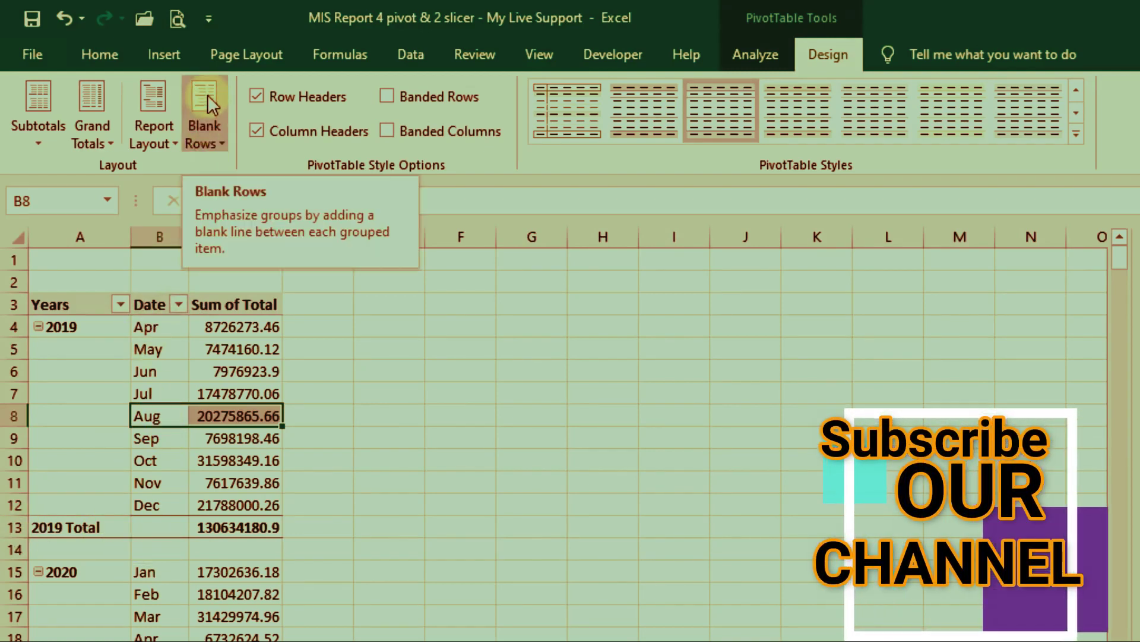
Step: Remove, then restore, the pivot table's blank line after each year group, checking the 2019 monthly totals
{"action": "left_click", "coordinate": [205, 127]}
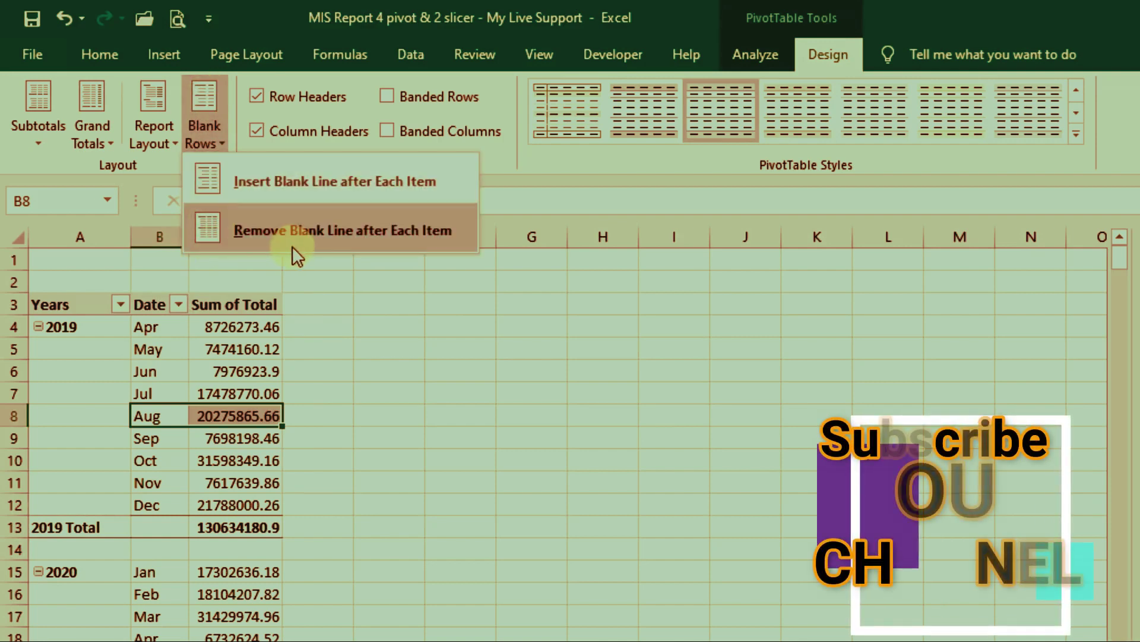
{"action": "left_click", "coordinate": [259, 225]}
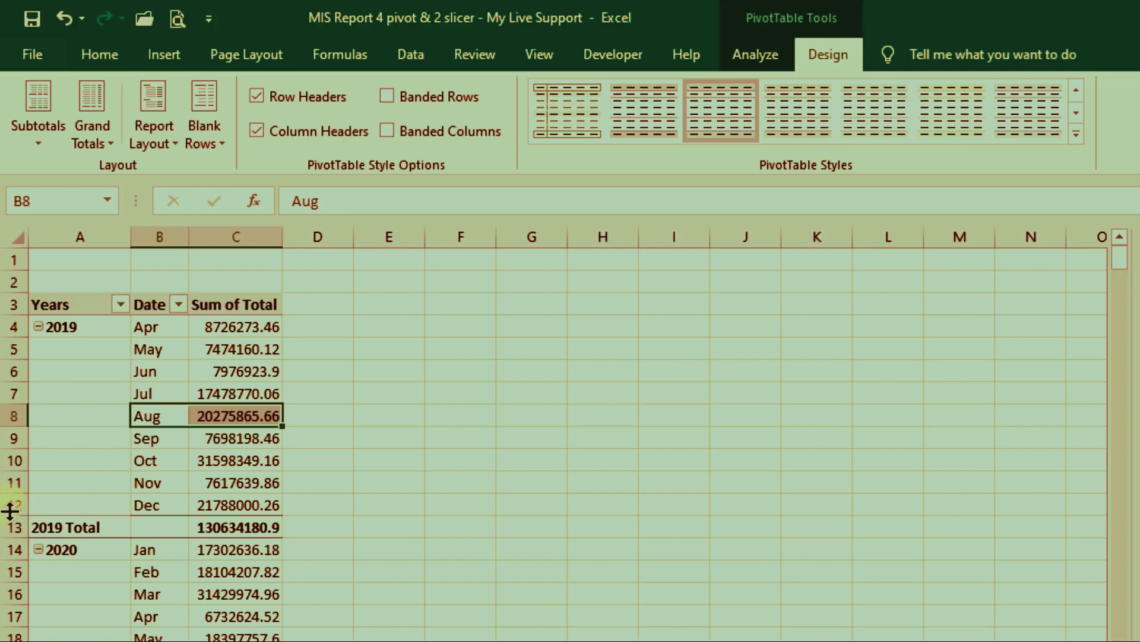
{"action": "left_click", "coordinate": [96, 503]}
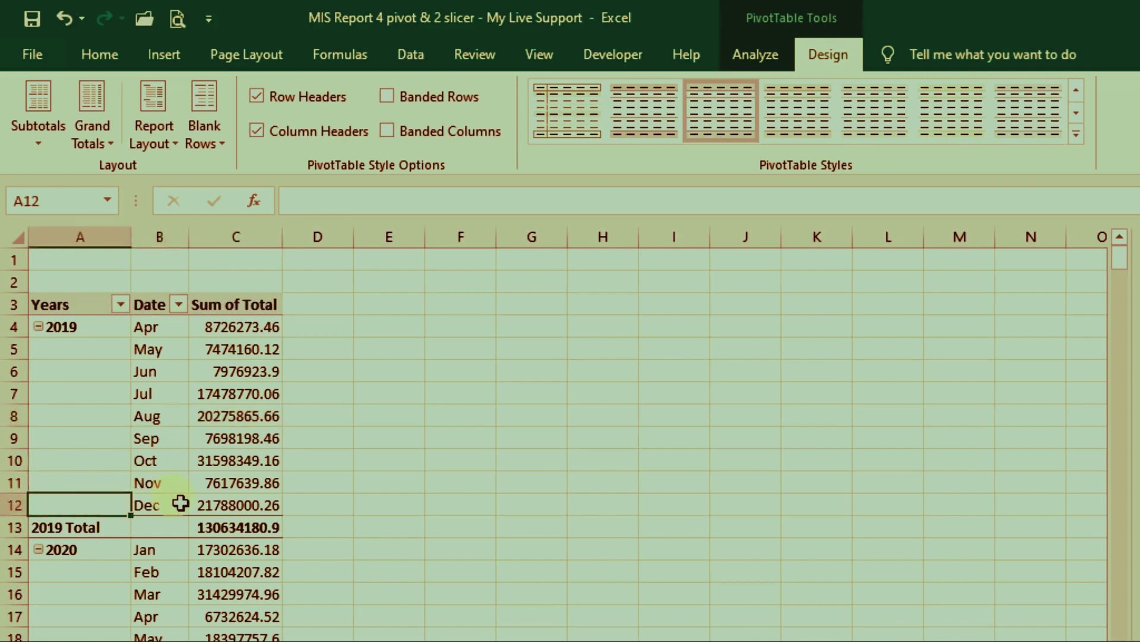
{"action": "left_click_drag", "start_coordinate": [180, 504], "coordinate": [158, 529]}
{"action": "left_click", "coordinate": [202, 504]}
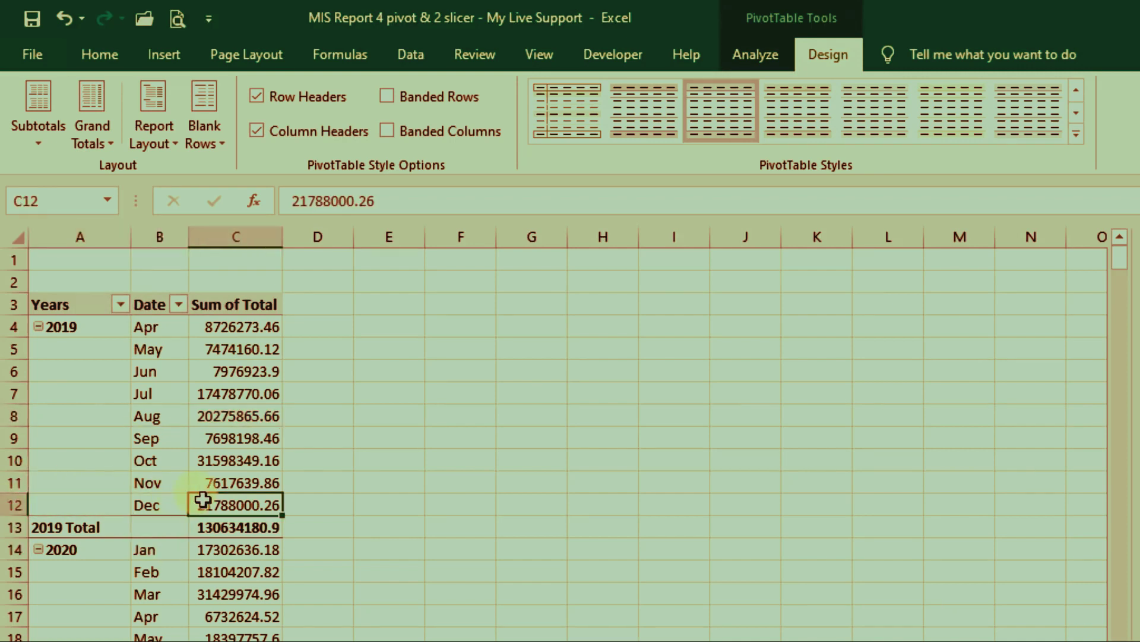
{"action": "left_click", "coordinate": [203, 102]}
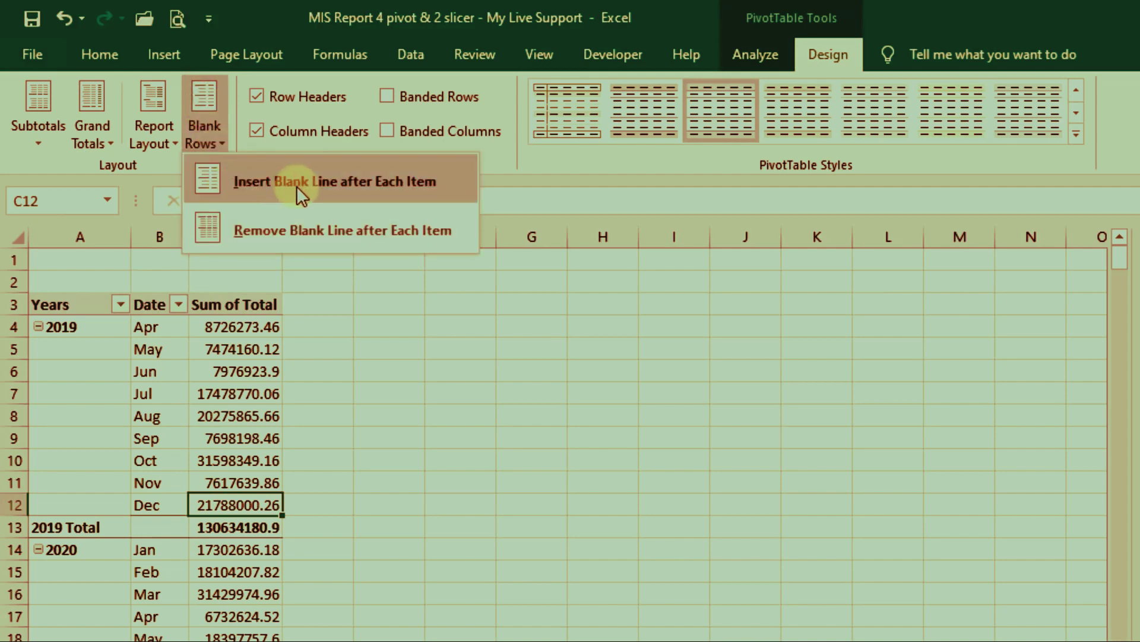
{"action": "left_click", "coordinate": [323, 187]}
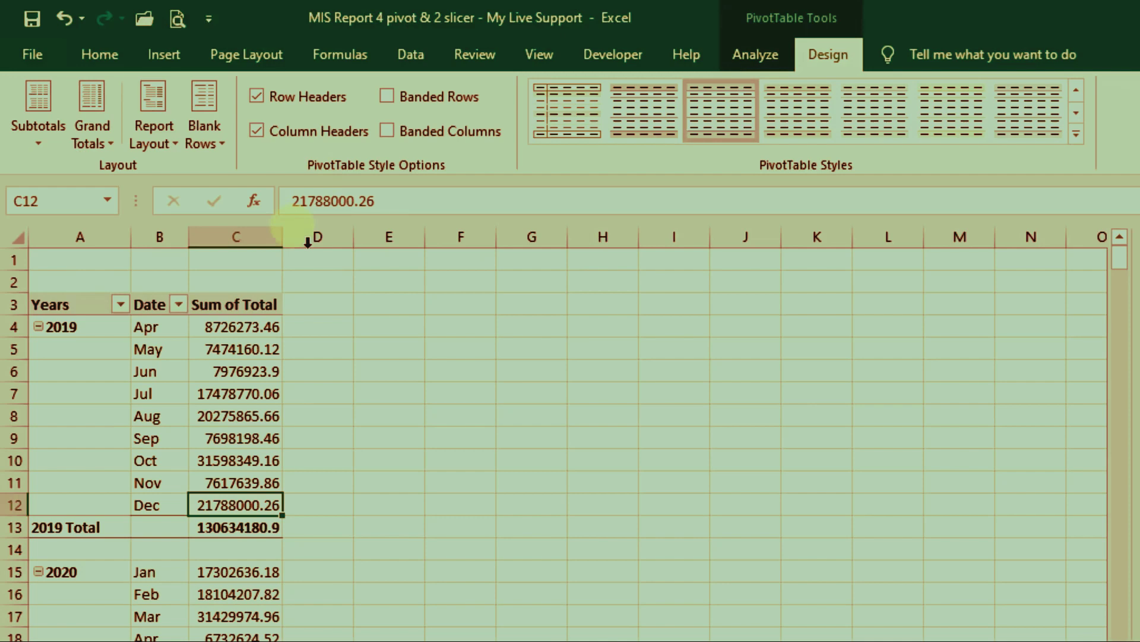
{"action": "left_click", "coordinate": [53, 547]}
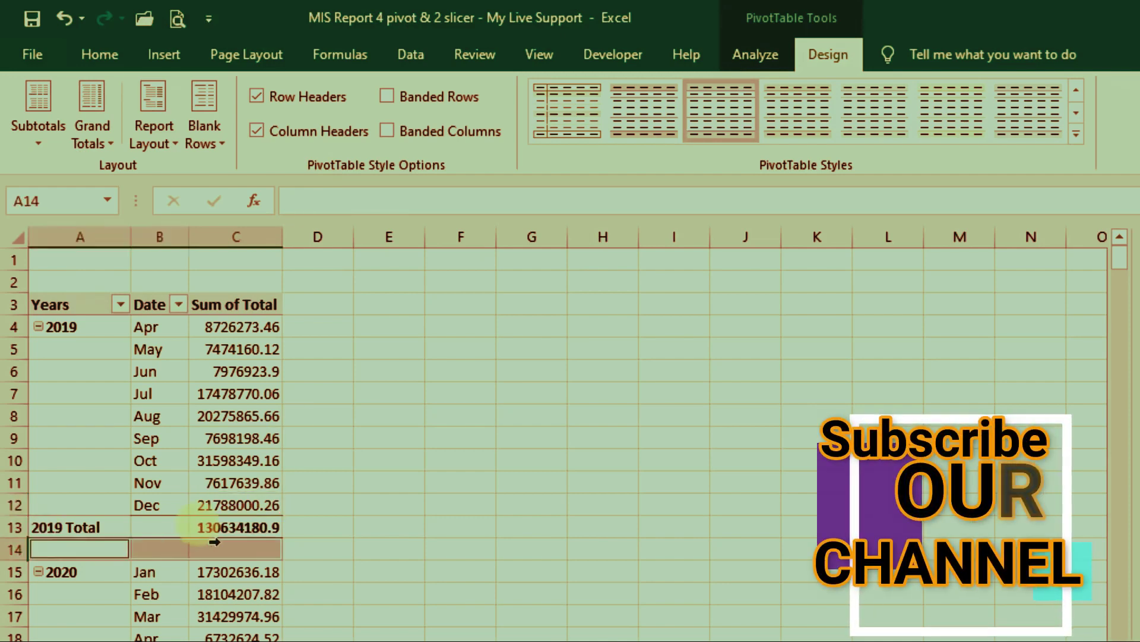
{"action": "left_click", "coordinate": [146, 414]}
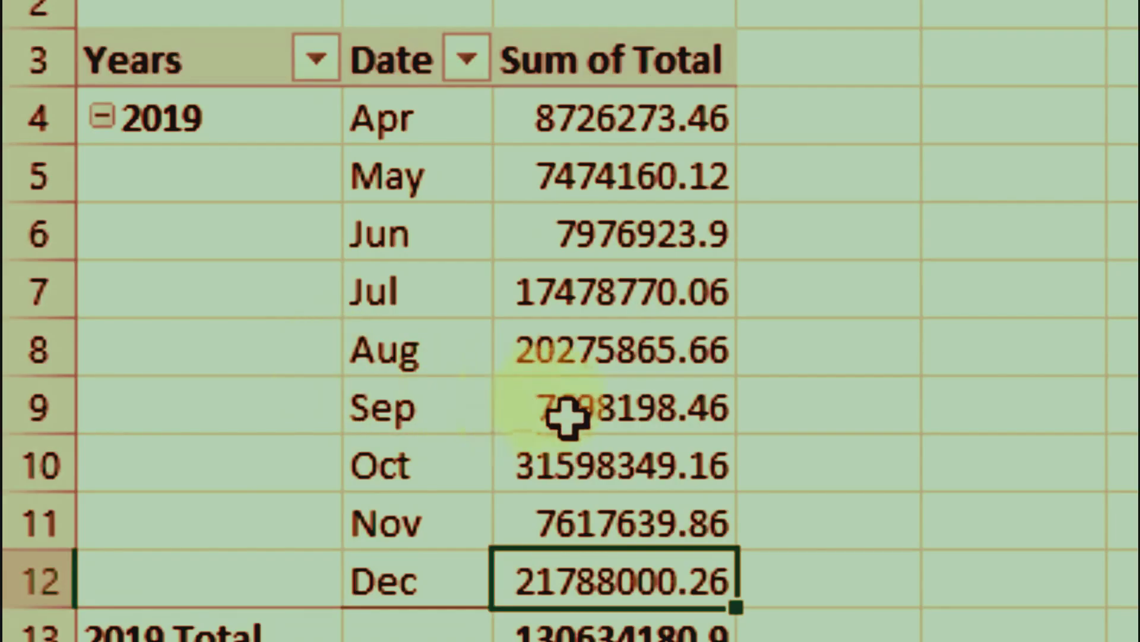
{"action": "left_click", "coordinate": [198, 266]}
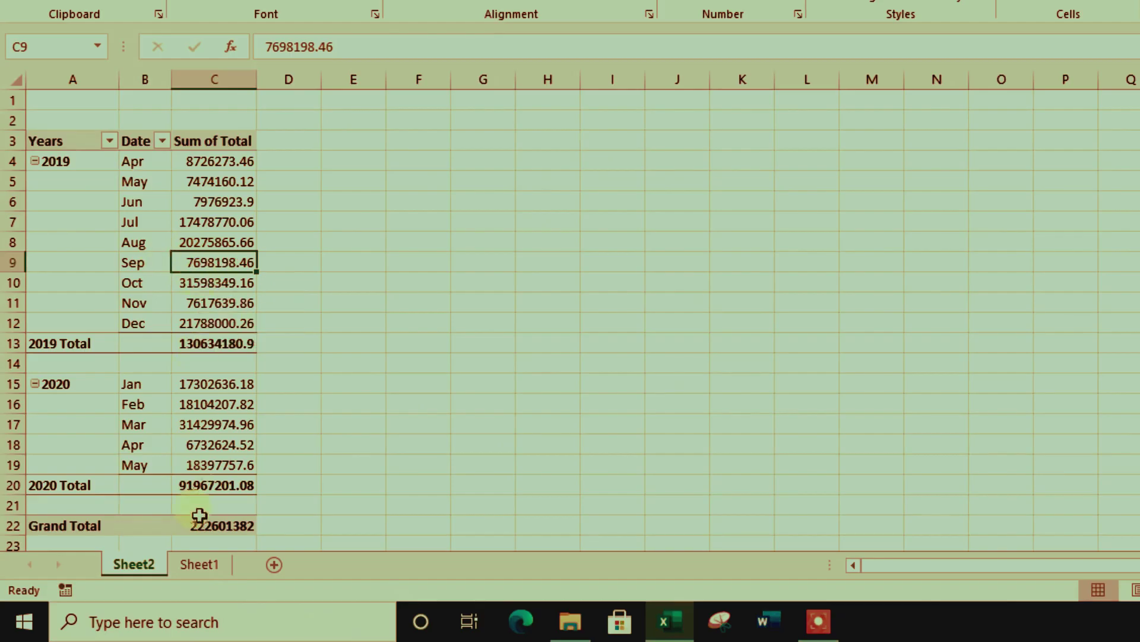
Step: Filter Sheet1's Date column to September 2019 and check the Total column's sum against the pivot table
{"action": "left_click", "coordinate": [202, 564]}
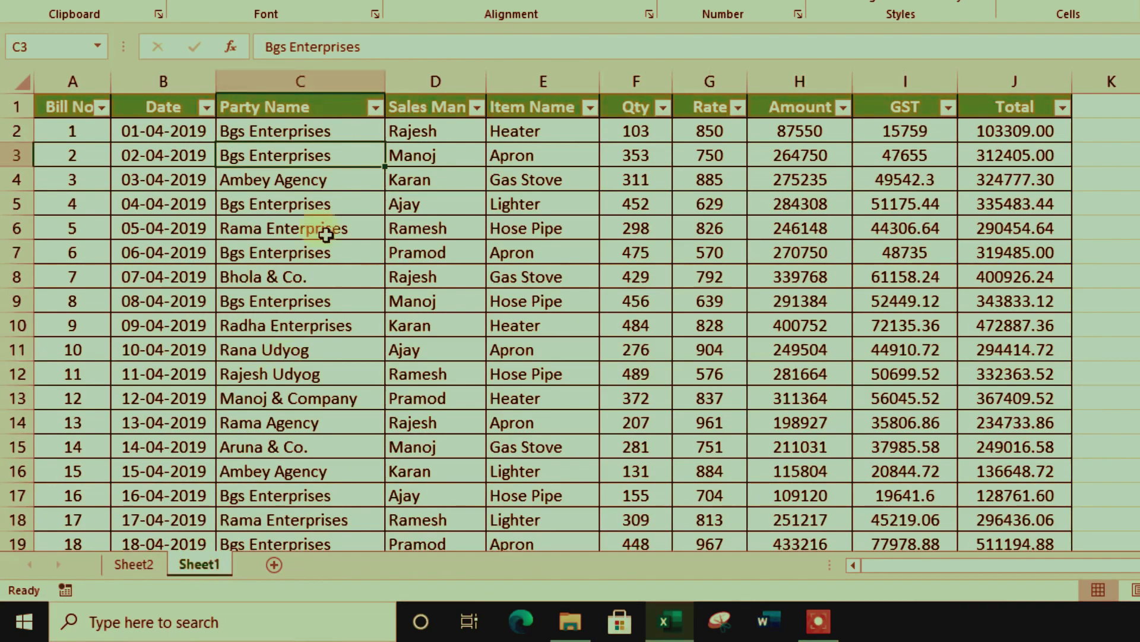
{"action": "left_click", "coordinate": [206, 107]}
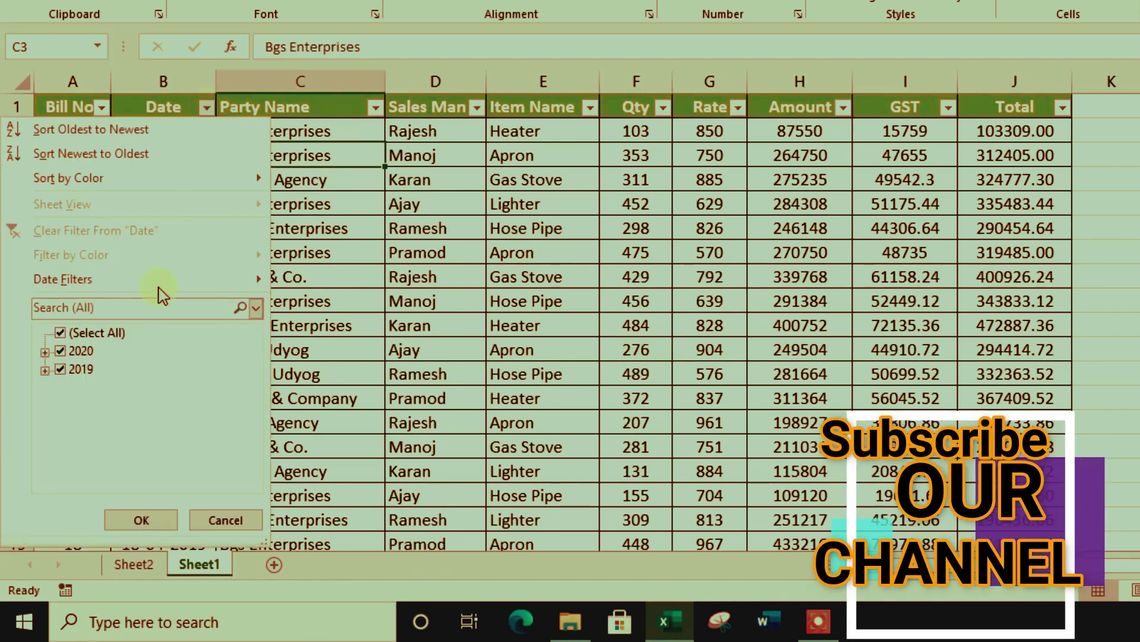
{"action": "left_click", "coordinate": [60, 333]}
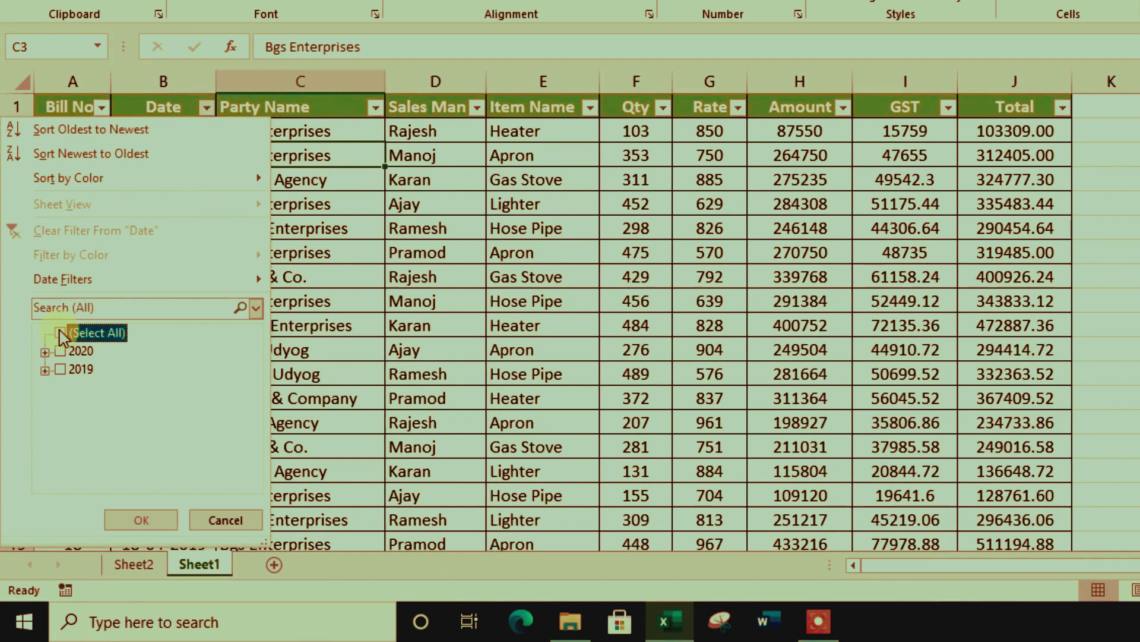
{"action": "left_click", "coordinate": [45, 370]}
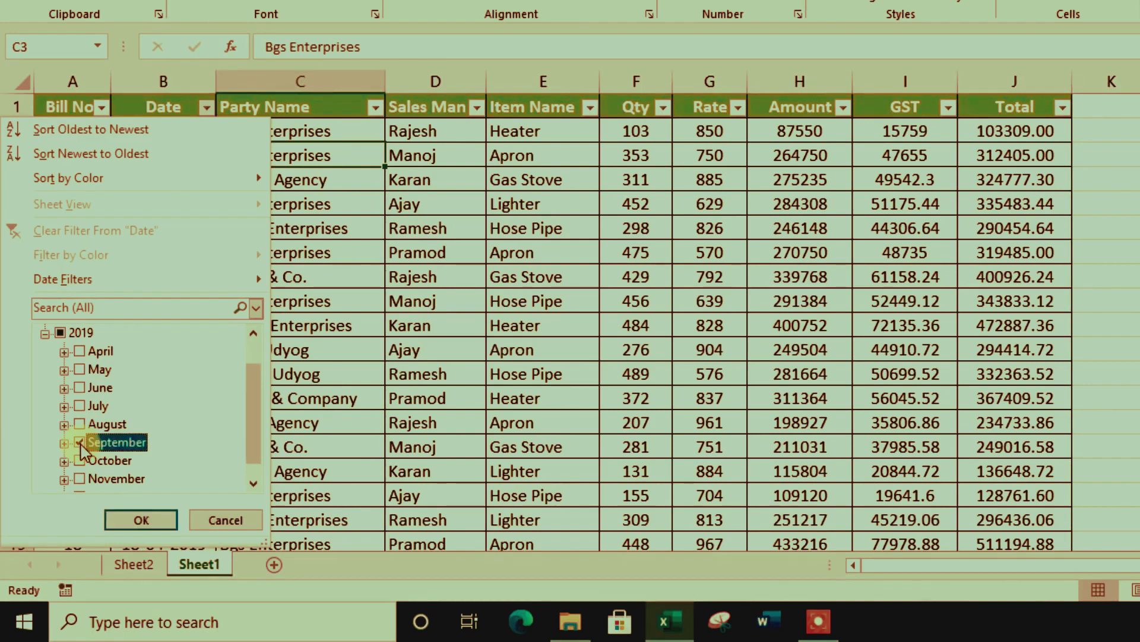
{"action": "left_click", "coordinate": [143, 520]}
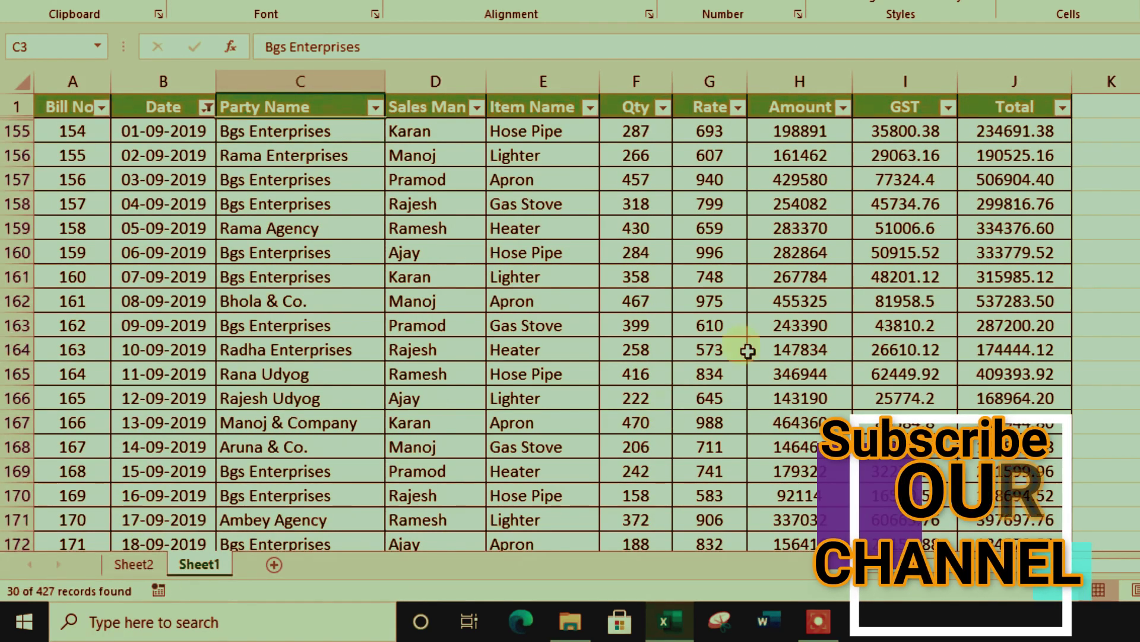
{"action": "left_click", "coordinate": [1027, 84]}
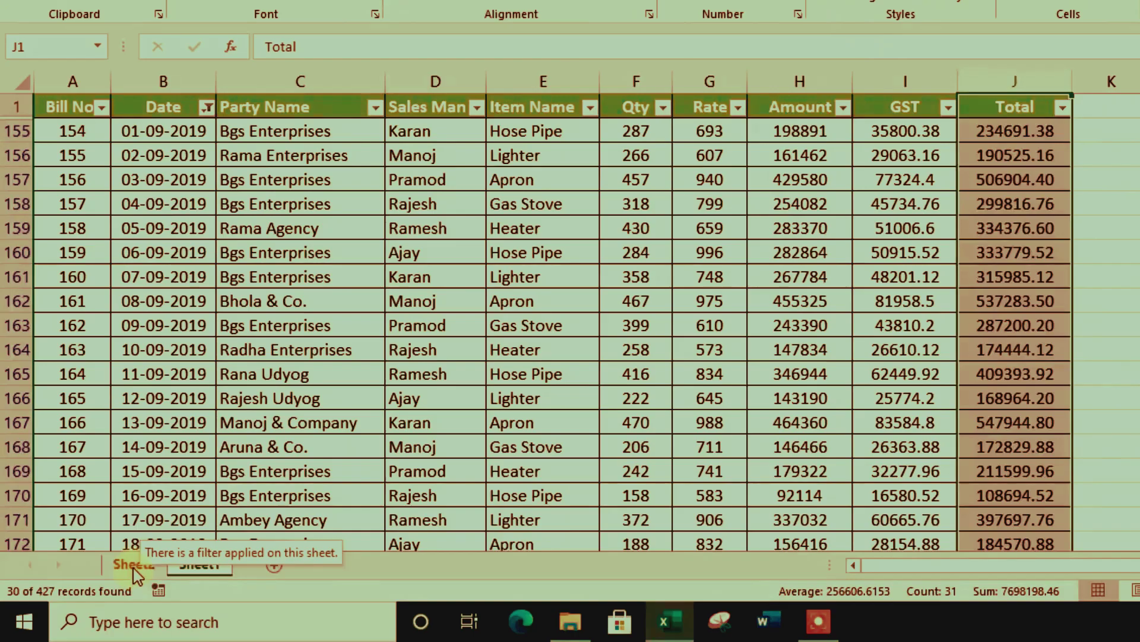
{"action": "left_click", "coordinate": [133, 564]}
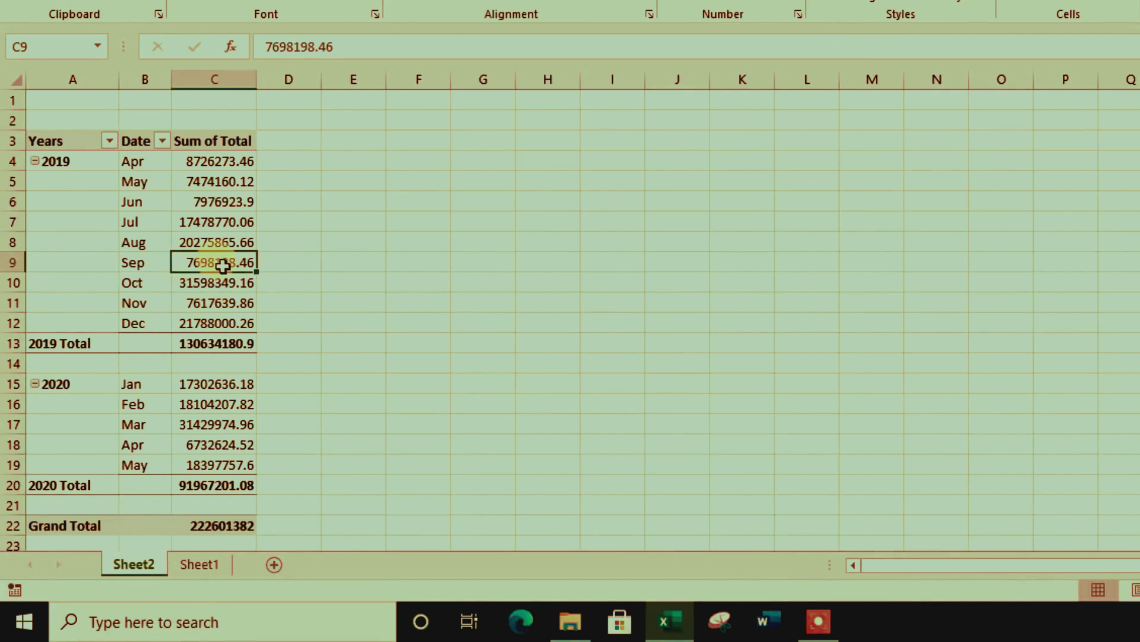
{"action": "mouse_move", "coordinate": [214, 162]}
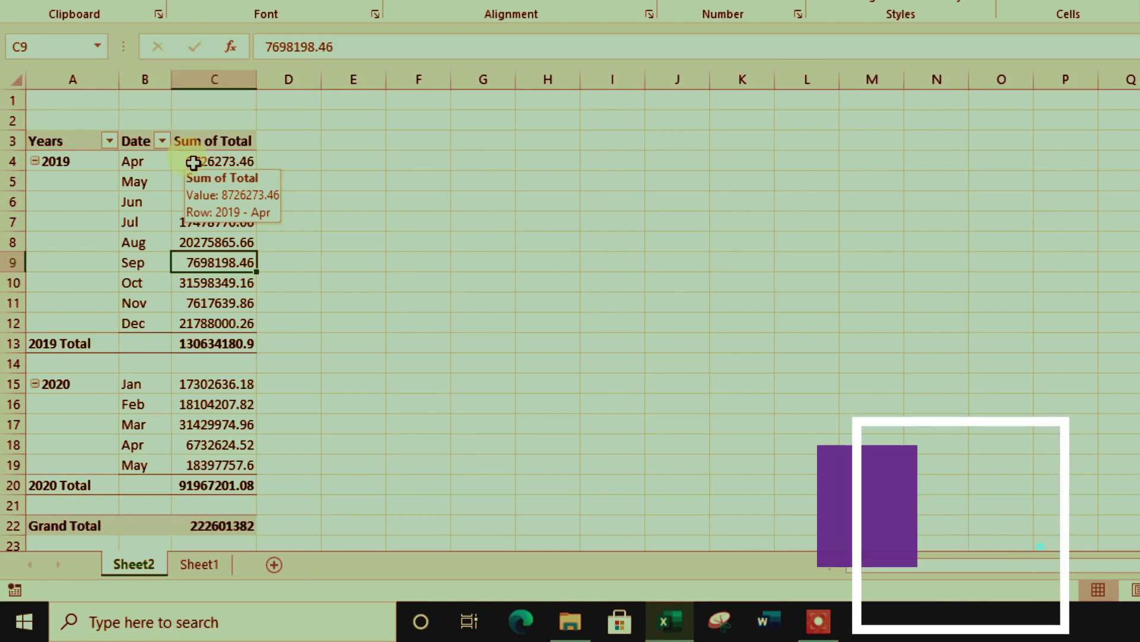
Step: Copy the Years/Date pivot table and paste copies at E3, I3 and M3
{"action": "left_click", "coordinate": [194, 163]}
{"action": "left_click", "coordinate": [223, 260]}
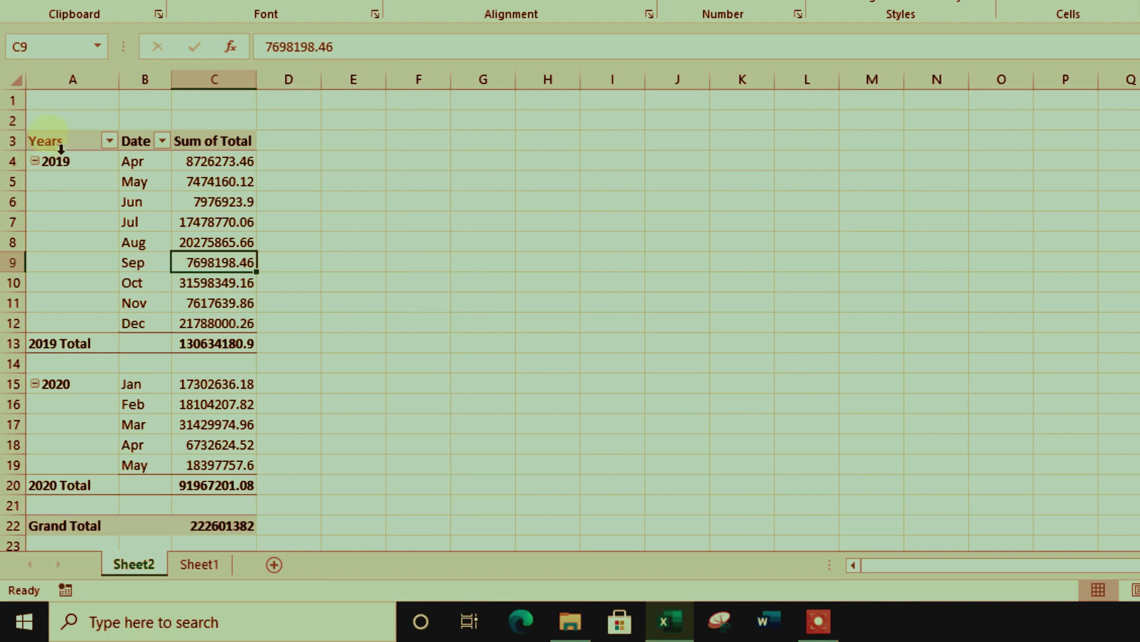
{"action": "left_click_drag", "start_coordinate": [57, 142], "coordinate": [205, 525]}
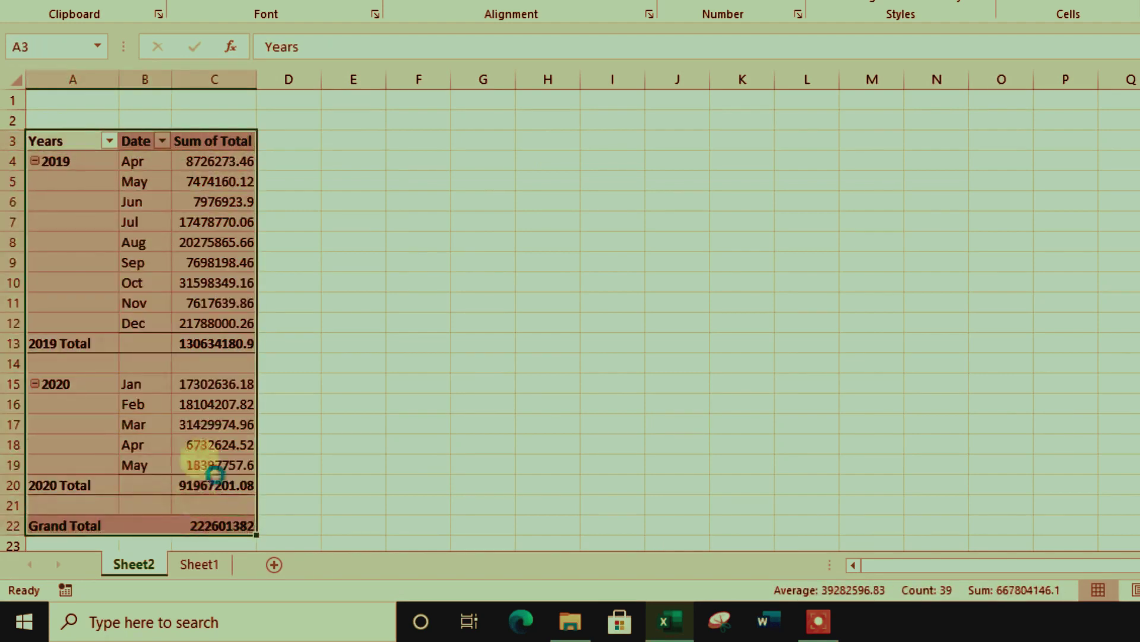
{"action": "key", "text": "ctrl+c"}
{"action": "left_click", "coordinate": [350, 143]}
{"action": "key", "text": "ctrl+v"}
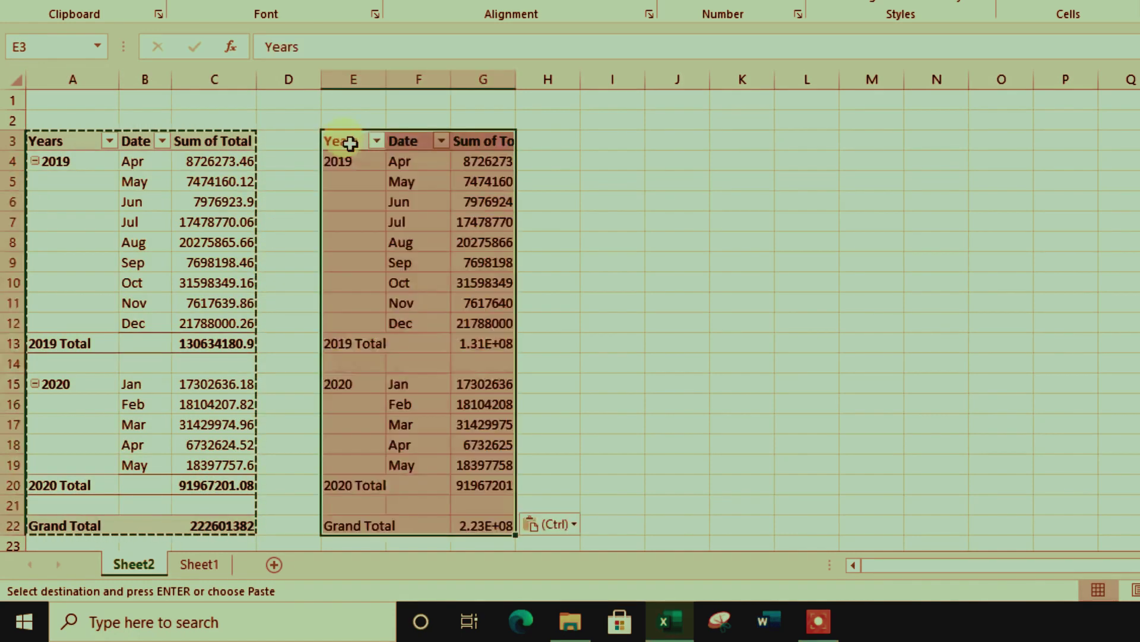
{"action": "left_click", "coordinate": [623, 143]}
{"action": "key", "text": "ctrl+v"}
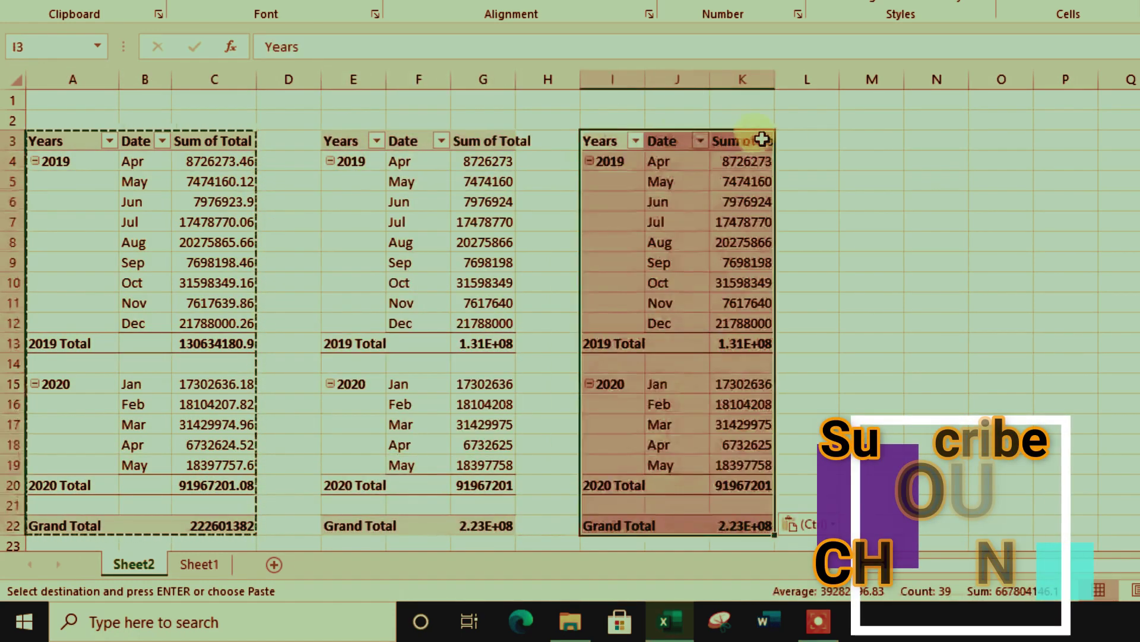
{"action": "left_click", "coordinate": [858, 140]}
{"action": "key", "text": "ctrl+v"}
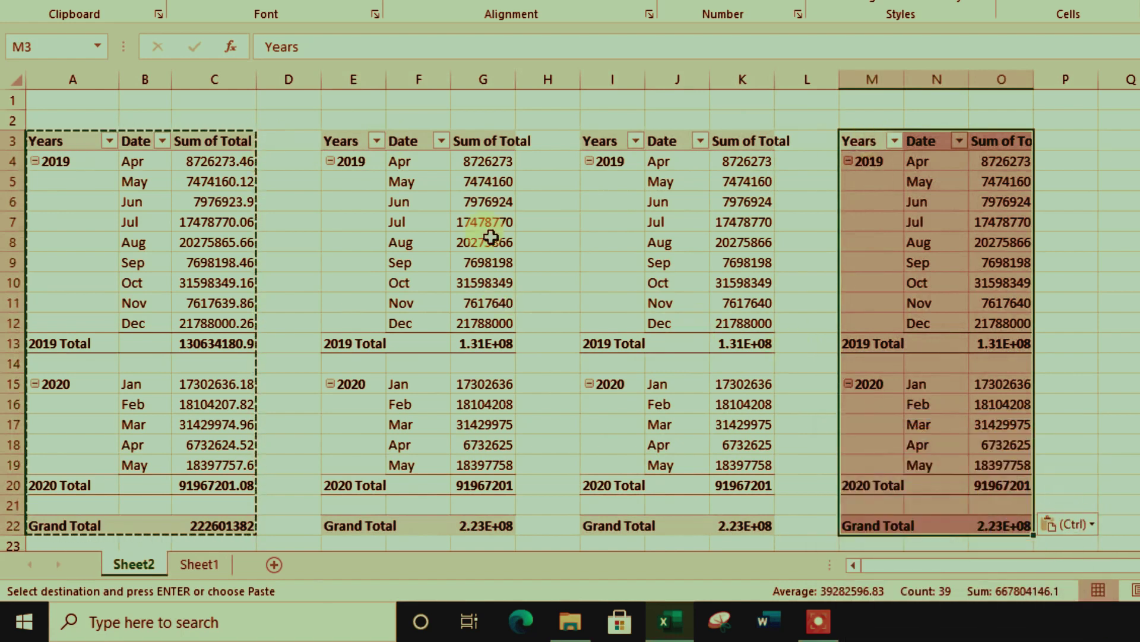
{"action": "left_click", "coordinate": [484, 143]}
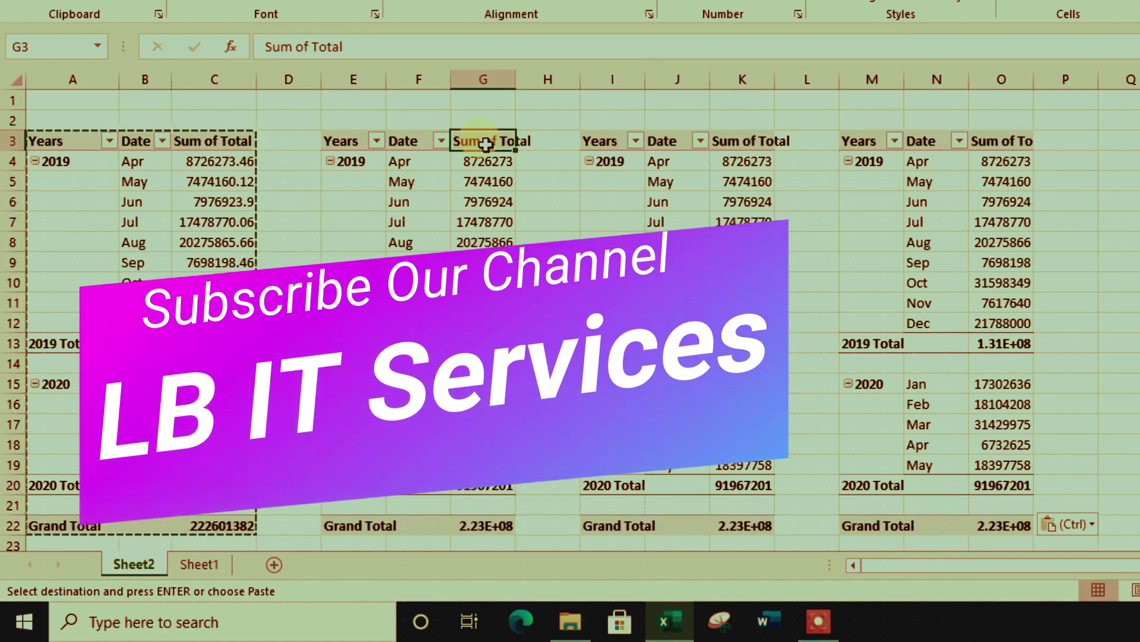
Step: Rename the copies' value headers to Running Sale, Sale Change and %Sale Change, then select the whole sheet
{"action": "type", "text": "Running D"}
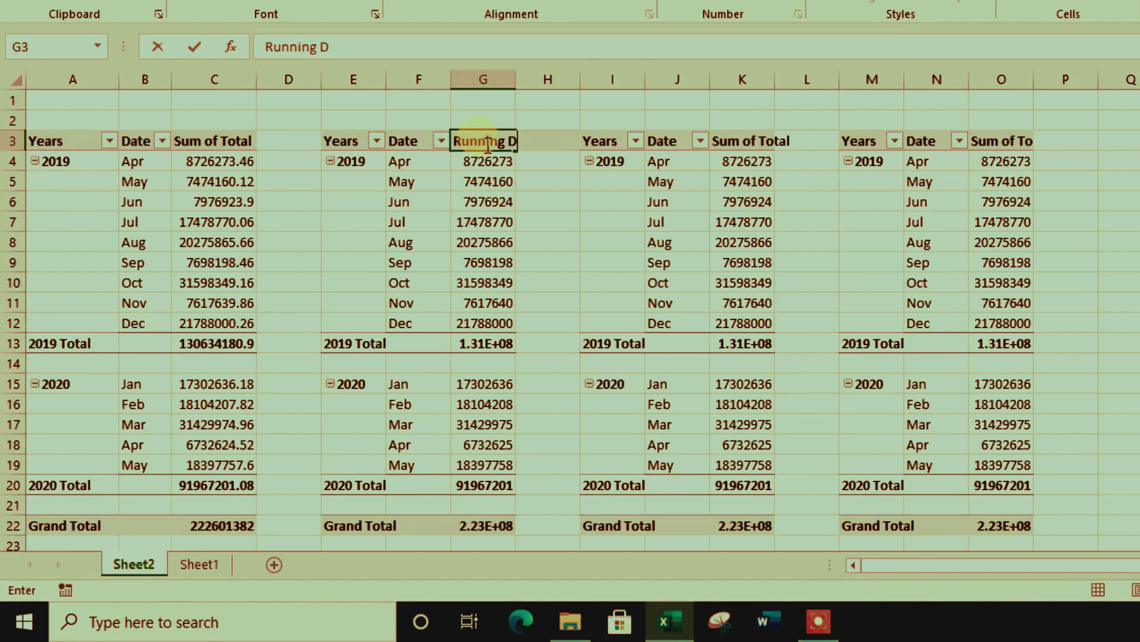
{"action": "key", "text": "BackSpace"}
{"action": "type", "text": "Sale"}
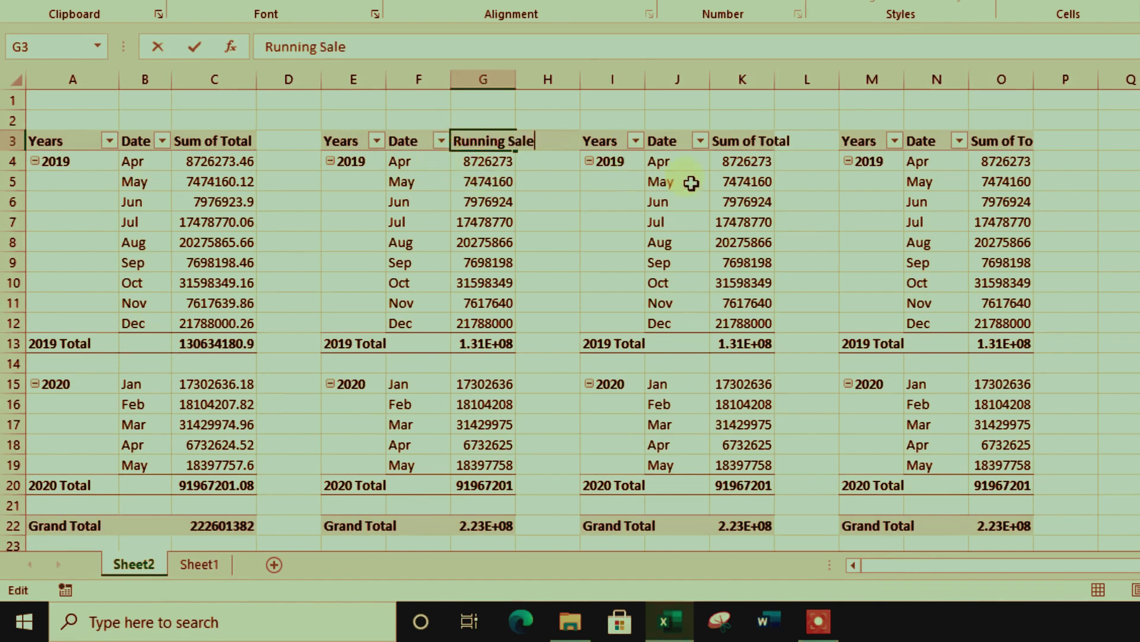
{"action": "left_click", "coordinate": [744, 141]}
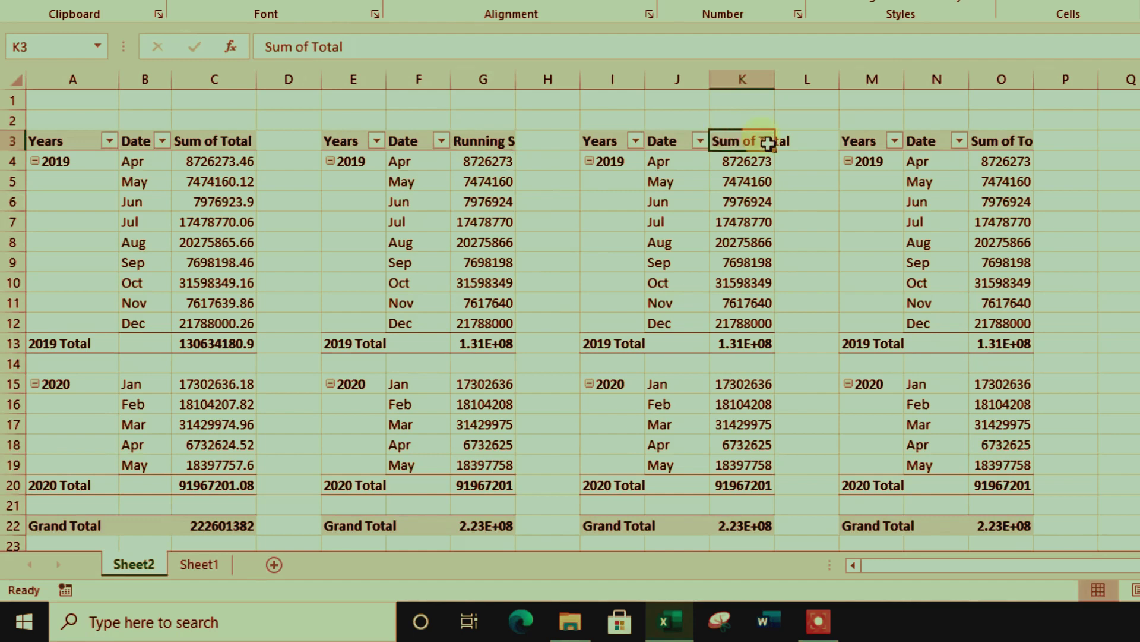
{"action": "type", "text": "Sale"}
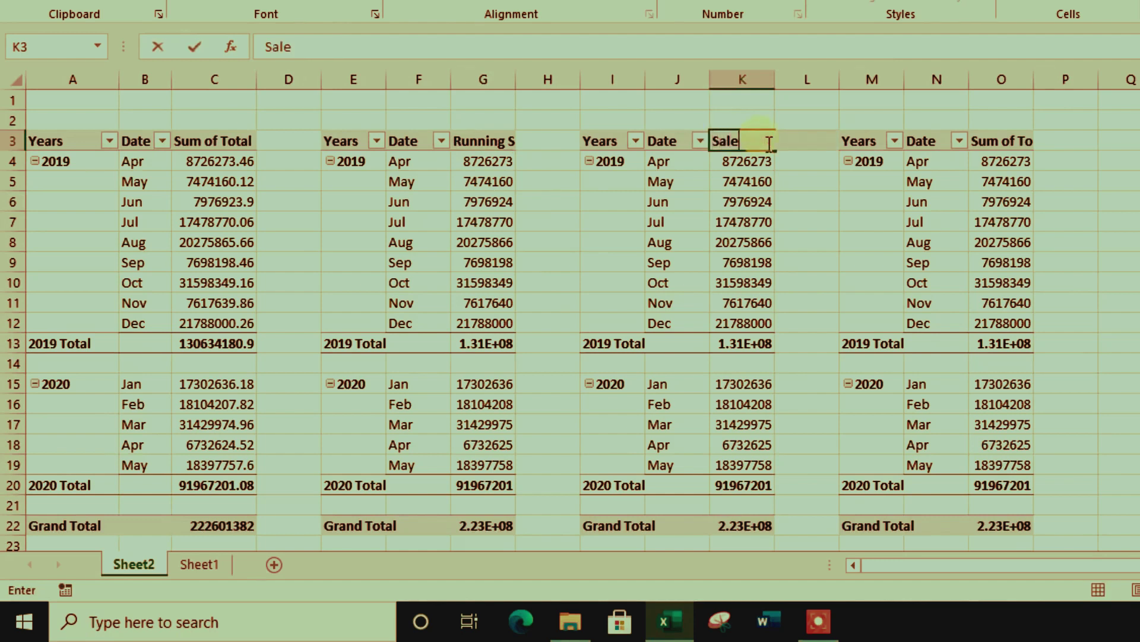
{"action": "type", "text": " Change"}
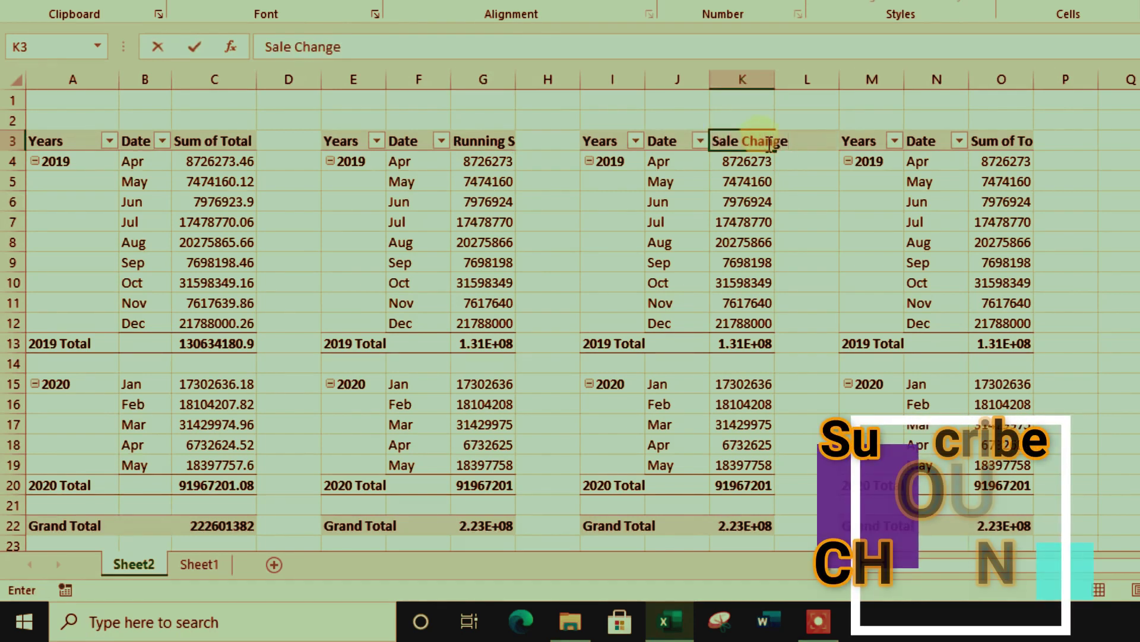
{"action": "left_click", "coordinate": [1000, 143]}
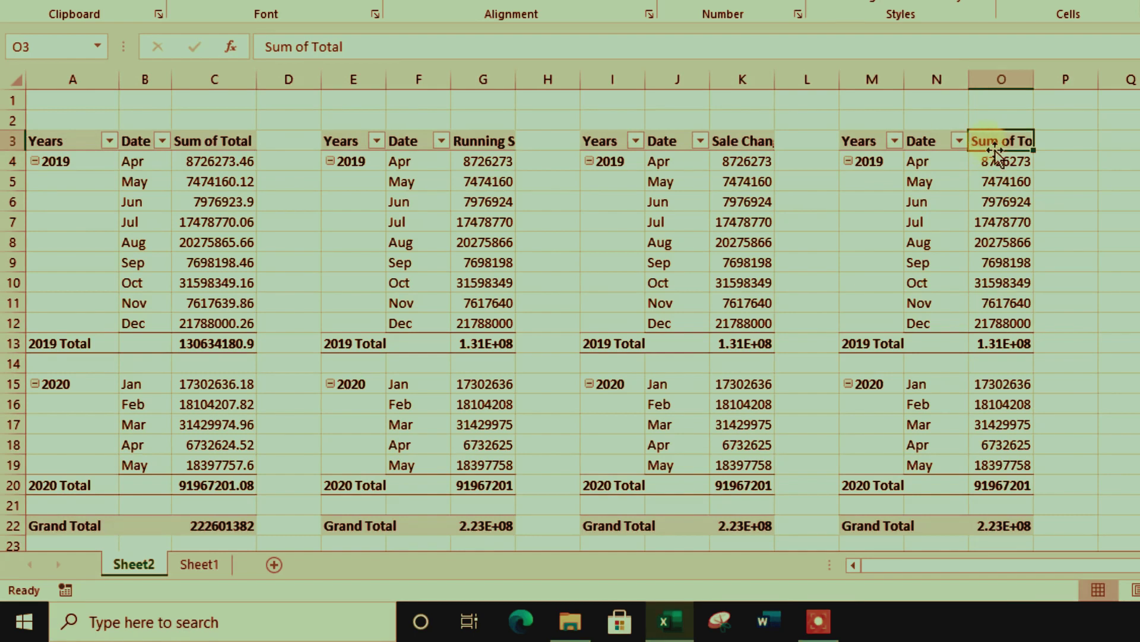
{"action": "type", "text": "%Sale Cha"}
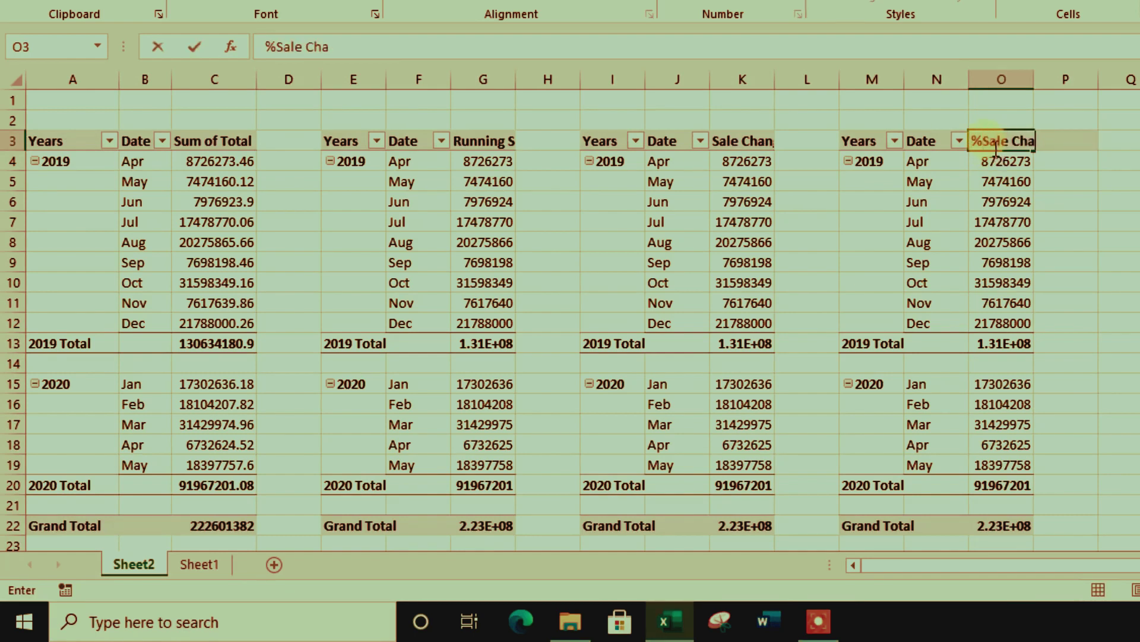
{"action": "type", "text": "ge"}
{"action": "left_click", "coordinate": [1018, 160]}
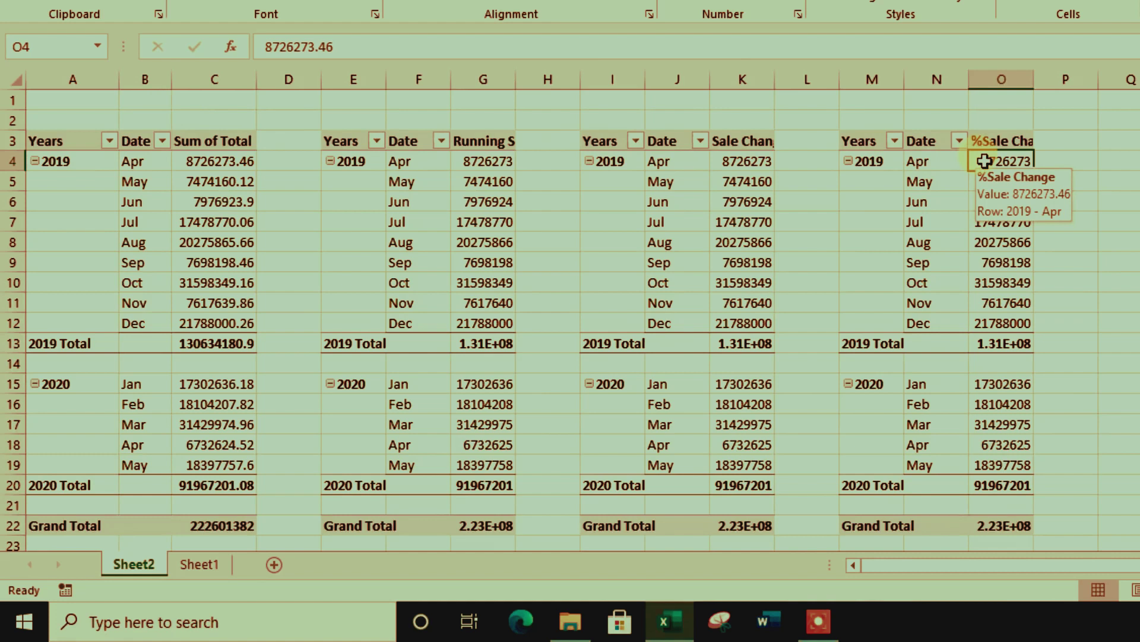
{"action": "left_click", "coordinate": [16, 81]}
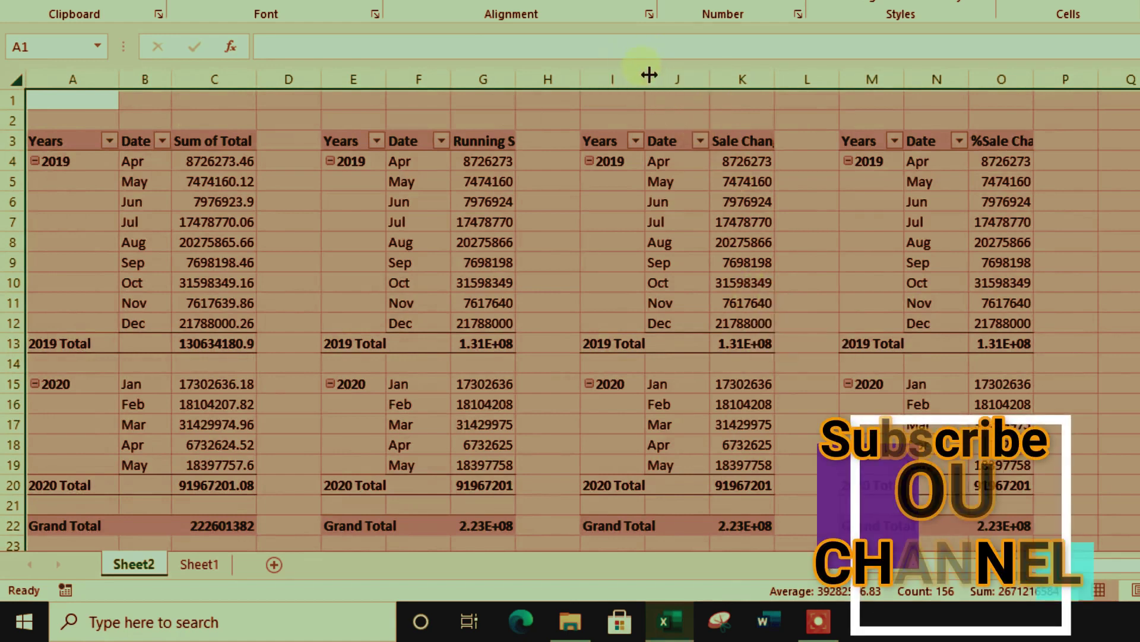
Step: AutoFit all columns and widen columns B, F and J so the Date headers fit
{"action": "double_click", "coordinate": [647, 76]}
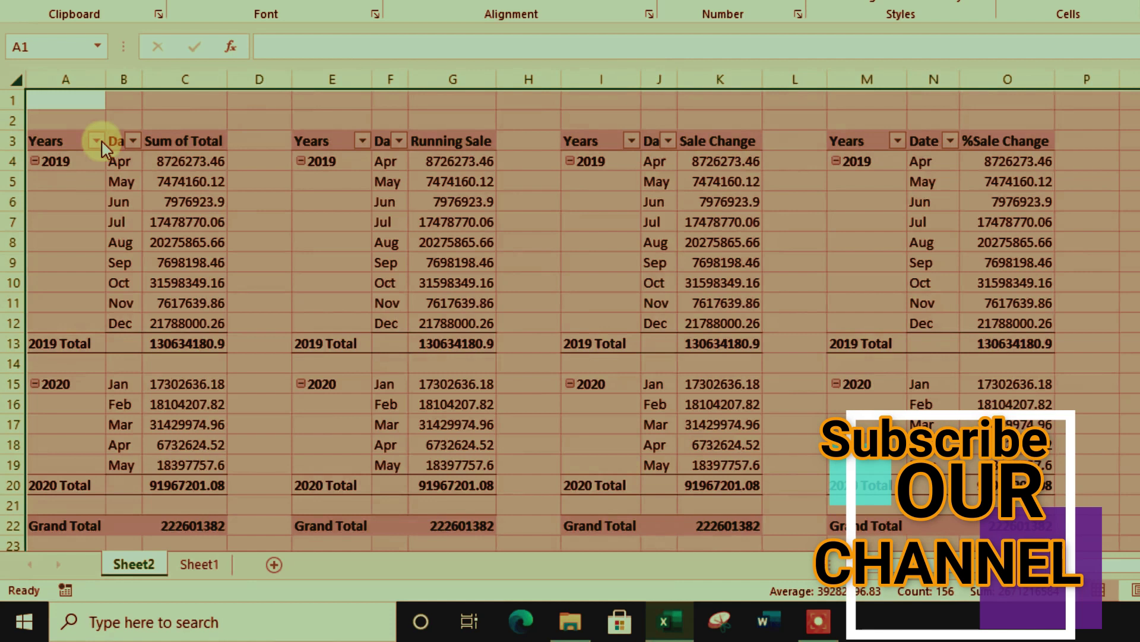
{"action": "left_click", "coordinate": [654, 142]}
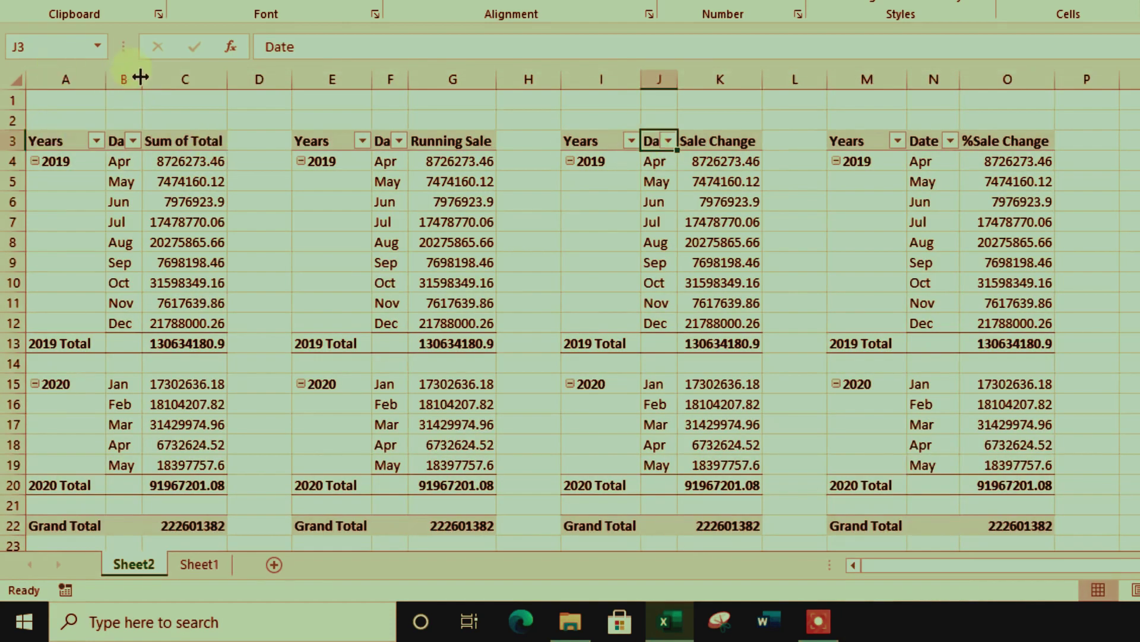
{"action": "left_click_drag", "start_coordinate": [141, 76], "coordinate": [158, 76]}
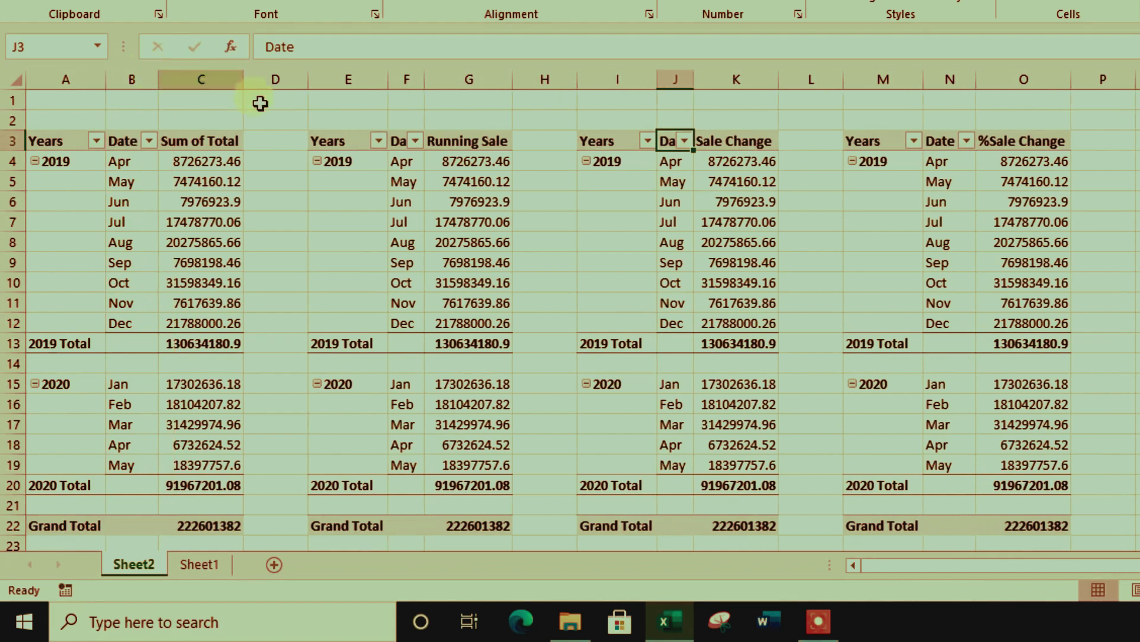
{"action": "left_click_drag", "start_coordinate": [425, 79], "coordinate": [444, 79]}
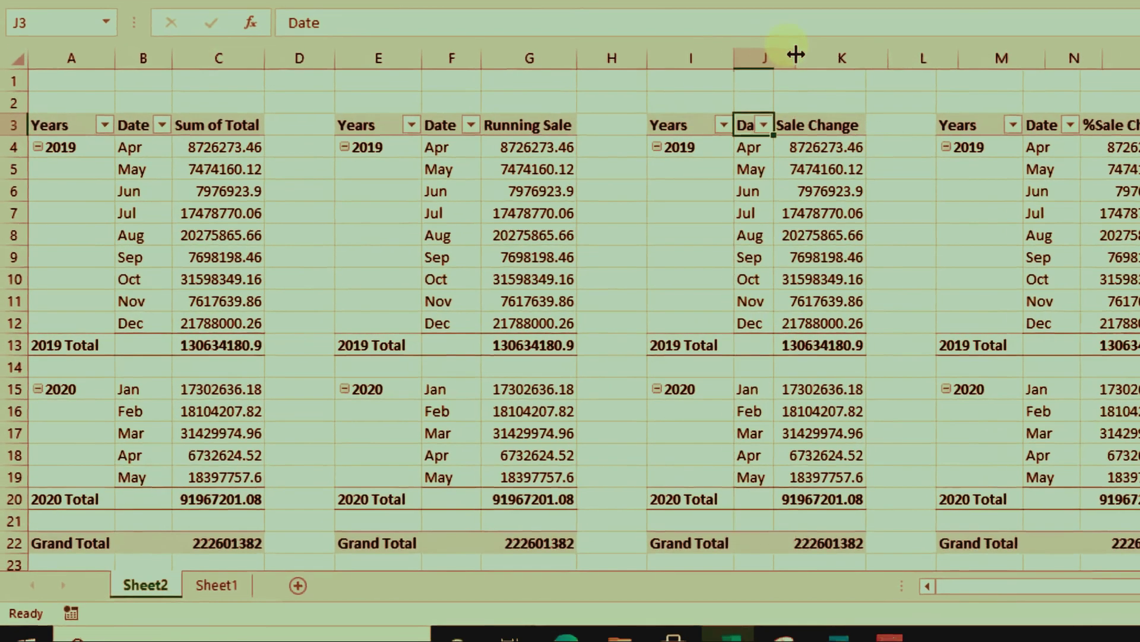
{"action": "double_click", "coordinate": [796, 54]}
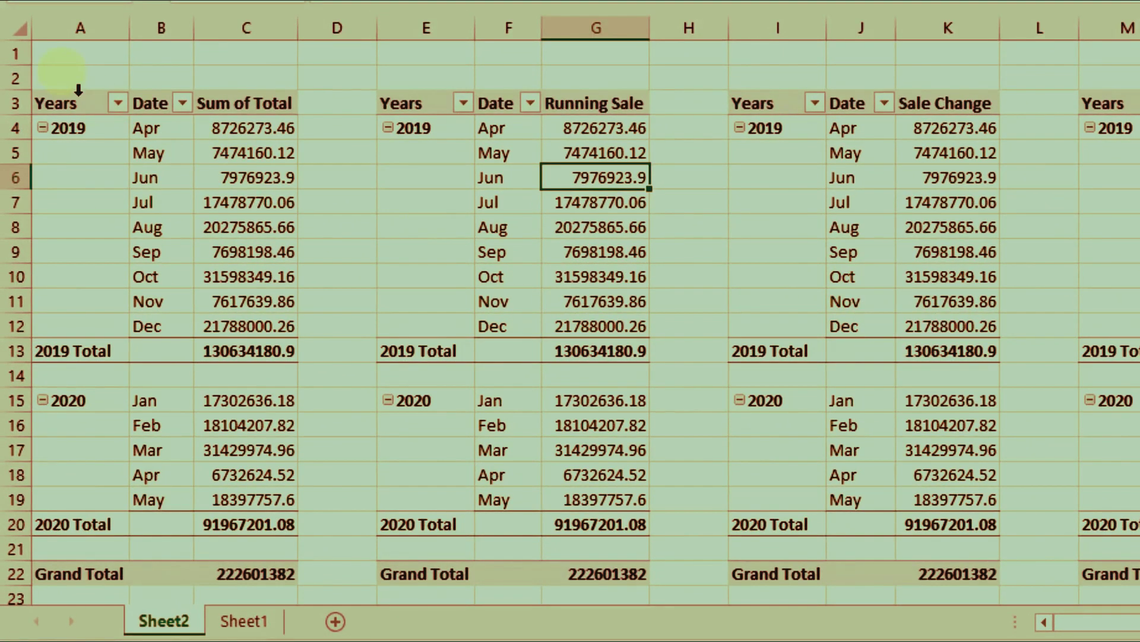
Step: Inspect the first pivot table and the May and June 2019 Running Sale values
{"action": "left_click_drag", "start_coordinate": [78, 104], "coordinate": [214, 523]}
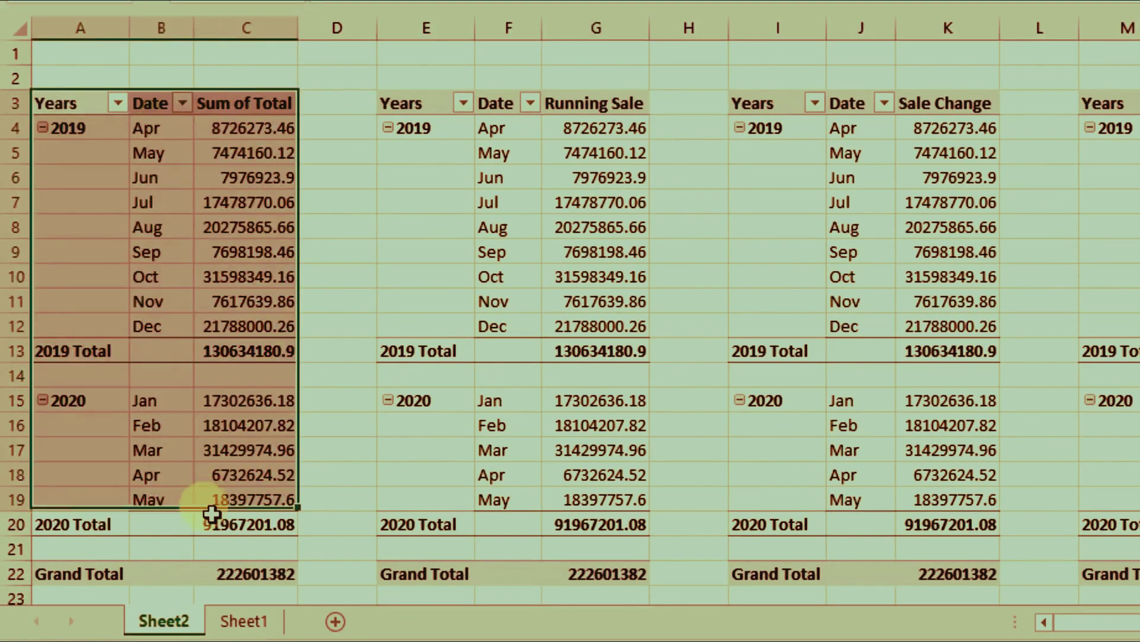
{"action": "left_click", "coordinate": [229, 243]}
{"action": "left_click", "coordinate": [496, 211]}
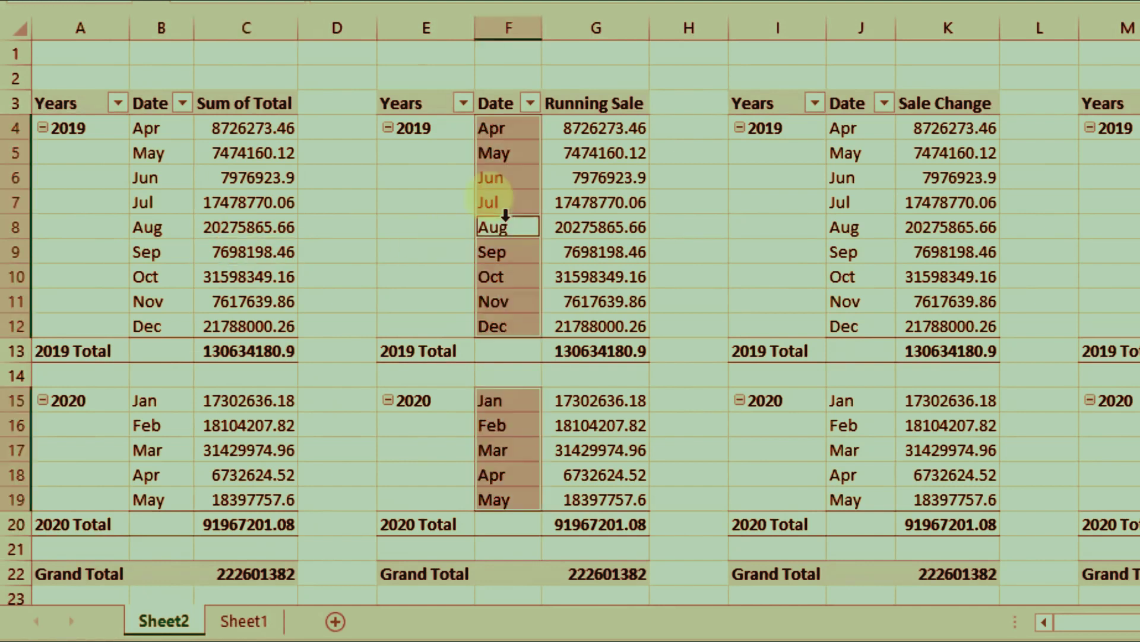
{"action": "left_click", "coordinate": [580, 221]}
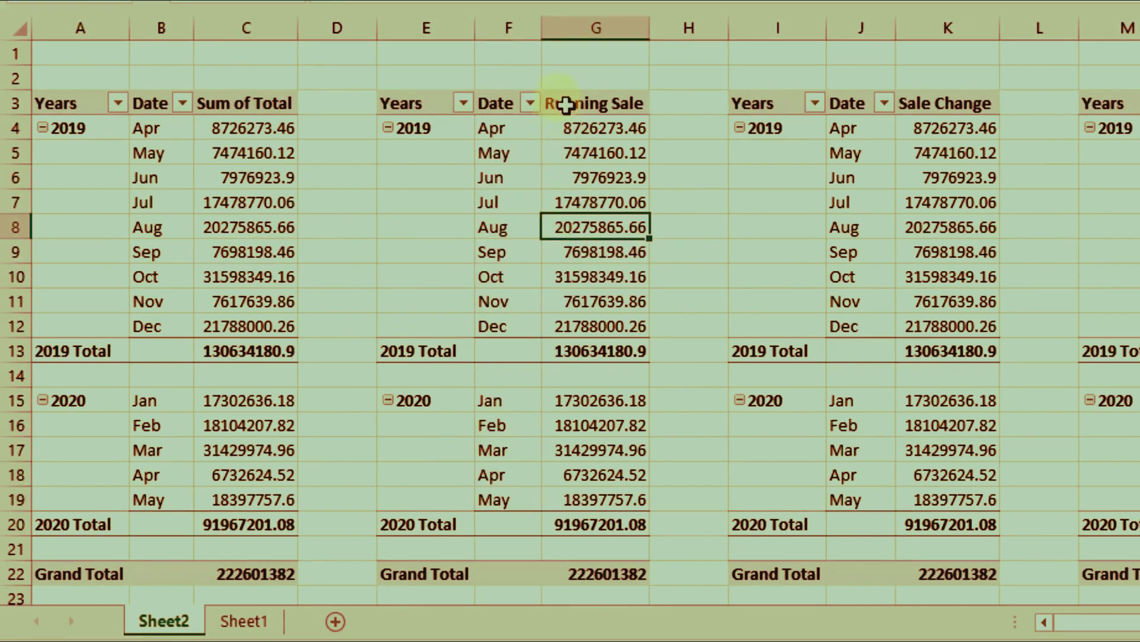
{"action": "mouse_move", "coordinate": [599, 177]}
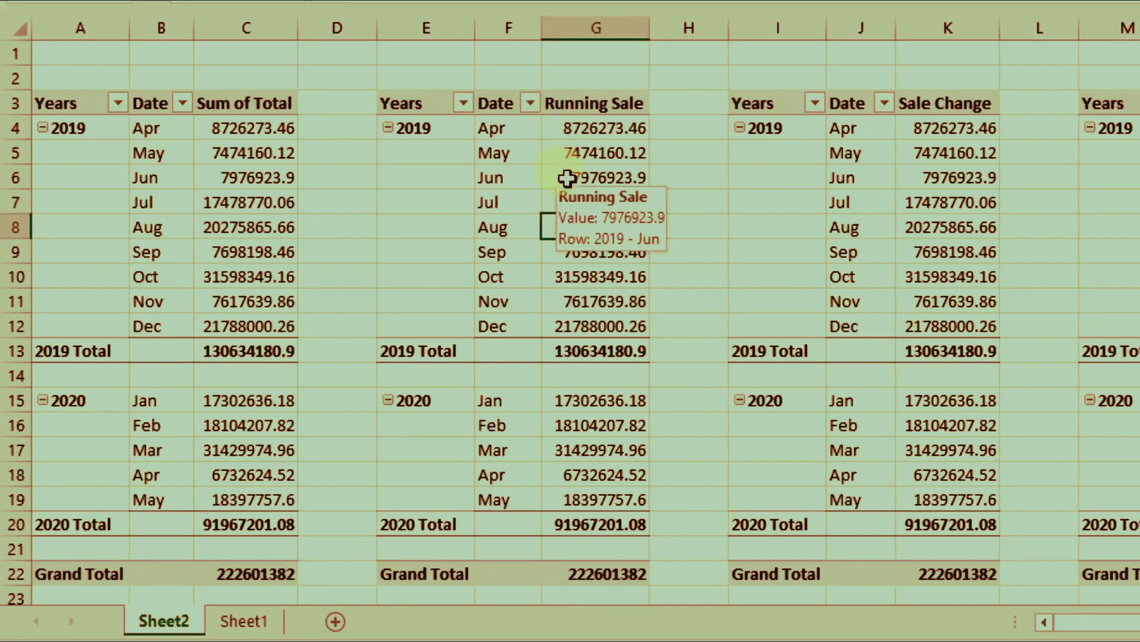
{"action": "left_click", "coordinate": [567, 178]}
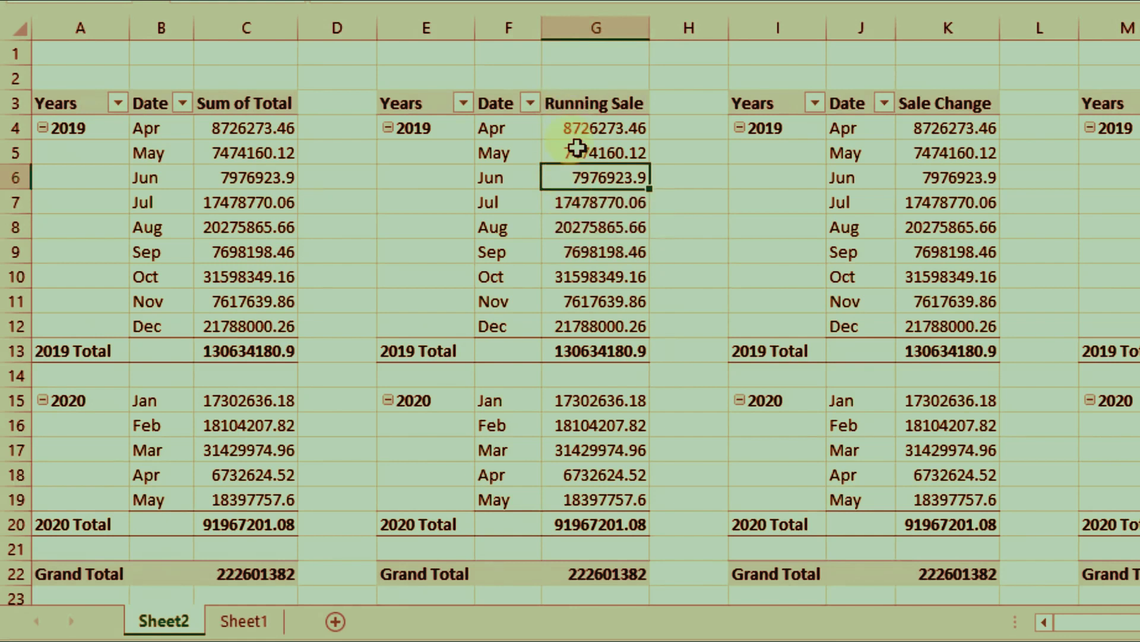
{"action": "left_click", "coordinate": [575, 154]}
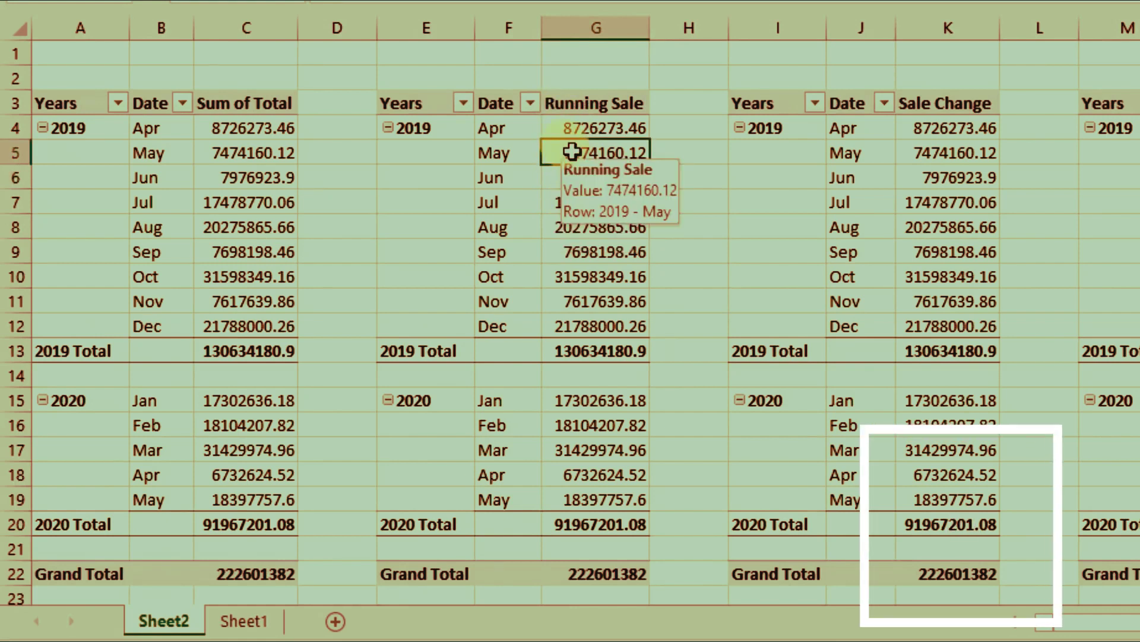
Step: Show the Running Sale values as Running Total In, using Date as the base field
{"action": "right_click", "coordinate": [573, 155]}
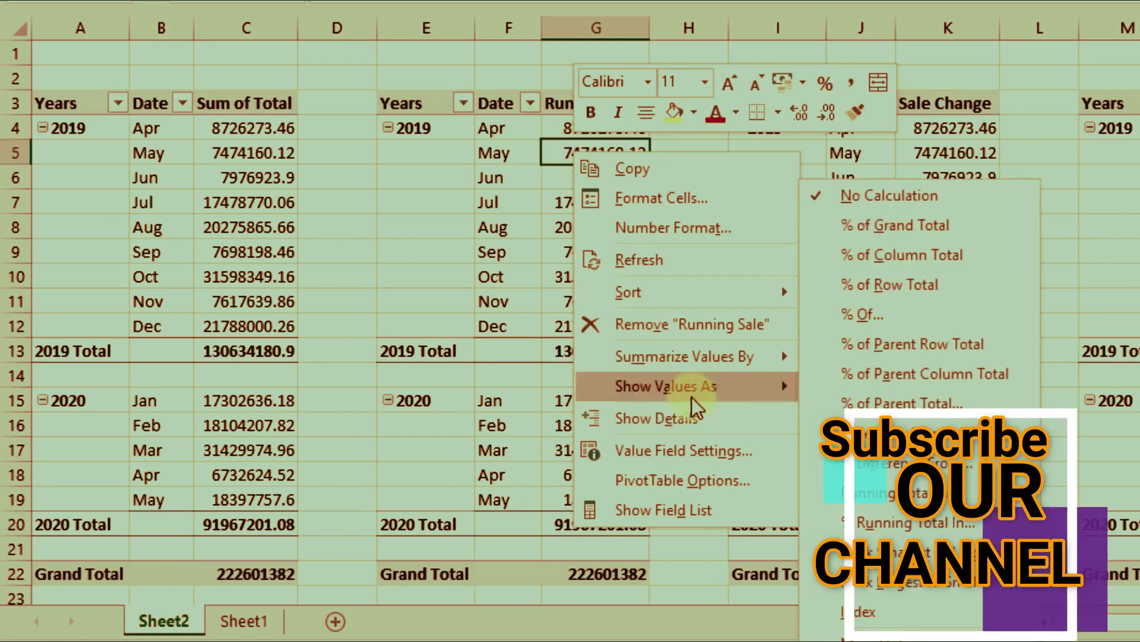
{"action": "mouse_move", "coordinate": [666, 386]}
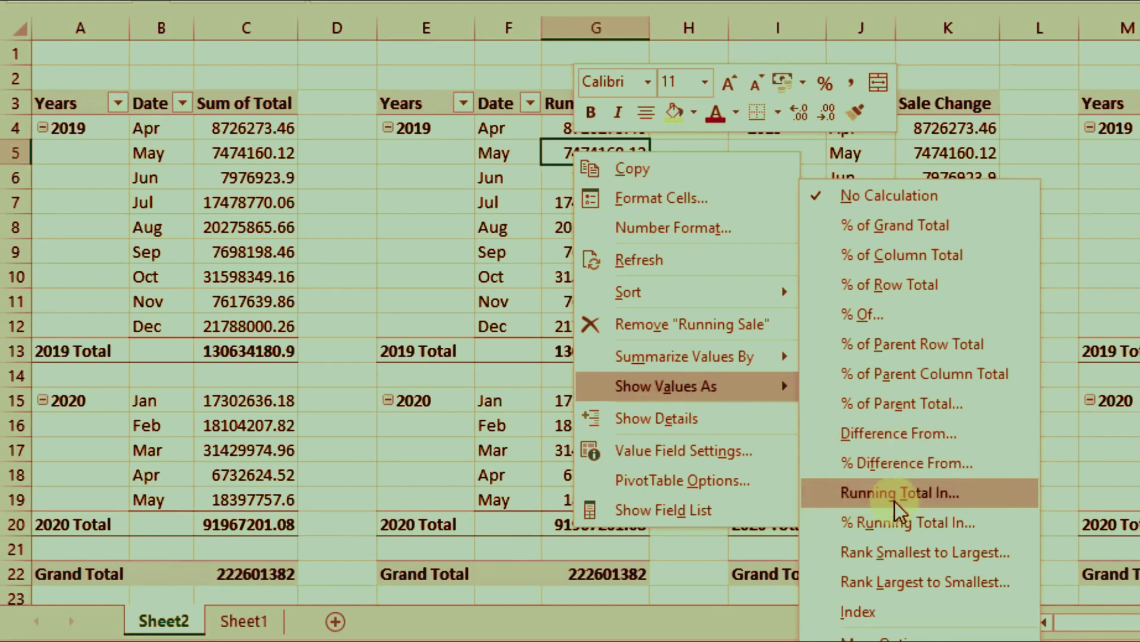
{"action": "left_click", "coordinate": [964, 494]}
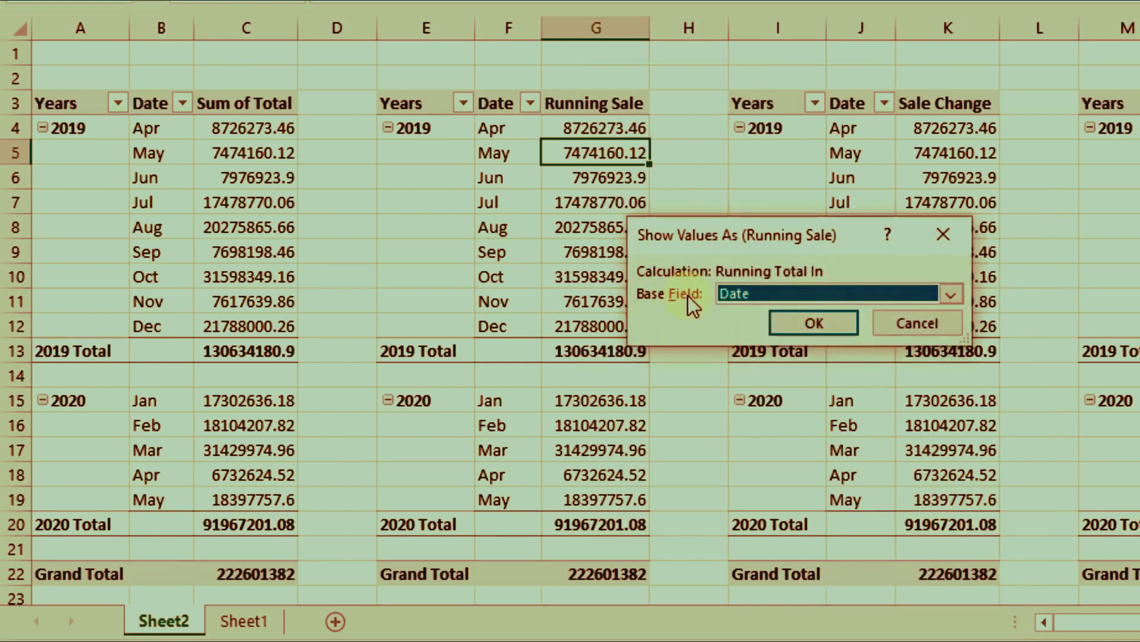
{"action": "left_click", "coordinate": [789, 293]}
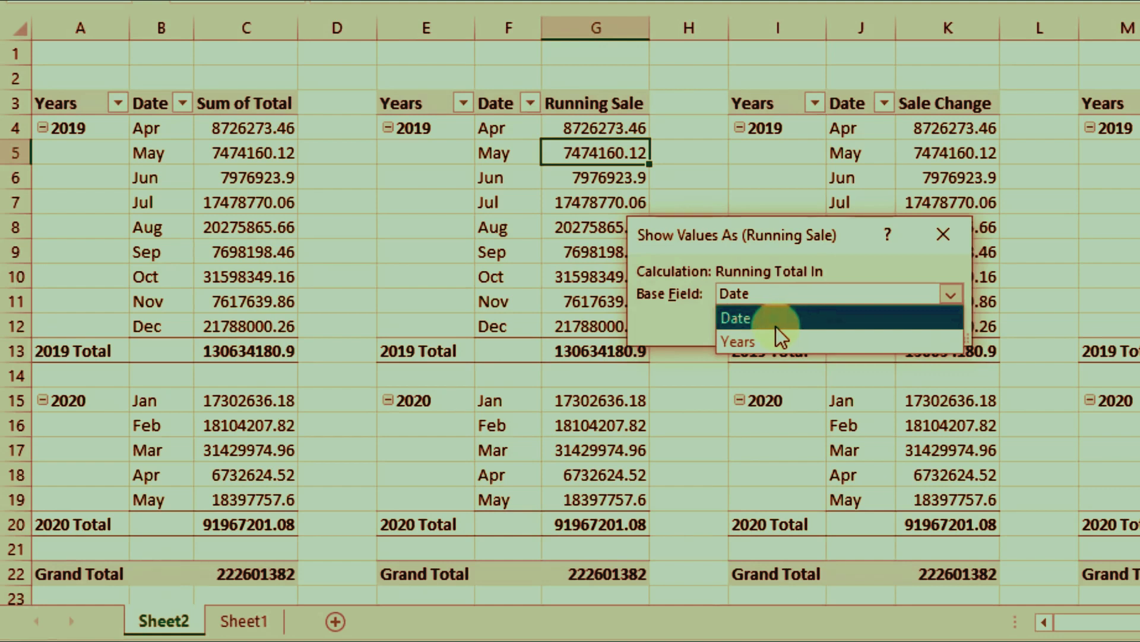
{"action": "left_click", "coordinate": [772, 319]}
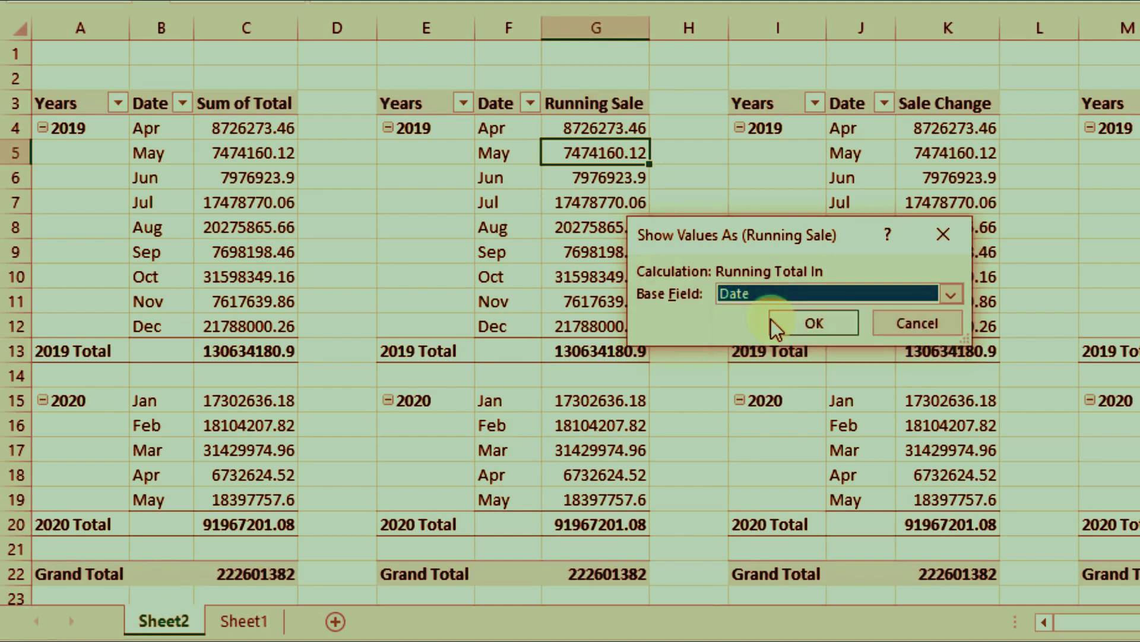
{"action": "left_click", "coordinate": [838, 326]}
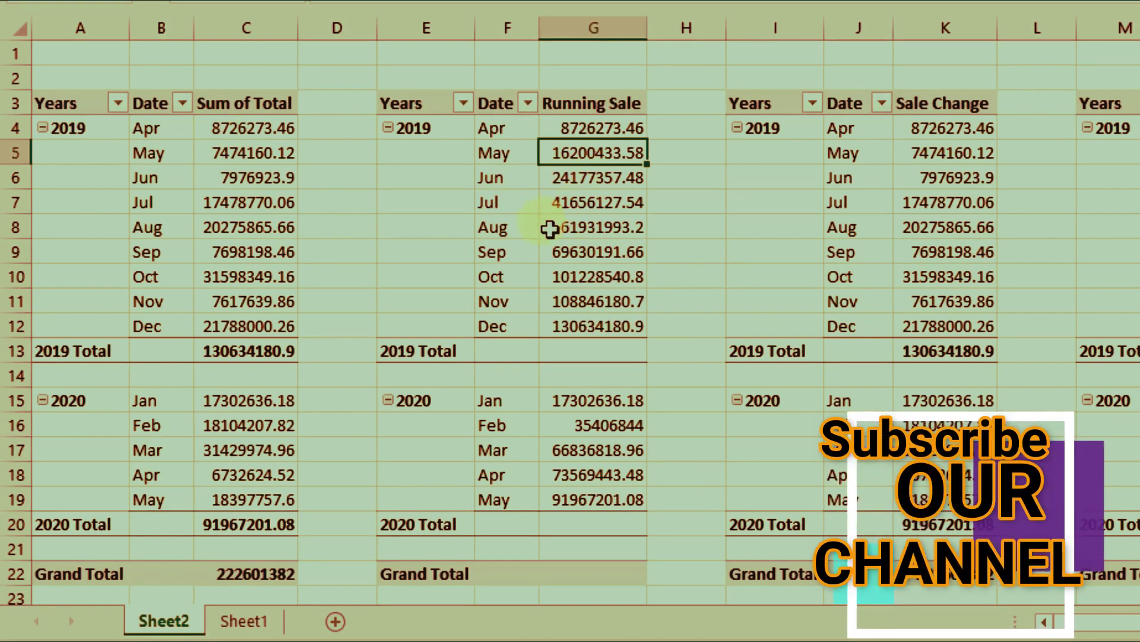
{"action": "left_click", "coordinate": [567, 228]}
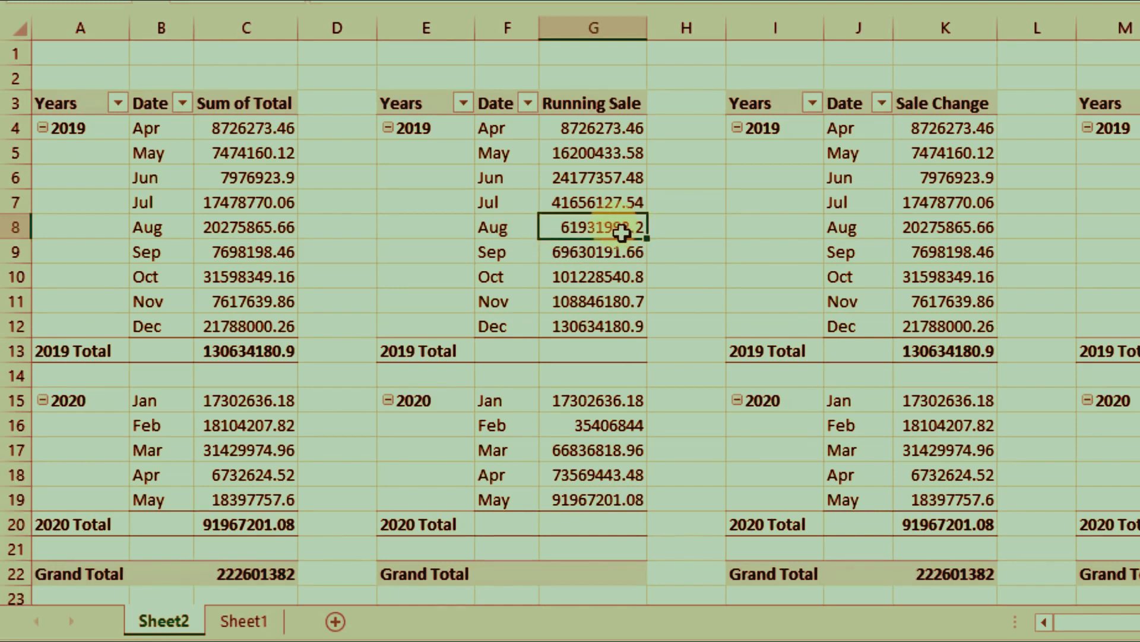
{"action": "left_click", "coordinate": [227, 127]}
{"action": "left_click_drag", "start_coordinate": [227, 127], "coordinate": [218, 227]}
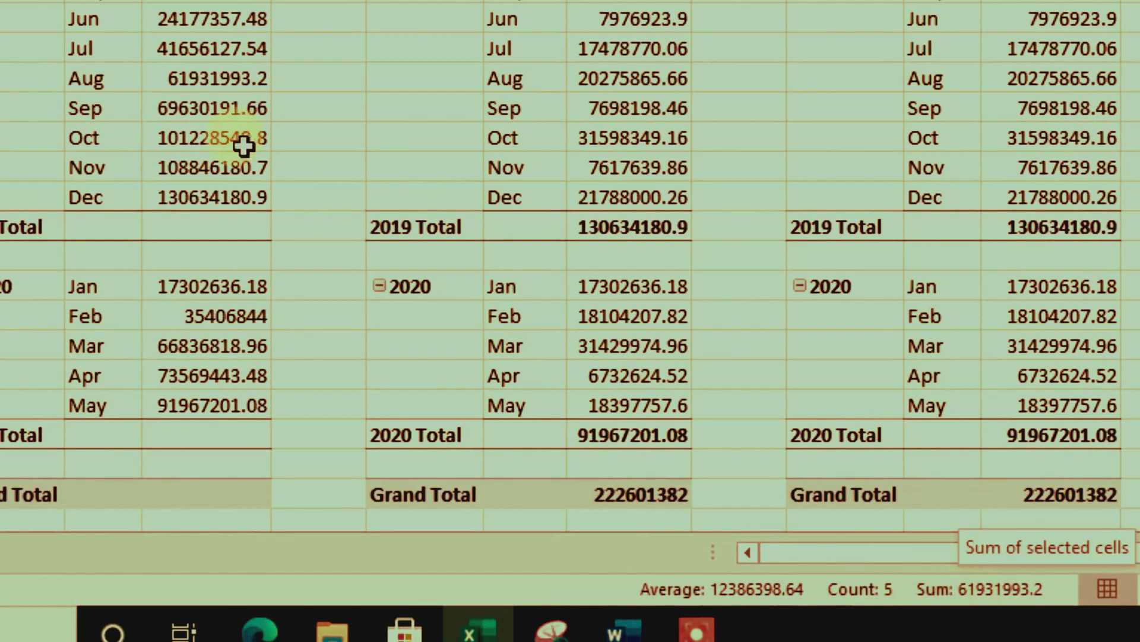
{"action": "left_click", "coordinate": [181, 81]}
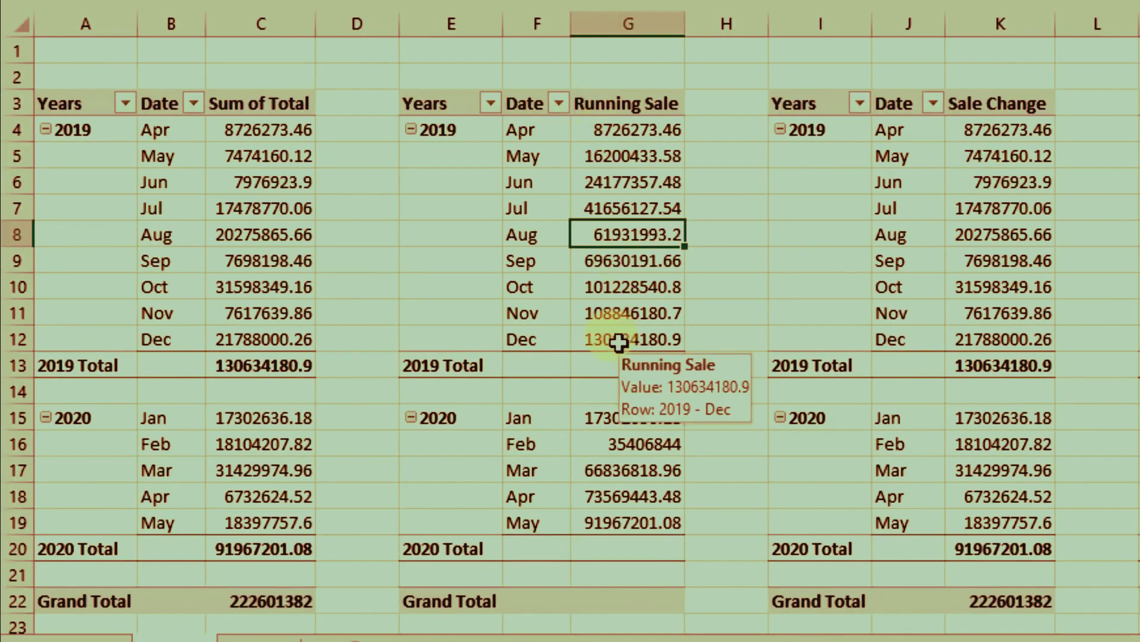
{"action": "left_click", "coordinate": [624, 336]}
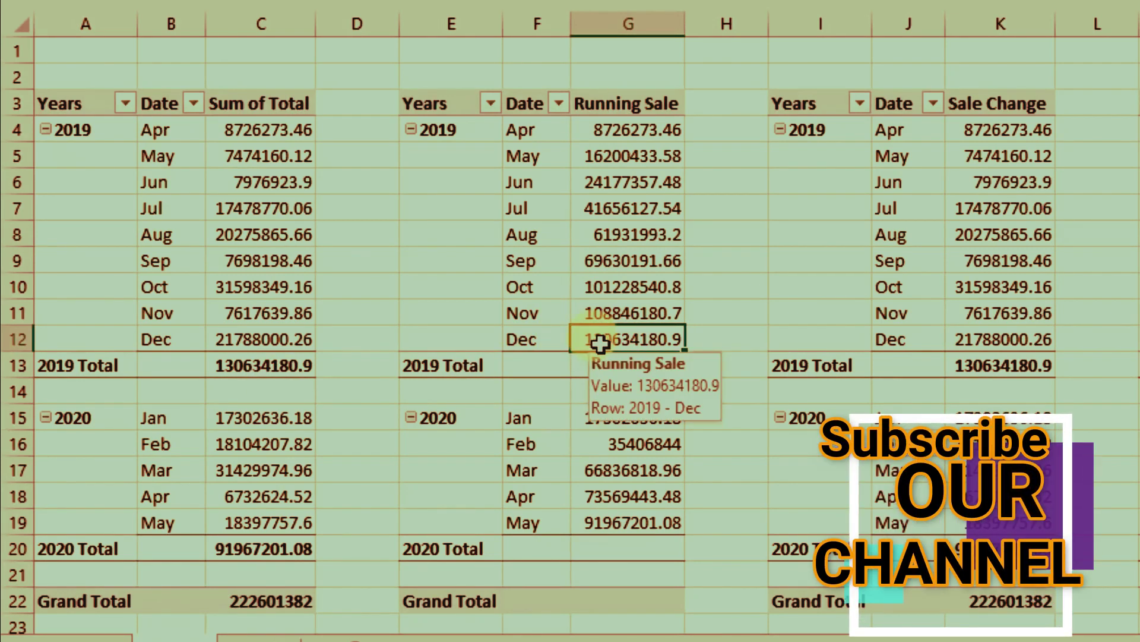
{"action": "left_click", "coordinate": [262, 368]}
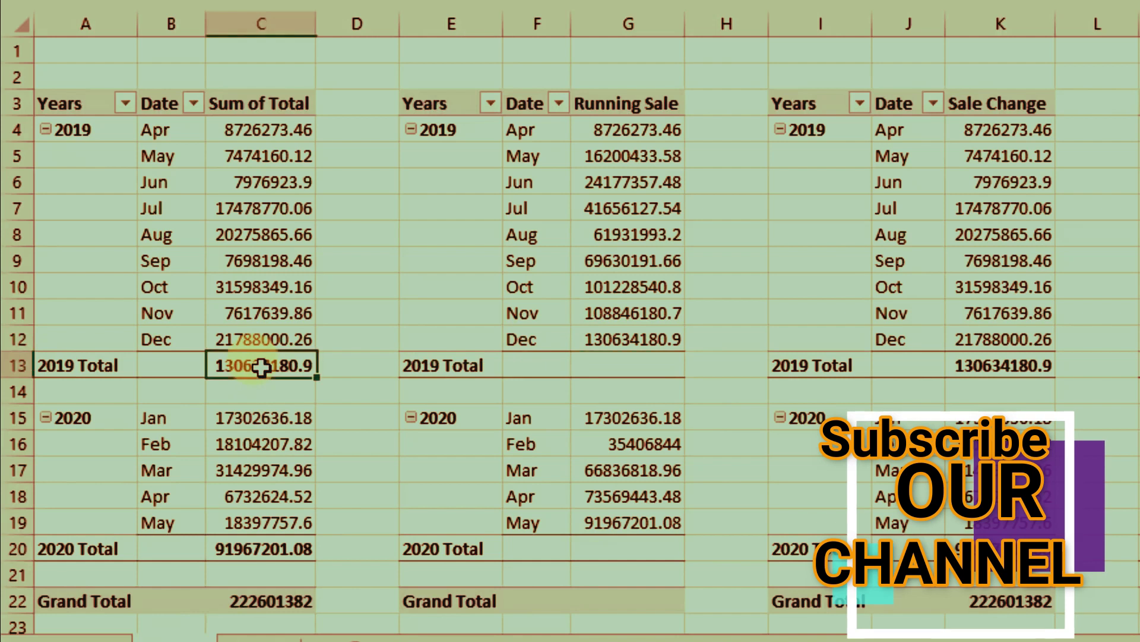
{"action": "left_click", "coordinate": [597, 336]}
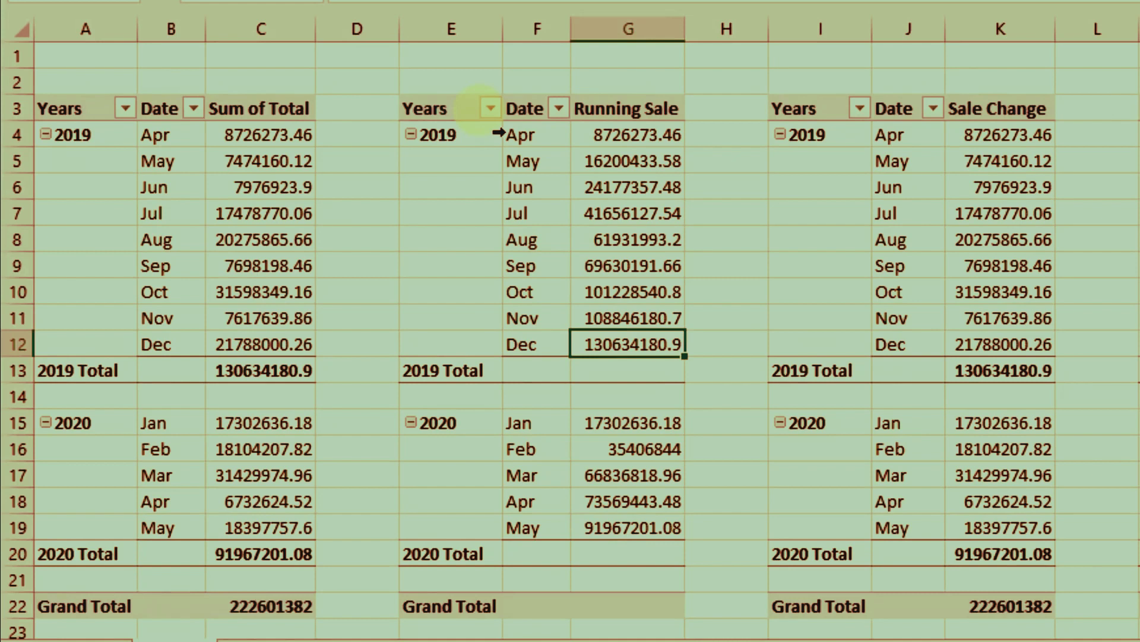
{"action": "mouse_move", "coordinate": [629, 135]}
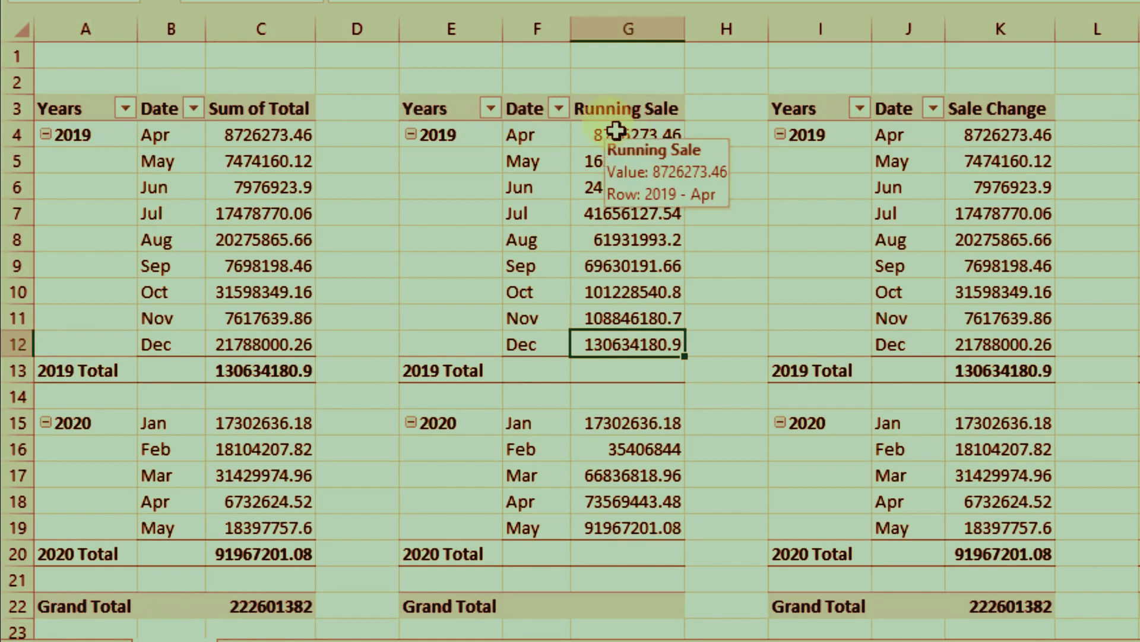
{"action": "left_click", "coordinate": [611, 219]}
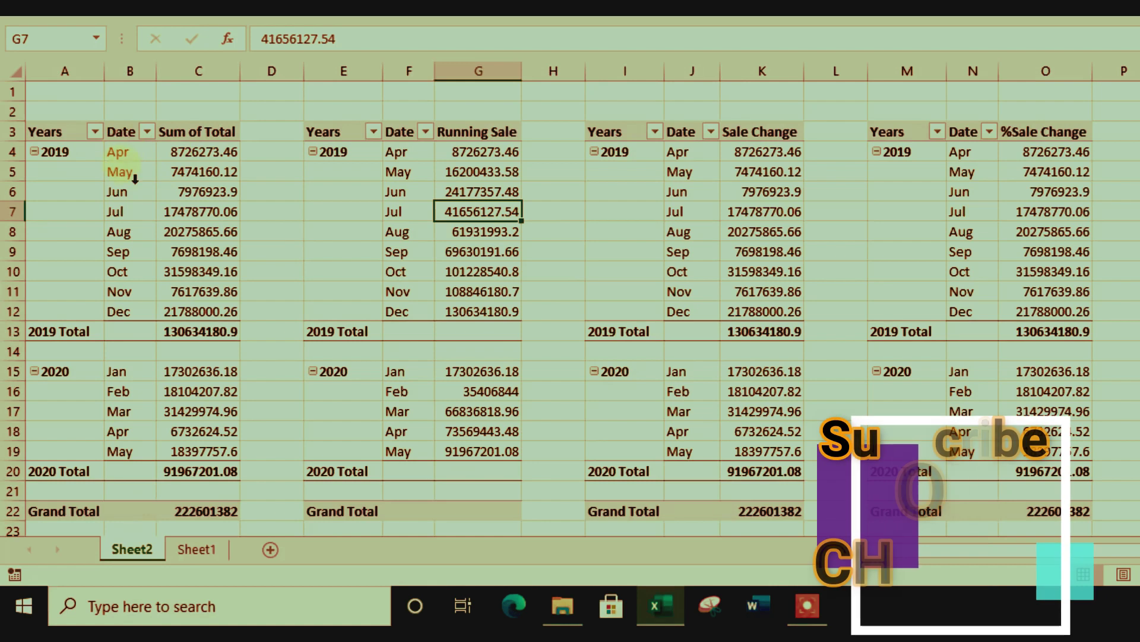
{"action": "left_click_drag", "start_coordinate": [178, 154], "coordinate": [186, 202]}
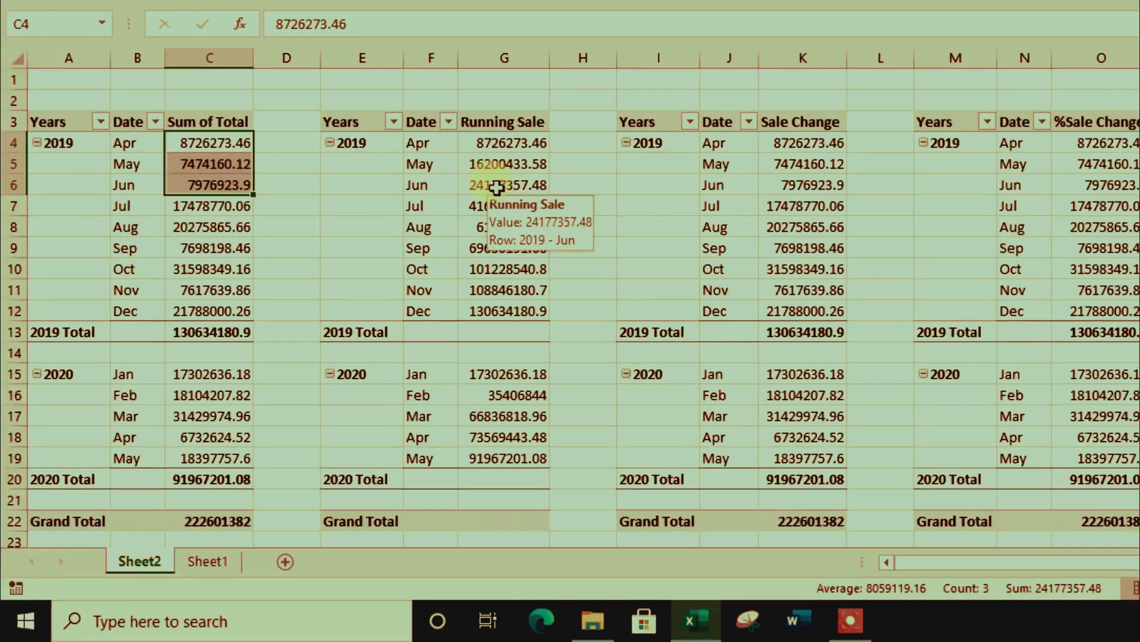
{"action": "left_click", "coordinate": [462, 195]}
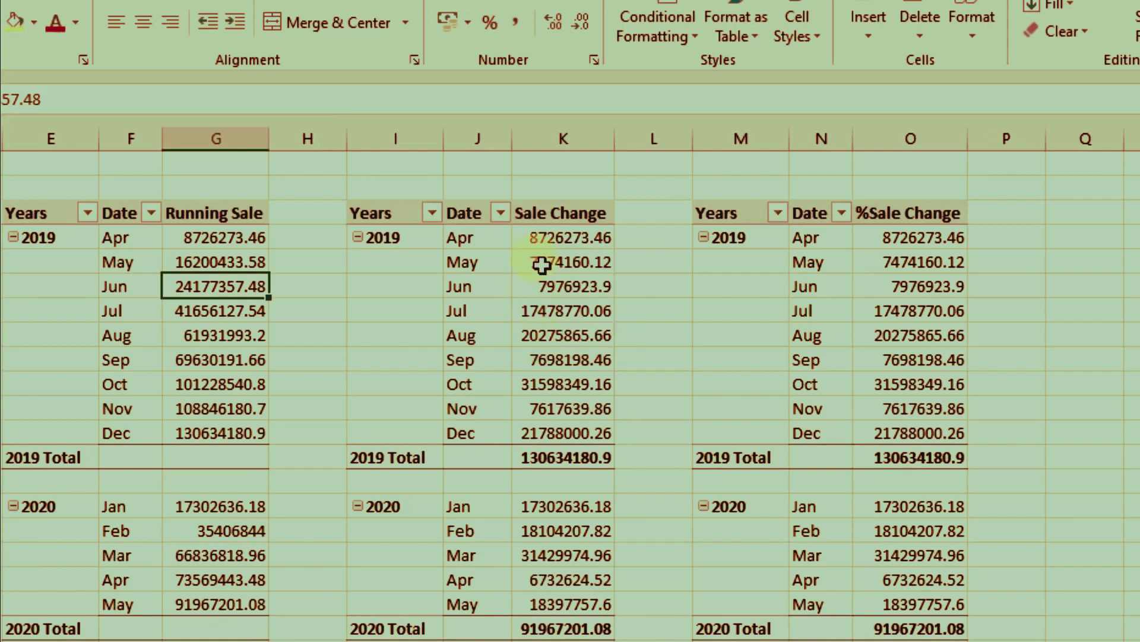
{"action": "left_click", "coordinate": [539, 259]}
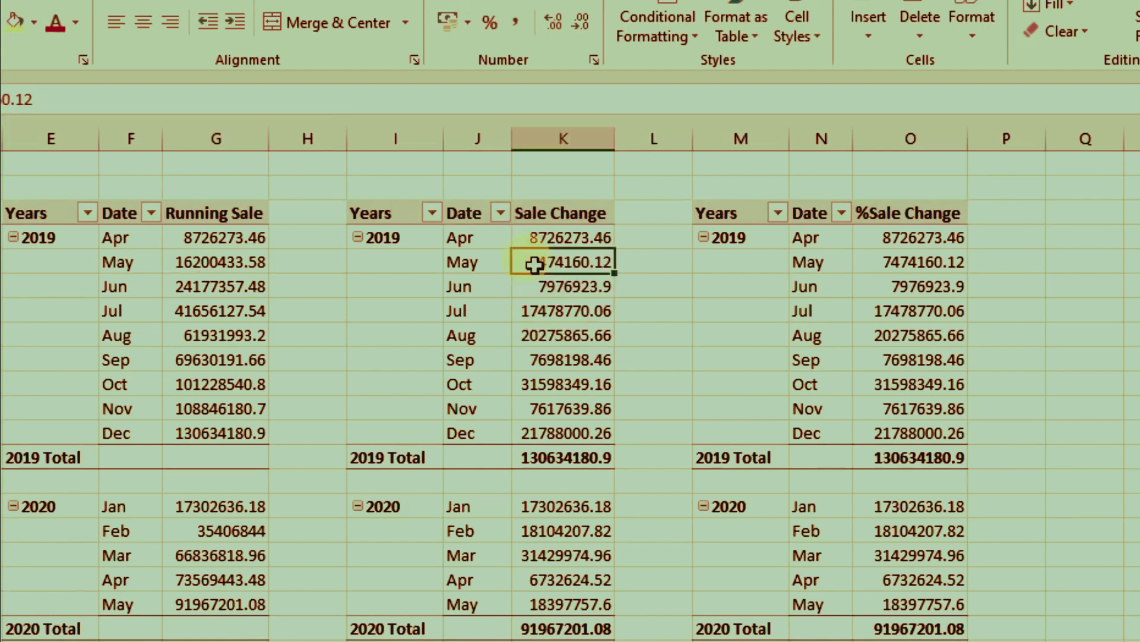
Step: Set Sale Change to show values as Difference From, with Date as the base field
{"action": "right_click", "coordinate": [533, 263]}
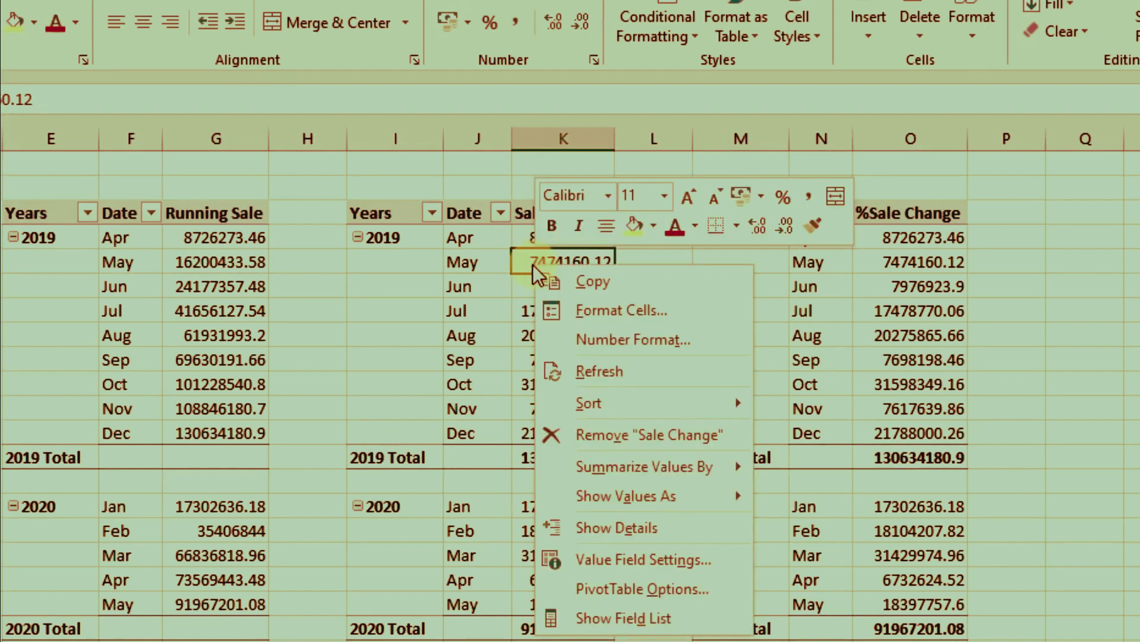
{"action": "mouse_move", "coordinate": [626, 496]}
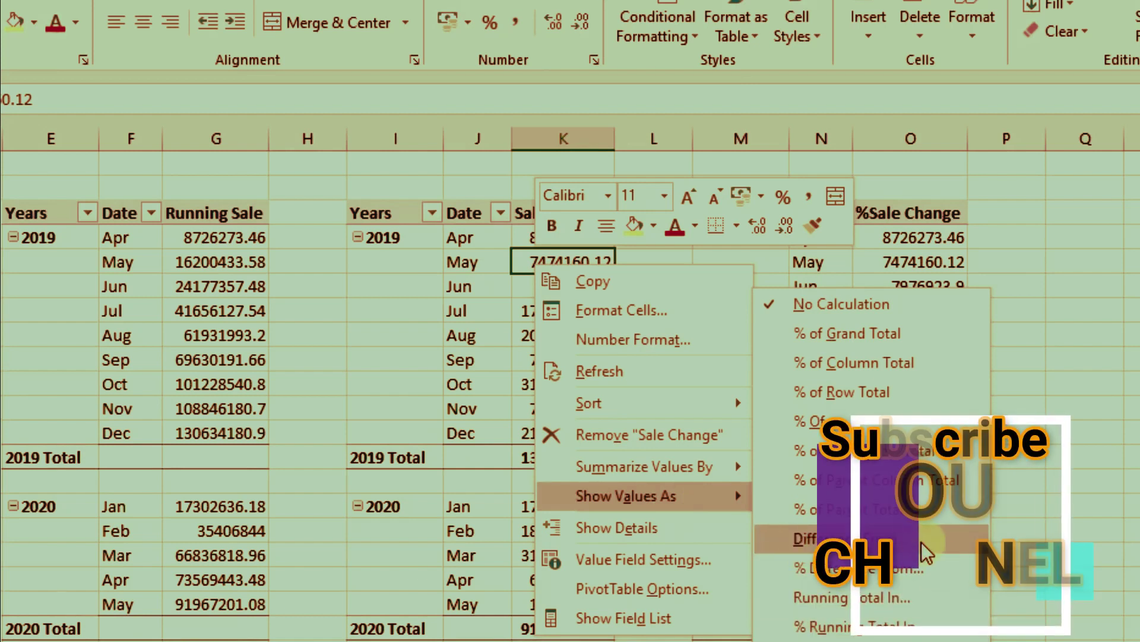
{"action": "left_click", "coordinate": [889, 539]}
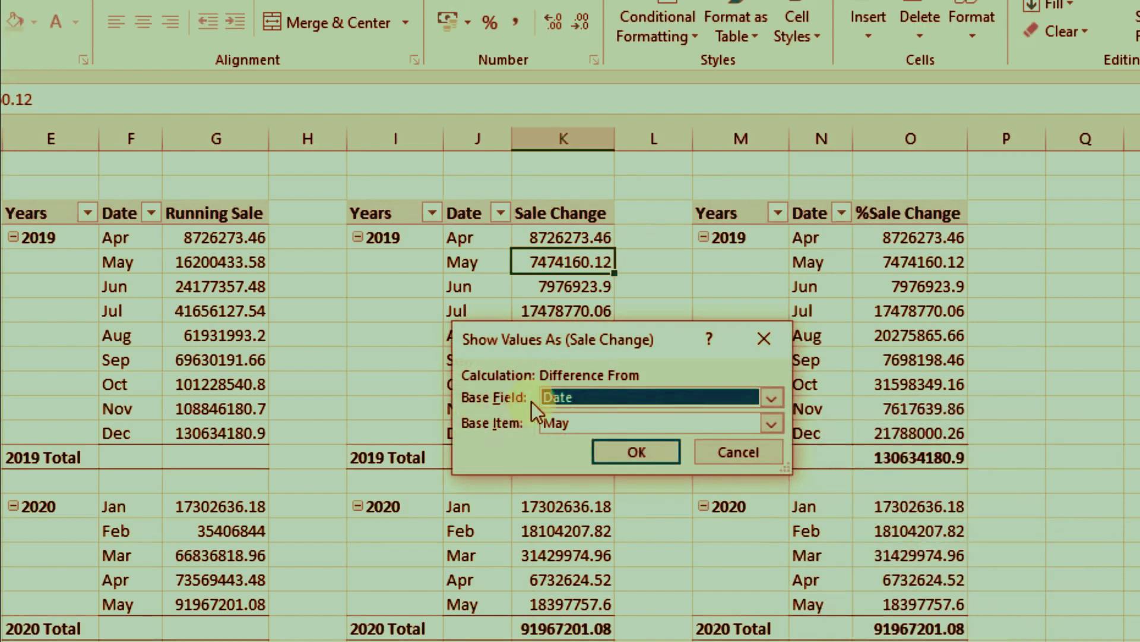
{"action": "left_click", "coordinate": [611, 400]}
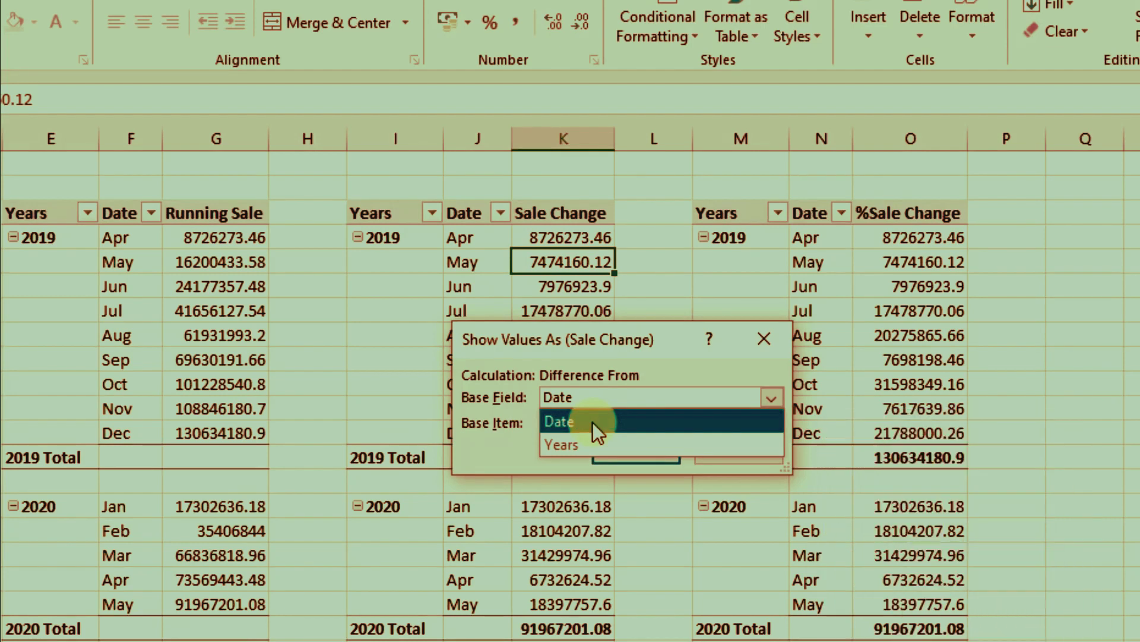
{"action": "left_click", "coordinate": [593, 422]}
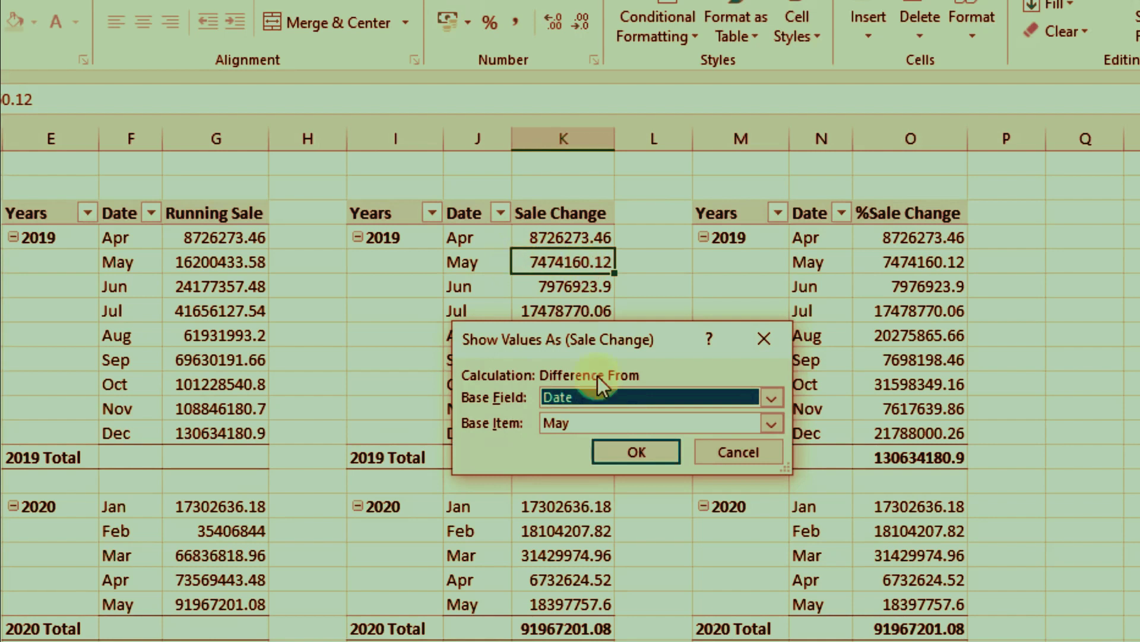
Step: Use (previous) as the base item so Sale Change shows month-over-month differences
{"action": "left_click", "coordinate": [595, 422]}
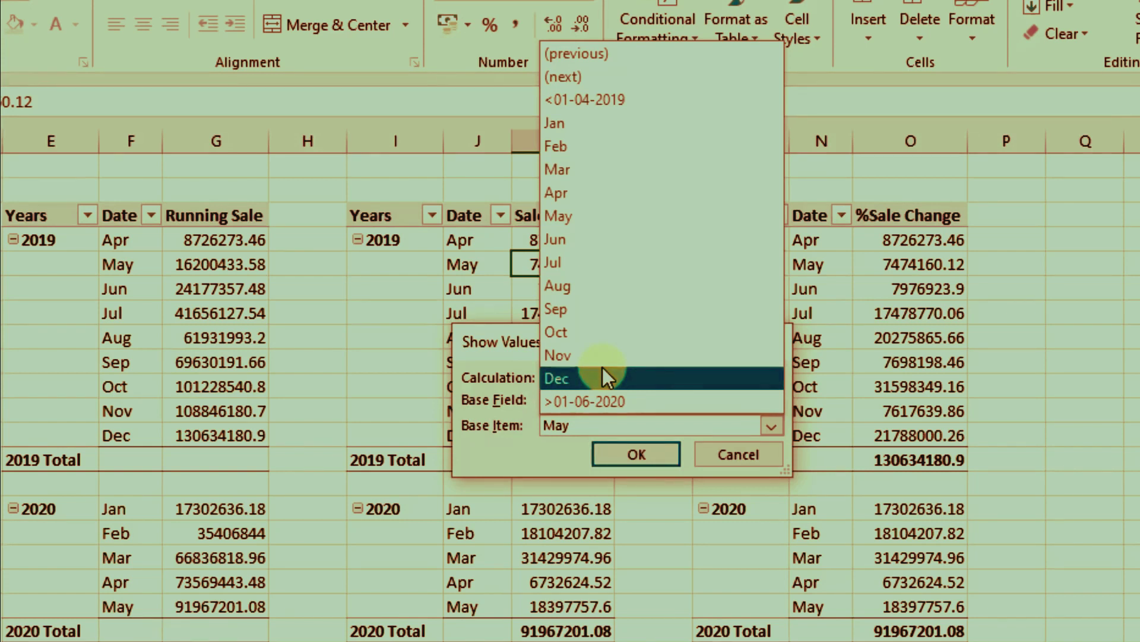
{"action": "left_click", "coordinate": [622, 54]}
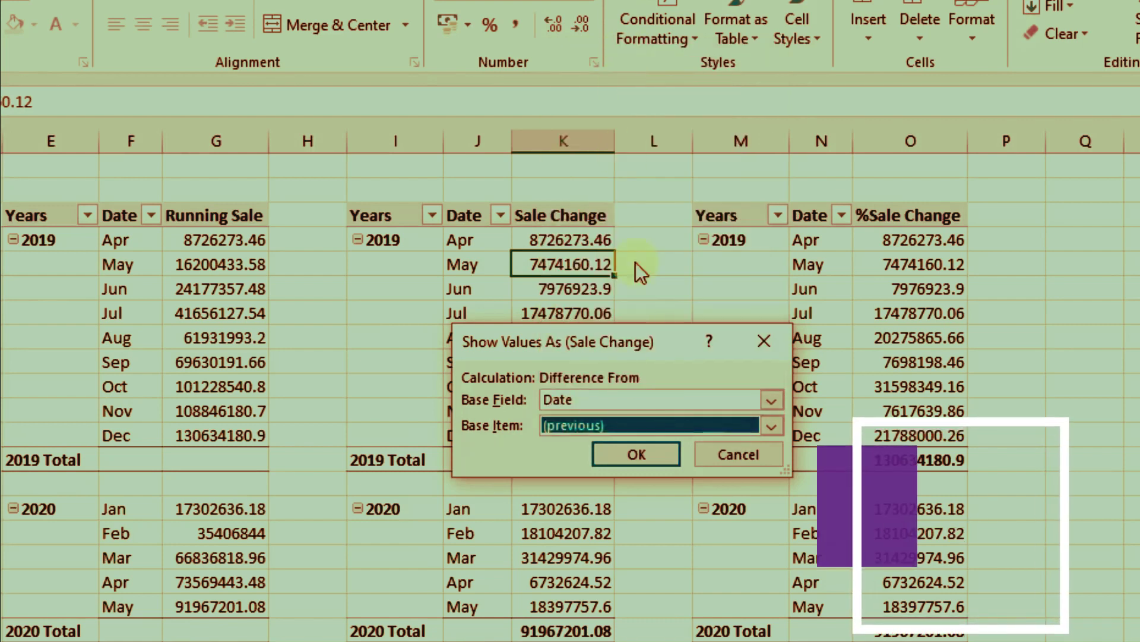
{"action": "left_click", "coordinate": [637, 455]}
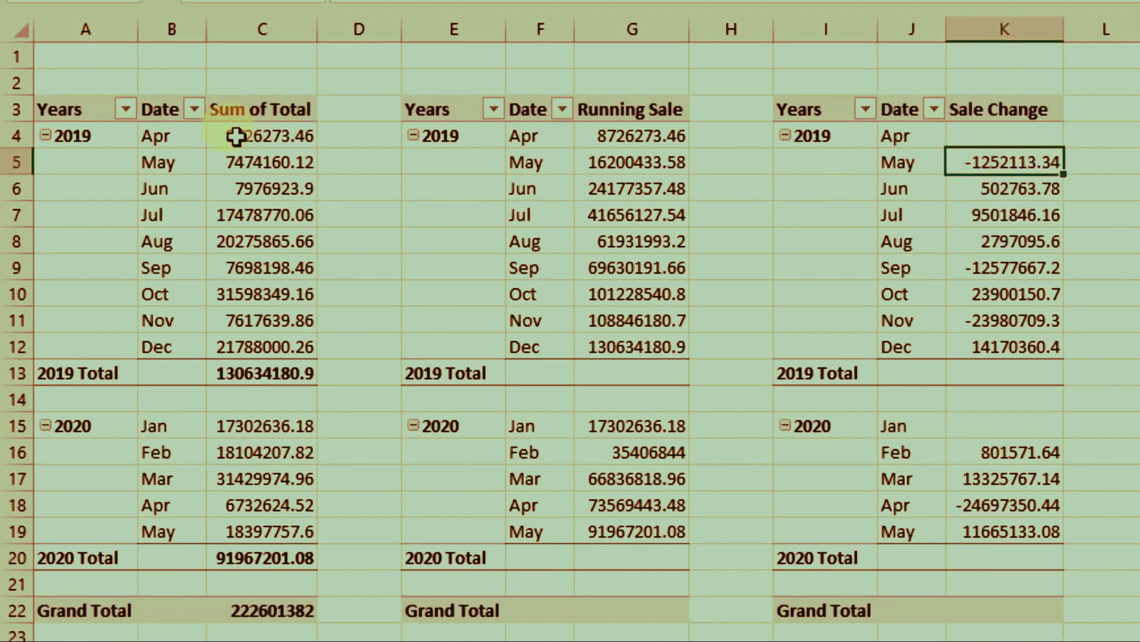
{"action": "left_click", "coordinate": [237, 131]}
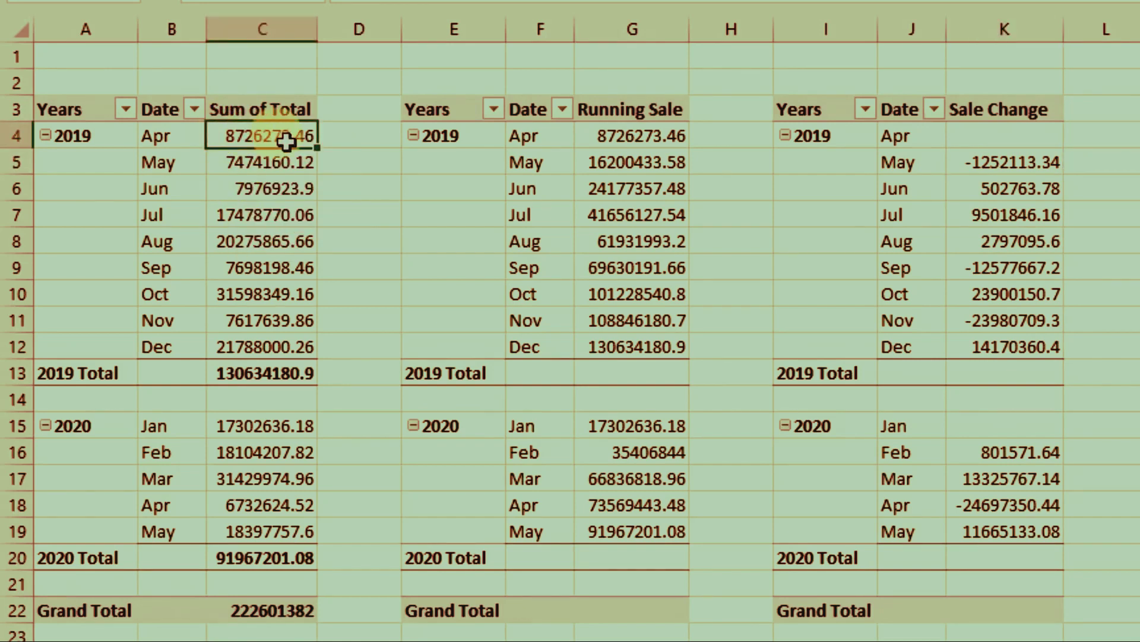
{"action": "left_click", "coordinate": [233, 165]}
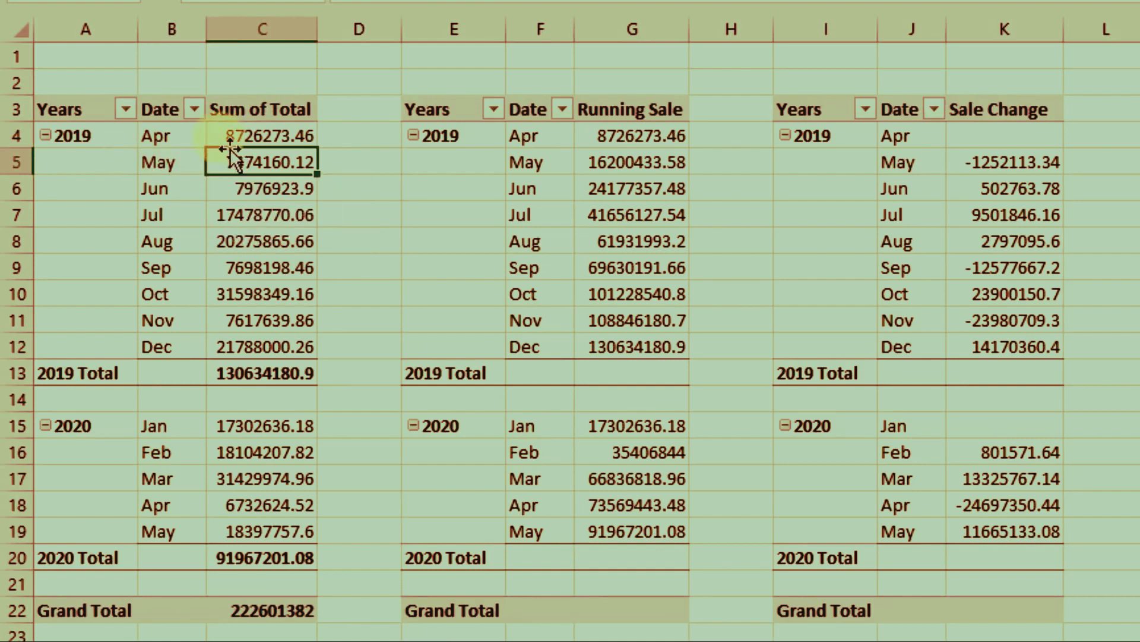
{"action": "mouse_move", "coordinate": [264, 162]}
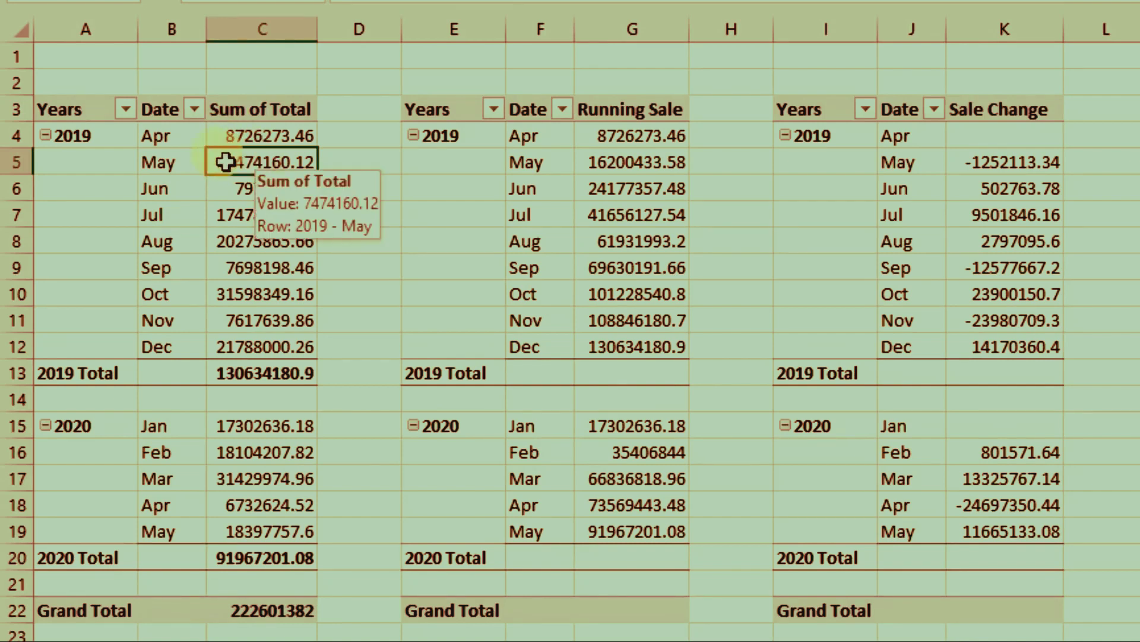
{"action": "left_click", "coordinate": [970, 169]}
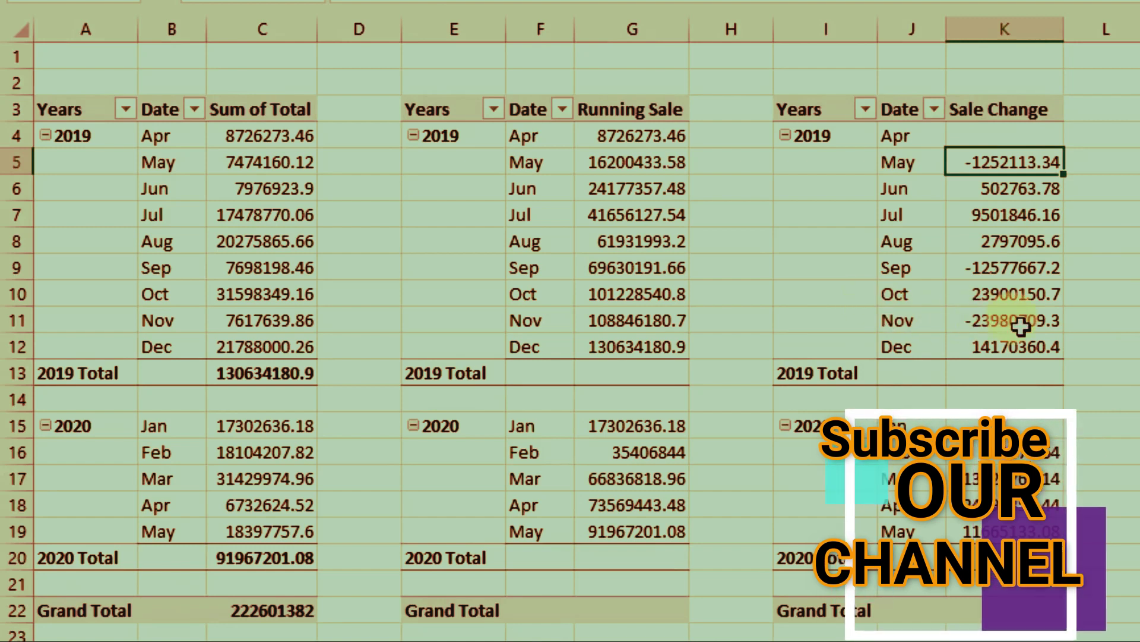
{"action": "left_click", "coordinate": [1010, 321]}
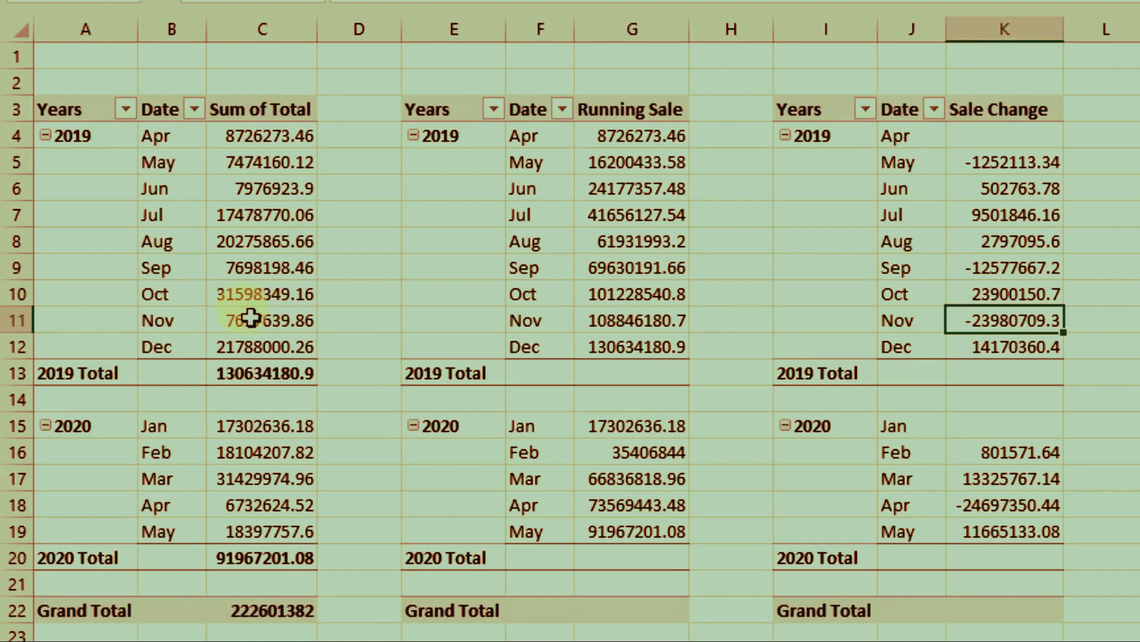
{"action": "left_click", "coordinate": [221, 299]}
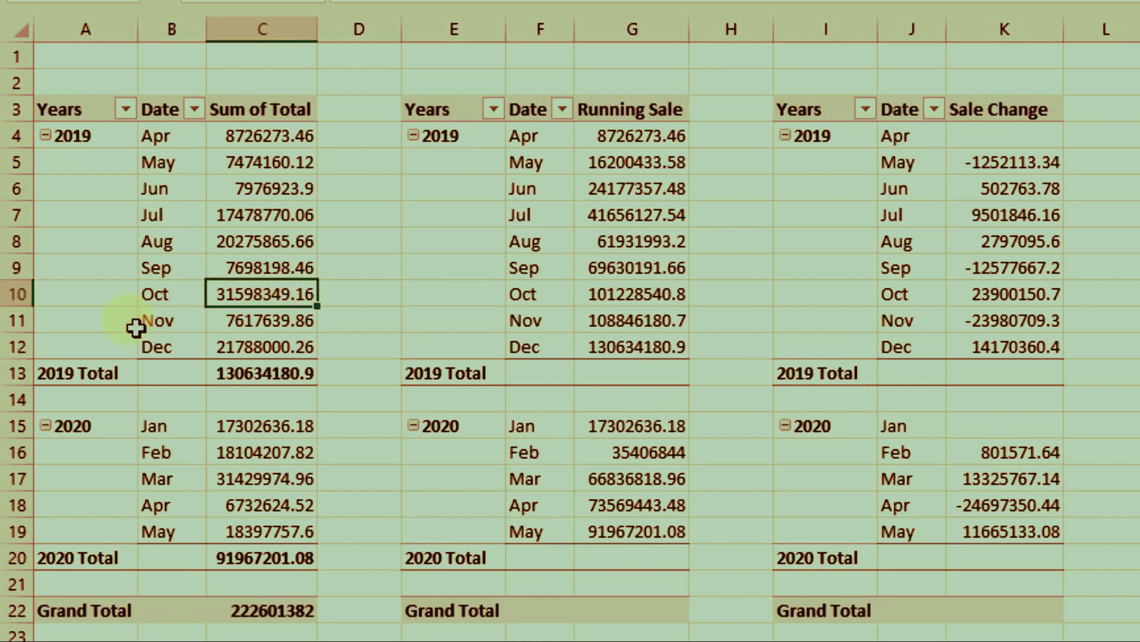
{"action": "left_click", "coordinate": [242, 325]}
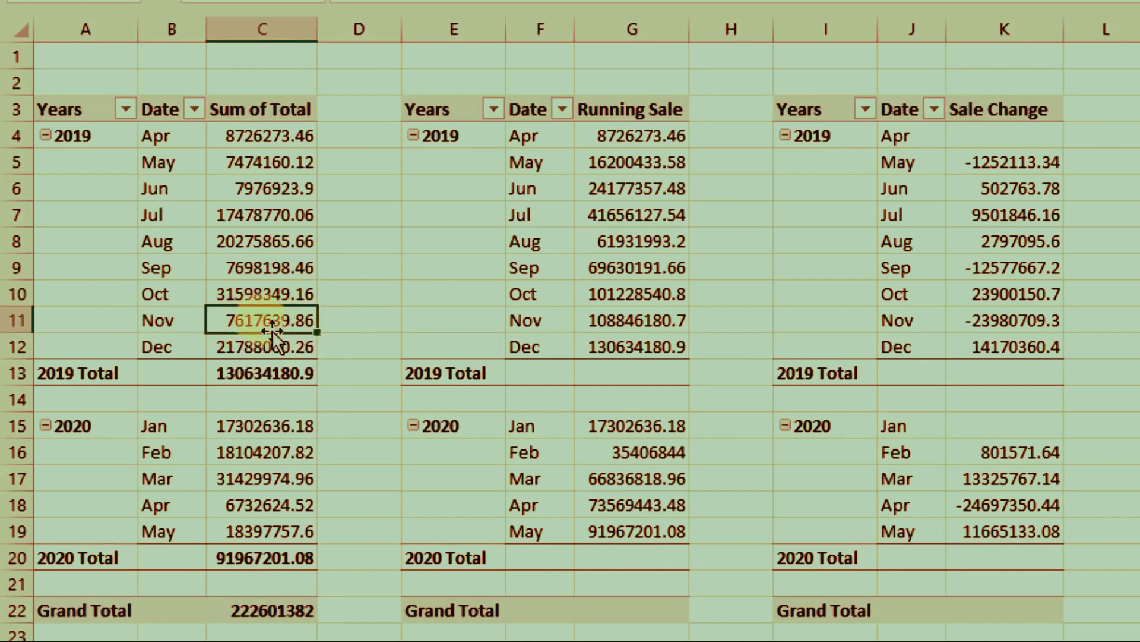
{"action": "left_click", "coordinate": [982, 326]}
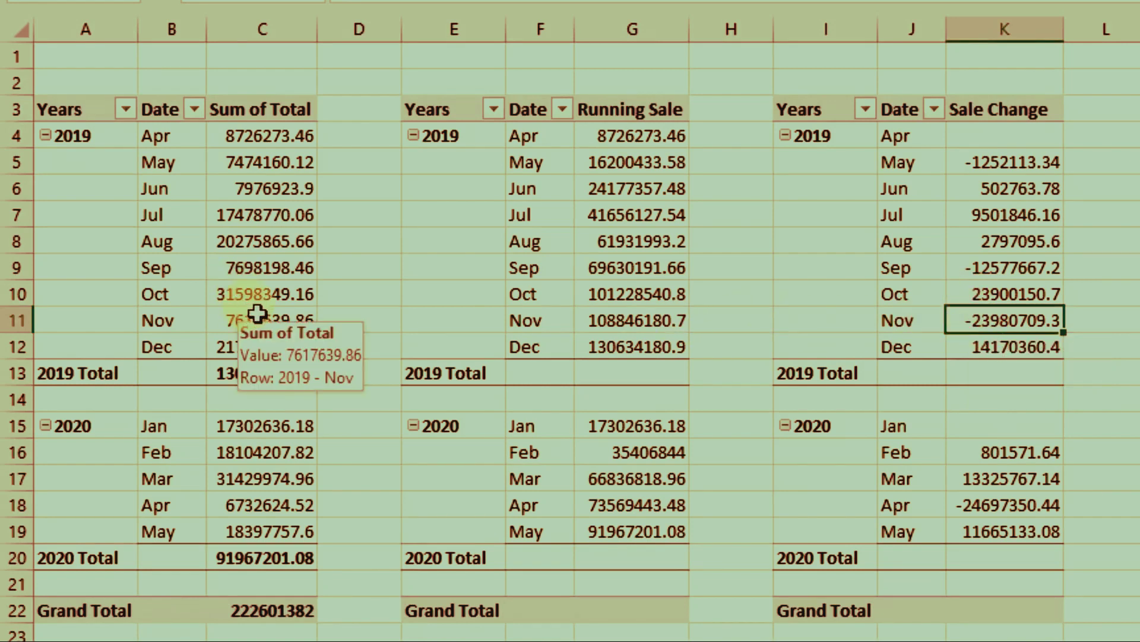
{"action": "left_click", "coordinate": [986, 352]}
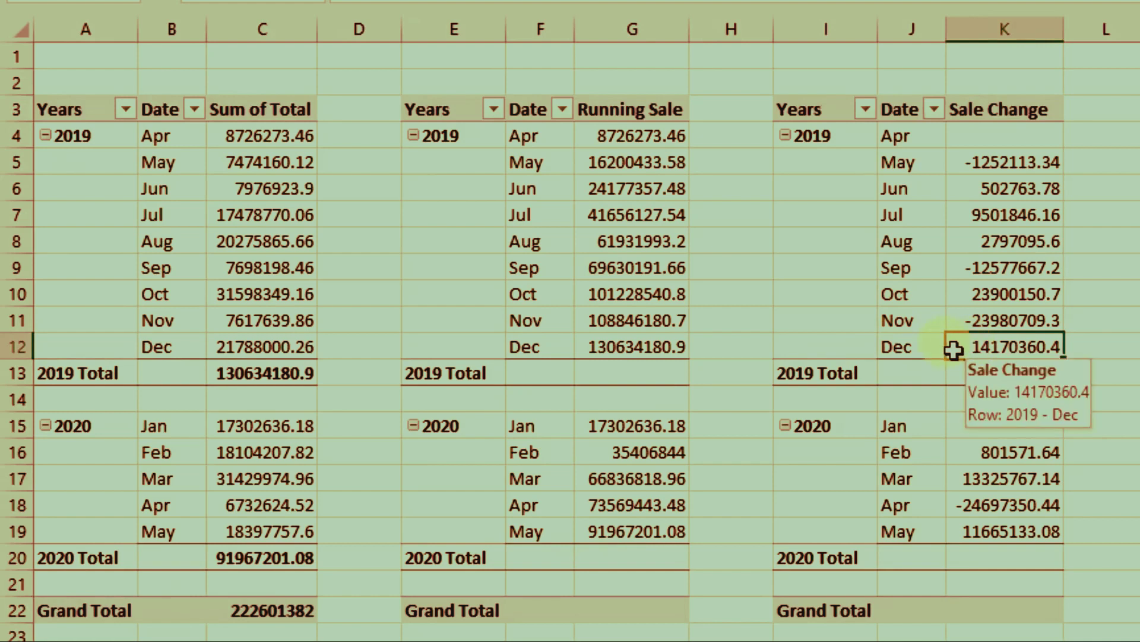
{"action": "left_click_drag", "start_coordinate": [239, 321], "coordinate": [224, 346]}
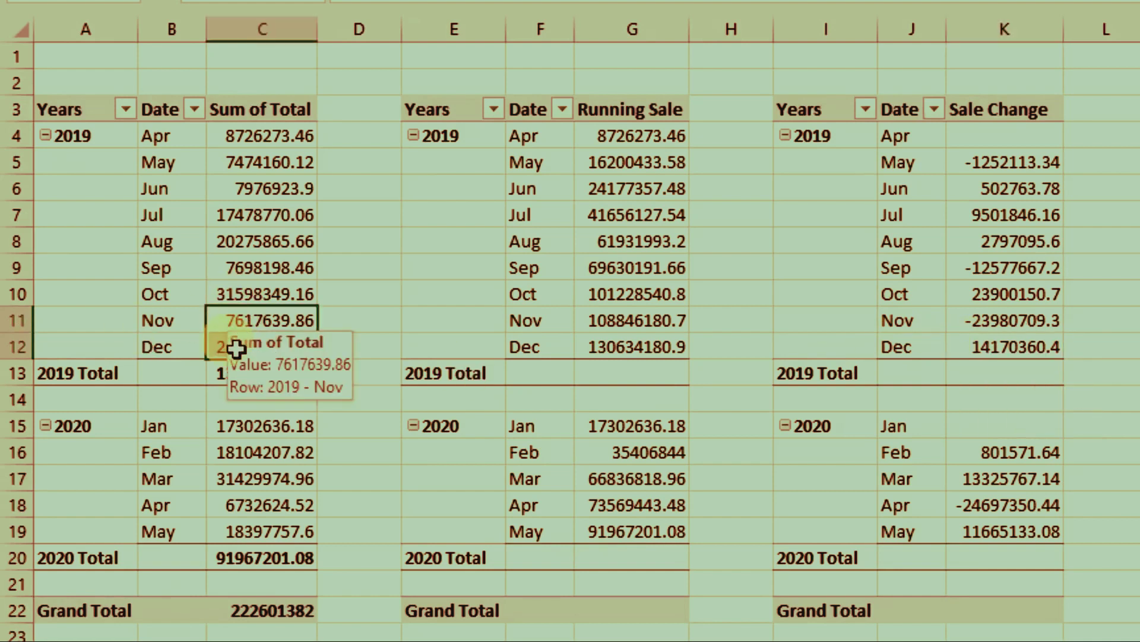
{"action": "left_click", "coordinate": [217, 319]}
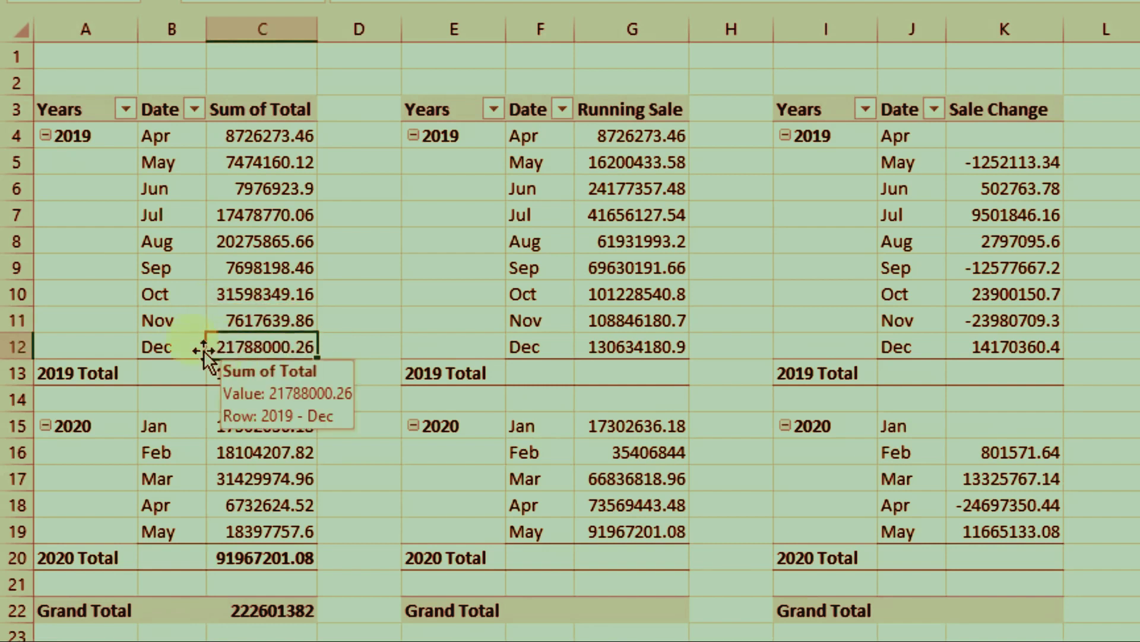
{"action": "left_click", "coordinate": [270, 346]}
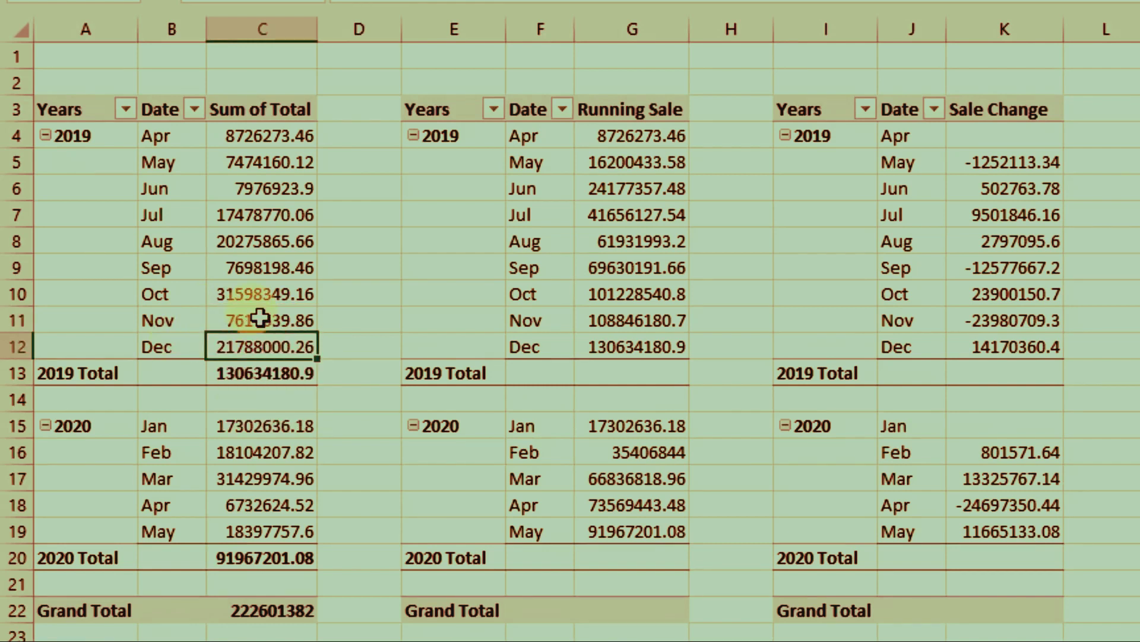
{"action": "left_click_drag", "start_coordinate": [266, 318], "coordinate": [260, 347]}
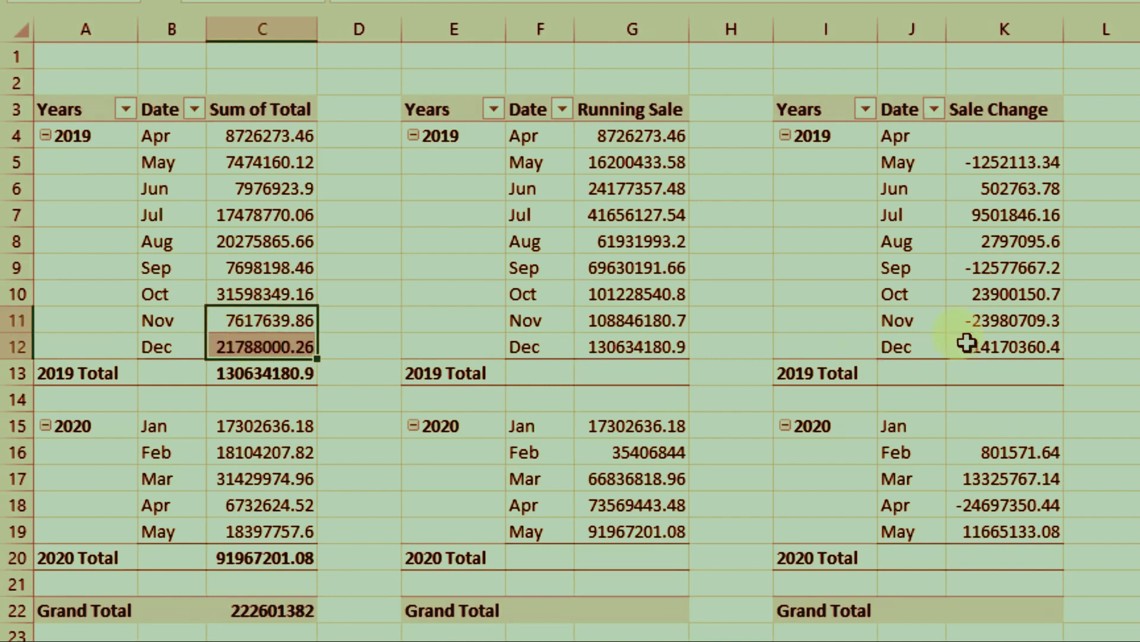
{"action": "left_click", "coordinate": [1003, 348]}
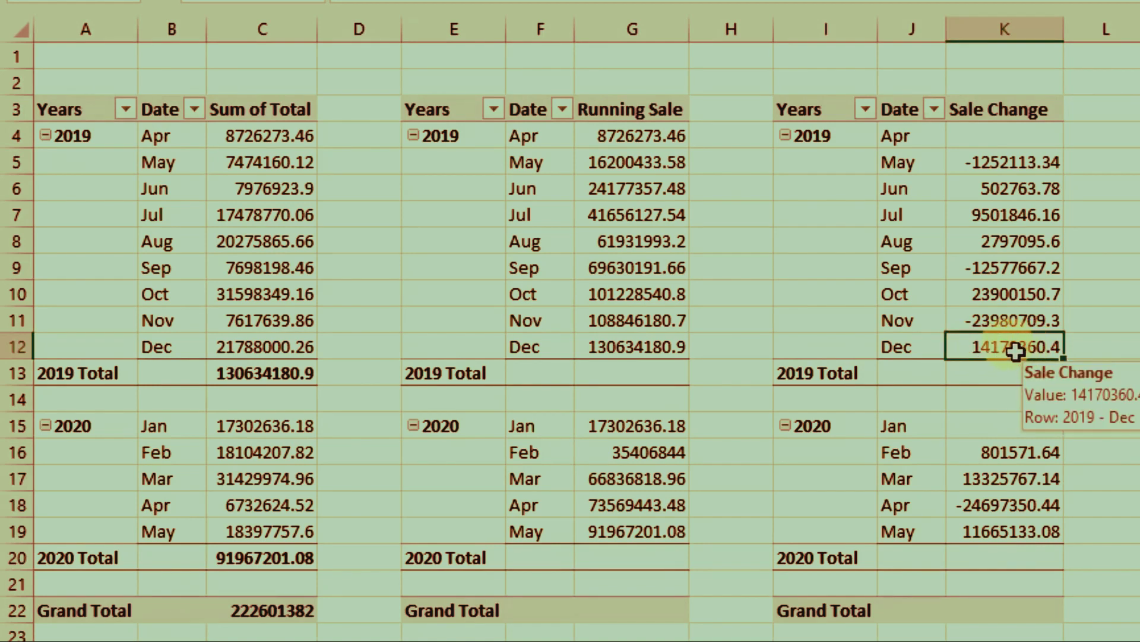
{"action": "left_click_drag", "start_coordinate": [262, 321], "coordinate": [262, 347]}
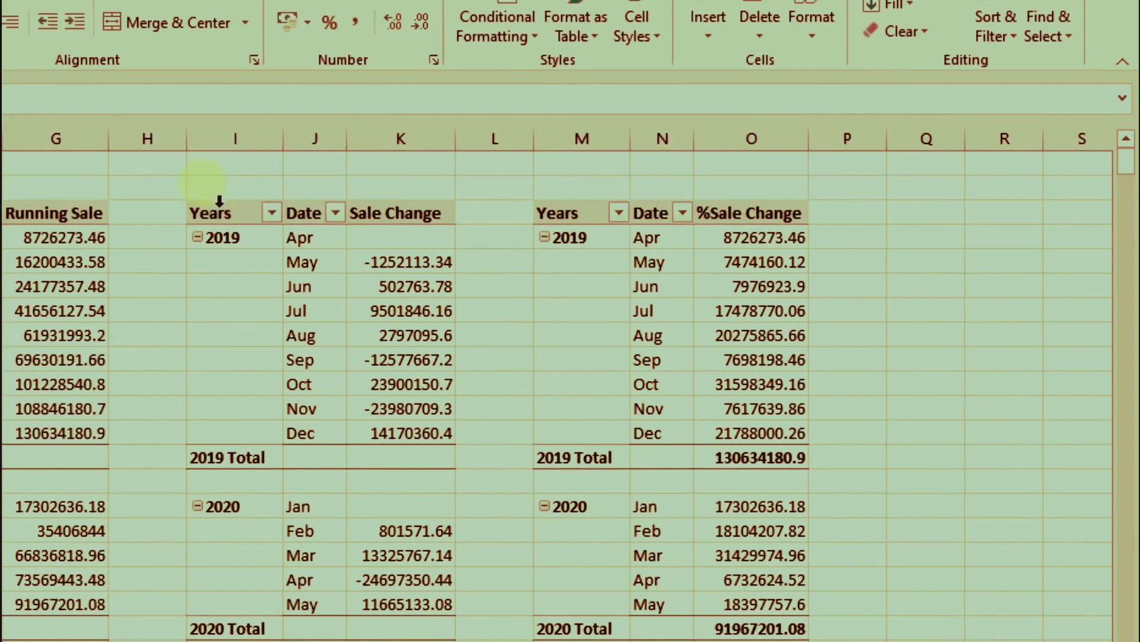
{"action": "left_click_drag", "start_coordinate": [212, 215], "coordinate": [445, 626]}
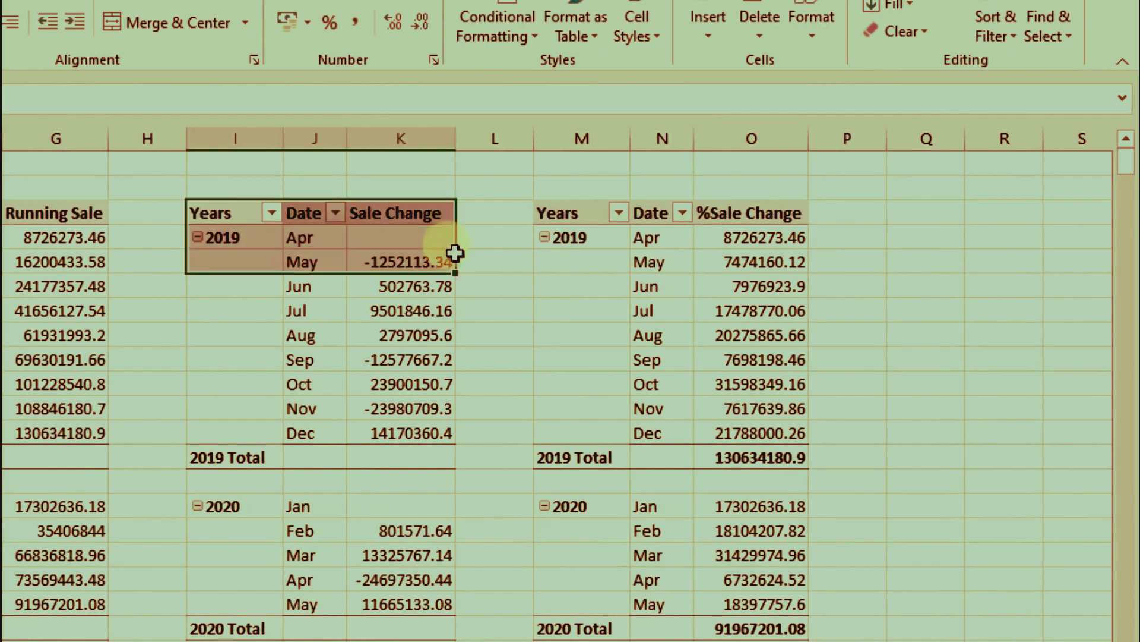
{"action": "left_click", "coordinate": [416, 242]}
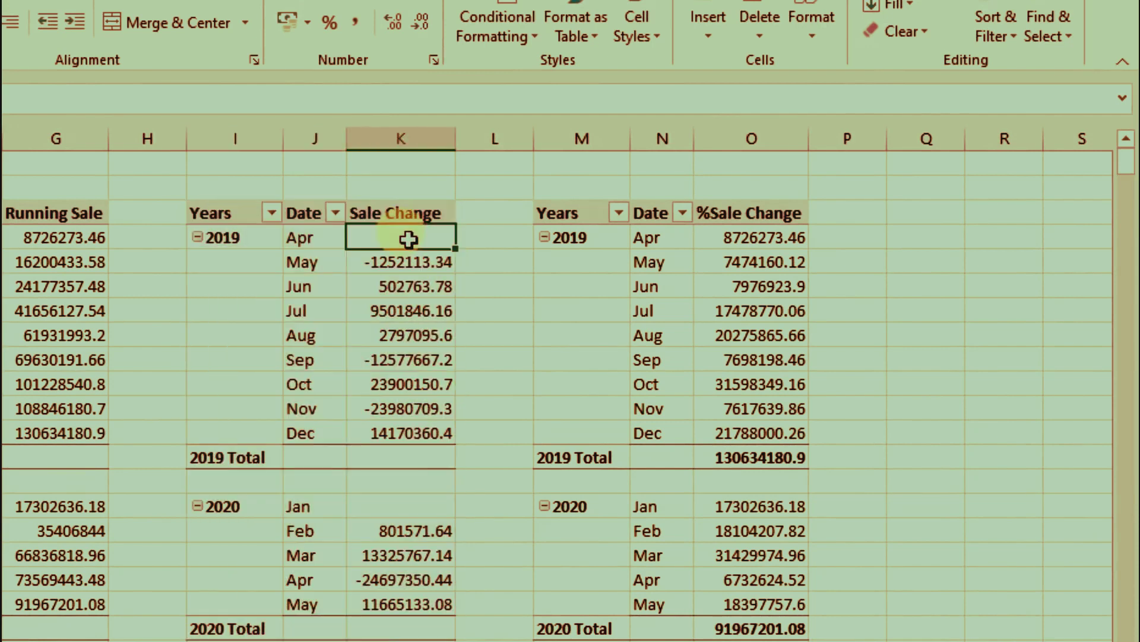
{"action": "mouse_move", "coordinate": [394, 234]}
{"action": "left_mouse_down"}
{"action": "mouse_move", "coordinate": [389, 292]}
{"action": "mouse_move", "coordinate": [511, 416]}
{"action": "left_mouse_up"}
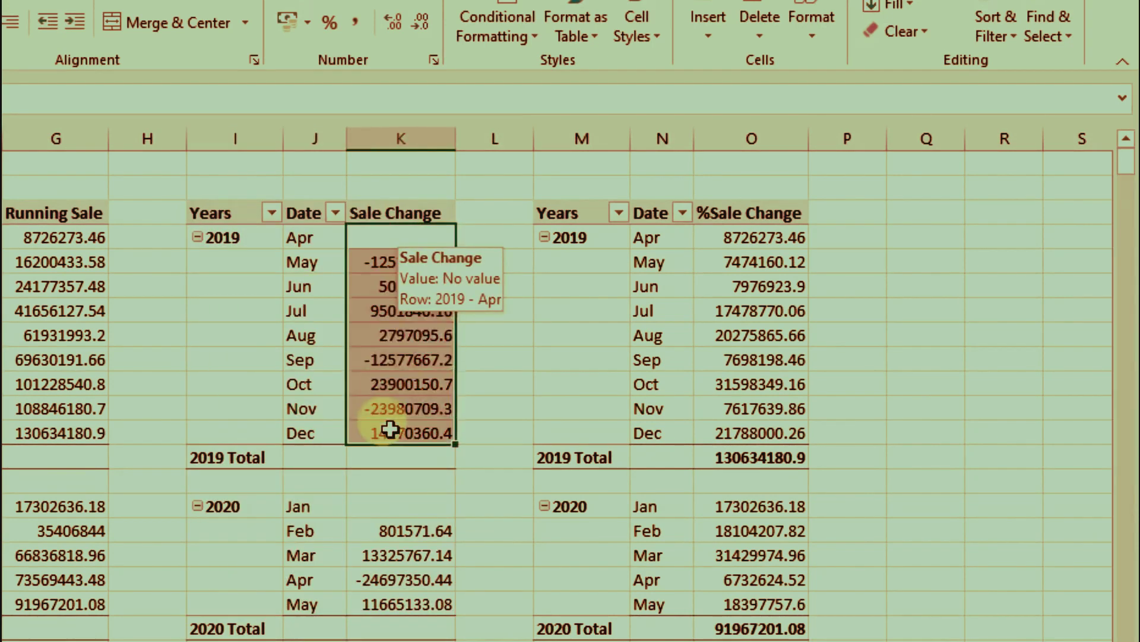
{"action": "left_click", "coordinate": [728, 407]}
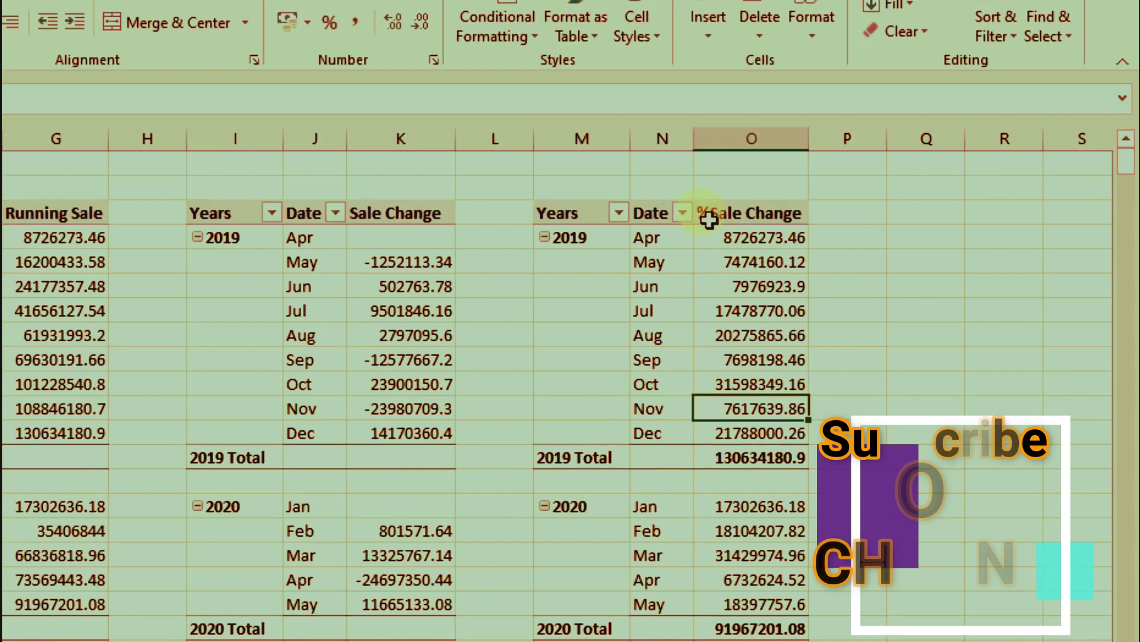
{"action": "left_click", "coordinate": [735, 262]}
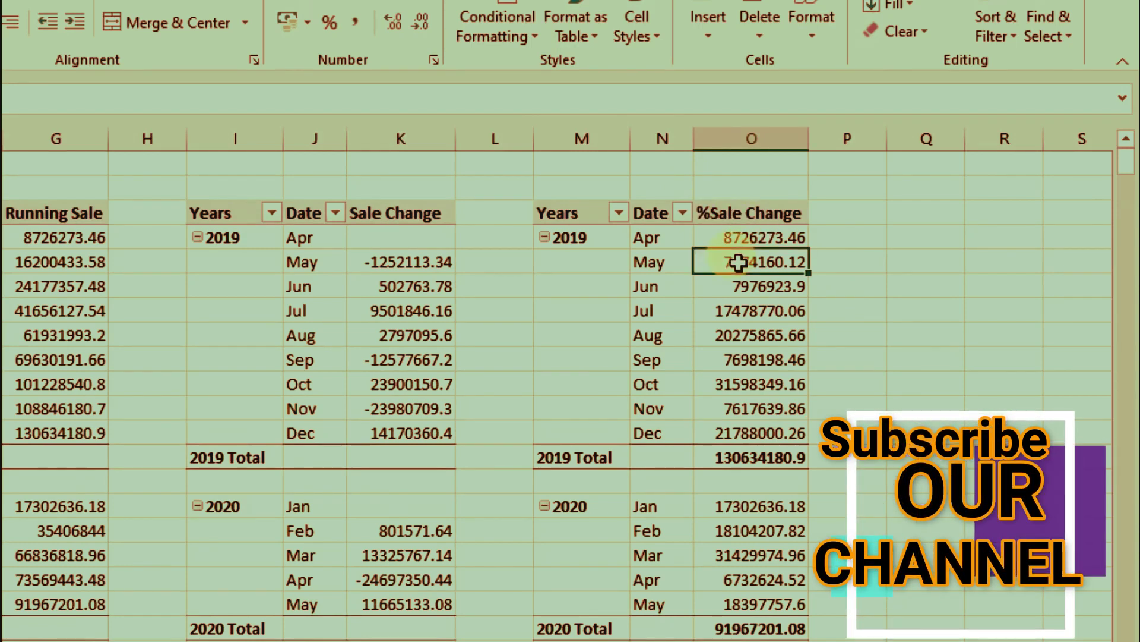
Step: Show %Sale Change as % Difference From the (previous) month
{"action": "right_click", "coordinate": [707, 262]}
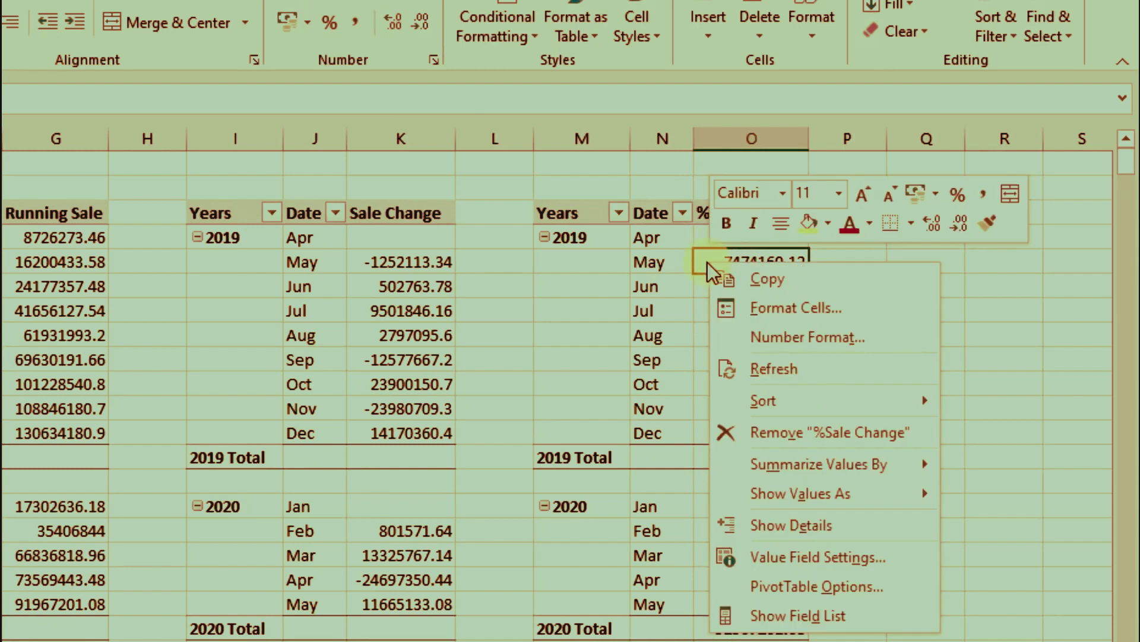
{"action": "mouse_move", "coordinate": [801, 493]}
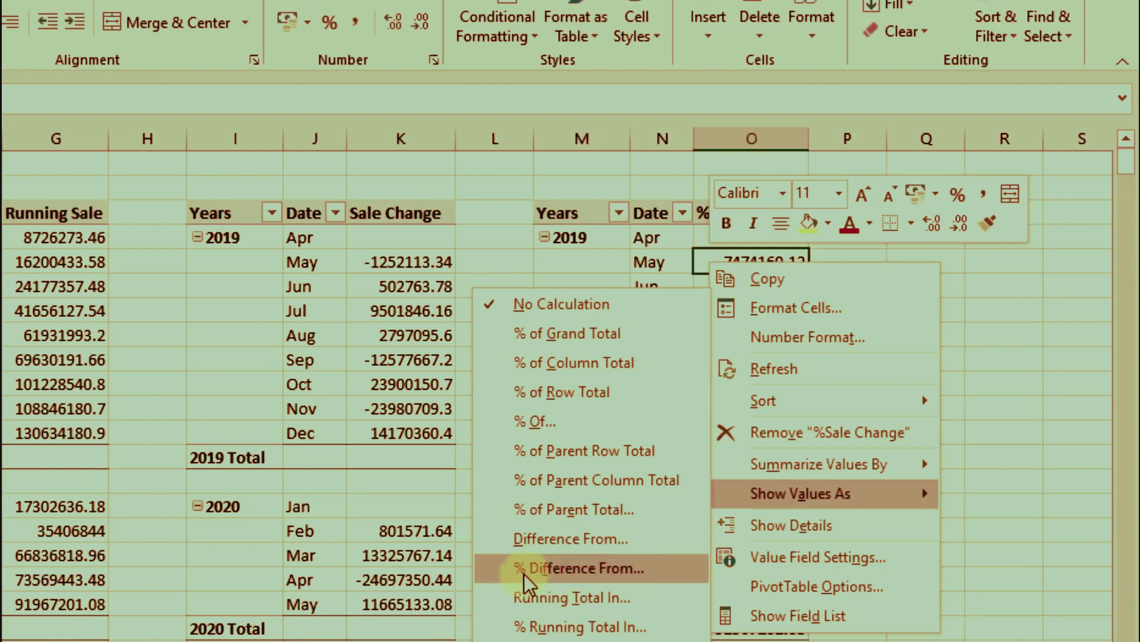
{"action": "left_click", "coordinate": [595, 574]}
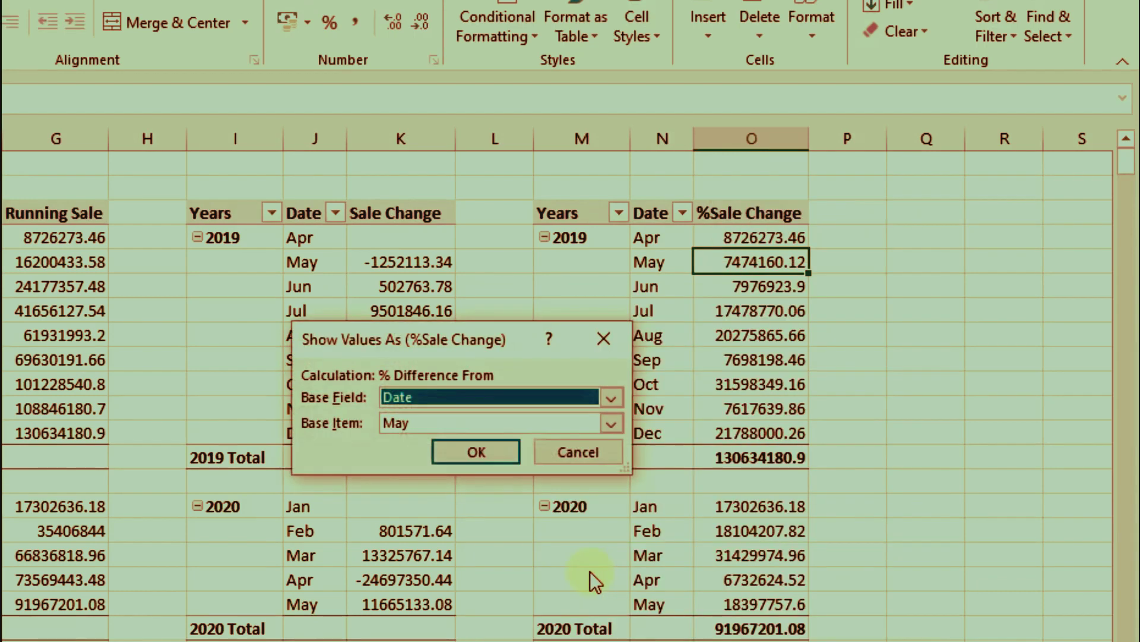
{"action": "left_click", "coordinate": [424, 422]}
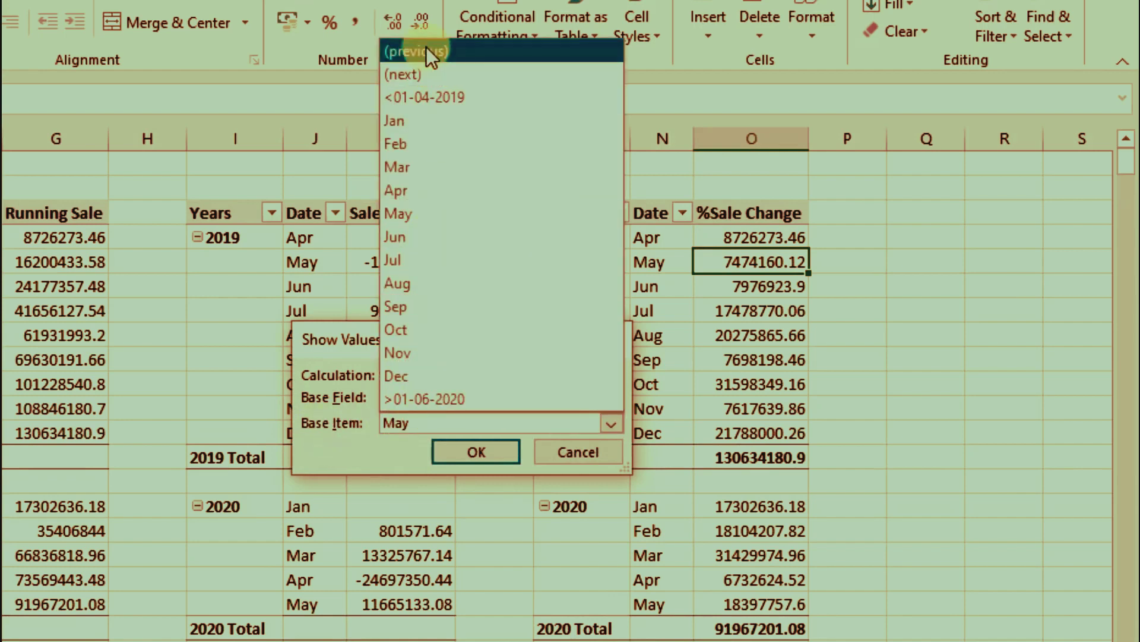
{"action": "left_click", "coordinate": [486, 51]}
{"action": "left_click", "coordinate": [490, 453]}
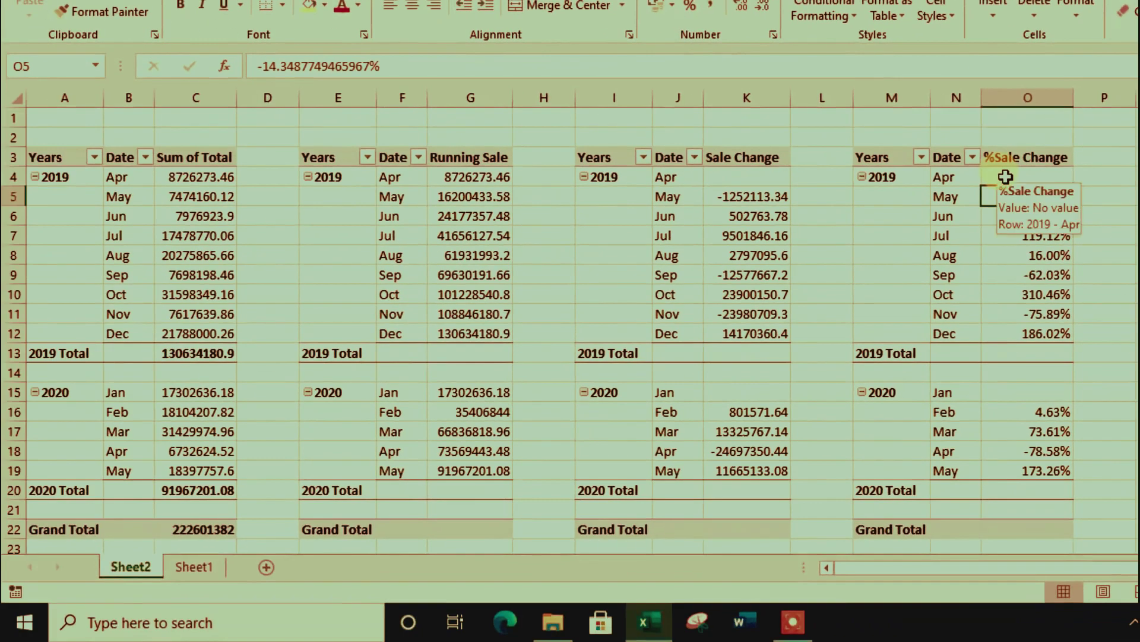
Step: Review the 2019 %Sale Change percentages, including May and June
{"action": "left_click_drag", "start_coordinate": [1005, 176], "coordinate": [1010, 332]}
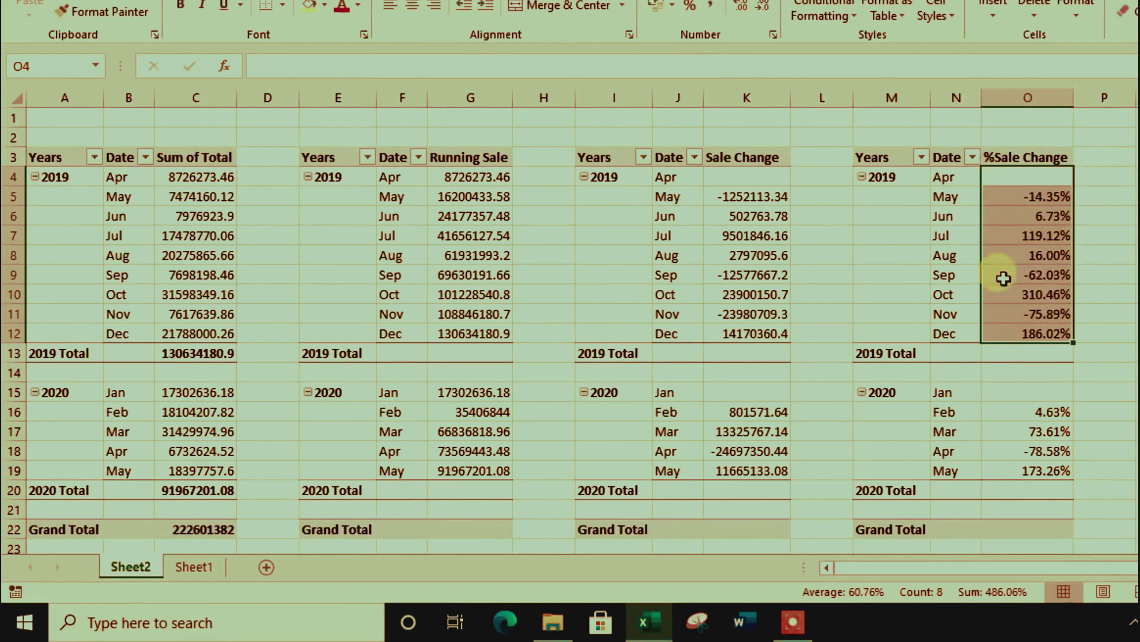
{"action": "left_click", "coordinate": [998, 213]}
{"action": "left_click", "coordinate": [976, 201]}
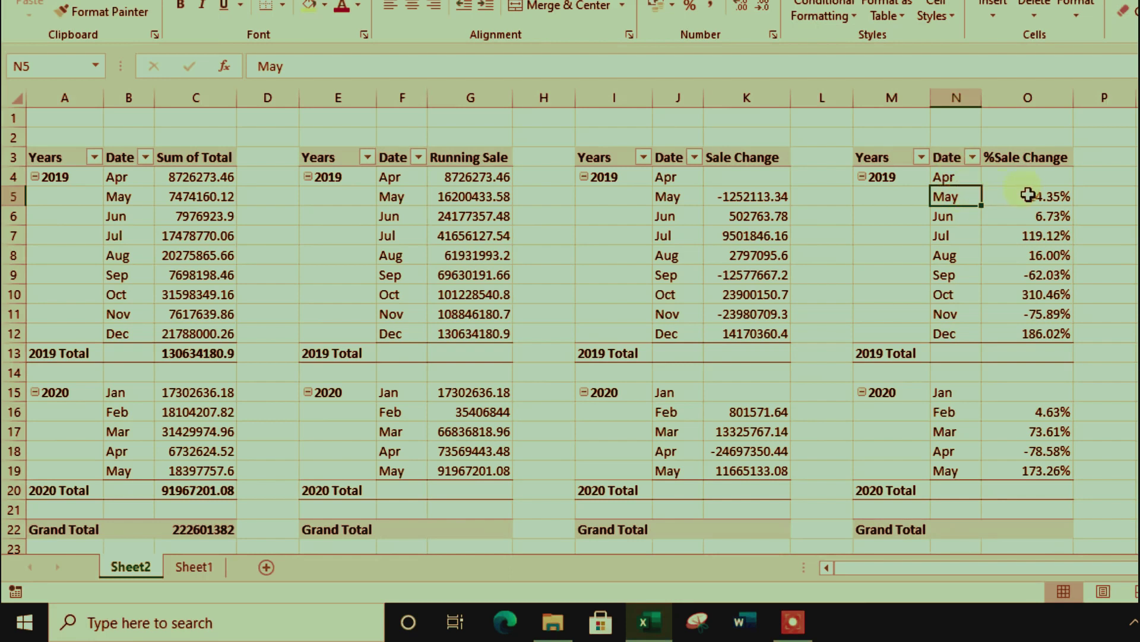
{"action": "left_click", "coordinate": [1003, 194]}
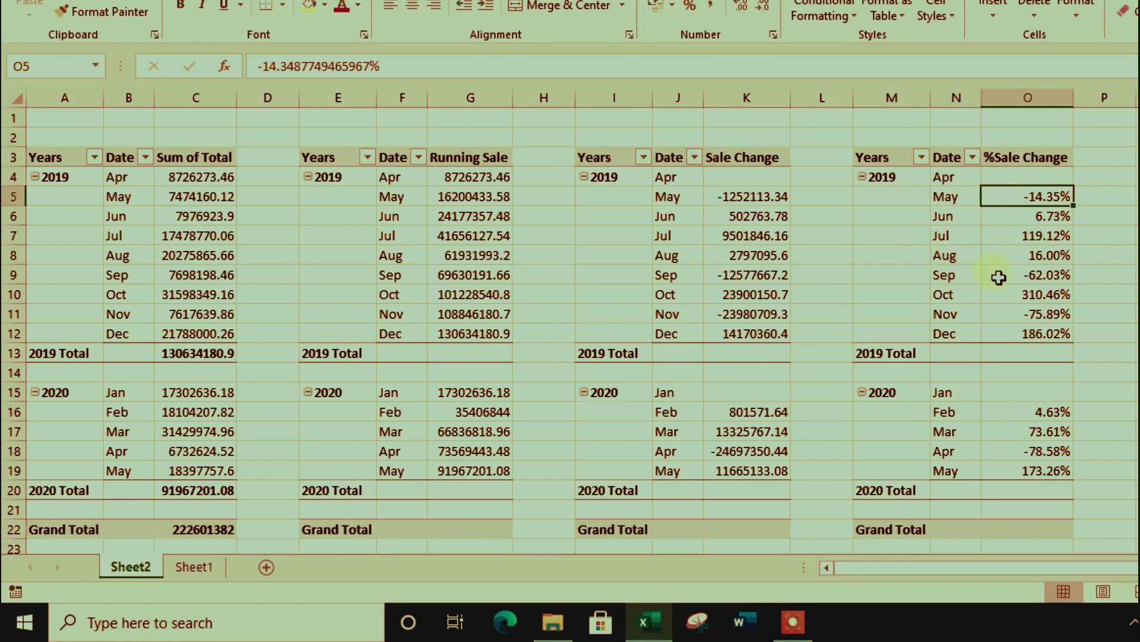
{"action": "left_click", "coordinate": [998, 278]}
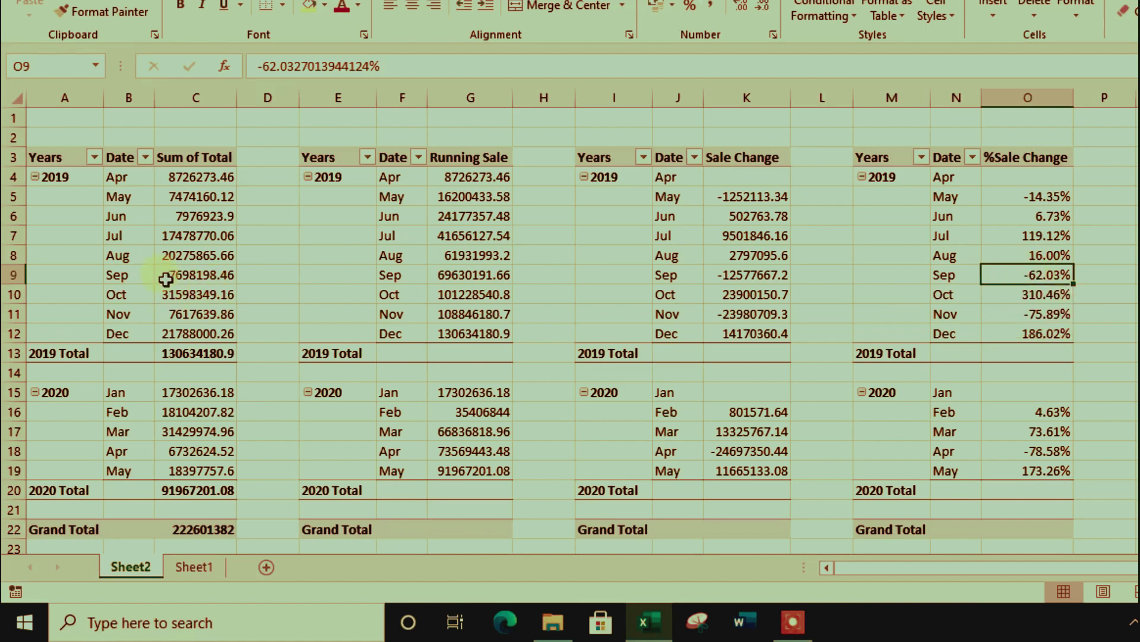
{"action": "left_click", "coordinate": [159, 256]}
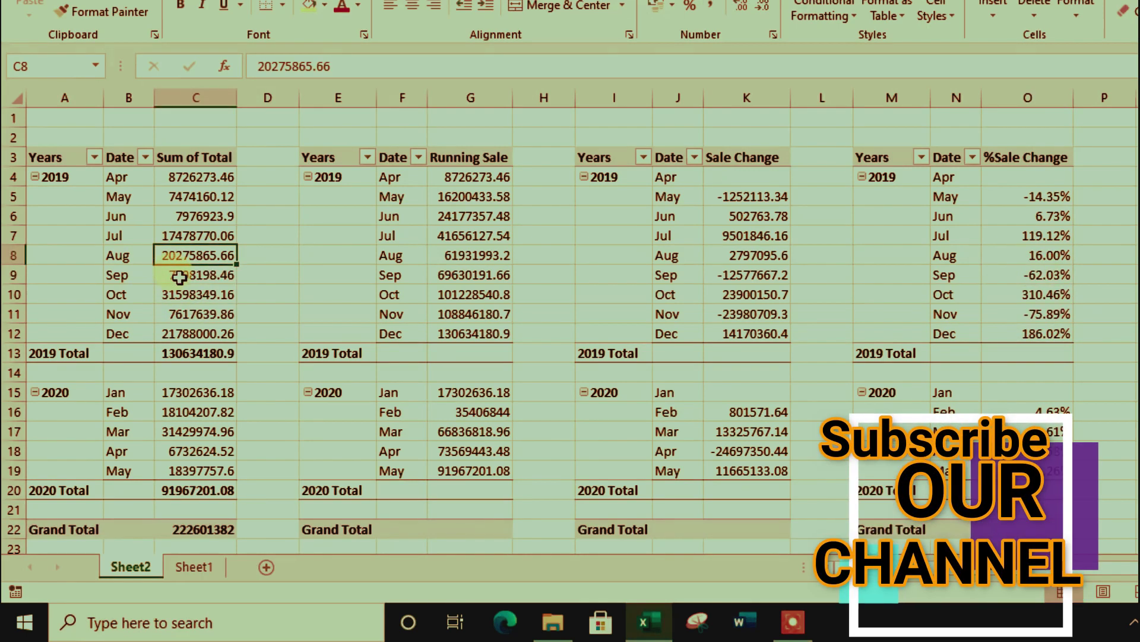
{"action": "left_click", "coordinate": [178, 277]}
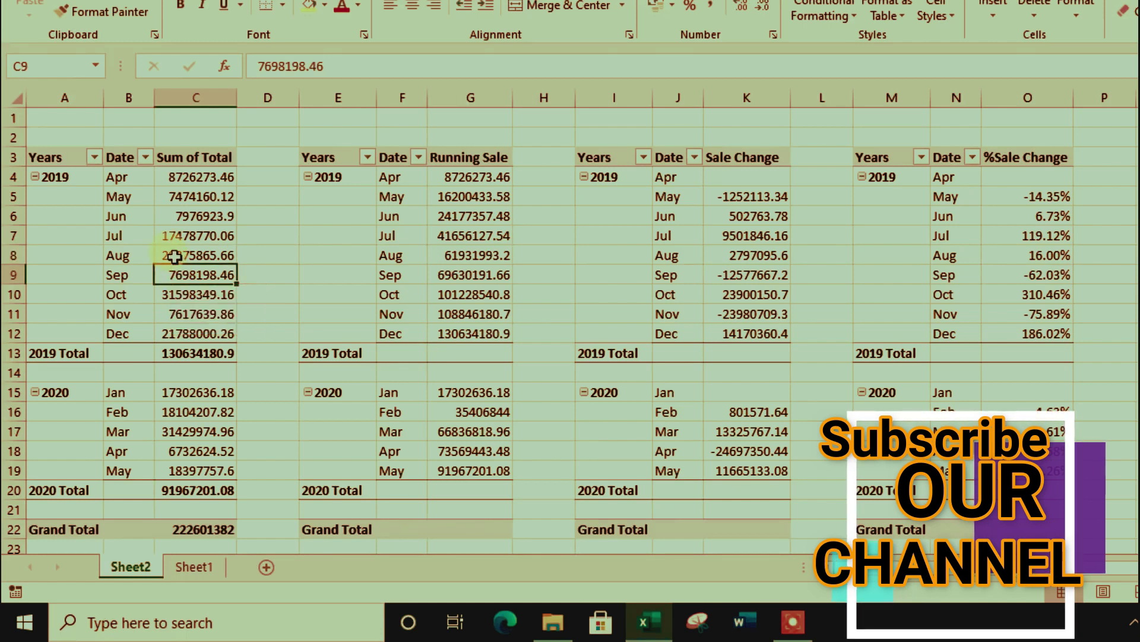
{"action": "left_click", "coordinate": [171, 258]}
{"action": "left_click", "coordinate": [860, 371]}
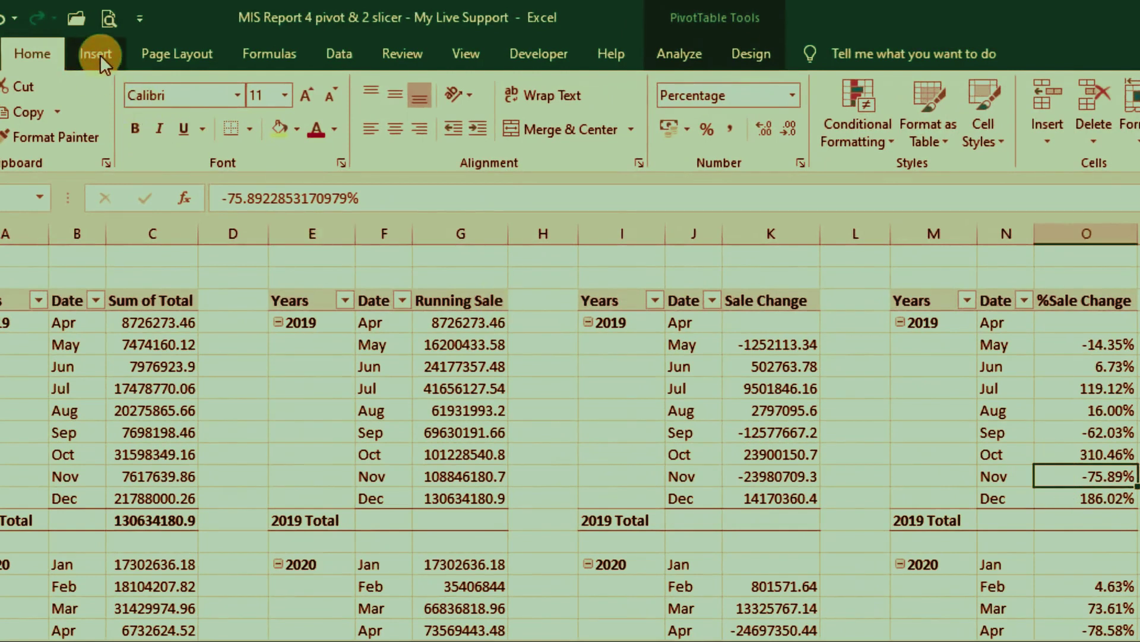
Step: Insert Party Name and Item Name slicers for the pivot table
{"action": "left_click", "coordinate": [98, 54]}
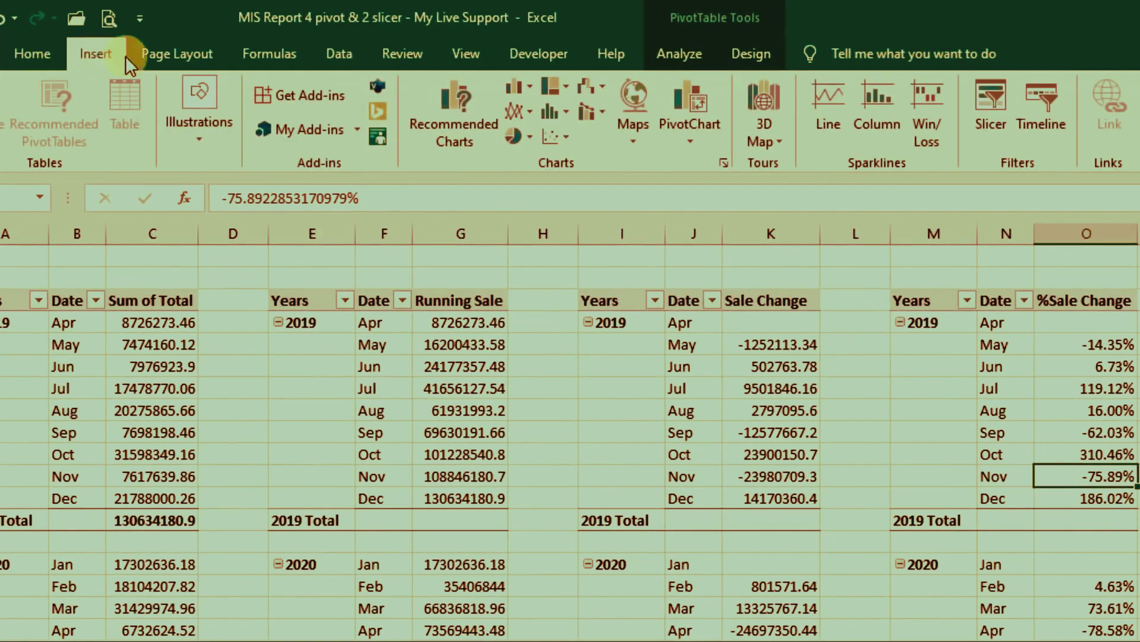
{"action": "left_click", "coordinate": [989, 109]}
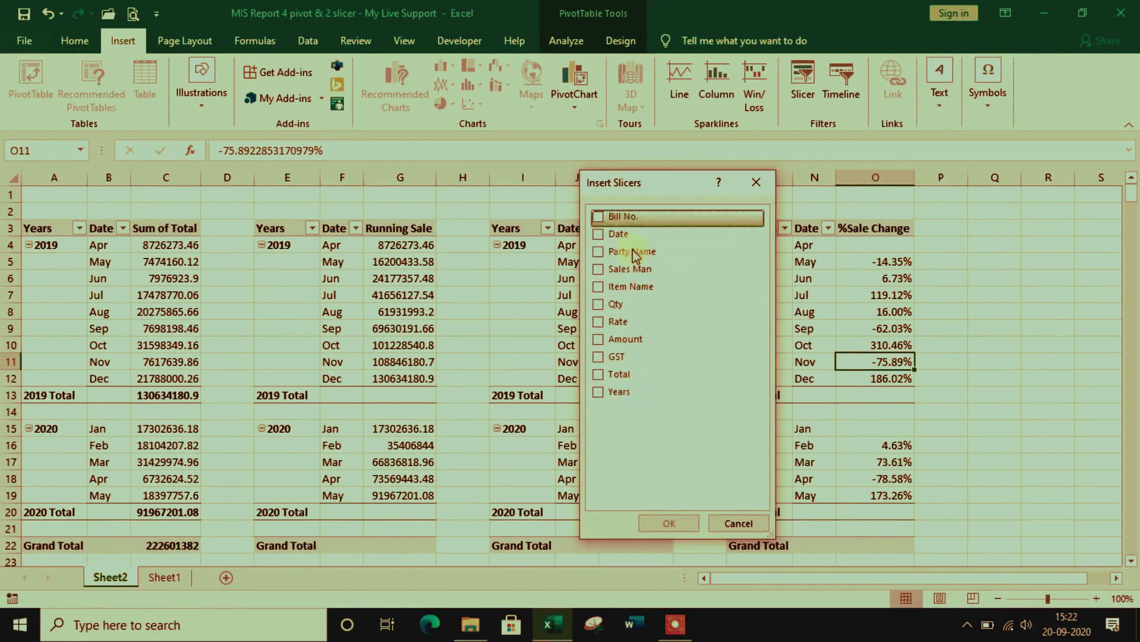
{"action": "left_click", "coordinate": [599, 253]}
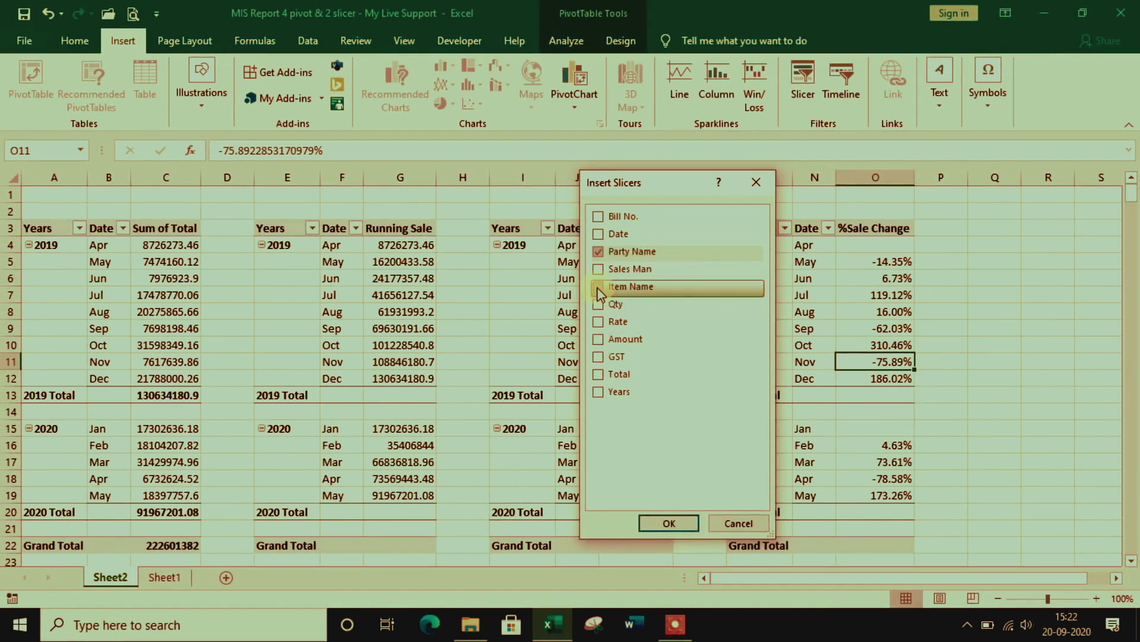
{"action": "left_click", "coordinate": [598, 287]}
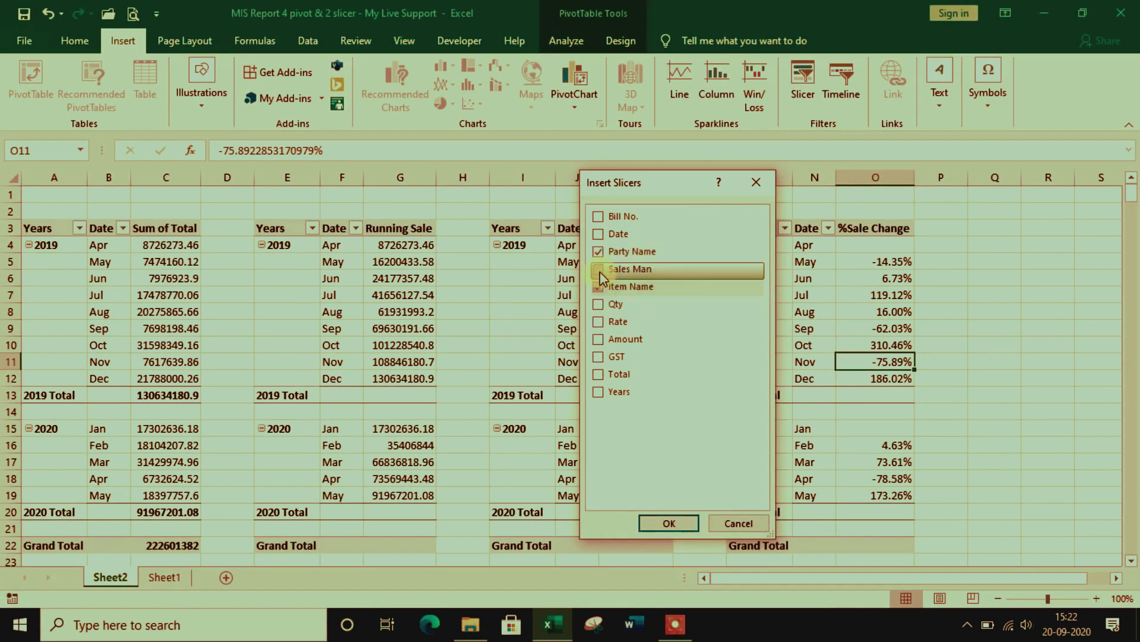
{"action": "left_click", "coordinate": [669, 523]}
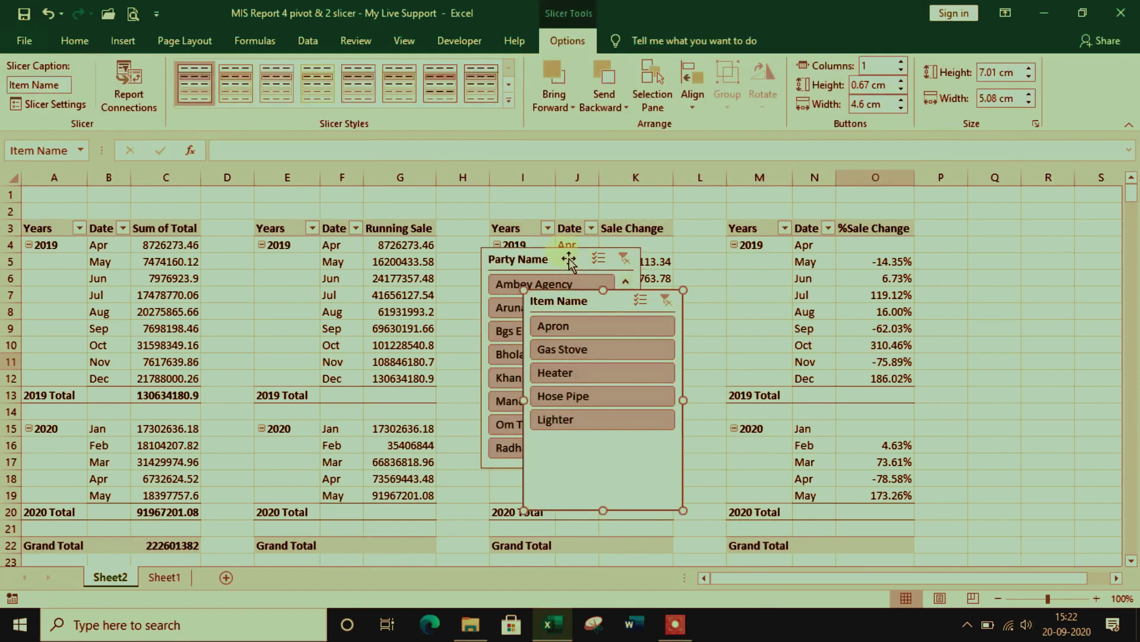
Step: Move the Party Name slicer beside the tables and place Item Name below it
{"action": "left_click_drag", "start_coordinate": [566, 261], "coordinate": [1013, 203]}
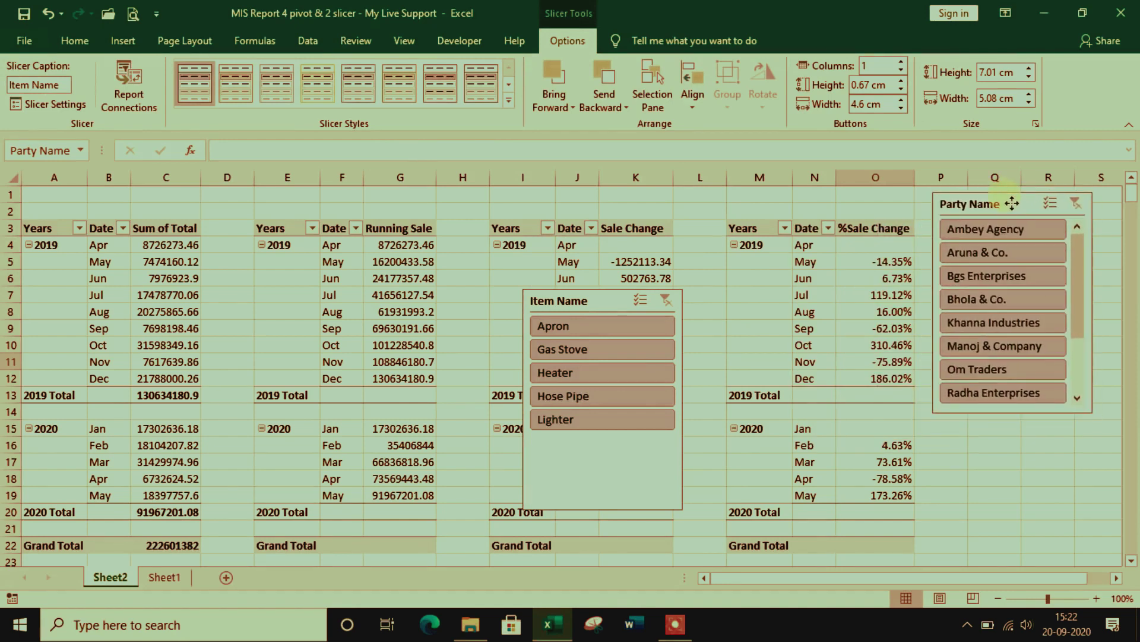
{"action": "left_click", "coordinate": [575, 301]}
{"action": "left_click_drag", "start_coordinate": [576, 301], "coordinate": [982, 430]}
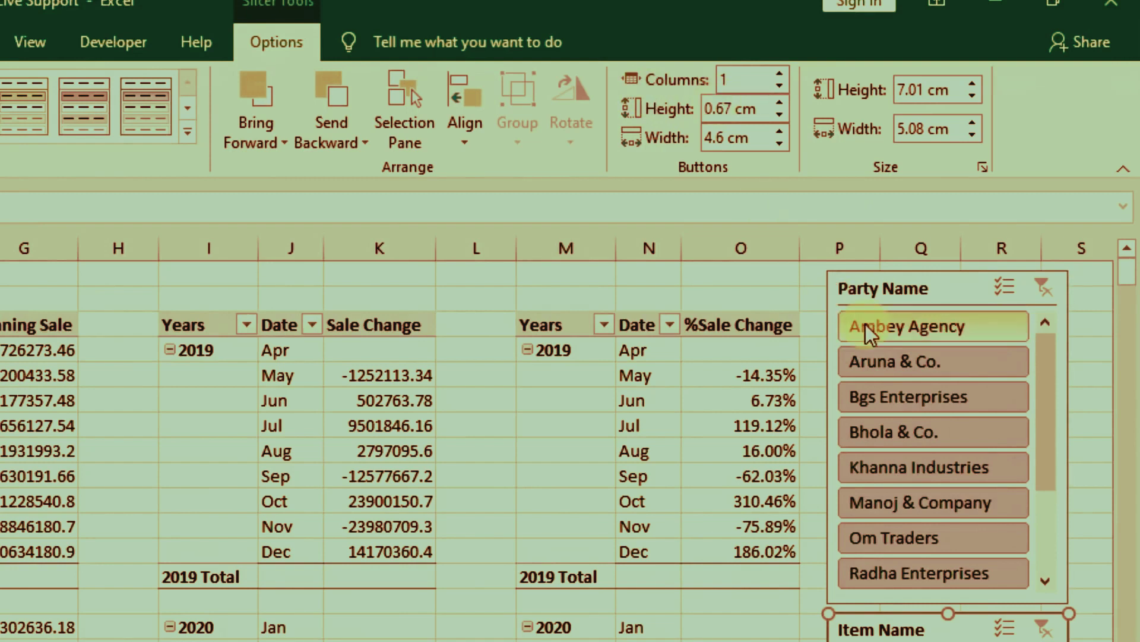
Step: Try two and three button columns on the Party Name slicer and resize it
{"action": "left_click", "coordinate": [907, 294]}
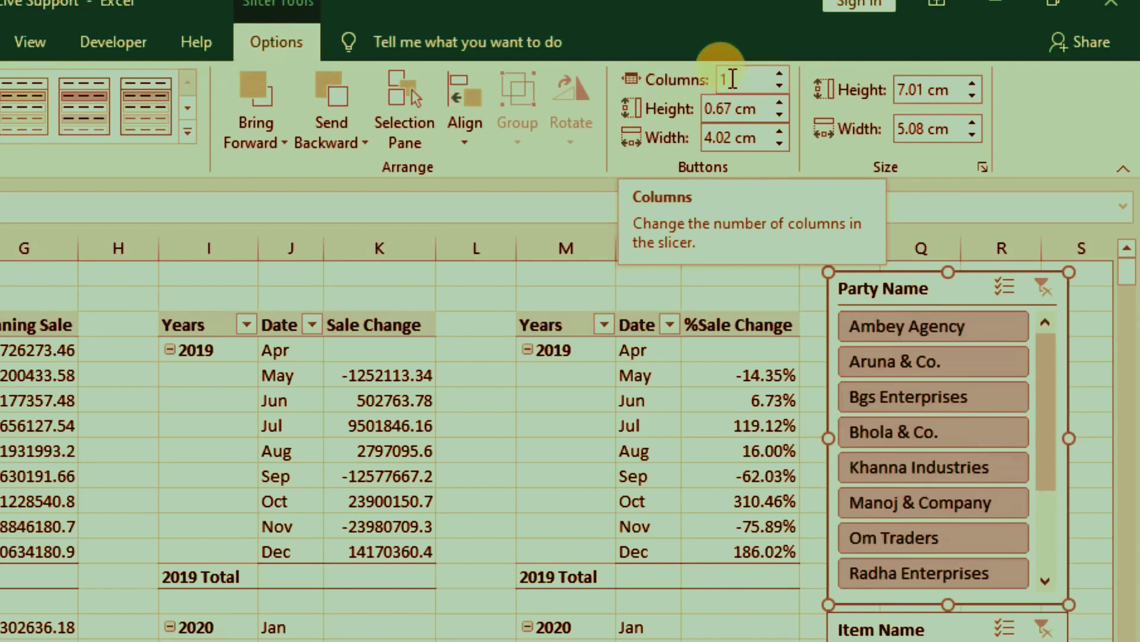
{"action": "left_click", "coordinate": [779, 76]}
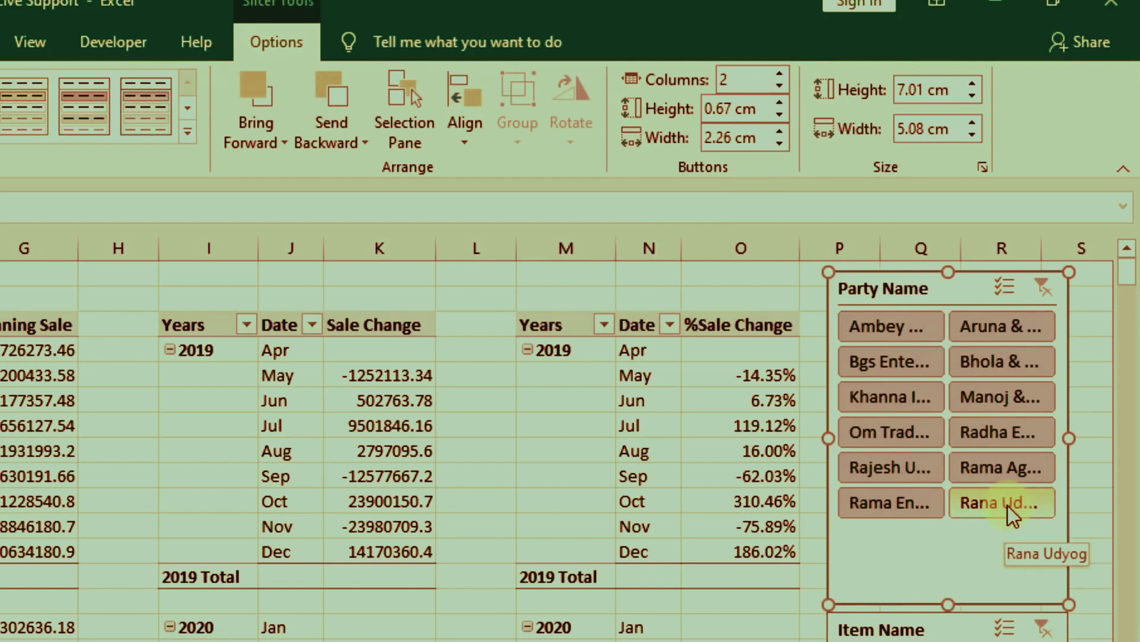
{"action": "left_click", "coordinate": [780, 72]}
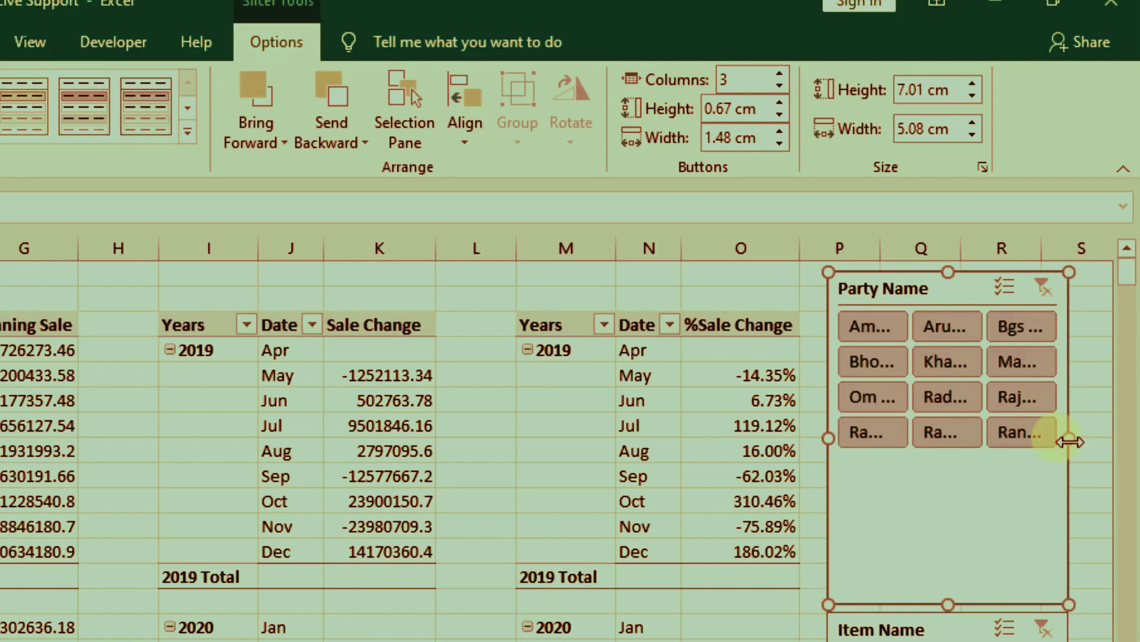
{"action": "left_click_drag", "start_coordinate": [1069, 442], "coordinate": [326, 420]}
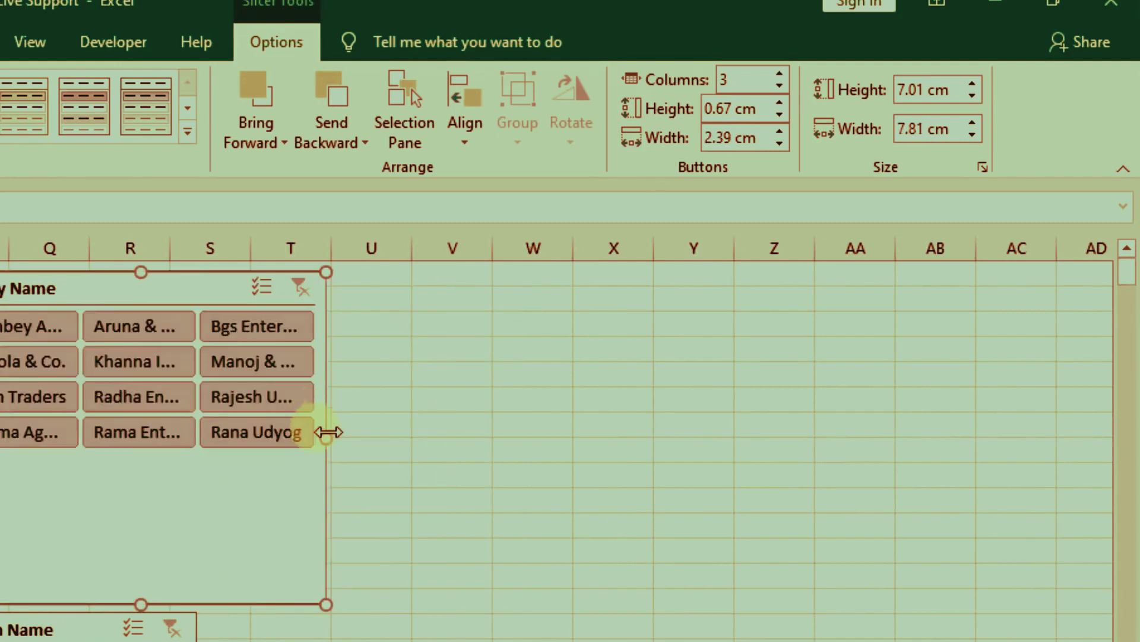
{"action": "left_click_drag", "start_coordinate": [327, 440], "coordinate": [366, 439]}
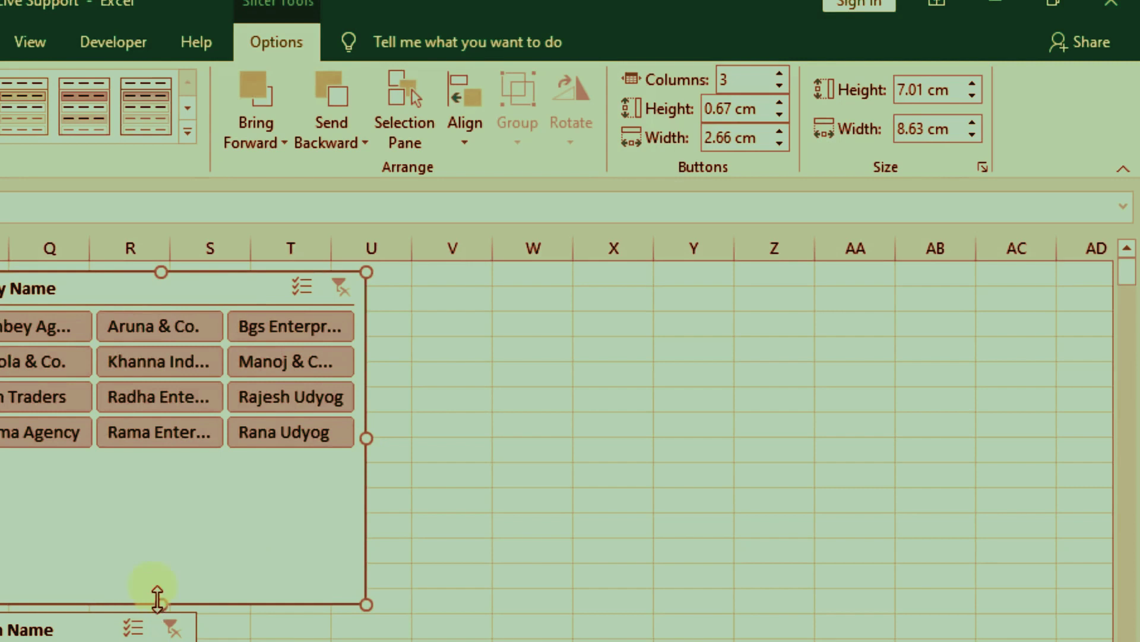
{"action": "left_click_drag", "start_coordinate": [157, 603], "coordinate": [159, 484]}
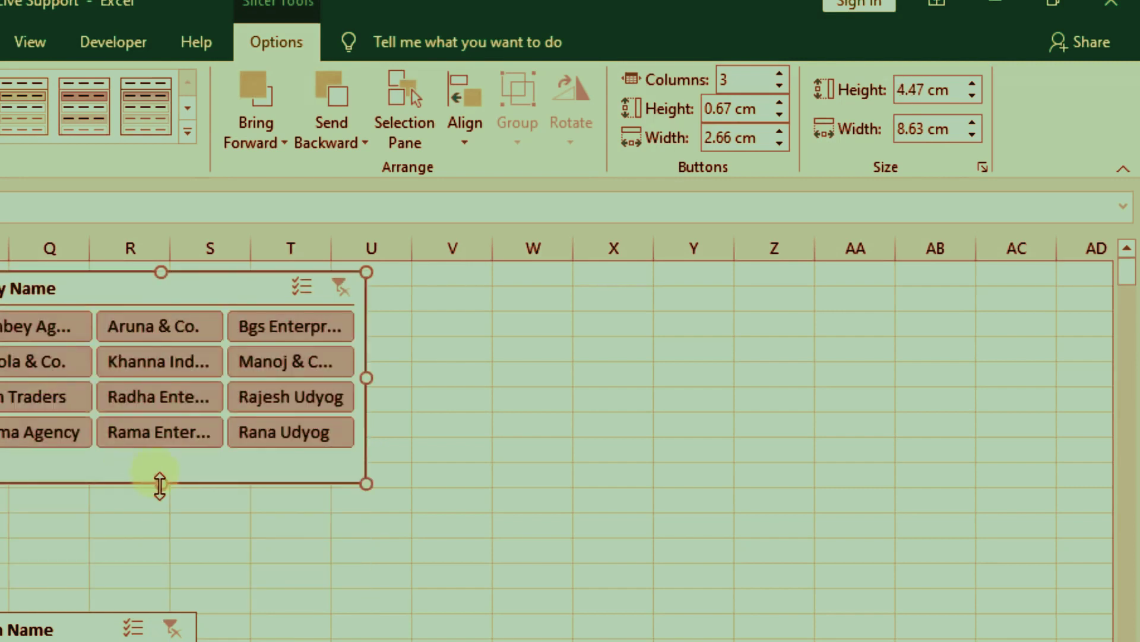
{"action": "left_click_drag", "start_coordinate": [160, 484], "coordinate": [156, 599]}
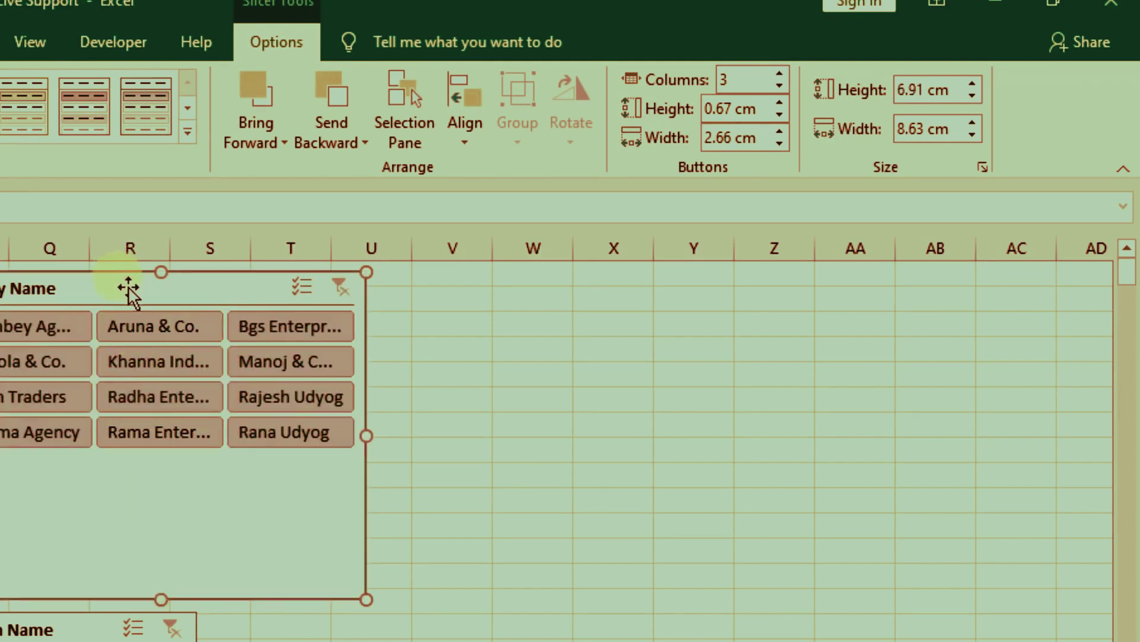
Step: Return the Party Name slicer to one button column and narrow it to its former width
{"action": "left_click", "coordinate": [779, 86]}
{"action": "left_click", "coordinate": [780, 86]}
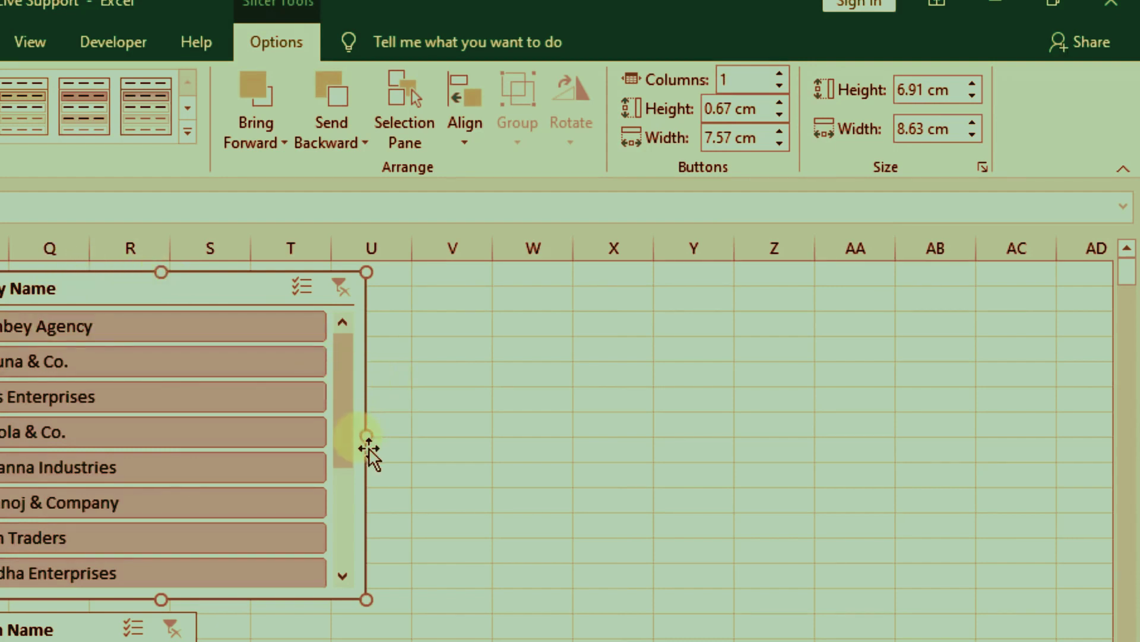
{"action": "left_click_drag", "start_coordinate": [366, 437], "coordinate": [200, 469]}
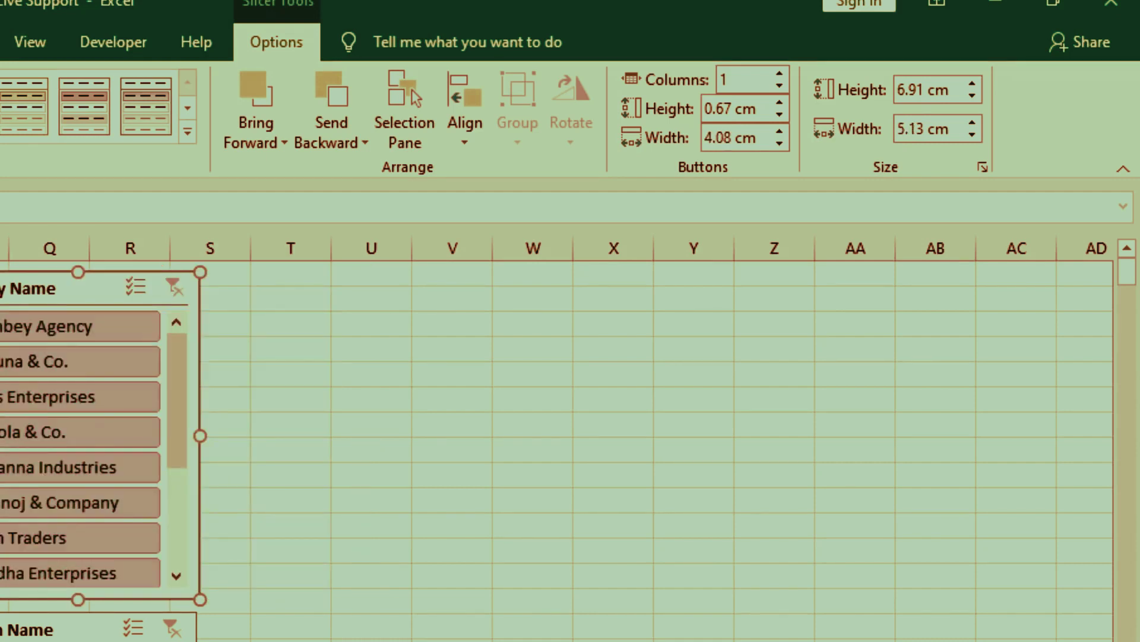
{"action": "scroll", "coordinate": [558, 440], "scroll_direction": "left", "scroll_amount": 5}
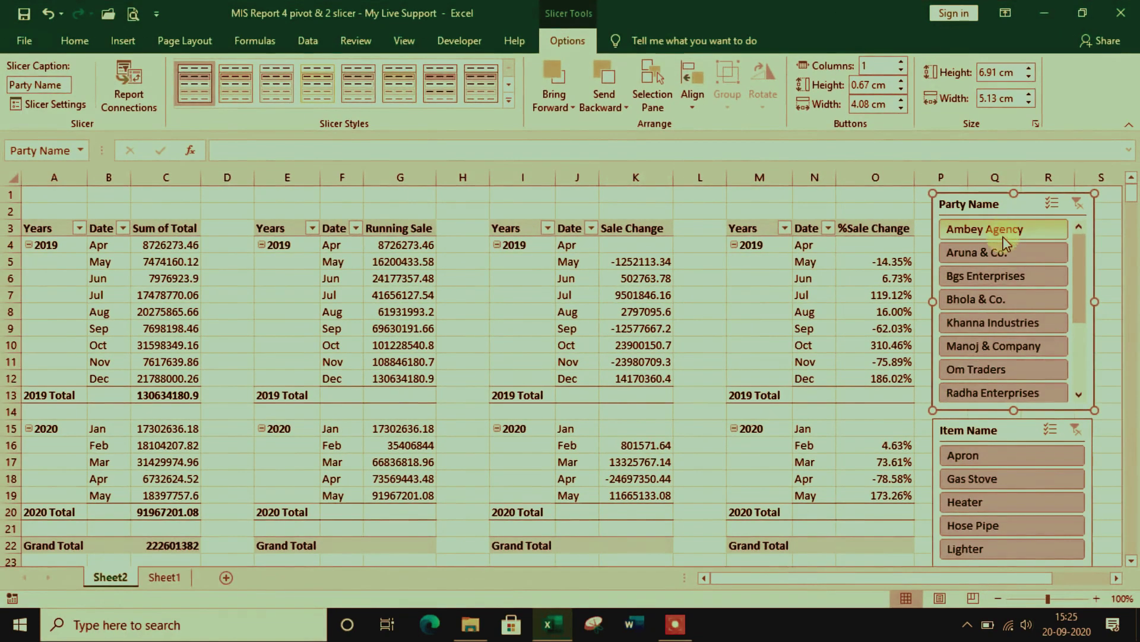
{"action": "left_click", "coordinate": [1020, 233]}
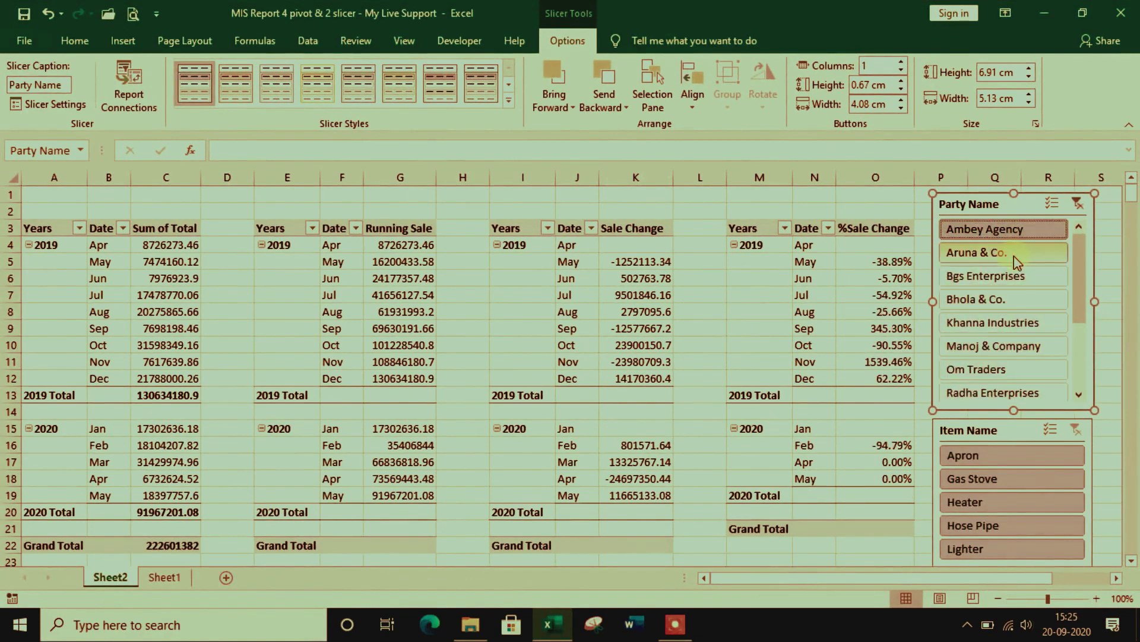
{"action": "left_click", "coordinate": [1014, 255]}
{"action": "left_click", "coordinate": [1014, 278]}
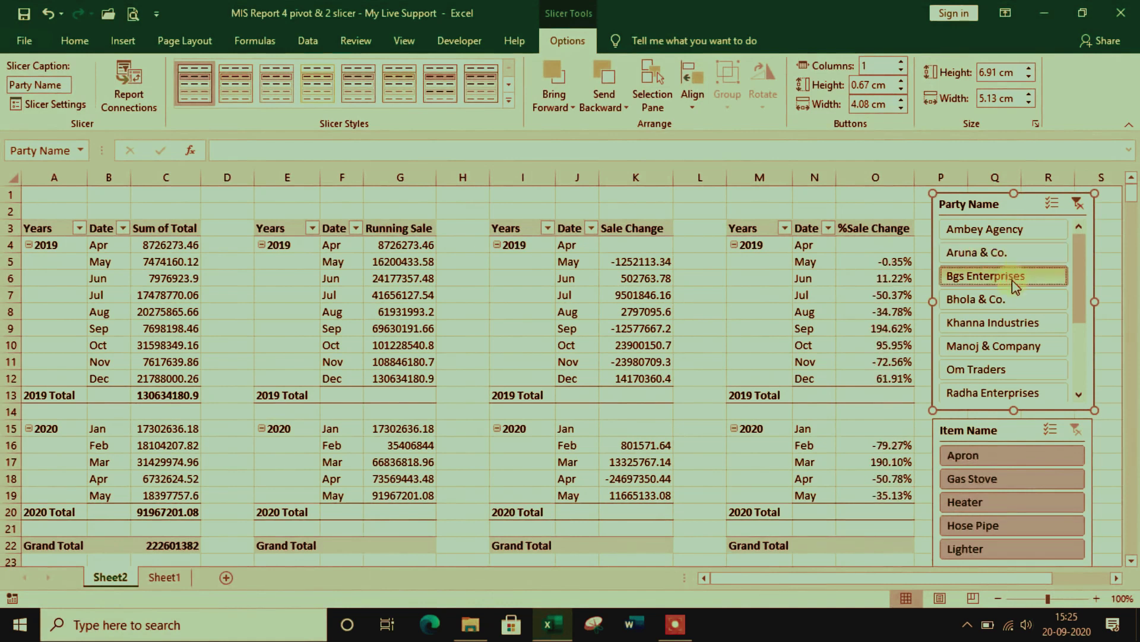
{"action": "left_click", "coordinate": [1018, 302]}
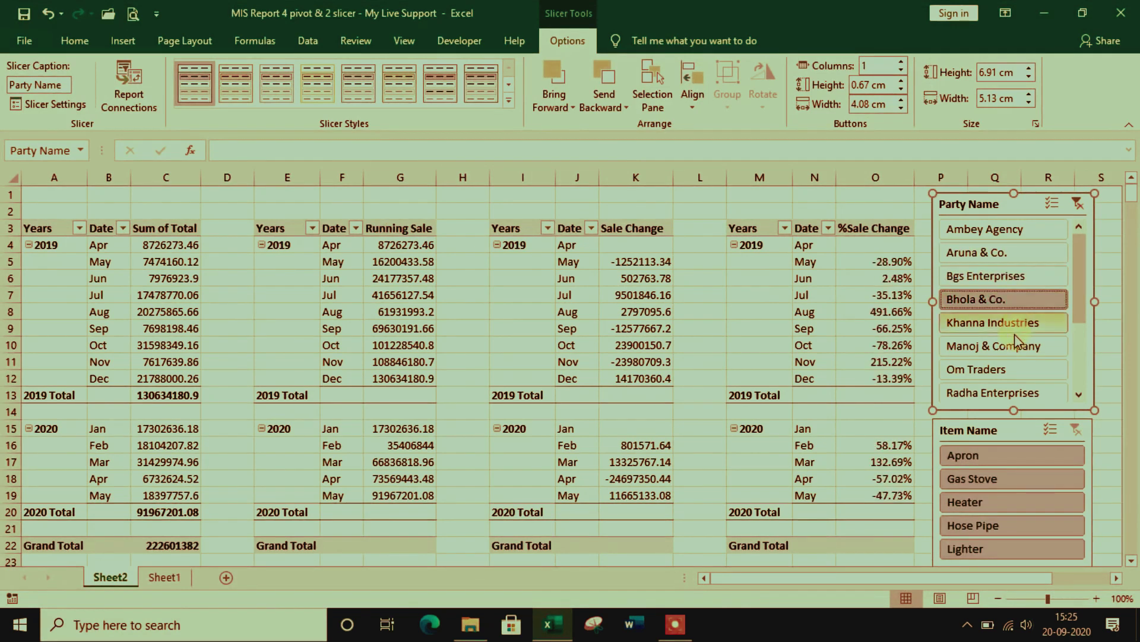
{"action": "left_click", "coordinate": [1015, 330]}
{"action": "left_click", "coordinate": [1007, 348]}
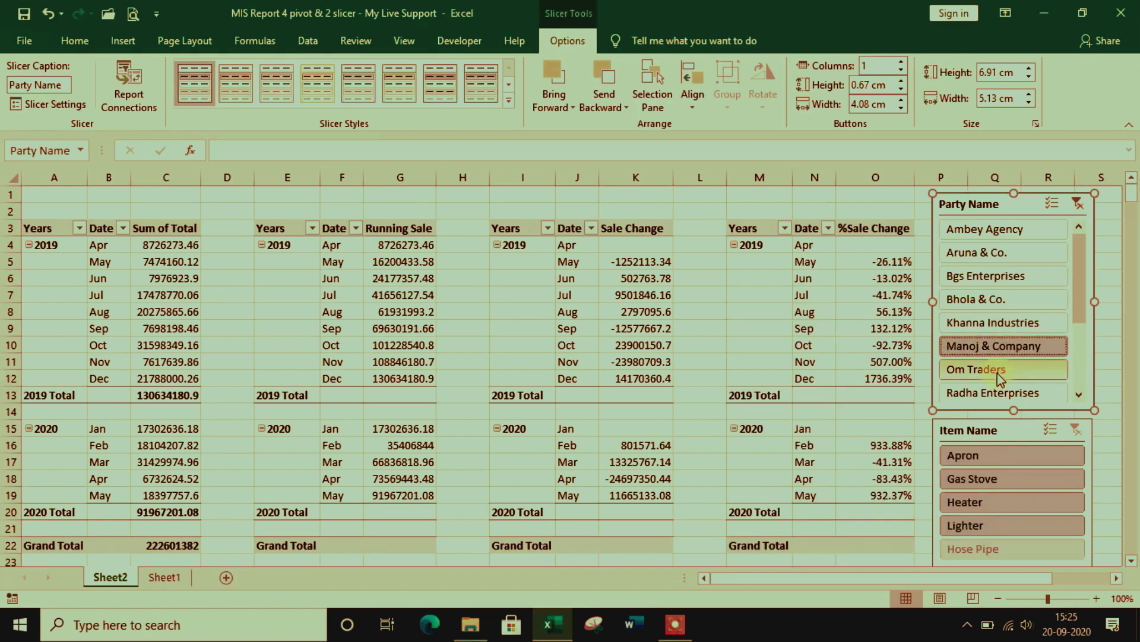
{"action": "left_click", "coordinate": [998, 373]}
{"action": "left_click", "coordinate": [974, 299]}
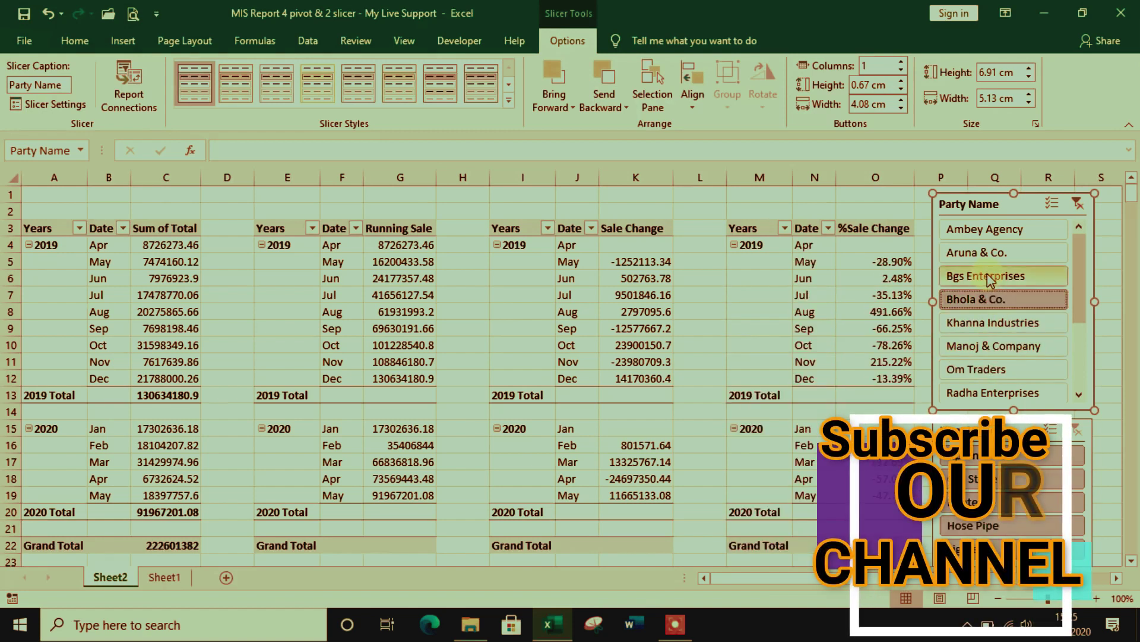
{"action": "left_click", "coordinate": [990, 277]}
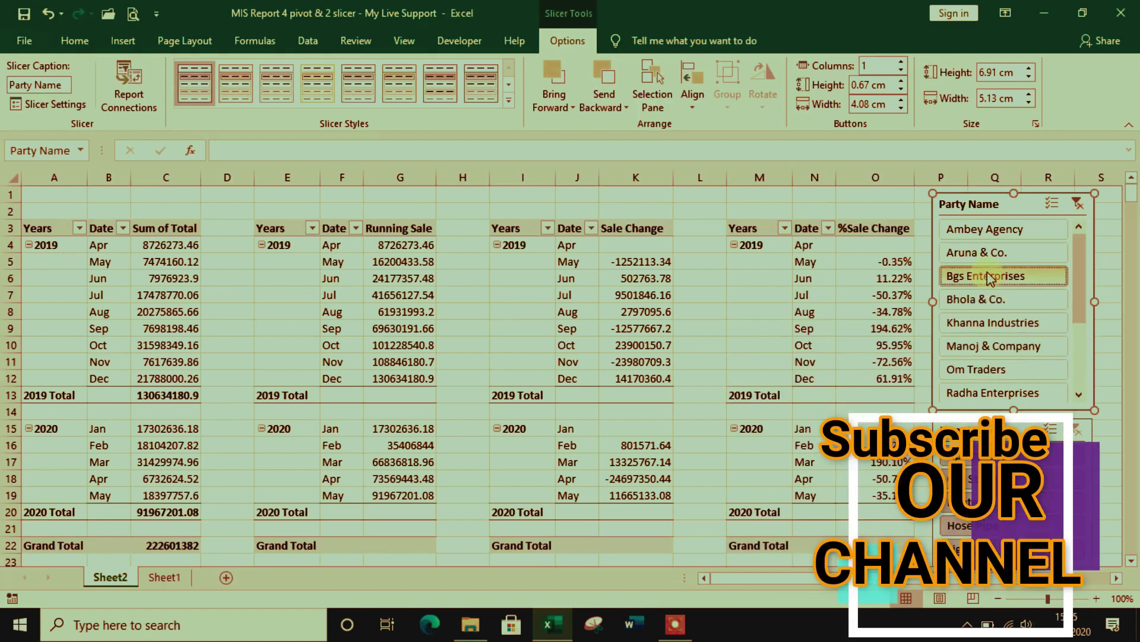
{"action": "left_click", "coordinate": [1078, 206]}
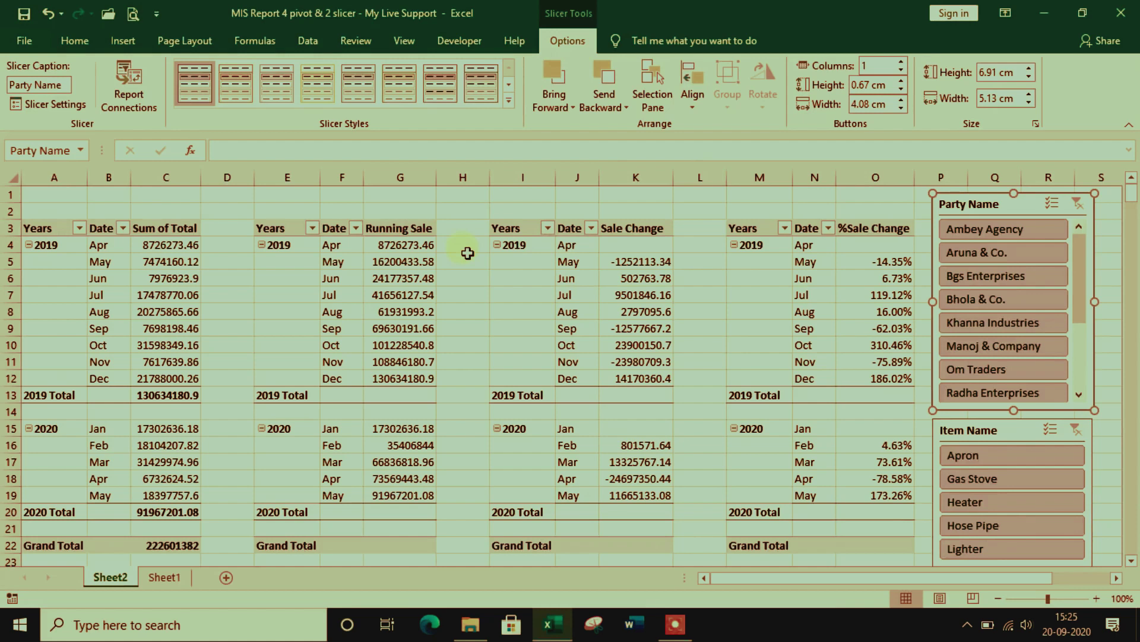
Step: Select all four pivot tables together and apply All Borders to every cell
{"action": "left_click_drag", "start_coordinate": [46, 227], "coordinate": [165, 544]}
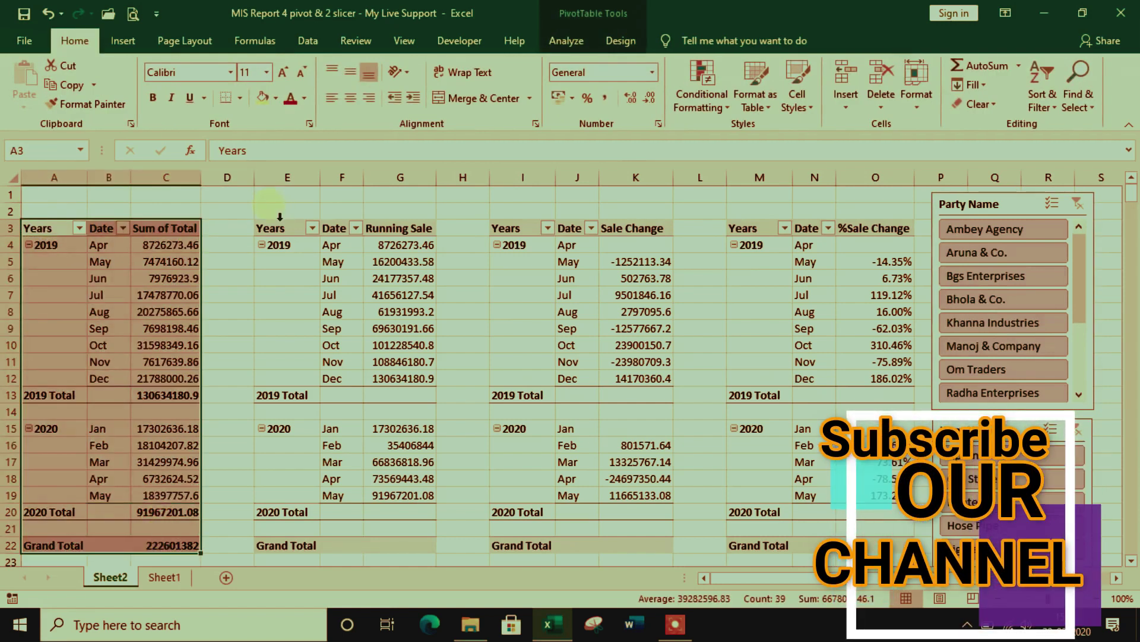
{"action": "left_click_drag", "start_coordinate": [276, 226], "coordinate": [402, 547]}
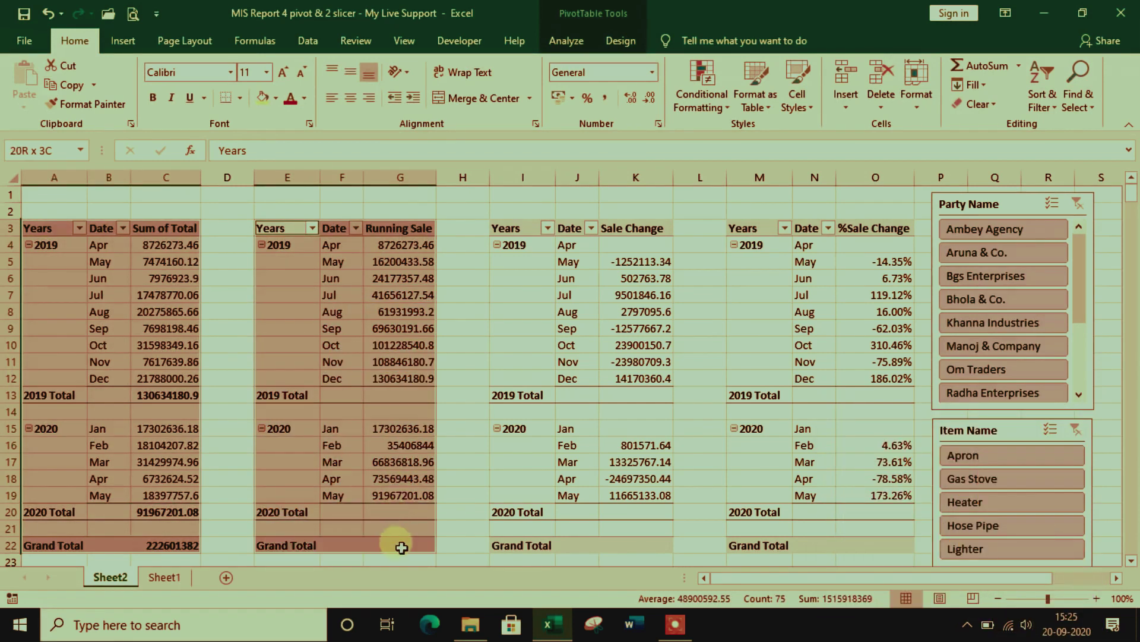
{"action": "left_click_drag", "start_coordinate": [507, 228], "coordinate": [624, 545]}
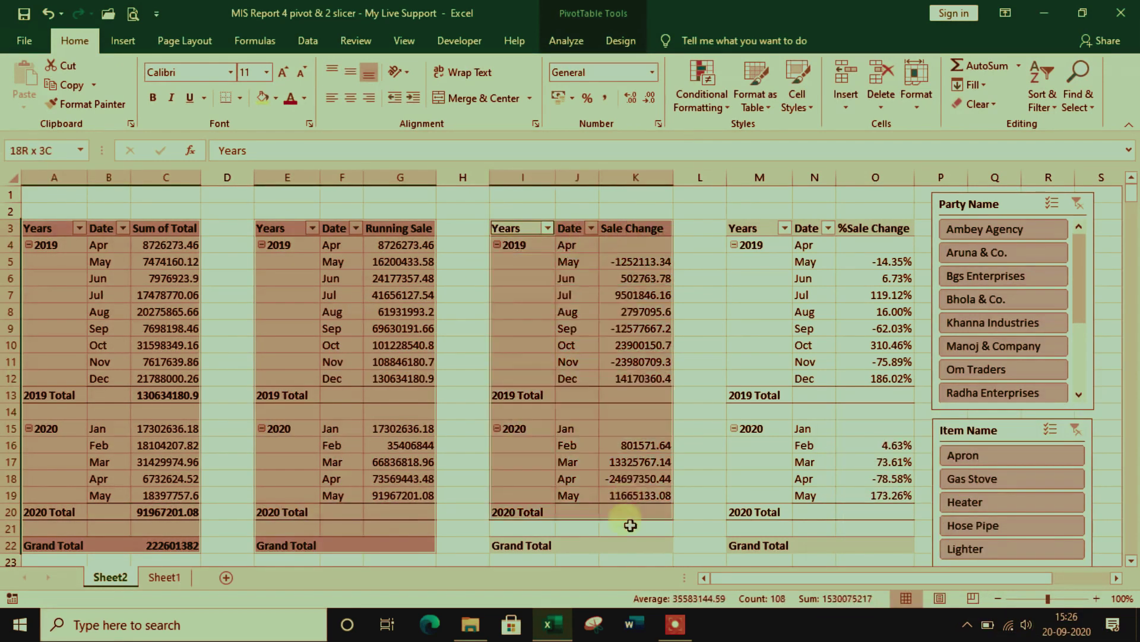
{"action": "left_click_drag", "start_coordinate": [747, 226], "coordinate": [867, 544]}
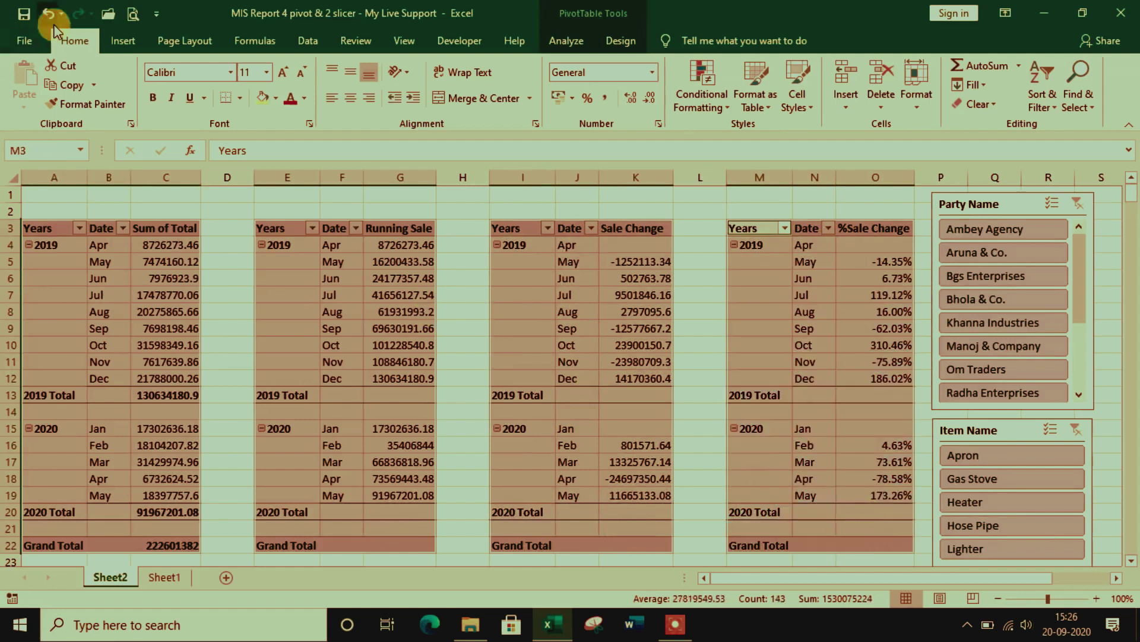
{"action": "left_click", "coordinate": [241, 99]}
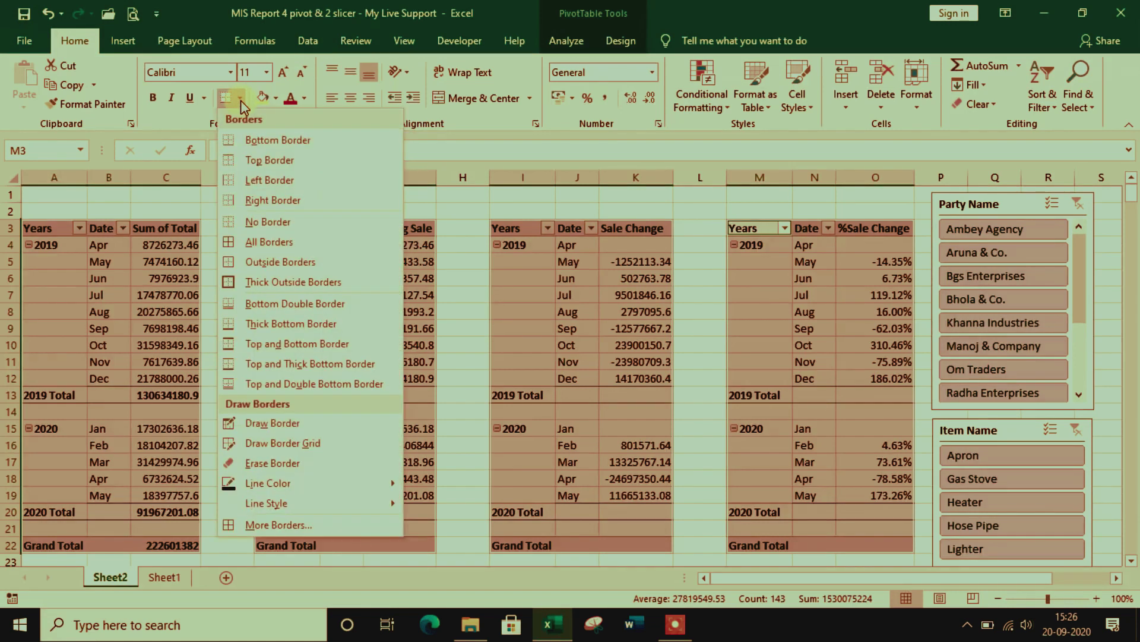
{"action": "left_click", "coordinate": [313, 245]}
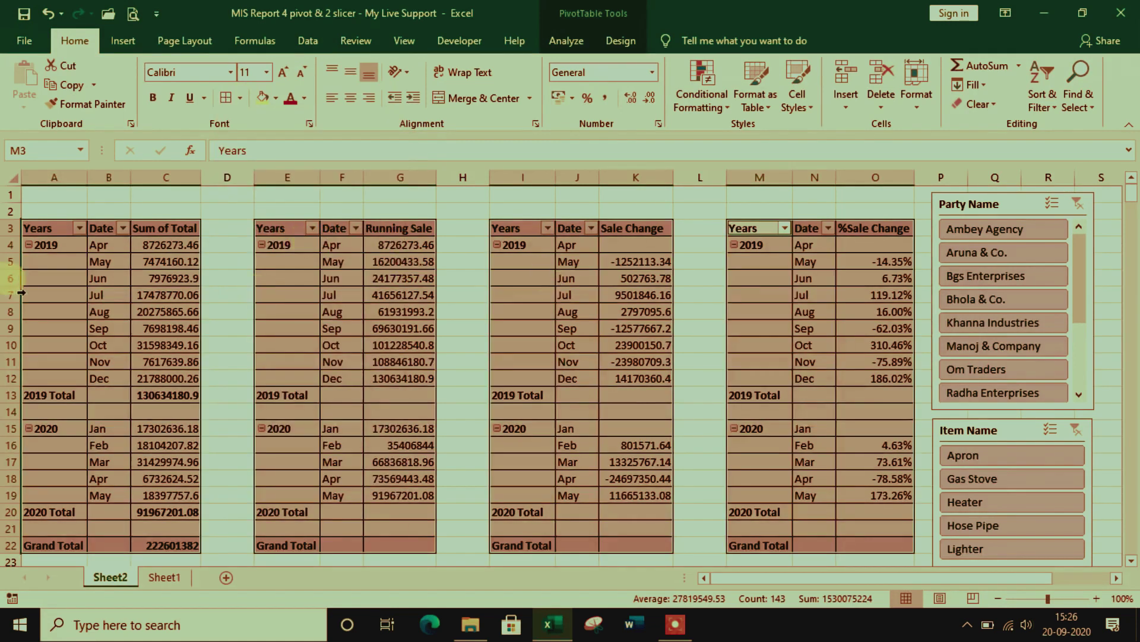
{"action": "left_click", "coordinate": [342, 312]}
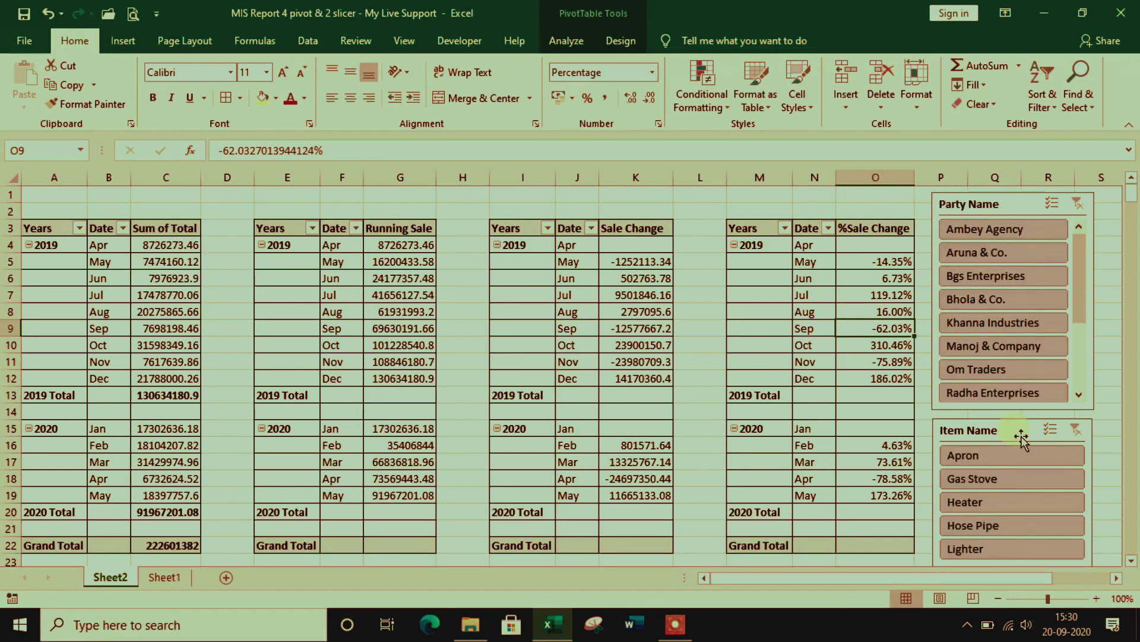
Step: Connect the Party Name slicer to PivotTable1, PivotTable11 and PivotTable12 through Report Connections
{"action": "left_click", "coordinate": [859, 374]}
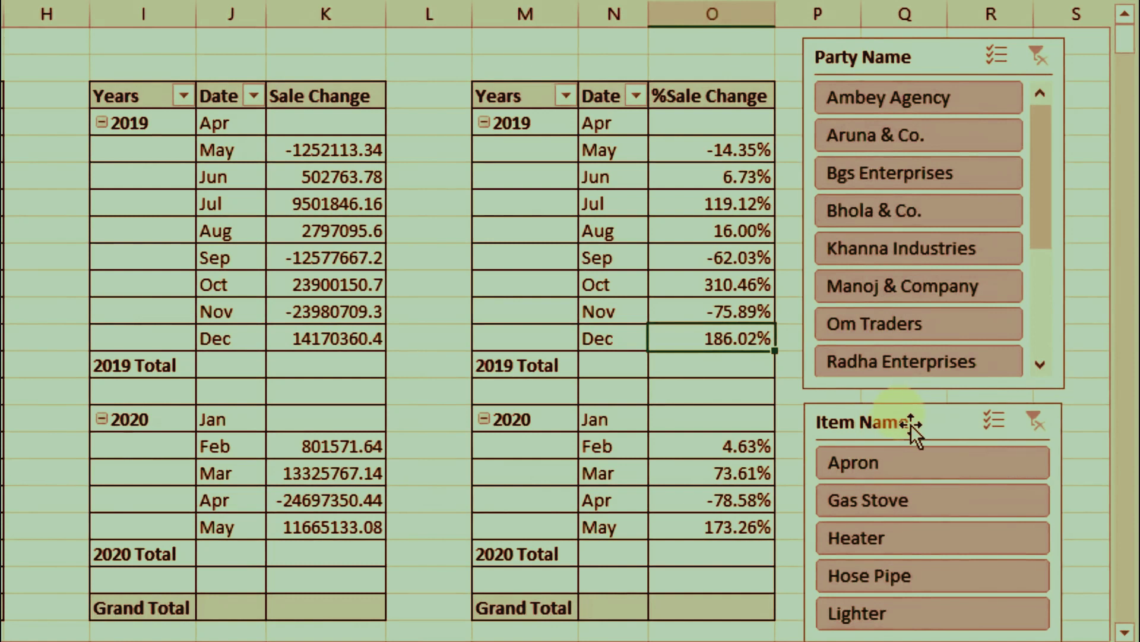
{"action": "left_click", "coordinate": [916, 57]}
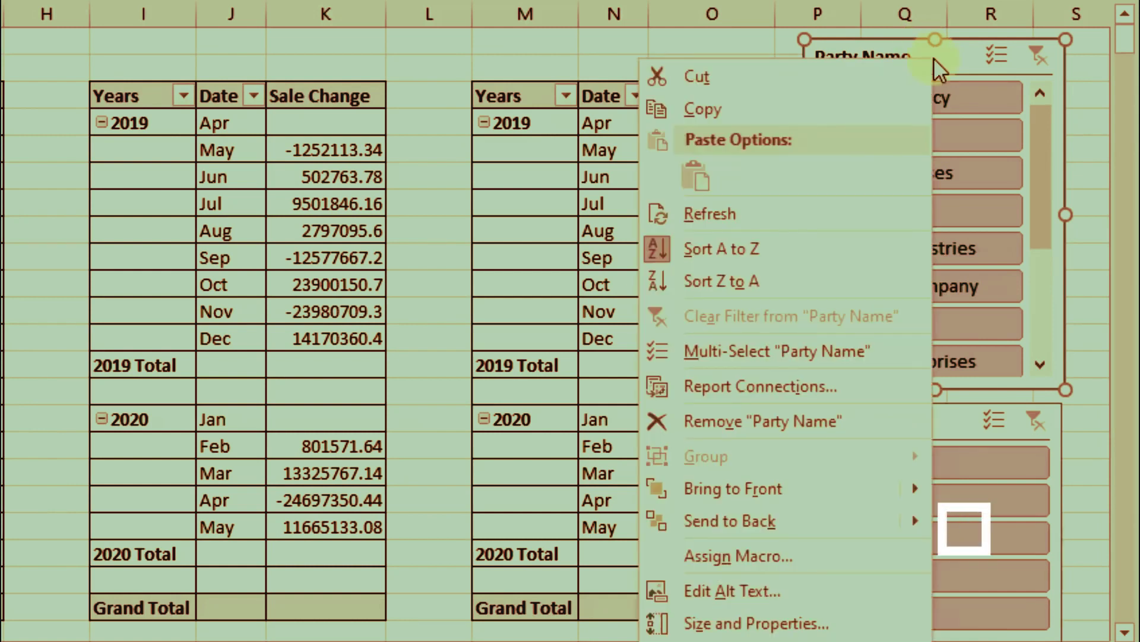
{"action": "left_click", "coordinate": [867, 386]}
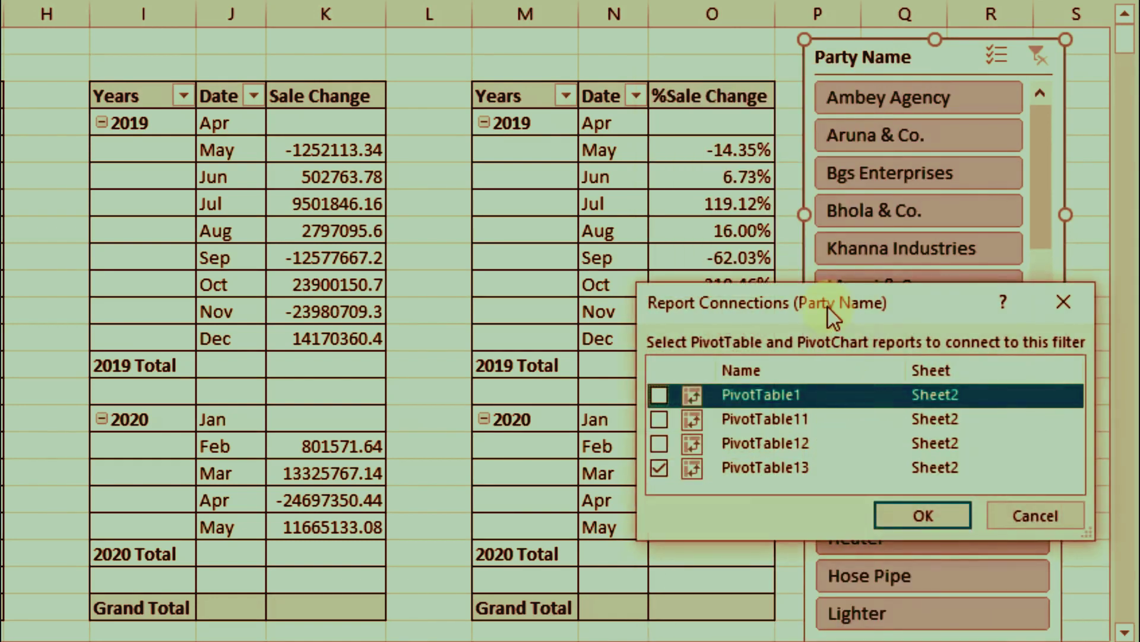
{"action": "left_click_drag", "start_coordinate": [840, 302], "coordinate": [712, 177]}
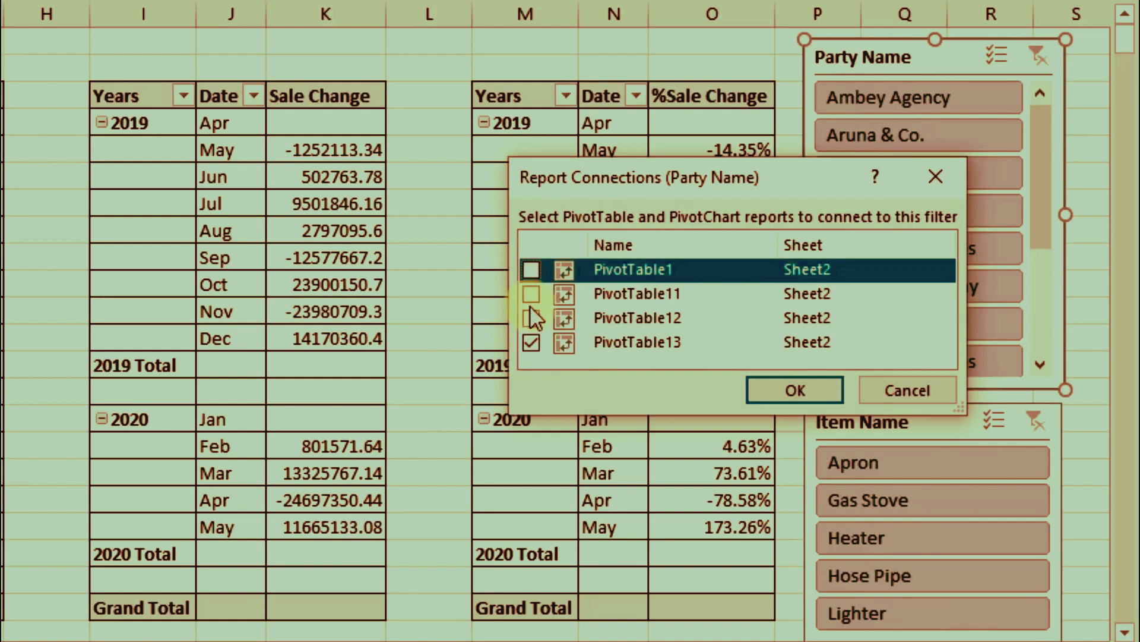
{"action": "left_click", "coordinate": [531, 269]}
{"action": "left_click", "coordinate": [532, 294]}
{"action": "left_click", "coordinate": [531, 318]}
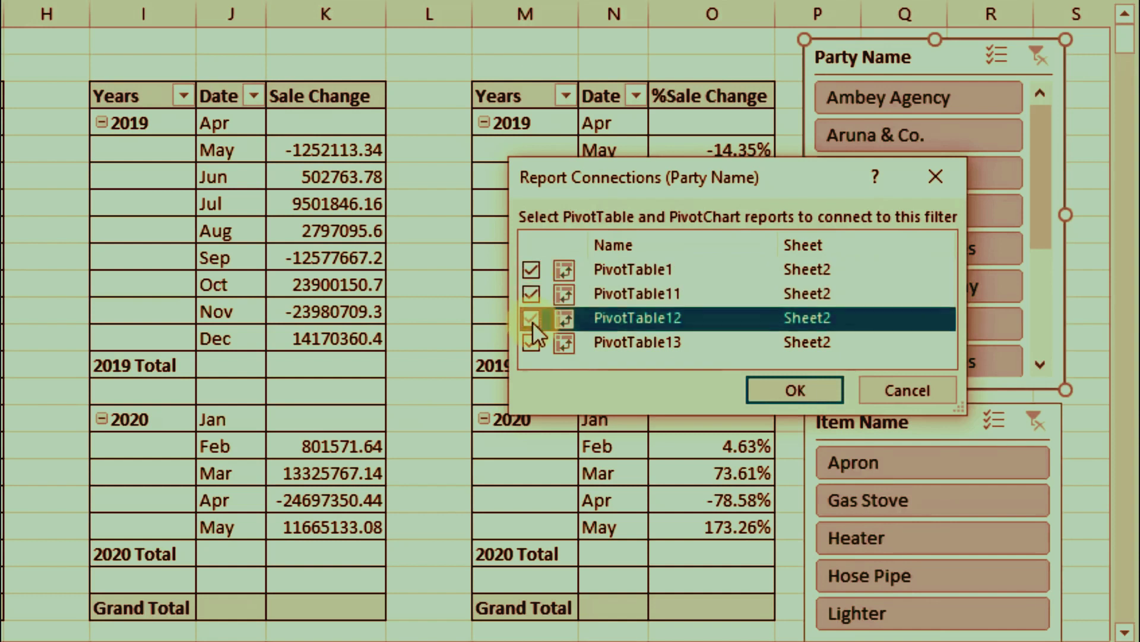
{"action": "left_click", "coordinate": [818, 389]}
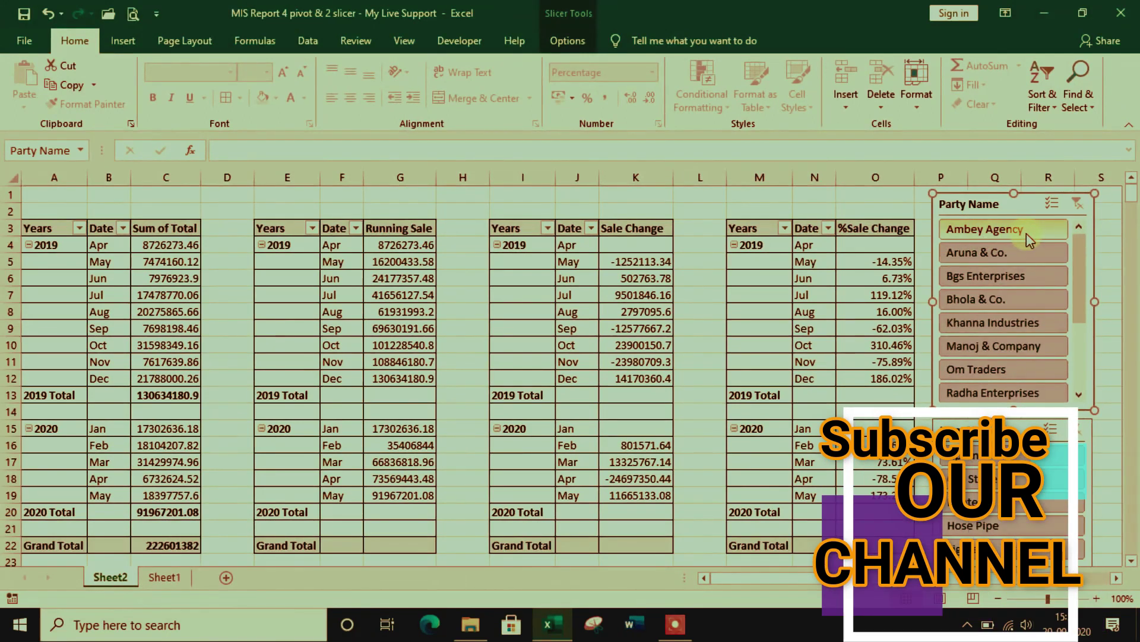
Step: Test the party slicer on Ambey Agency, Aruna & Co., Bgs Enterprises and Bhola & Co., then clear it
{"action": "left_click", "coordinate": [1026, 234]}
{"action": "left_click", "coordinate": [1024, 252]}
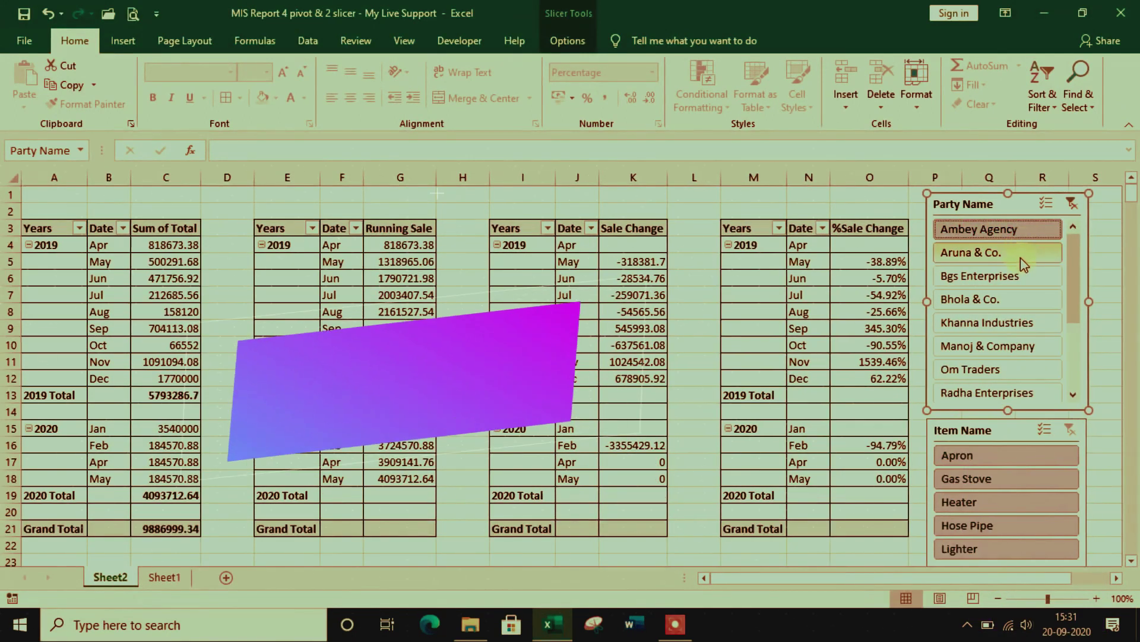
{"action": "left_click", "coordinate": [1018, 275]}
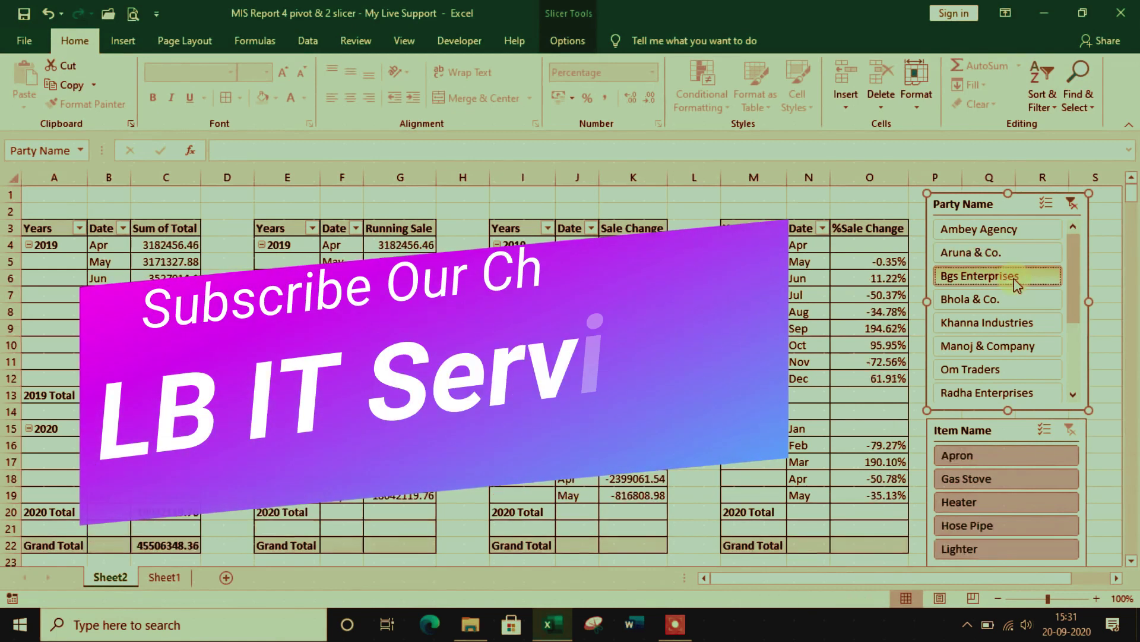
{"action": "left_click", "coordinate": [1008, 300]}
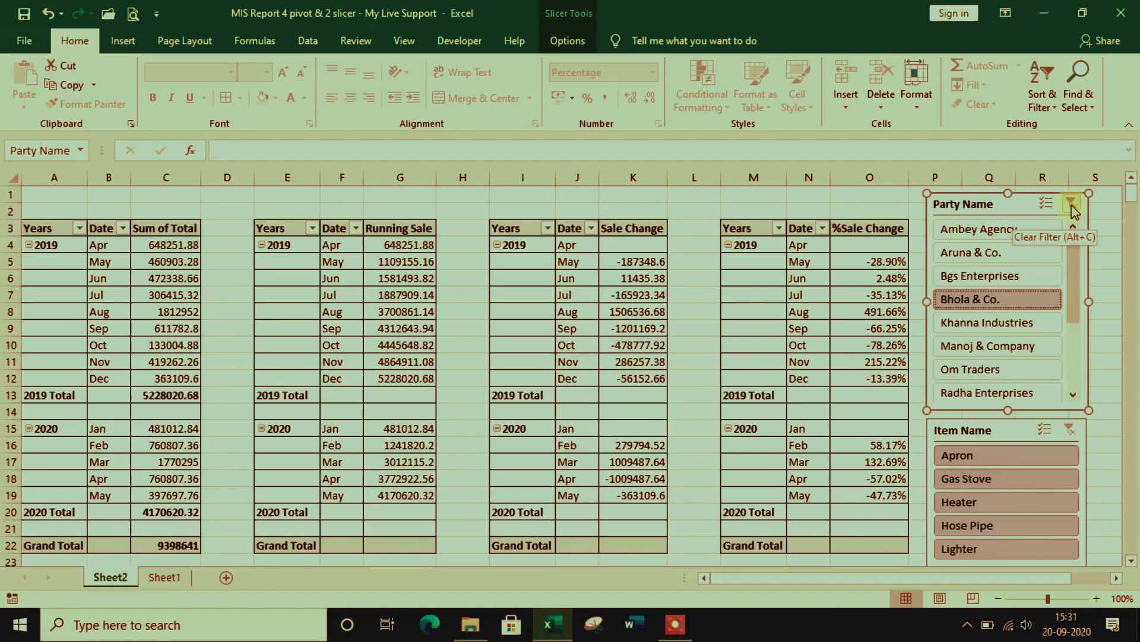
{"action": "left_click", "coordinate": [1071, 205]}
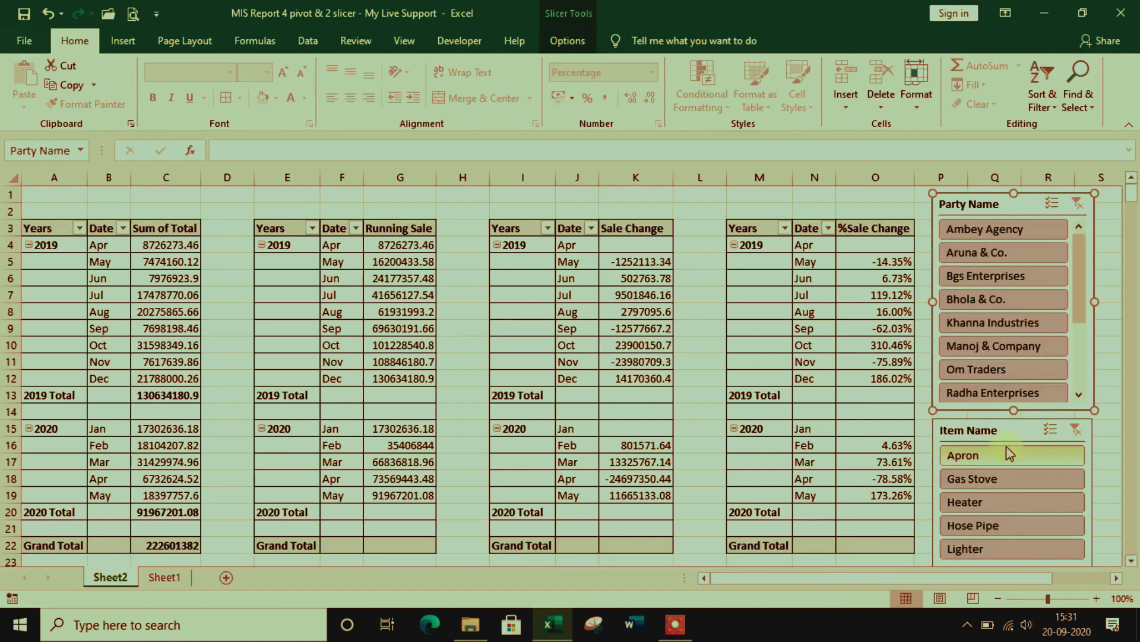
Step: Test the item slicer on Gas Stove, Heater and Hose Pipe, then clear it
{"action": "left_click", "coordinate": [1006, 475]}
{"action": "left_click", "coordinate": [1002, 503]}
{"action": "left_click", "coordinate": [996, 535]}
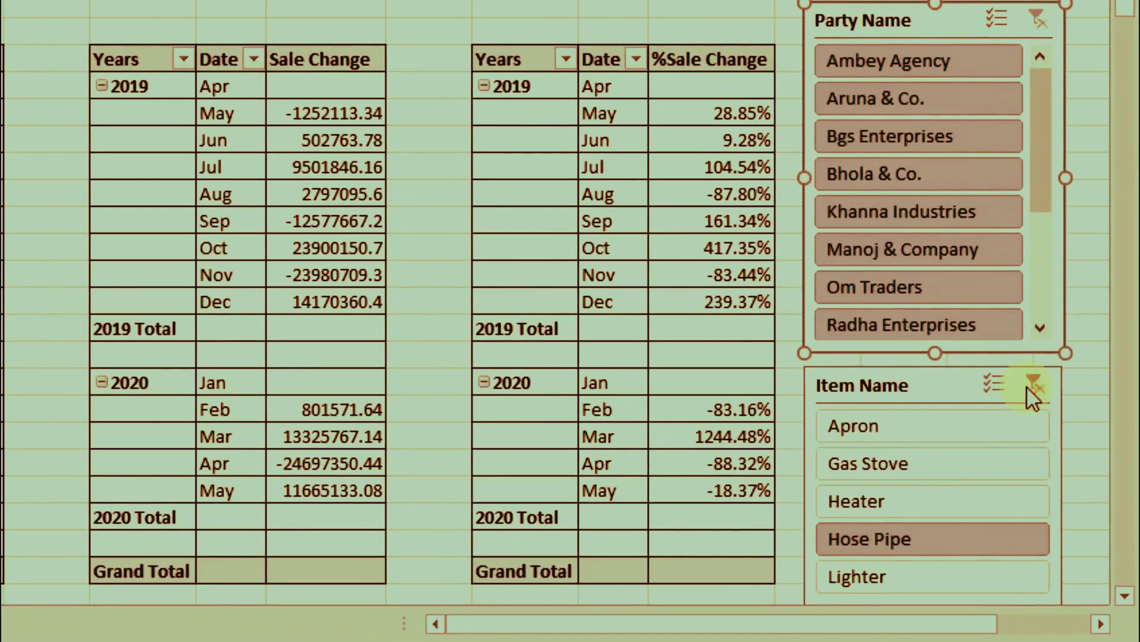
{"action": "left_click", "coordinate": [1076, 429]}
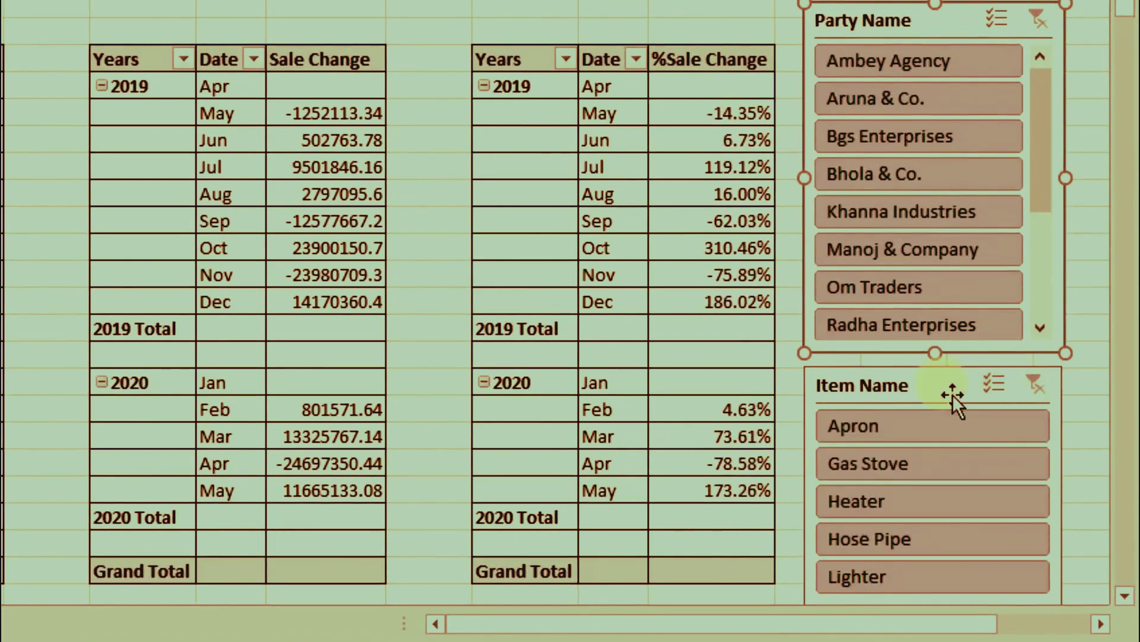
{"action": "left_click", "coordinate": [936, 385]}
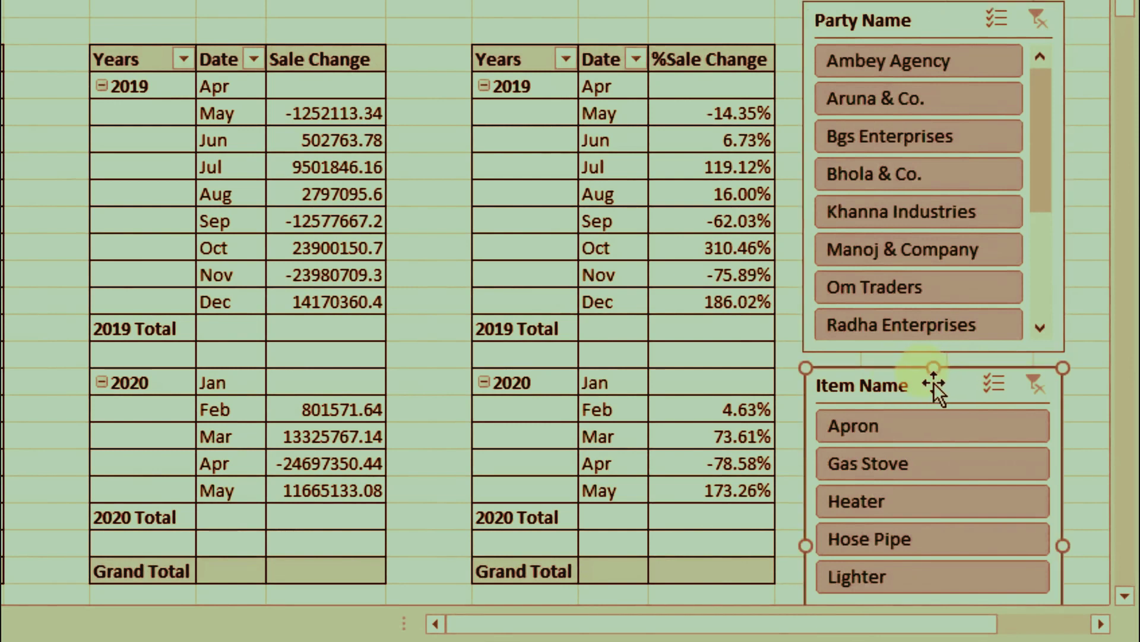
Step: Link the Item Name slicer to PivotTable1, PivotTable11 and PivotTable12 via Report Connections
{"action": "right_click", "coordinate": [936, 387]}
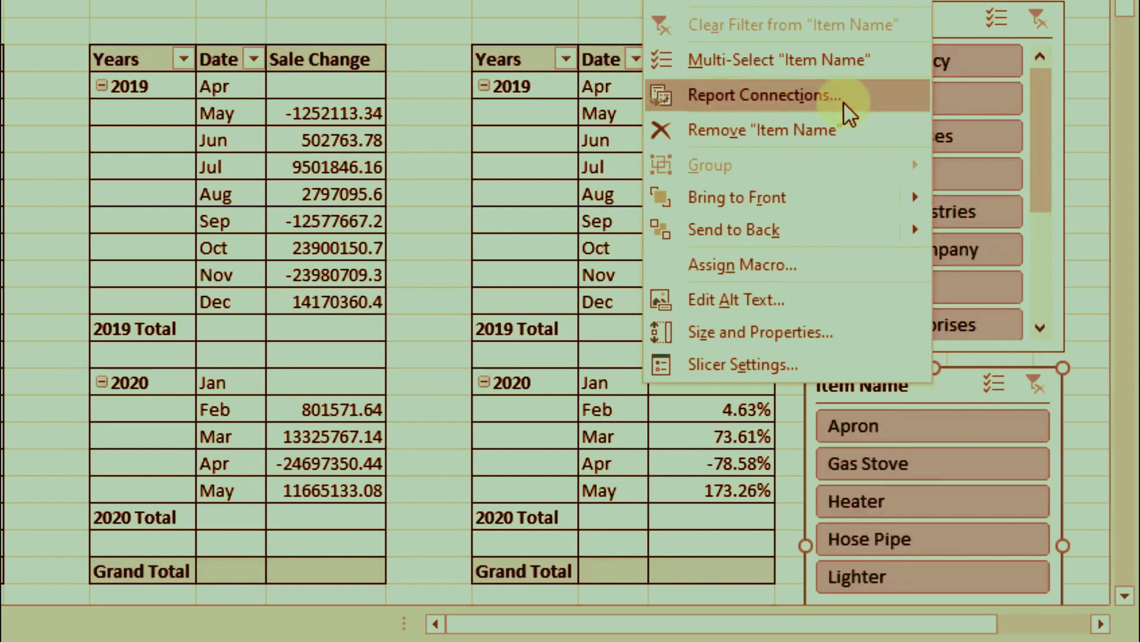
{"action": "left_click", "coordinate": [861, 98]}
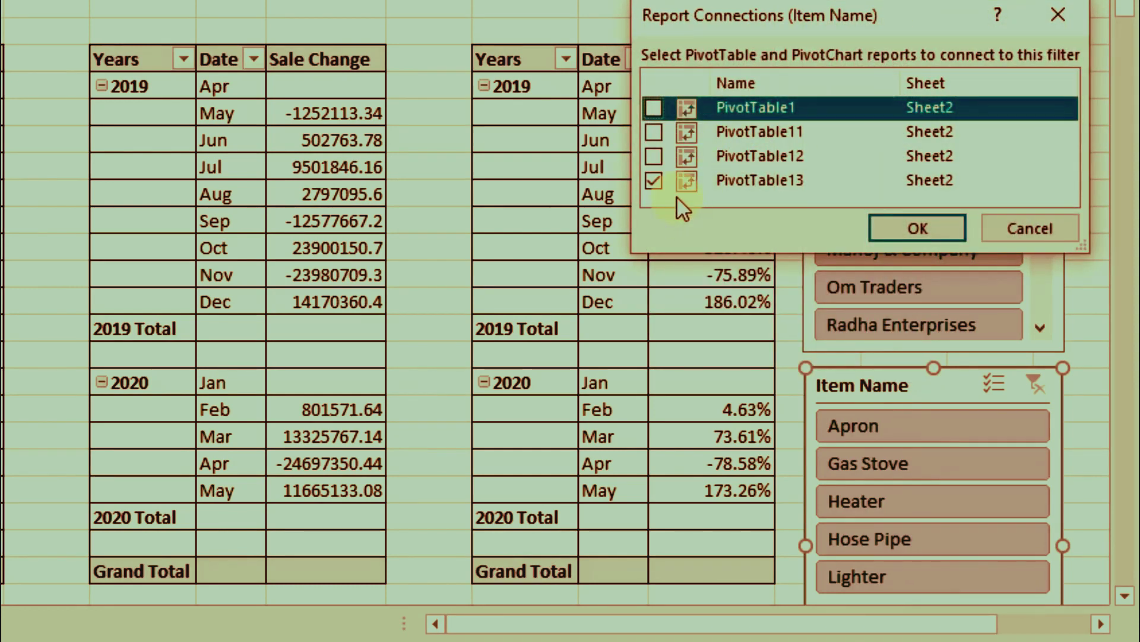
{"action": "left_click", "coordinate": [654, 108]}
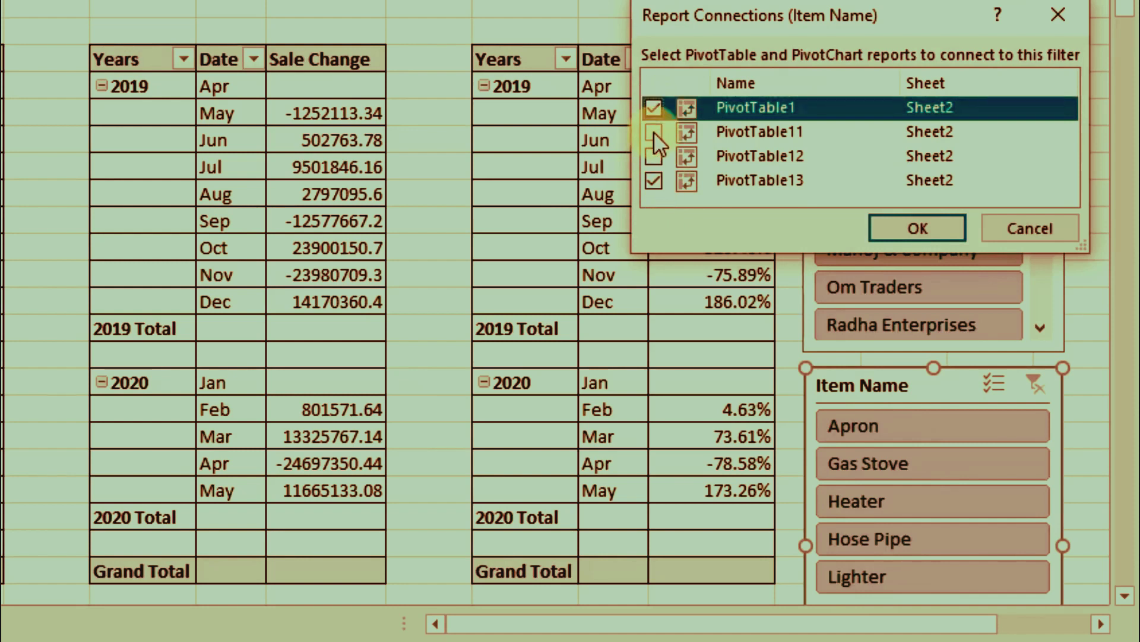
{"action": "left_click", "coordinate": [653, 132]}
{"action": "left_click", "coordinate": [653, 157]}
{"action": "left_click", "coordinate": [893, 229]}
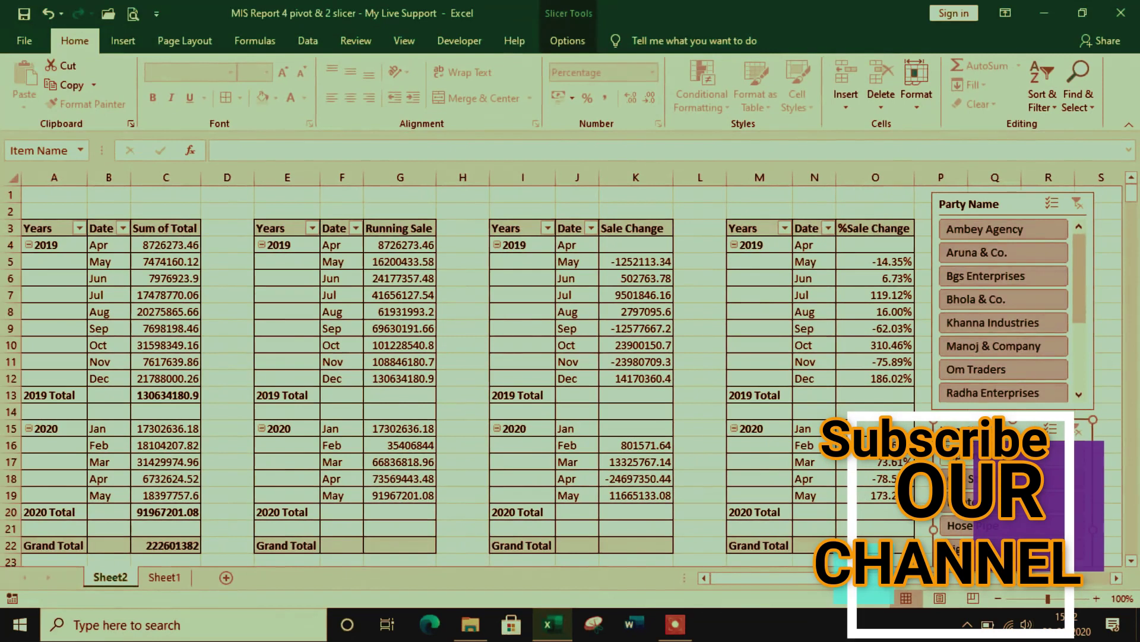
Step: Try filtering the pivot tables by Gas Stove, Heater, Hose Pipe and Apron in the Item Name slicer
{"action": "left_click", "coordinate": [999, 479]}
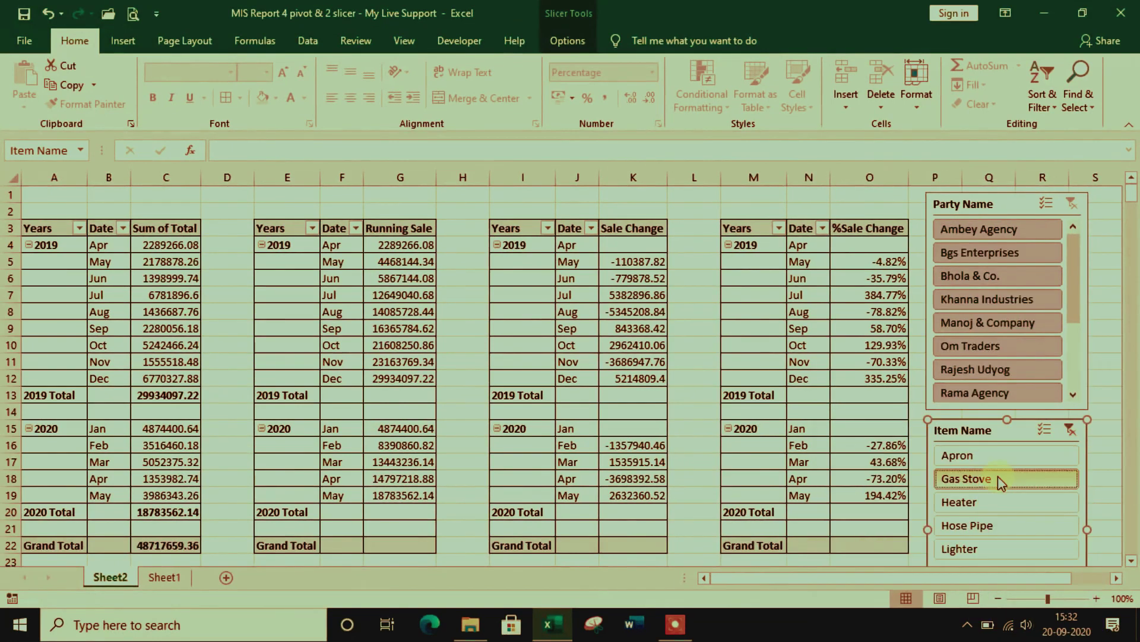
{"action": "left_click", "coordinate": [994, 501]}
{"action": "left_click", "coordinate": [990, 529]}
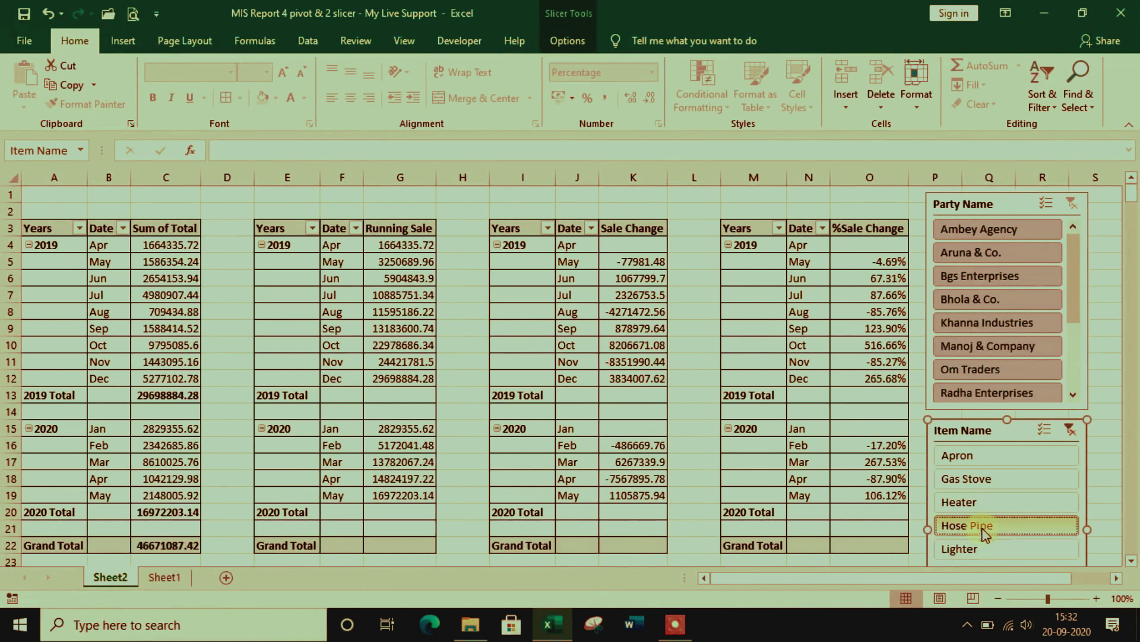
{"action": "left_click", "coordinate": [981, 502]}
{"action": "left_click", "coordinate": [983, 478]}
{"action": "left_click", "coordinate": [985, 457]}
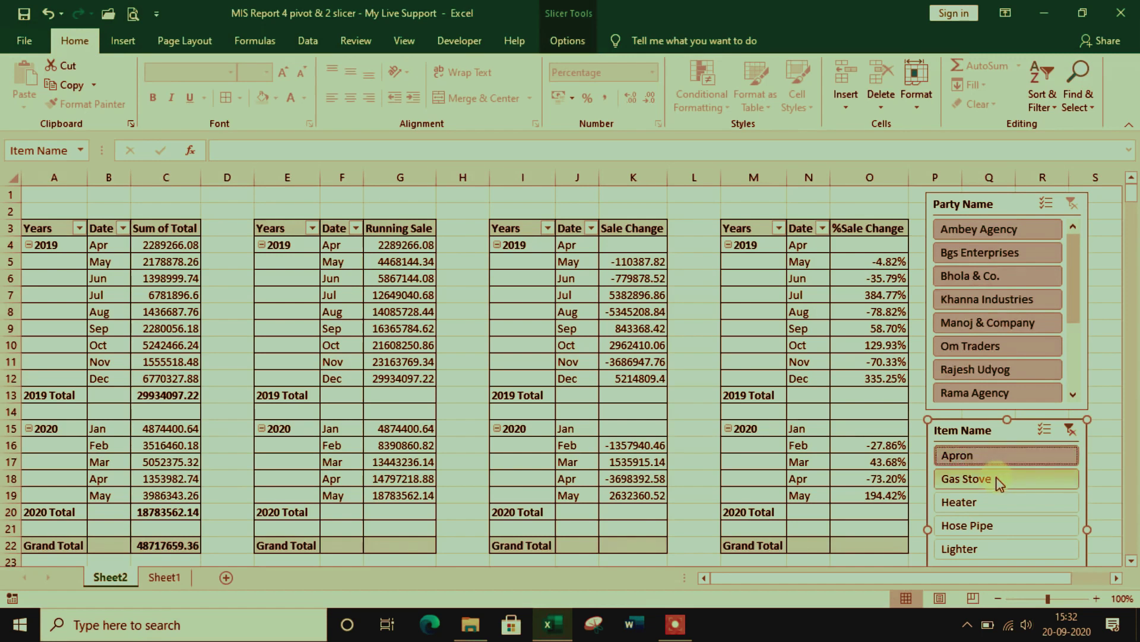
{"action": "left_click", "coordinate": [1010, 483]}
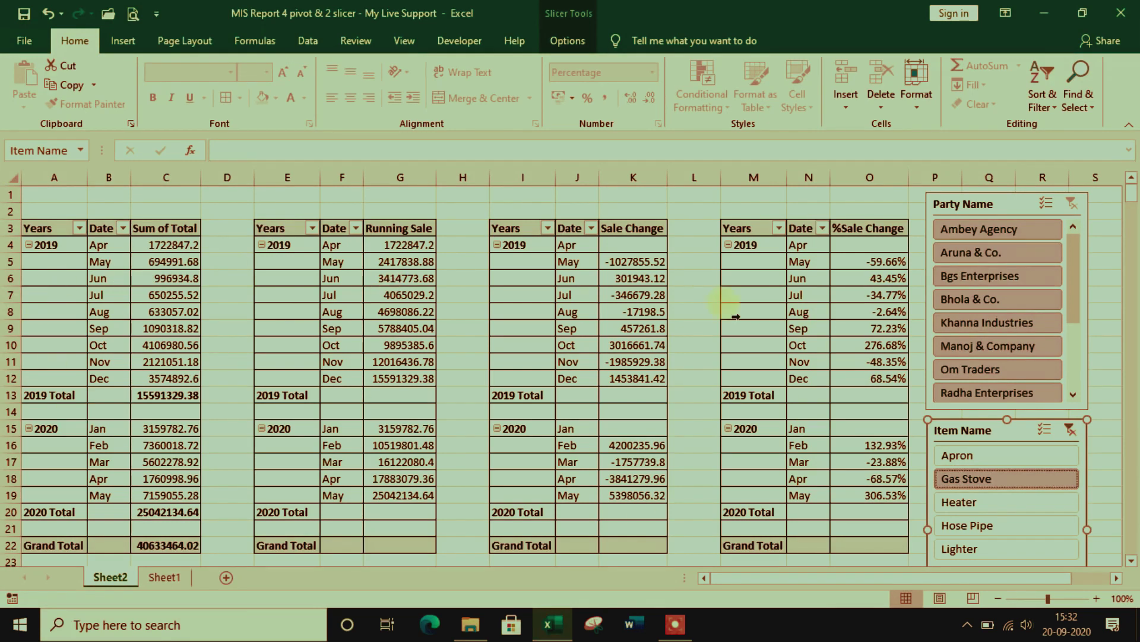
{"action": "left_click", "coordinate": [1002, 509]}
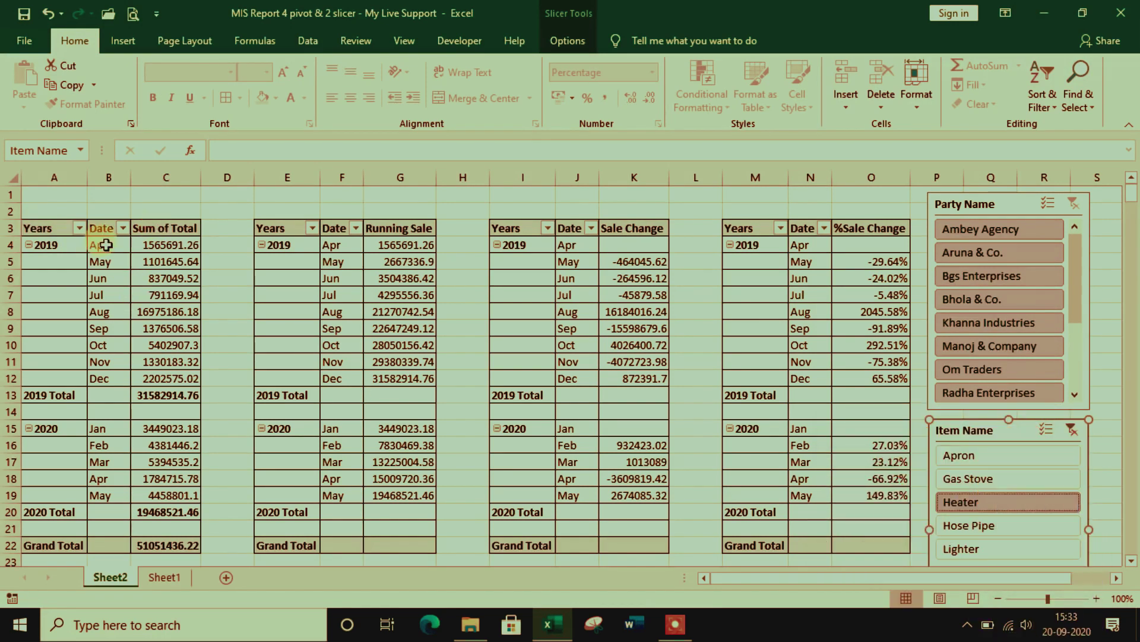
Step: Check the filtered Apr 2019 total in C4, keep Heater selected, and go to Sheet1
{"action": "left_click", "coordinate": [149, 246]}
{"action": "left_click", "coordinate": [170, 249]}
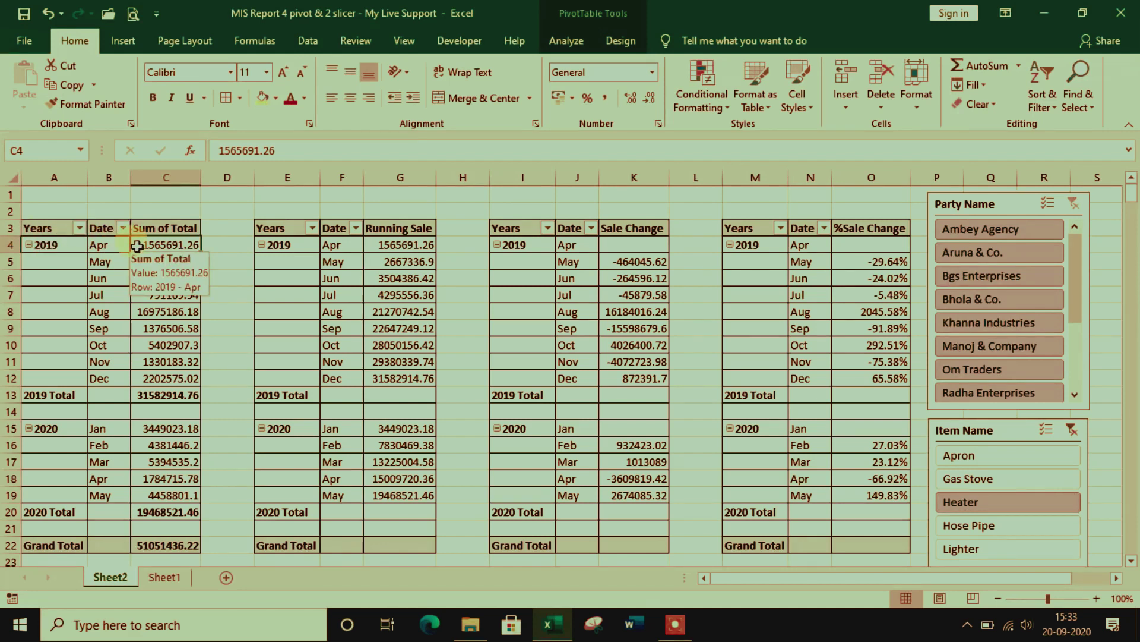
{"action": "left_click", "coordinate": [1003, 505]}
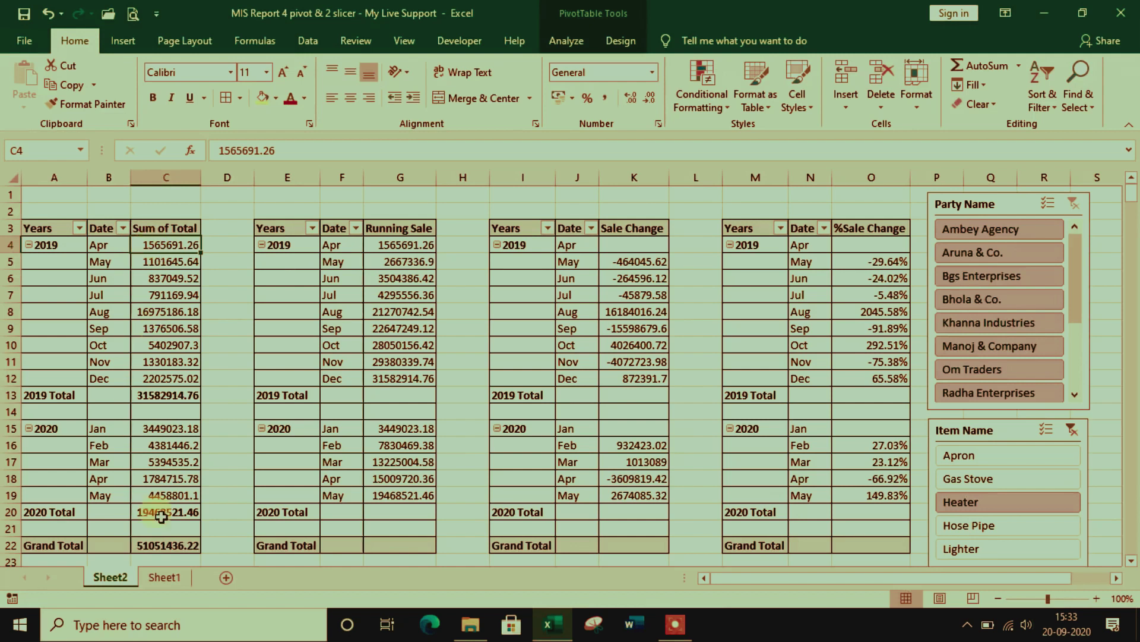
{"action": "left_click", "coordinate": [164, 577]}
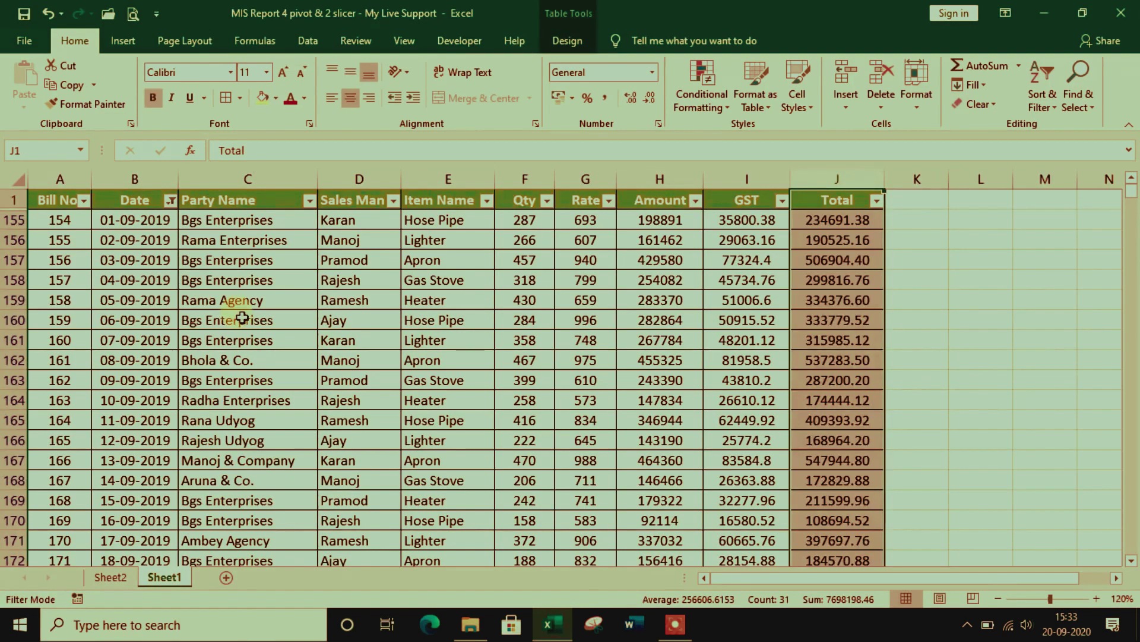
Step: Clear the Date filter and filter the Item Name column to Heater only
{"action": "left_click", "coordinate": [171, 201]}
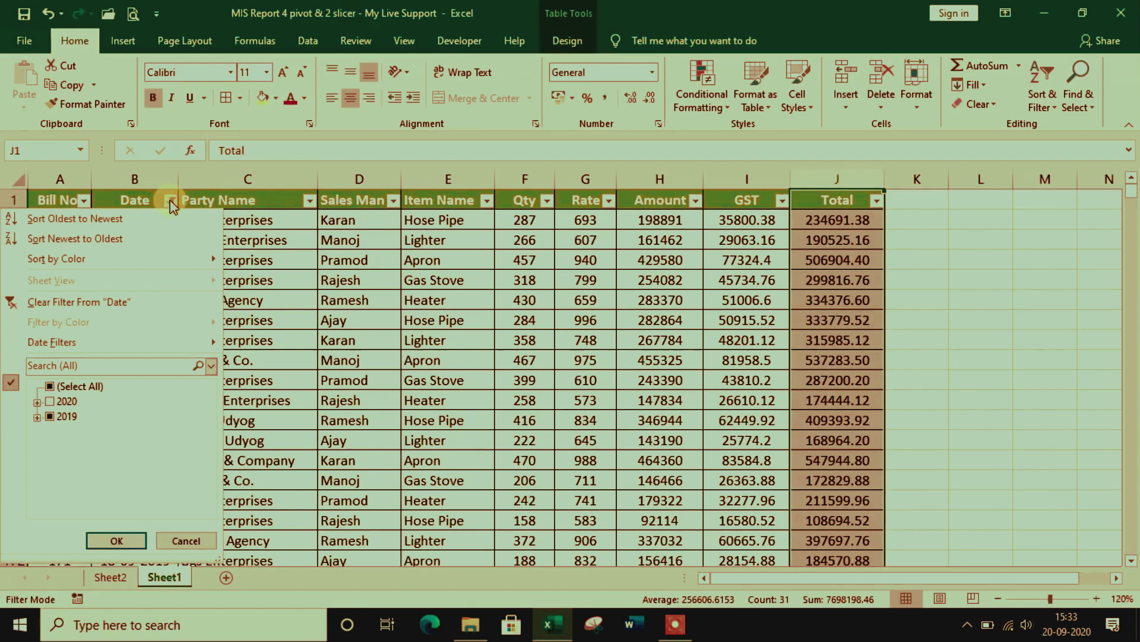
{"action": "left_click", "coordinate": [116, 540]}
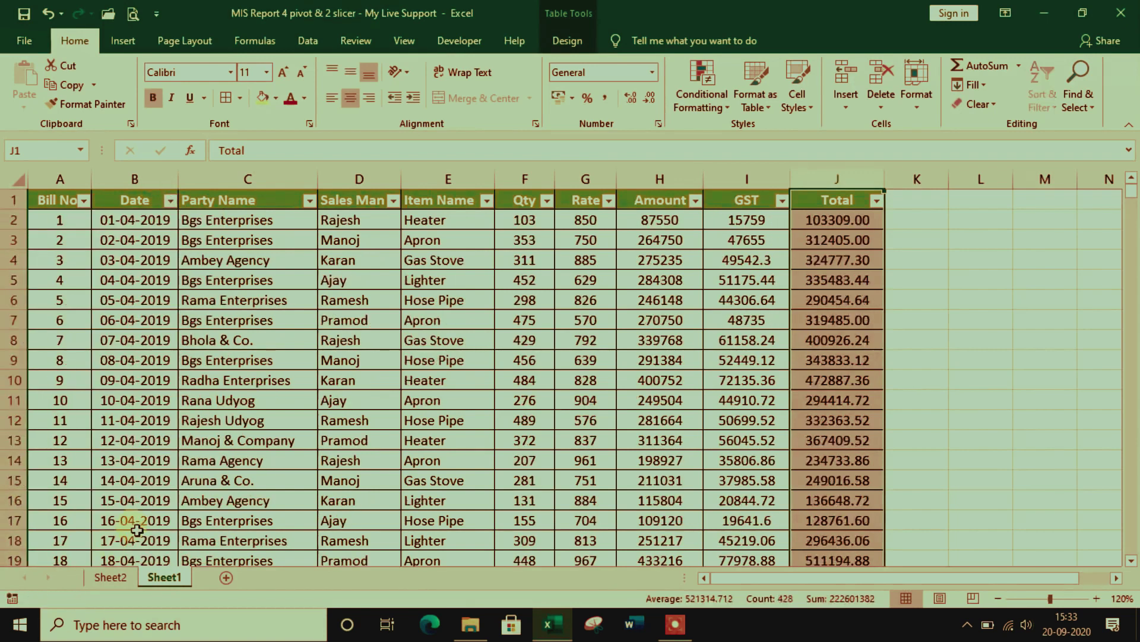
{"action": "left_click", "coordinate": [433, 359]}
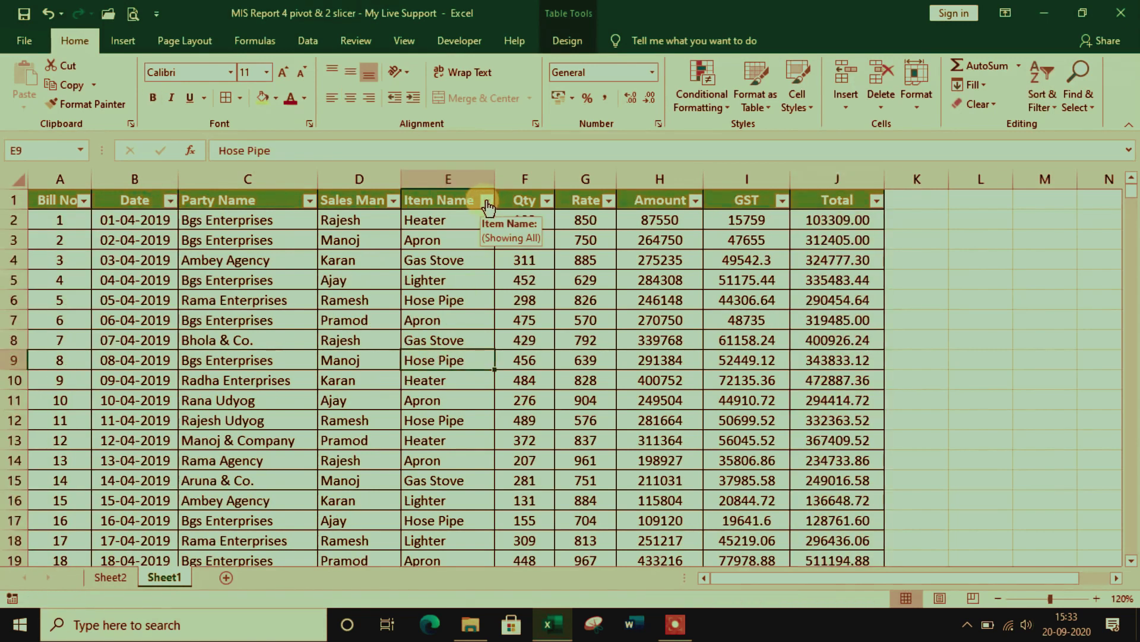
{"action": "left_click", "coordinate": [487, 201]}
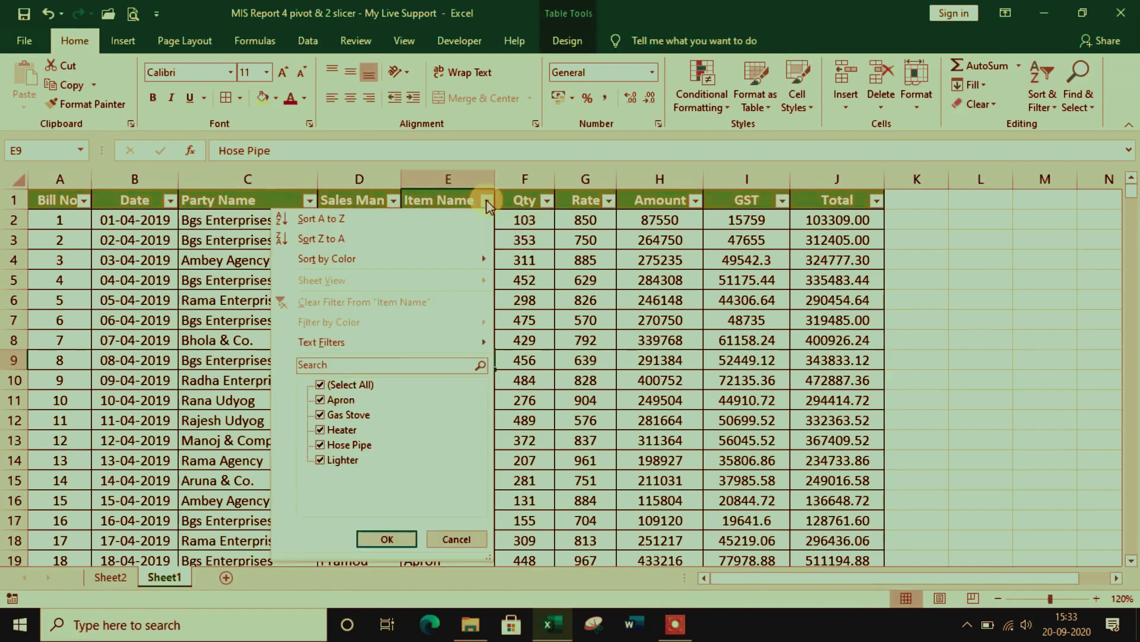
{"action": "left_click", "coordinate": [339, 434]}
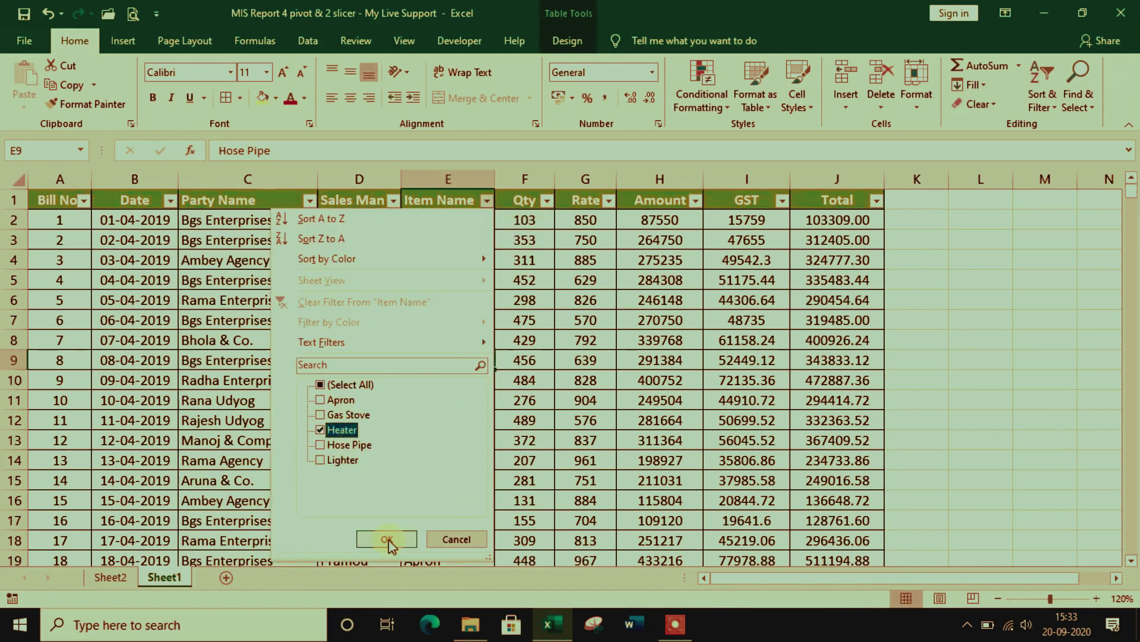
{"action": "left_click", "coordinate": [387, 539]}
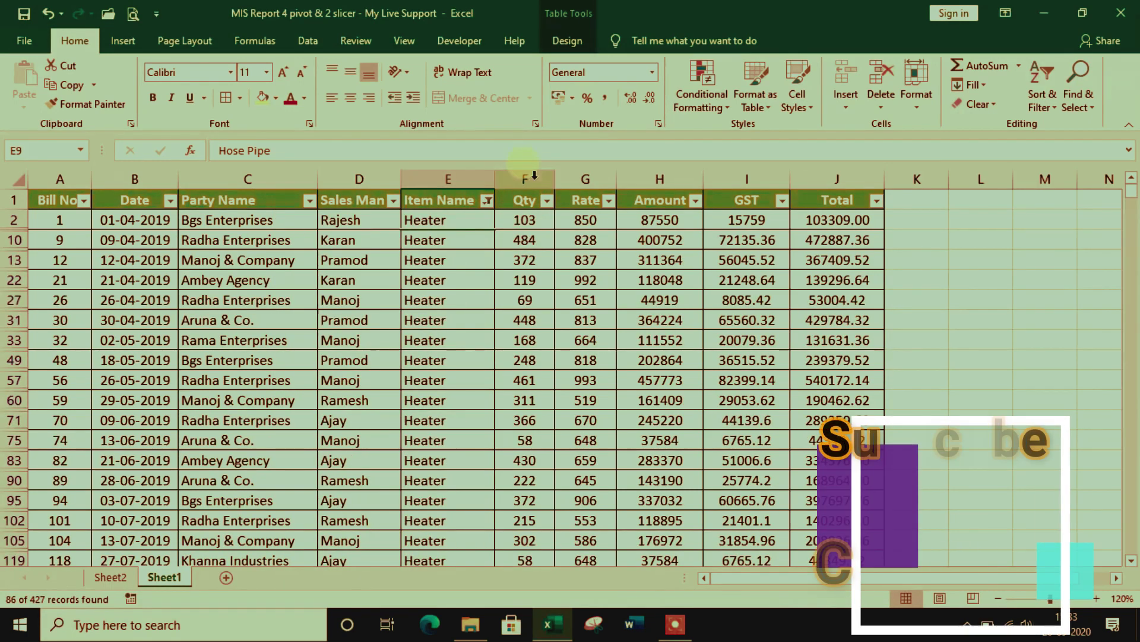
Step: Filter Date to April 2019, sum the Total column, and return to Sheet2
{"action": "left_click", "coordinate": [171, 200]}
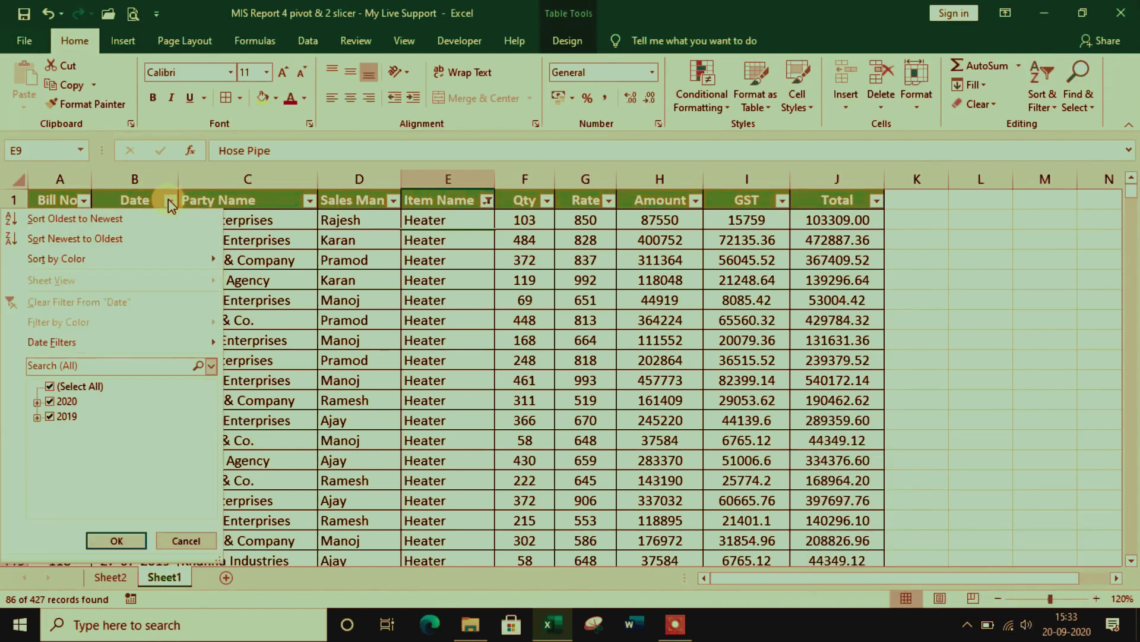
{"action": "left_click", "coordinate": [50, 402]}
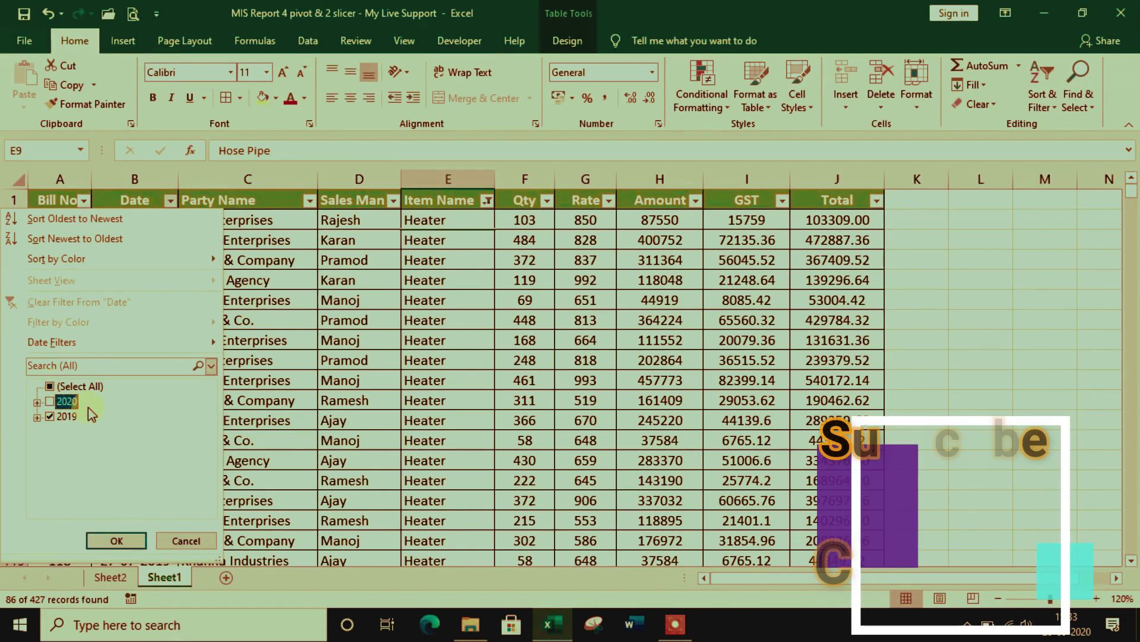
{"action": "left_click", "coordinate": [36, 417]}
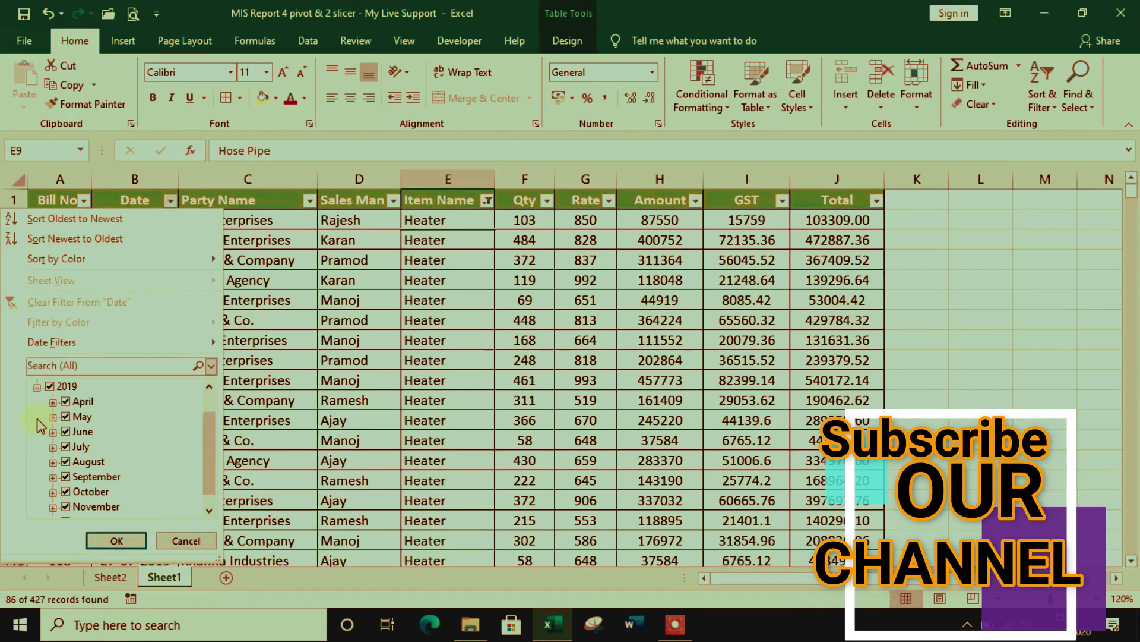
{"action": "left_click", "coordinate": [51, 387]}
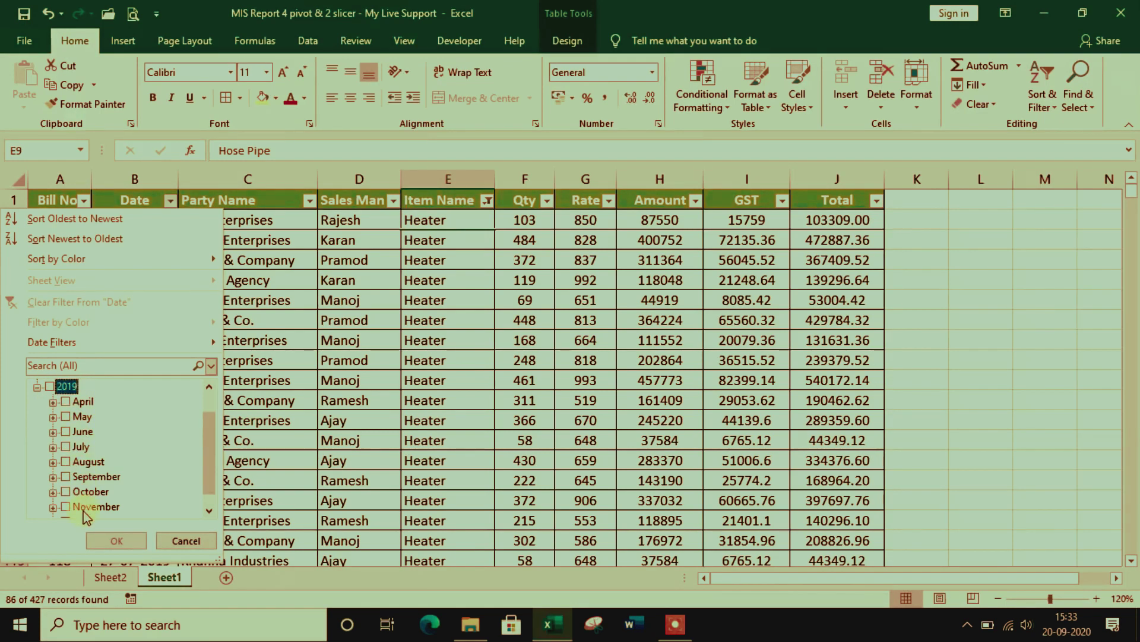
{"action": "scroll", "coordinate": [206, 414], "scroll_direction": "up", "scroll_amount": 2}
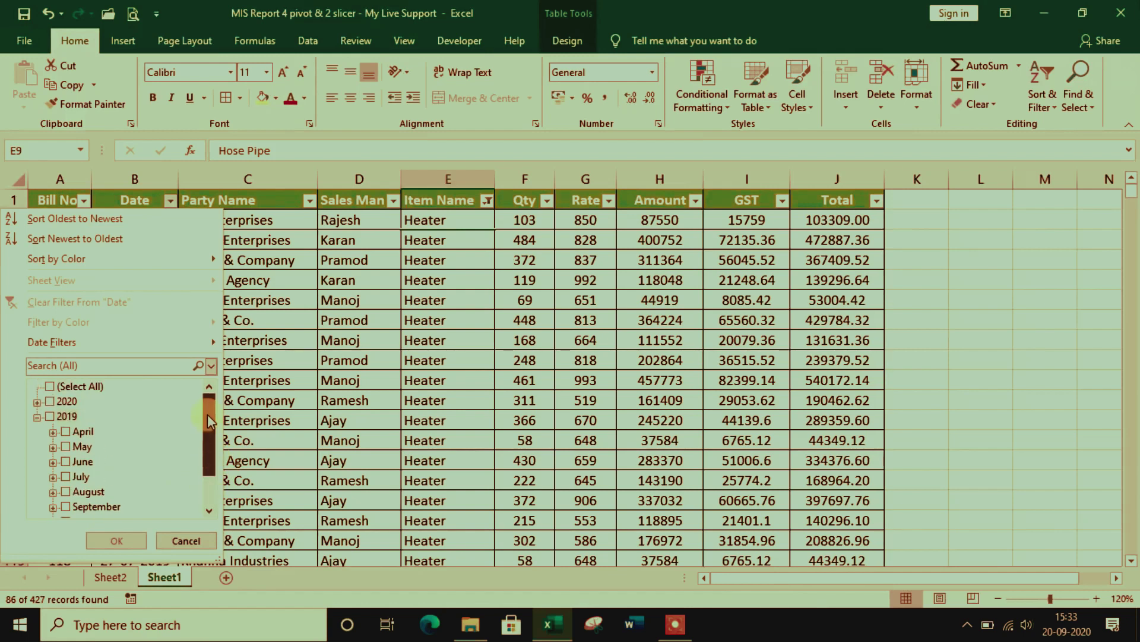
{"action": "left_click", "coordinate": [66, 432]}
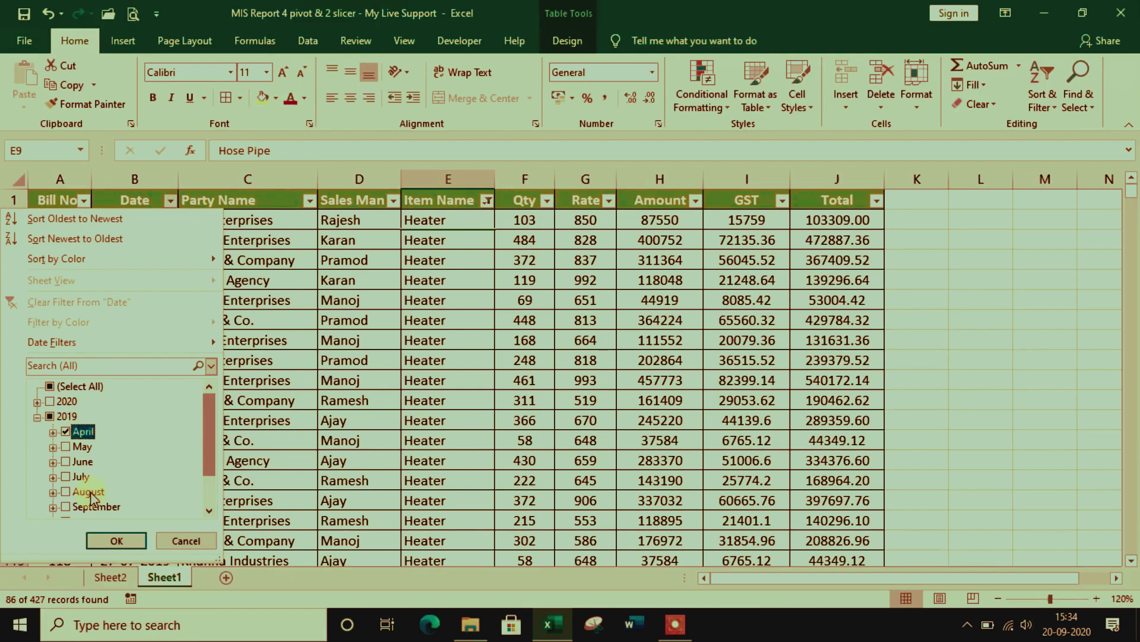
{"action": "left_click", "coordinate": [119, 542]}
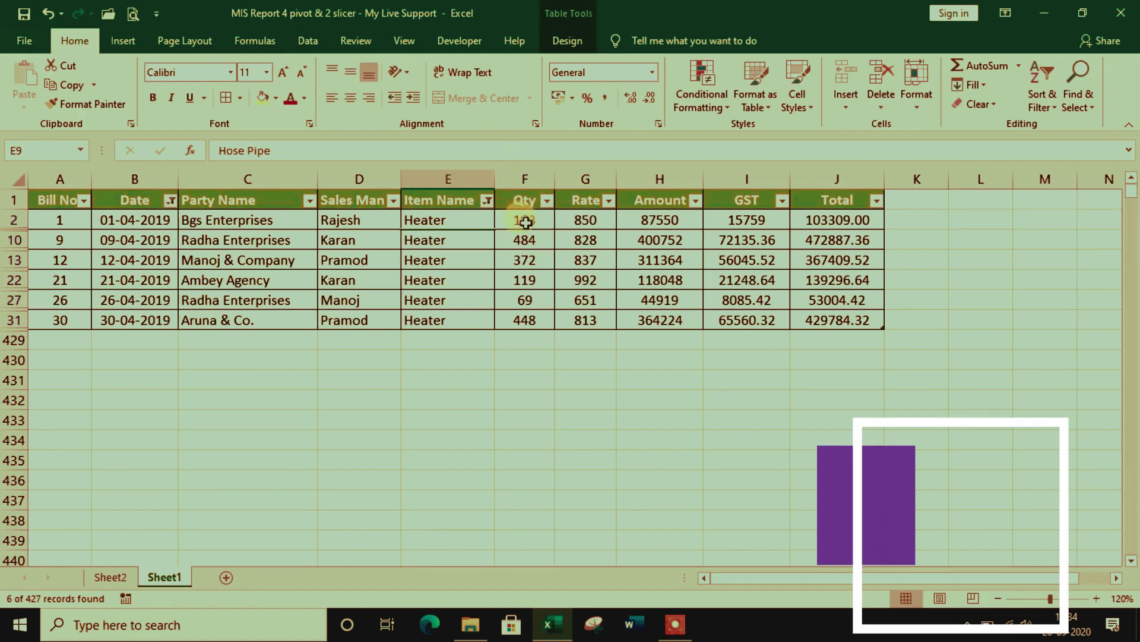
{"action": "left_click", "coordinate": [843, 176]}
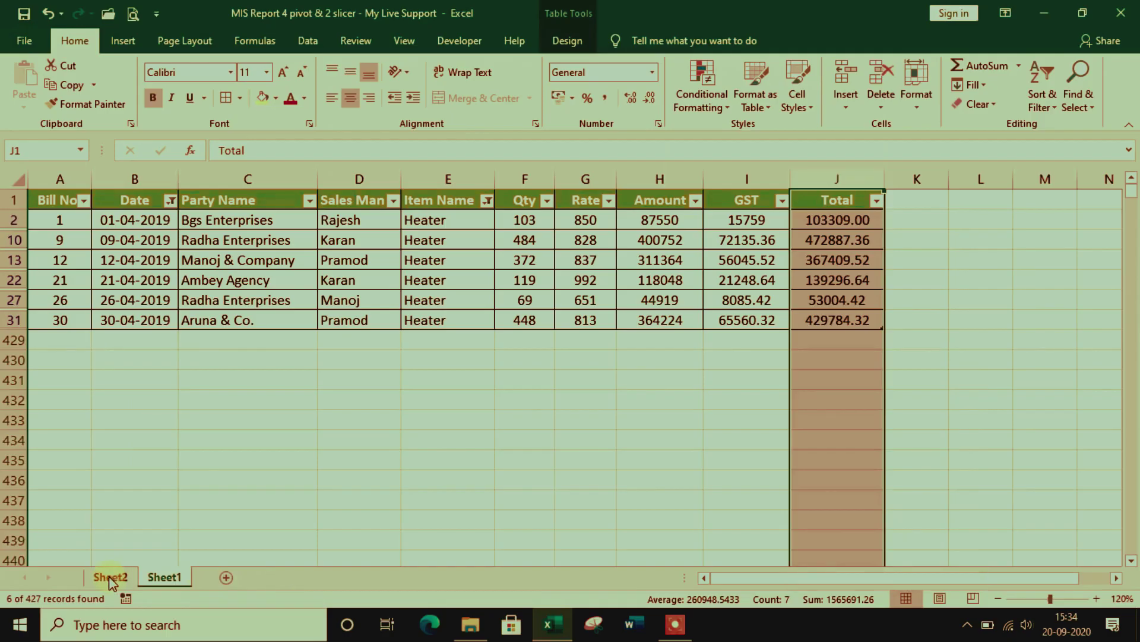
{"action": "left_click", "coordinate": [110, 577]}
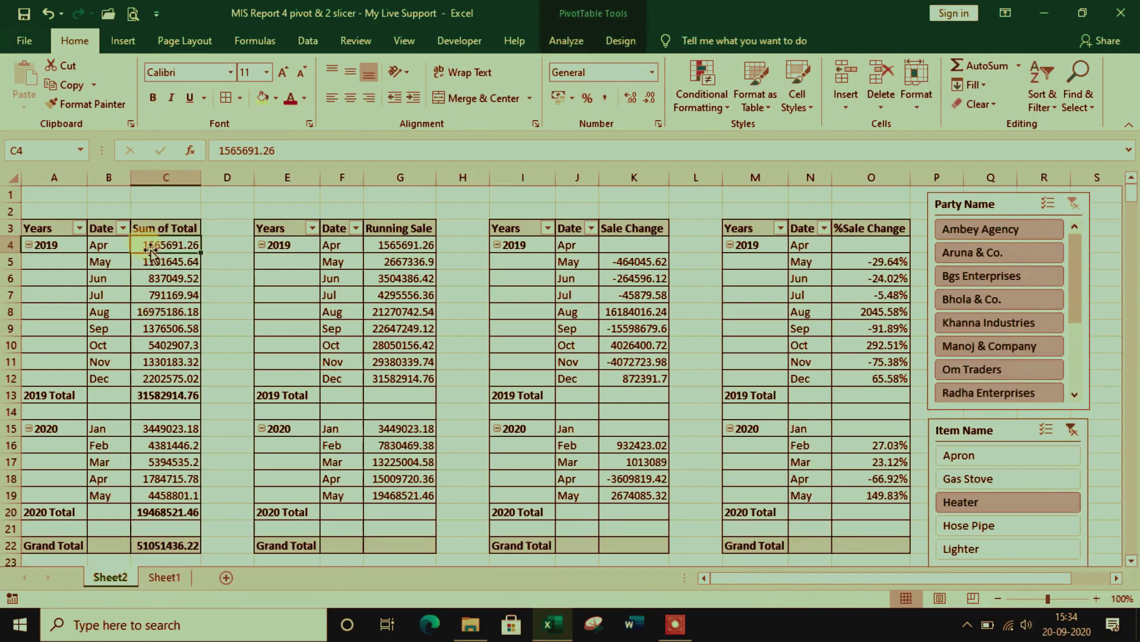
Step: Try Lighter, clear the items, then settle on Manoj & Company; check Grand Total 26565638.54
{"action": "left_click", "coordinate": [152, 277]}
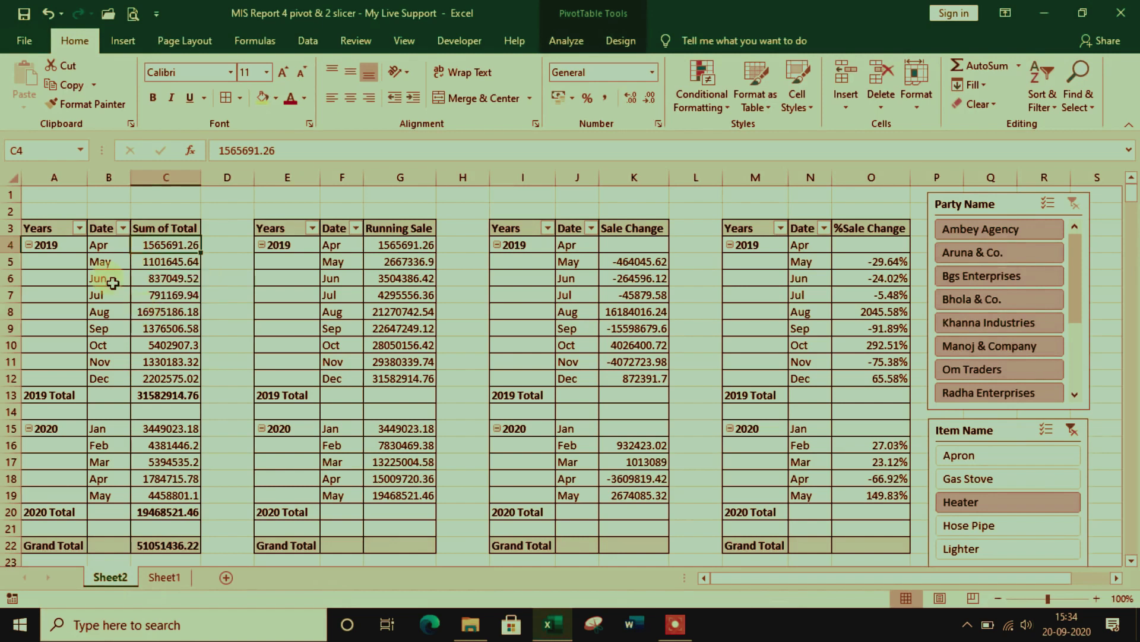
{"action": "left_click", "coordinate": [976, 547]}
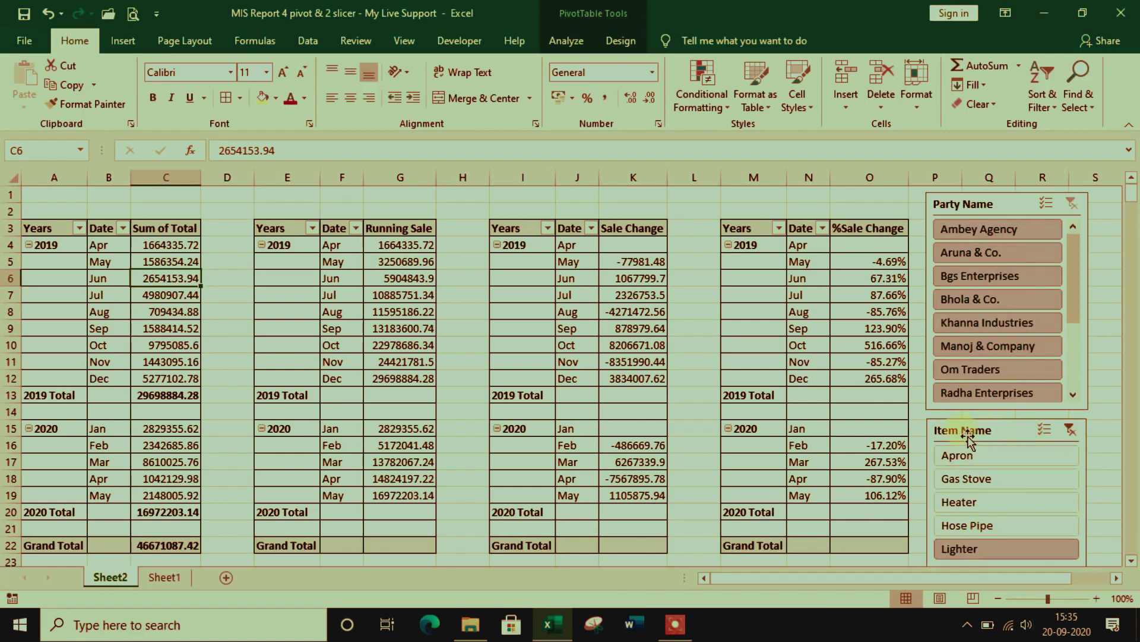
{"action": "left_click", "coordinate": [1068, 430]}
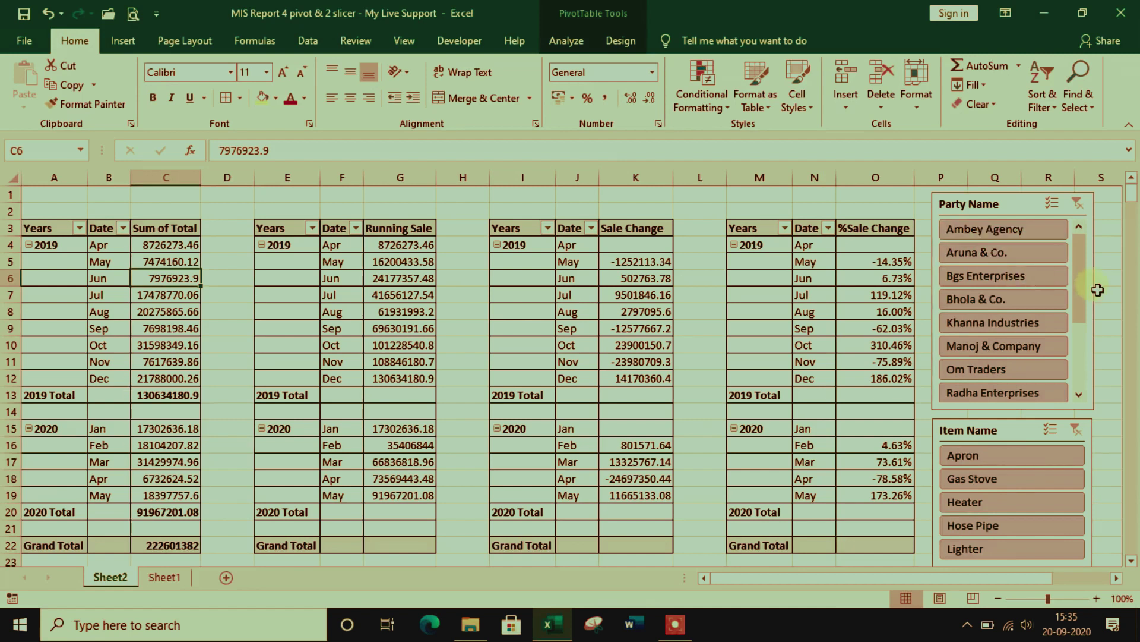
{"action": "left_click", "coordinate": [993, 278]}
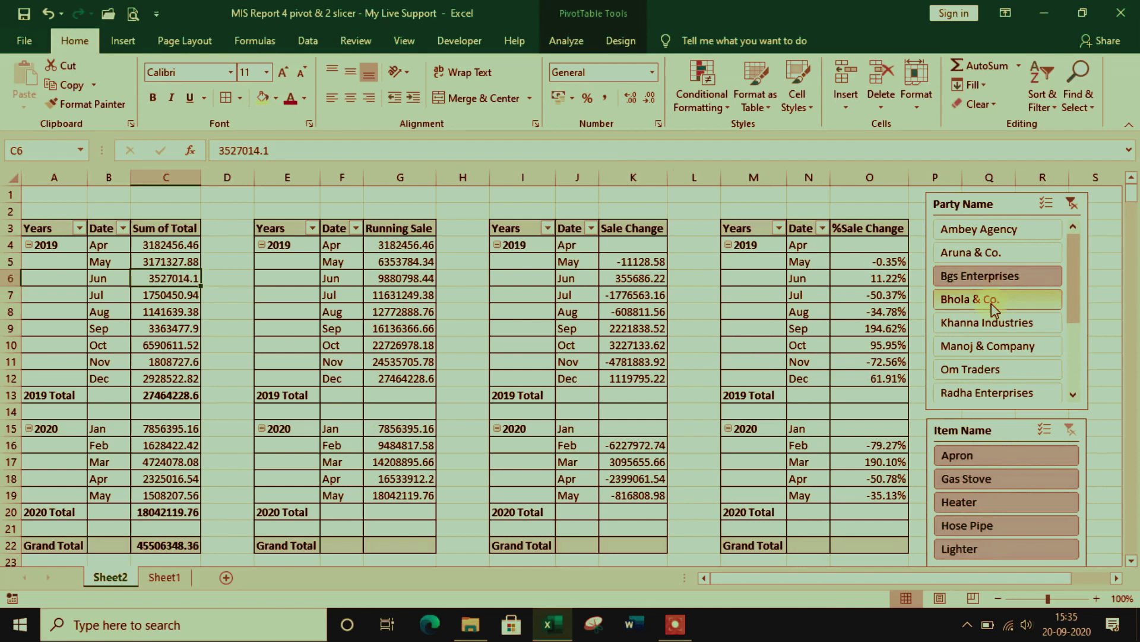
{"action": "left_click", "coordinate": [995, 325]}
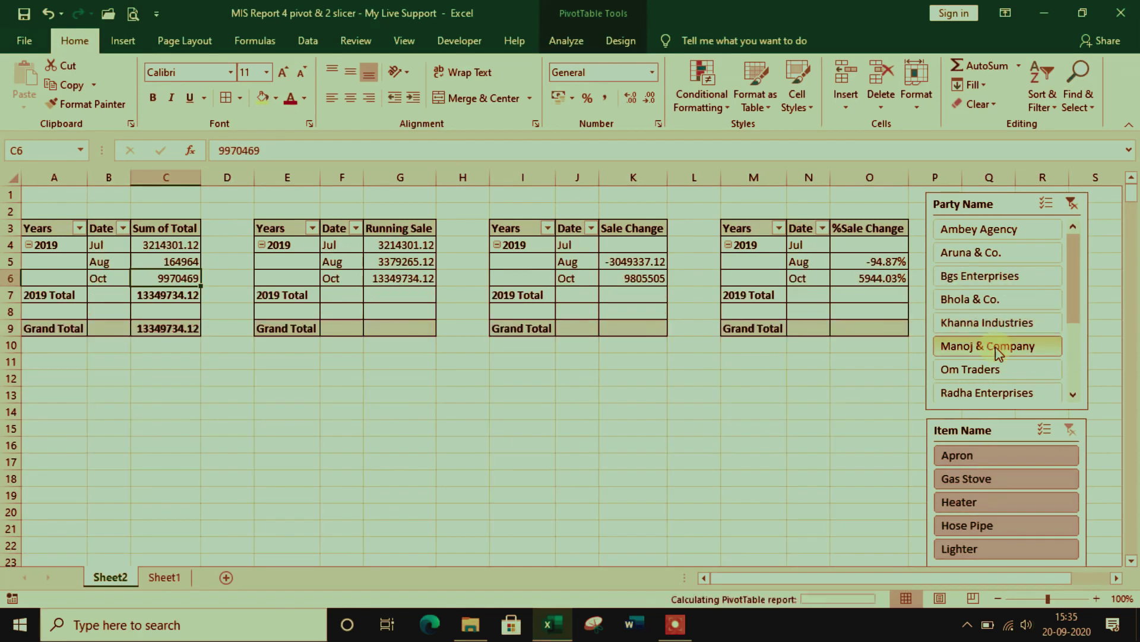
{"action": "left_click", "coordinate": [991, 371]}
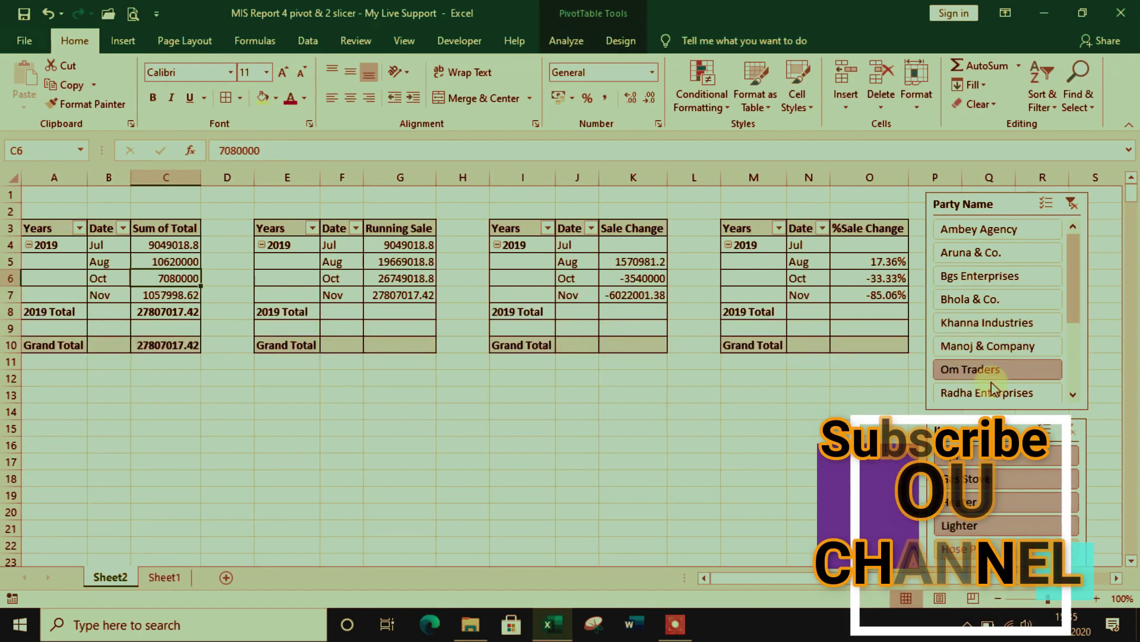
{"action": "left_click", "coordinate": [986, 350]}
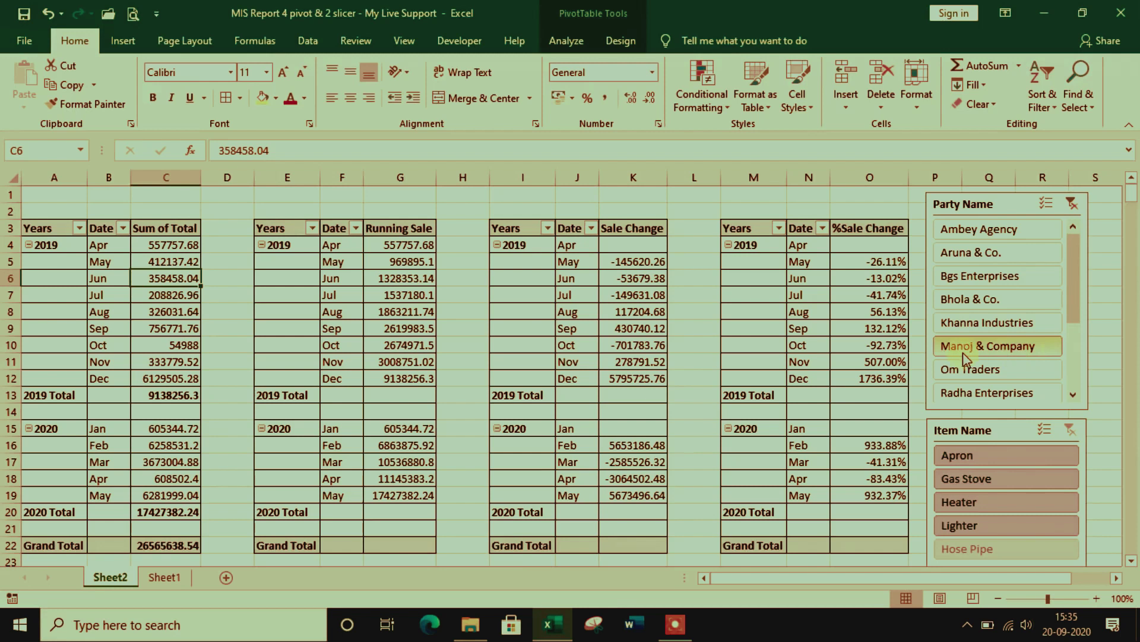
{"action": "left_click", "coordinate": [1054, 351]}
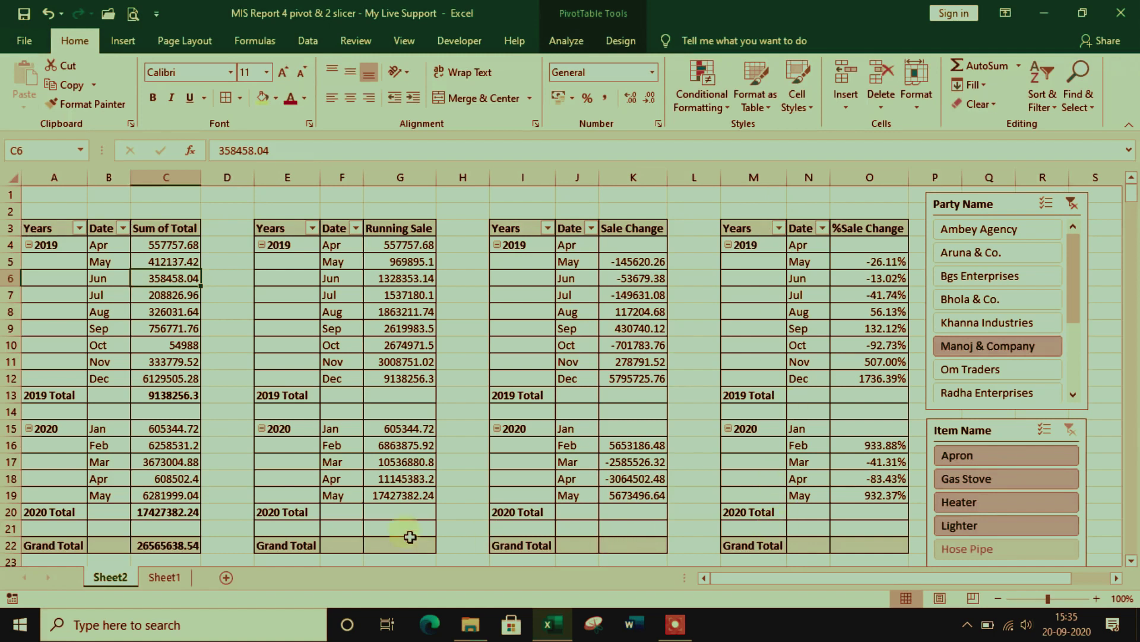
{"action": "left_click", "coordinate": [148, 543]}
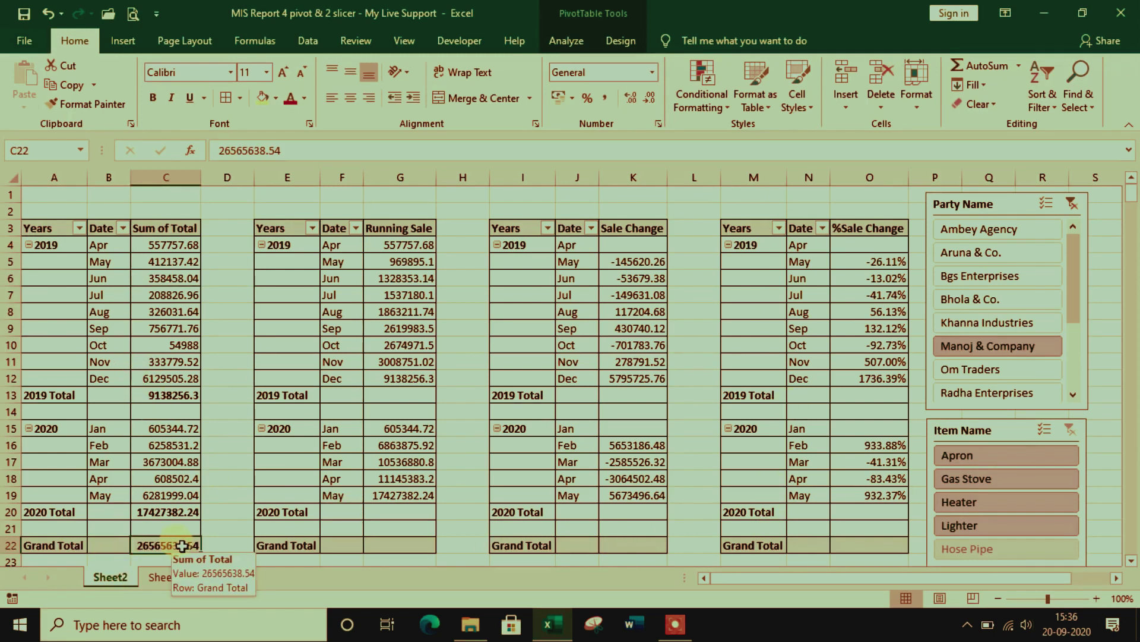
Step: On Sheet1, select Date header B1 and turn off the table filters with Ctrl+Shift+L
{"action": "left_click", "coordinate": [166, 579]}
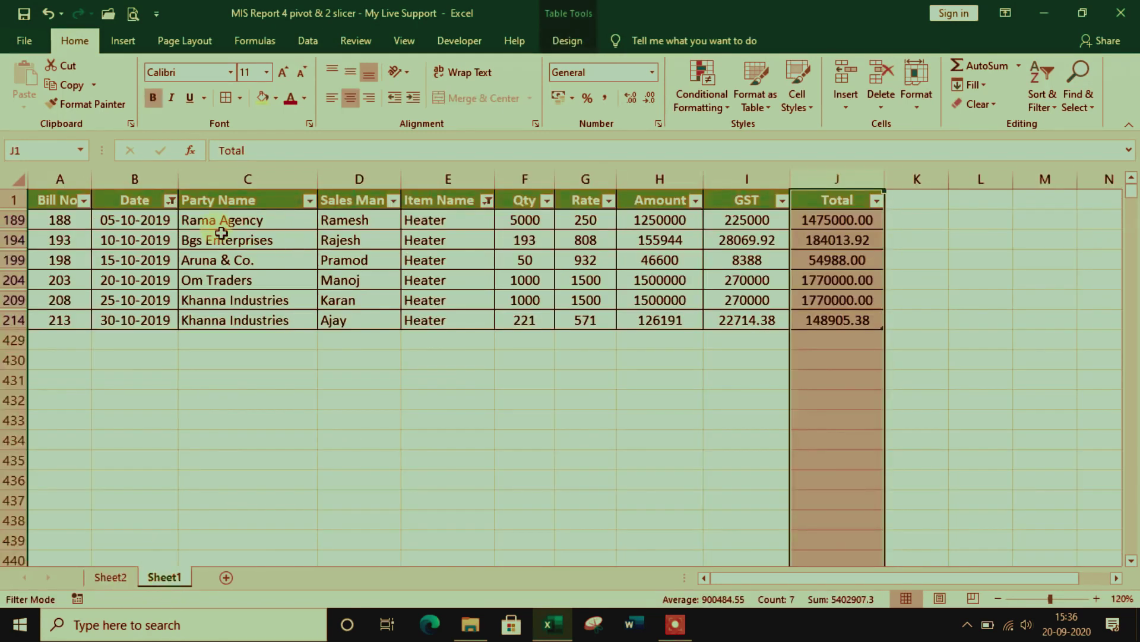
{"action": "left_click", "coordinate": [143, 200]}
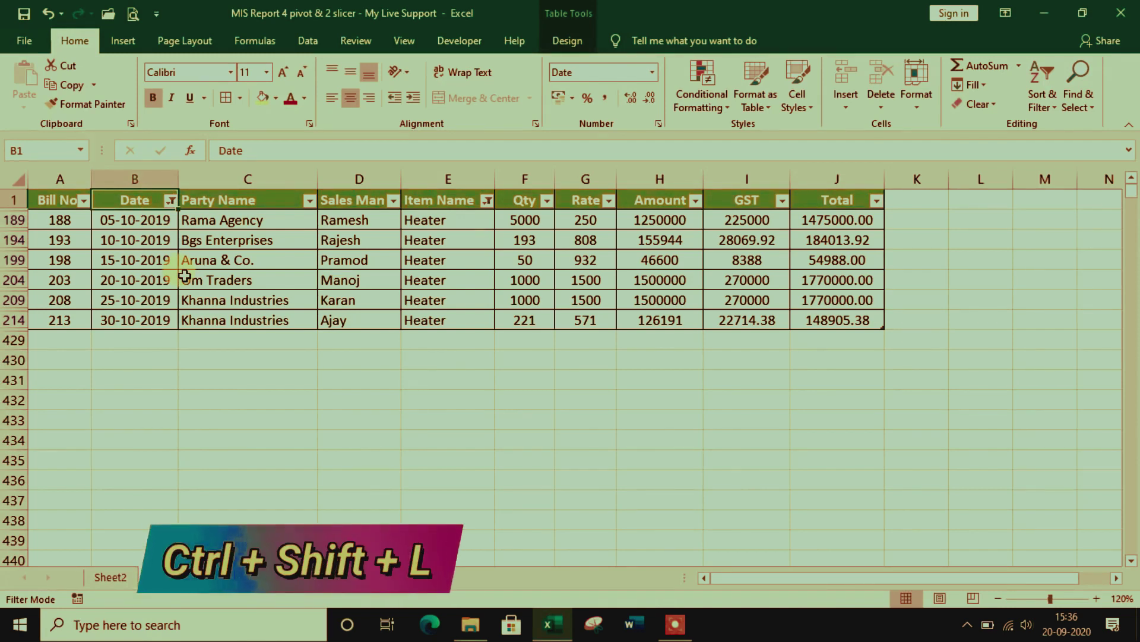
{"action": "key", "text": "ctrl+shift+l"}
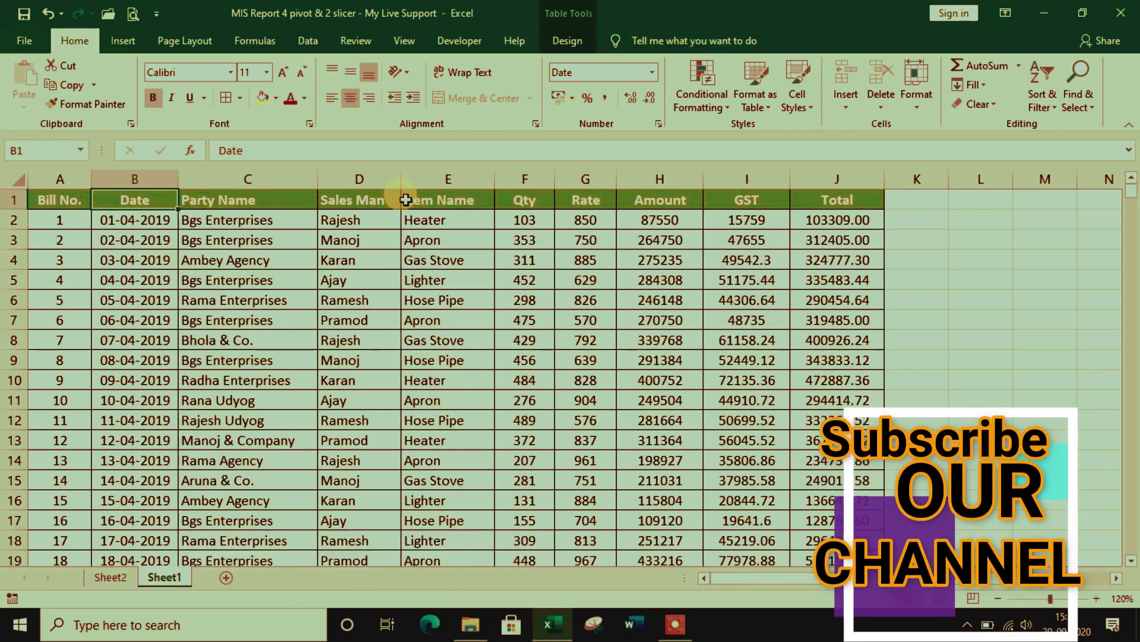
Step: Filter Sheet1's Party Name to Manoj & Company and sum its Total column against the pivot total
{"action": "key", "text": "ctrl+shift+l"}
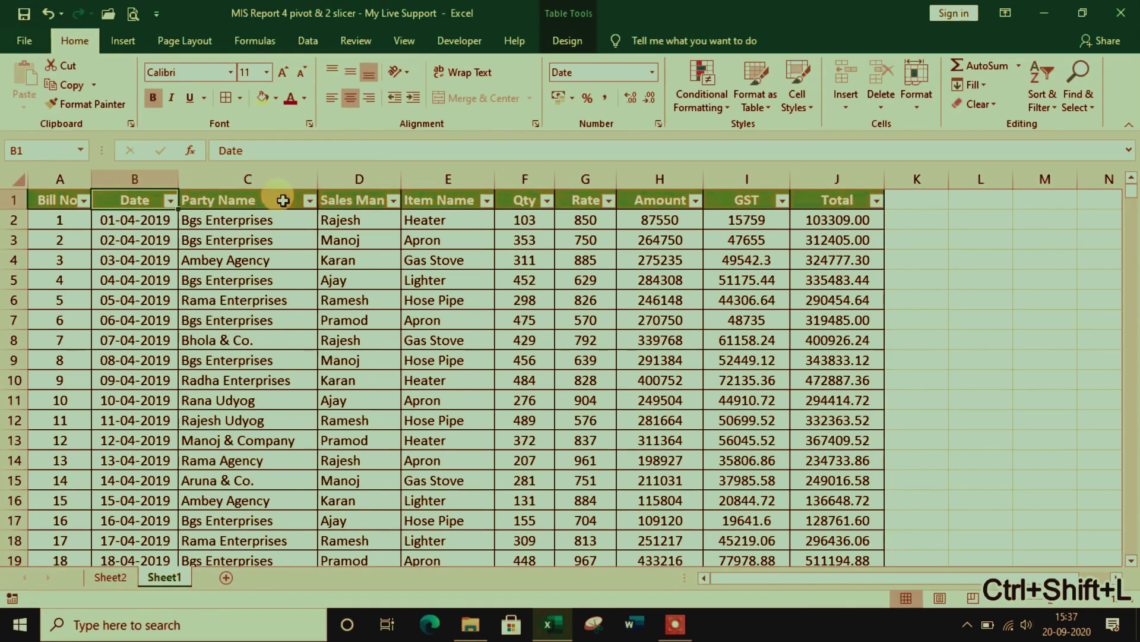
{"action": "mouse_move", "coordinate": [309, 200]}
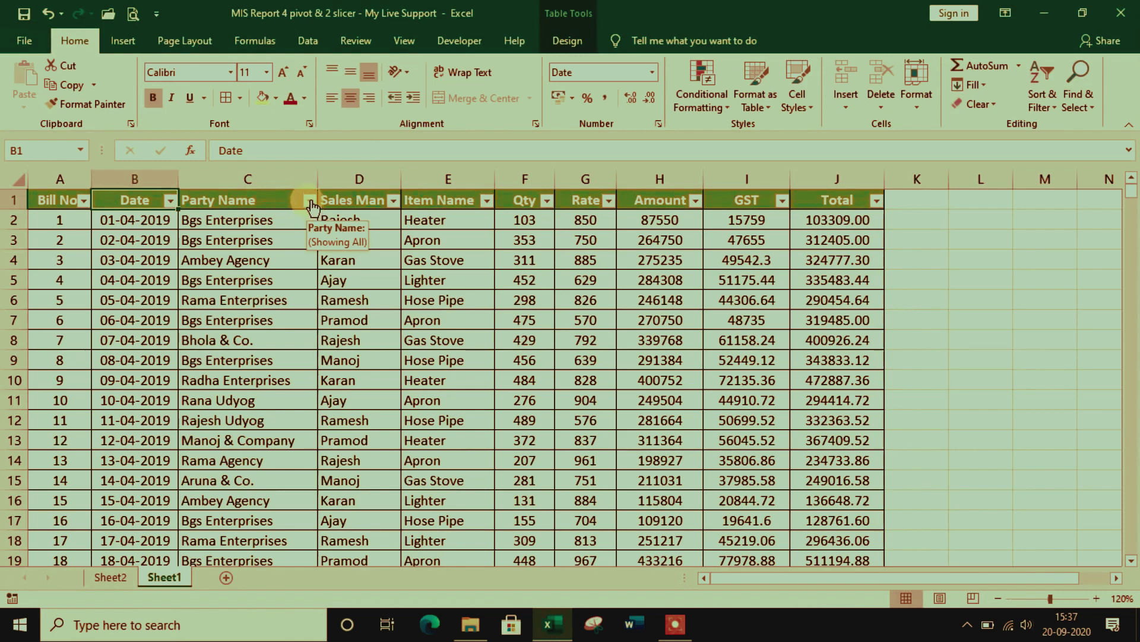
{"action": "left_click", "coordinate": [310, 201]}
{"action": "left_click", "coordinate": [187, 385]}
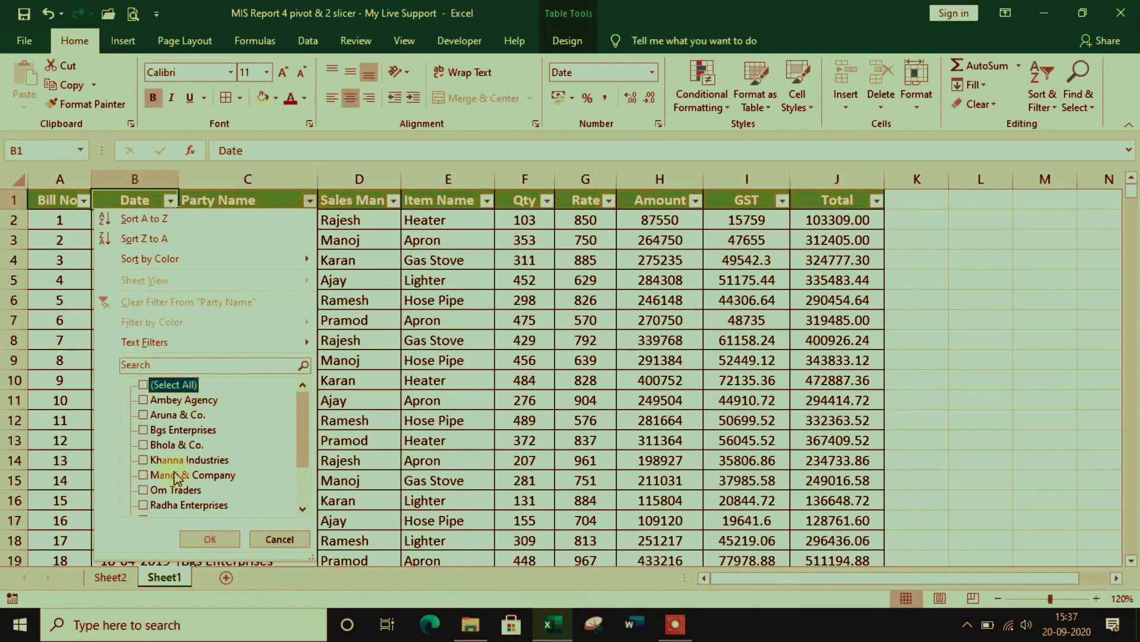
{"action": "left_click", "coordinate": [173, 475]}
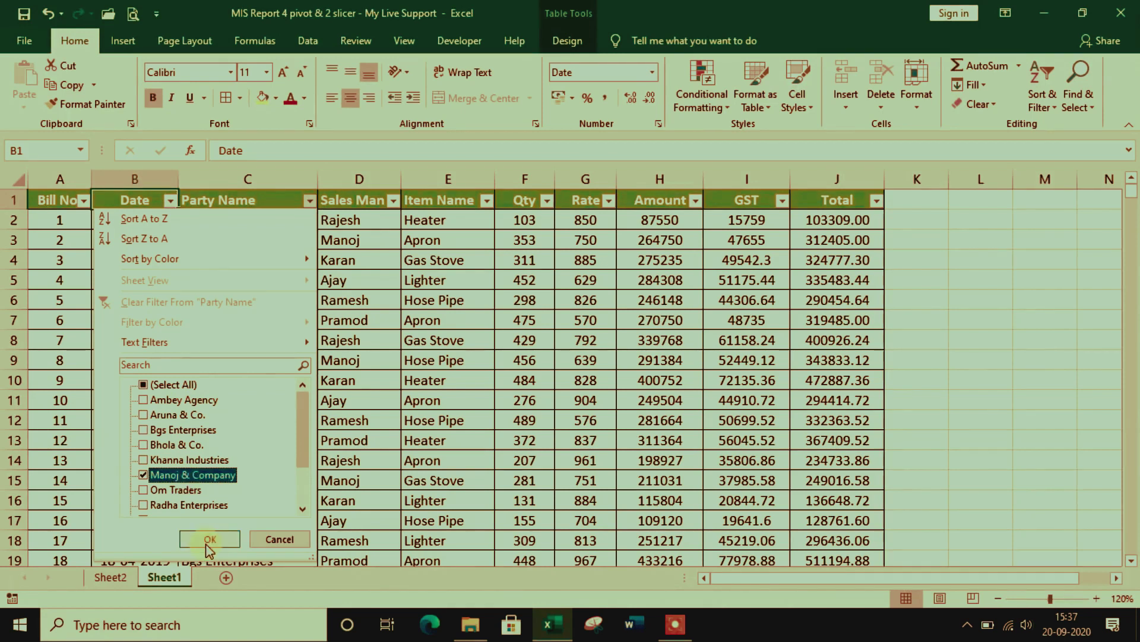
{"action": "left_click", "coordinate": [210, 539]}
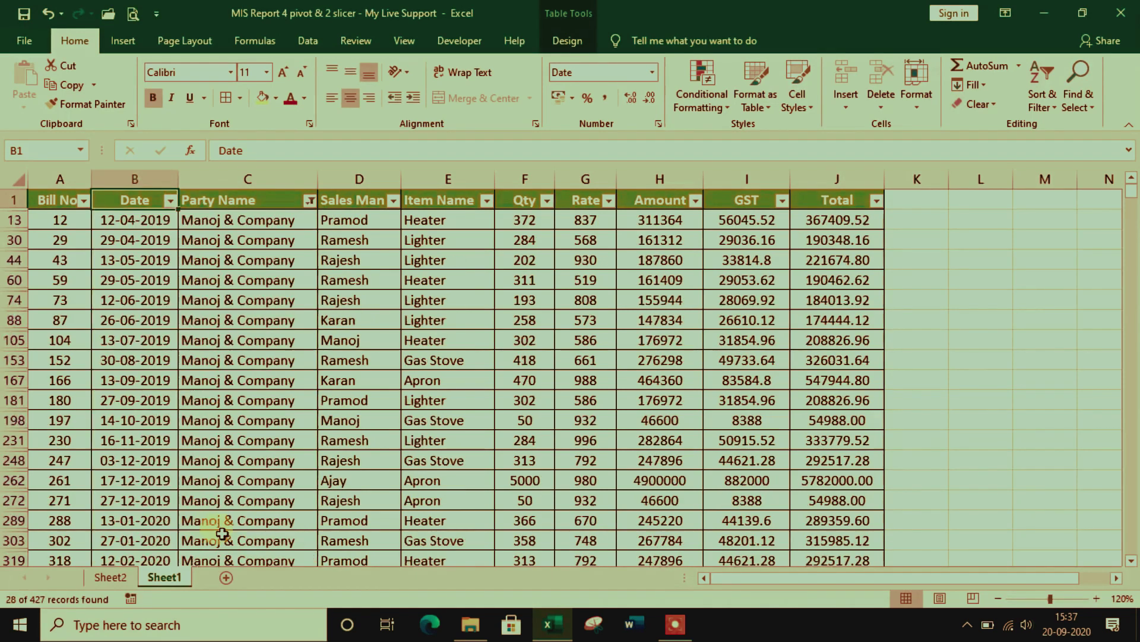
{"action": "left_click", "coordinate": [836, 179]}
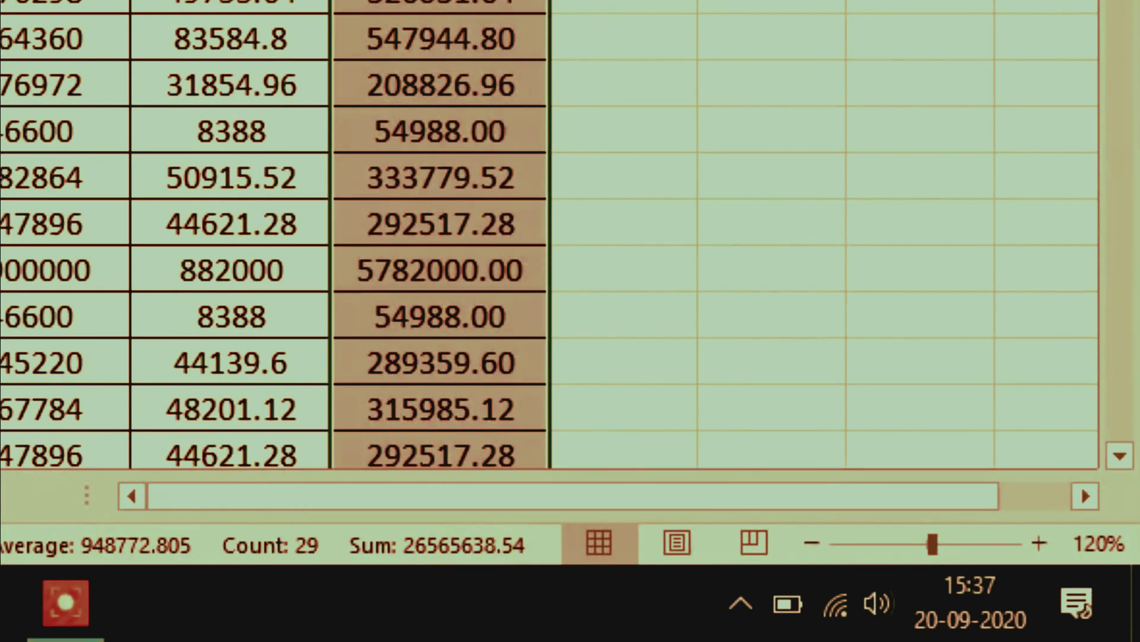
{"action": "left_click", "coordinate": [410, 487]}
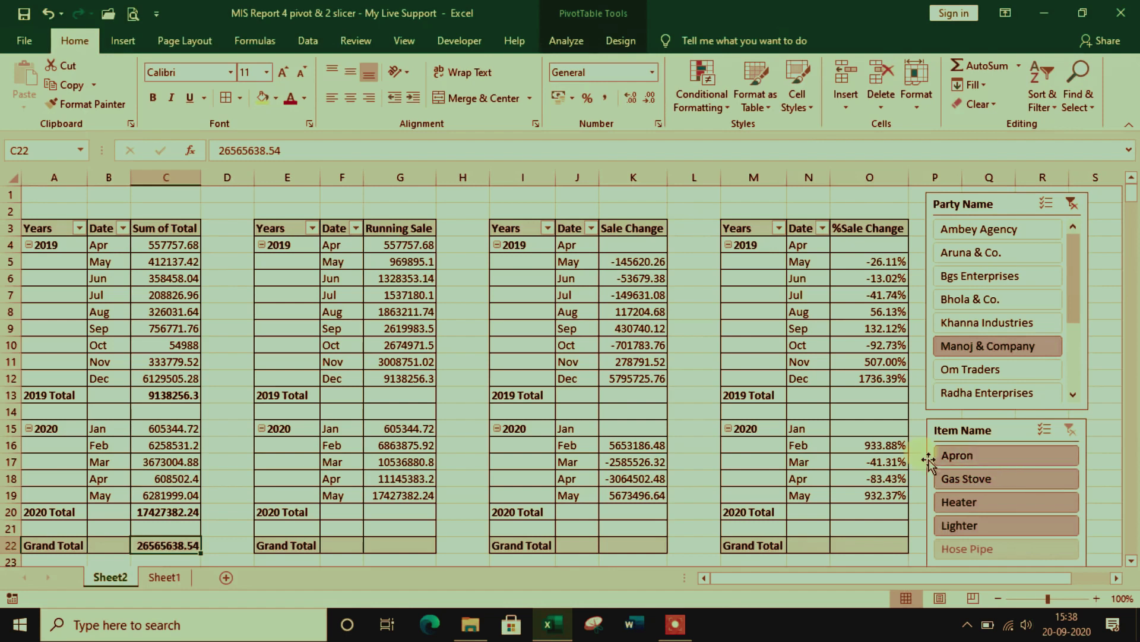
Step: With Manoj & Company selected, filter items to Apron, then to Apron plus Gas Stove
{"action": "left_click", "coordinate": [993, 462]}
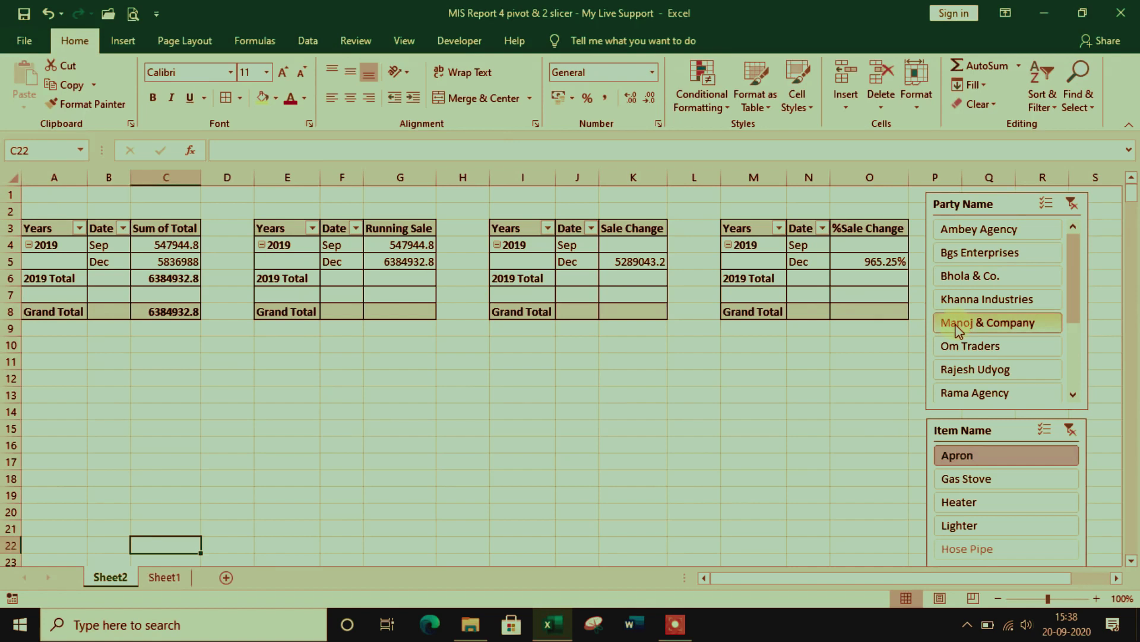
{"action": "left_click", "coordinate": [1018, 328]}
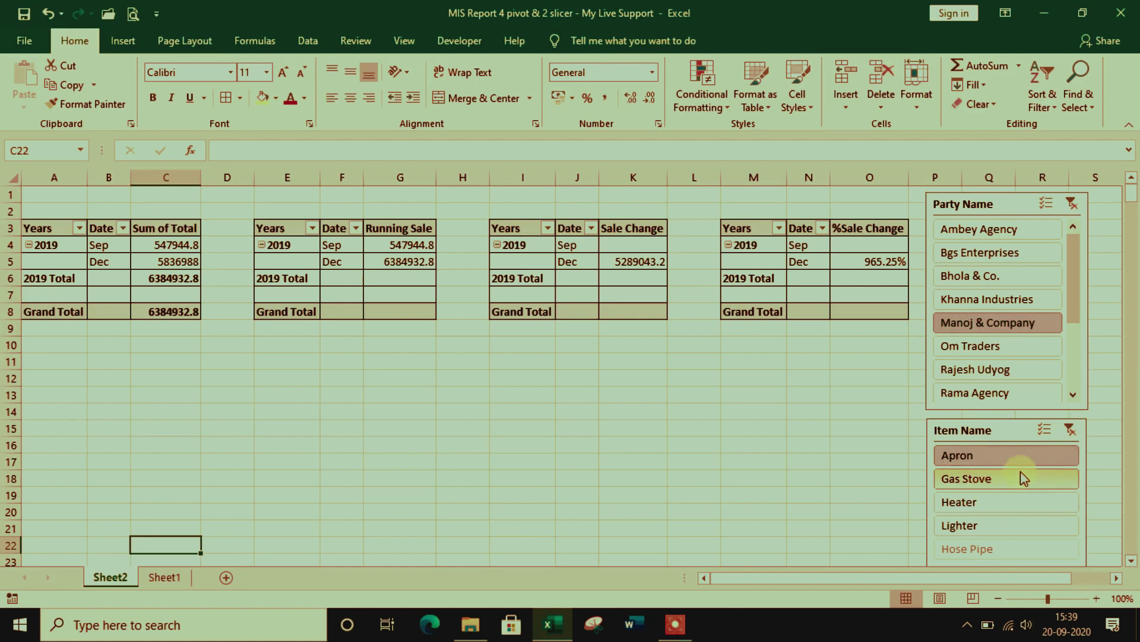
{"action": "left_click", "coordinate": [1010, 485]}
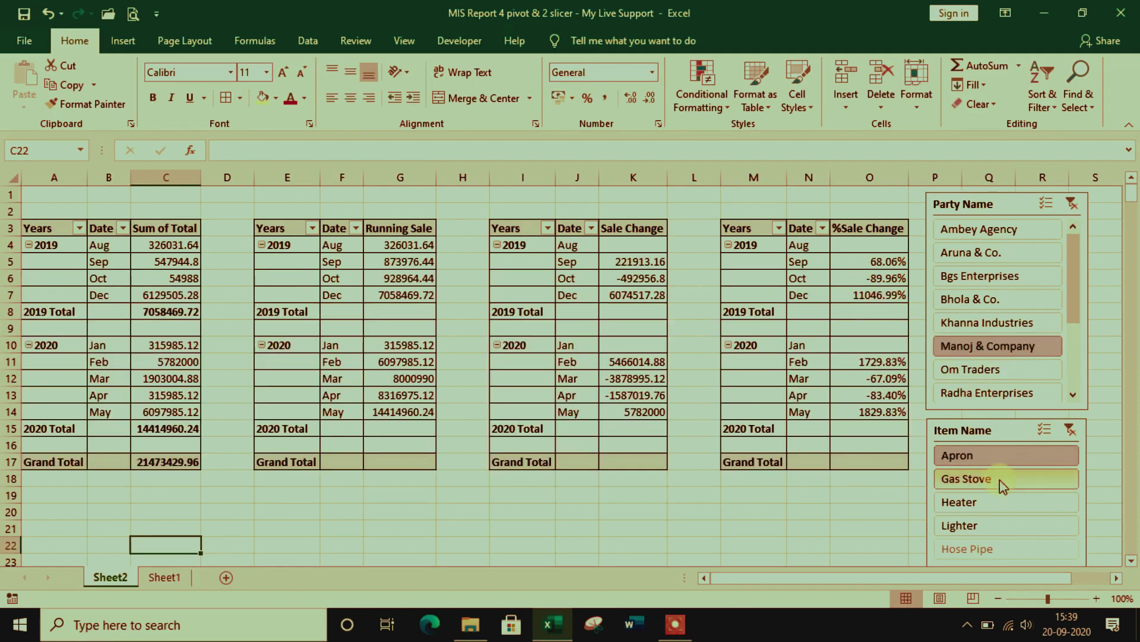
{"action": "left_click", "coordinate": [998, 463]}
{"action": "left_click", "coordinate": [1001, 482], "text": "ctrl"}
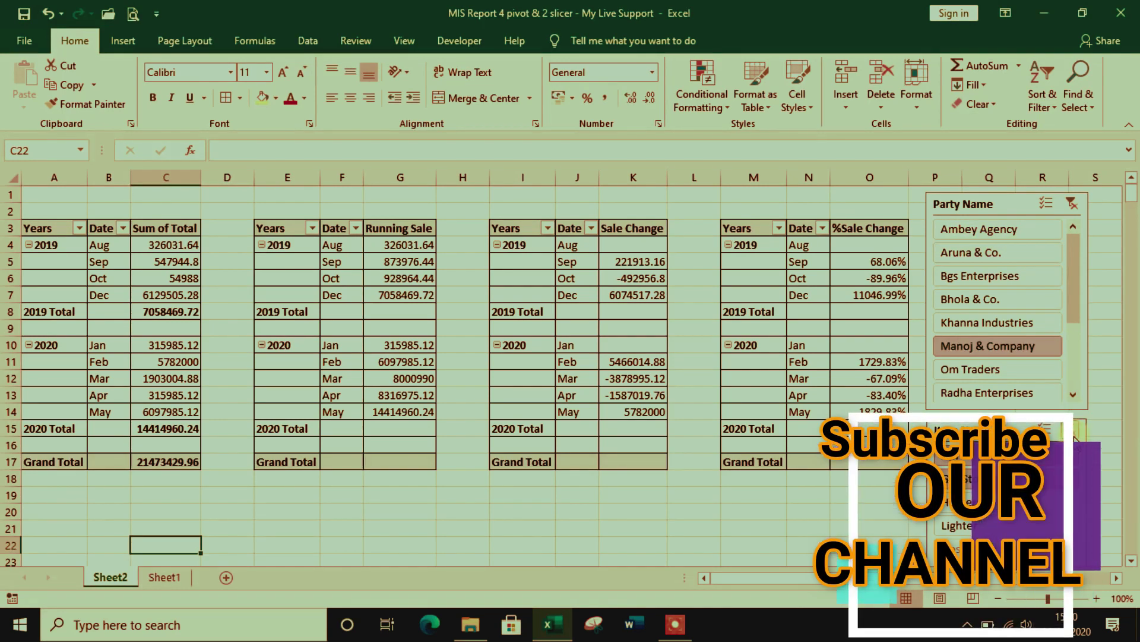
Step: Clear both slicers, then select Ambey Agency, Bhola & Co. and Khanna Industries in Party Name
{"action": "left_click", "coordinate": [1077, 204]}
{"action": "left_click", "coordinate": [1083, 205]}
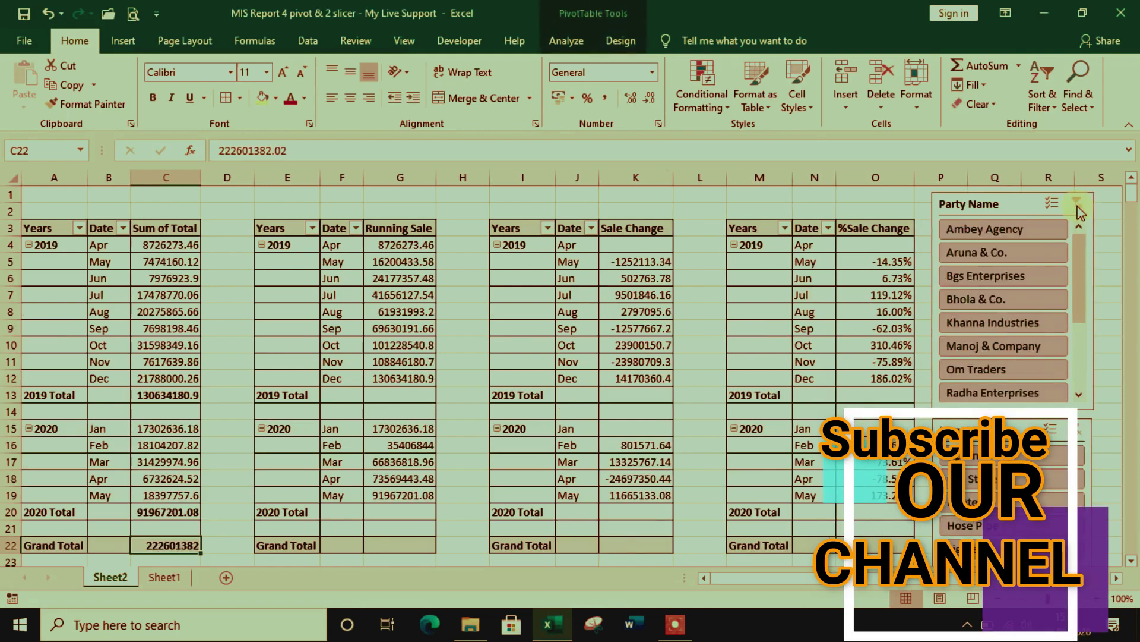
{"action": "left_click", "coordinate": [1029, 235]}
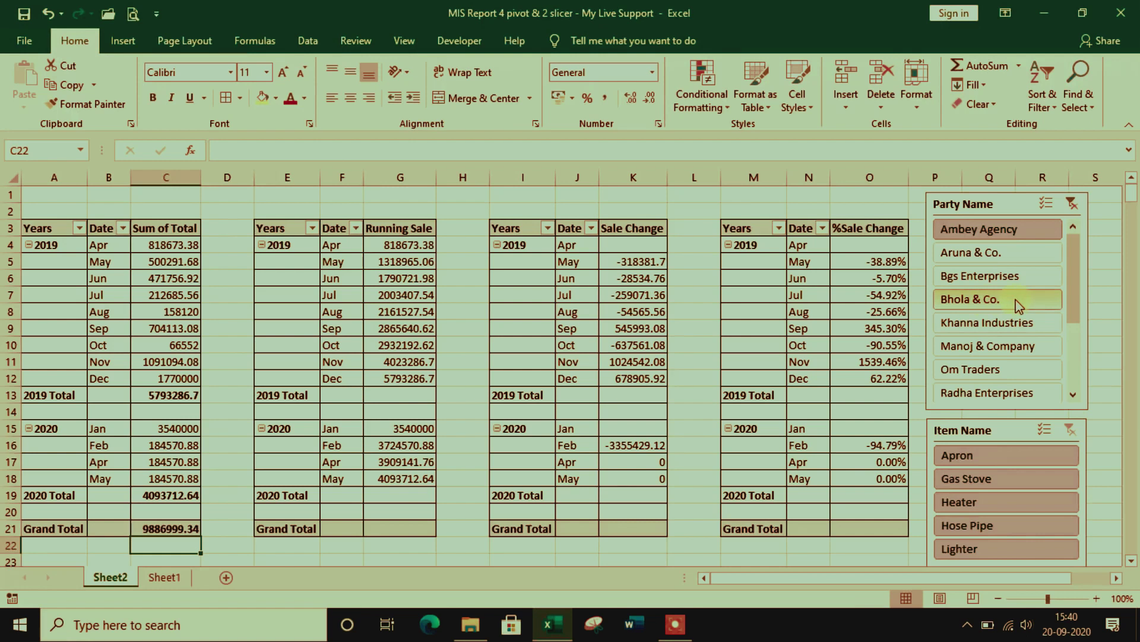
{"action": "left_click", "coordinate": [1019, 304], "text": "ctrl"}
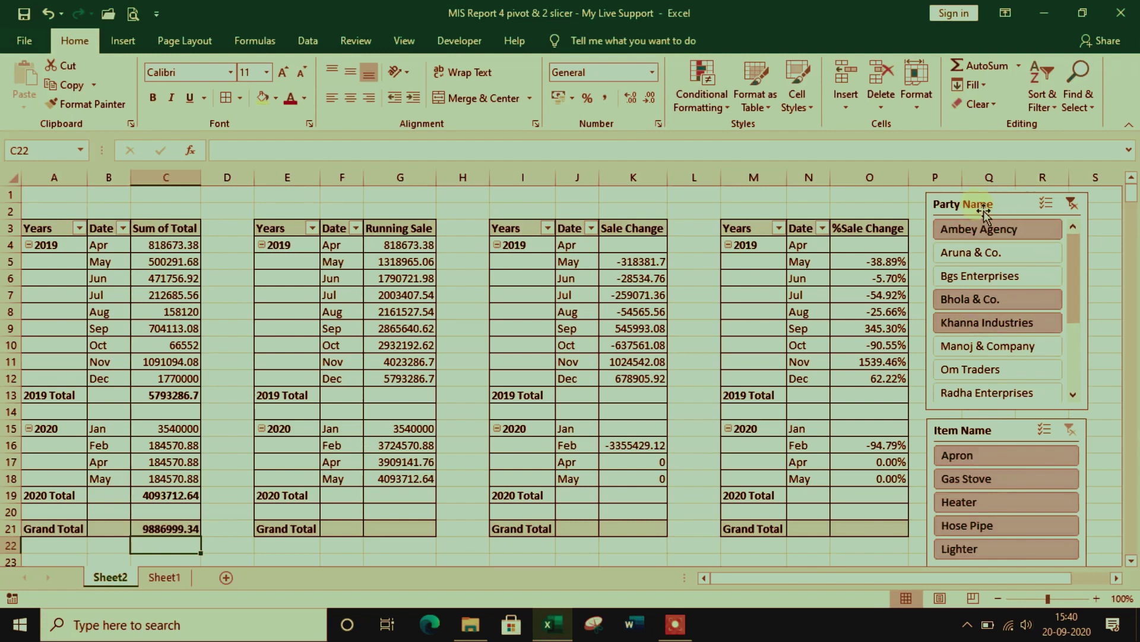
{"action": "left_click", "coordinate": [989, 327], "text": "ctrl"}
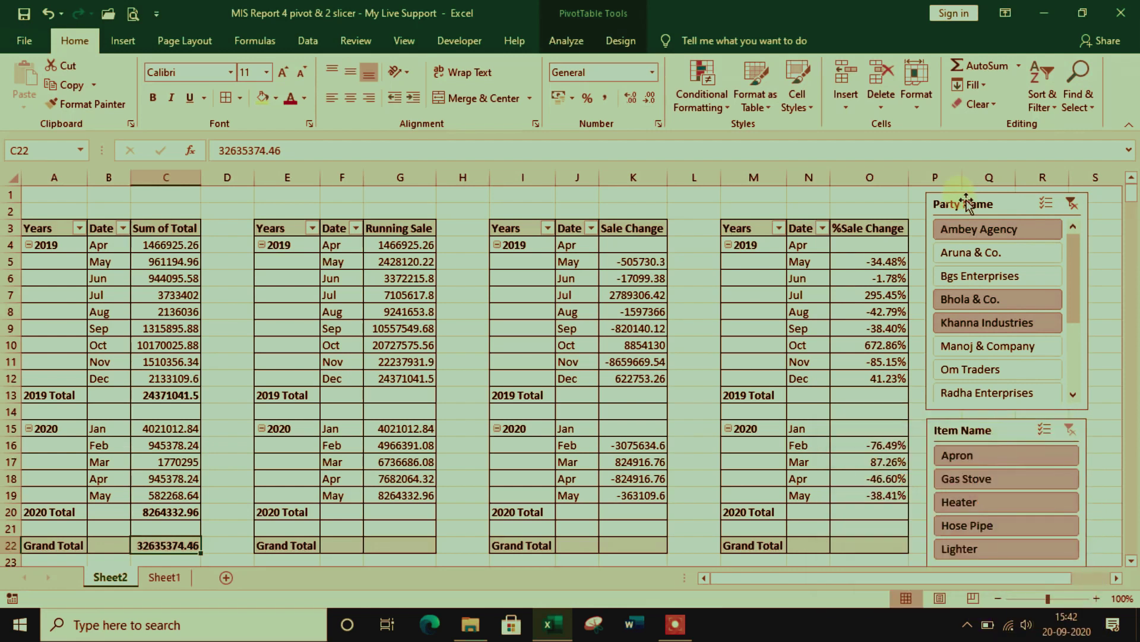
Step: Try each Item Name slicer item, then keep Apron, Gas Stove and Heater selected
{"action": "left_click", "coordinate": [990, 462]}
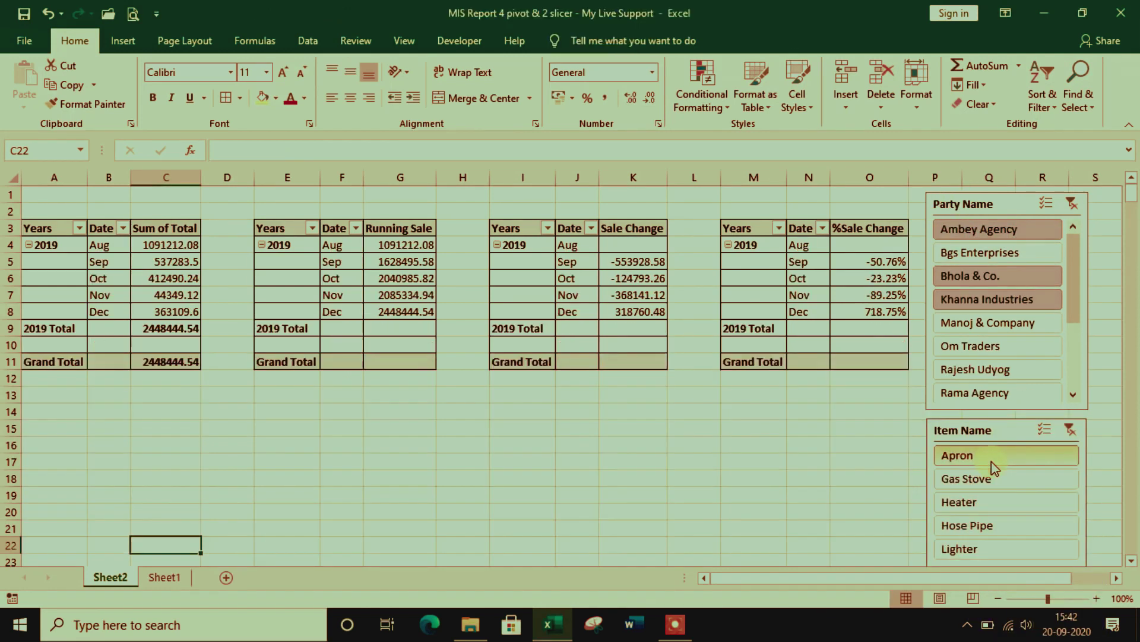
{"action": "left_click", "coordinate": [1003, 487]}
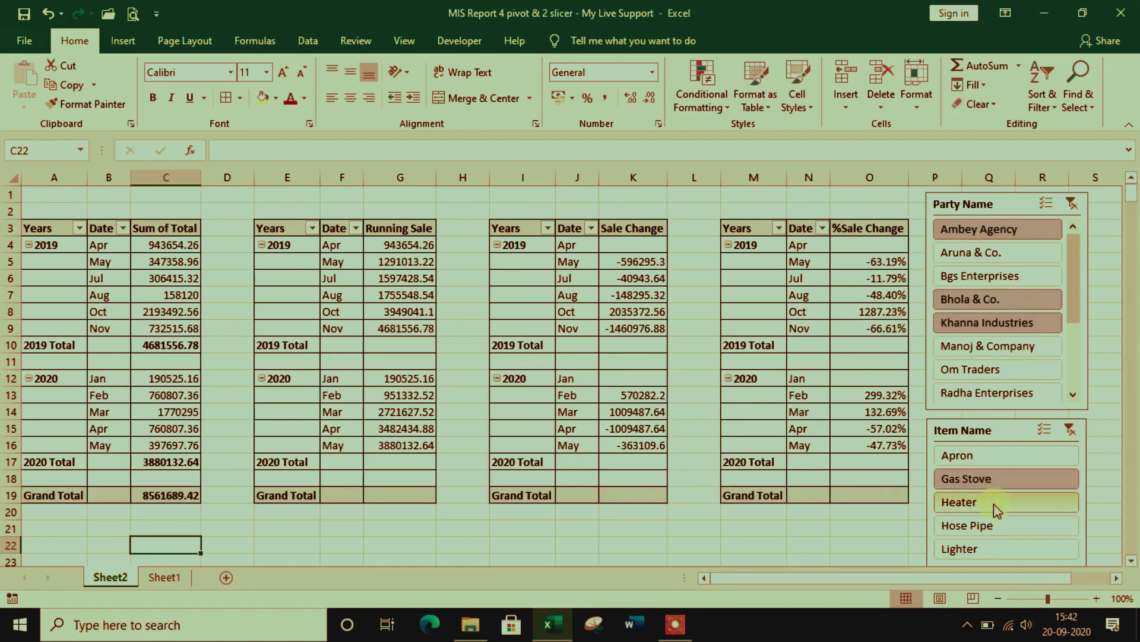
{"action": "left_click", "coordinate": [997, 508]}
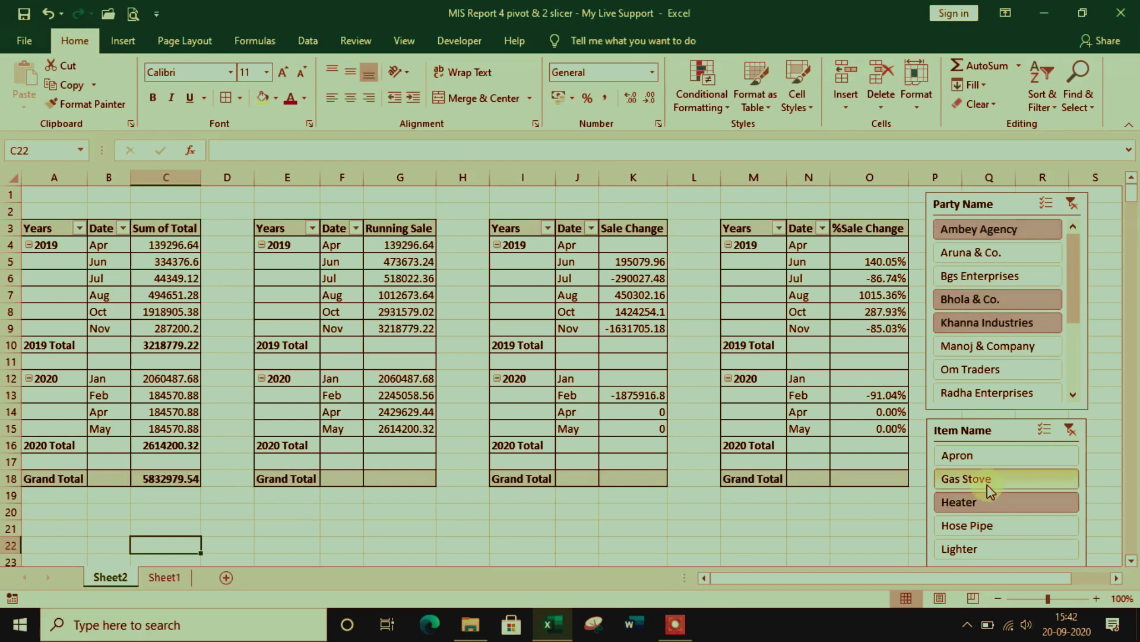
{"action": "left_click", "coordinate": [987, 483]}
{"action": "left_click", "coordinate": [987, 459]}
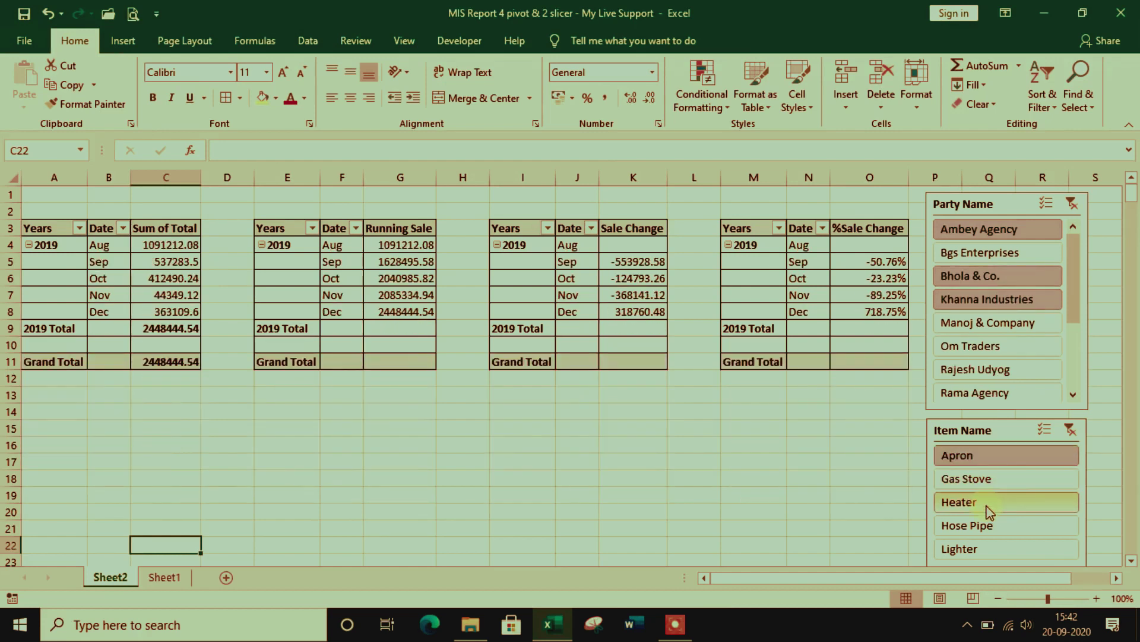
{"action": "left_click", "coordinate": [986, 502]}
{"action": "left_click", "coordinate": [985, 524]}
{"action": "left_click", "coordinate": [980, 547]}
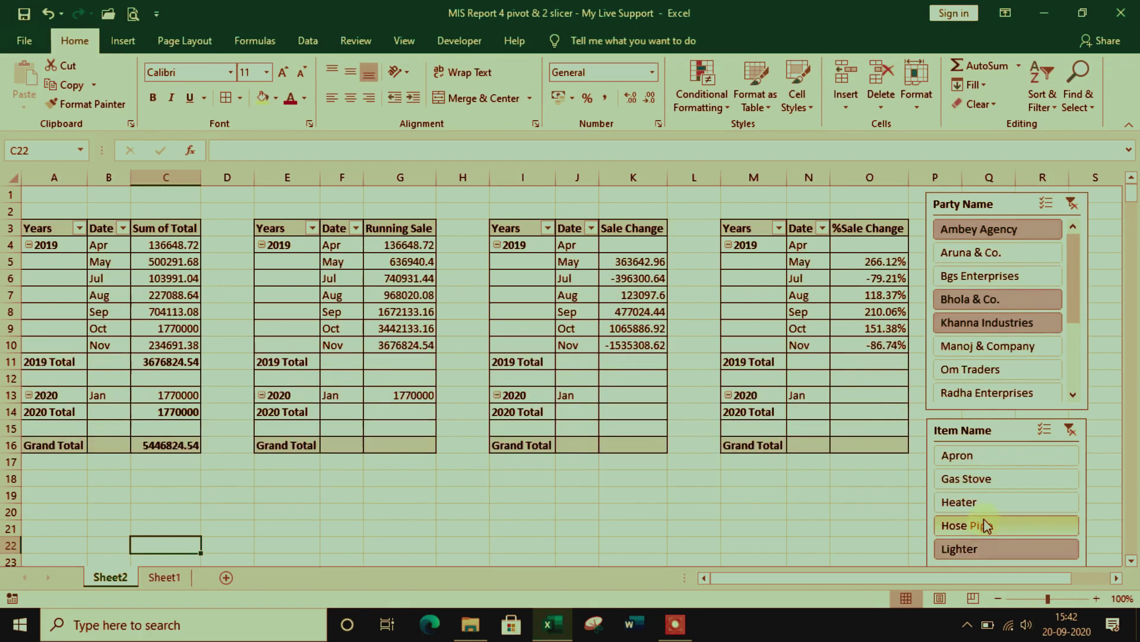
{"action": "left_click", "coordinate": [983, 481]}
{"action": "left_click", "coordinate": [977, 459]}
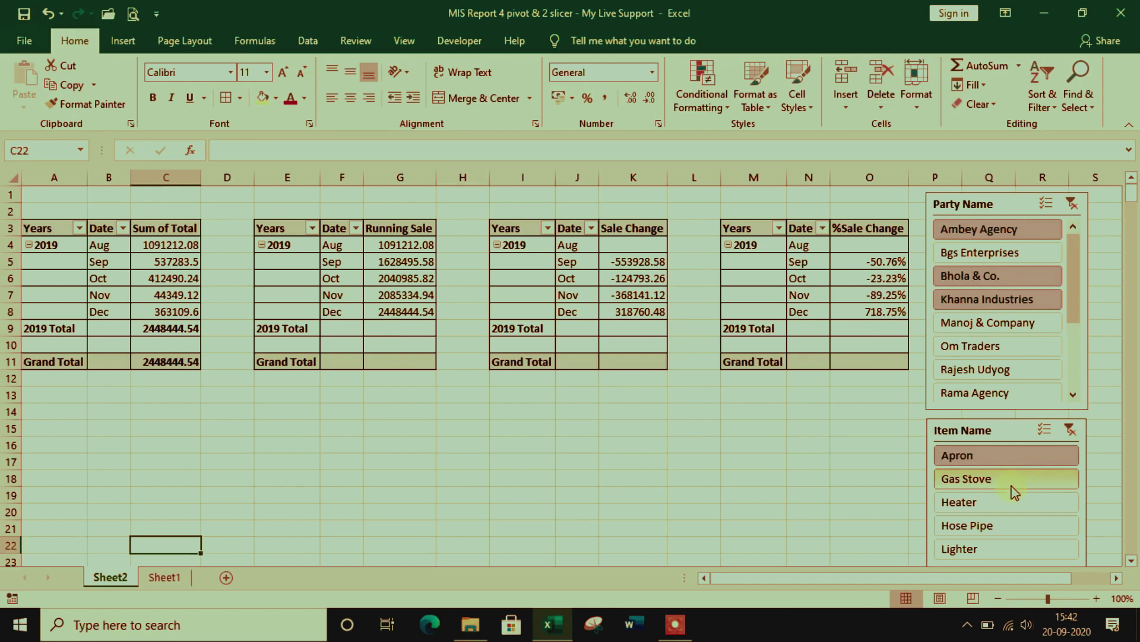
{"action": "left_click", "coordinate": [979, 510]}
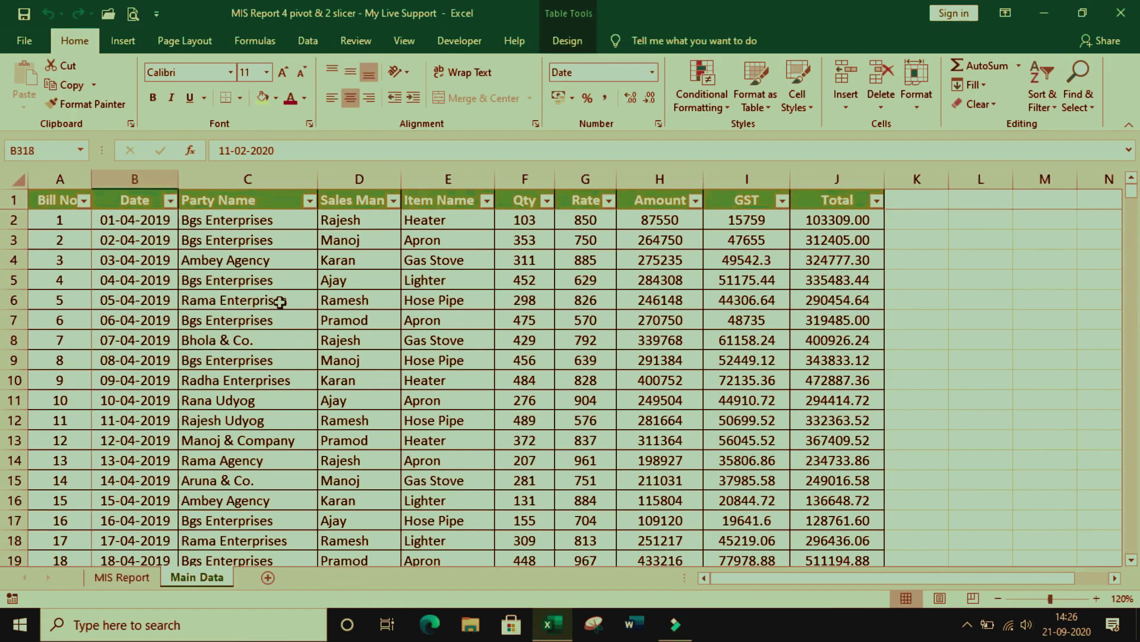
Step: Scroll to the newest Main Data rows, then switch to the MIS Report sheet
{"action": "scroll", "coordinate": [294, 356], "scroll_direction": "down", "scroll_amount": 4}
{"action": "scroll", "coordinate": [293, 387], "scroll_direction": "down", "scroll_amount": 20}
{"action": "scroll", "coordinate": [292, 389], "scroll_direction": "down", "scroll_amount": 17}
{"action": "scroll", "coordinate": [292, 389], "scroll_direction": "down", "scroll_amount": 20}
{"action": "scroll", "coordinate": [291, 388], "scroll_direction": "down", "scroll_amount": 3}
{"action": "scroll", "coordinate": [292, 388], "scroll_direction": "down", "scroll_amount": 20}
{"action": "scroll", "coordinate": [292, 388], "scroll_direction": "down", "scroll_amount": 17}
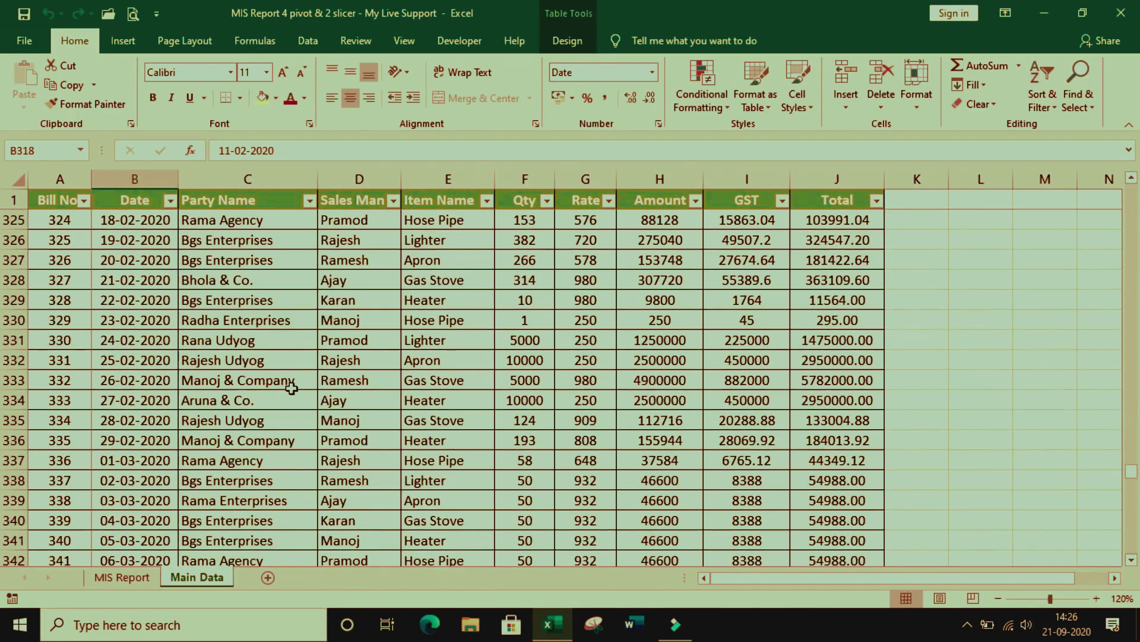
{"action": "scroll", "coordinate": [290, 388], "scroll_direction": "down", "scroll_amount": 11}
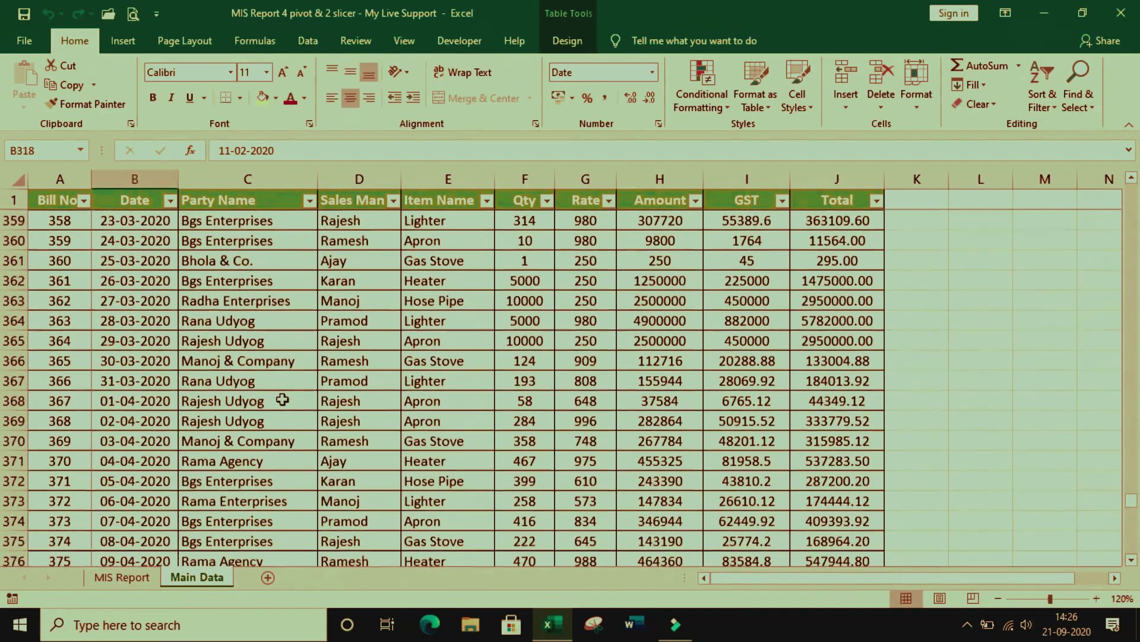
{"action": "left_click", "coordinate": [124, 577]}
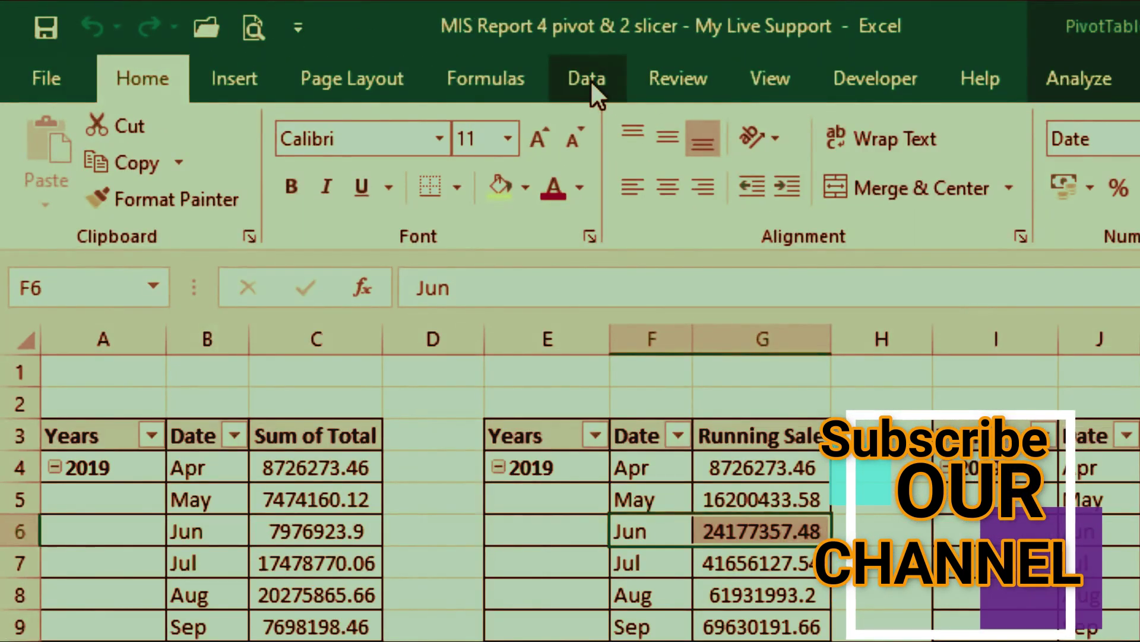
Step: Refresh every pivot table with the Data tab's Refresh All, then go to Dashboard
{"action": "left_click", "coordinate": [597, 83]}
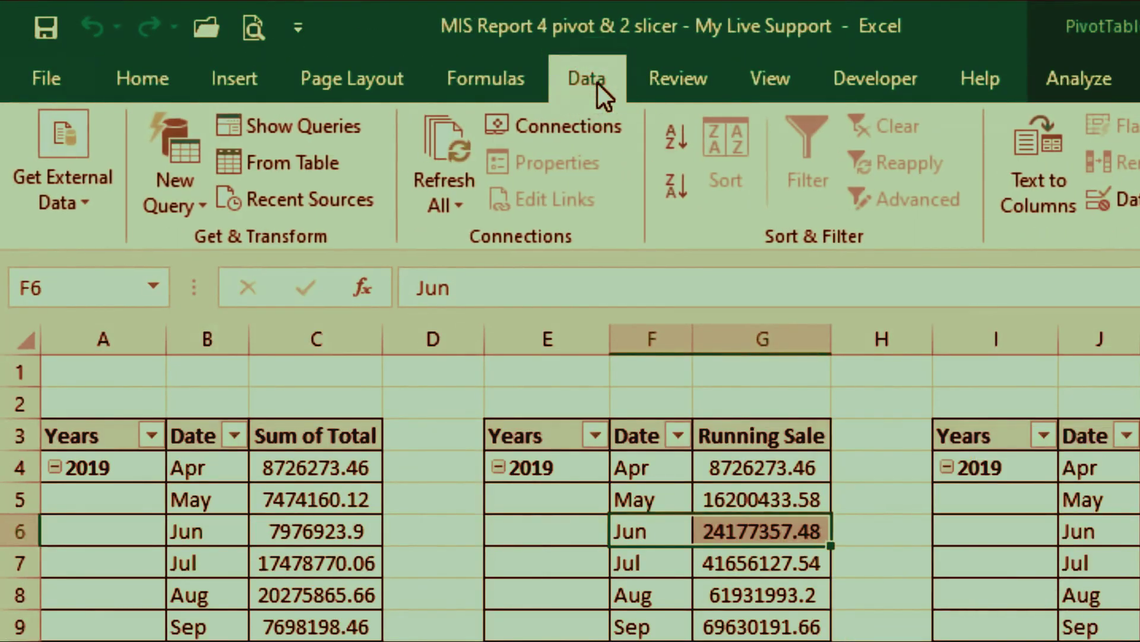
{"action": "left_click", "coordinate": [451, 203]}
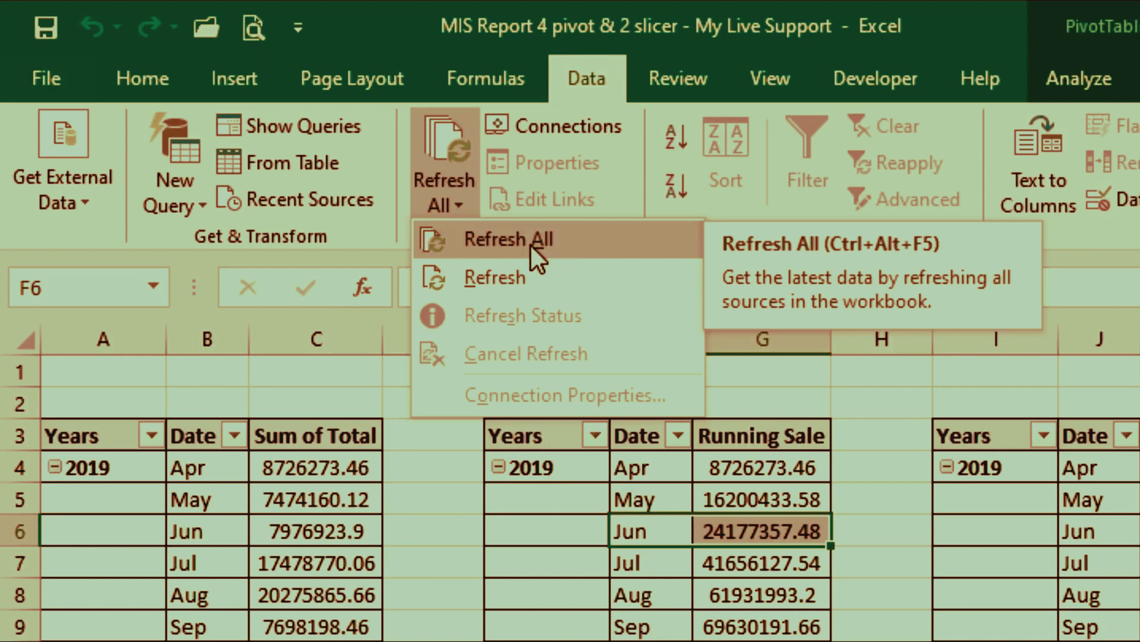
{"action": "left_click", "coordinate": [616, 239]}
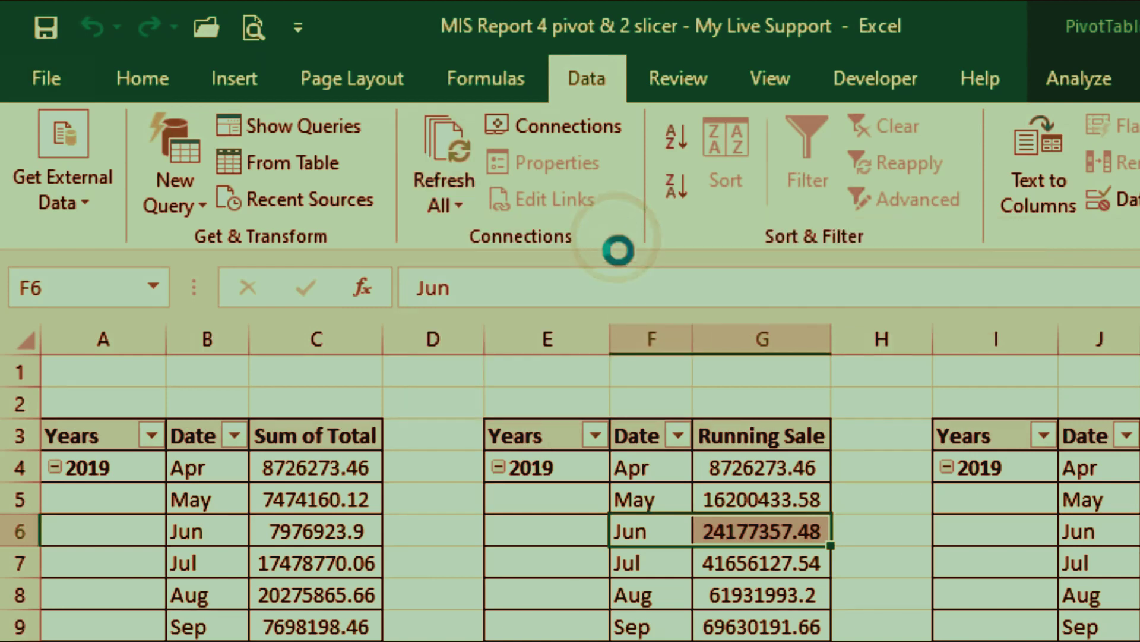
{"action": "left_click", "coordinate": [665, 534]}
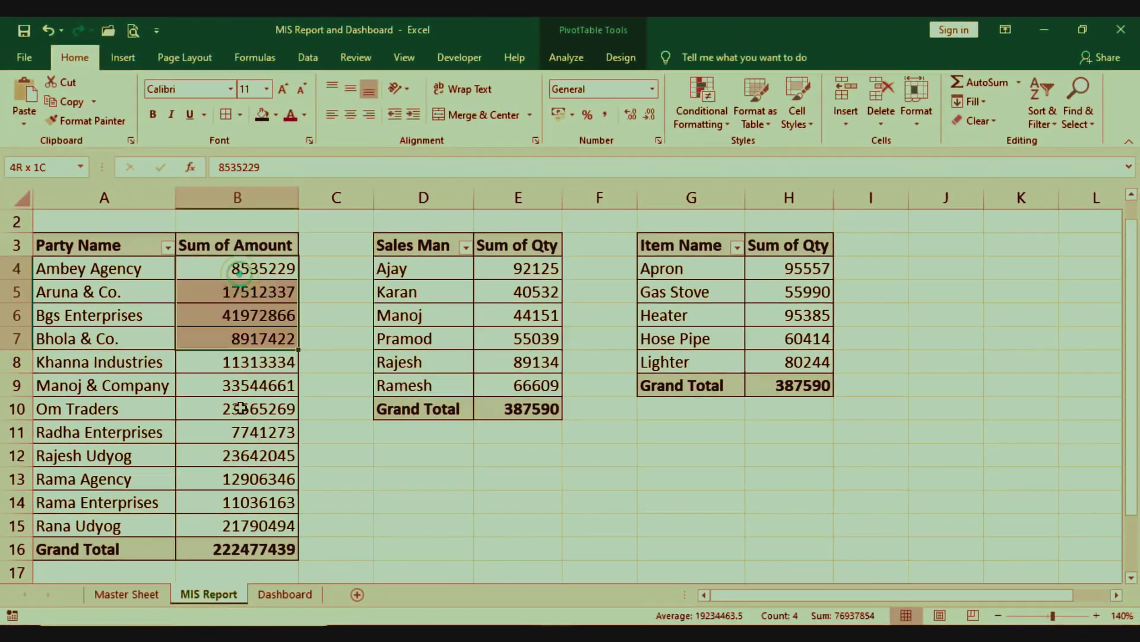
Step: Filter Party Name to Ambey Agency, Bhola & Co., Om Traders and Rama Agency, then view MIS Report
{"action": "left_click", "coordinate": [271, 596]}
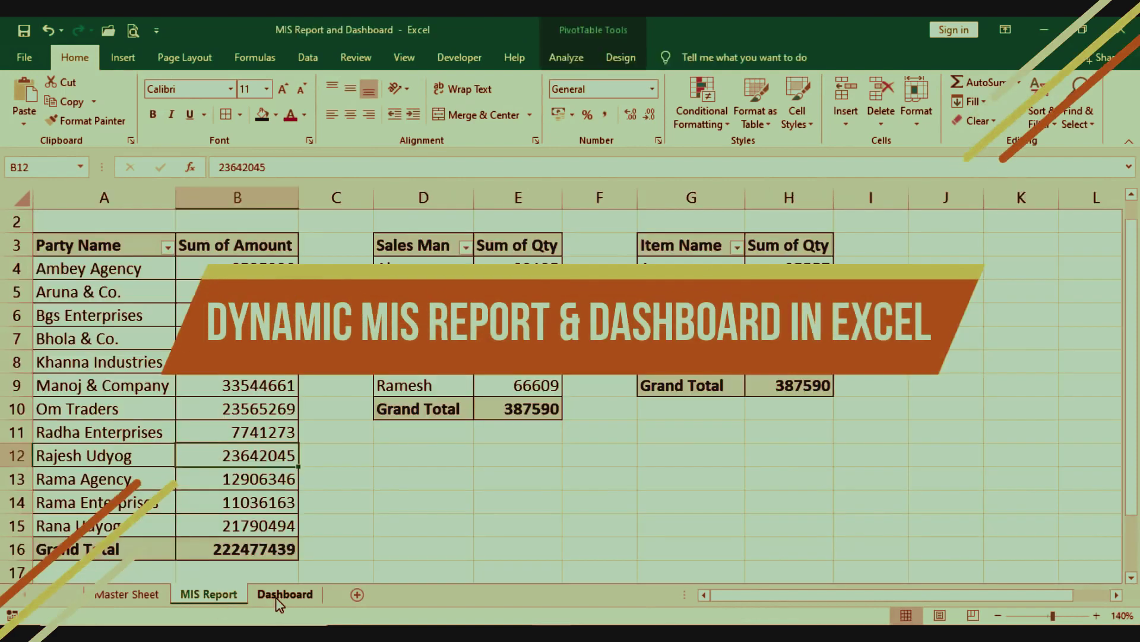
{"action": "left_click", "coordinate": [276, 598]}
{"action": "left_click", "coordinate": [280, 599]}
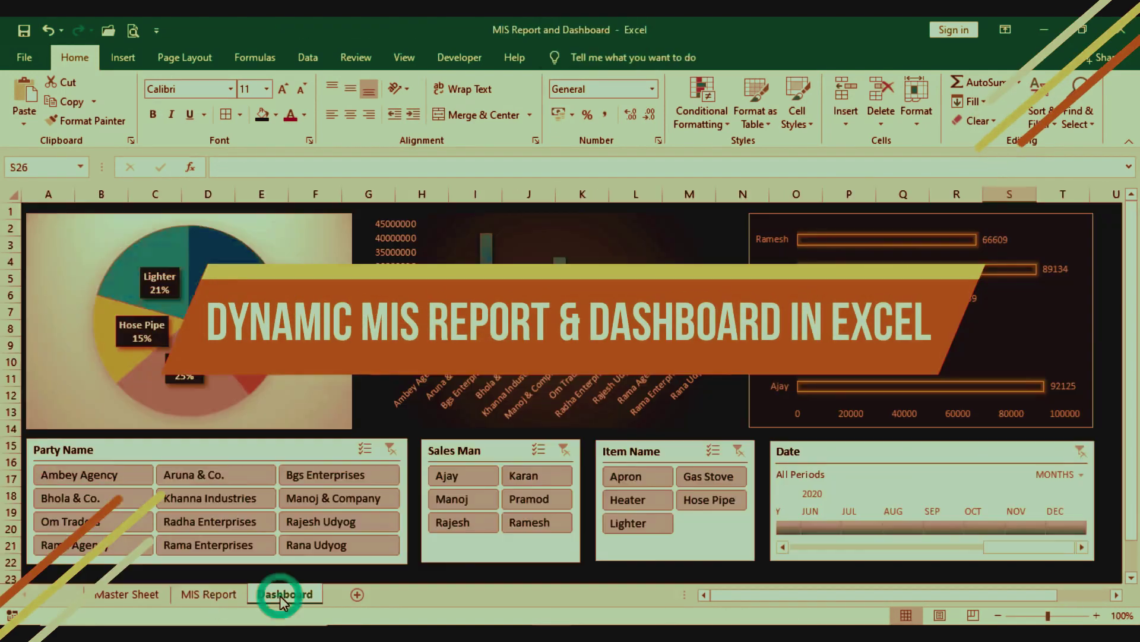
{"action": "left_click", "coordinate": [119, 475]}
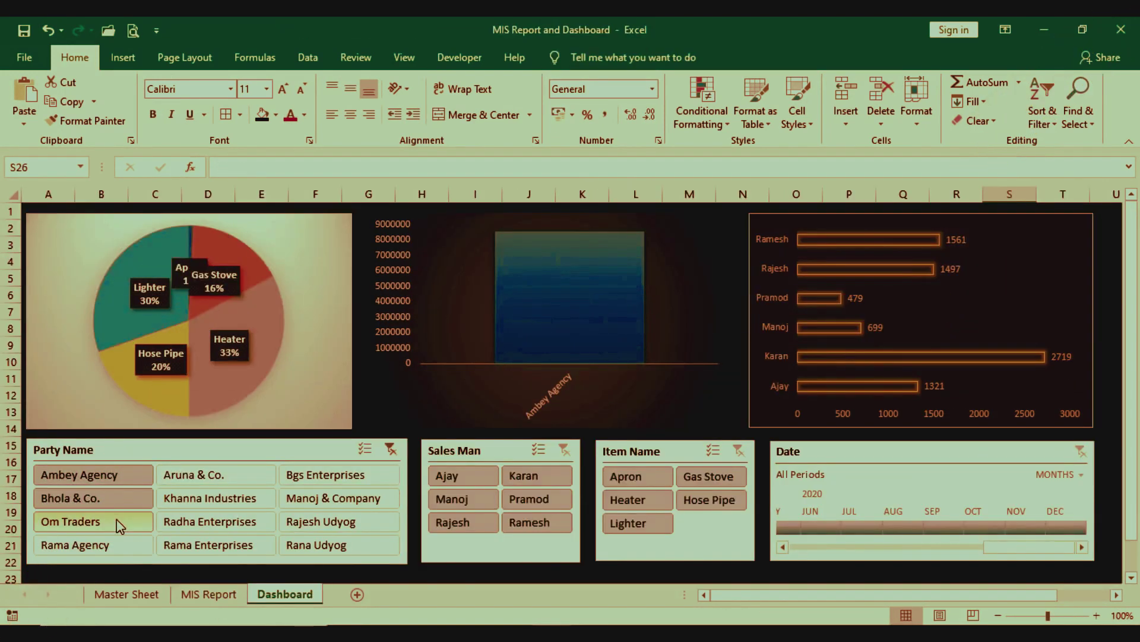
{"action": "left_click_drag", "start_coordinate": [115, 543], "coordinate": [139, 478]}
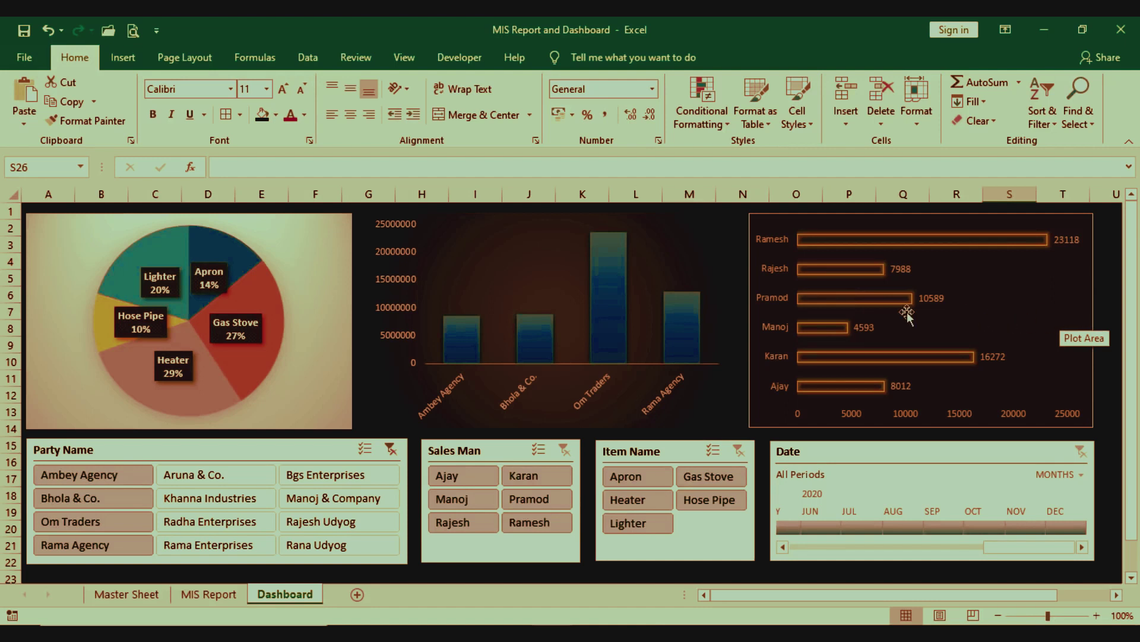
{"action": "left_click", "coordinate": [229, 594]}
Step: Check the last data row of the source table, then return to MIS Report
{"action": "left_click_drag", "start_coordinate": [104, 269], "coordinate": [107, 337]}
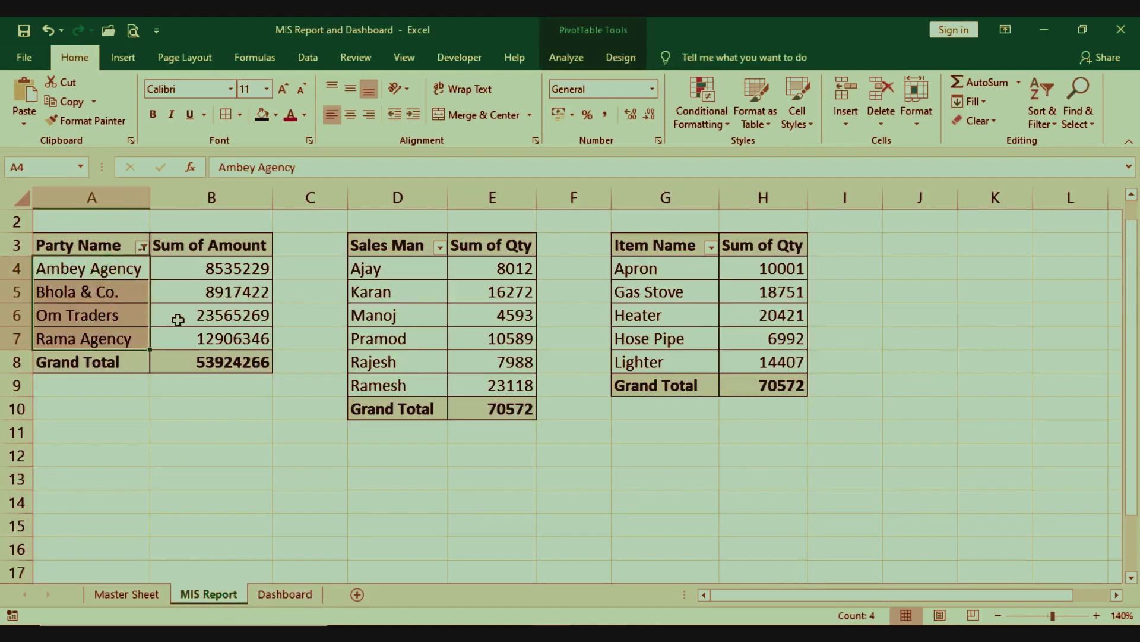
{"action": "key", "text": "ctrl+Page_Up"}
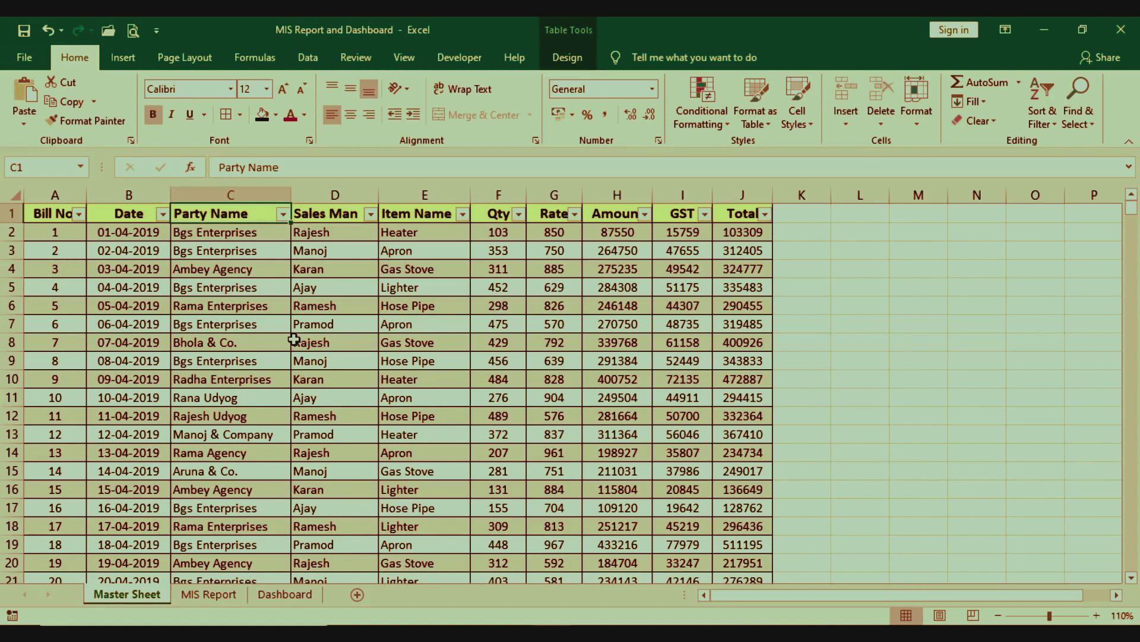
{"action": "key", "text": "ctrl+Down"}
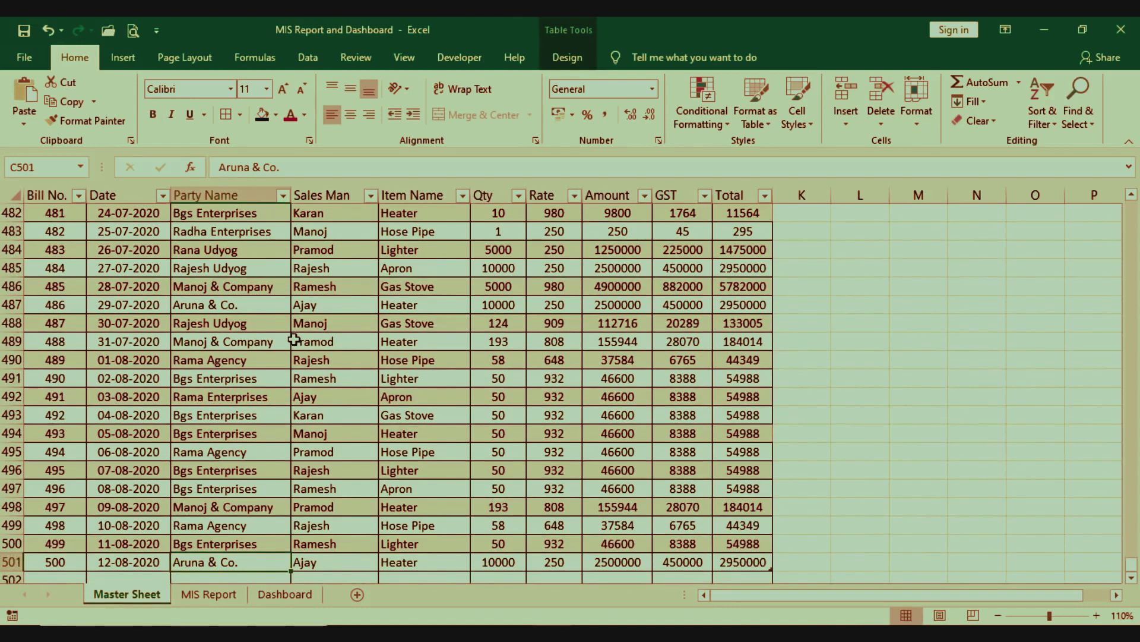
{"action": "scroll", "coordinate": [293, 340], "scroll_direction": "up", "scroll_amount": 20}
{"action": "scroll", "coordinate": [293, 340], "scroll_direction": "up", "scroll_amount": 5}
{"action": "scroll", "coordinate": [294, 339], "scroll_direction": "up", "scroll_amount": 9}
{"action": "left_click", "coordinate": [195, 600]}
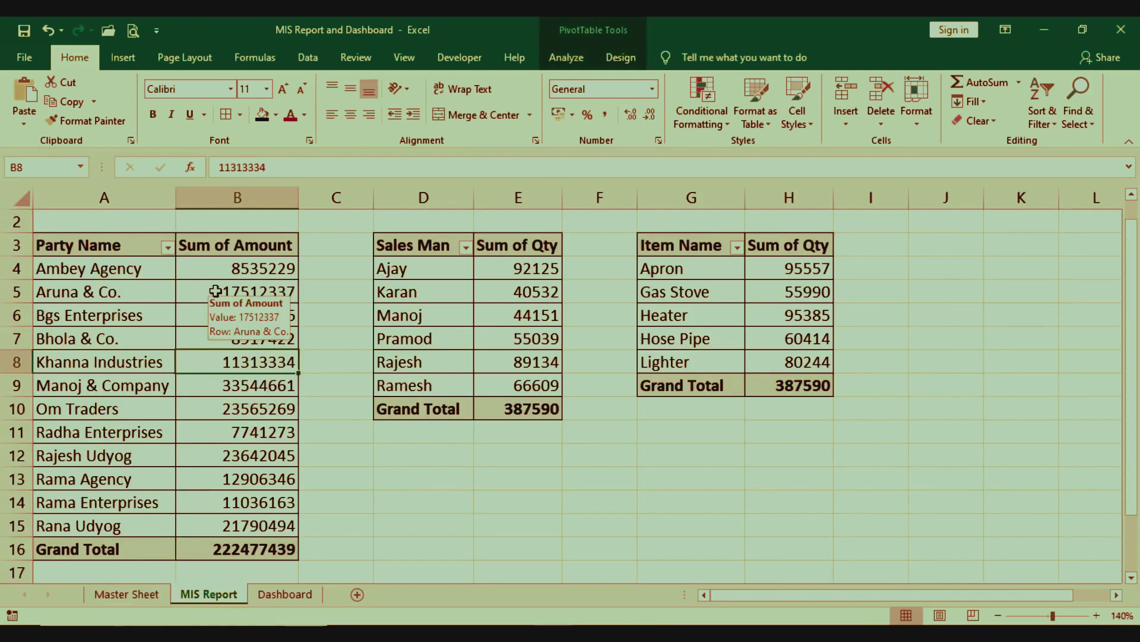
Step: Compare the MIS Report party amounts B4:B15 against the Dashboard charts, ending on MIS Report
{"action": "left_click", "coordinate": [282, 596]}
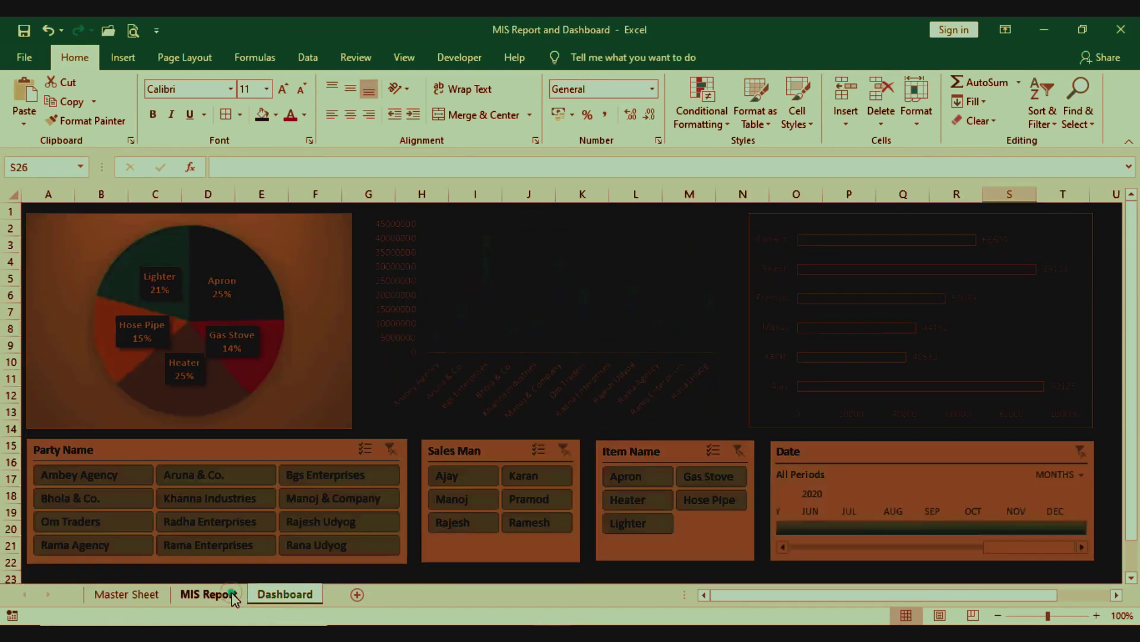
{"action": "left_click", "coordinate": [235, 595]}
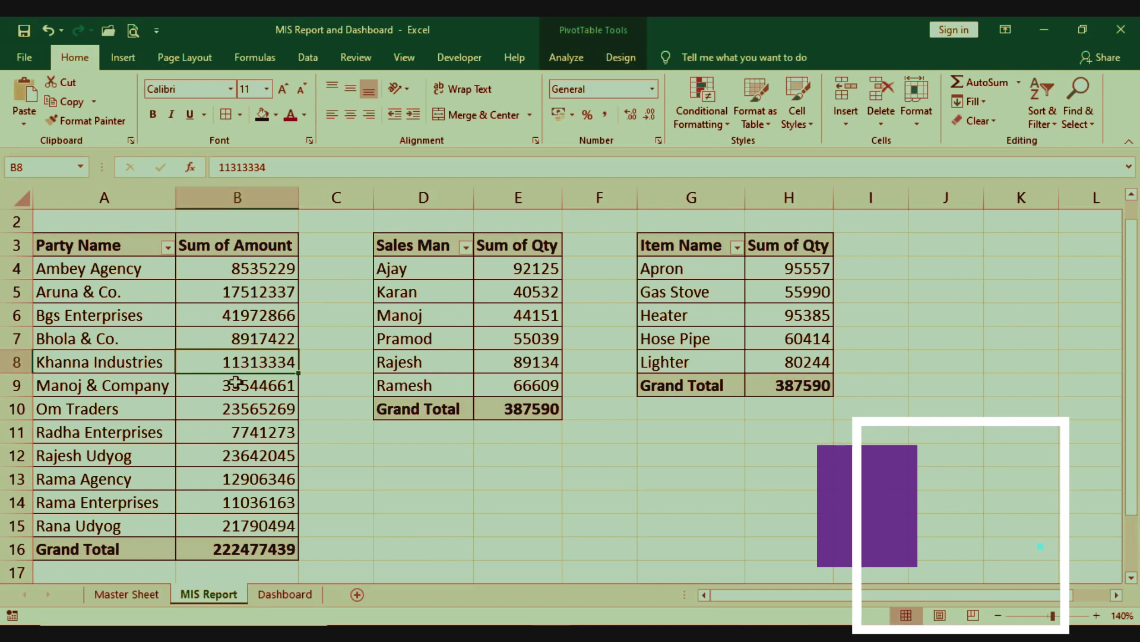
{"action": "left_click_drag", "start_coordinate": [239, 275], "coordinate": [238, 526]}
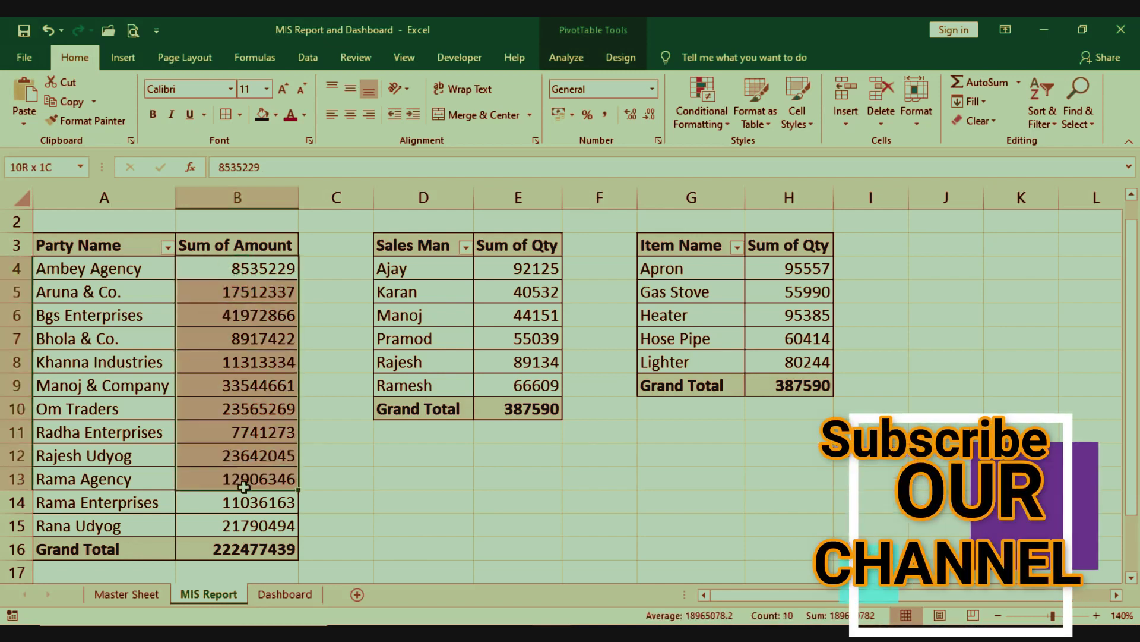
{"action": "left_click", "coordinate": [244, 458]}
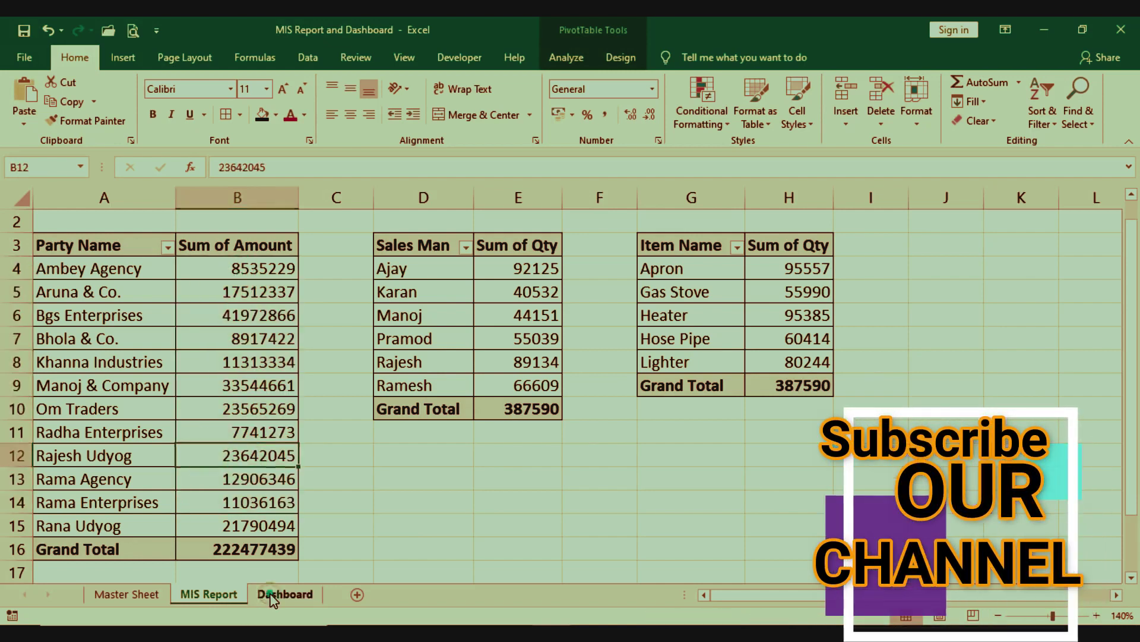
{"action": "left_click", "coordinate": [270, 596]}
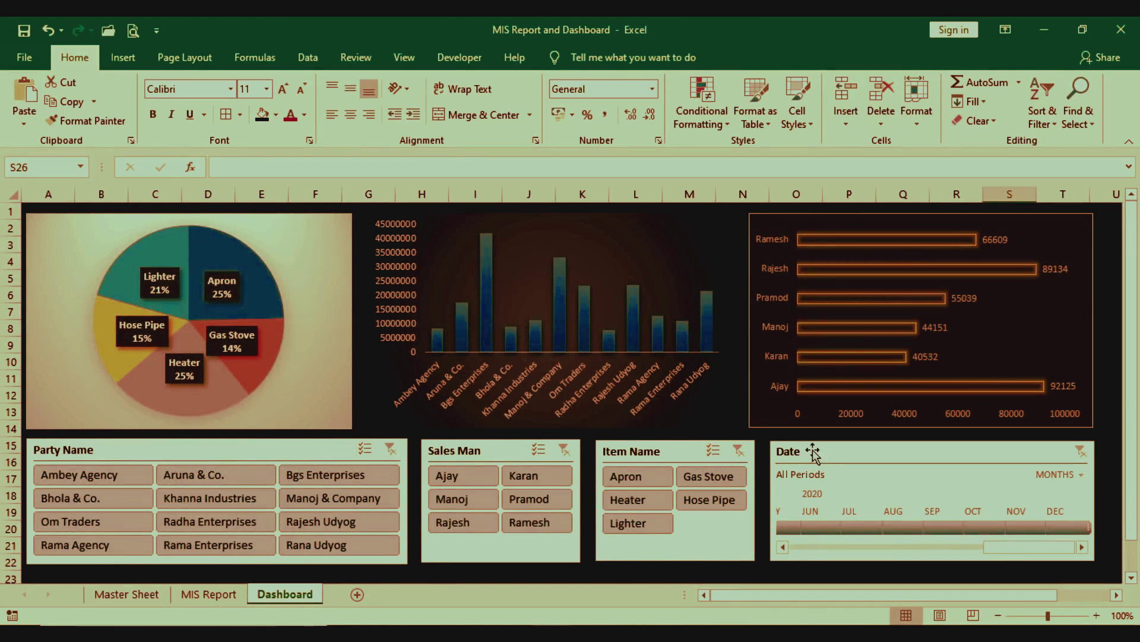
{"action": "left_click", "coordinate": [209, 594]}
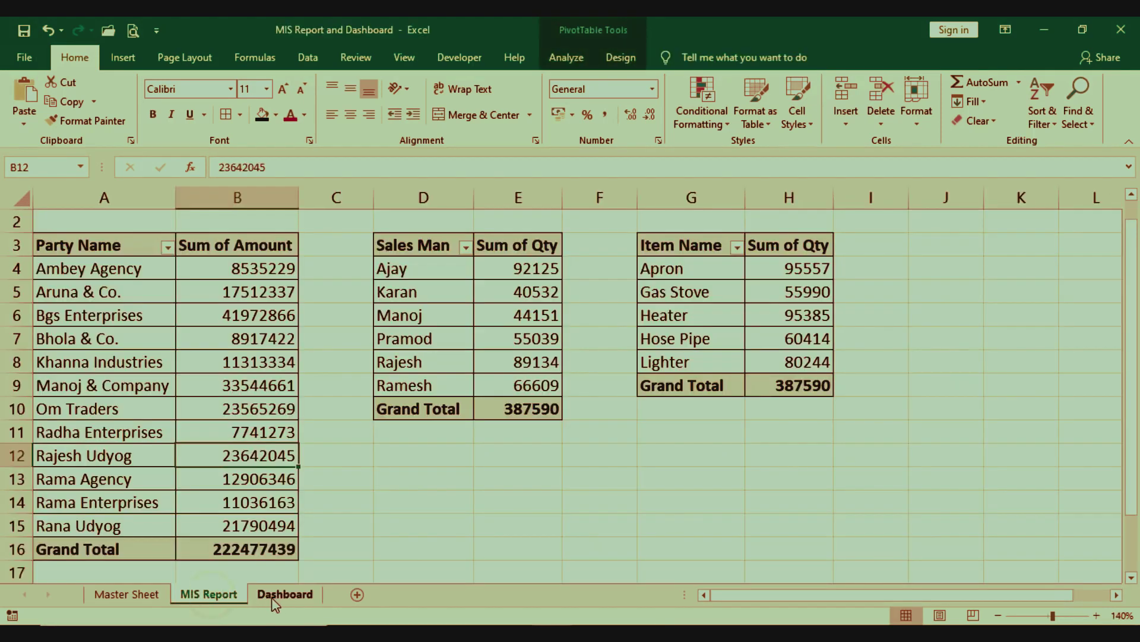
{"action": "left_click", "coordinate": [279, 596]}
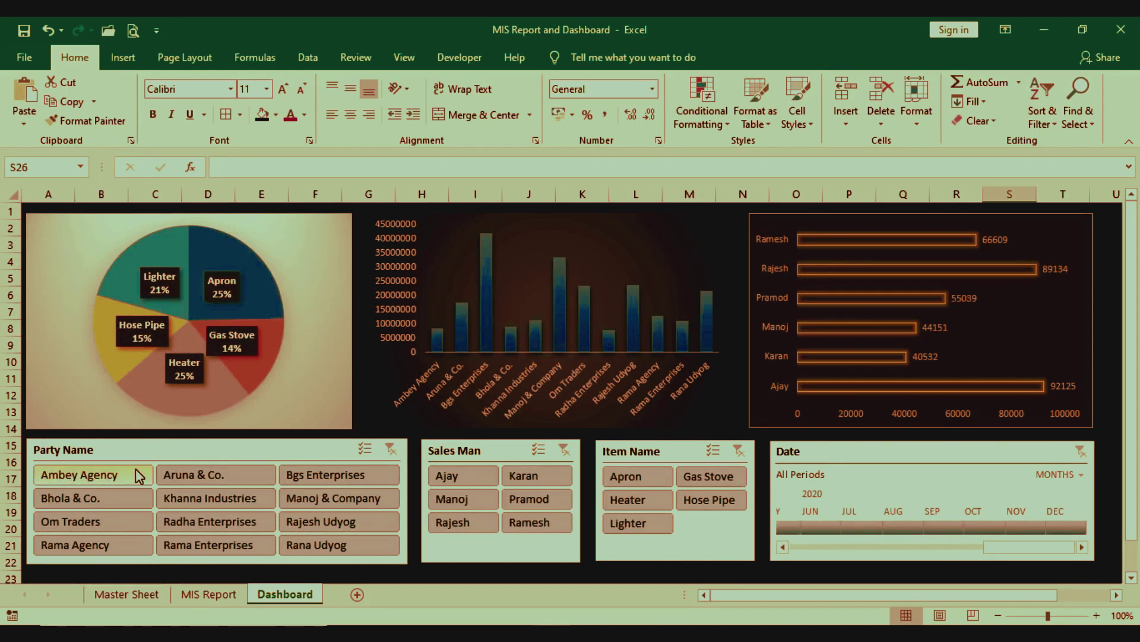
{"action": "left_click", "coordinate": [213, 595]}
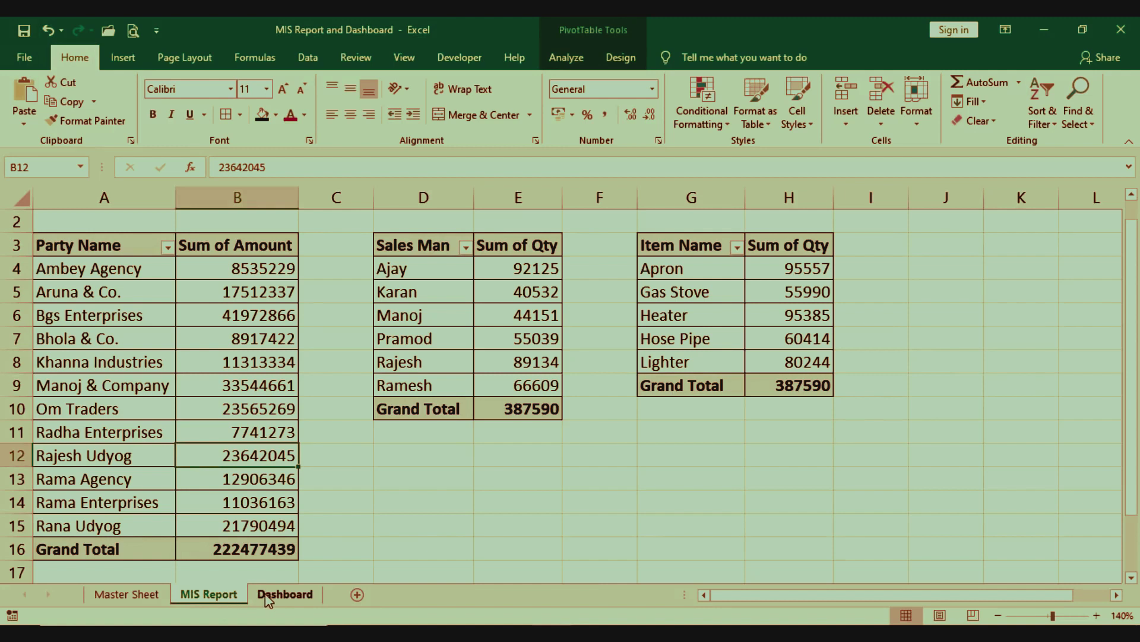
Step: Filter the Dashboard Party Name slicer to Ambey Agency, Bhola & Co., Om Traders and Rama Agency
{"action": "left_click", "coordinate": [284, 598]}
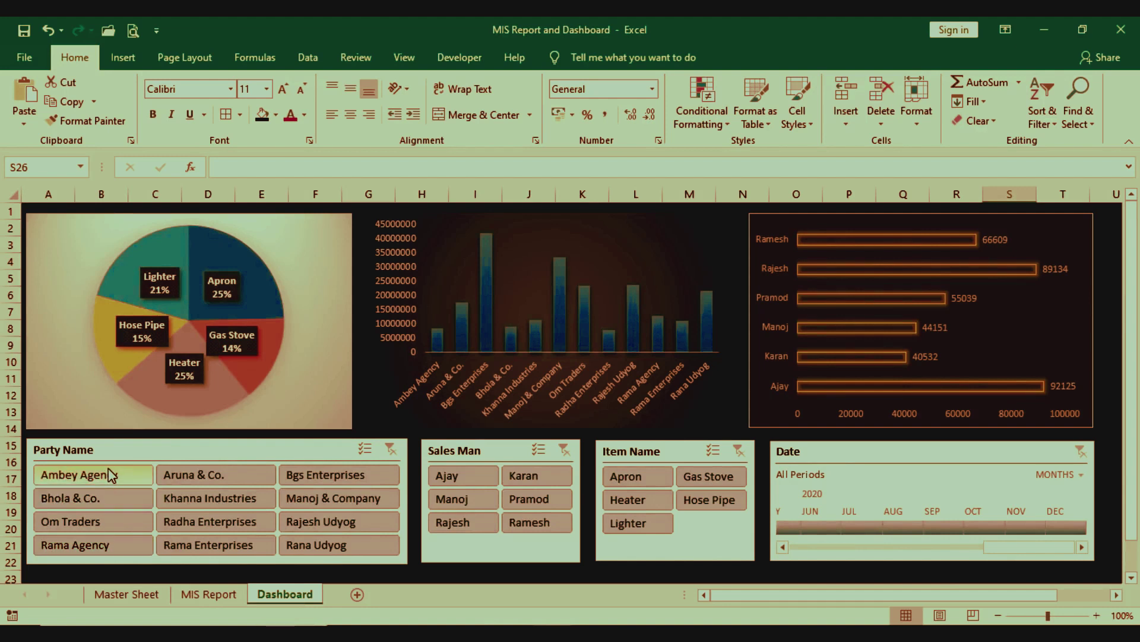
{"action": "left_click", "coordinate": [128, 481]}
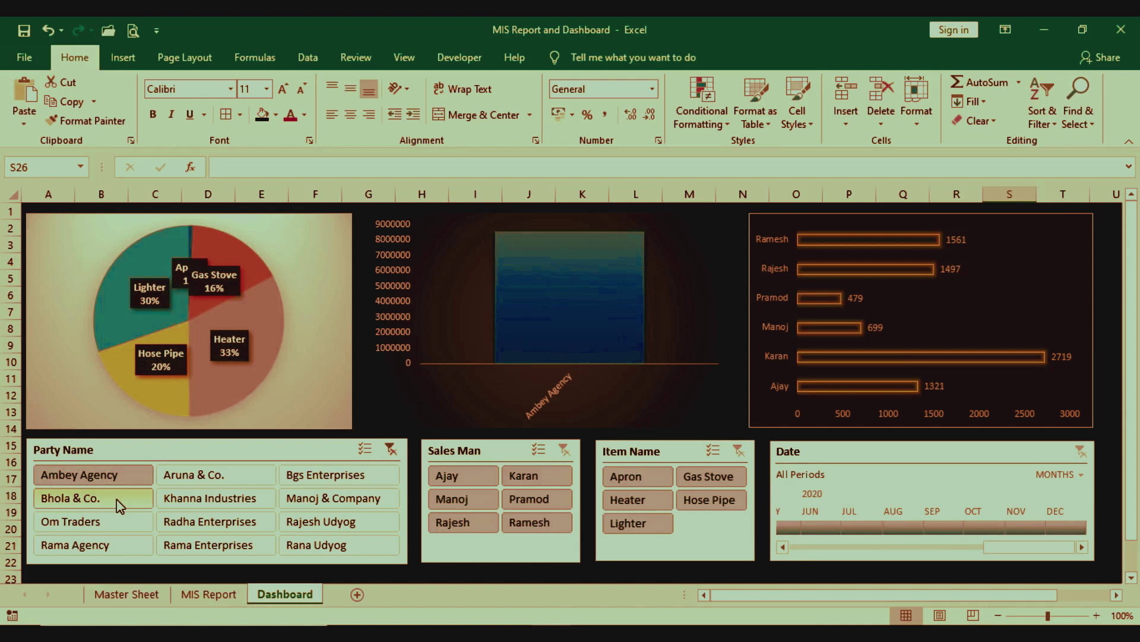
{"action": "left_click", "coordinate": [118, 500], "text": "ctrl"}
{"action": "left_click", "coordinate": [119, 522], "text": "ctrl"}
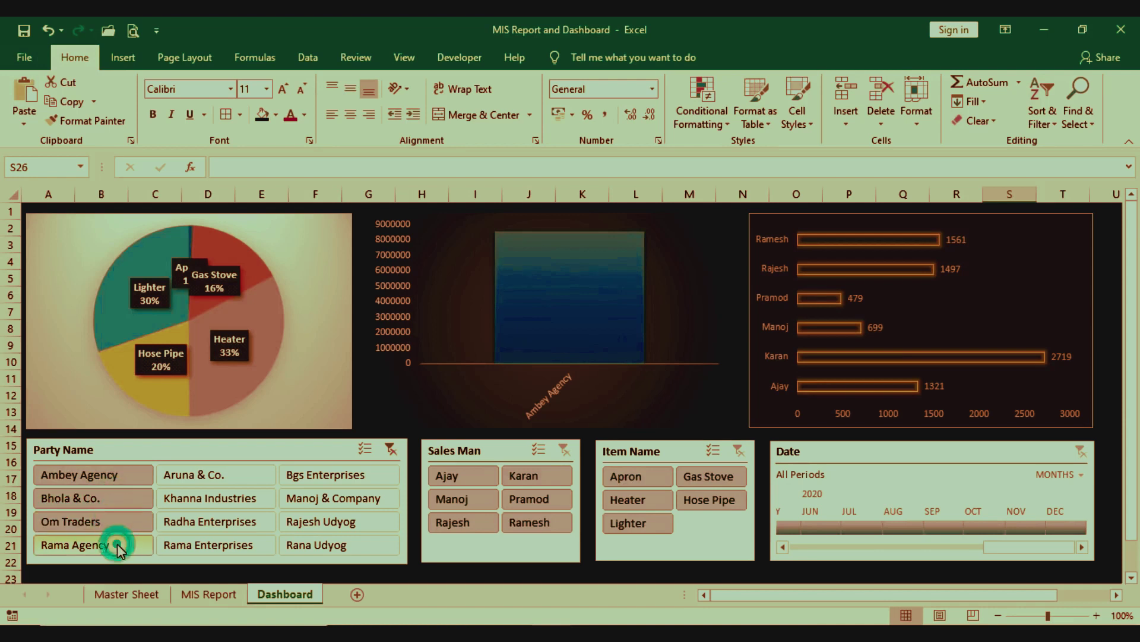
{"action": "left_click", "coordinate": [116, 544], "text": "ctrl"}
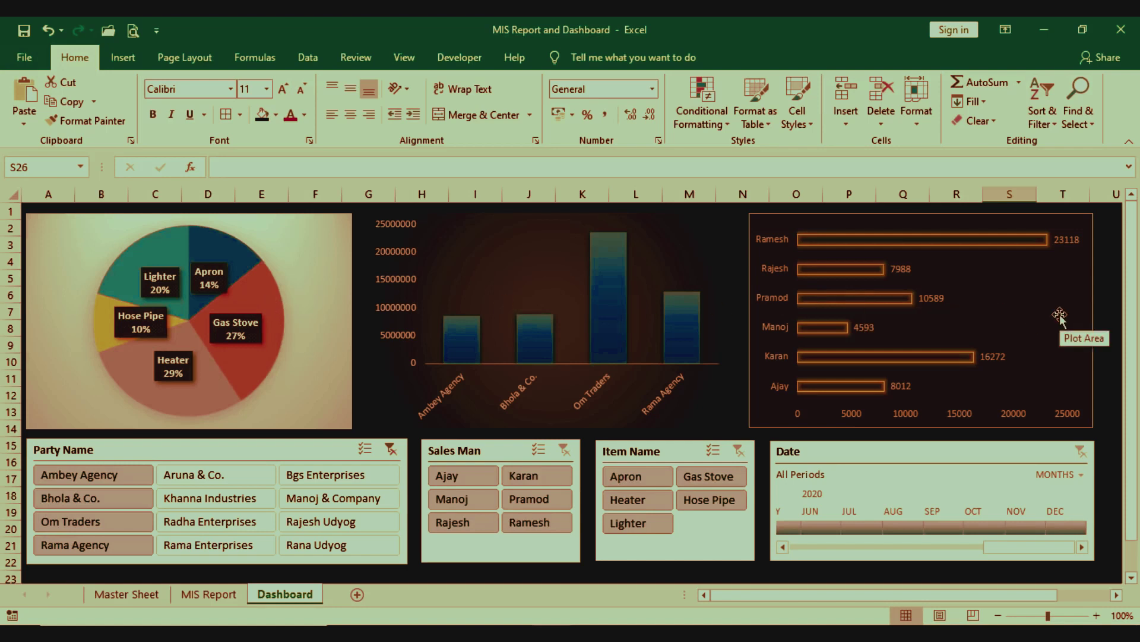
Step: Review the four parties' filtered pivot totals on MIS Report, then clear the party filter
{"action": "left_click", "coordinate": [226, 597]}
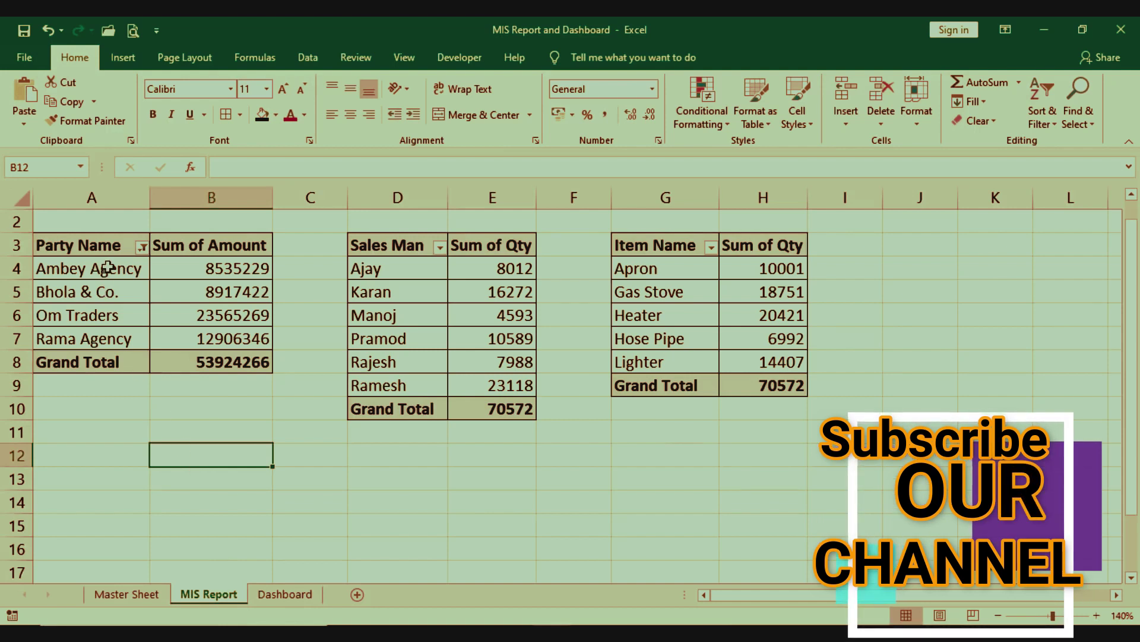
{"action": "left_click_drag", "start_coordinate": [108, 267], "coordinate": [108, 338]}
{"action": "left_click_drag", "start_coordinate": [232, 267], "coordinate": [232, 337]}
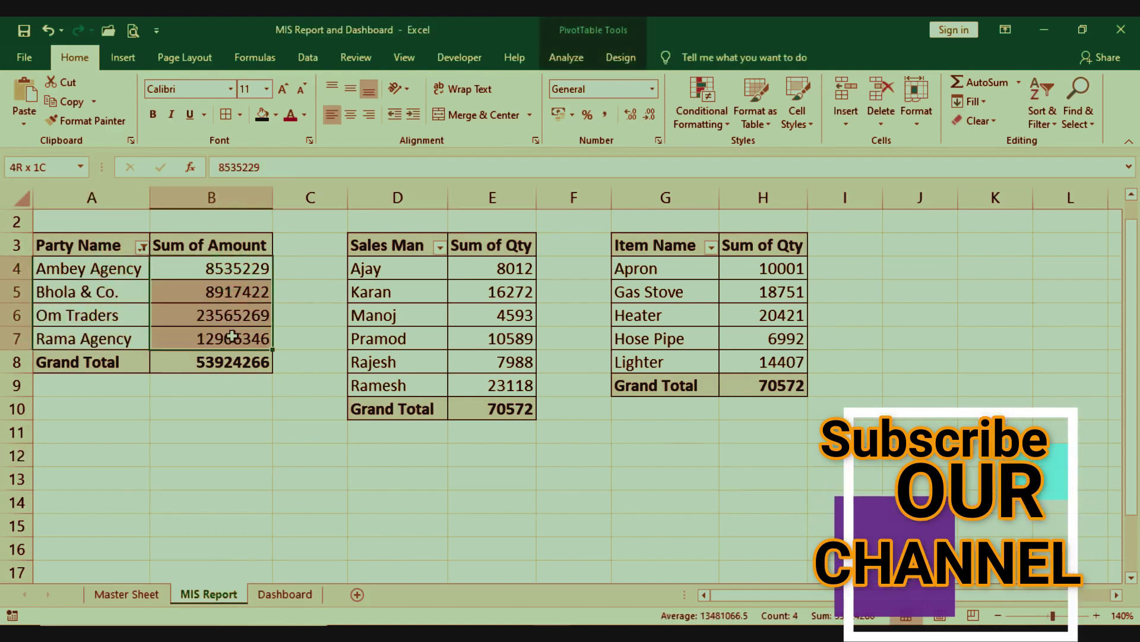
{"action": "left_click", "coordinate": [410, 270]}
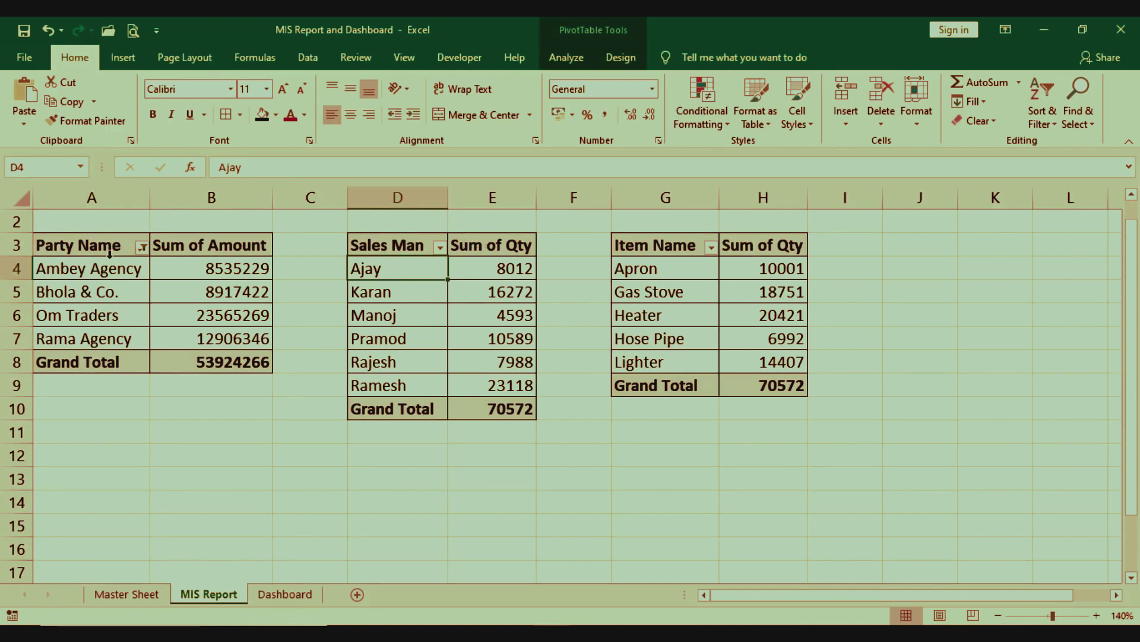
{"action": "left_click_drag", "start_coordinate": [112, 269], "coordinate": [114, 338]}
{"action": "left_click_drag", "start_coordinate": [386, 253], "coordinate": [505, 360]}
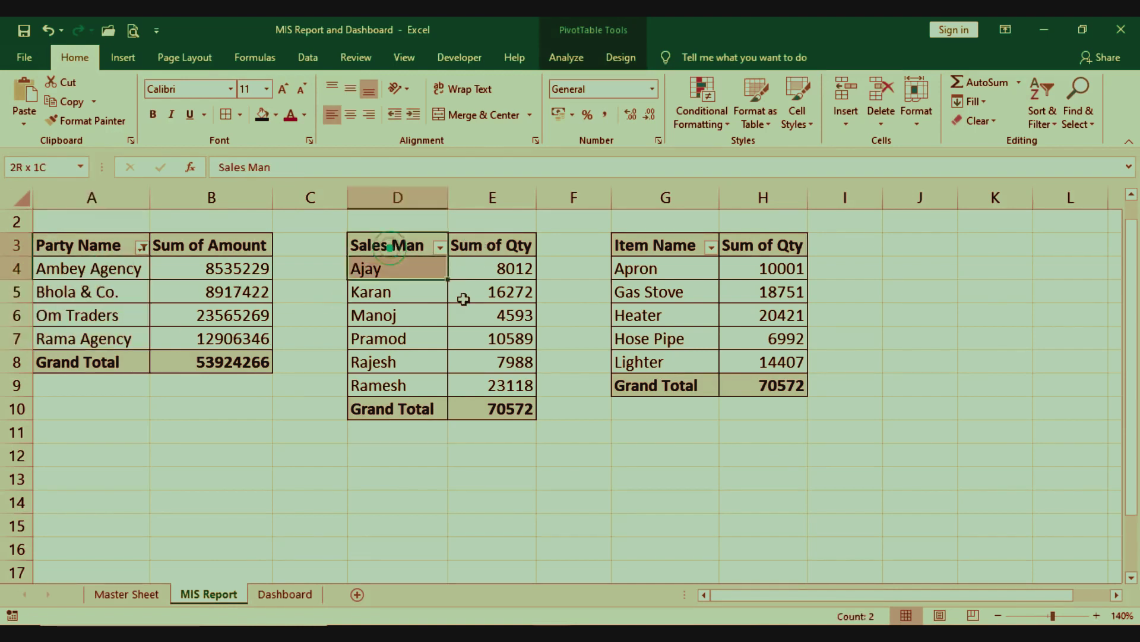
{"action": "left_click", "coordinate": [664, 244]}
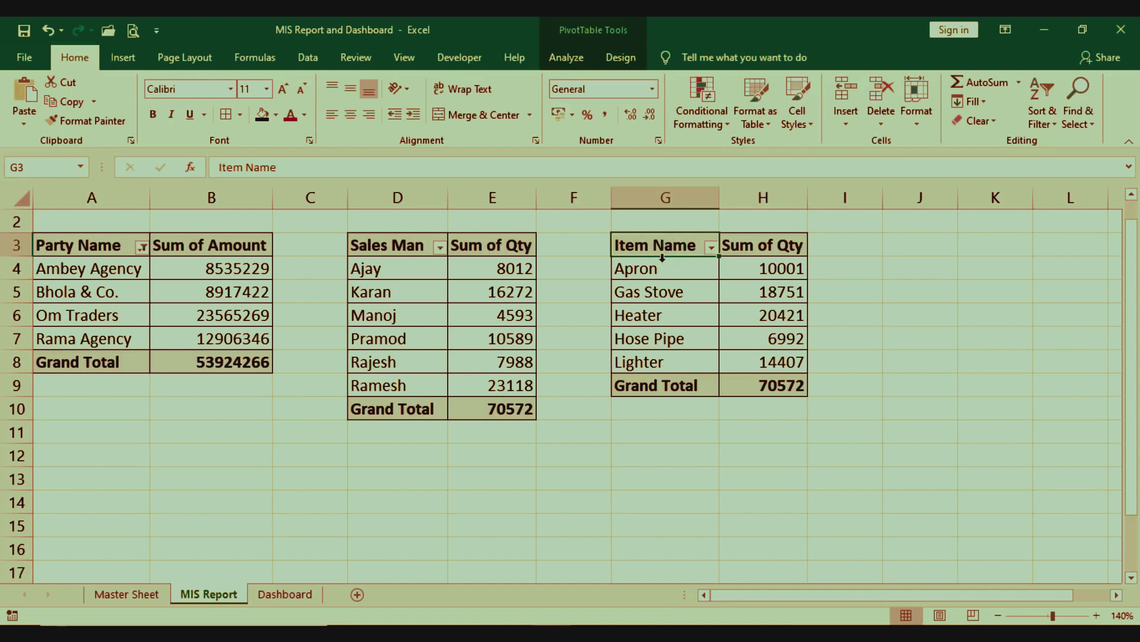
{"action": "left_click_drag", "start_coordinate": [83, 269], "coordinate": [84, 332]}
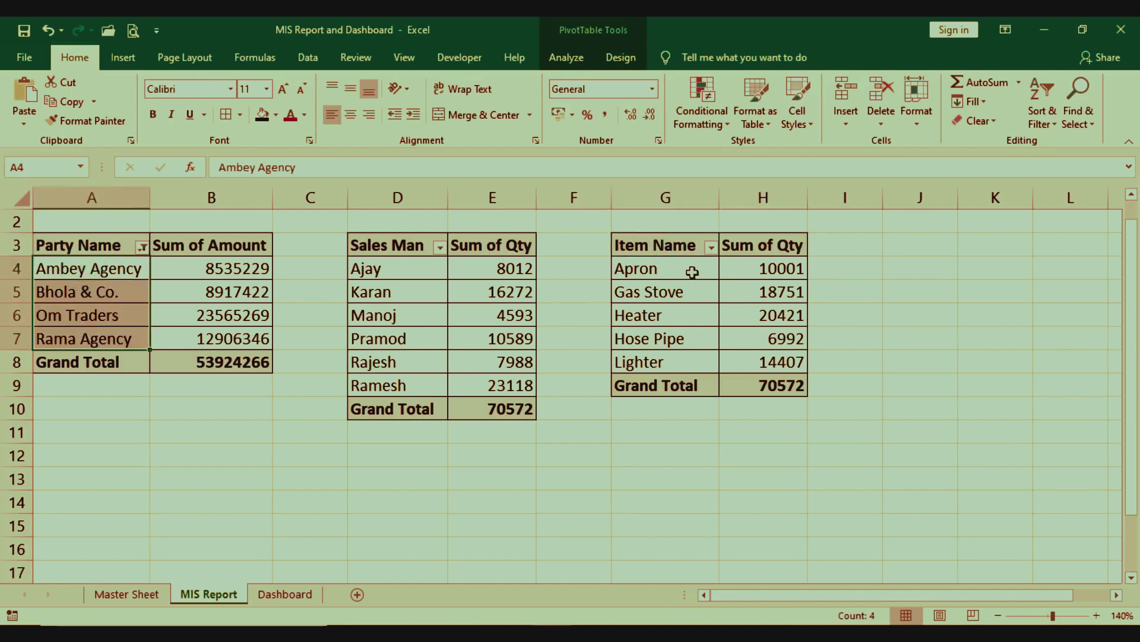
{"action": "left_click_drag", "start_coordinate": [689, 270], "coordinate": [778, 364]}
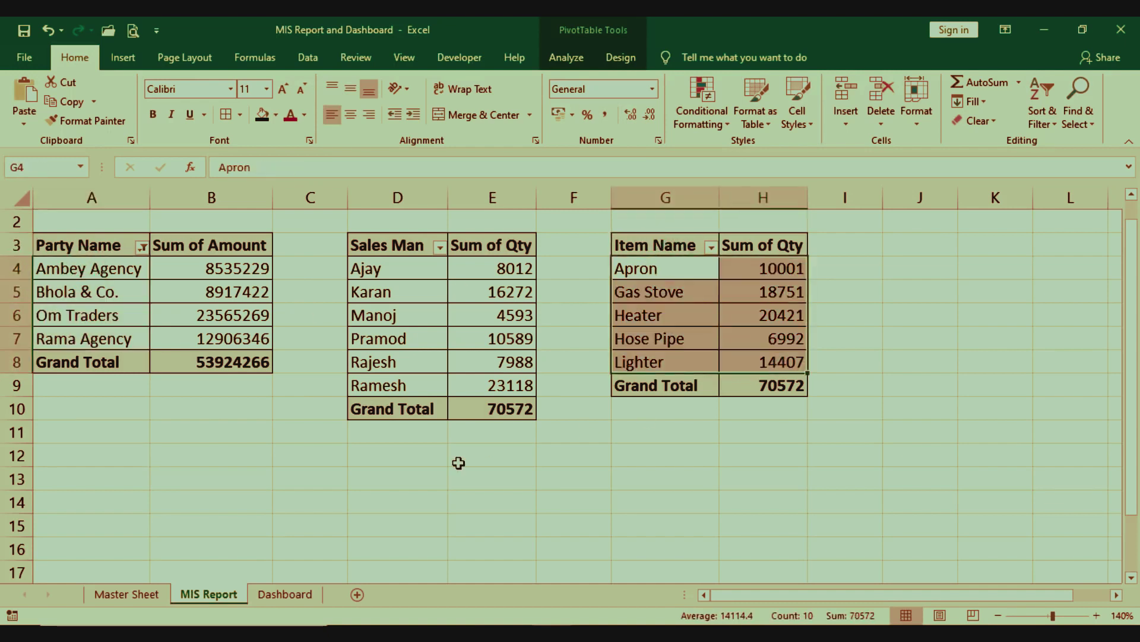
{"action": "left_click", "coordinate": [294, 594]}
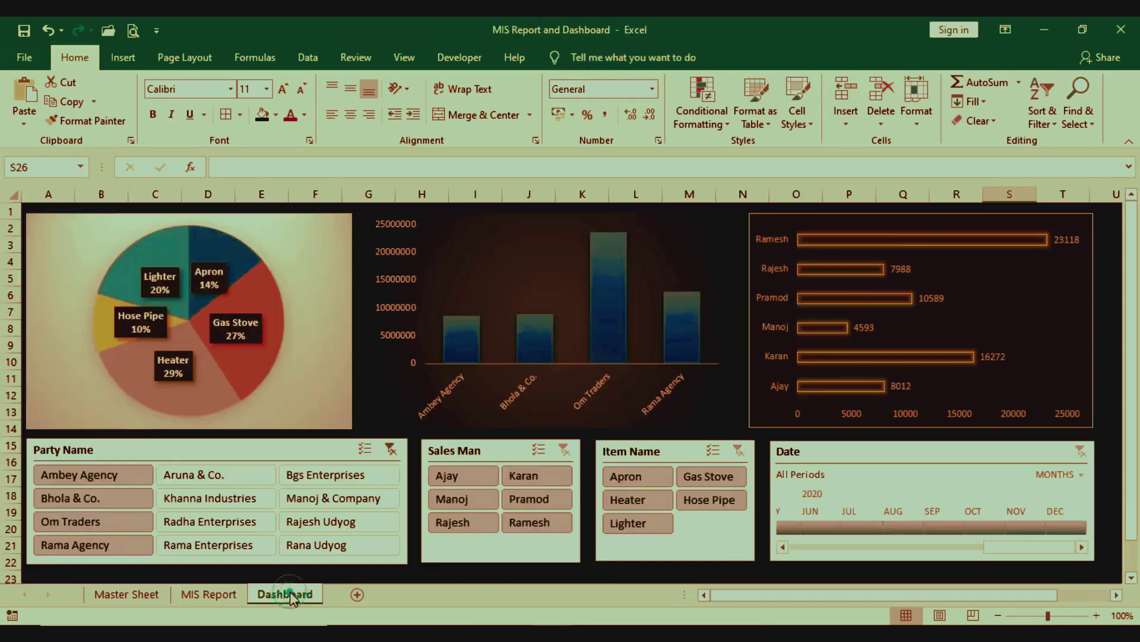
{"action": "left_click", "coordinate": [389, 449]}
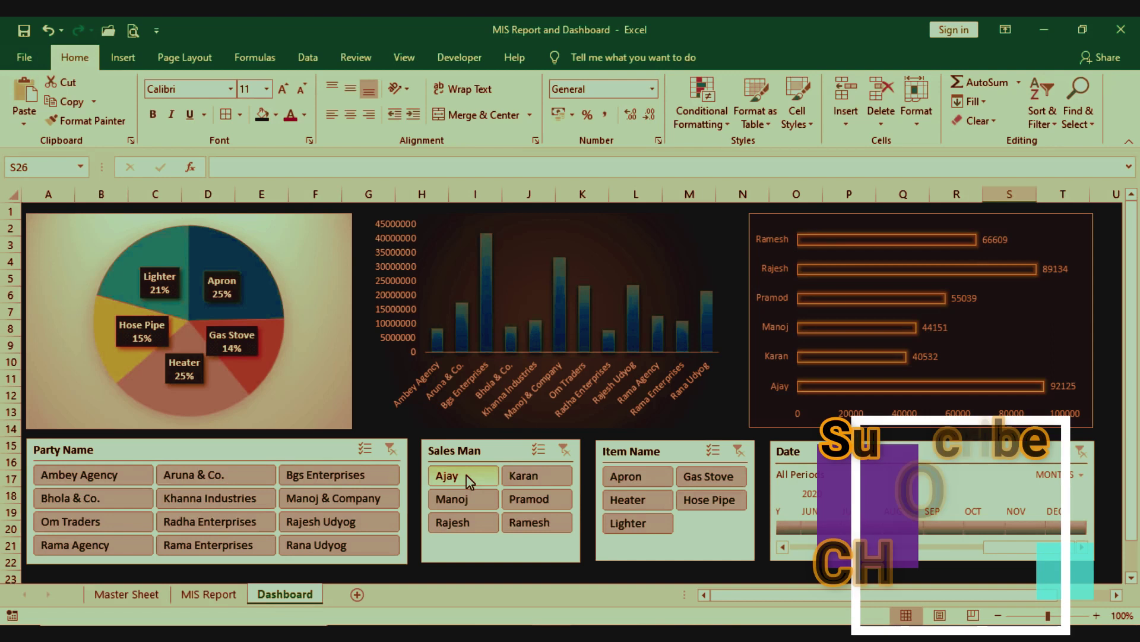
Step: Filter the Sales Man slicer to Ajay, Karan and Manoj and view their MIS Report rows
{"action": "left_click", "coordinate": [466, 475]}
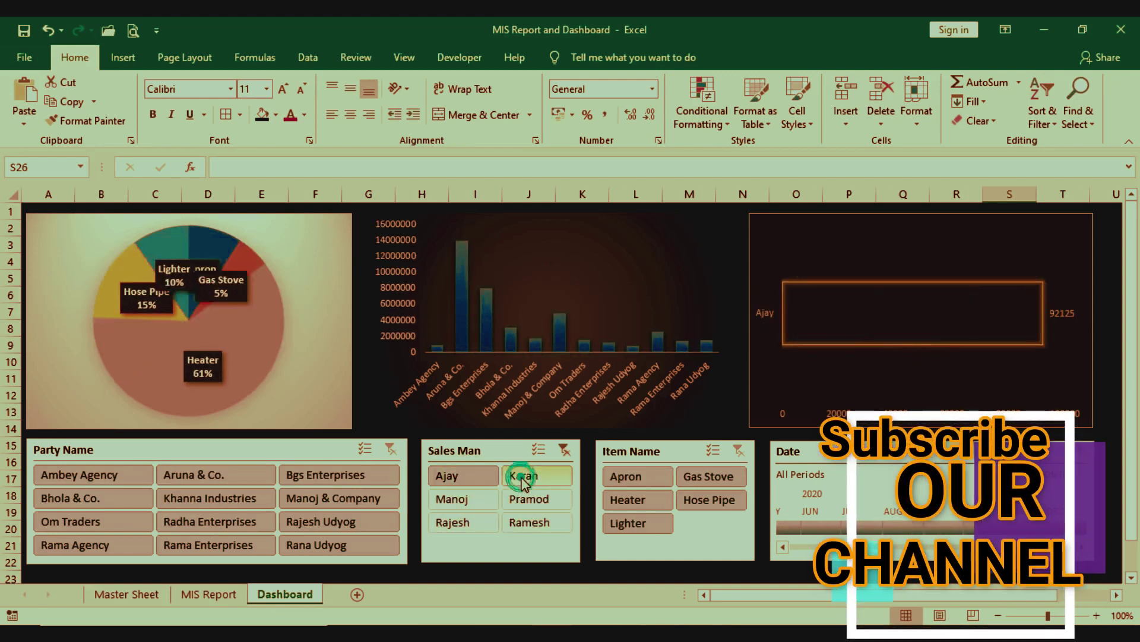
{"action": "left_click", "coordinate": [470, 499], "text": "ctrl"}
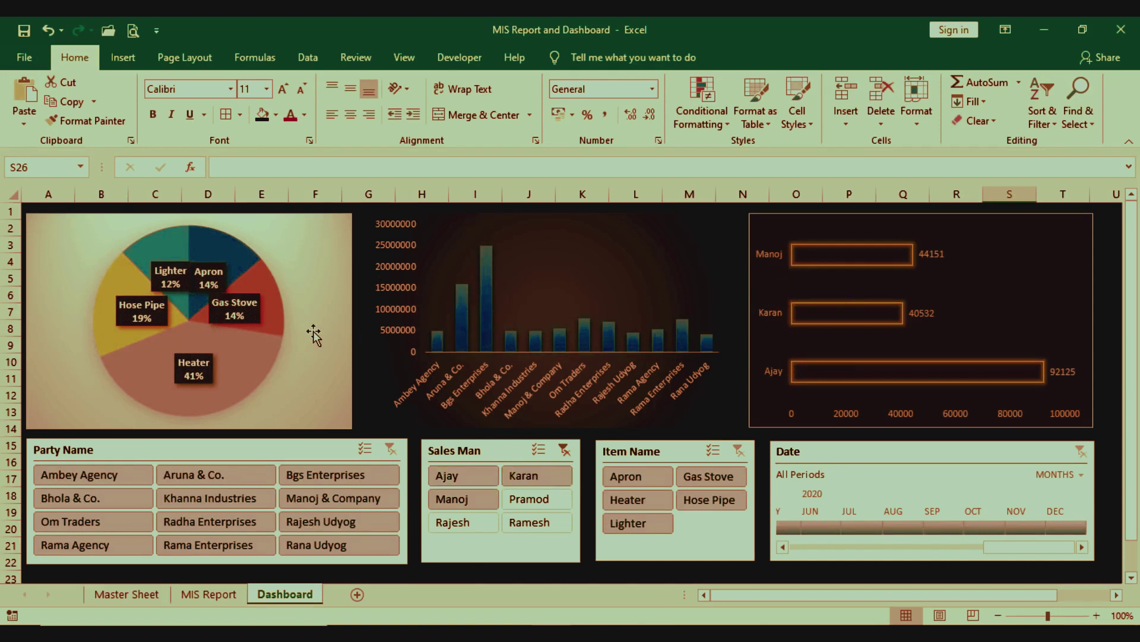
{"action": "left_click", "coordinate": [209, 594]}
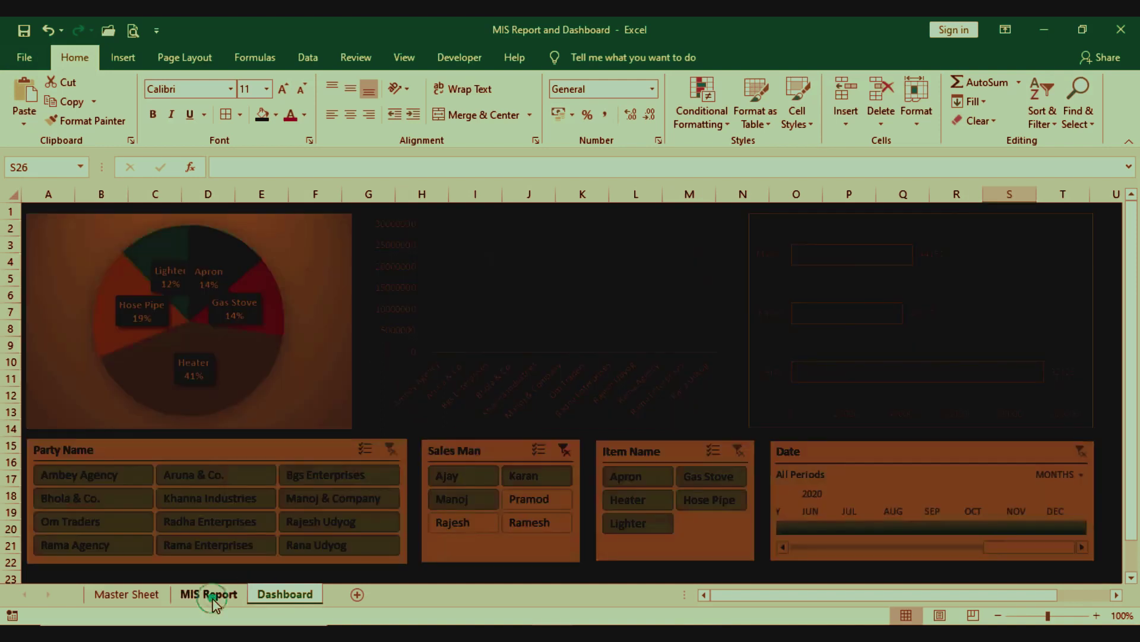
{"action": "left_click_drag", "start_coordinate": [410, 269], "coordinate": [431, 315]}
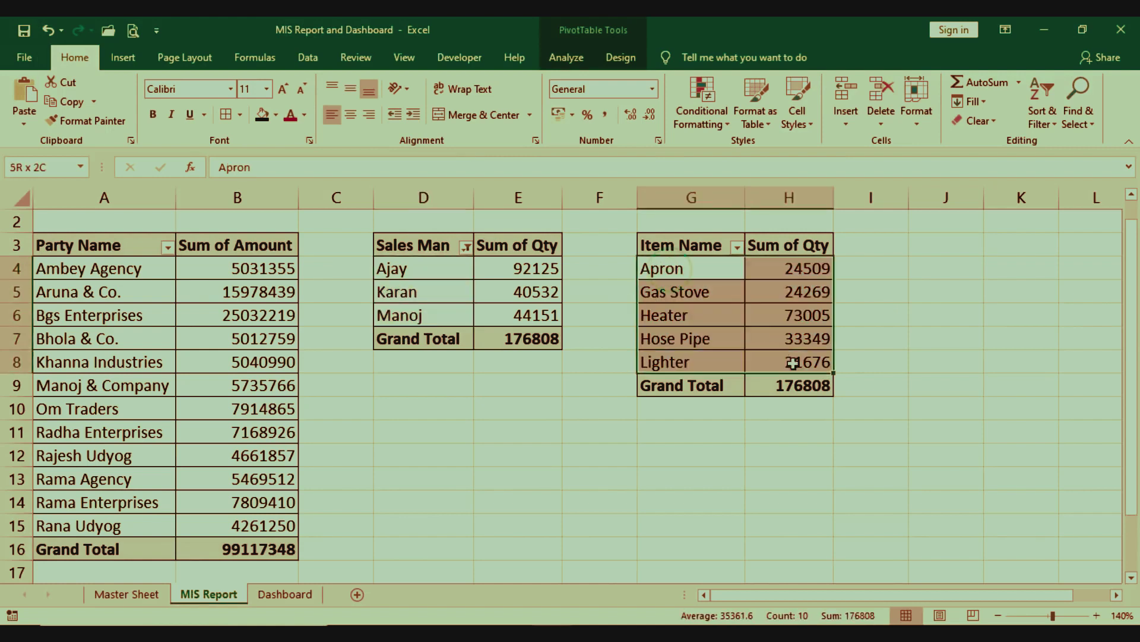
Step: Check the filtered totals, 176808 quantity and 99117348 amount, then return to Dashboard
{"action": "left_click_drag", "start_coordinate": [670, 269], "coordinate": [803, 383]}
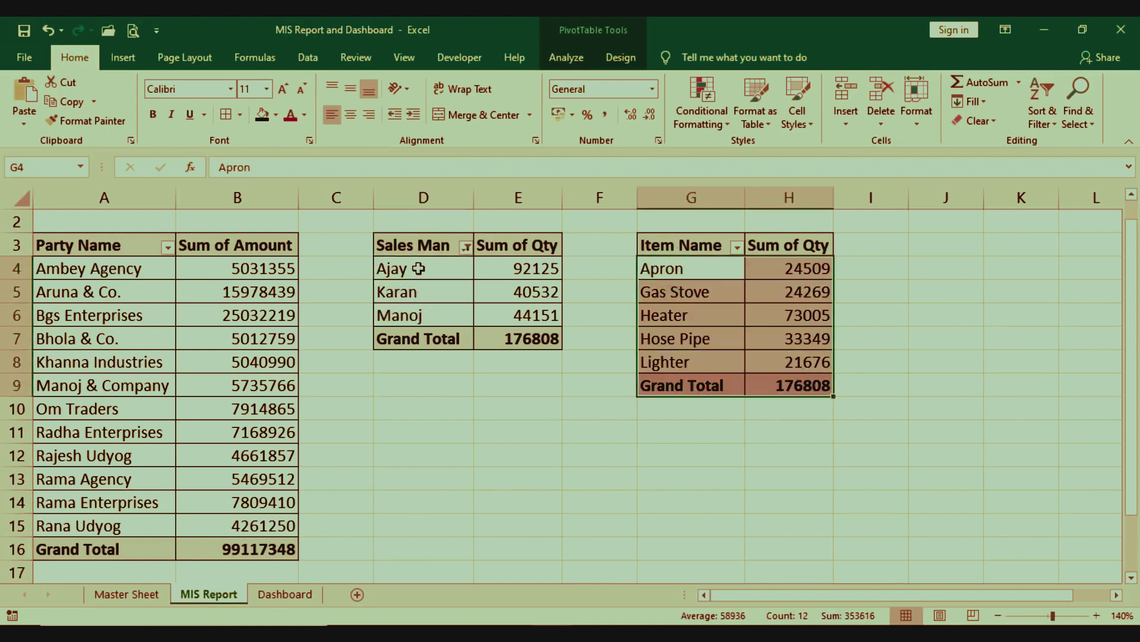
{"action": "left_click_drag", "start_coordinate": [418, 268], "coordinate": [429, 316]}
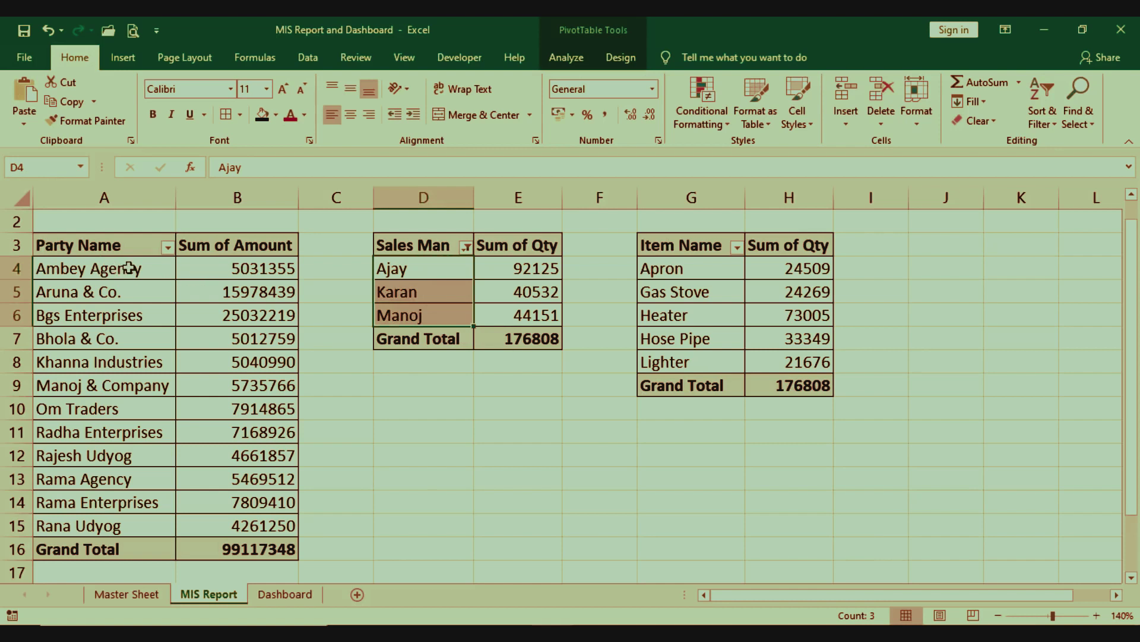
{"action": "left_click_drag", "start_coordinate": [129, 269], "coordinate": [263, 525]}
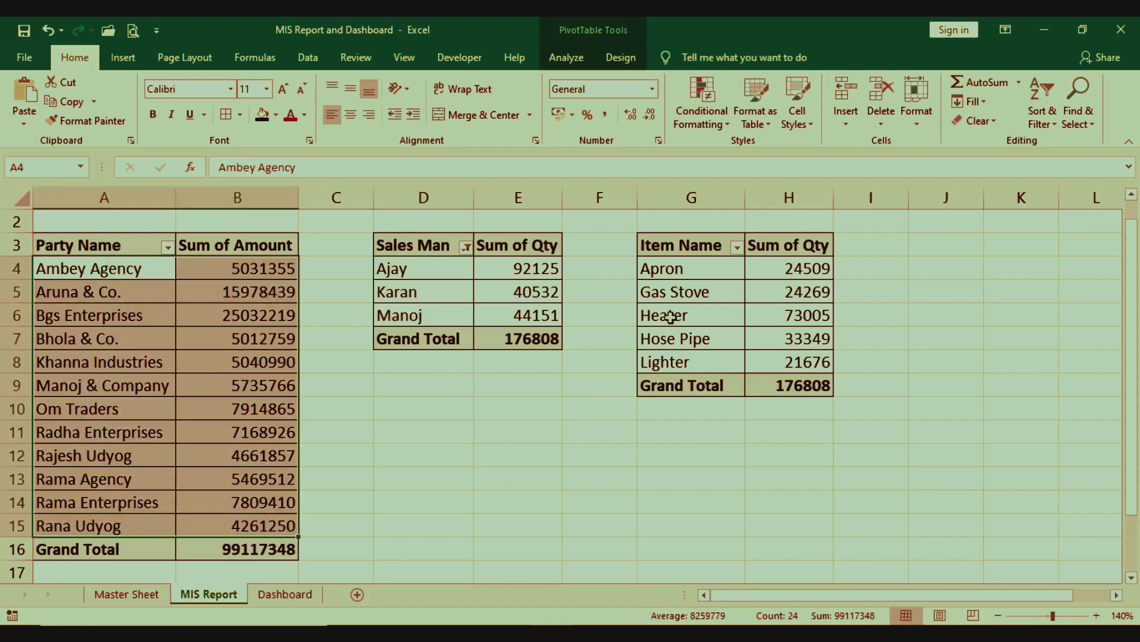
{"action": "left_click_drag", "start_coordinate": [510, 267], "coordinate": [516, 317]}
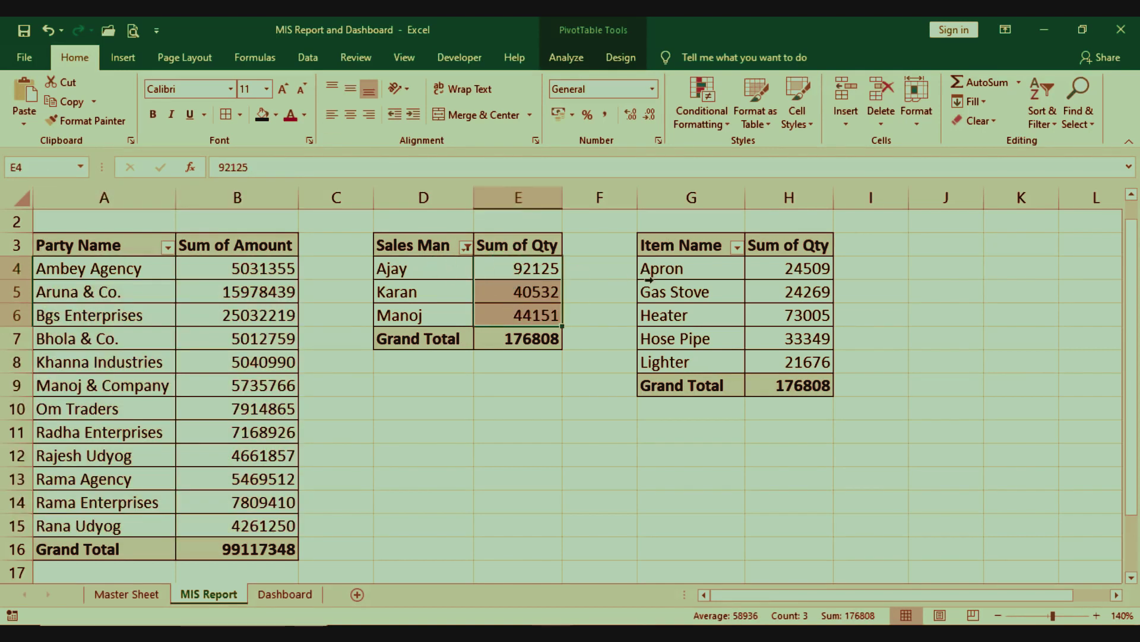
{"action": "left_click", "coordinate": [695, 260]}
{"action": "left_click", "coordinate": [780, 269]}
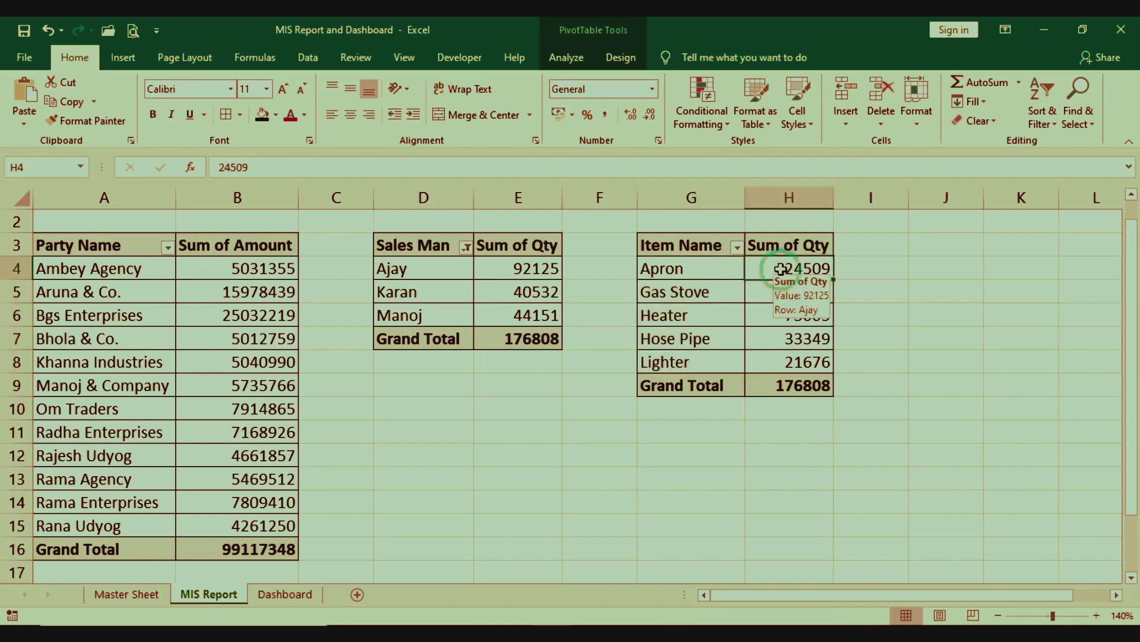
{"action": "left_click_drag", "start_coordinate": [771, 273], "coordinate": [779, 375]}
{"action": "left_click", "coordinate": [285, 593]}
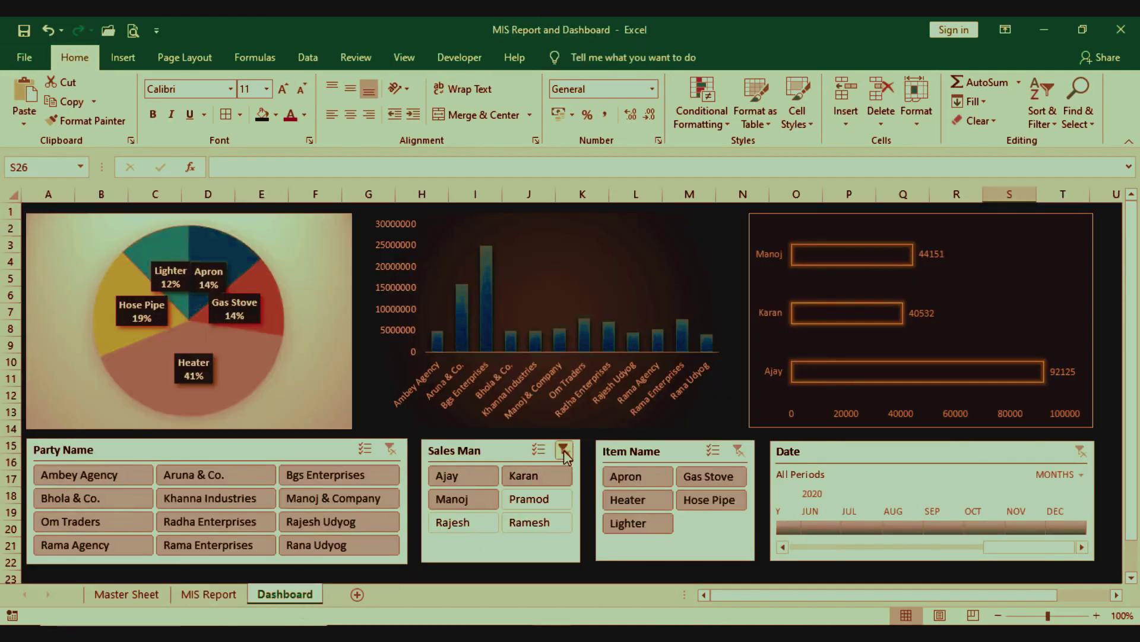
Step: Clear the Sales Man filter and limit the Date timeline to Apr–Aug 2020
{"action": "left_click", "coordinate": [564, 450]}
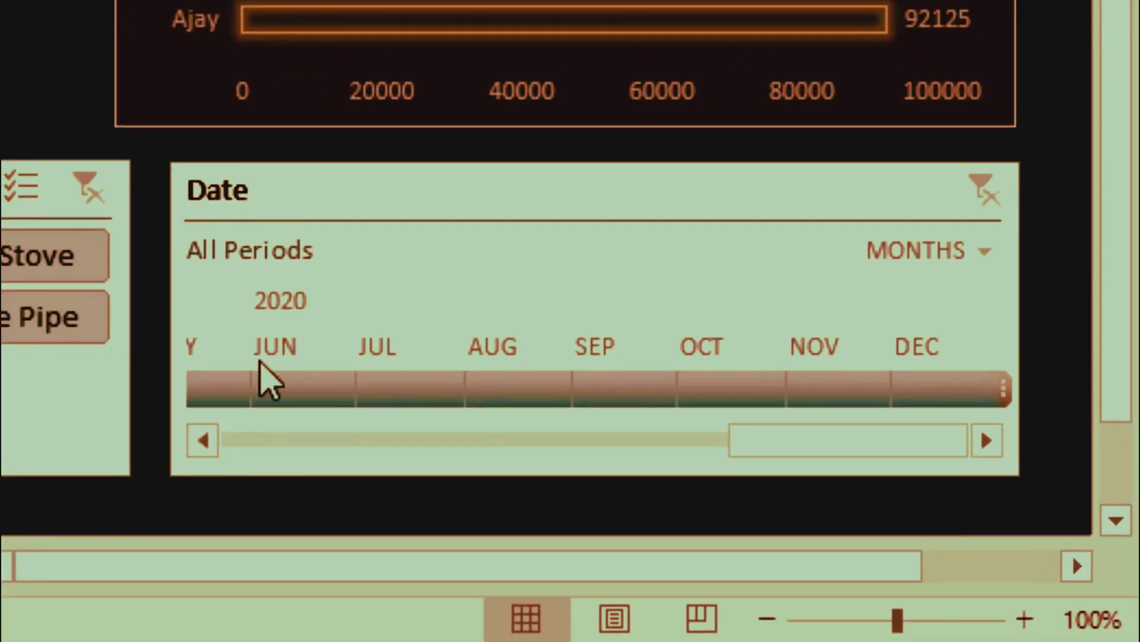
{"action": "left_click", "coordinate": [196, 442]}
{"action": "left_click", "coordinate": [196, 442]}
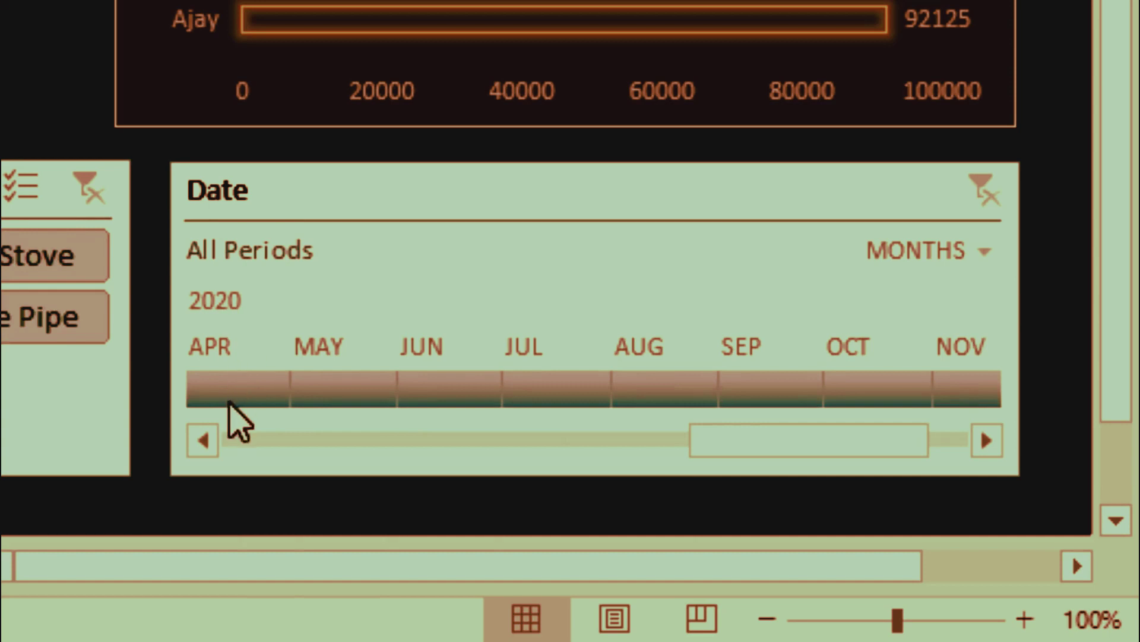
{"action": "left_click", "coordinate": [230, 397]}
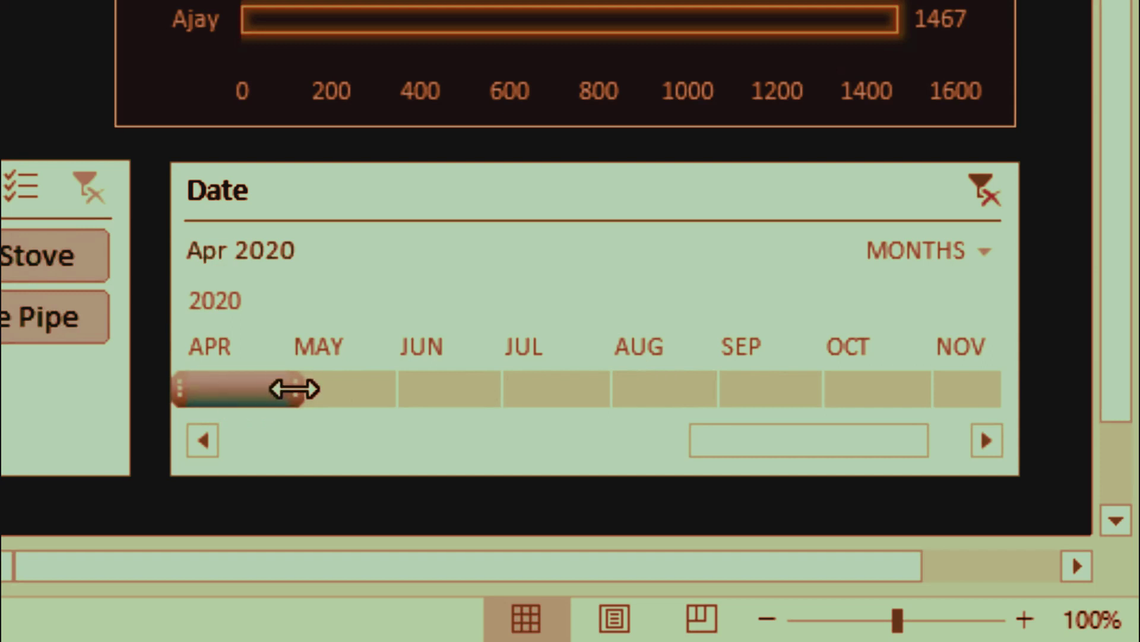
{"action": "left_click_drag", "start_coordinate": [294, 389], "coordinate": [680, 410]}
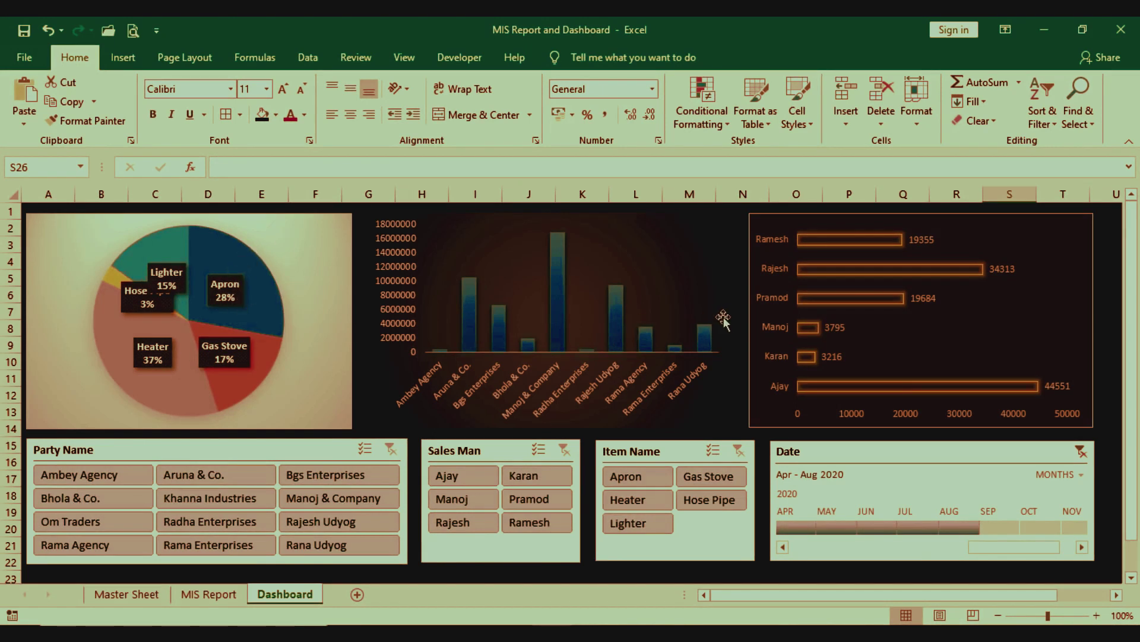
Step: Check the date-filtered MIS Report totals: 124914 quantity and 55129134 amount
{"action": "left_click", "coordinate": [225, 596]}
{"action": "left_click", "coordinate": [232, 265]}
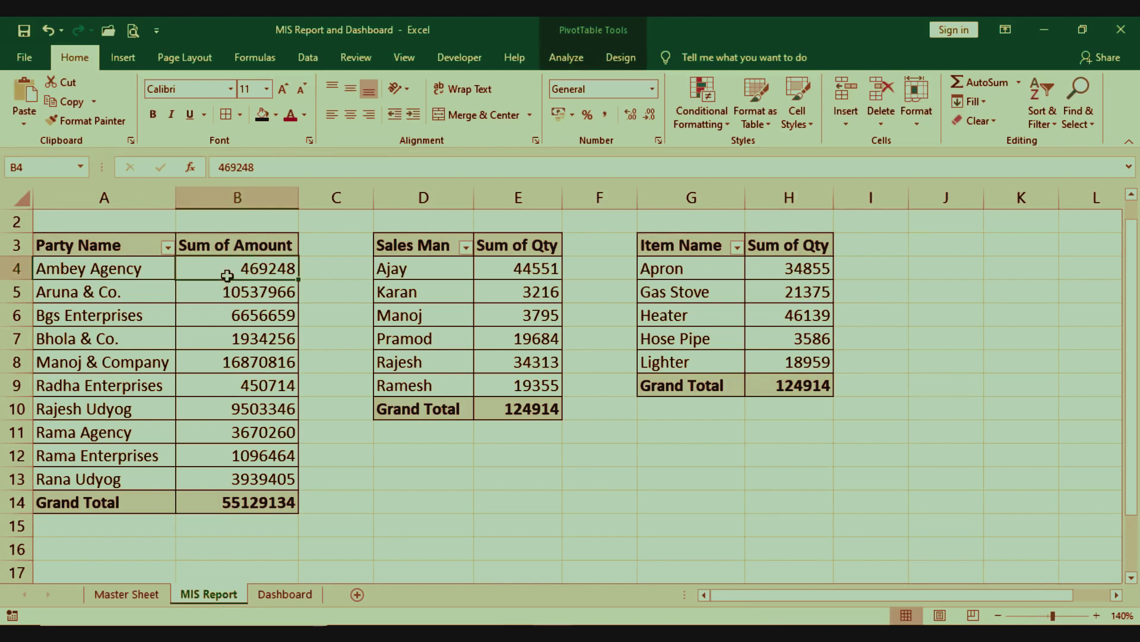
{"action": "left_click_drag", "start_coordinate": [227, 270], "coordinate": [232, 479]}
{"action": "left_click_drag", "start_coordinate": [446, 274], "coordinate": [537, 385]}
{"action": "left_click_drag", "start_coordinate": [722, 267], "coordinate": [779, 371]}
{"action": "key", "text": "ctrl+Page_Down"}
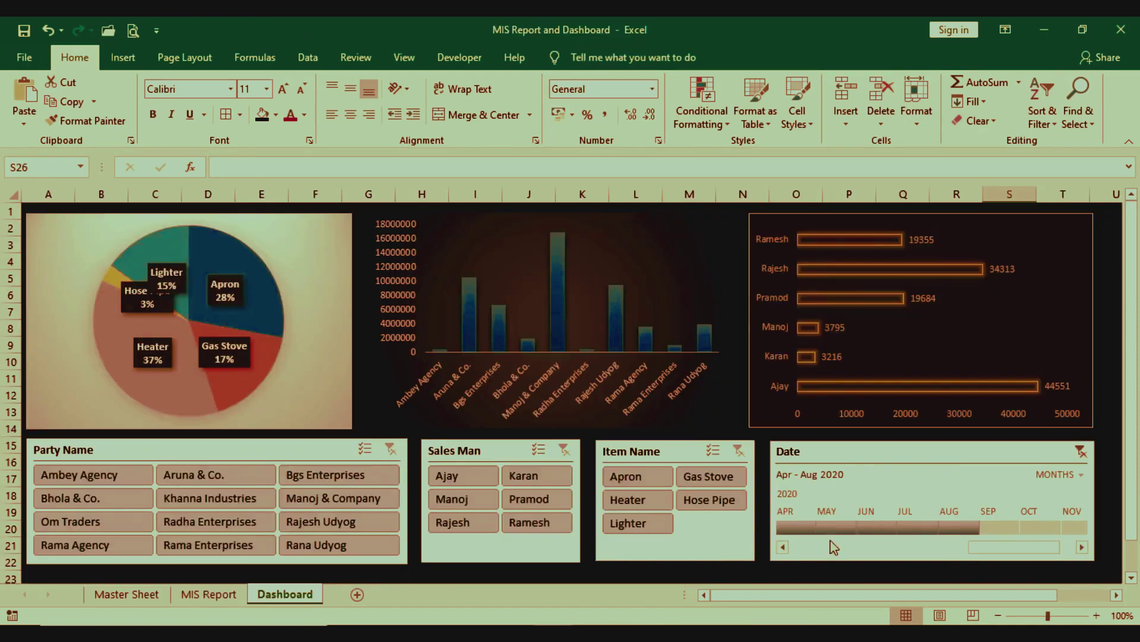
{"action": "left_click", "coordinate": [1059, 474]}
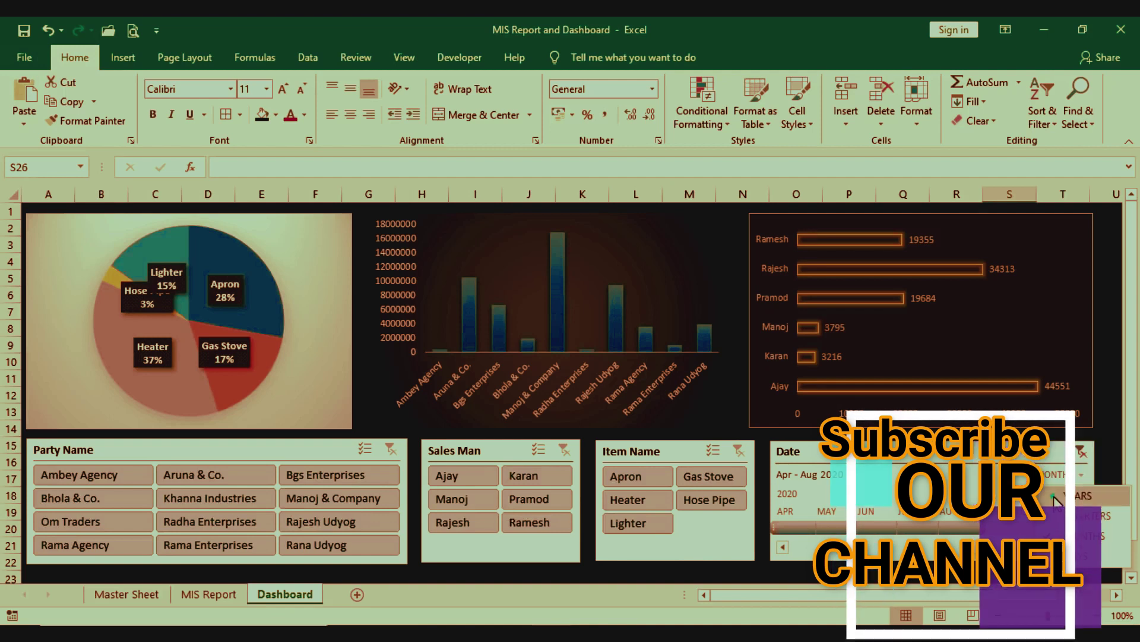
Step: Group the Date timeline by years and select 2019, then 2020
{"action": "left_click", "coordinate": [1057, 499]}
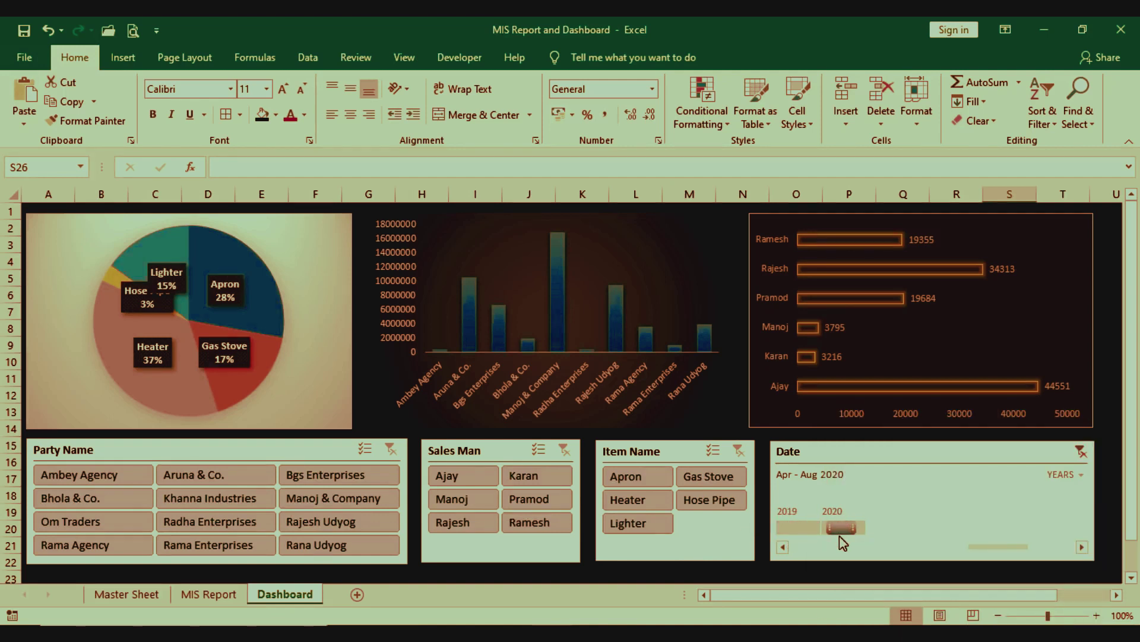
{"action": "left_click", "coordinate": [797, 529]}
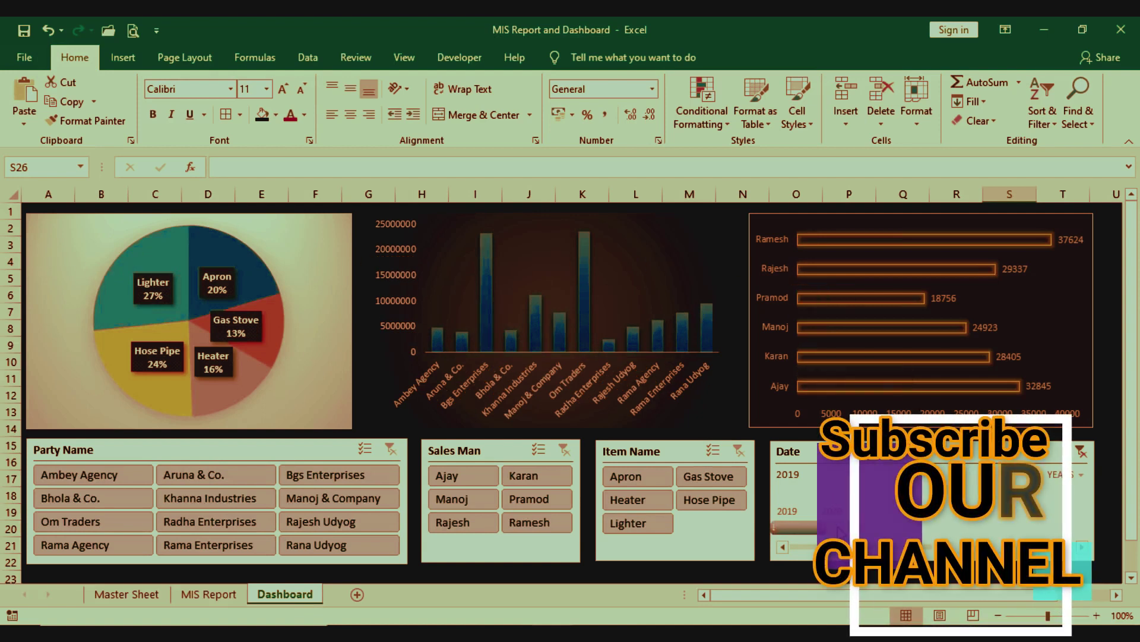
{"action": "left_click", "coordinate": [840, 529]}
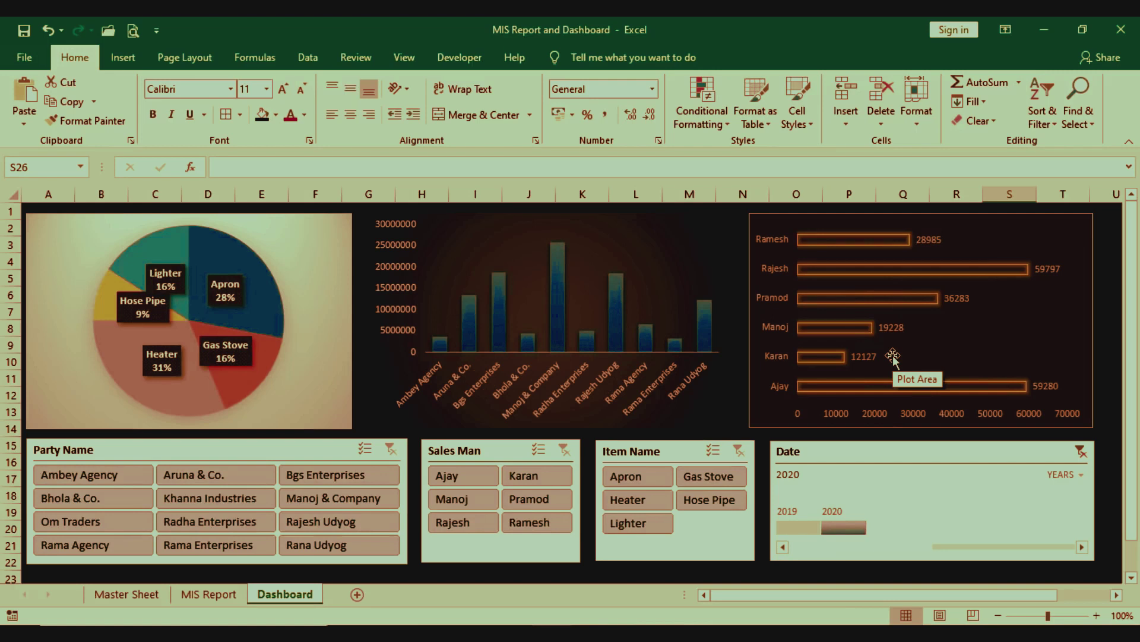
Step: Review the party, salesman and item totals on MIS Report, then return to Dashboard
{"action": "left_click", "coordinate": [209, 594]}
{"action": "left_click", "coordinate": [221, 276]}
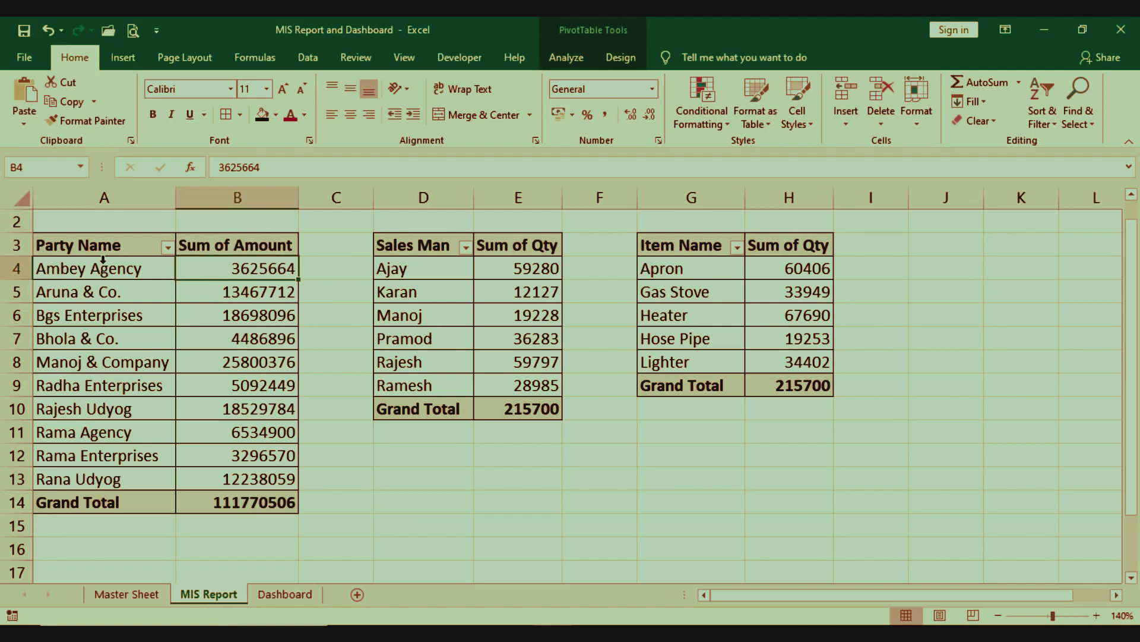
{"action": "left_click_drag", "start_coordinate": [123, 268], "coordinate": [242, 487]}
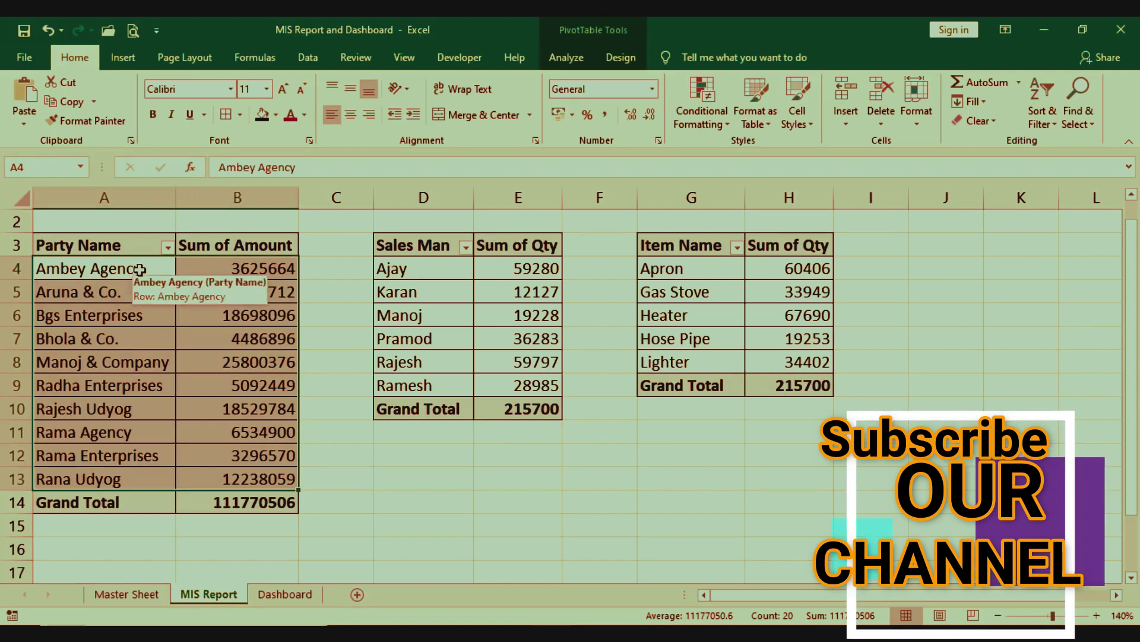
{"action": "left_click_drag", "start_coordinate": [424, 268], "coordinate": [501, 384]}
{"action": "key", "text": "Escape"}
{"action": "left_click_drag", "start_coordinate": [685, 272], "coordinate": [773, 363]}
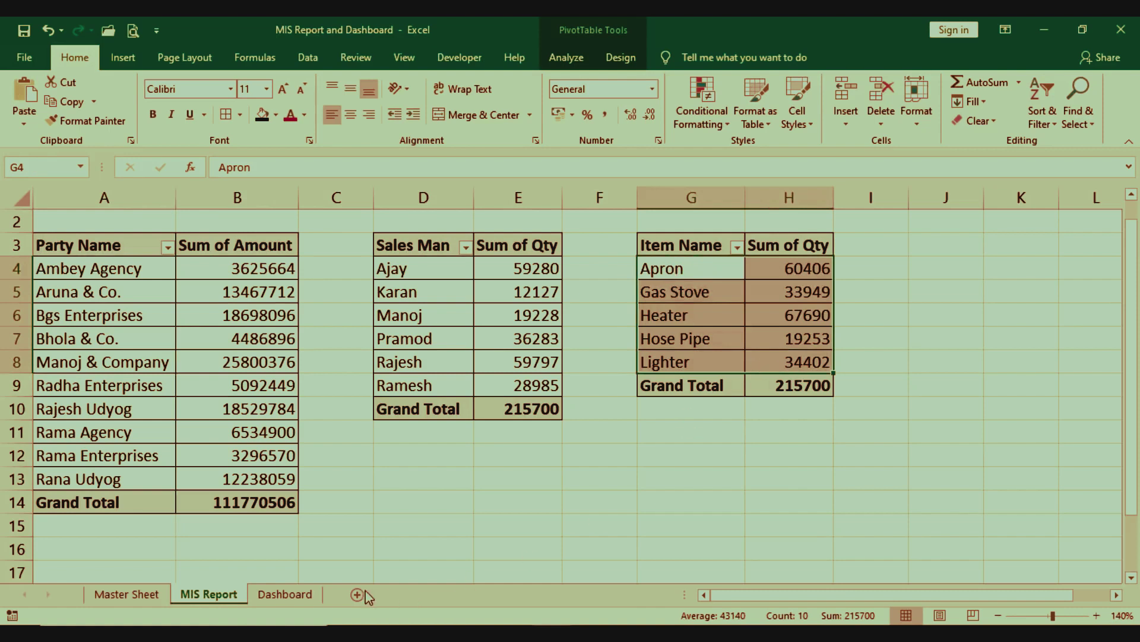
{"action": "left_click", "coordinate": [284, 594]}
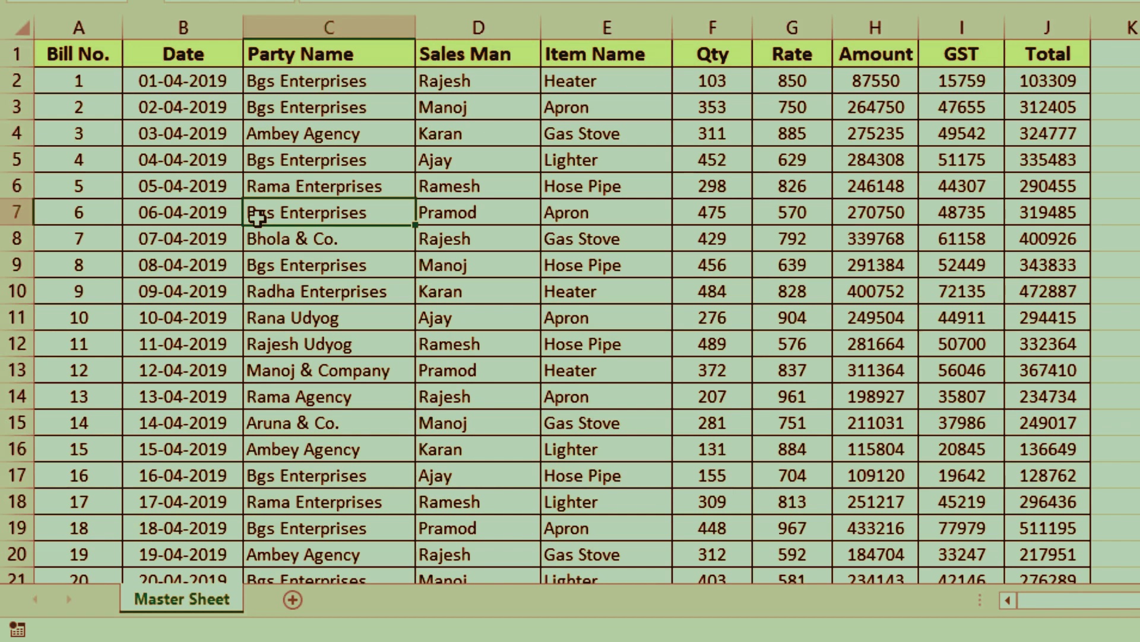
Step: Jump to the Master Sheet's last row 501 and back to the header, then select a data cell
{"action": "key", "text": "ctrl+Down"}
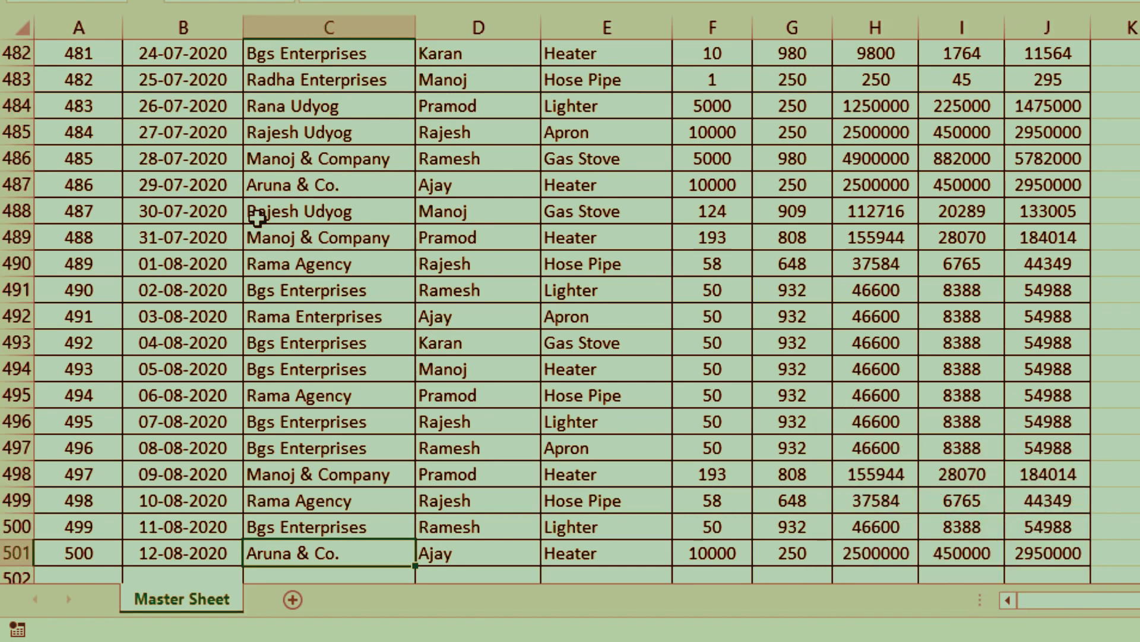
{"action": "key", "text": "ctrl+Up"}
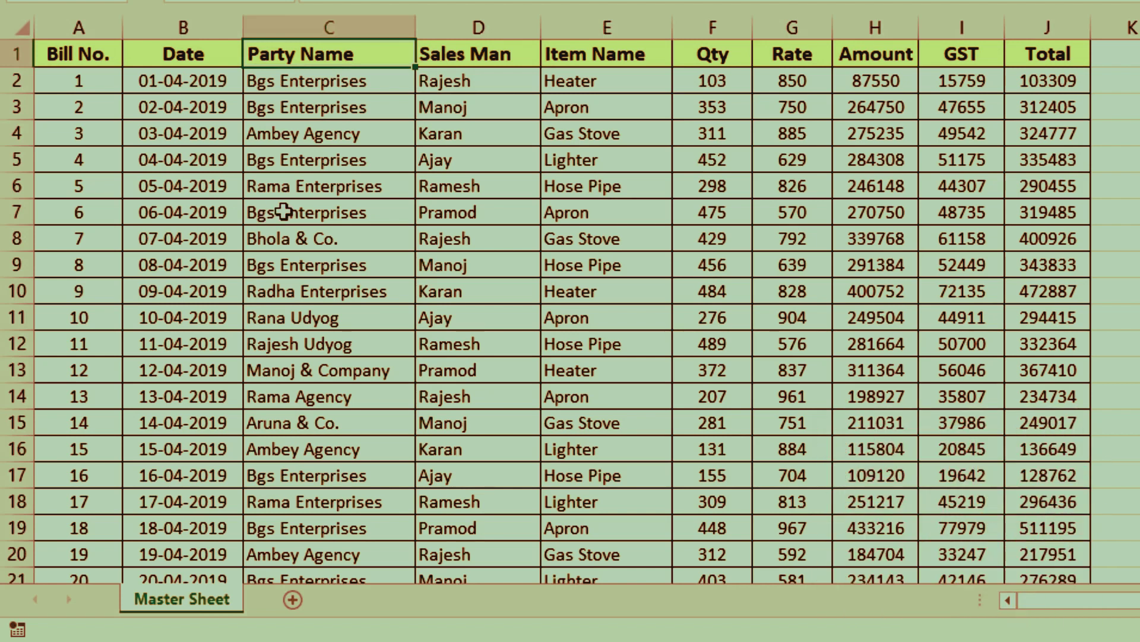
{"action": "left_click", "coordinate": [282, 212]}
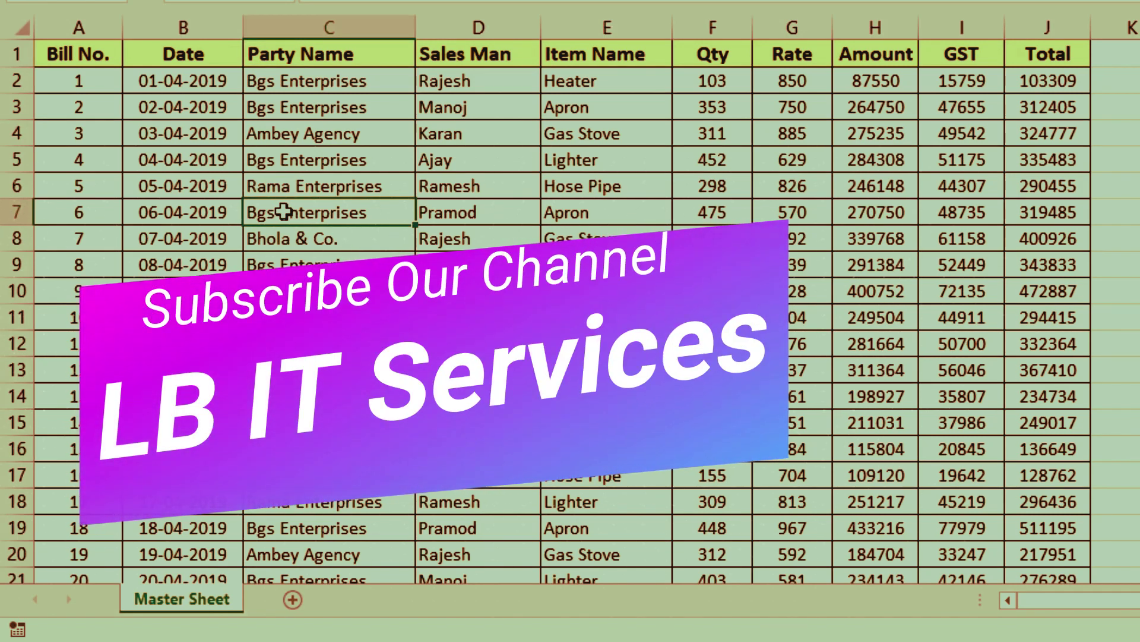
Step: Convert the sales data range $A$1:$J$501 into a table with headers using Ctrl+T
{"action": "left_click", "coordinate": [425, 260]}
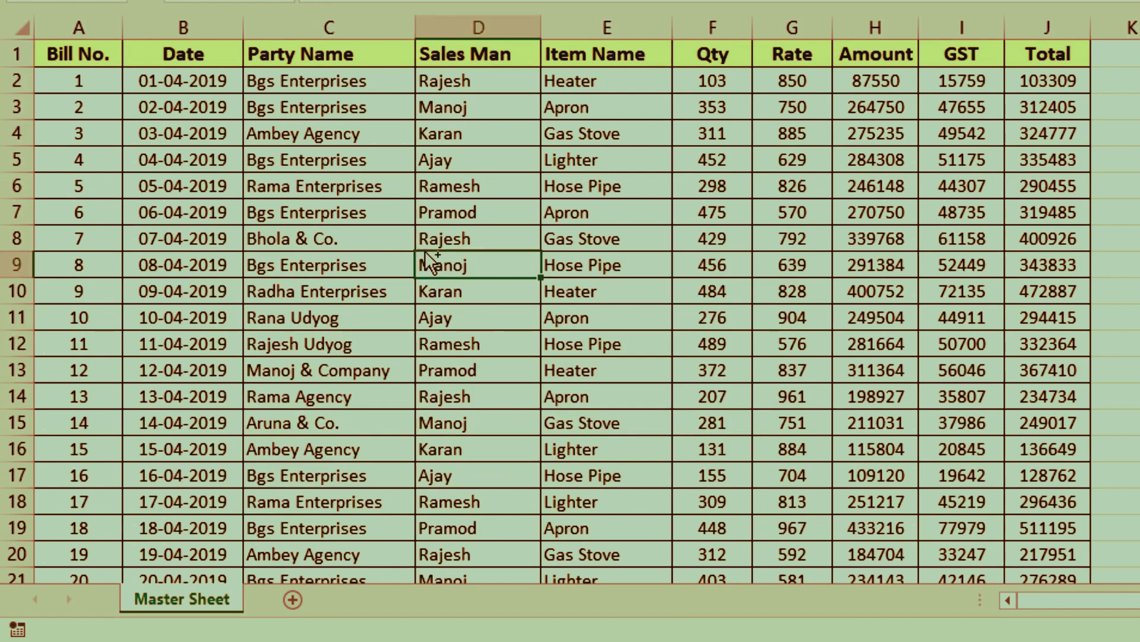
{"action": "key", "text": "ctrl+t"}
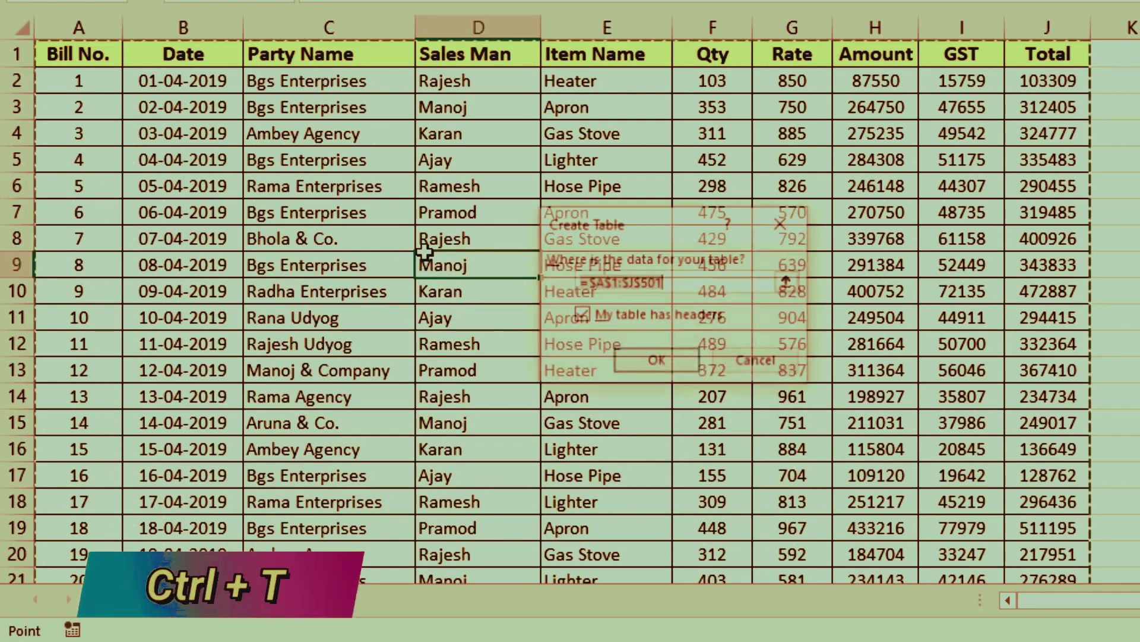
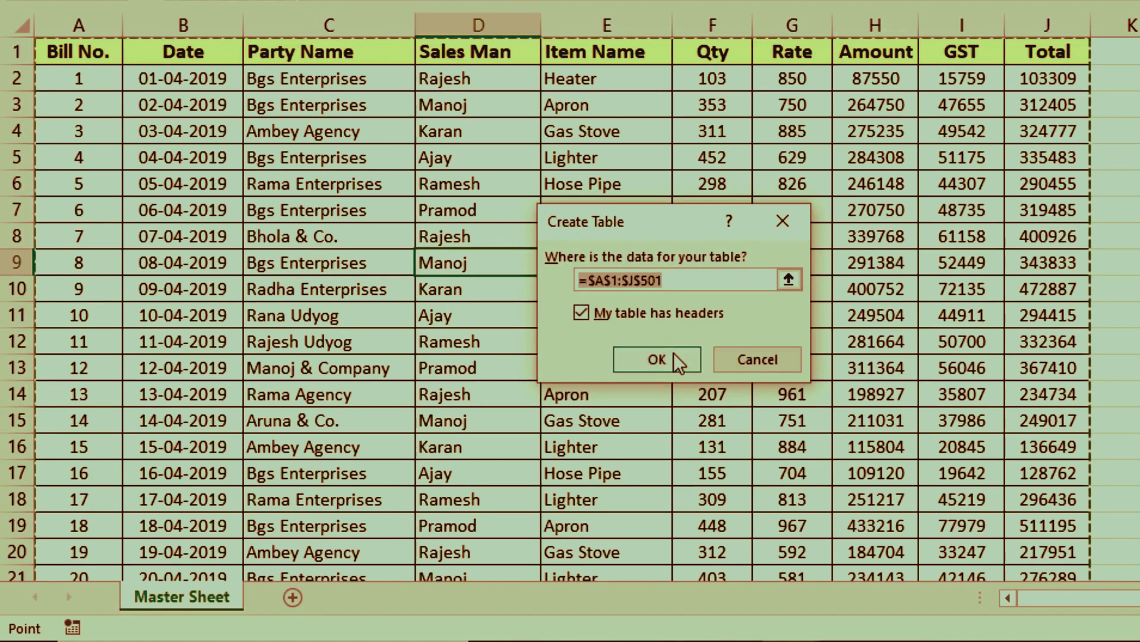
Step: Convert A1:J501 into a table with headers, then reduce the selection to one cell
{"action": "left_click", "coordinate": [677, 373]}
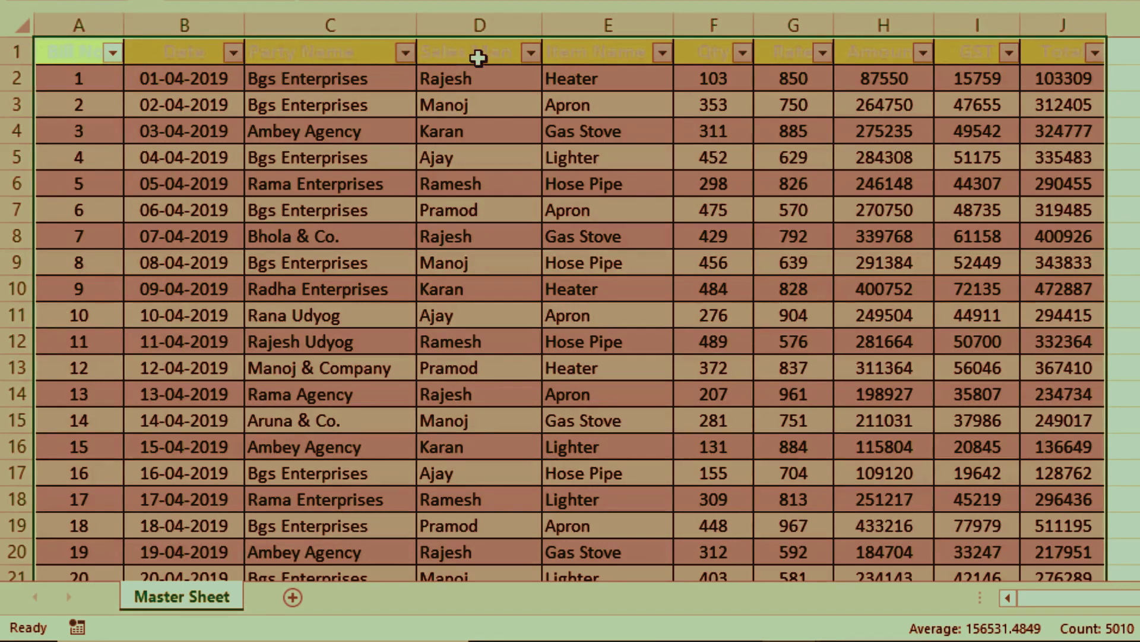
{"action": "left_click", "coordinate": [497, 106]}
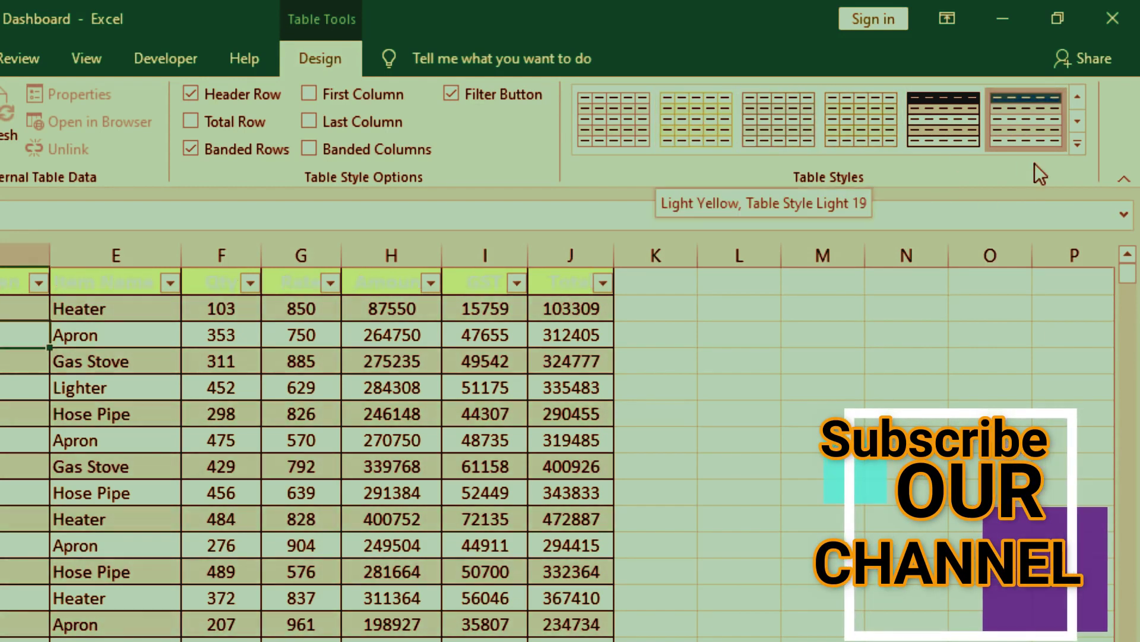
Step: Apply Light Orange Table Style Light 17 to the sales table
{"action": "left_click", "coordinate": [1075, 142]}
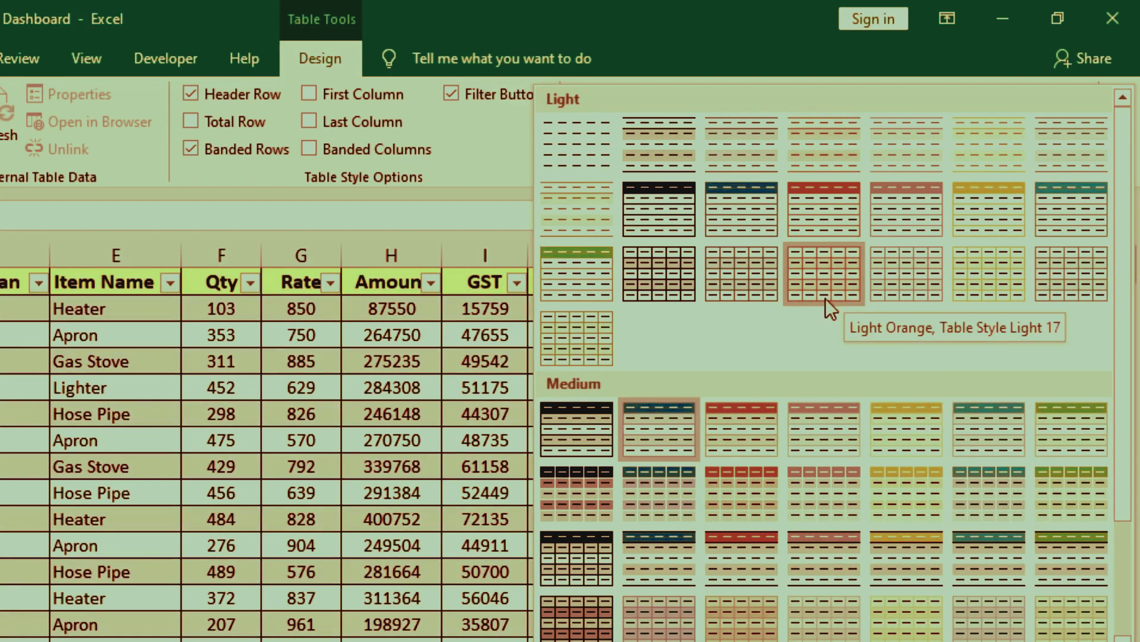
{"action": "left_click", "coordinate": [823, 276]}
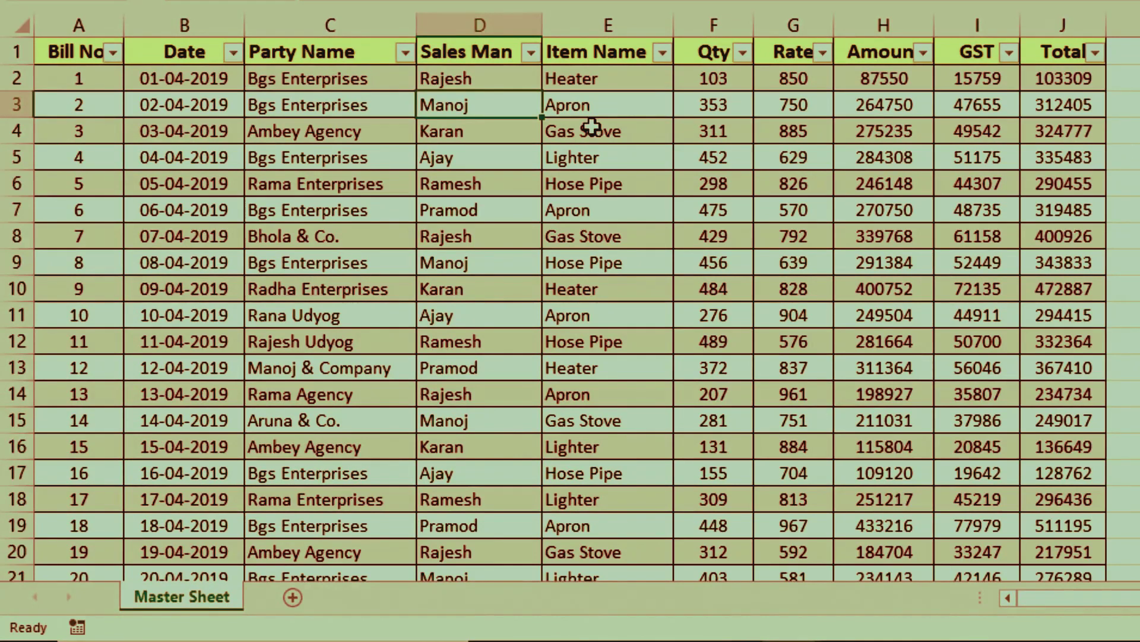
{"action": "left_click", "coordinate": [592, 127]}
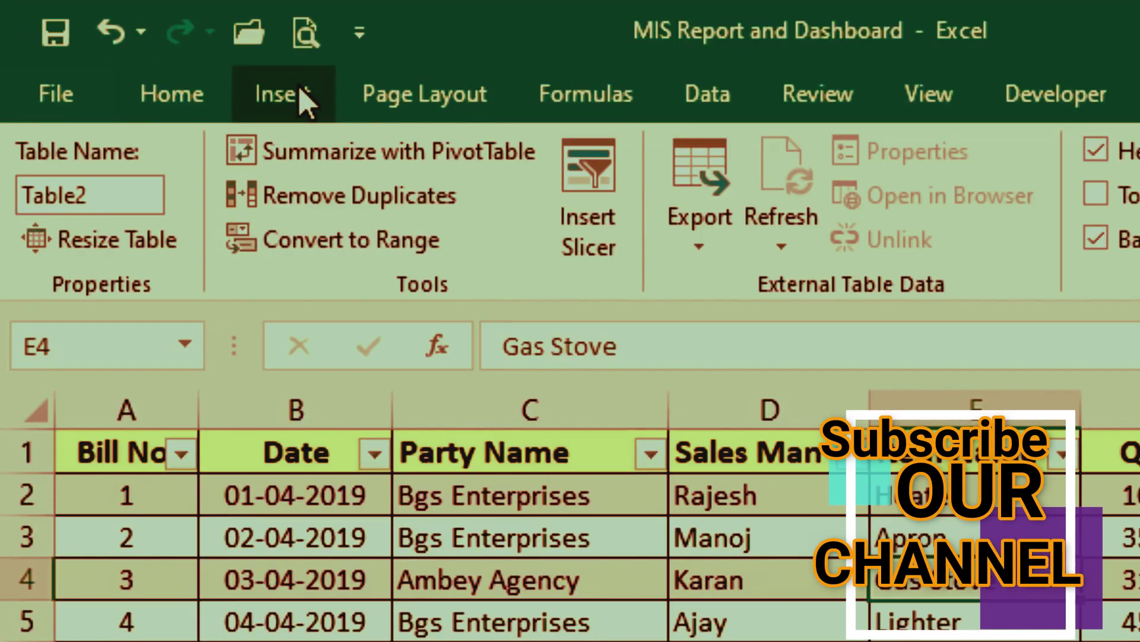
Step: Create a PivotTable from Table2 on a new worksheet
{"action": "left_click", "coordinate": [299, 89]}
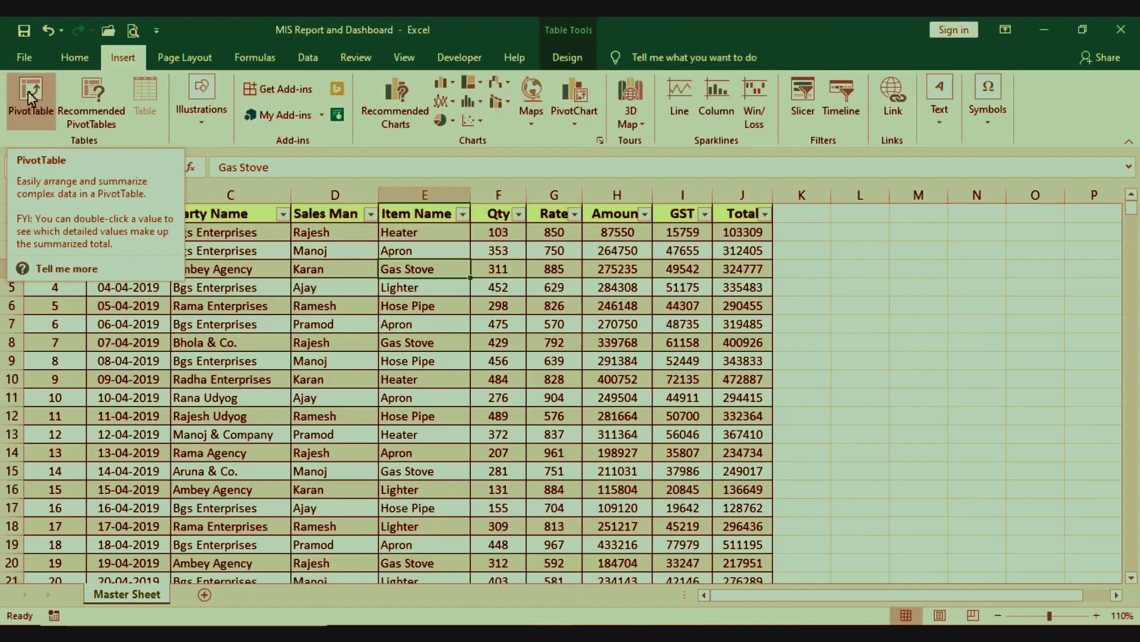
{"action": "left_click", "coordinate": [30, 95]}
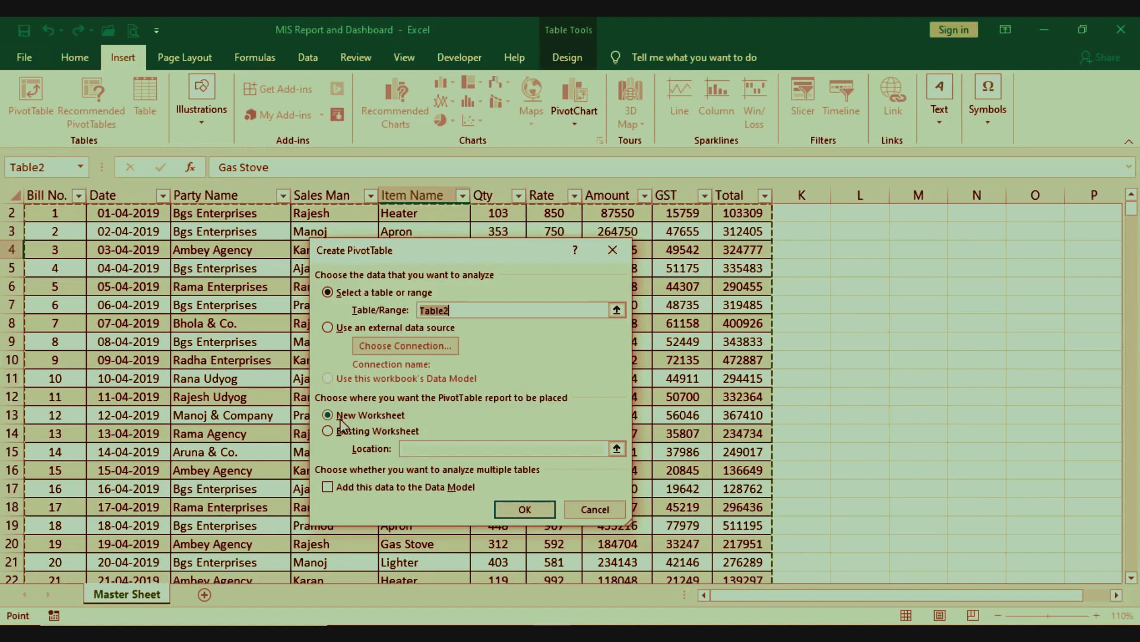
{"action": "left_click", "coordinate": [518, 508]}
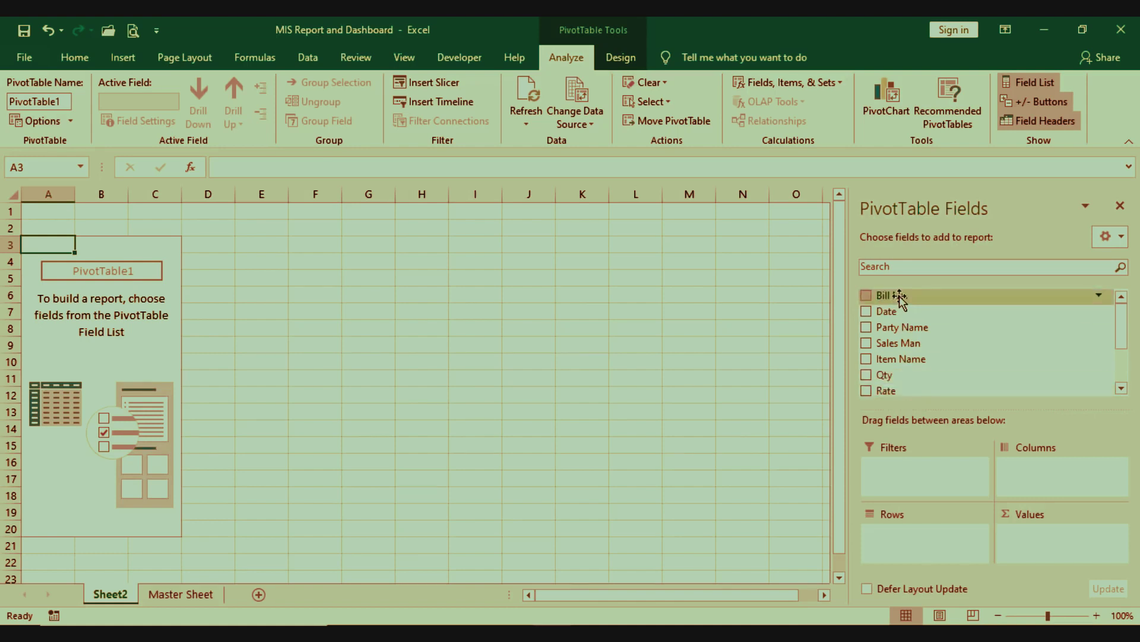
Step: Rename Sheet2 to 'Pivot Table'
{"action": "right_click", "coordinate": [114, 601]}
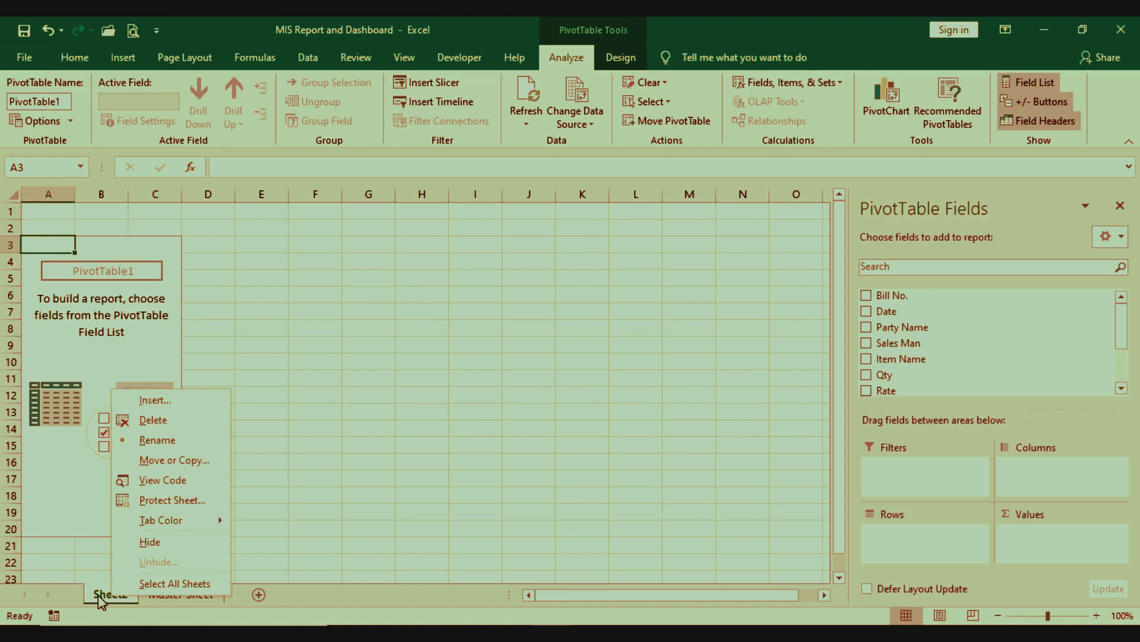
{"action": "left_click", "coordinate": [98, 599]}
{"action": "right_click", "coordinate": [101, 599]}
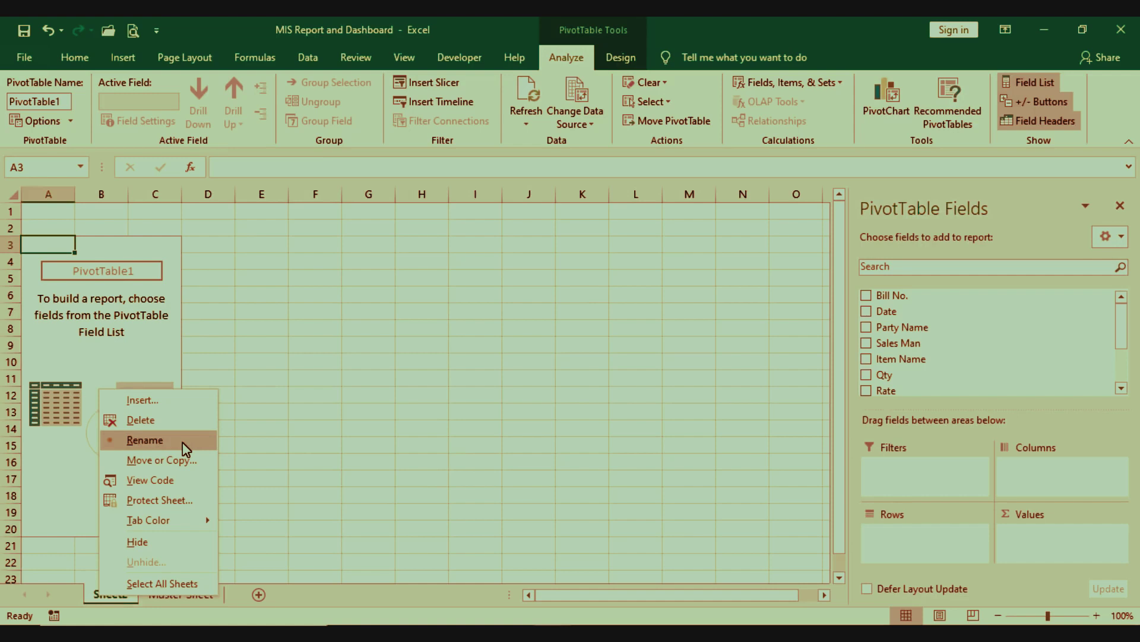
{"action": "left_click", "coordinate": [184, 445]}
{"action": "type", "text": "Pivot Table"}
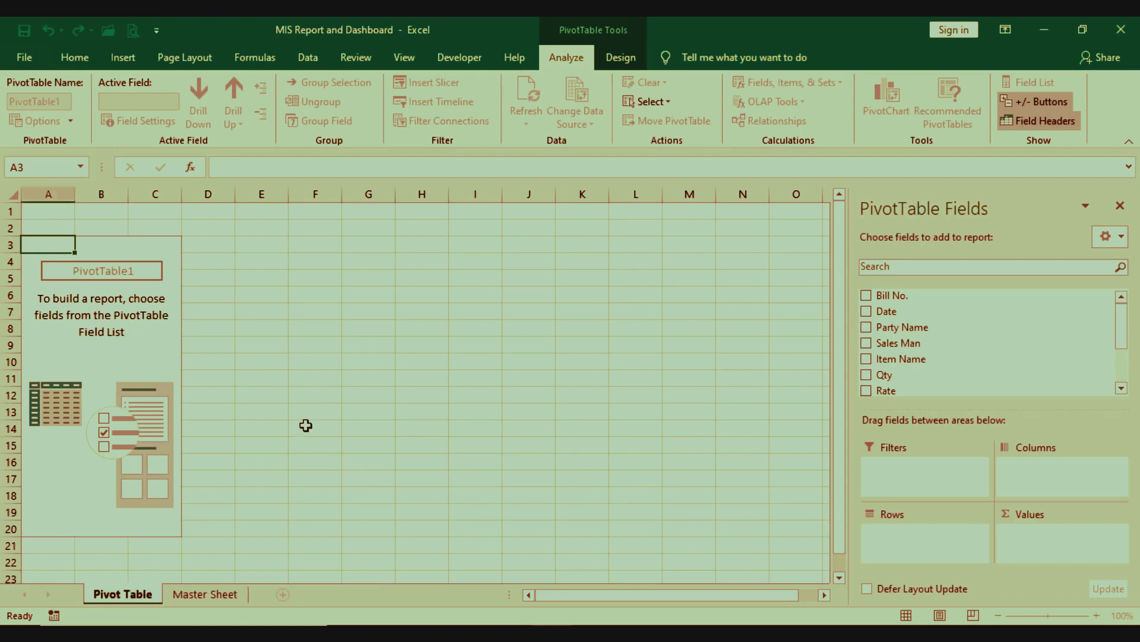
{"action": "left_click", "coordinate": [305, 425]}
{"action": "left_click", "coordinate": [146, 360]}
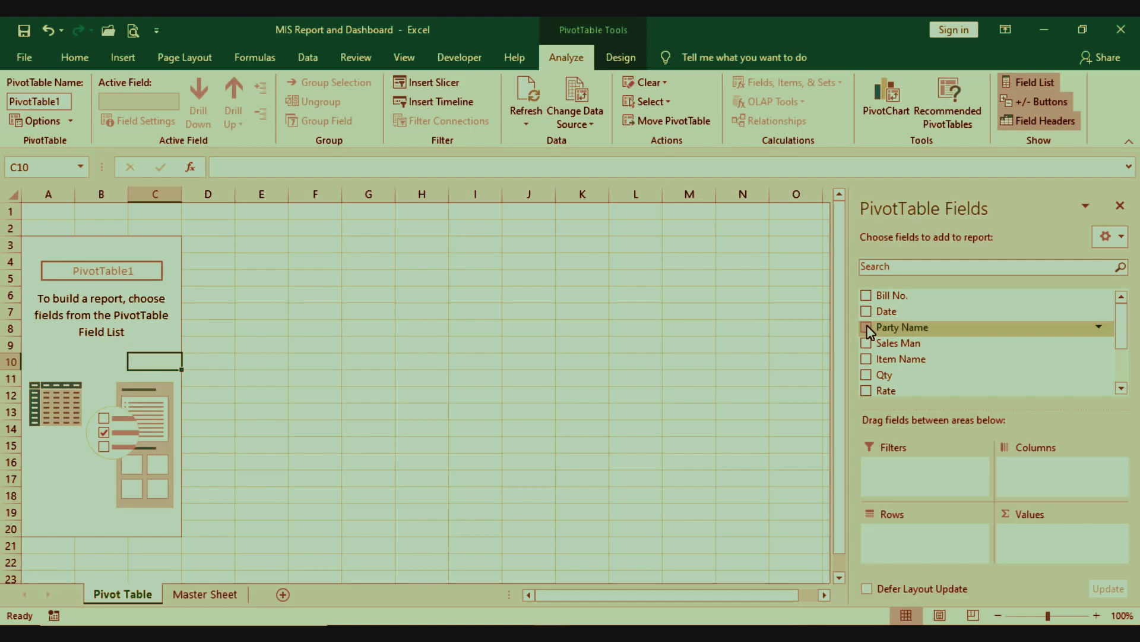
Step: Add Party Name as pivot rows and Amount as the summed value
{"action": "left_click", "coordinate": [866, 327]}
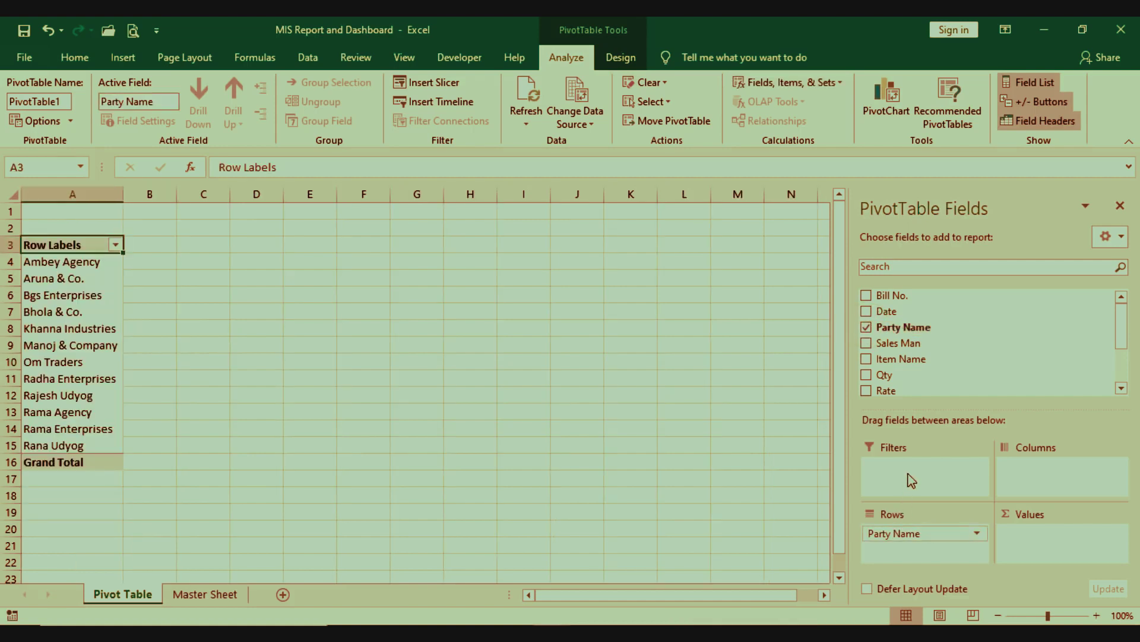
{"action": "left_click", "coordinate": [1121, 389]}
{"action": "left_click", "coordinate": [1121, 390]}
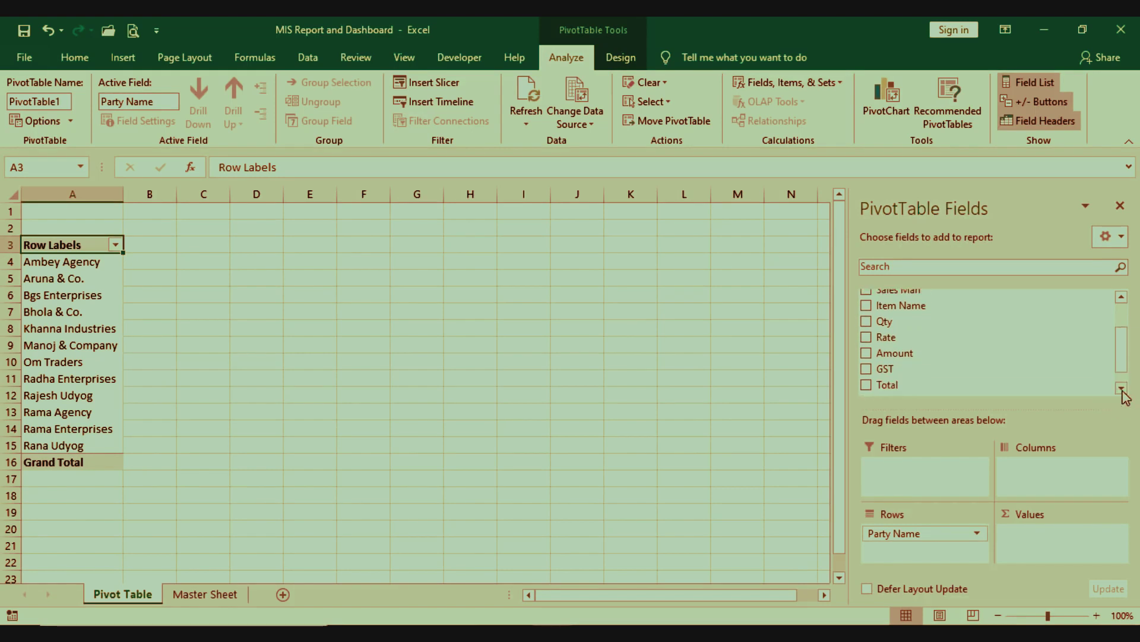
{"action": "left_click", "coordinate": [866, 353]}
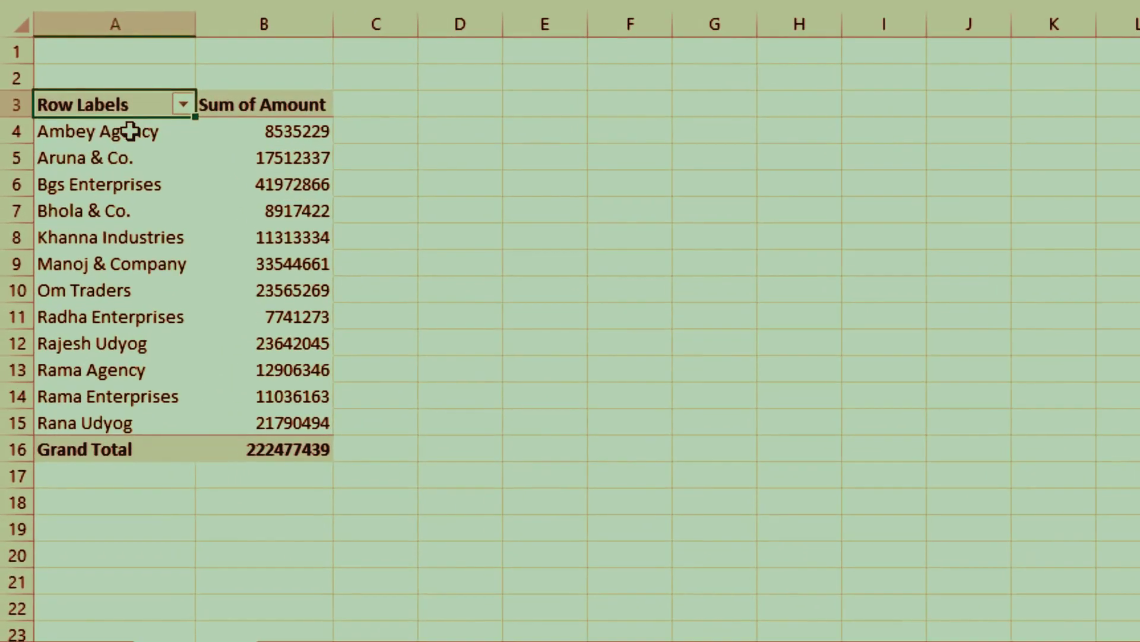
Step: Relabel the A3 header as 'Party Name' and review each party's summed Amount
{"action": "left_click_drag", "start_coordinate": [93, 262], "coordinate": [81, 430]}
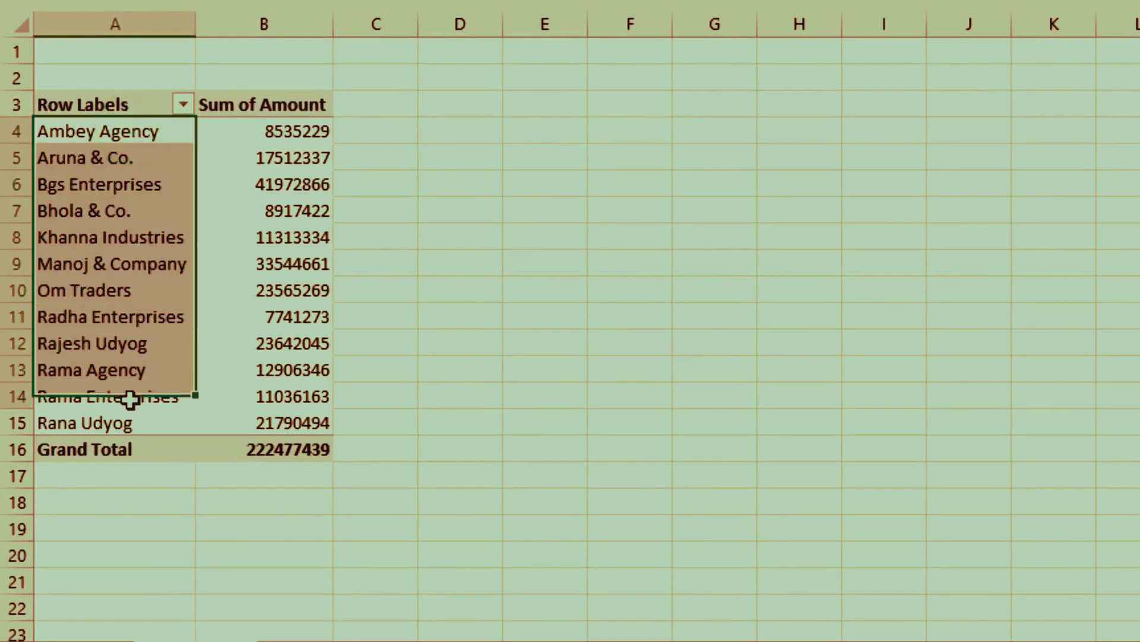
{"action": "left_click_drag", "start_coordinate": [129, 399], "coordinate": [129, 403]}
{"action": "left_click_drag", "start_coordinate": [287, 131], "coordinate": [290, 421]}
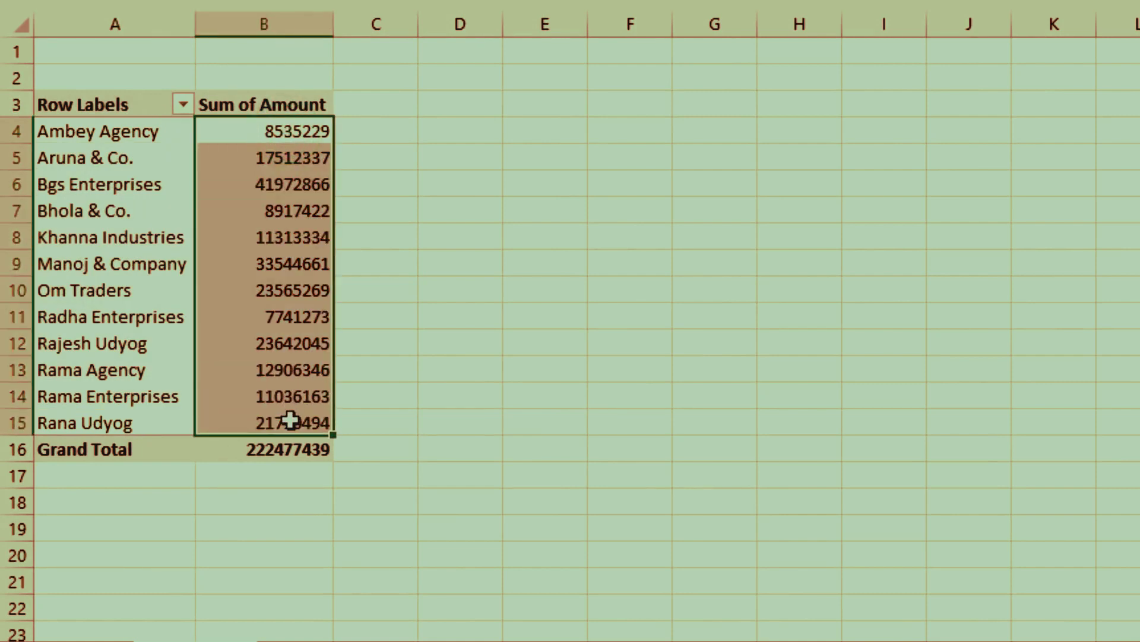
{"action": "left_click", "coordinate": [110, 101]}
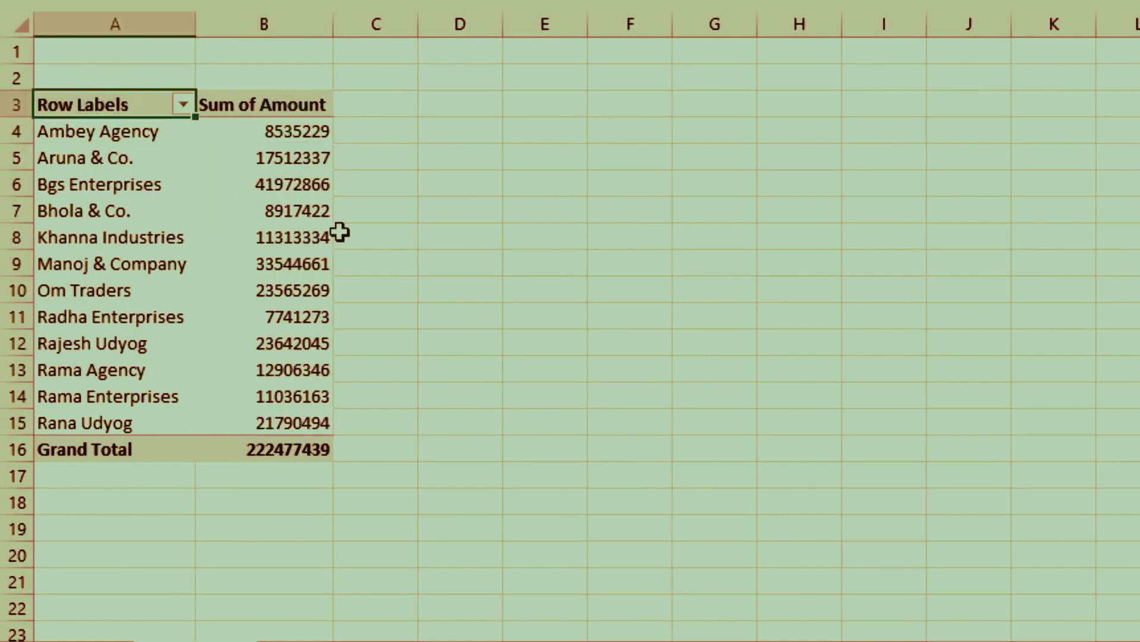
{"action": "type", "text": "Part"}
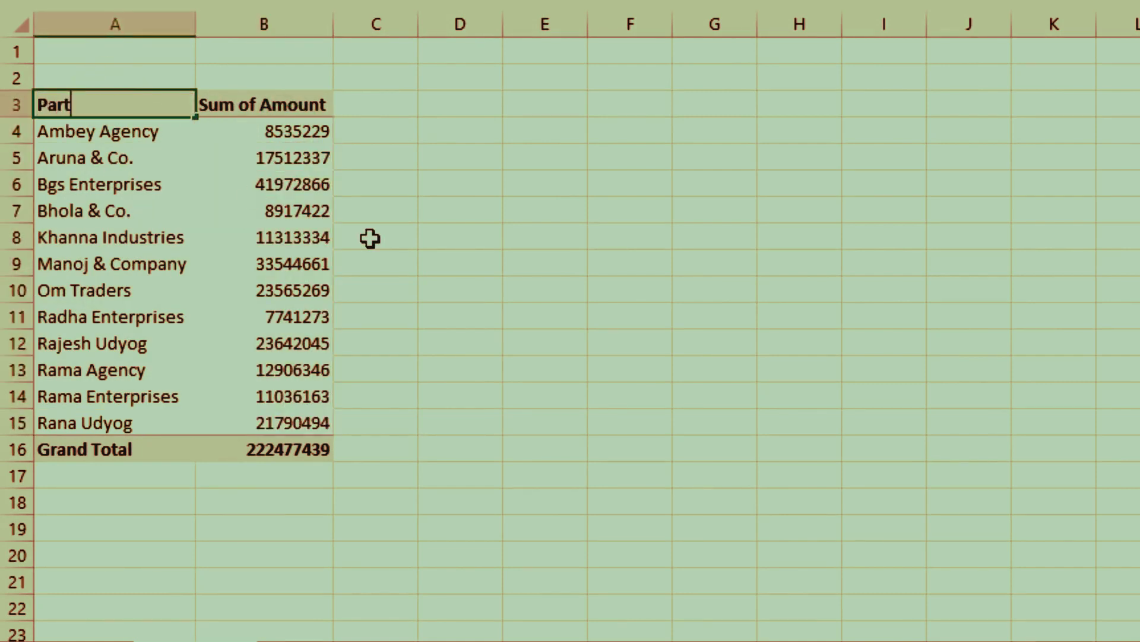
{"action": "type", "text": "y Name"}
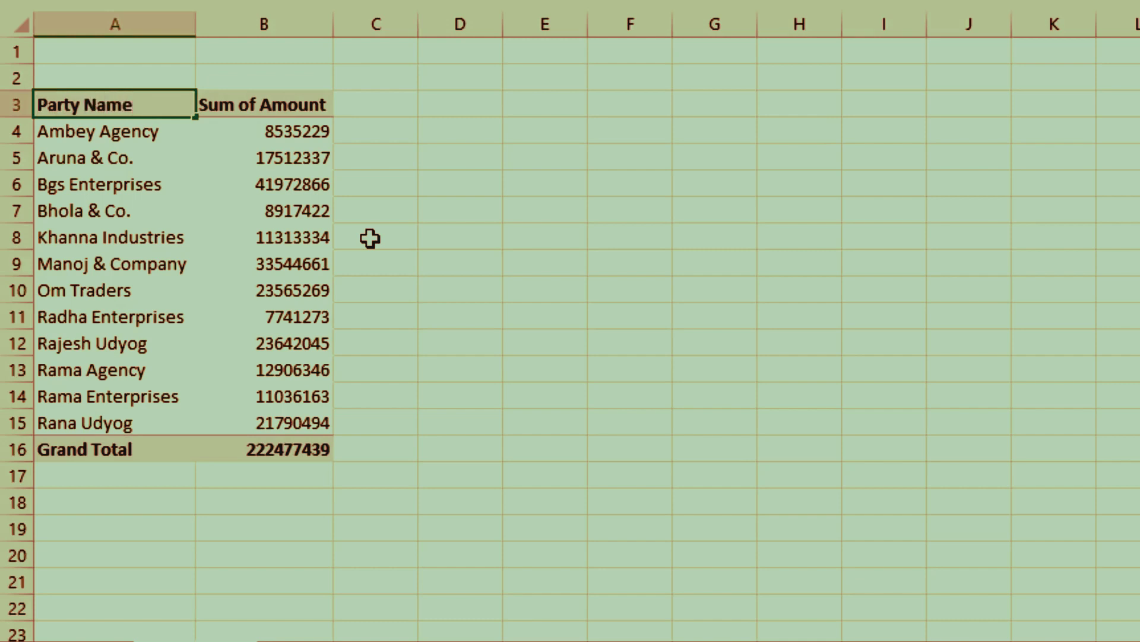
{"action": "key", "text": "Return"}
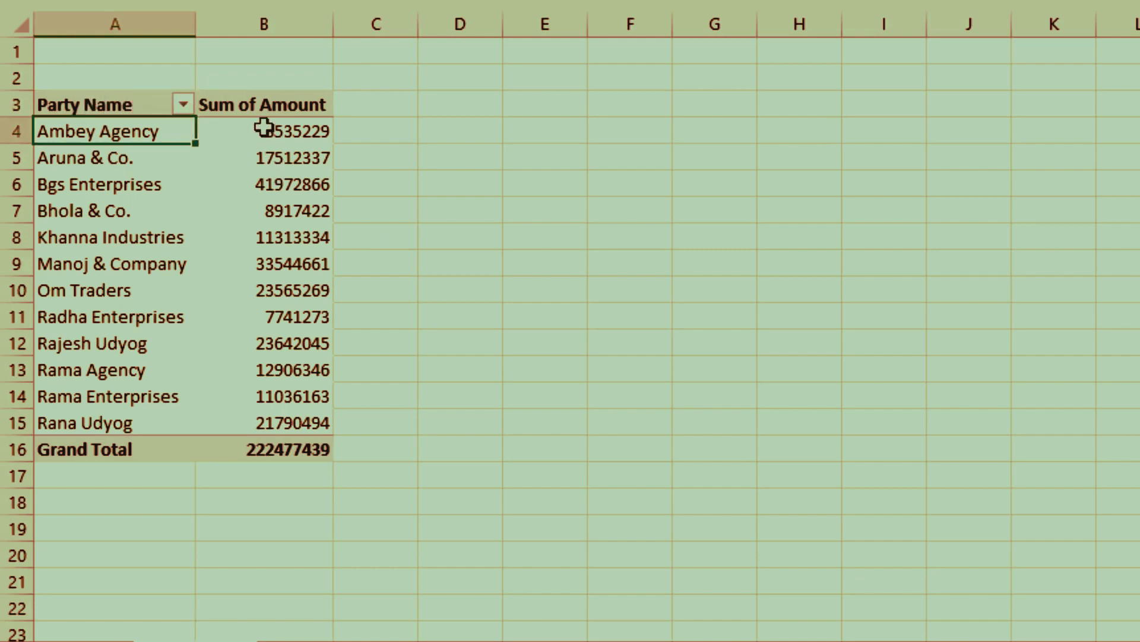
{"action": "left_click", "coordinate": [222, 128]}
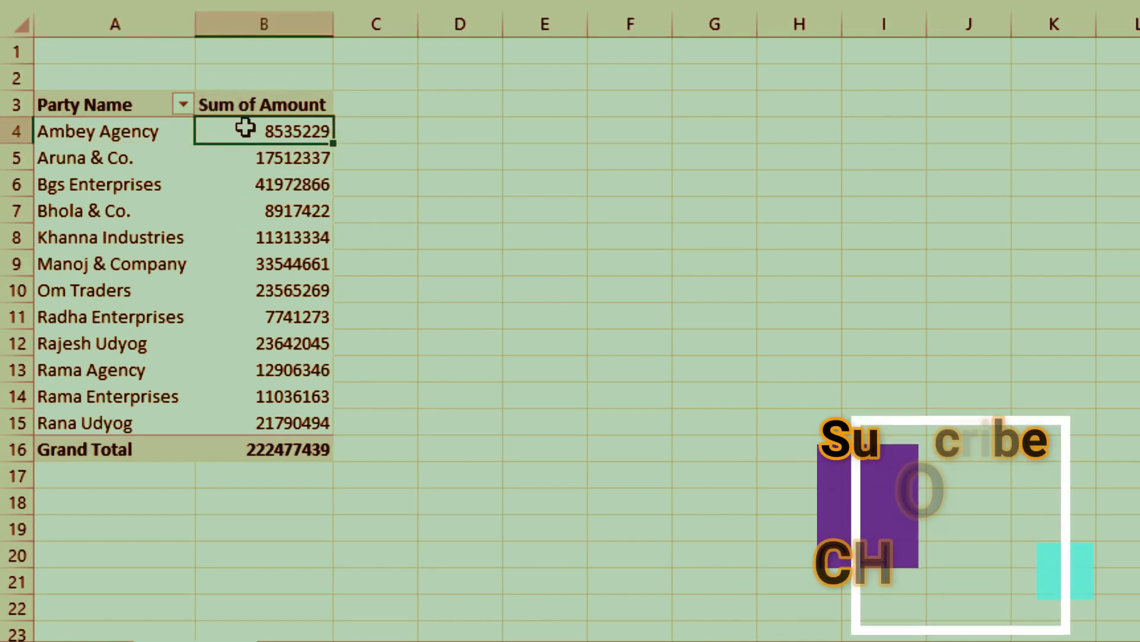
{"action": "mouse_move", "coordinate": [264, 131]}
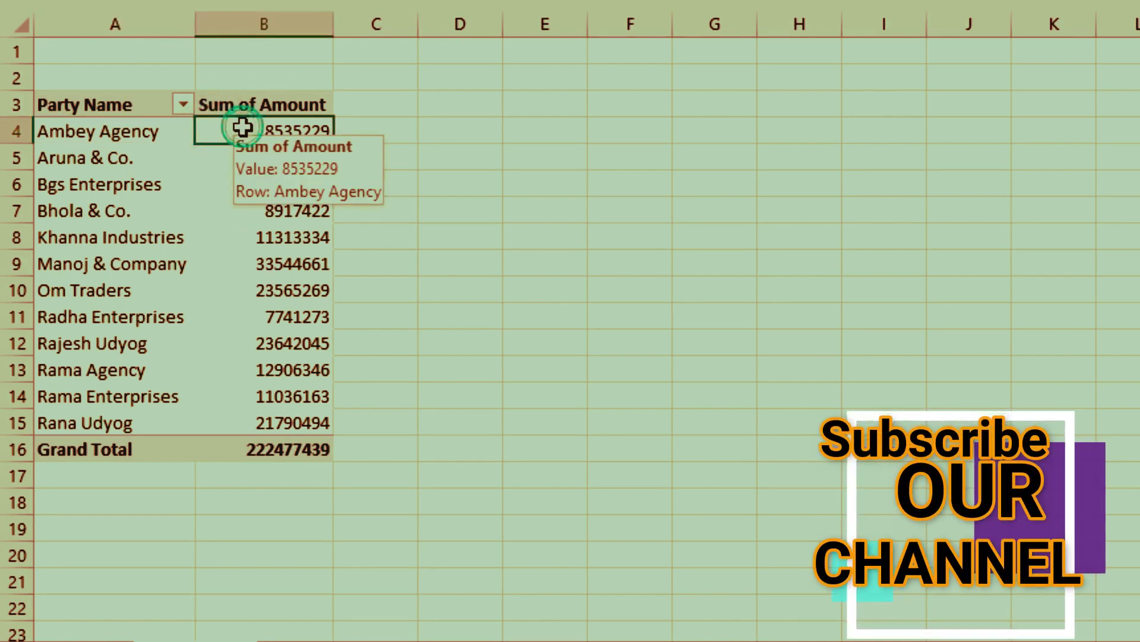
{"action": "left_click_drag", "start_coordinate": [244, 127], "coordinate": [258, 417]}
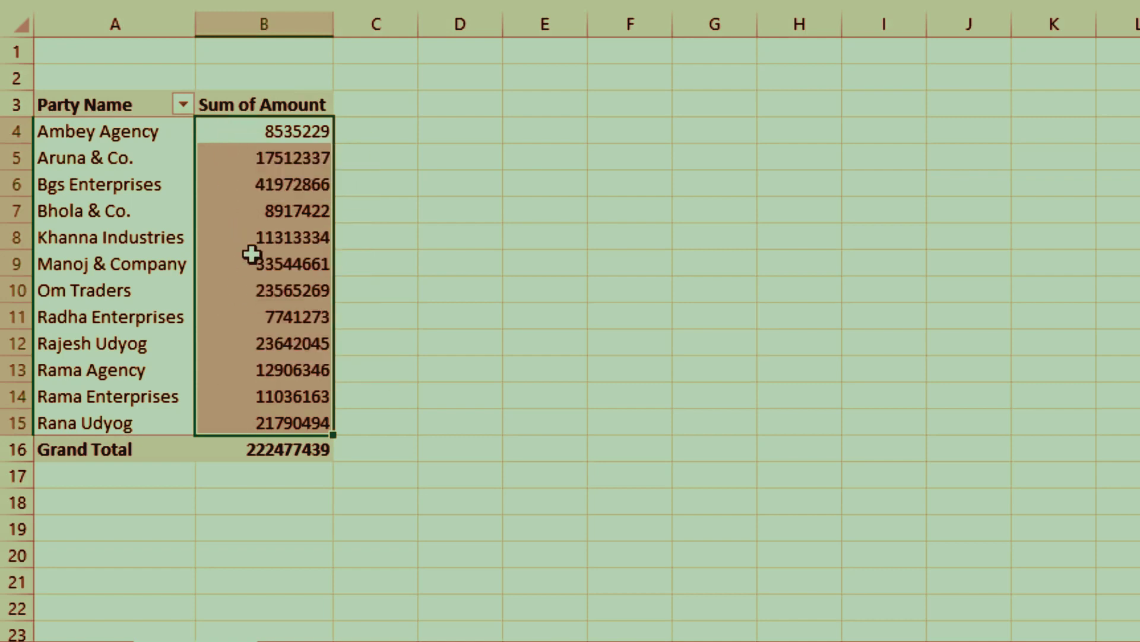
{"action": "left_click", "coordinate": [258, 180]}
{"action": "left_click", "coordinate": [263, 149]}
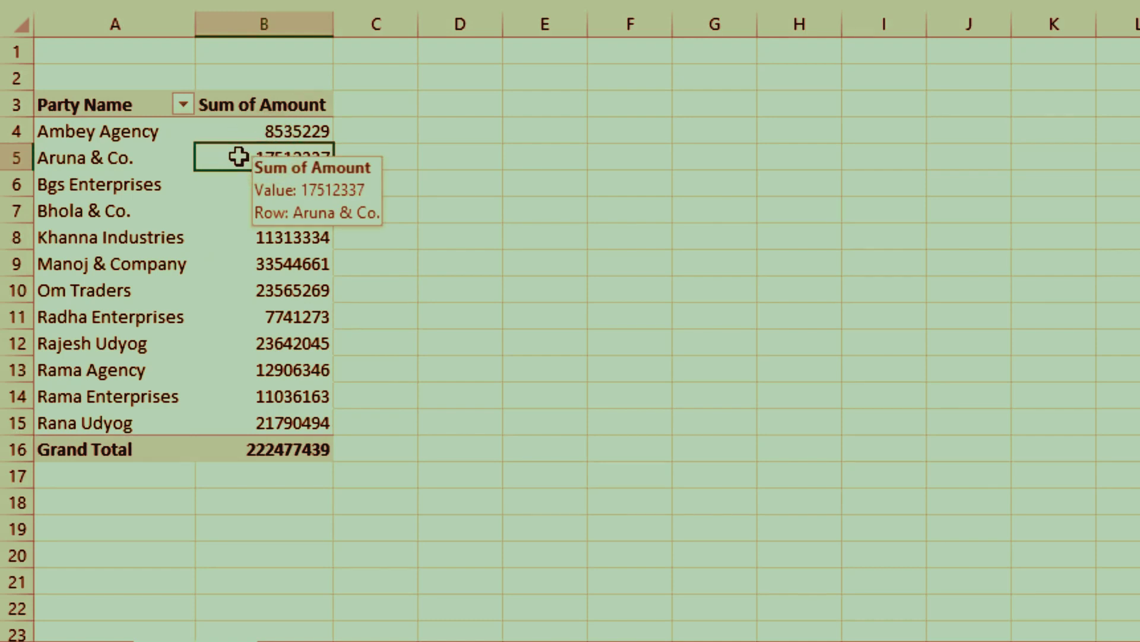
Step: In Value Field Settings for Amount, keep Sum as the summary calculation and confirm
{"action": "right_click", "coordinate": [238, 156]}
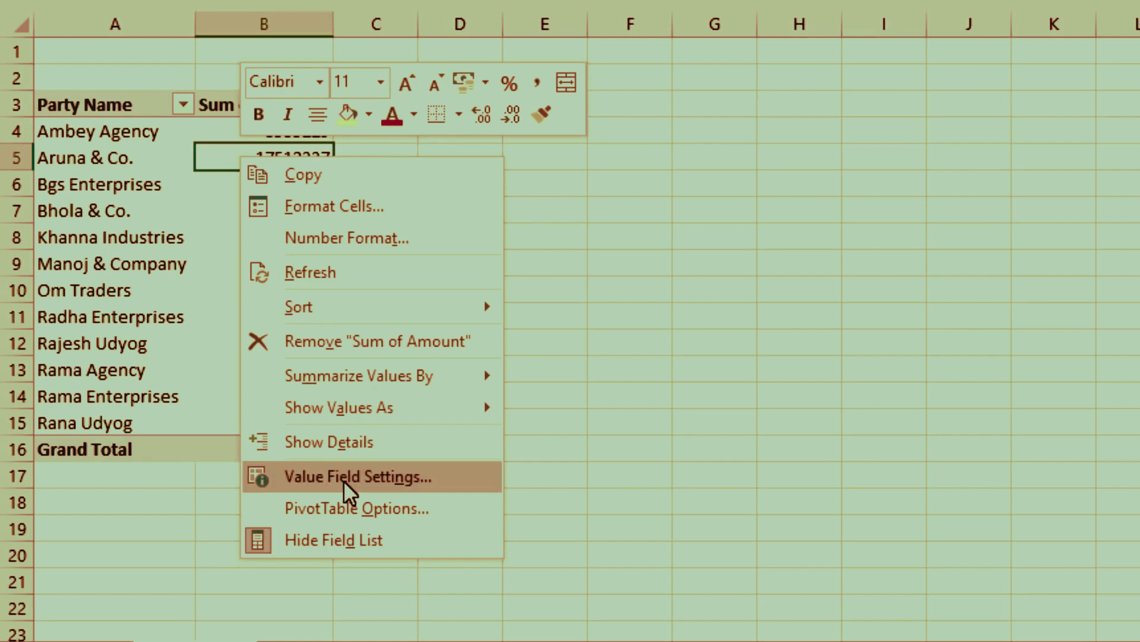
{"action": "left_click", "coordinate": [447, 479]}
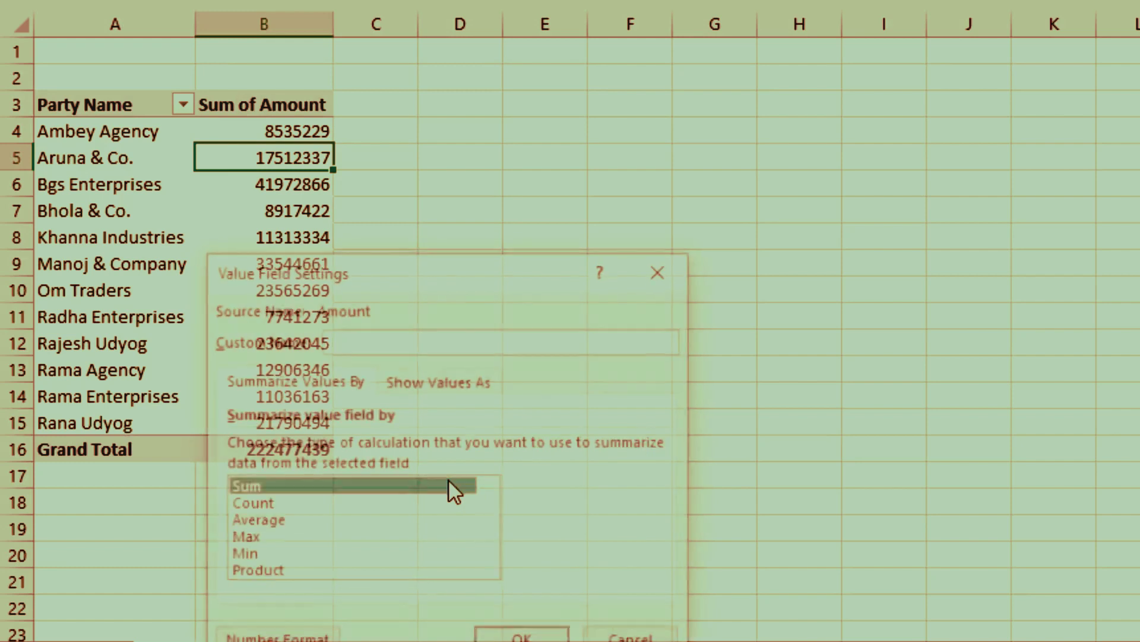
{"action": "left_click_drag", "start_coordinate": [396, 274], "coordinate": [490, 100]}
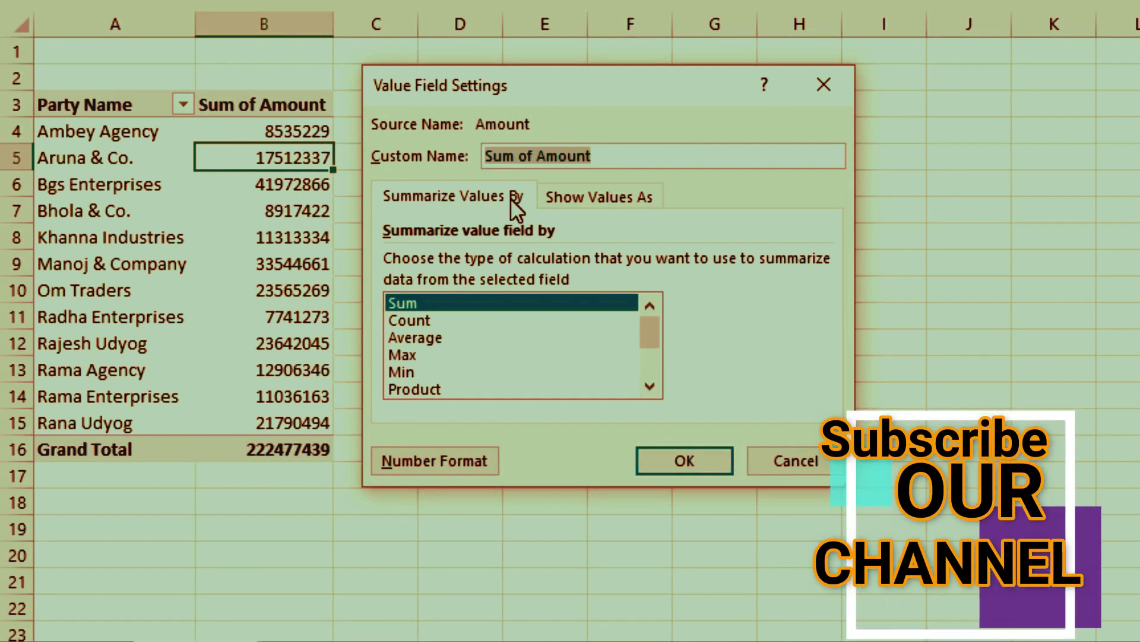
{"action": "left_click", "coordinate": [449, 198]}
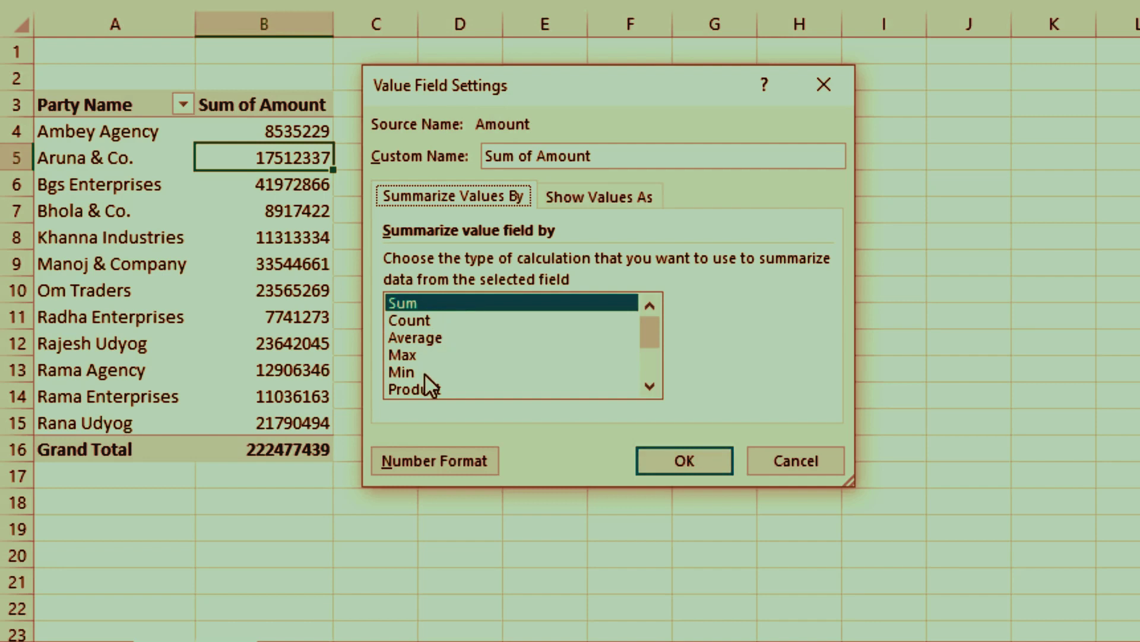
{"action": "left_click", "coordinate": [657, 389]}
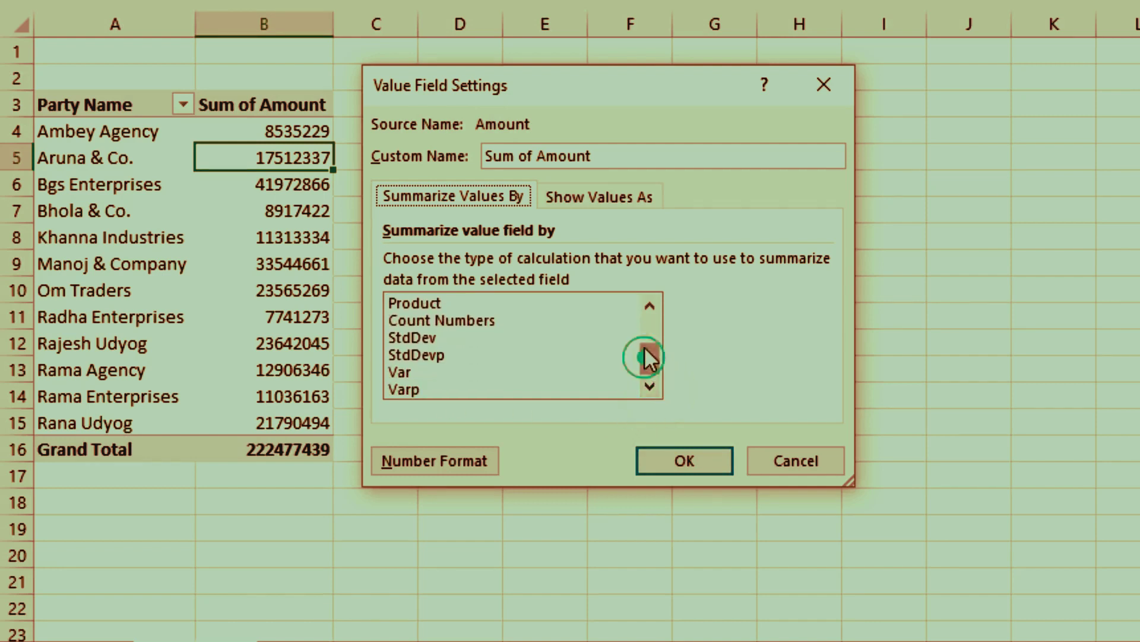
{"action": "left_click_drag", "start_coordinate": [649, 358], "coordinate": [650, 318]}
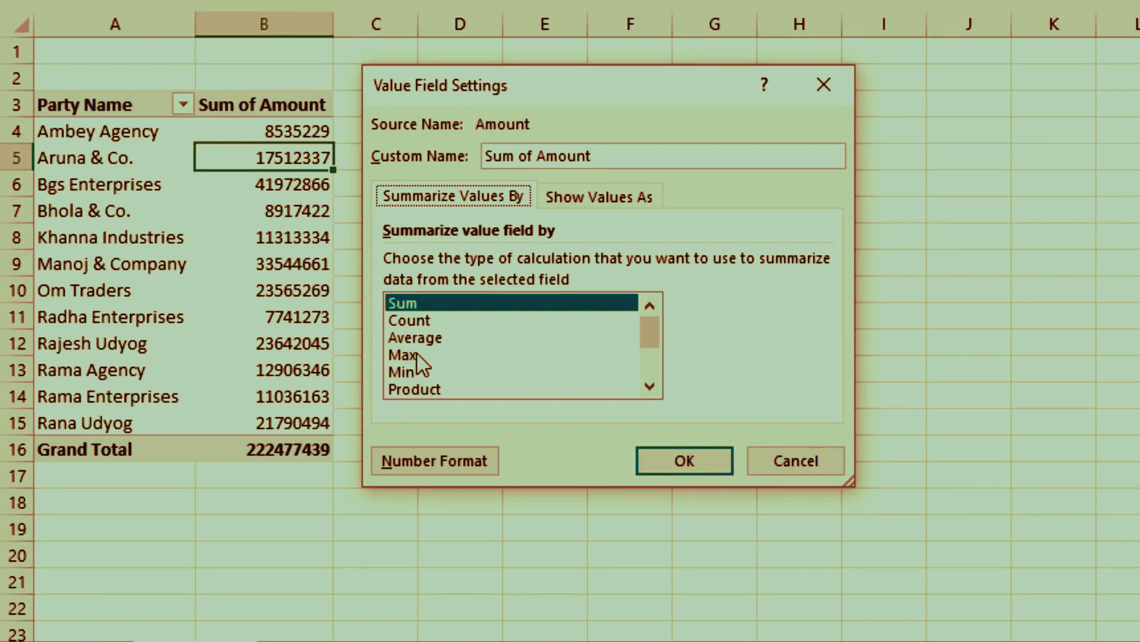
{"action": "left_click", "coordinate": [434, 304]}
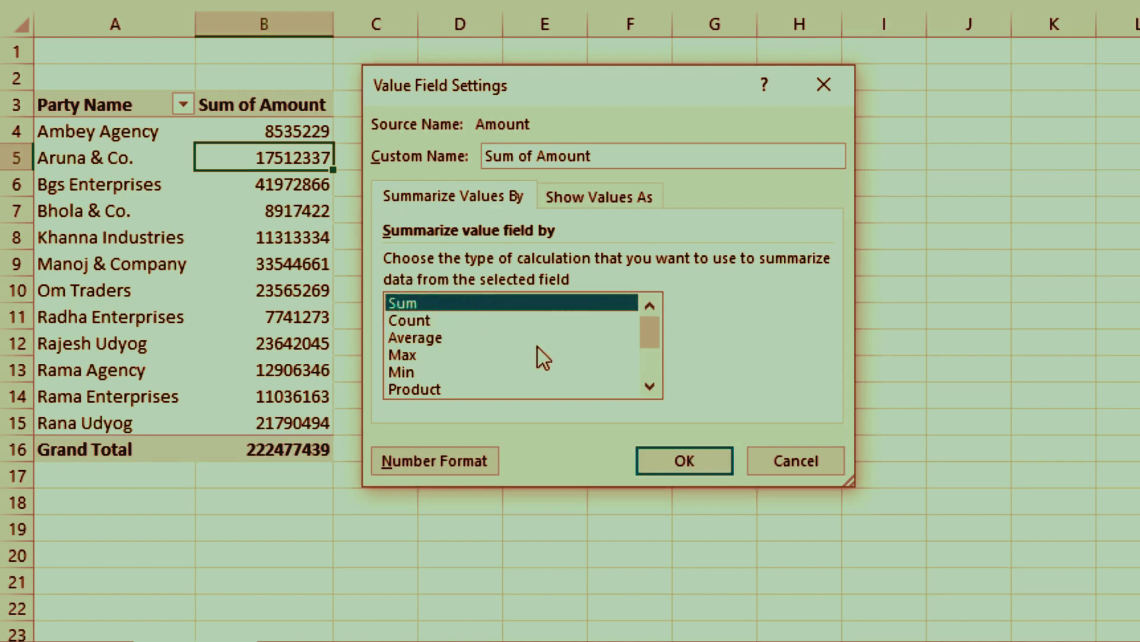
{"action": "left_click", "coordinate": [672, 468]}
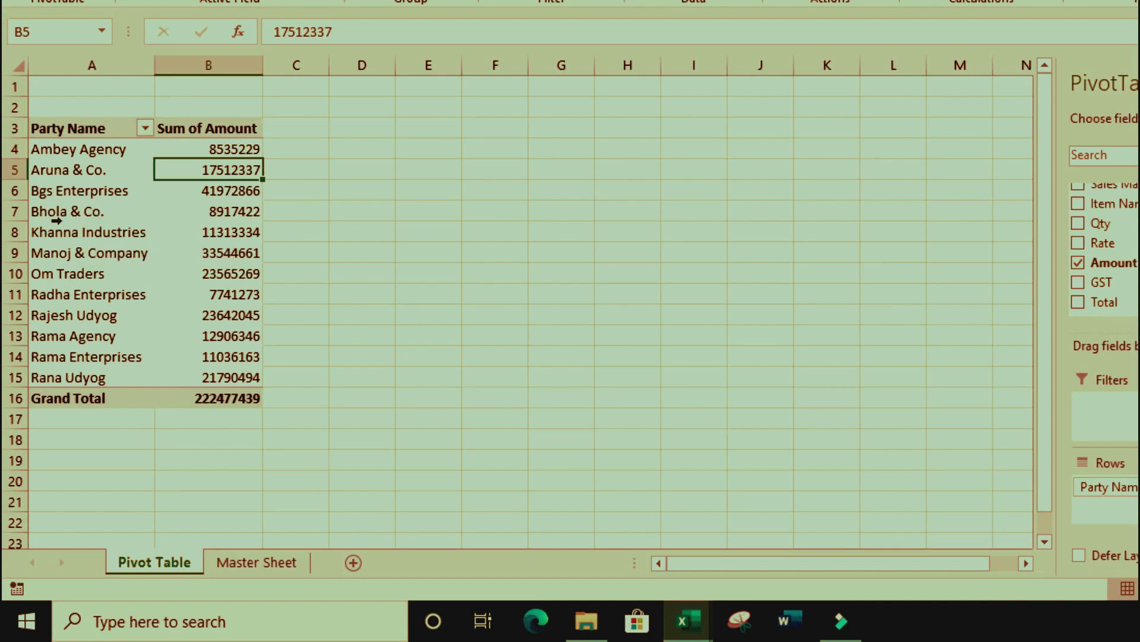
Step: Filter the Master Sheet to Bhola & Co. and confirm its Amount total 8917422 matches the pivot
{"action": "left_click", "coordinate": [72, 215]}
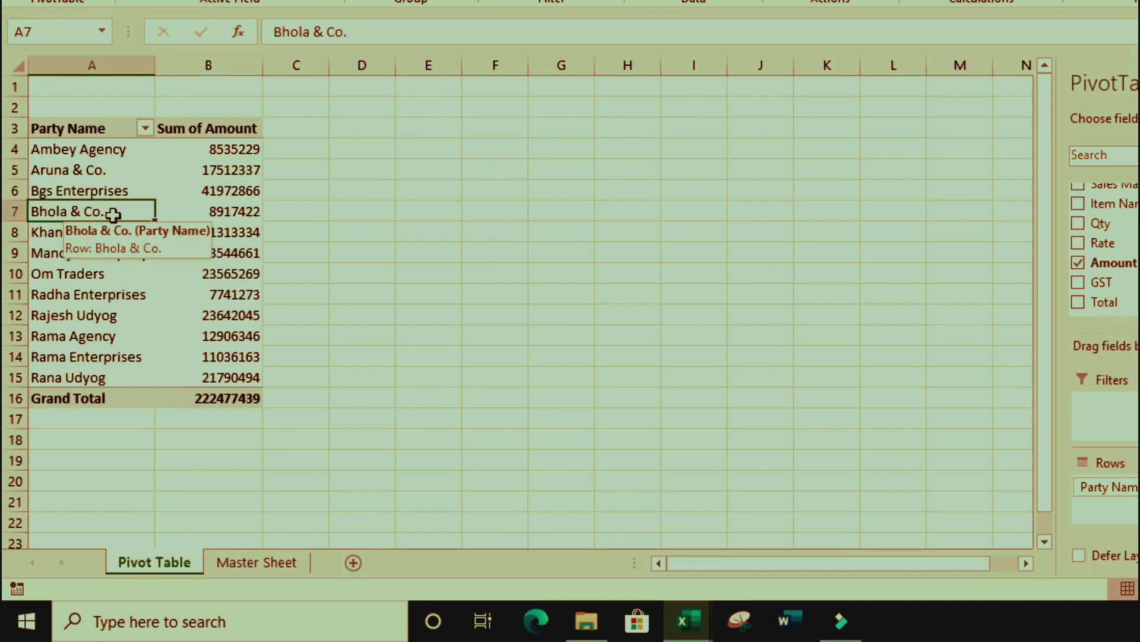
{"action": "left_click", "coordinate": [223, 215]}
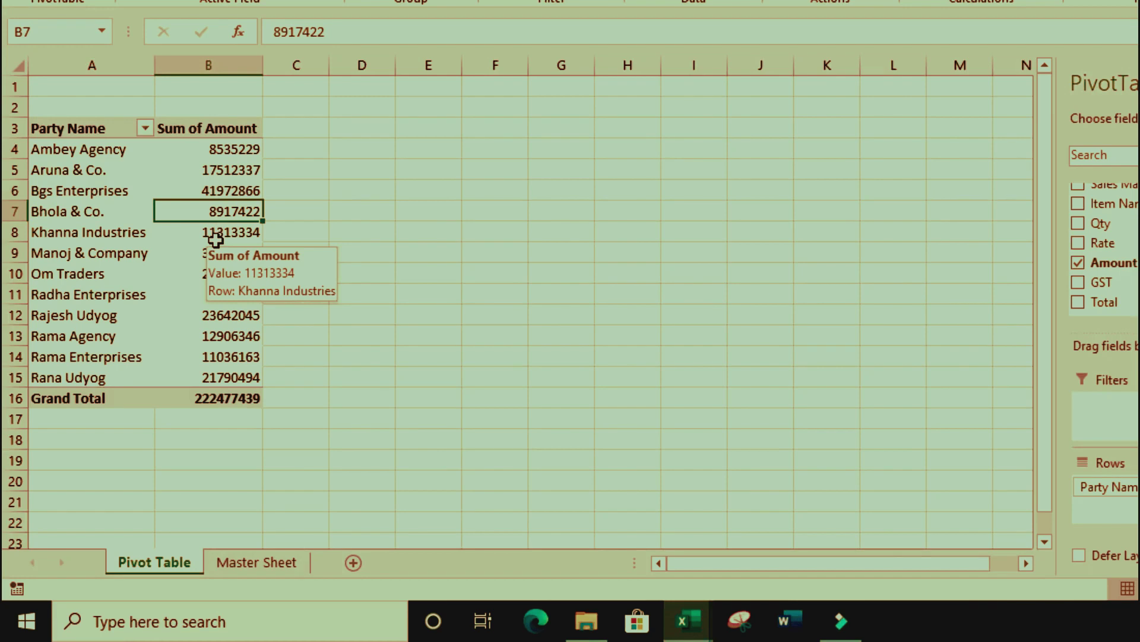
{"action": "left_click", "coordinate": [257, 565]}
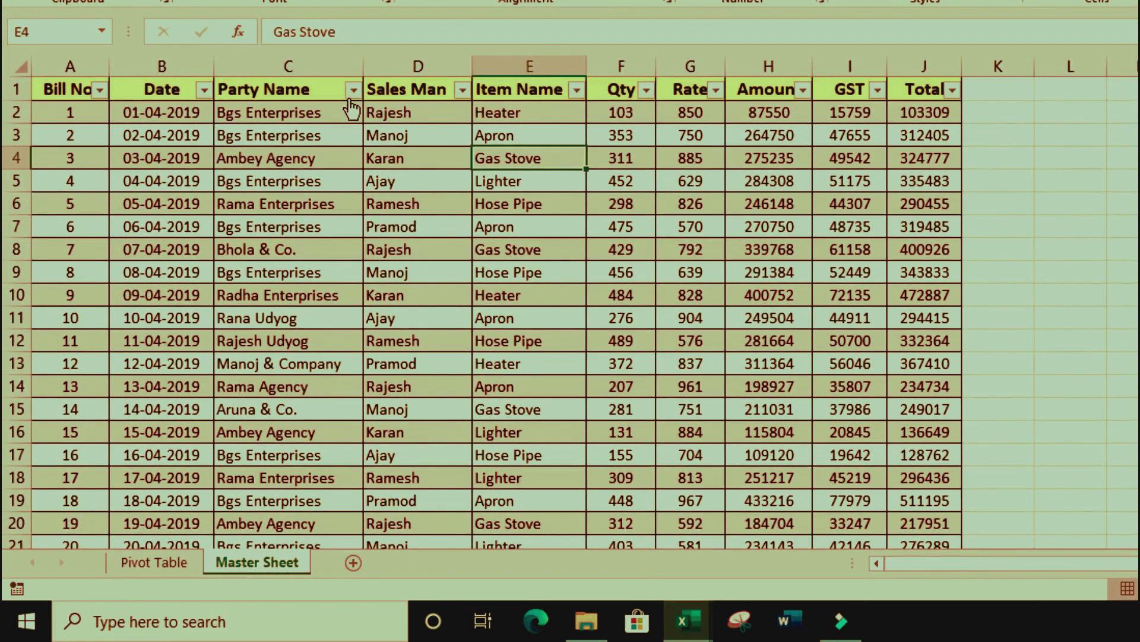
{"action": "left_click", "coordinate": [354, 89]}
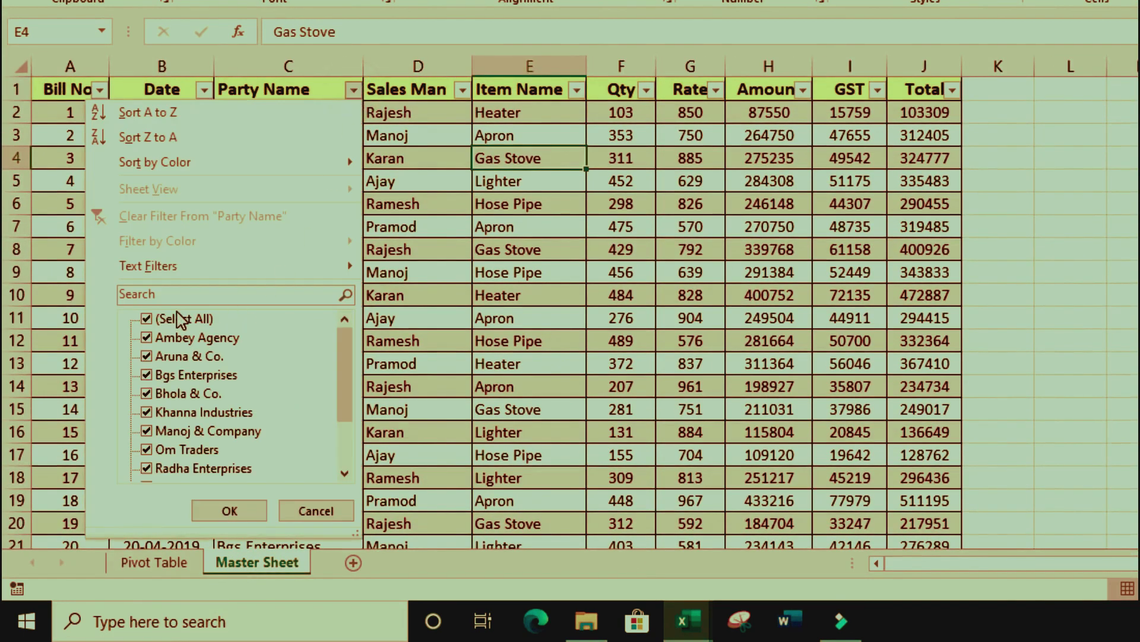
{"action": "left_click", "coordinate": [180, 320]}
{"action": "left_click", "coordinate": [185, 393]}
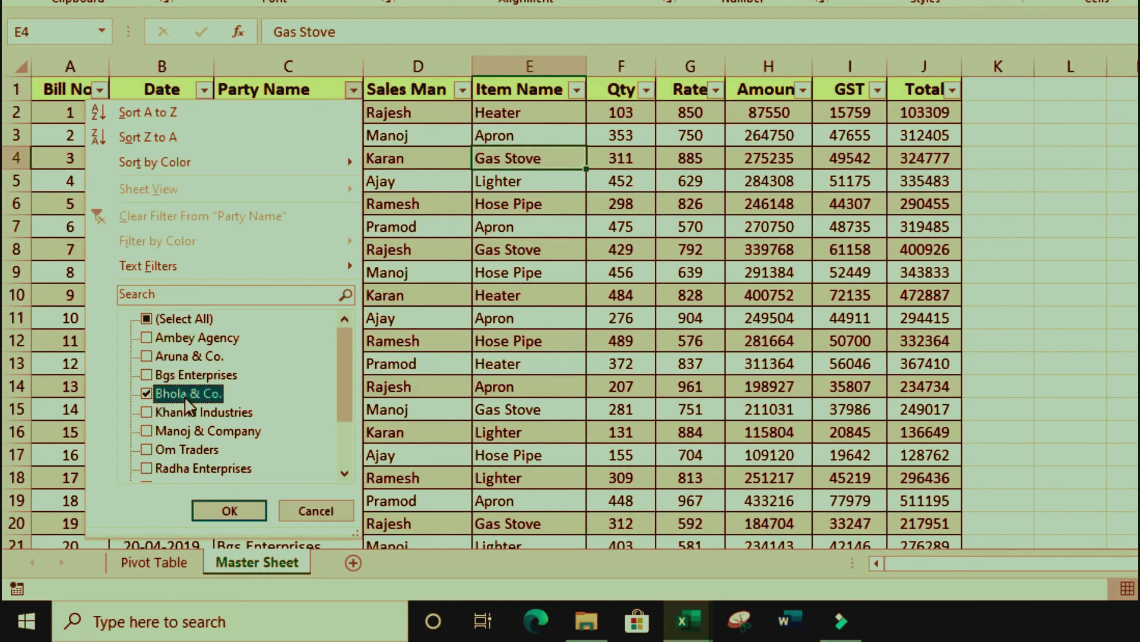
{"action": "left_click", "coordinate": [229, 511]}
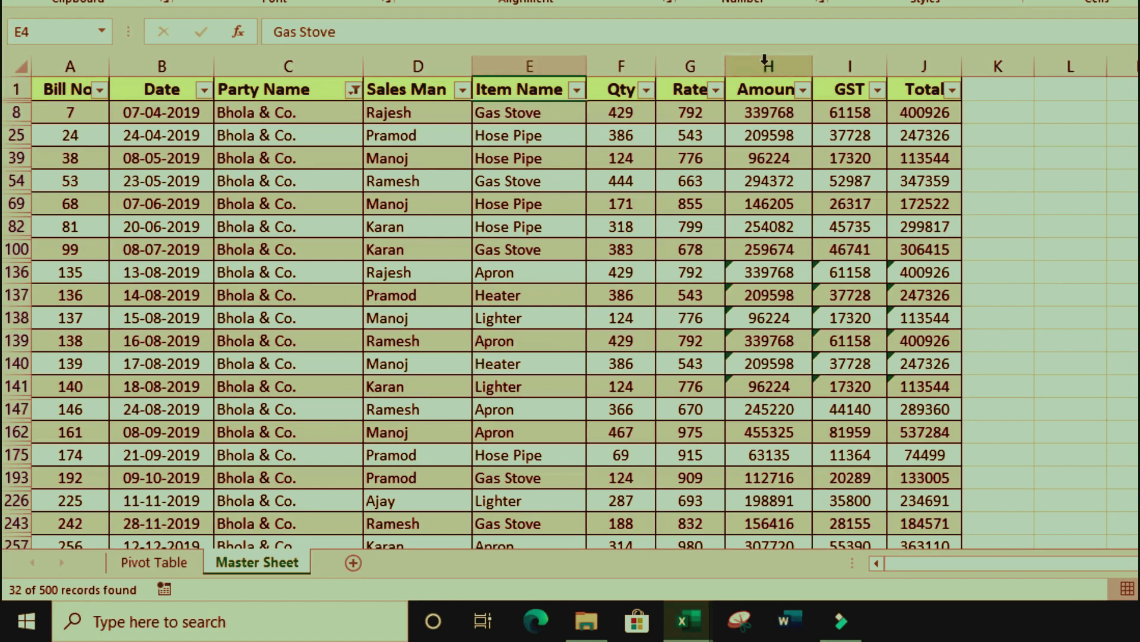
{"action": "left_click", "coordinate": [788, 59]}
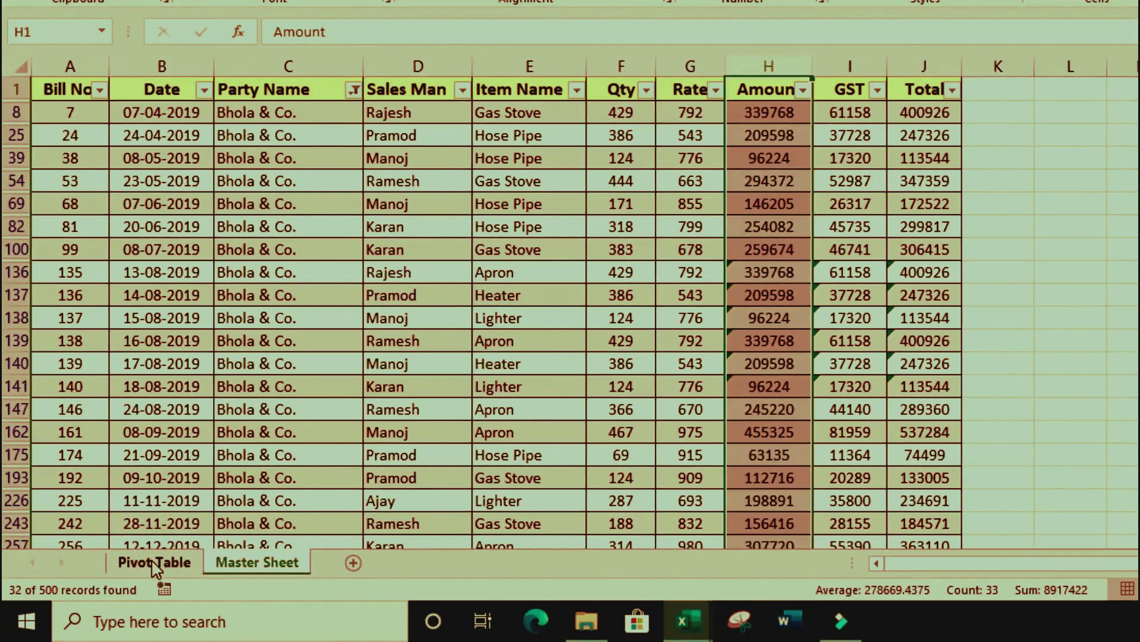
Step: Check Rama Agency's summed Amount of 12906346 on the Pivot Table sheet
{"action": "left_click", "coordinate": [156, 563]}
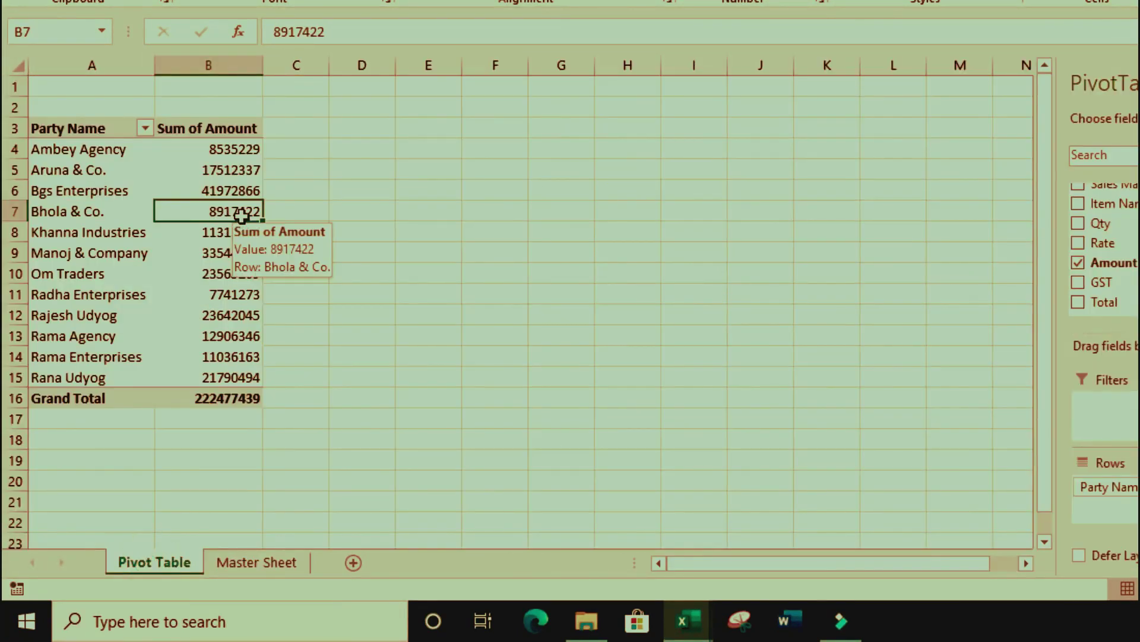
{"action": "left_click", "coordinate": [95, 336]}
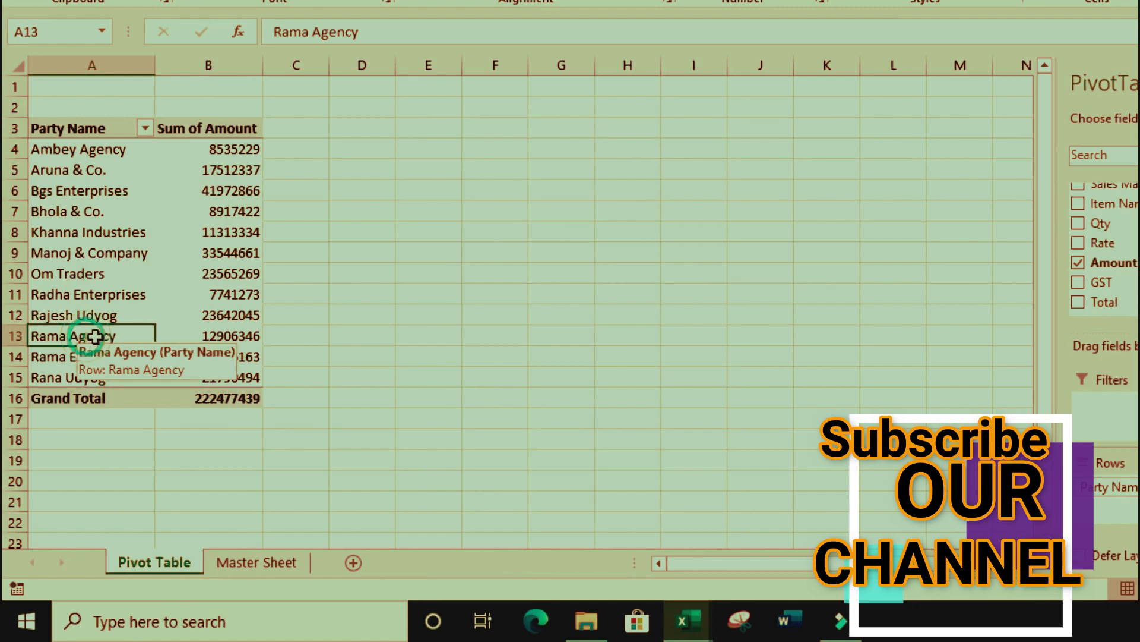
{"action": "left_click", "coordinate": [208, 337]}
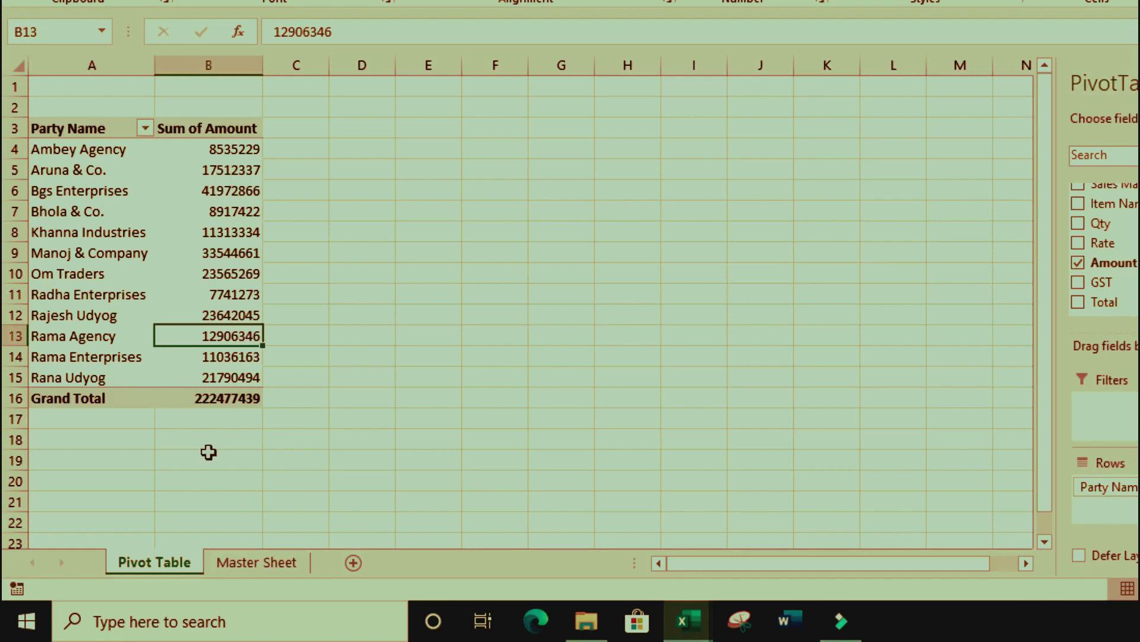
{"action": "left_click", "coordinate": [51, 343]}
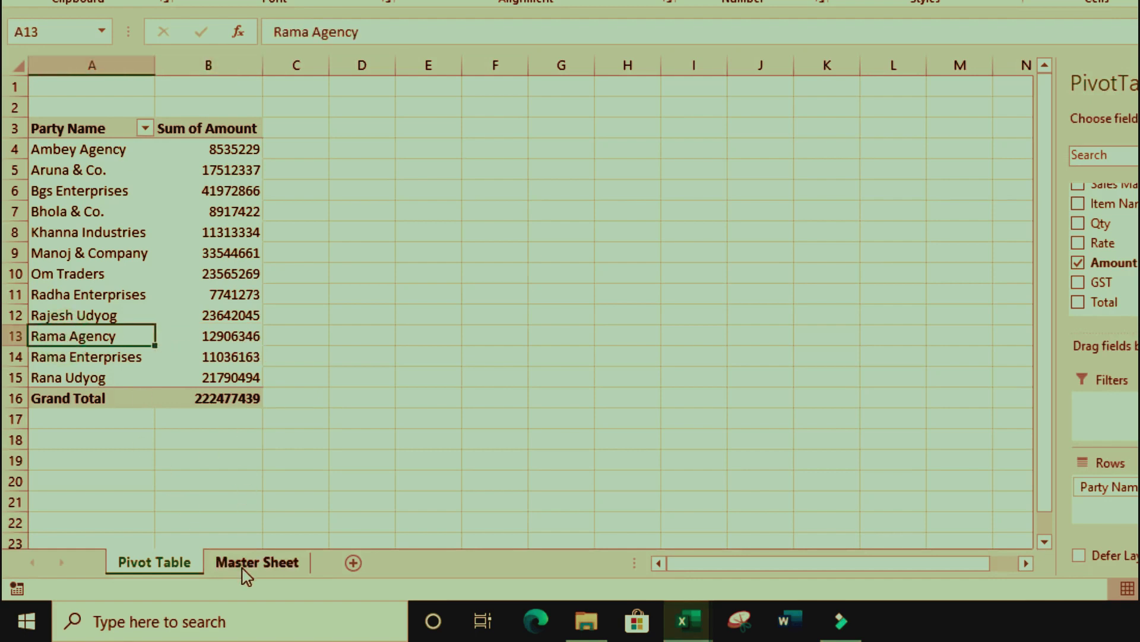
Step: Filter the Master Sheet to Rama Agency and compare against its pivot total
{"action": "left_click", "coordinate": [249, 563]}
{"action": "left_click", "coordinate": [354, 90]}
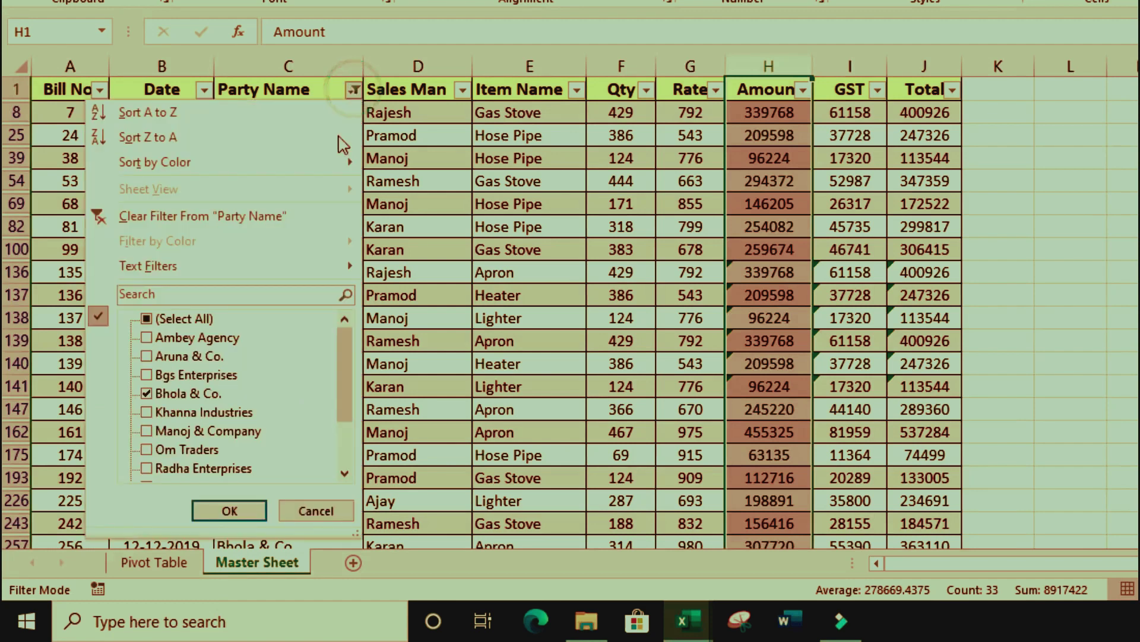
{"action": "left_click", "coordinate": [146, 393]}
{"action": "left_click_drag", "start_coordinate": [348, 351], "coordinate": [343, 436]}
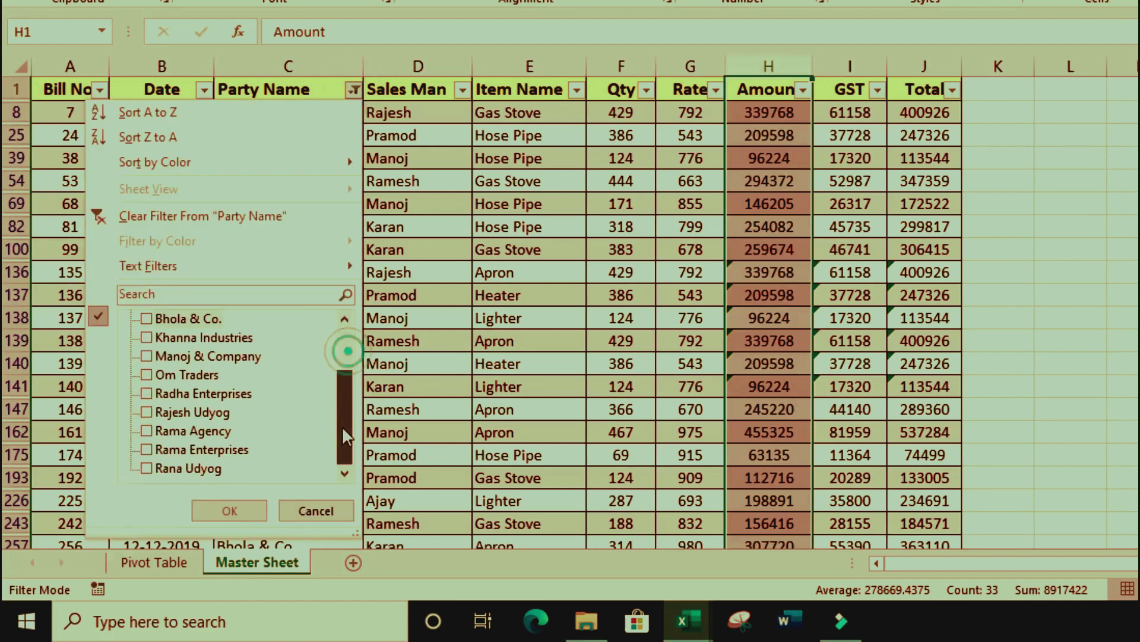
{"action": "left_click", "coordinate": [193, 433]}
{"action": "left_click", "coordinate": [229, 510]}
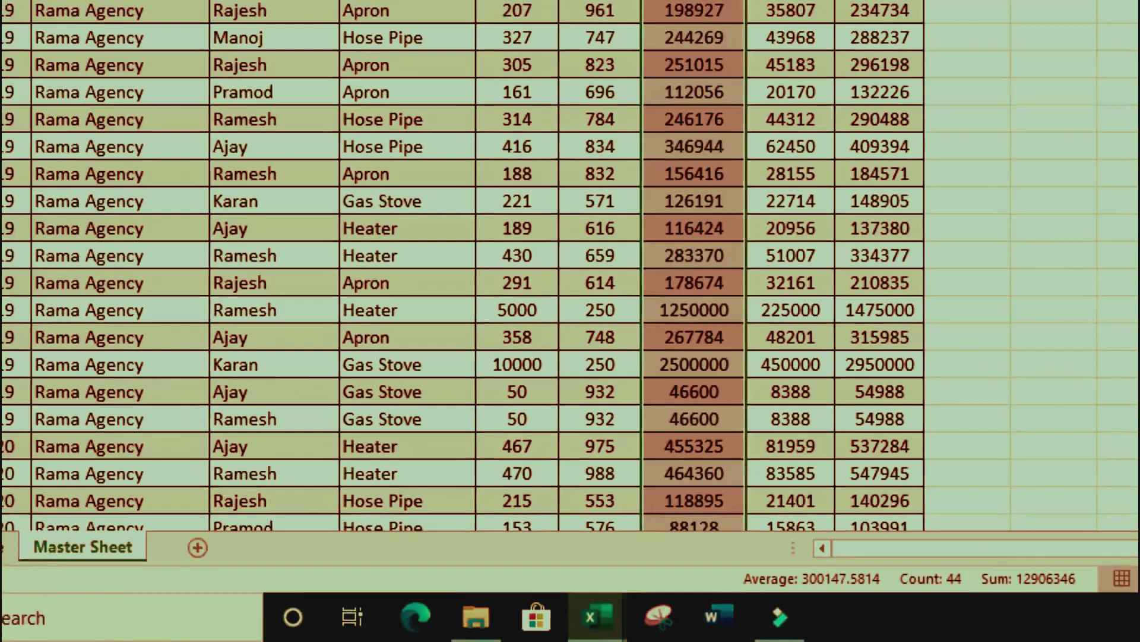
{"action": "left_click", "coordinate": [169, 565]}
{"action": "left_click", "coordinate": [199, 338]}
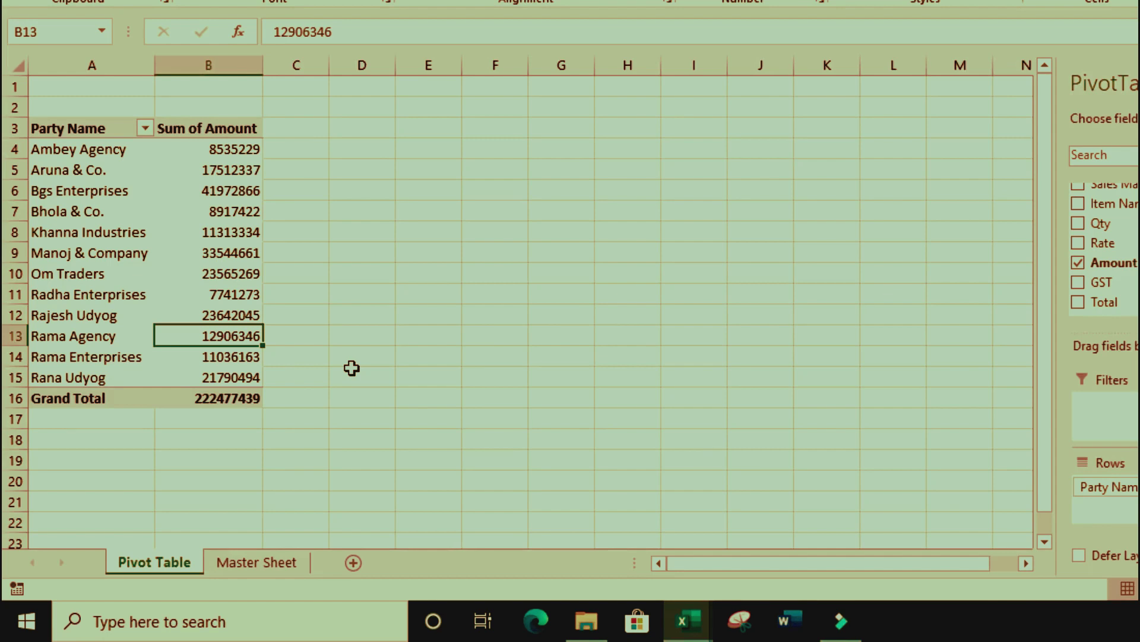
Step: Clear the Party Name filter with (Select All) so every party's rows show again
{"action": "left_click", "coordinate": [268, 565]}
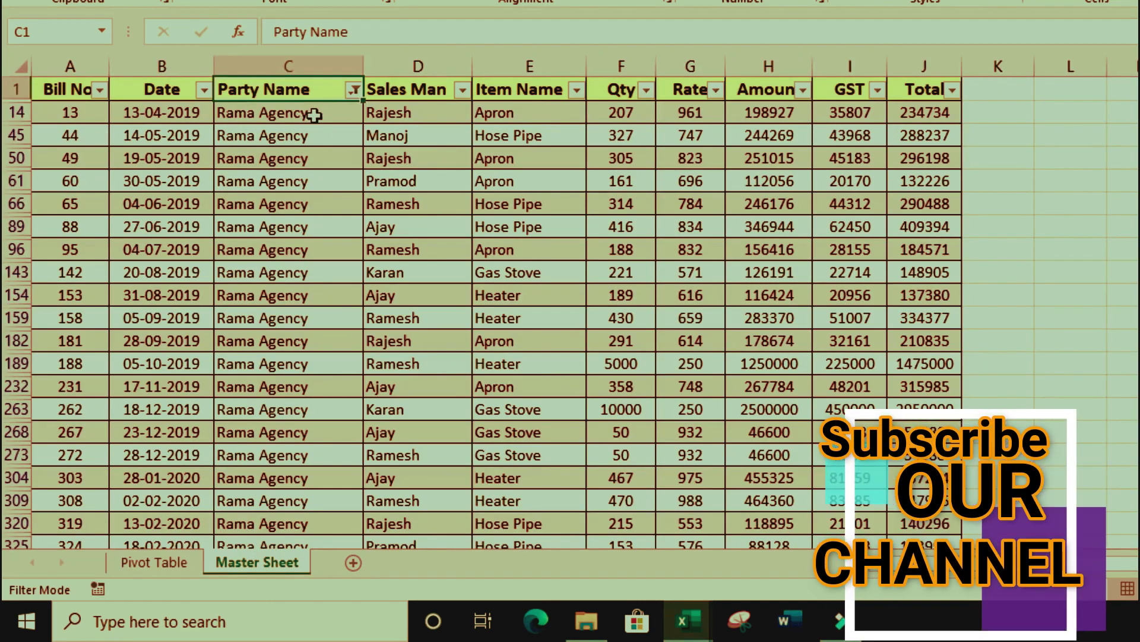
{"action": "left_click_drag", "start_coordinate": [315, 113], "coordinate": [315, 356]}
{"action": "left_click", "coordinate": [315, 178]}
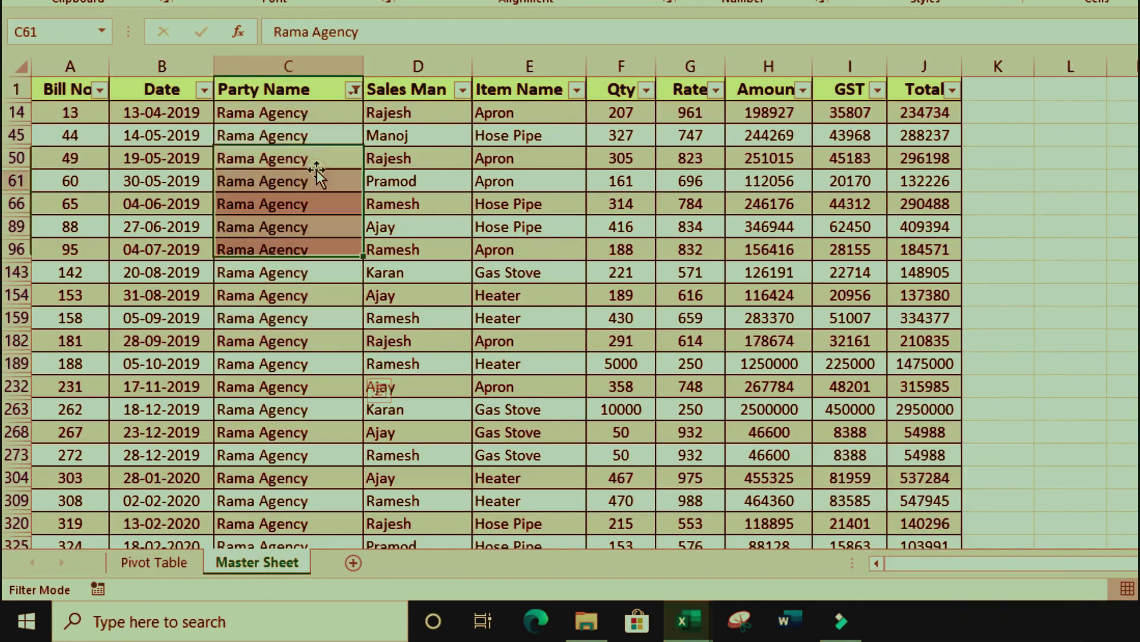
{"action": "left_click", "coordinate": [327, 87]}
{"action": "left_click", "coordinate": [352, 89]}
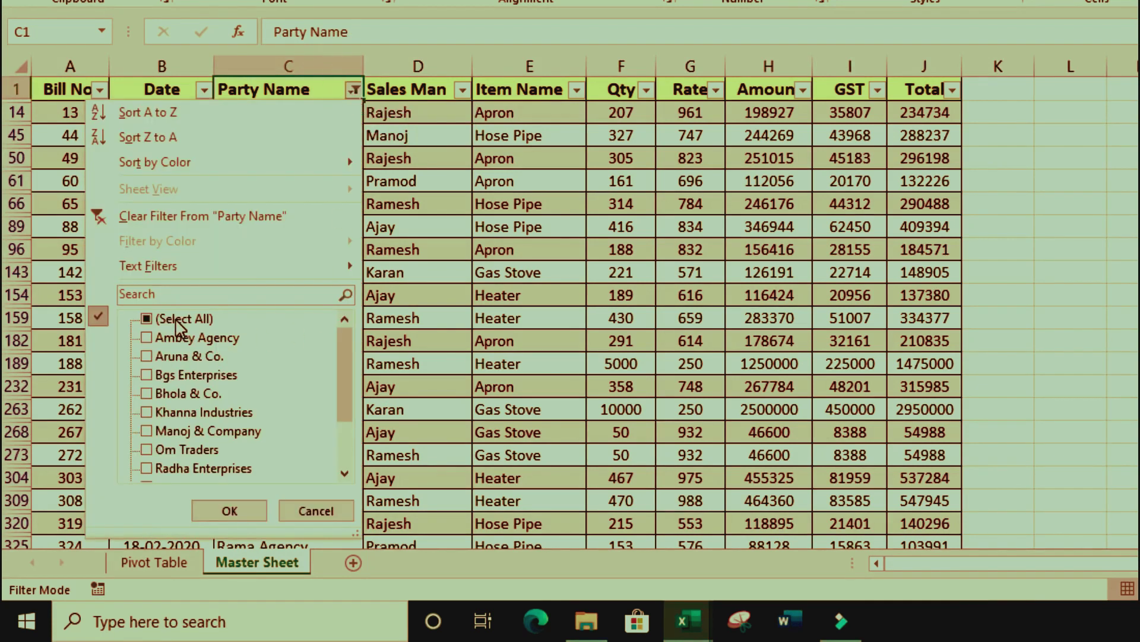
{"action": "left_click", "coordinate": [181, 320]}
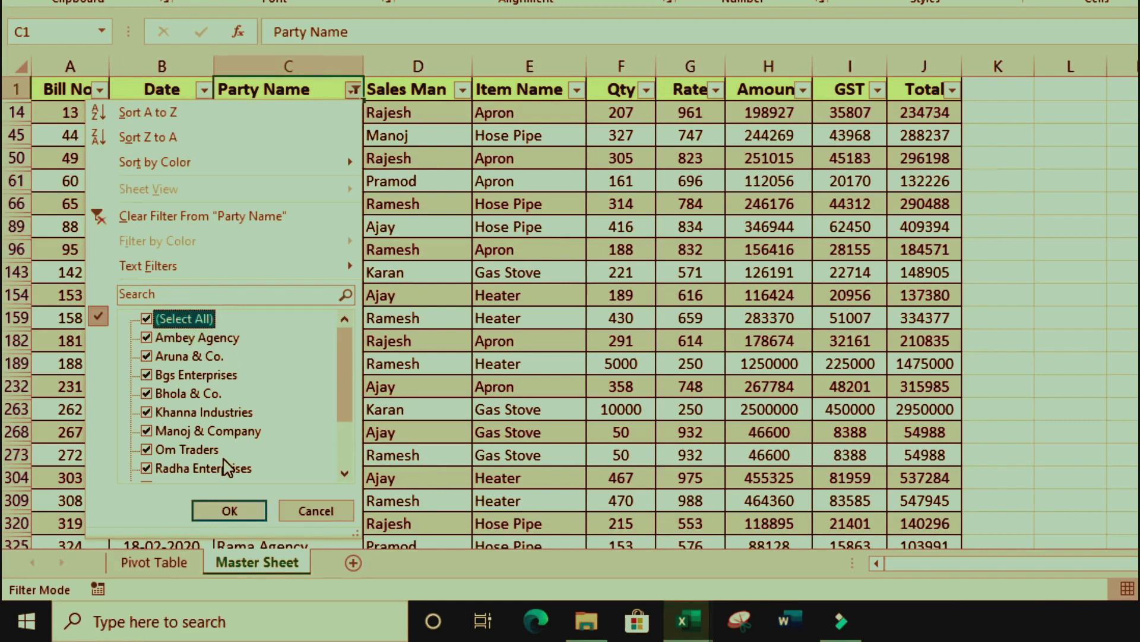
{"action": "left_click", "coordinate": [245, 512]}
{"action": "mouse_move", "coordinate": [306, 110]}
{"action": "left_mouse_down"}
{"action": "mouse_move", "coordinate": [324, 326]}
{"action": "mouse_move", "coordinate": [350, 451]}
{"action": "left_mouse_up"}
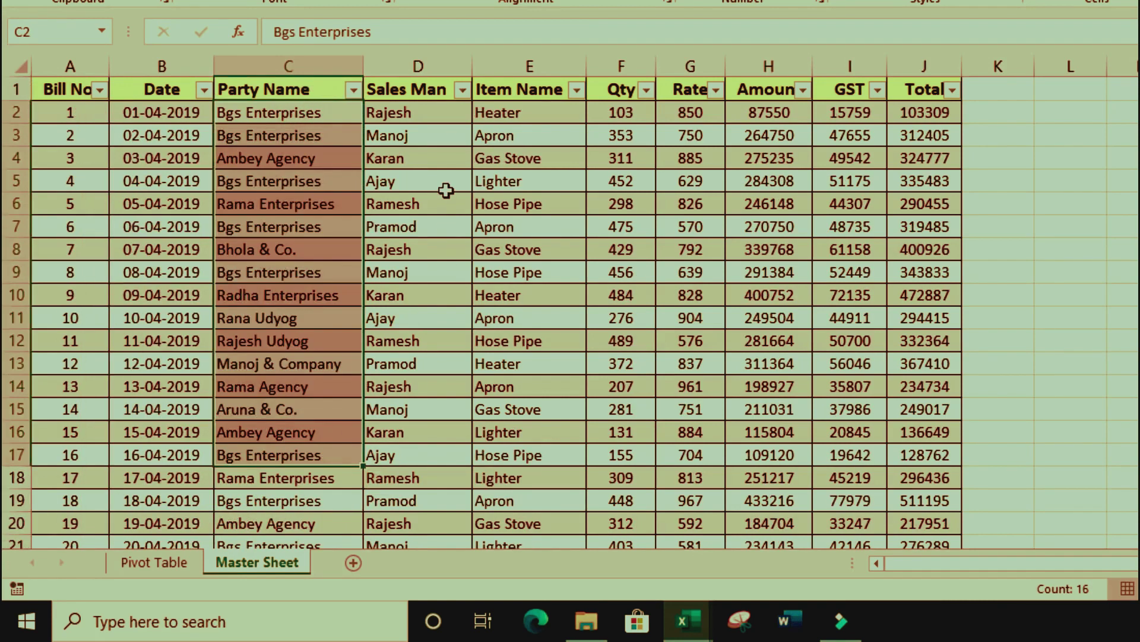
Step: Set up a second PivotTable from Table2 at 'Pivot Table'!$D$3 on the existing sheet
{"action": "left_click", "coordinate": [403, 137]}
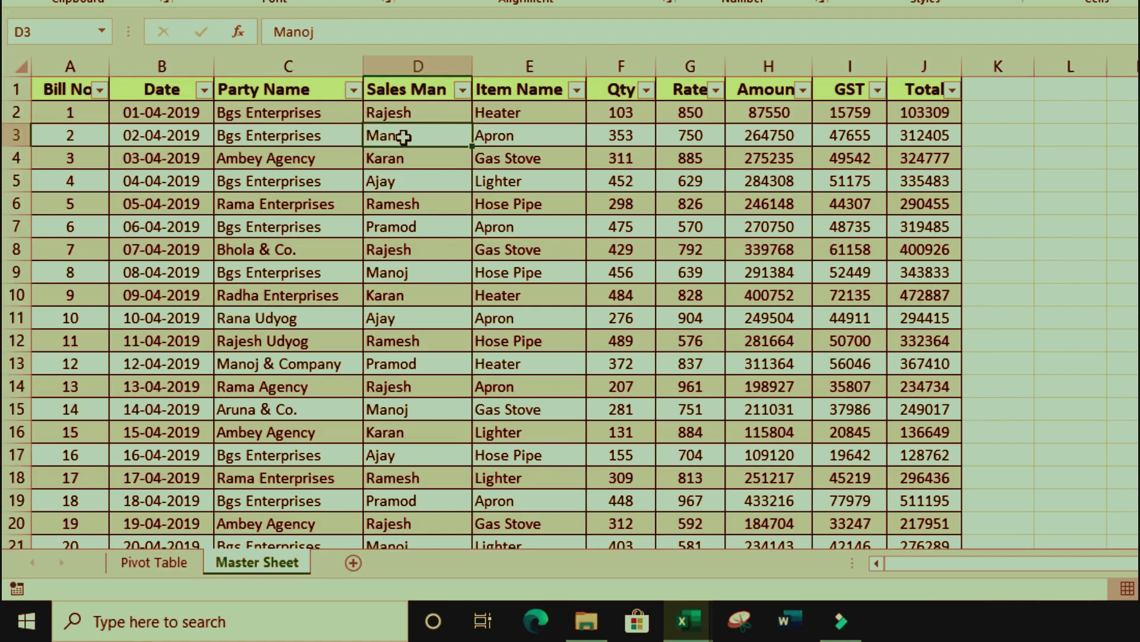
{"action": "left_click", "coordinate": [428, 59]}
{"action": "left_click", "coordinate": [619, 59]}
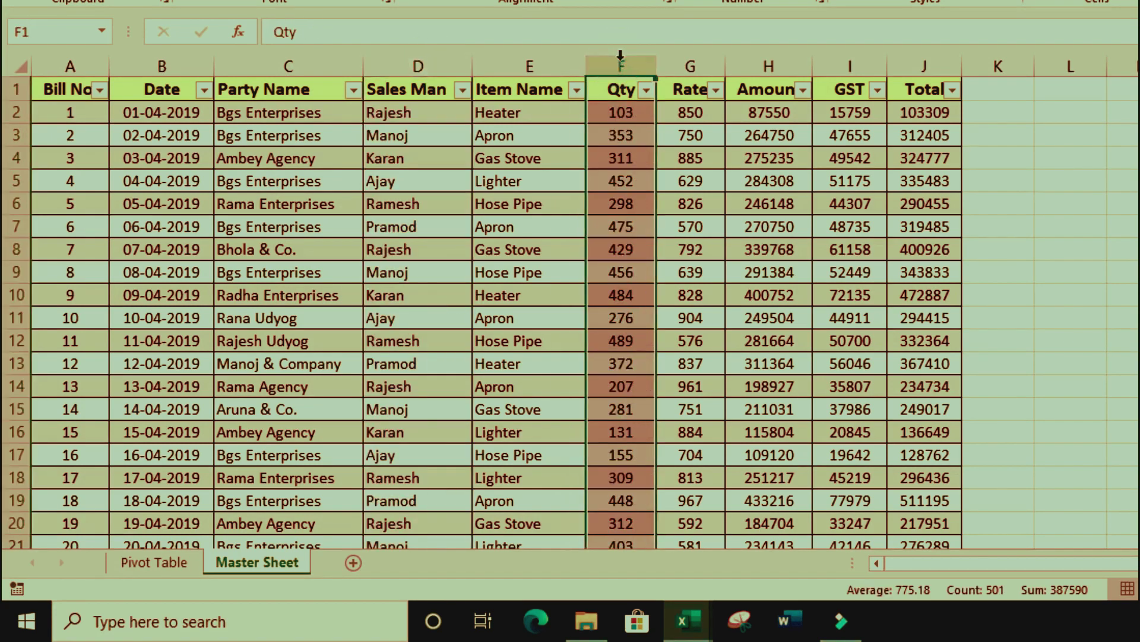
{"action": "left_click", "coordinate": [406, 177]}
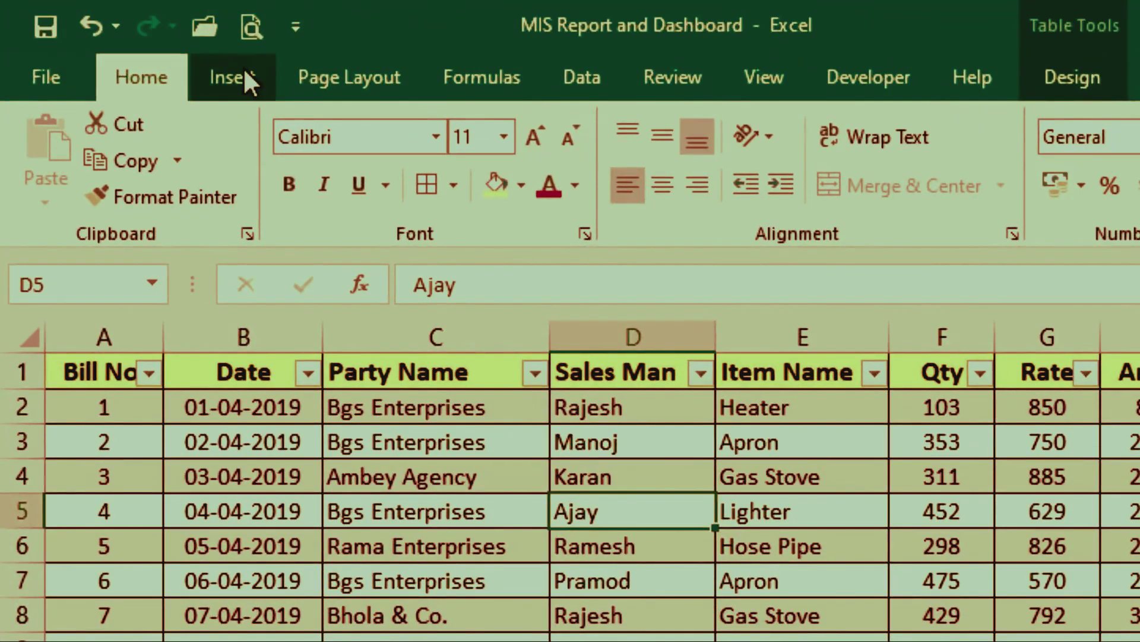
{"action": "left_click", "coordinate": [245, 70]}
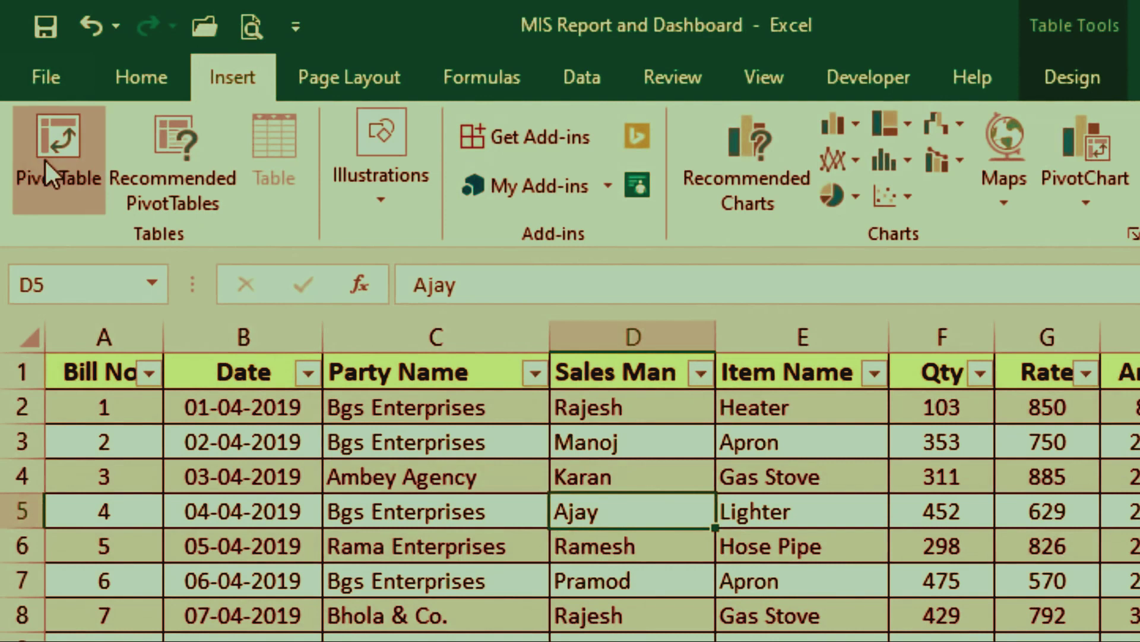
{"action": "left_click", "coordinate": [52, 126]}
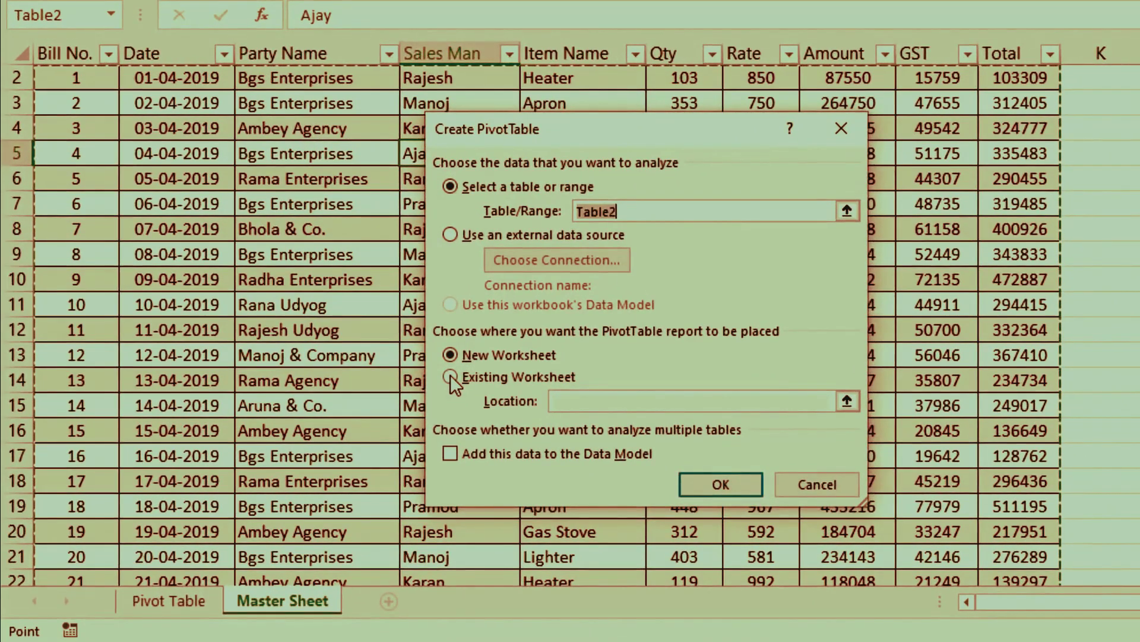
{"action": "left_click", "coordinate": [450, 377]}
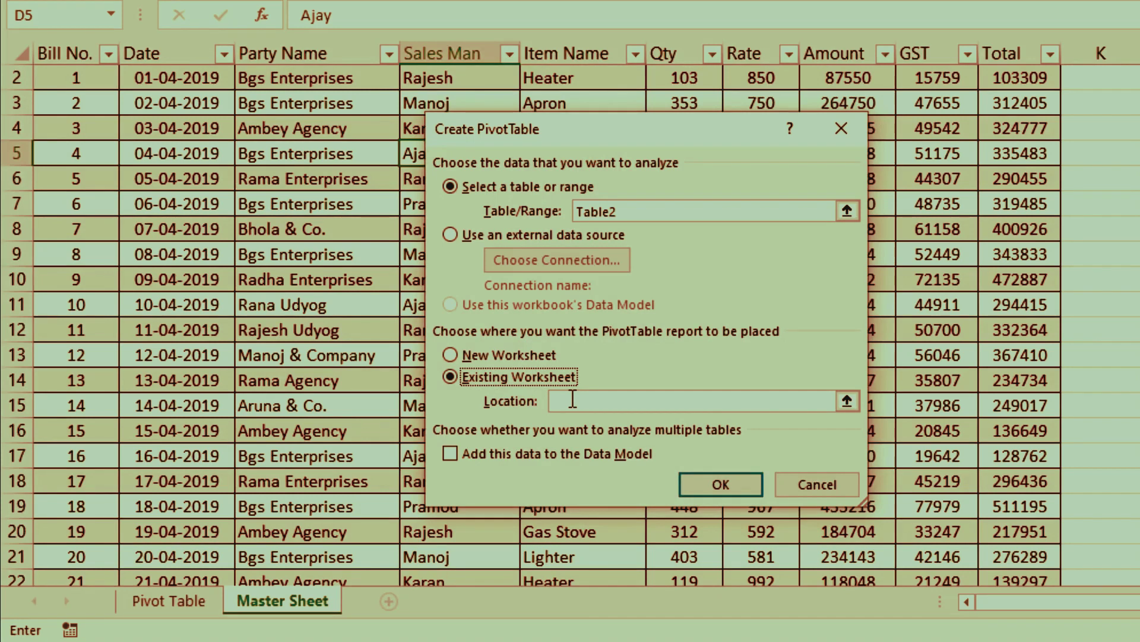
{"action": "left_click", "coordinate": [847, 400]}
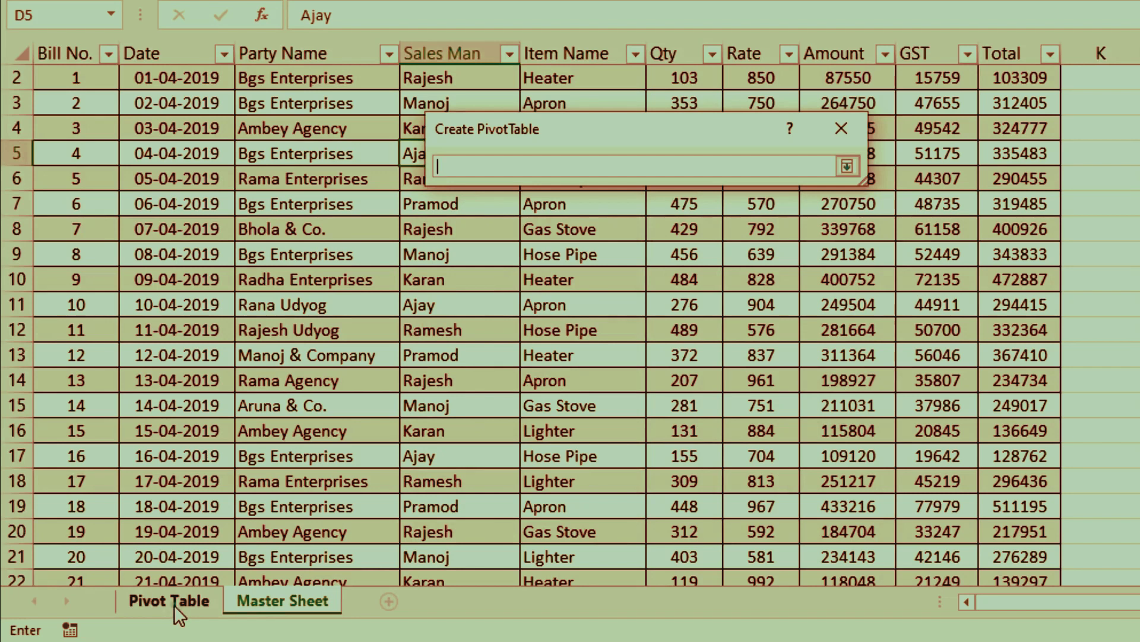
{"action": "left_click", "coordinate": [174, 605]}
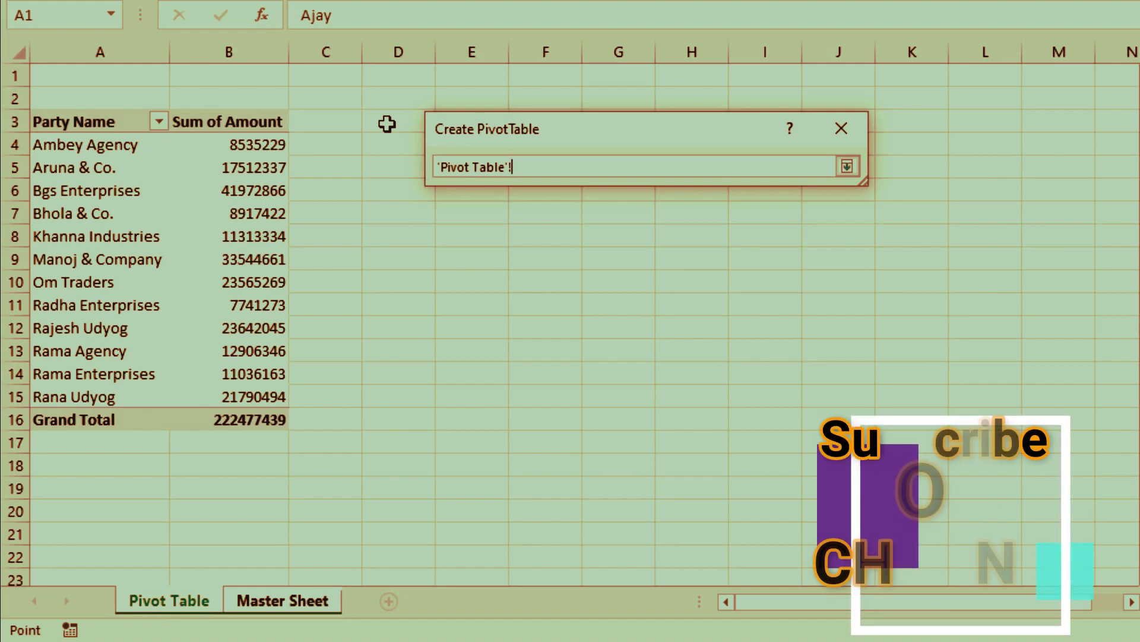
{"action": "left_click", "coordinate": [387, 124]}
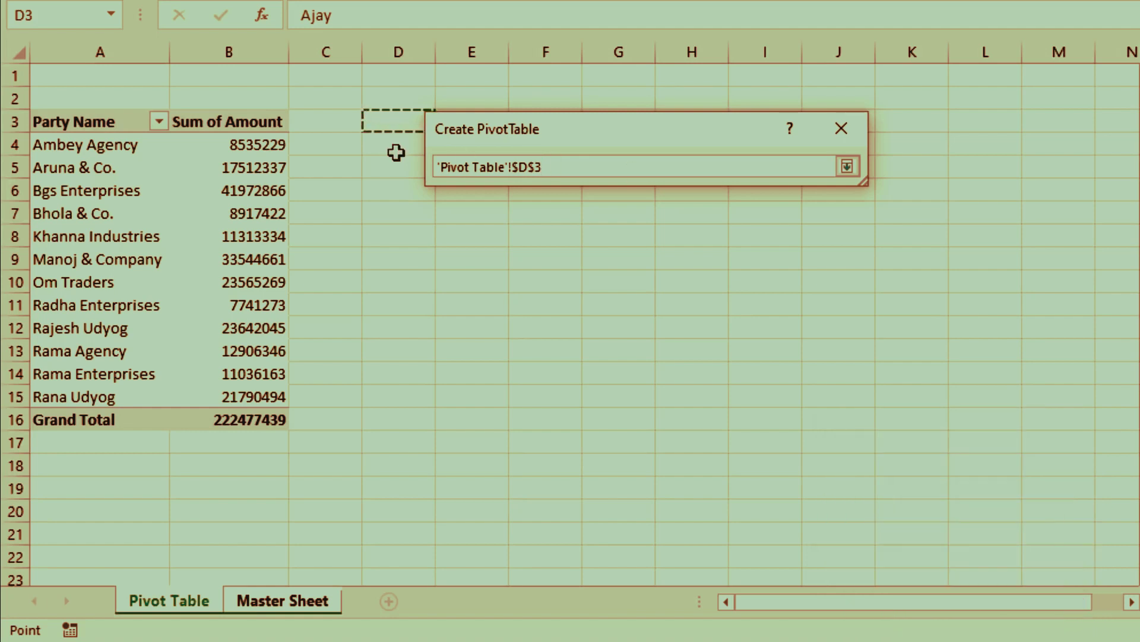
{"action": "left_click", "coordinate": [847, 165]}
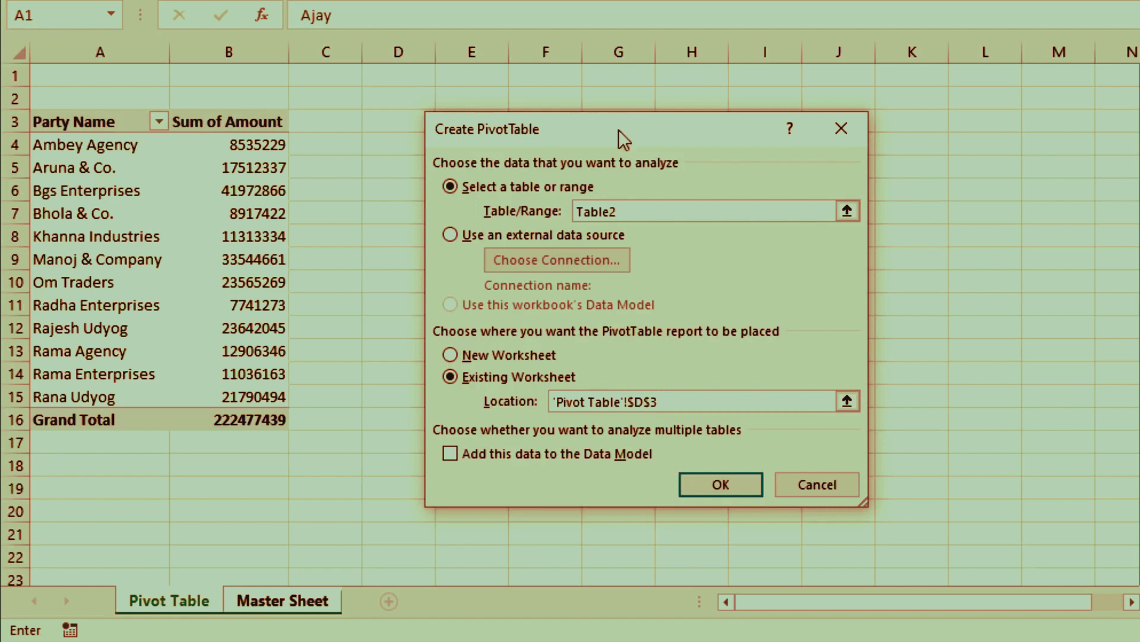
Step: Create the second pivot table at D3 summing Qty for each Sales Man
{"action": "left_click", "coordinate": [751, 487]}
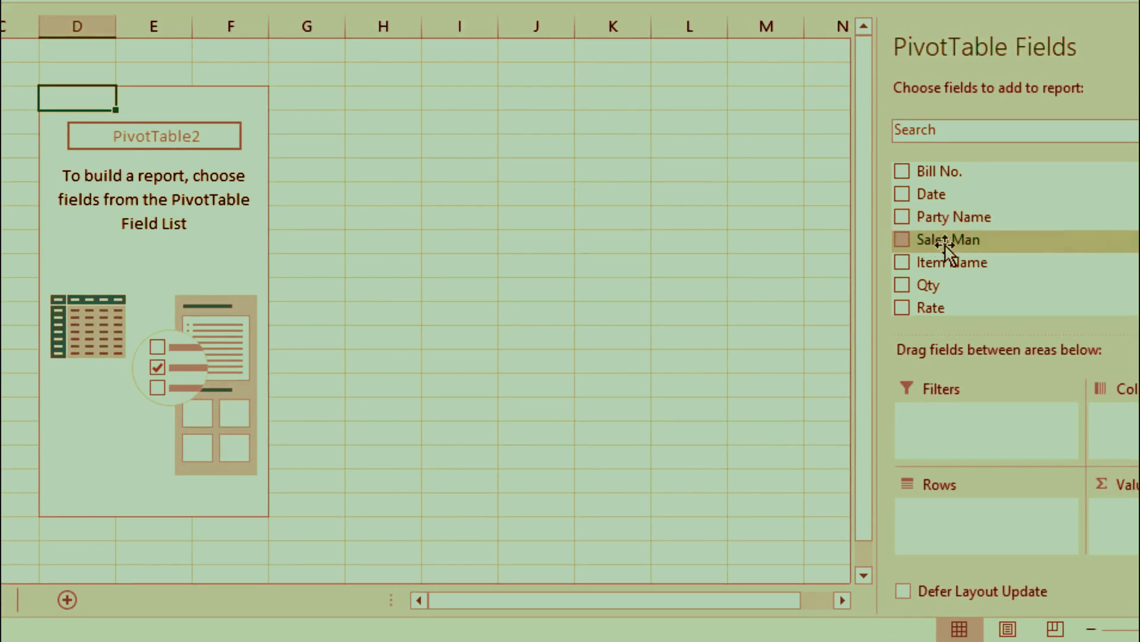
{"action": "left_click", "coordinate": [903, 240]}
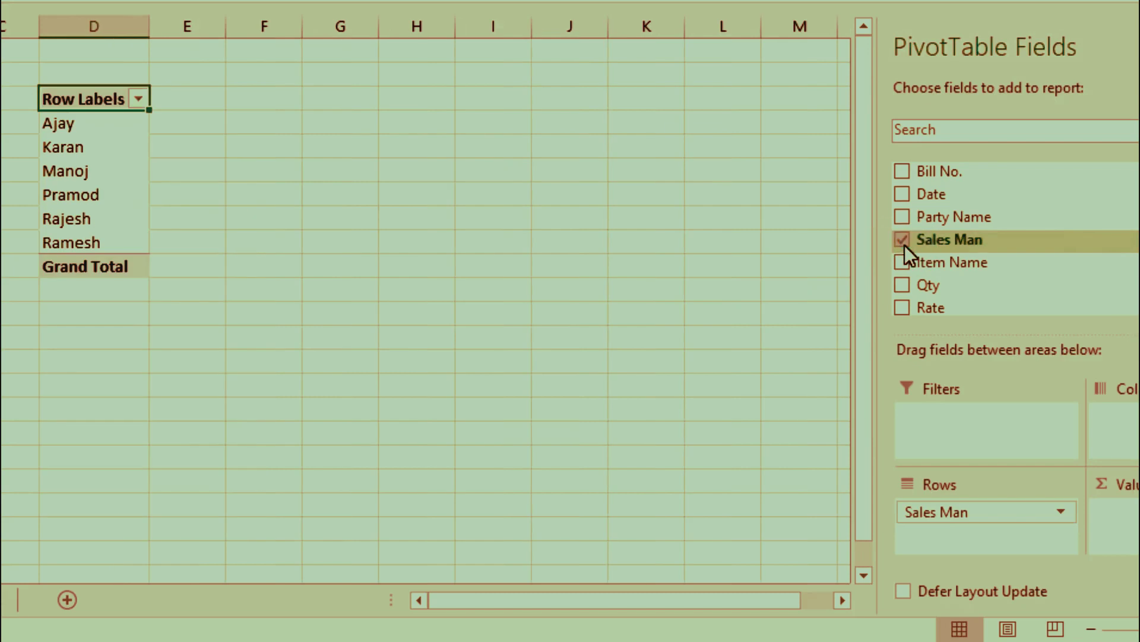
{"action": "left_click", "coordinate": [902, 286]}
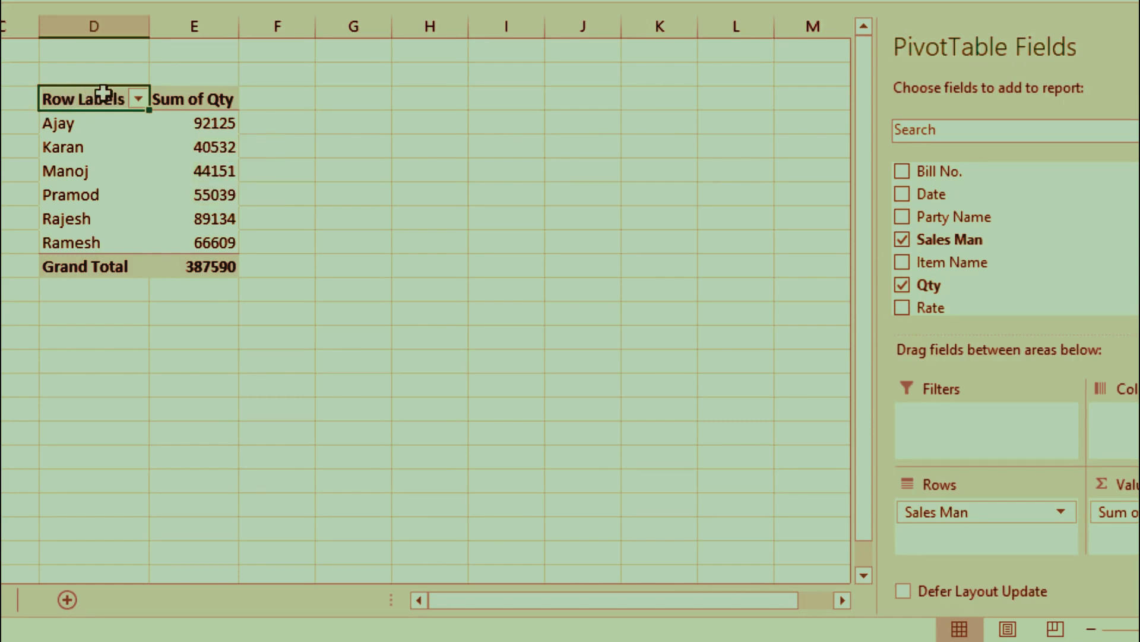
Step: Rename the Row Labels header to 'Sales Man' and check the Ajay and Rajesh totals
{"action": "type", "text": "Sales Man"}
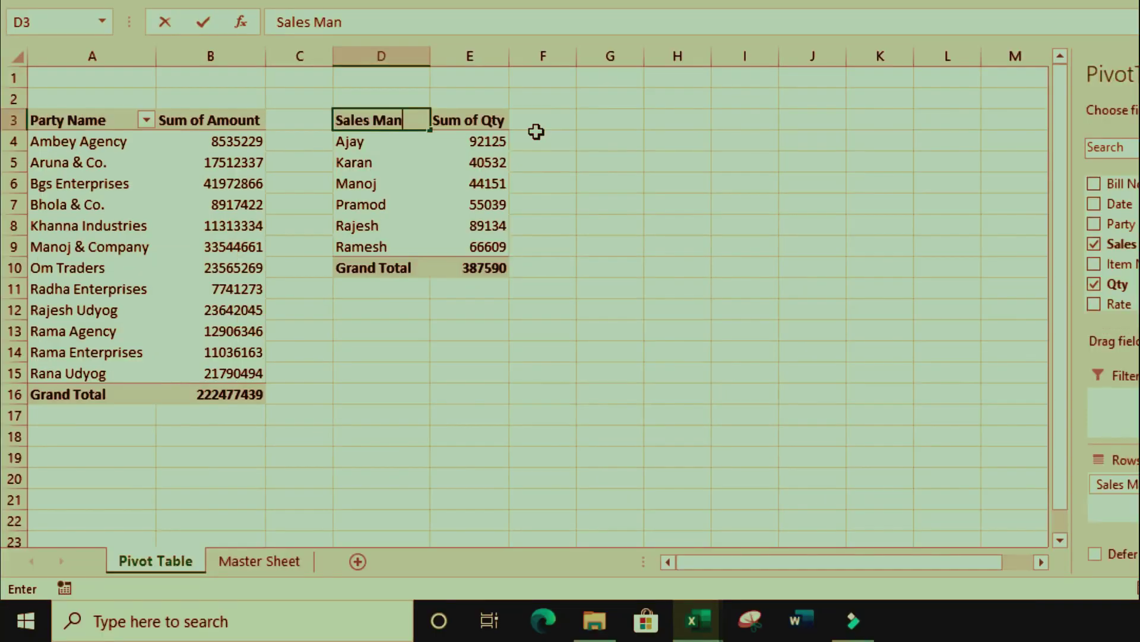
{"action": "left_click", "coordinate": [478, 119]}
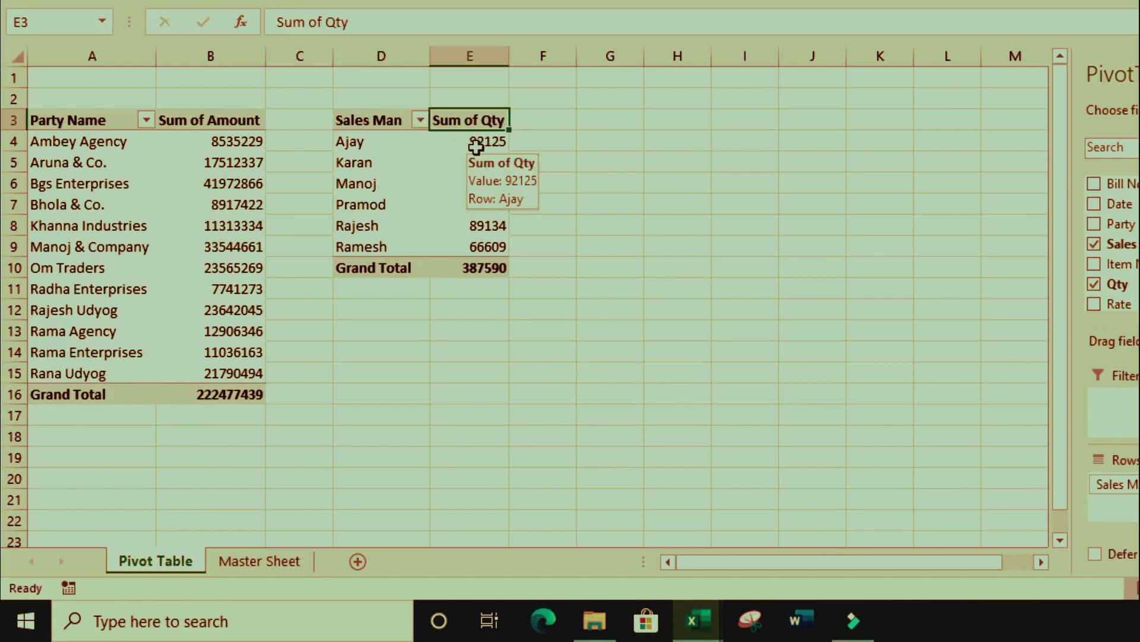
{"action": "left_click", "coordinate": [466, 142]}
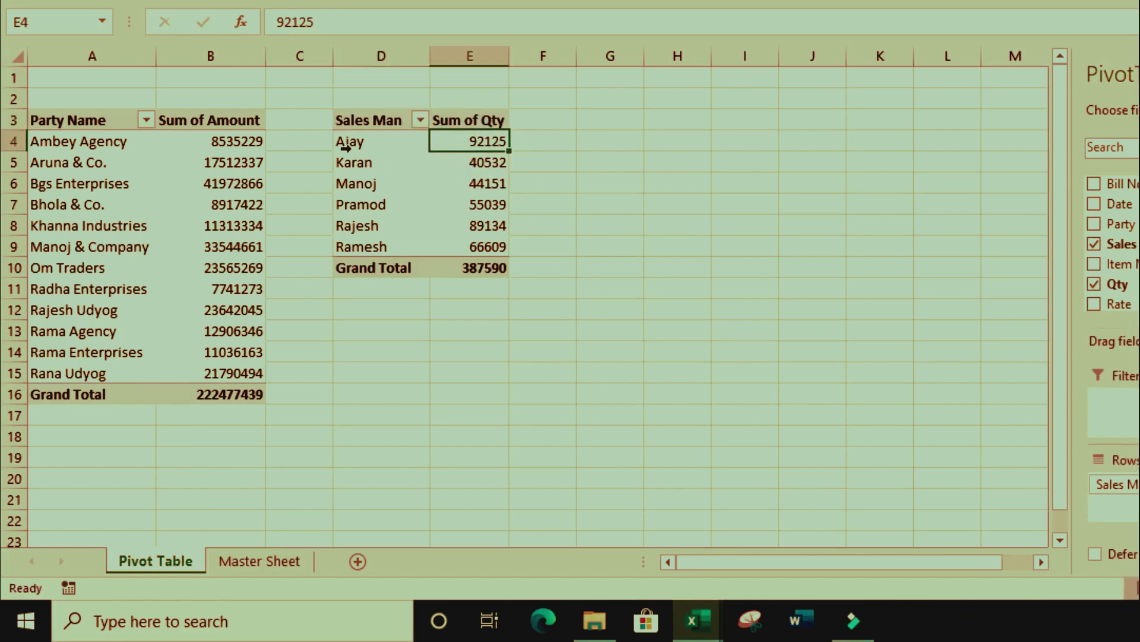
{"action": "left_click", "coordinate": [487, 225]}
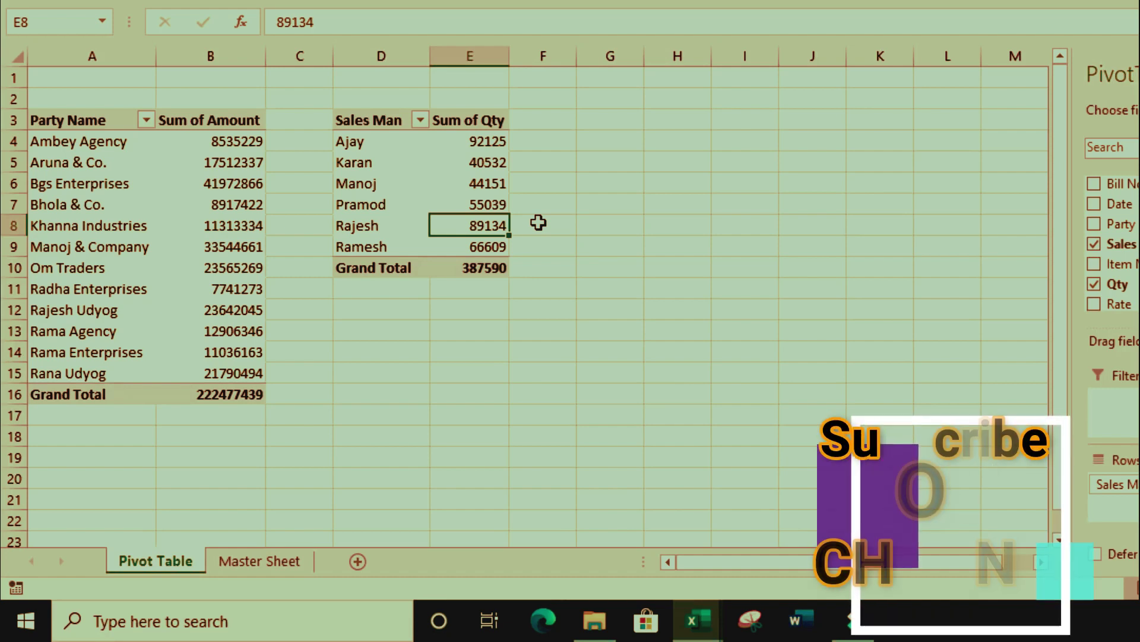
Step: Insert a third pivot table from the Master Sheet data at G3 on the Pivot Table sheet
{"action": "key", "text": "ctrl+Page_Down"}
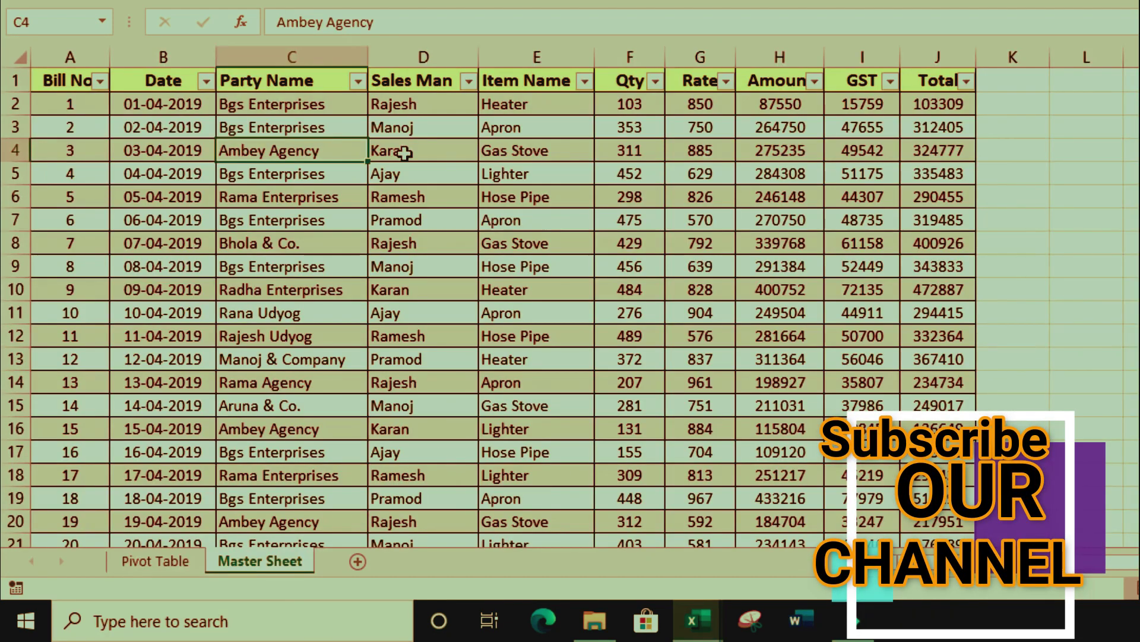
{"action": "left_click", "coordinate": [429, 149]}
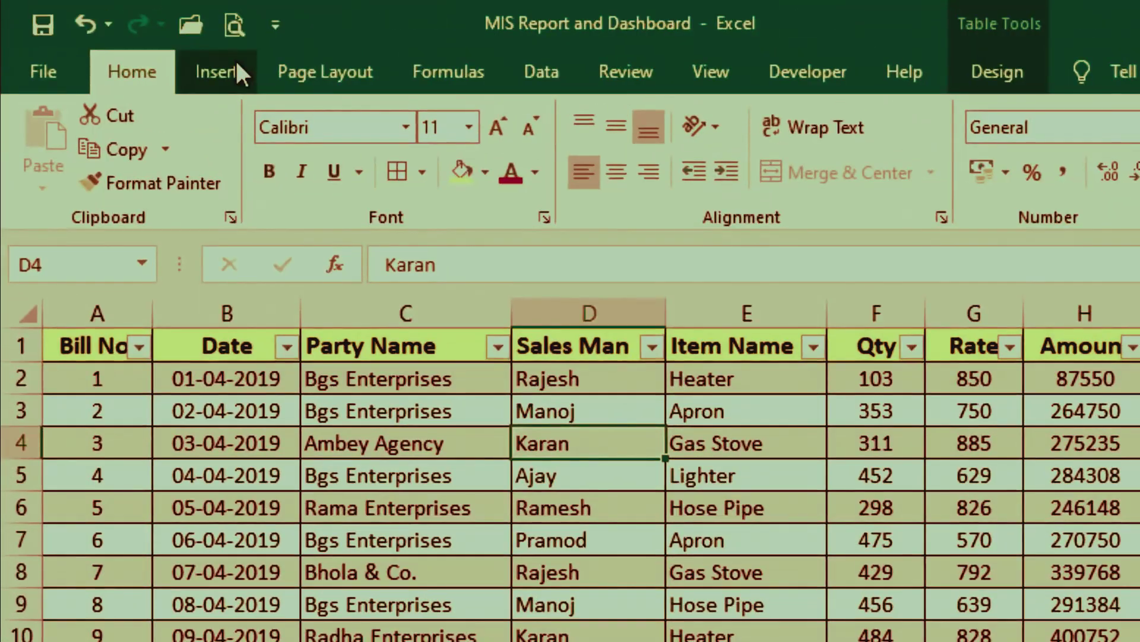
{"action": "left_click", "coordinate": [235, 65]}
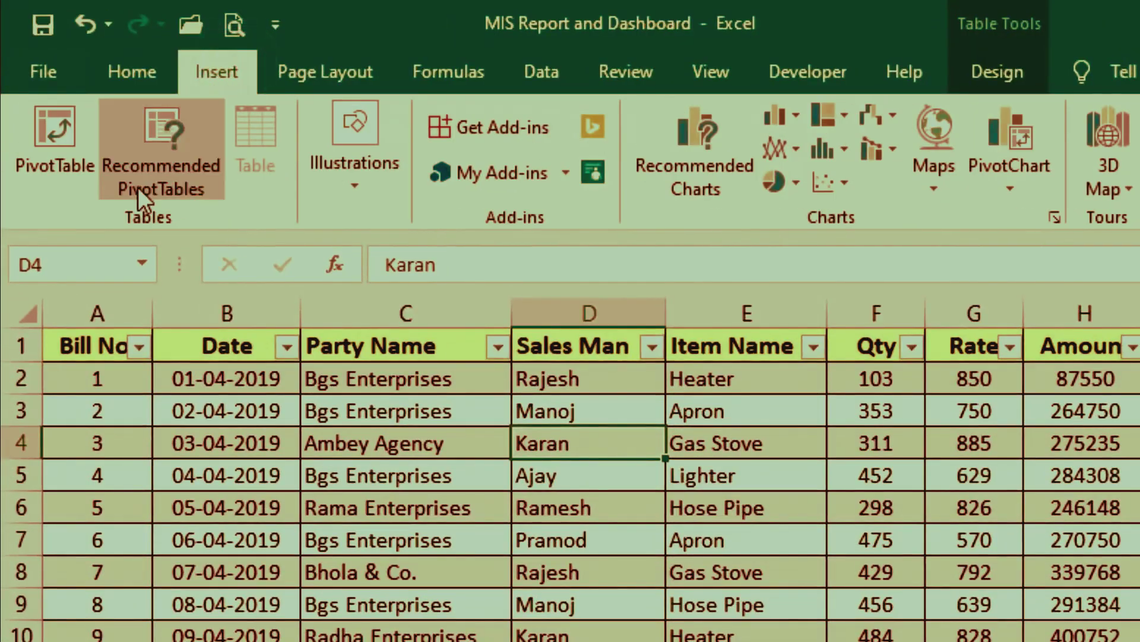
{"action": "left_click", "coordinate": [55, 124]}
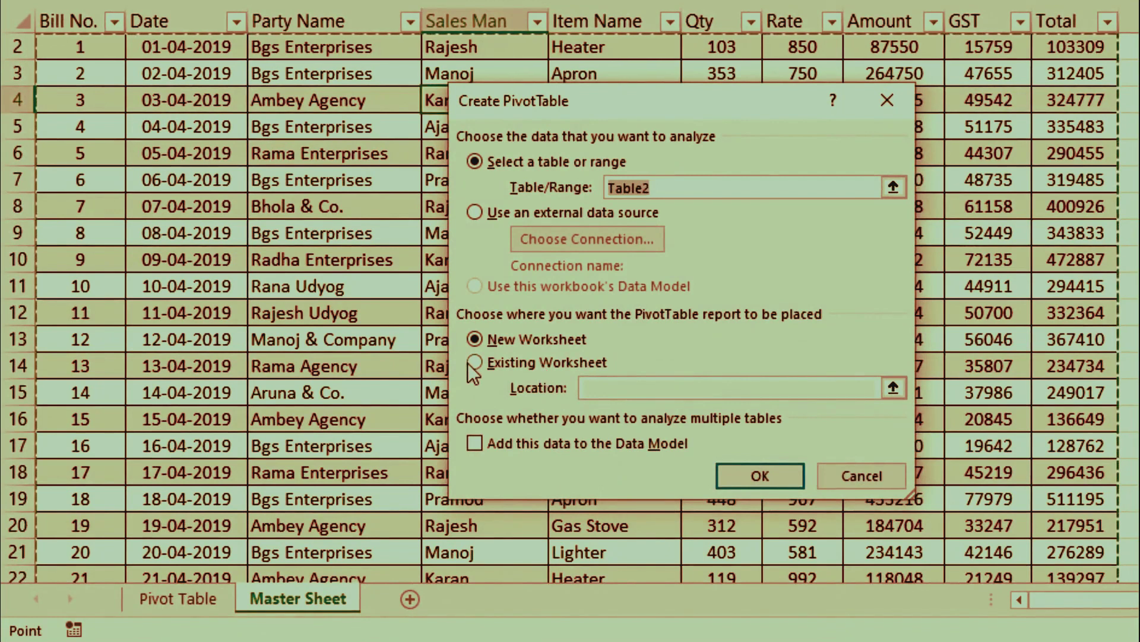
{"action": "left_click", "coordinate": [524, 364]}
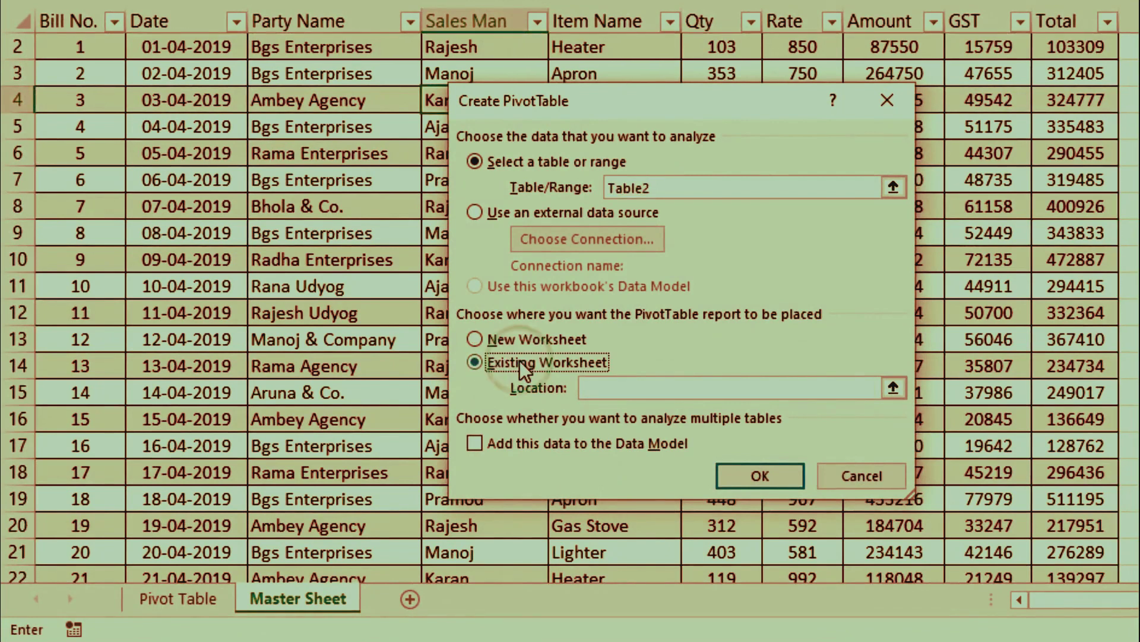
{"action": "left_click", "coordinate": [650, 385]}
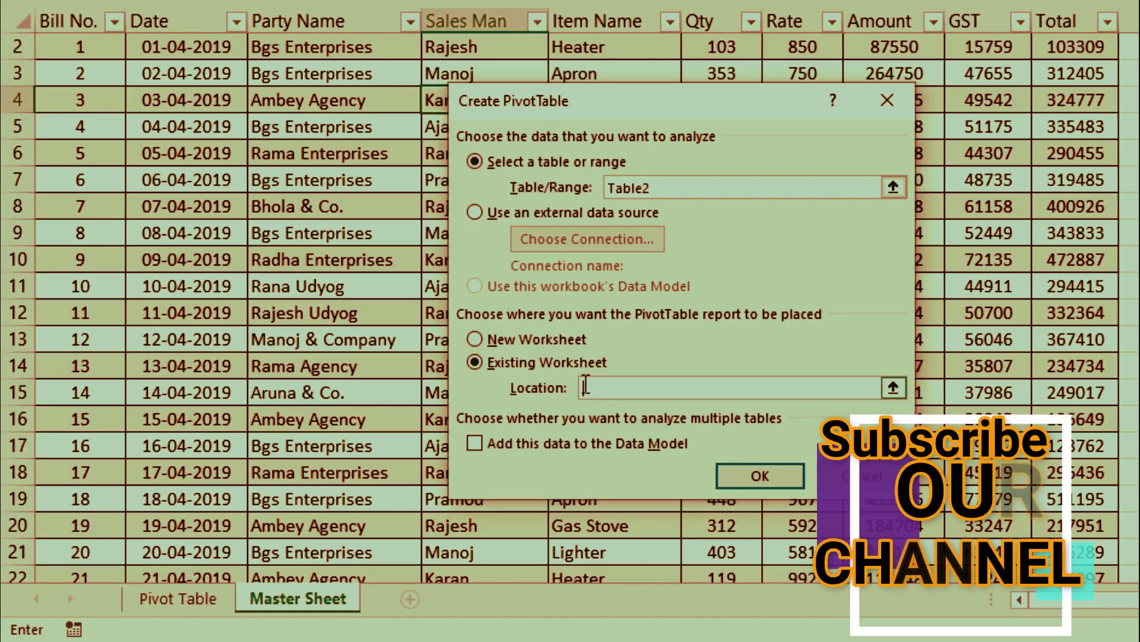
{"action": "left_click", "coordinate": [615, 387]}
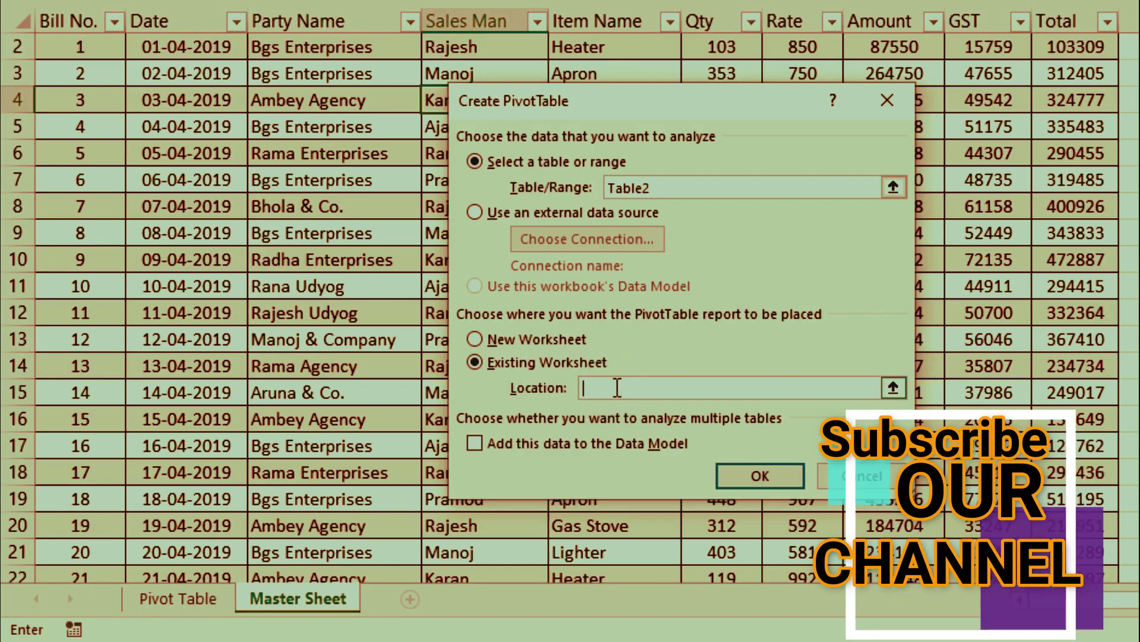
{"action": "left_click", "coordinate": [196, 601]}
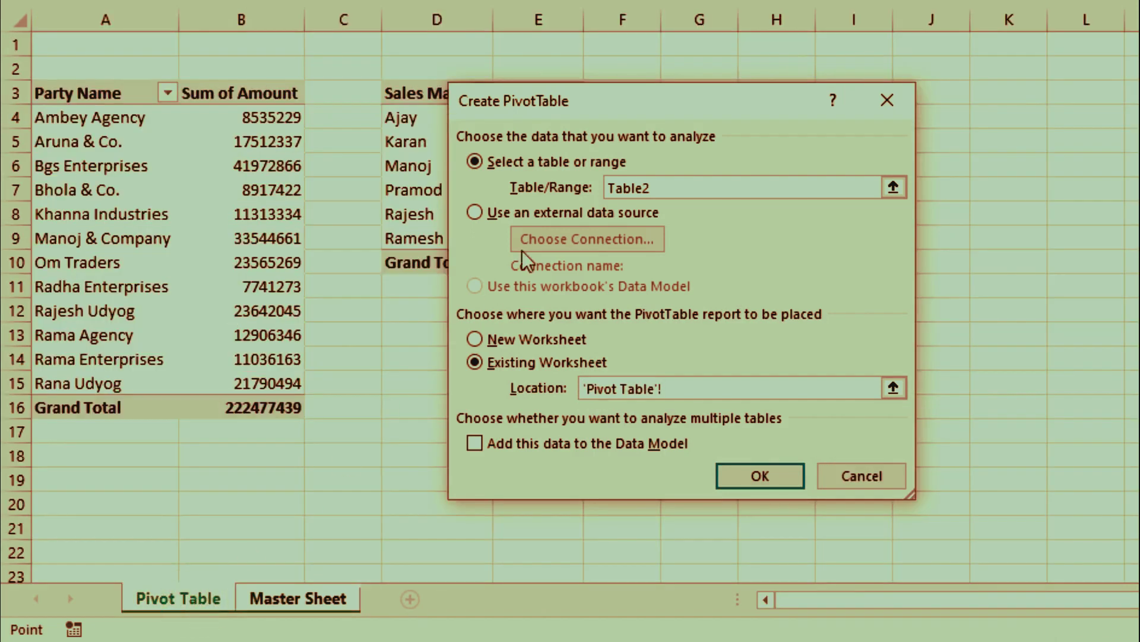
{"action": "left_click_drag", "start_coordinate": [618, 113], "coordinate": [930, 114]}
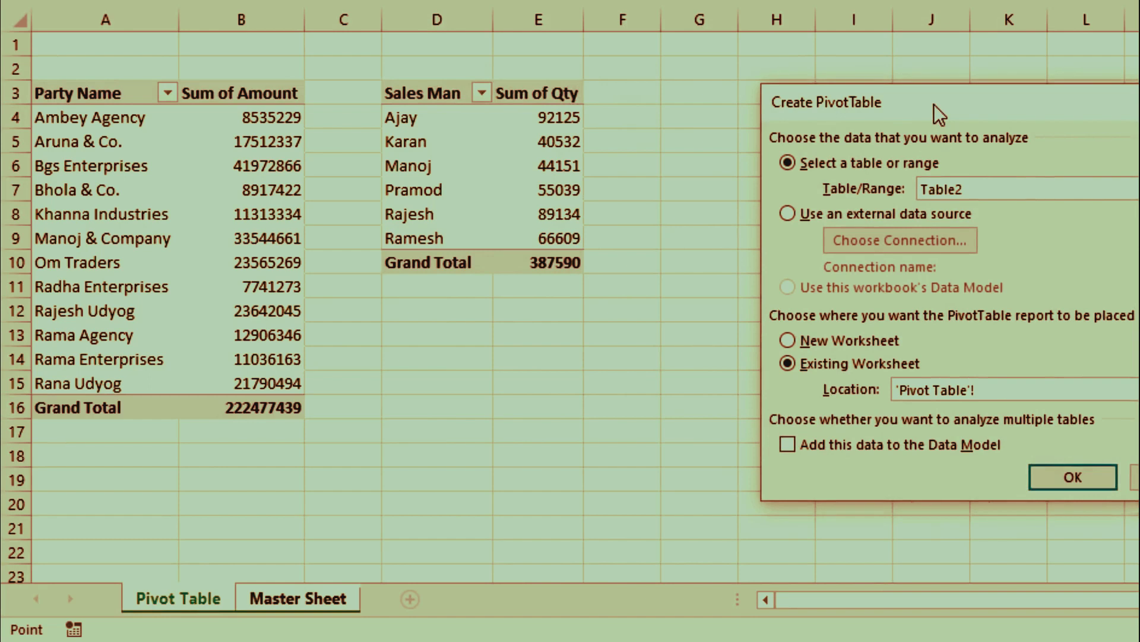
{"action": "left_click", "coordinate": [675, 91]}
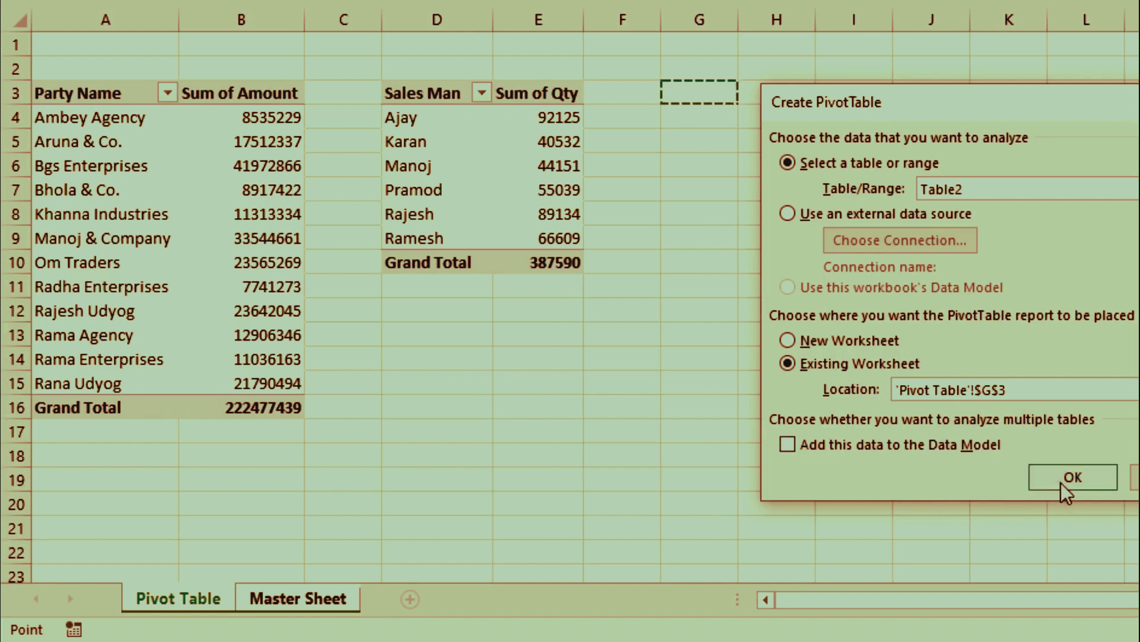
{"action": "left_click", "coordinate": [1066, 492]}
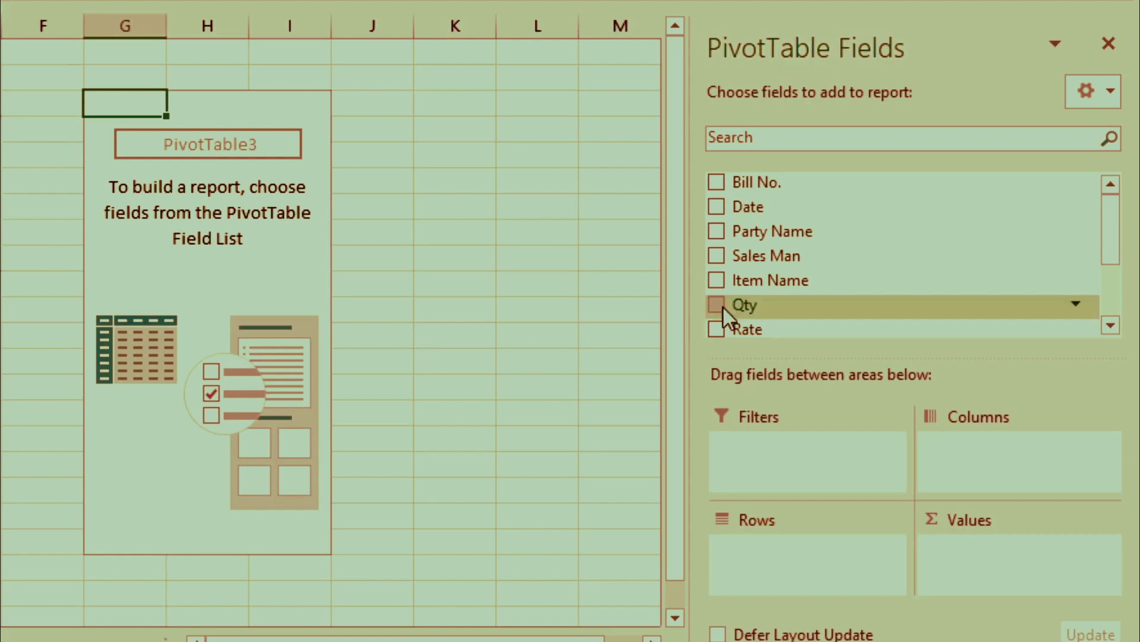
Step: Show Sum of Qty per Item Name in the G3 pivot, with the header renamed 'Item Name'
{"action": "left_click", "coordinate": [715, 280]}
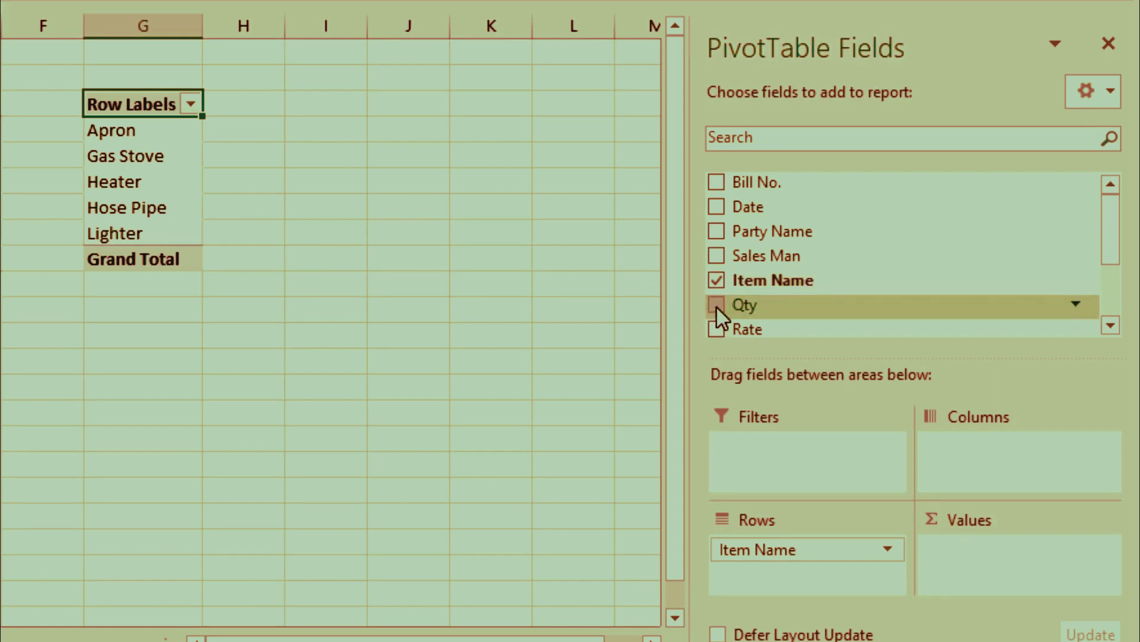
{"action": "left_click", "coordinate": [717, 305]}
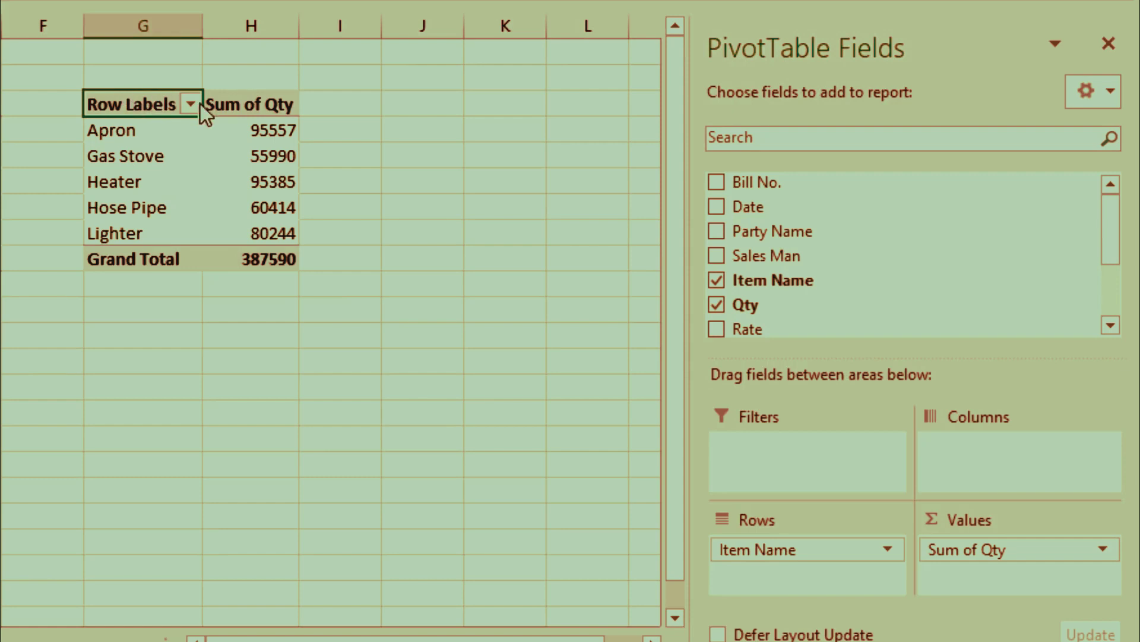
{"action": "type", "text": "Item Name"}
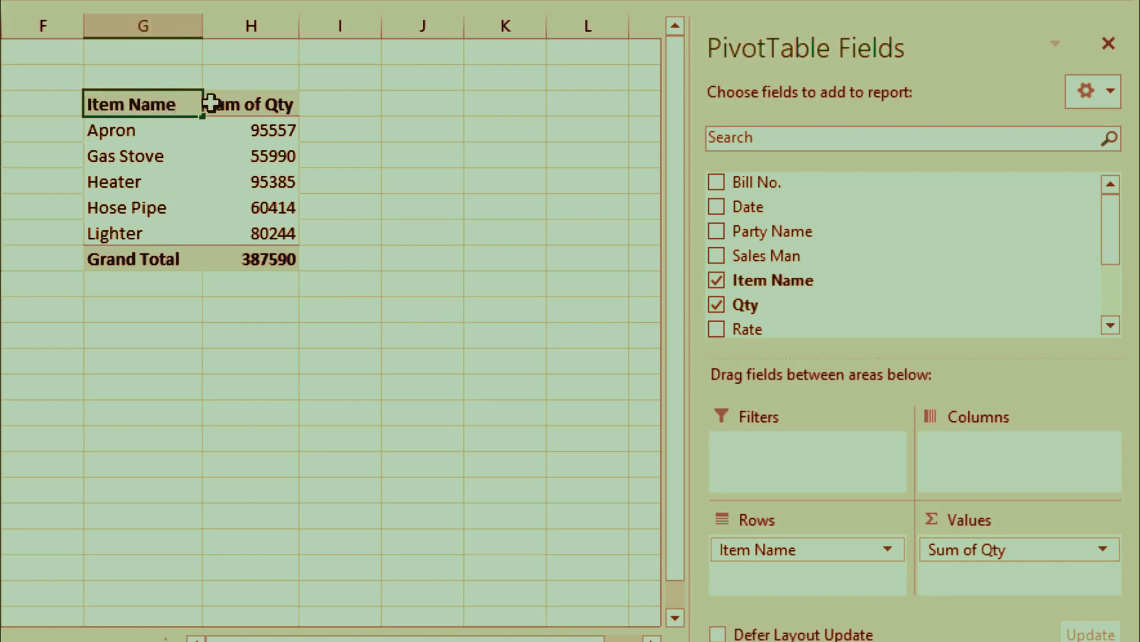
{"action": "left_click", "coordinate": [211, 104]}
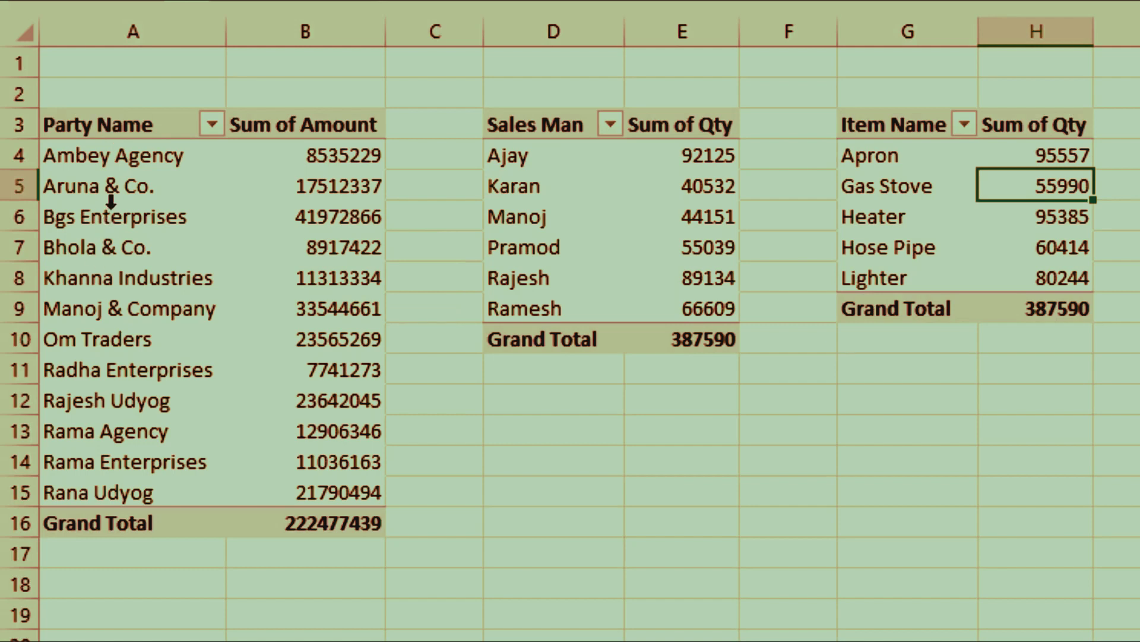
Step: Select a cell in the Party Name pivot table and show the PivotTable Analyze commands
{"action": "left_click", "coordinate": [115, 220]}
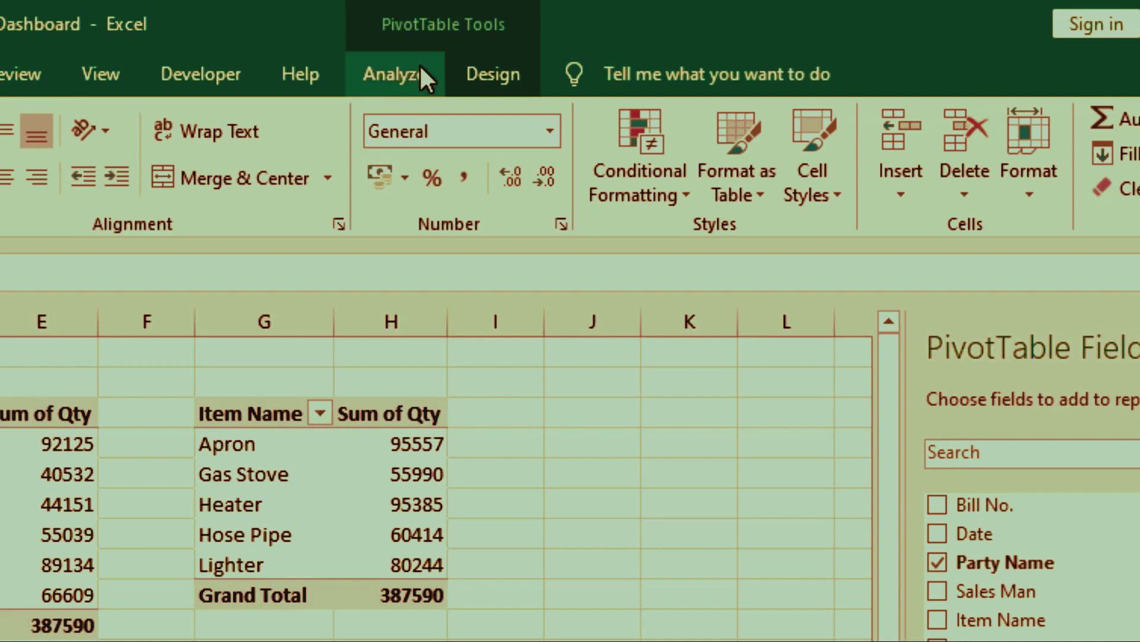
{"action": "left_click", "coordinate": [413, 67]}
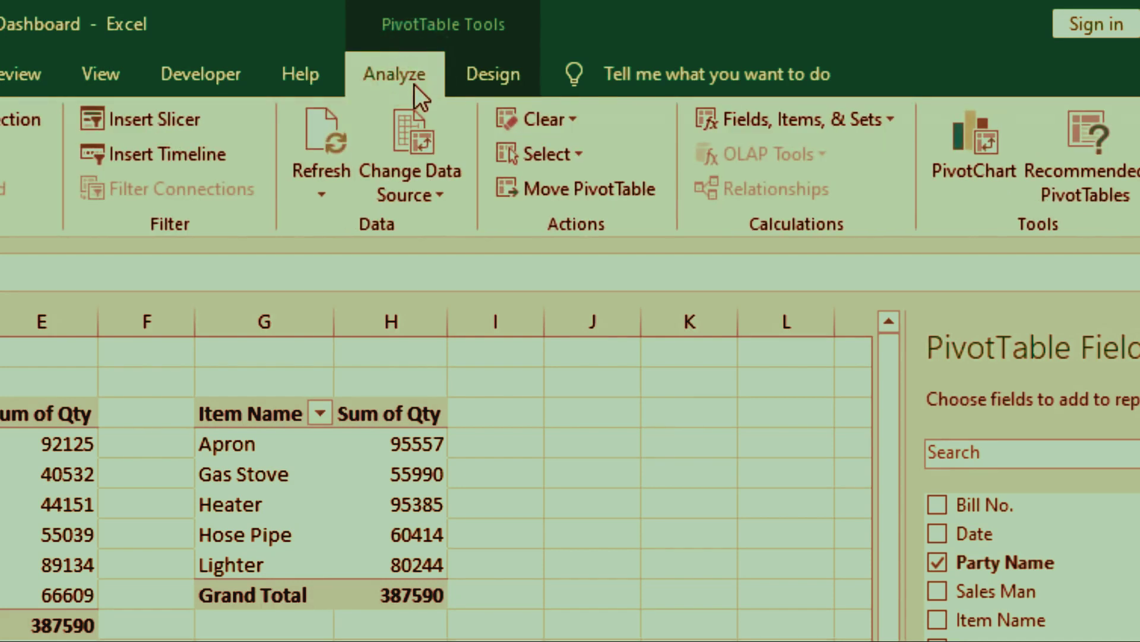
Step: Start a PivotChart for the Party Name pivot and preview the available chart types
{"action": "left_click", "coordinate": [972, 135]}
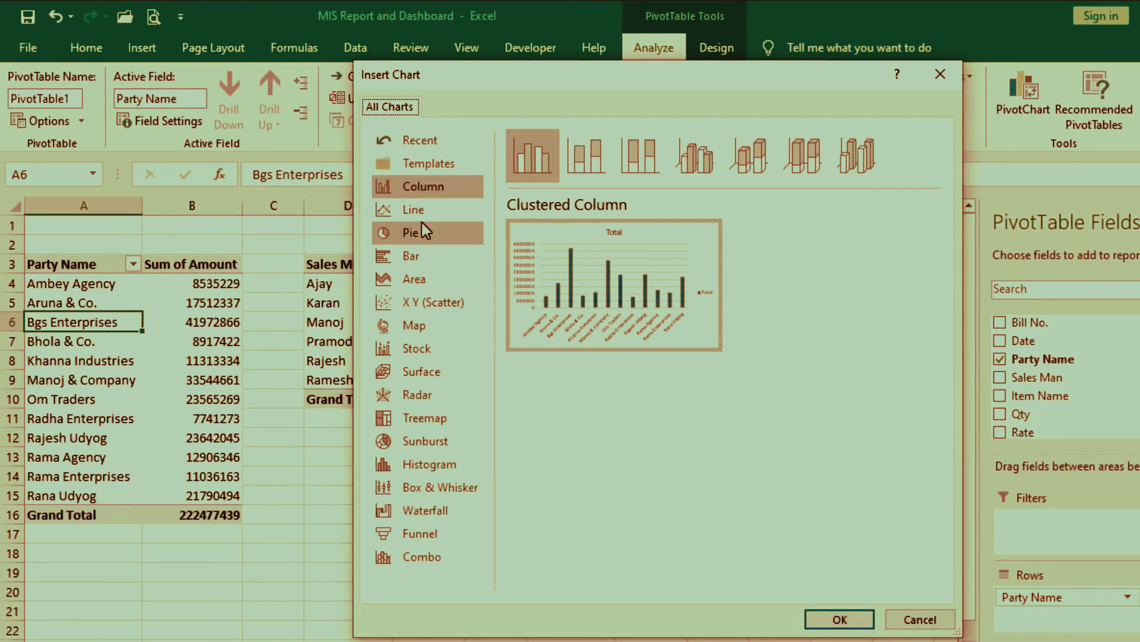
{"action": "left_click", "coordinate": [422, 213]}
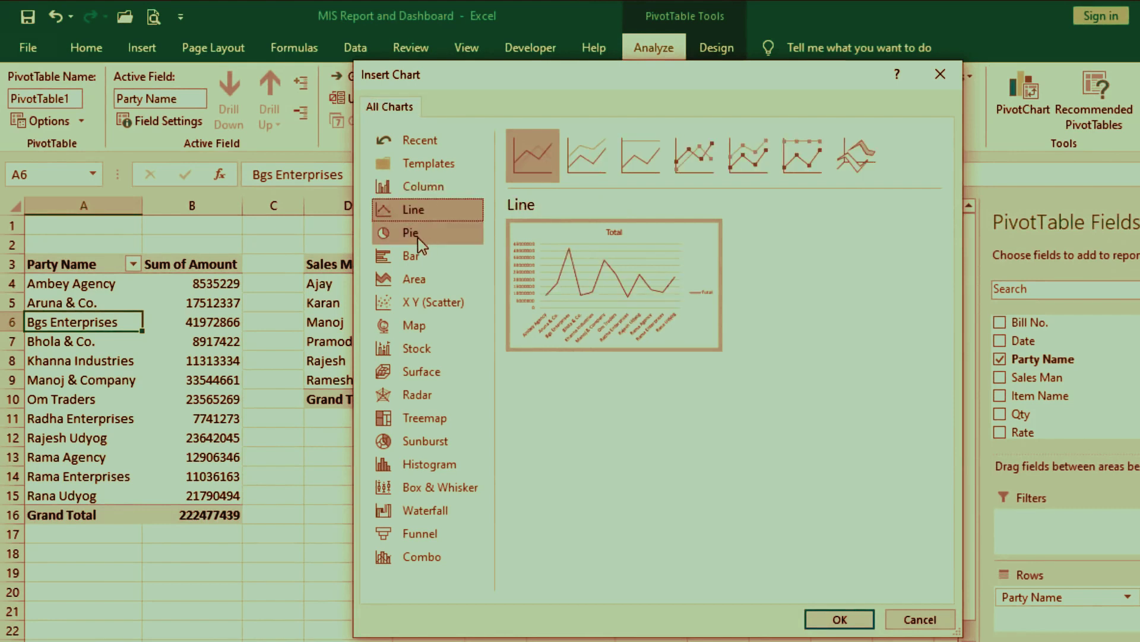
{"action": "left_click", "coordinate": [418, 236]}
{"action": "left_click", "coordinate": [420, 254]}
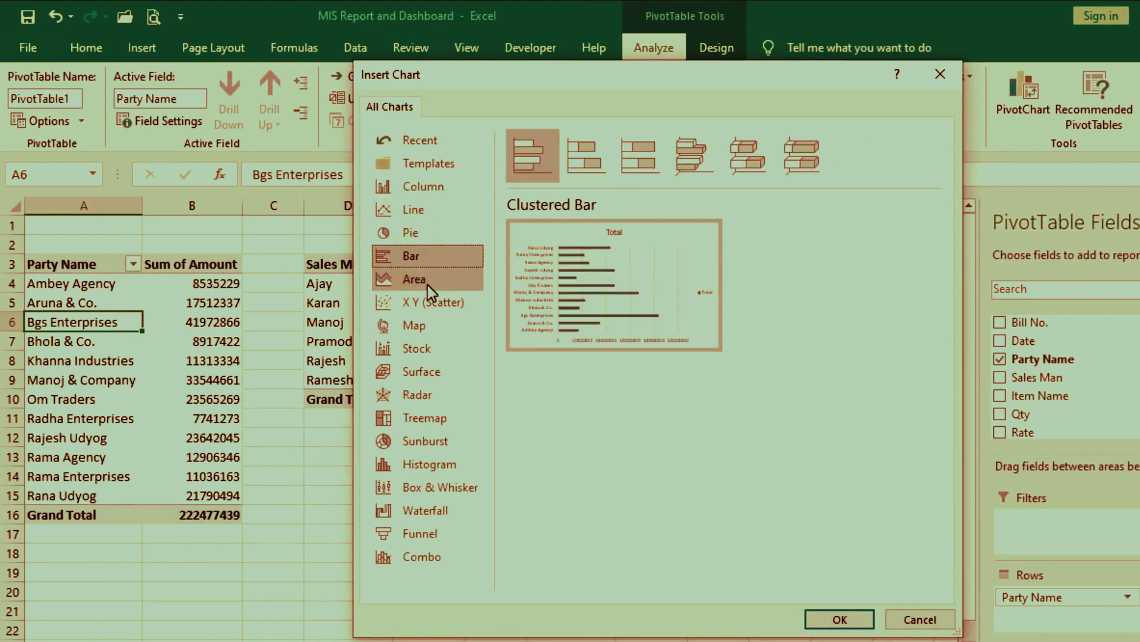
{"action": "left_click", "coordinate": [432, 212]}
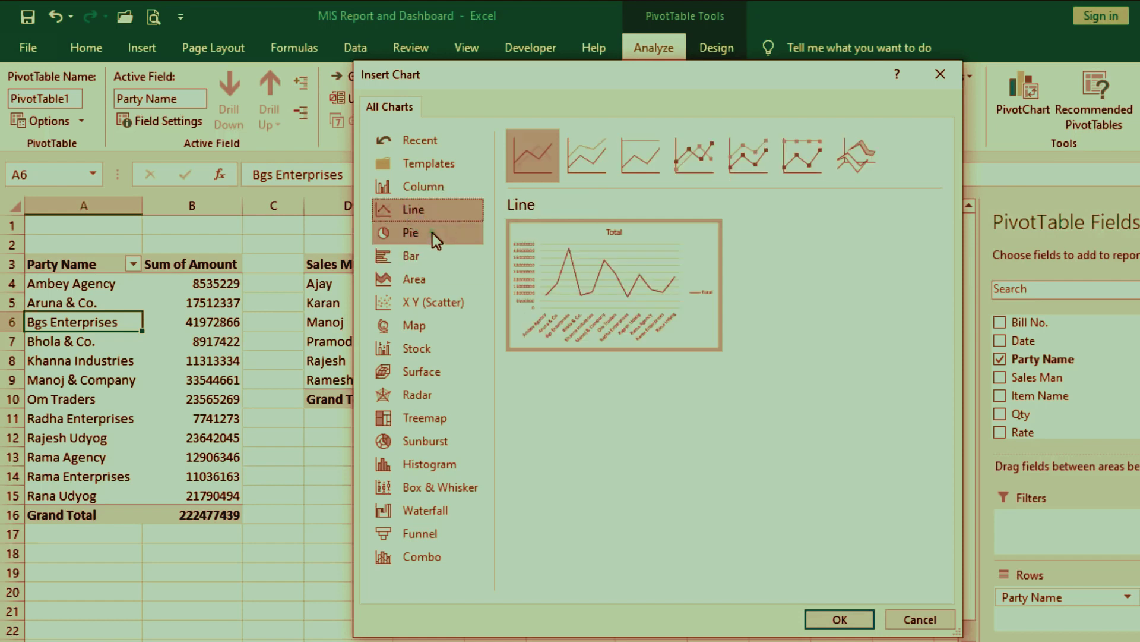
{"action": "left_click", "coordinate": [432, 233]}
{"action": "left_click", "coordinate": [432, 257]}
{"action": "left_click", "coordinate": [437, 279]}
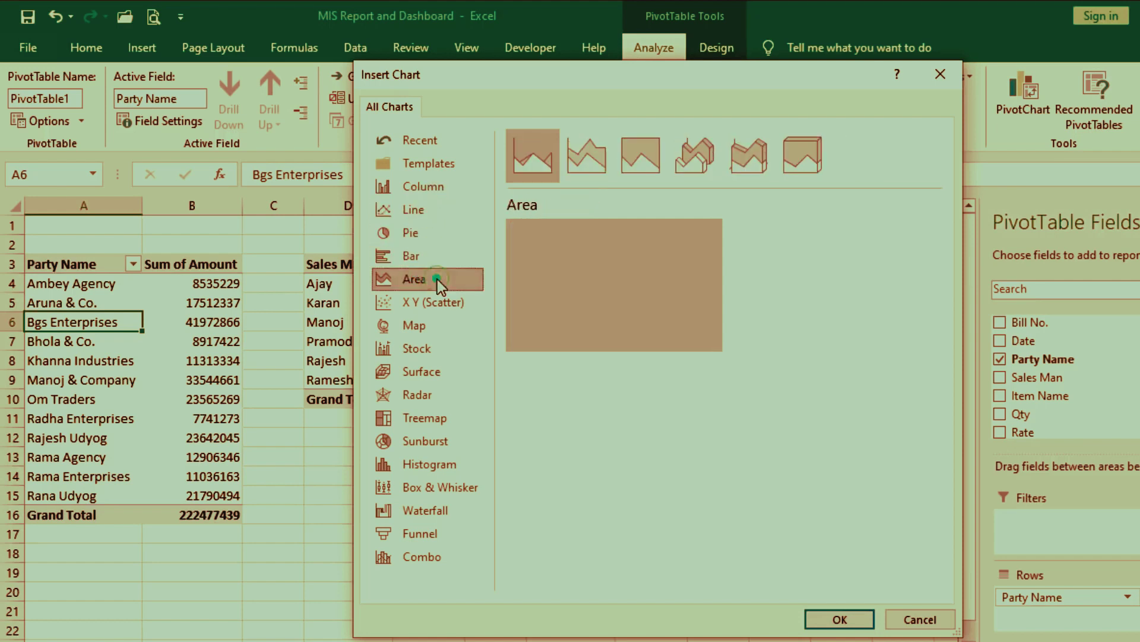
{"action": "left_click", "coordinate": [430, 322]}
{"action": "left_click", "coordinate": [432, 350]}
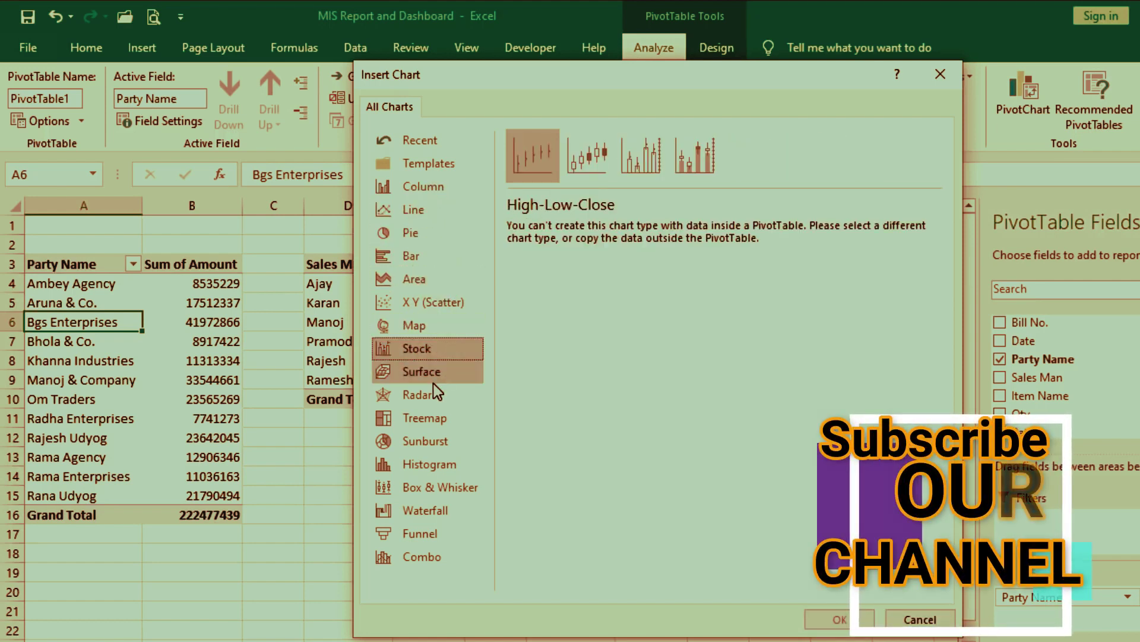
{"action": "left_click", "coordinate": [433, 372]}
{"action": "left_click", "coordinate": [435, 396]}
{"action": "left_click", "coordinate": [436, 417]}
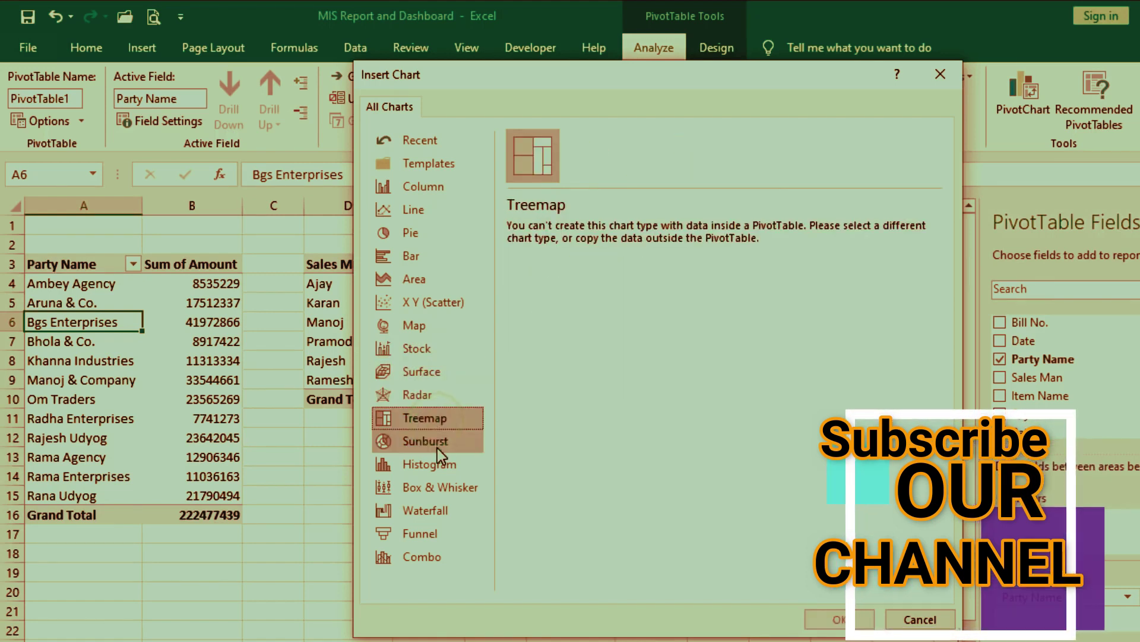
{"action": "left_click", "coordinate": [437, 441]}
{"action": "left_click", "coordinate": [441, 465]}
{"action": "left_click", "coordinate": [437, 486]}
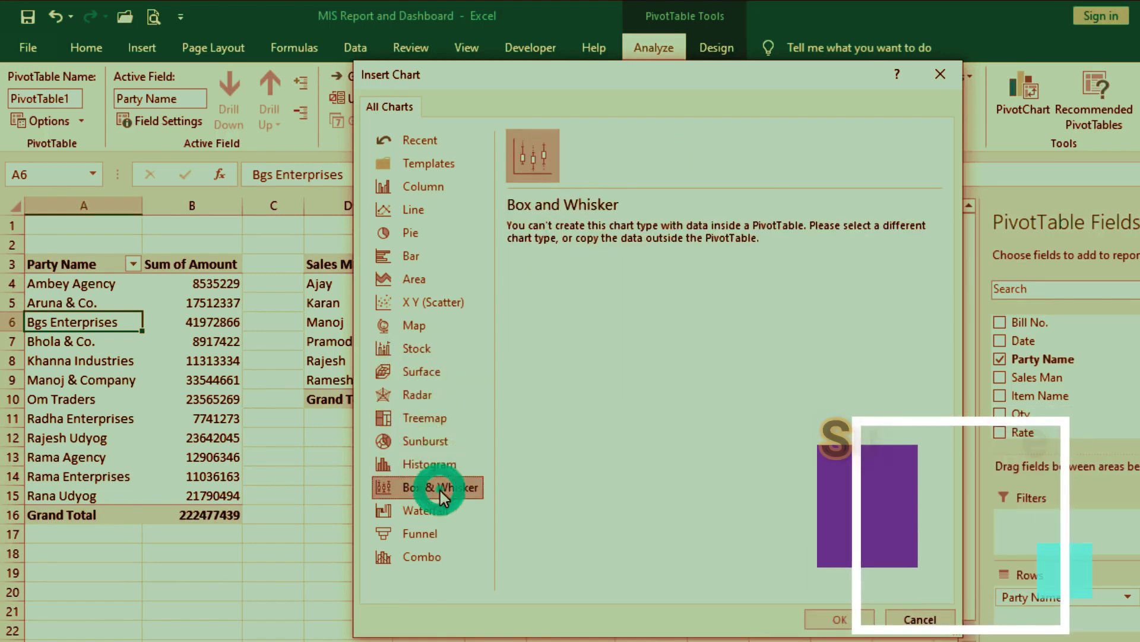
{"action": "left_click", "coordinate": [429, 510]}
{"action": "left_click", "coordinate": [426, 535]}
{"action": "left_click", "coordinate": [428, 556]}
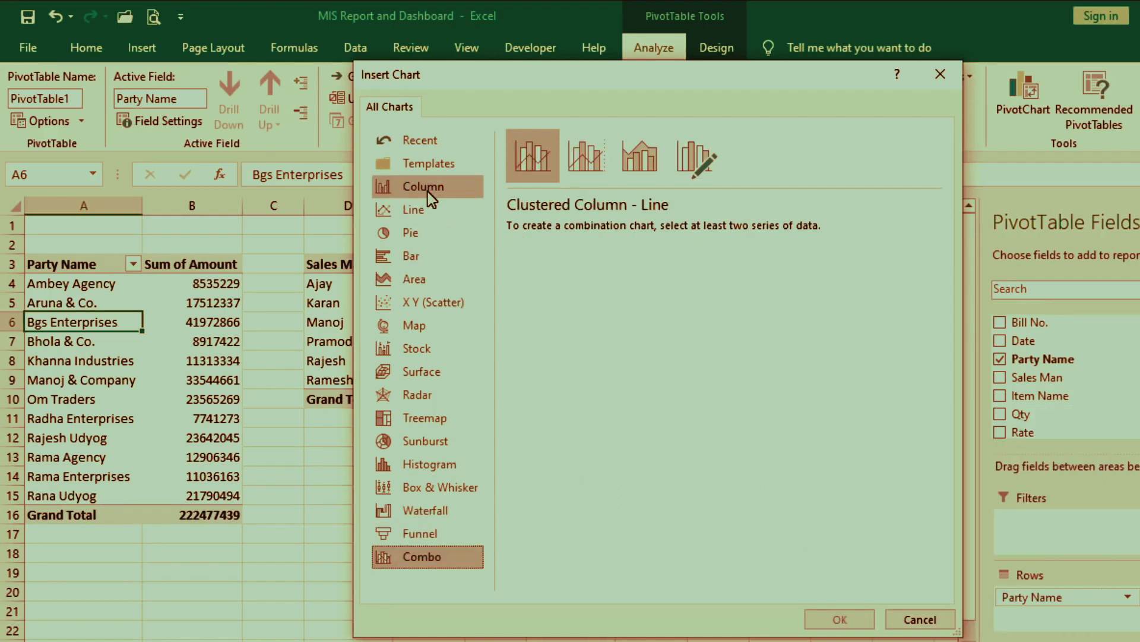
Step: Compare the Column variants and settle on Clustered Column
{"action": "left_click", "coordinate": [458, 190]}
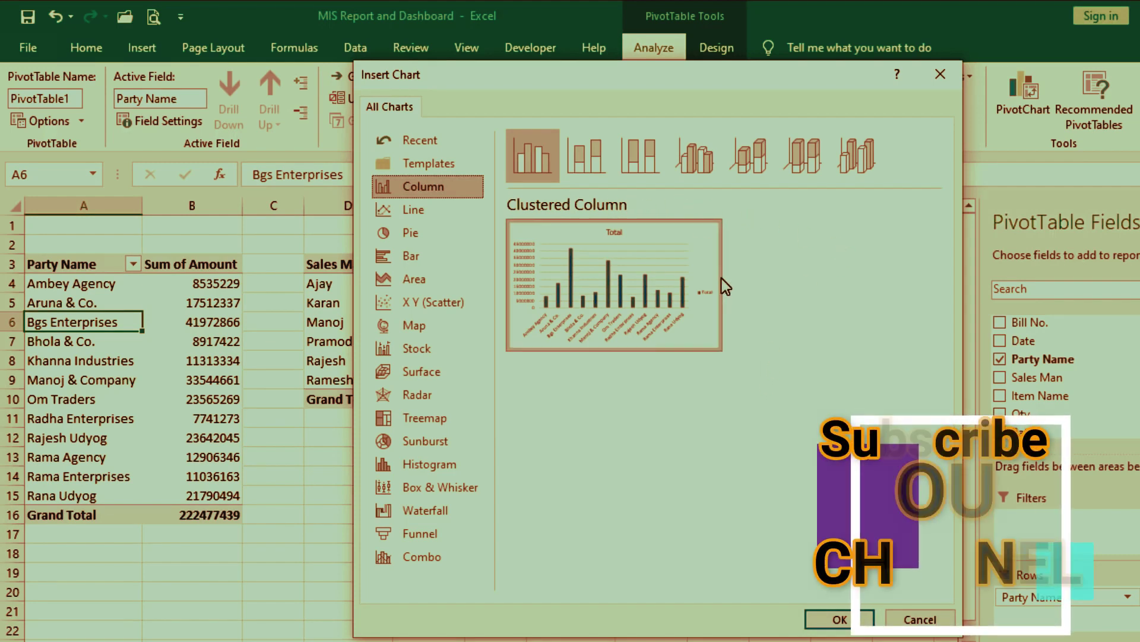
{"action": "left_click", "coordinate": [585, 156]}
{"action": "left_click", "coordinate": [647, 159]}
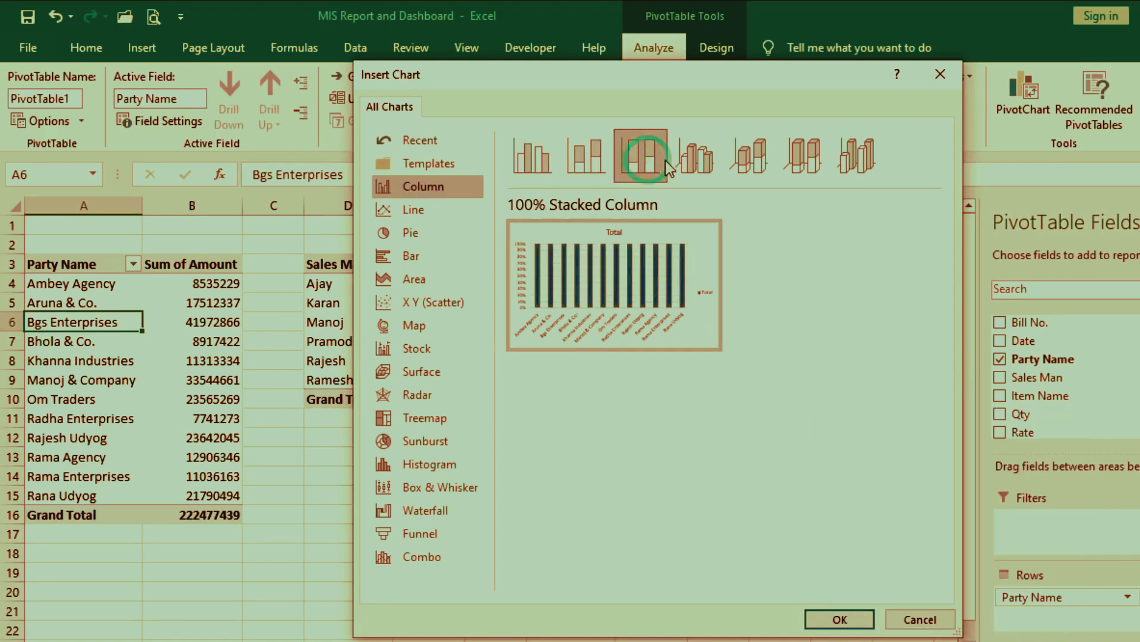
{"action": "left_click", "coordinate": [696, 157]}
{"action": "left_click", "coordinate": [749, 157]}
{"action": "left_click", "coordinate": [806, 160]}
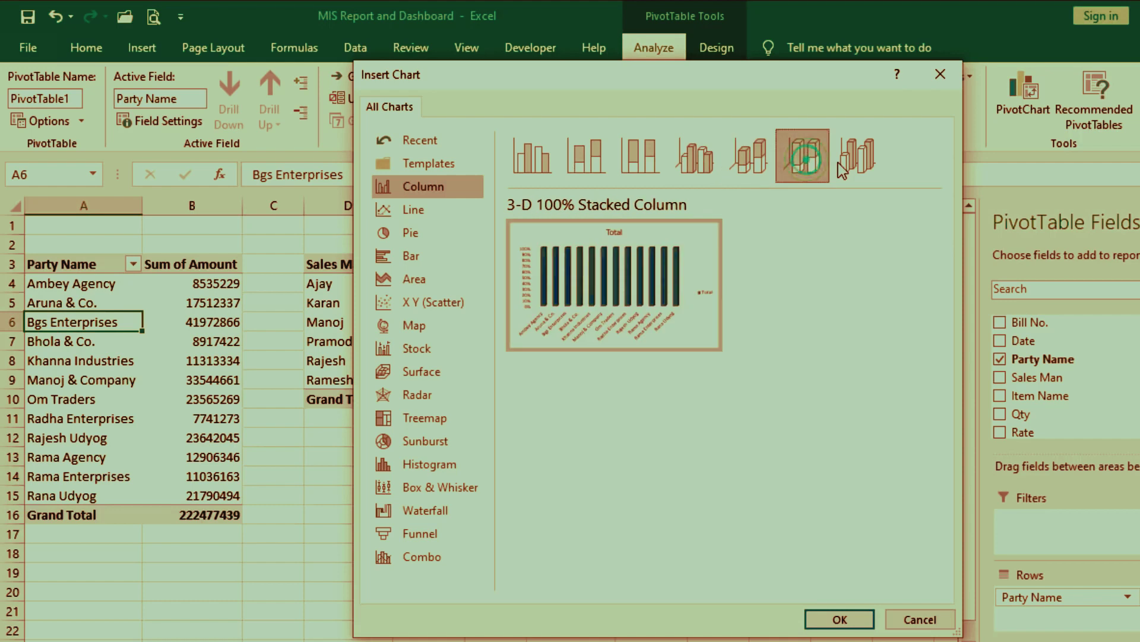
{"action": "left_click", "coordinate": [860, 162]}
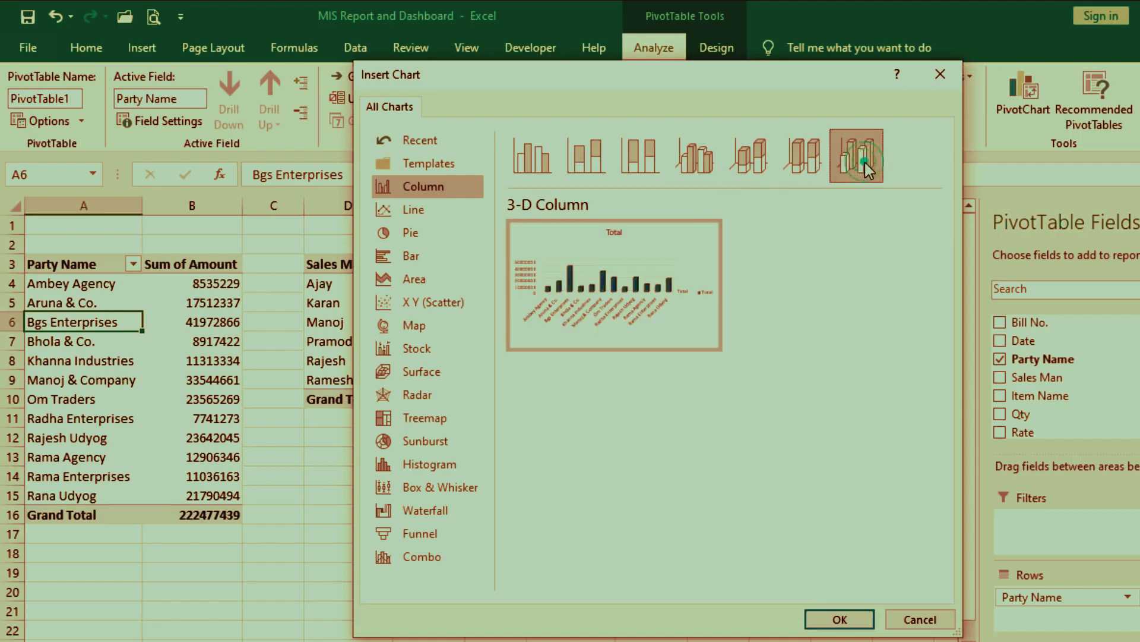
{"action": "left_click", "coordinate": [541, 152]}
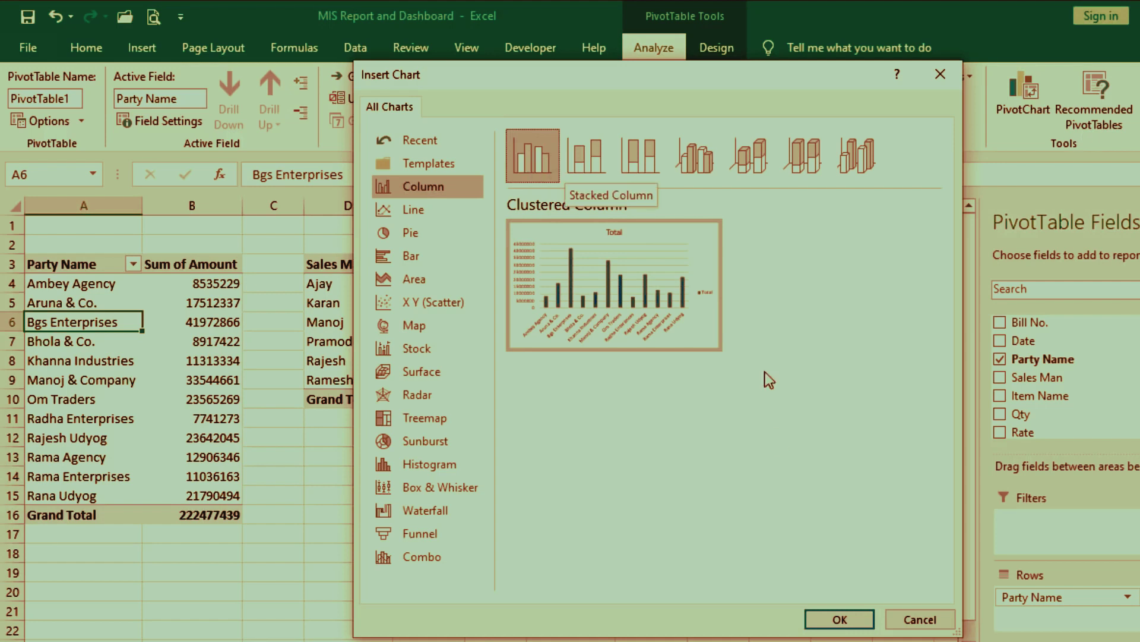
Step: Insert the clustered column chart, shrink it, and move it over columns A–E at lower left
{"action": "left_click", "coordinate": [837, 619]}
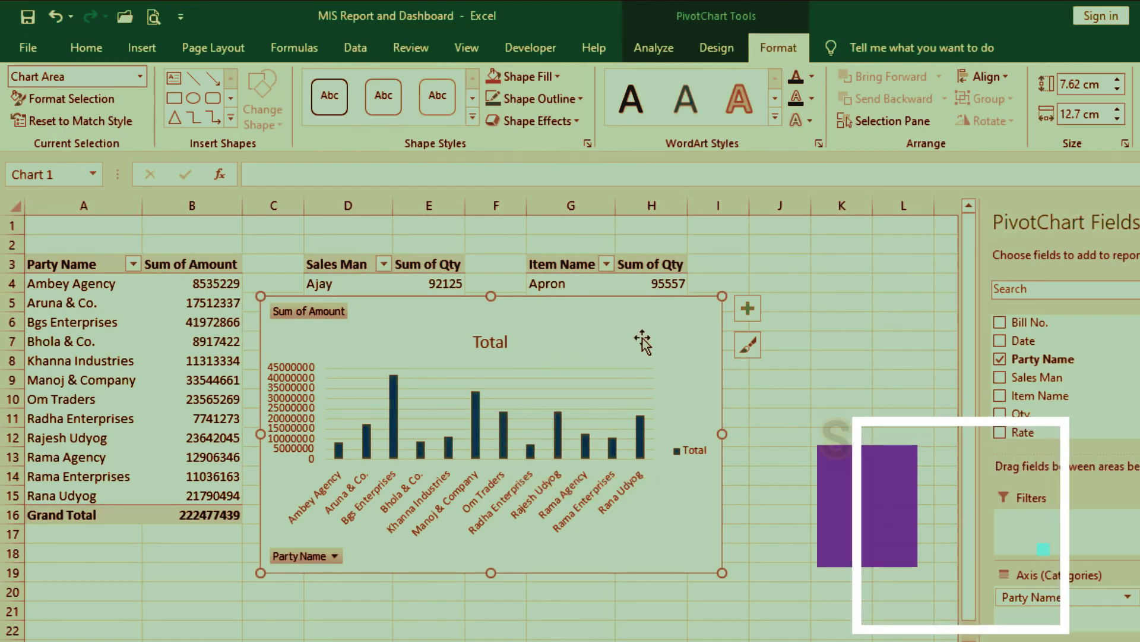
{"action": "left_click_drag", "start_coordinate": [723, 295], "coordinate": [578, 375]}
{"action": "left_click_drag", "start_coordinate": [509, 393], "coordinate": [302, 408]}
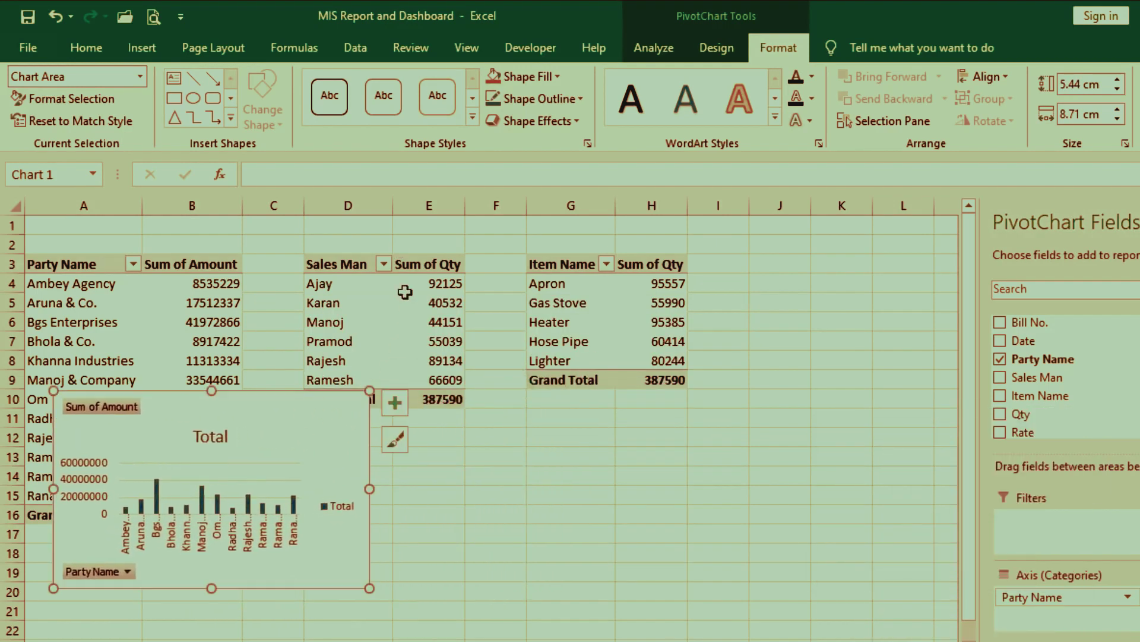
{"action": "left_click", "coordinate": [425, 299]}
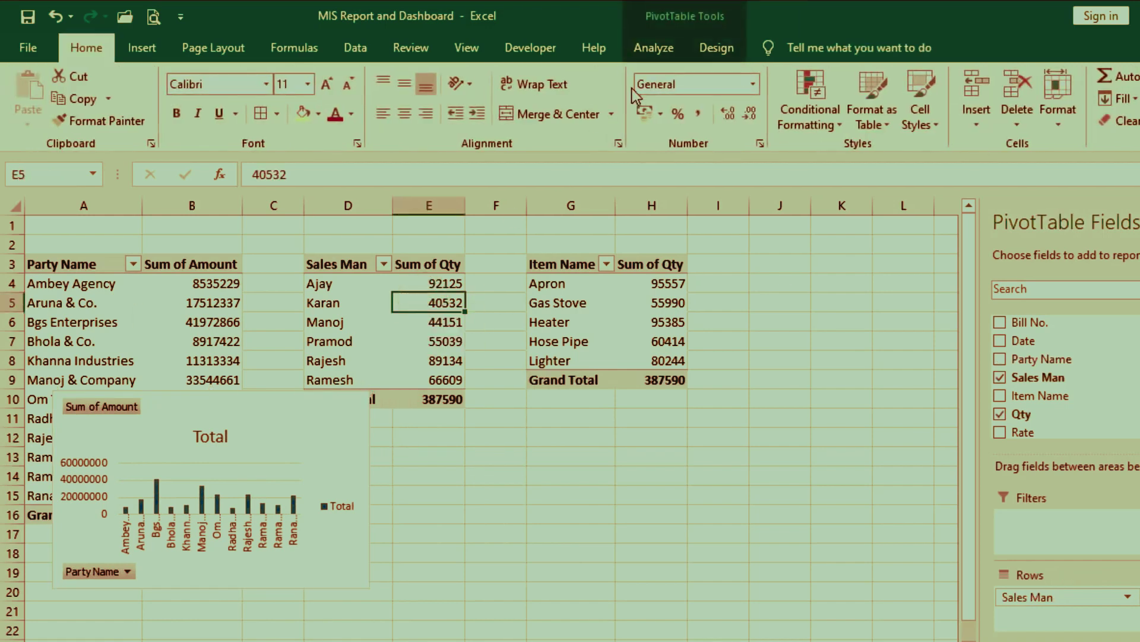
{"action": "left_click", "coordinate": [653, 48]}
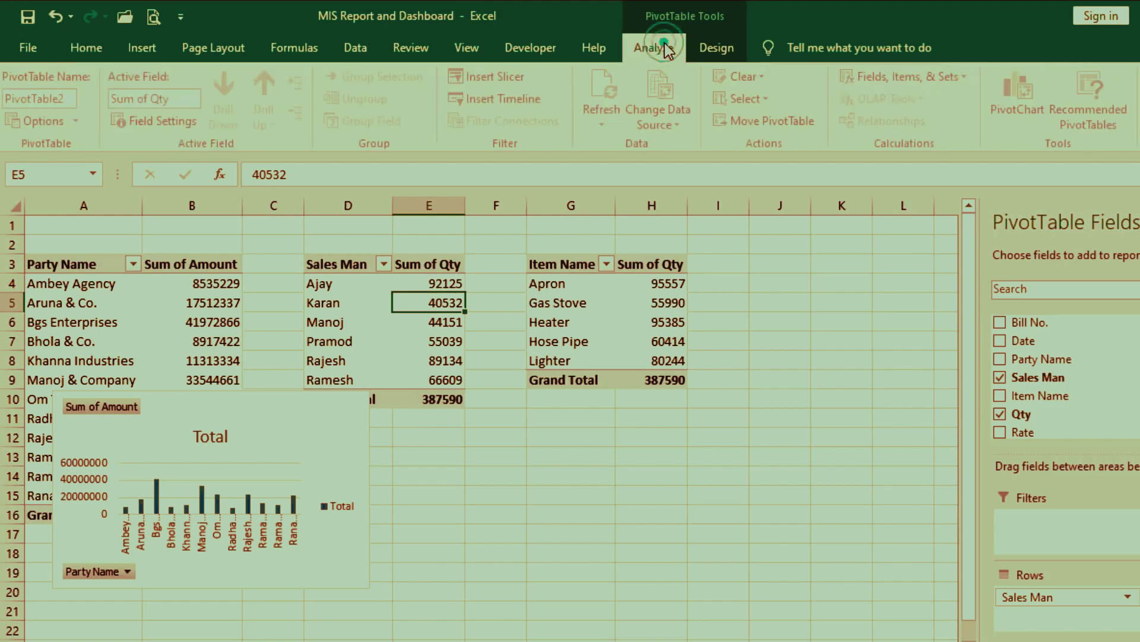
Step: Add a clustered bar PivotChart of Sum of Qty per Sales Man, shrunk and placed below its table
{"action": "left_click", "coordinate": [1011, 89]}
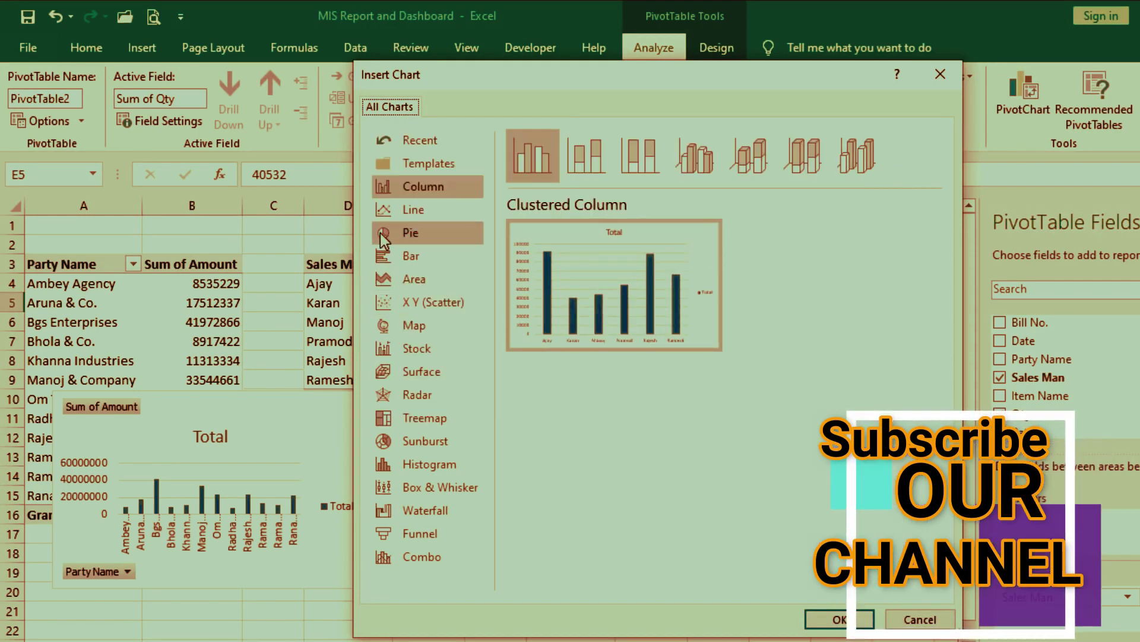
{"action": "left_click", "coordinate": [436, 256]}
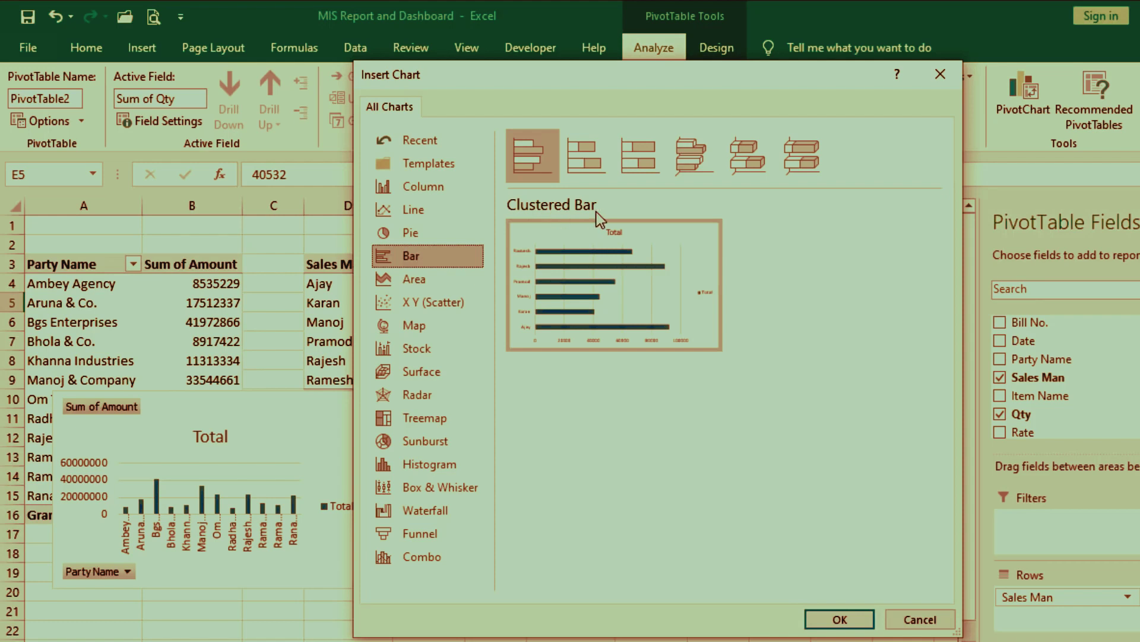
{"action": "left_click", "coordinate": [854, 630]}
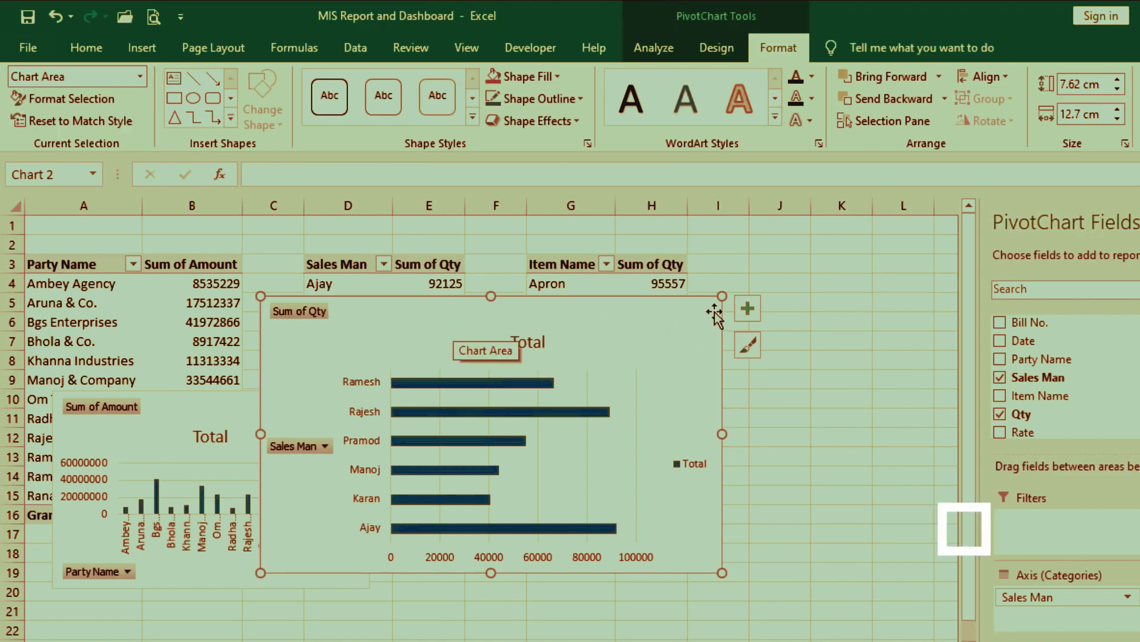
{"action": "left_click_drag", "start_coordinate": [726, 300], "coordinate": [599, 374]}
{"action": "left_click_drag", "start_coordinate": [519, 389], "coordinate": [634, 461]}
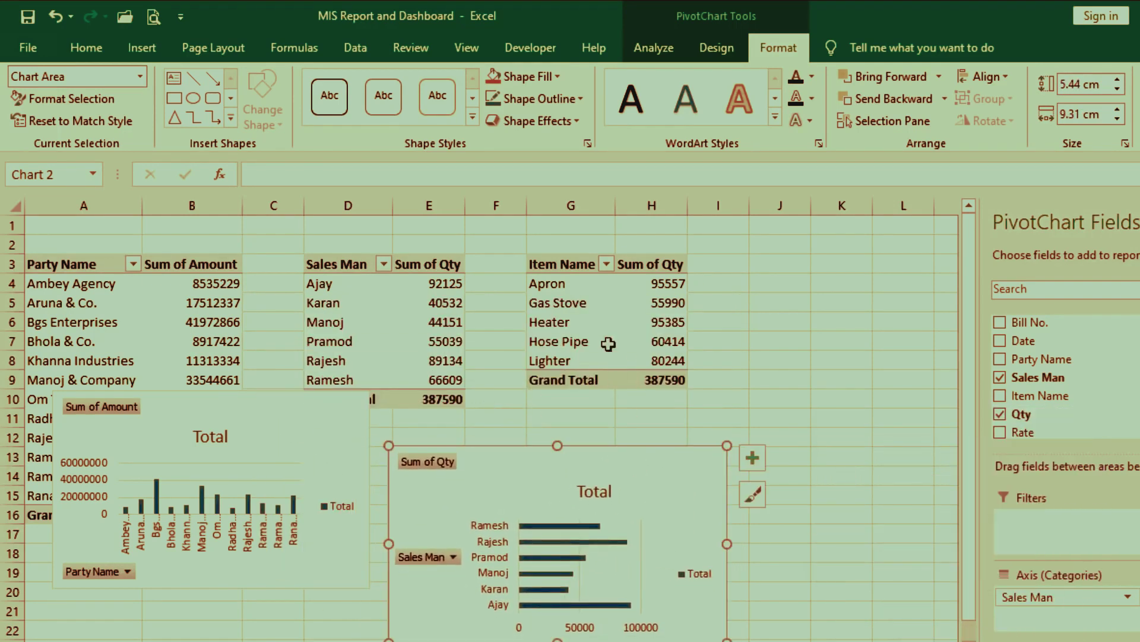
{"action": "left_click", "coordinate": [562, 306]}
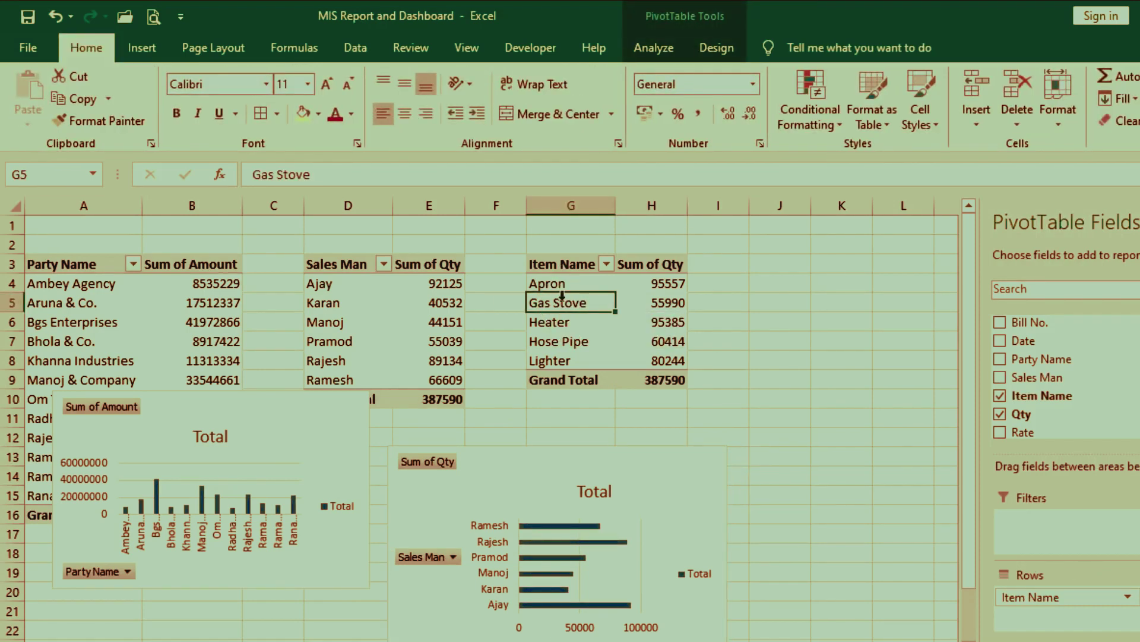
Step: From cell H5 of the Item Name pivot, start a PivotChart and choose the plain Pie type
{"action": "left_click", "coordinate": [644, 302]}
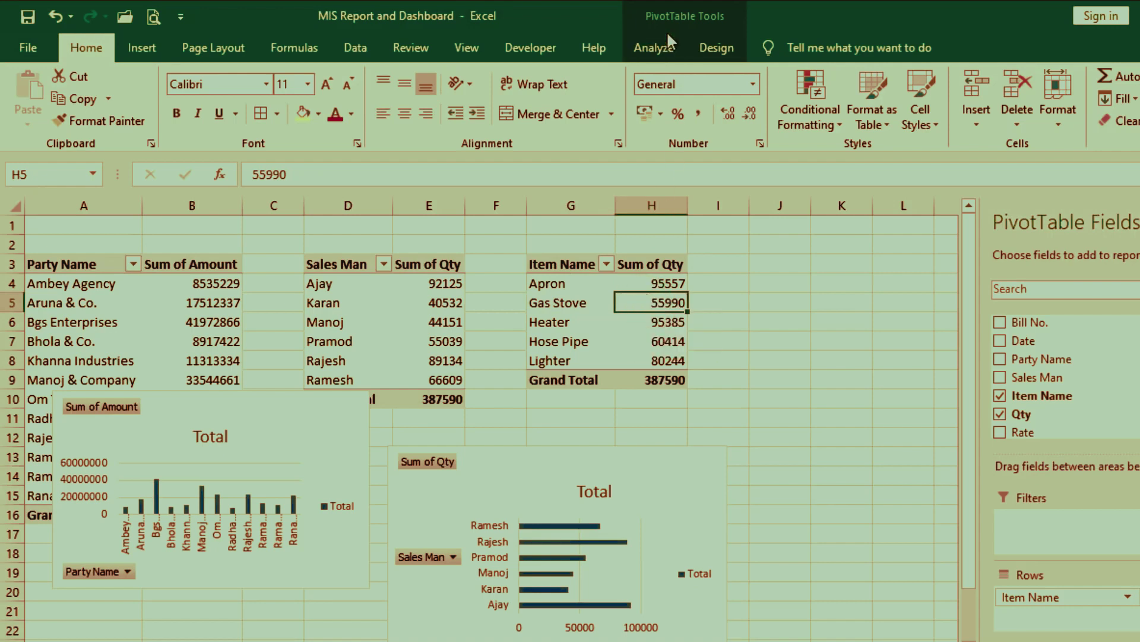
{"action": "left_click", "coordinate": [665, 49]}
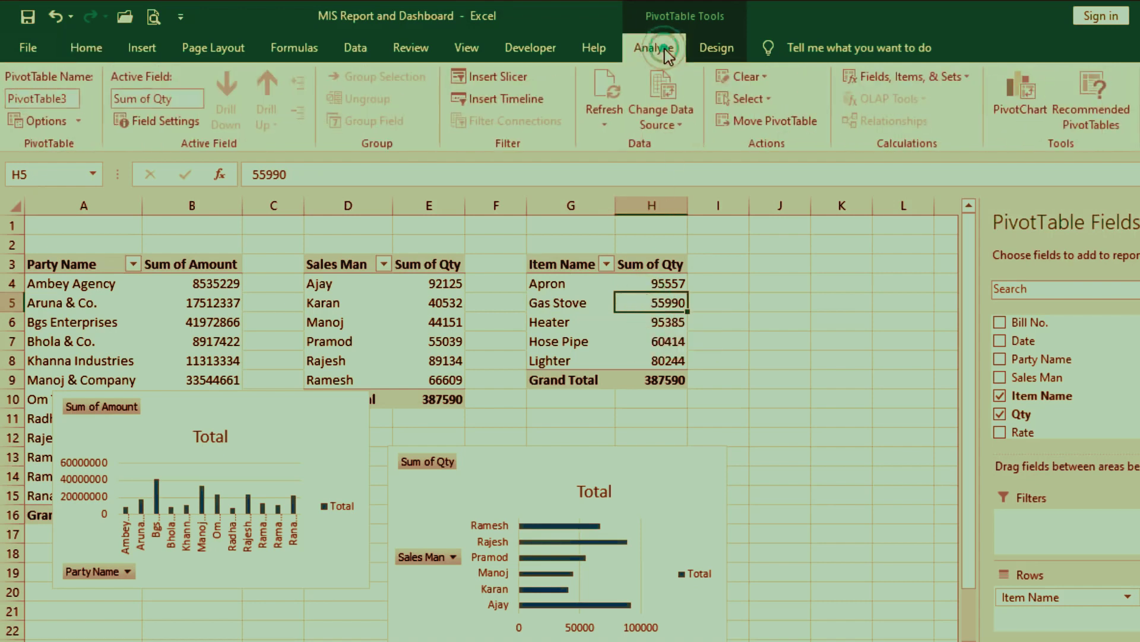
{"action": "left_click", "coordinate": [1024, 90]}
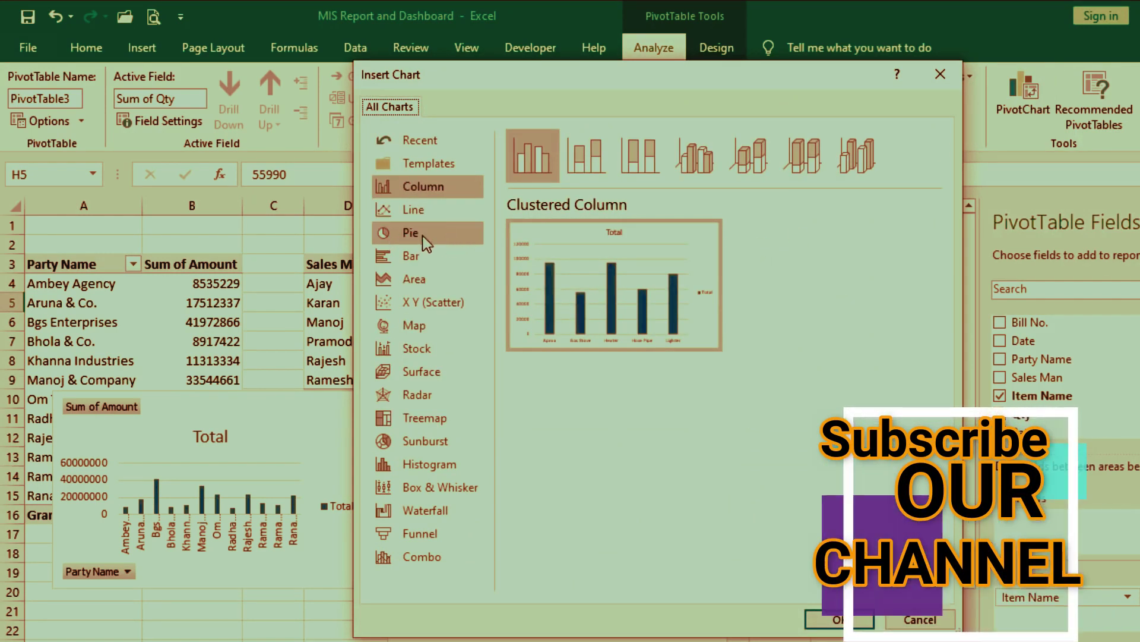
{"action": "left_click", "coordinate": [455, 233]}
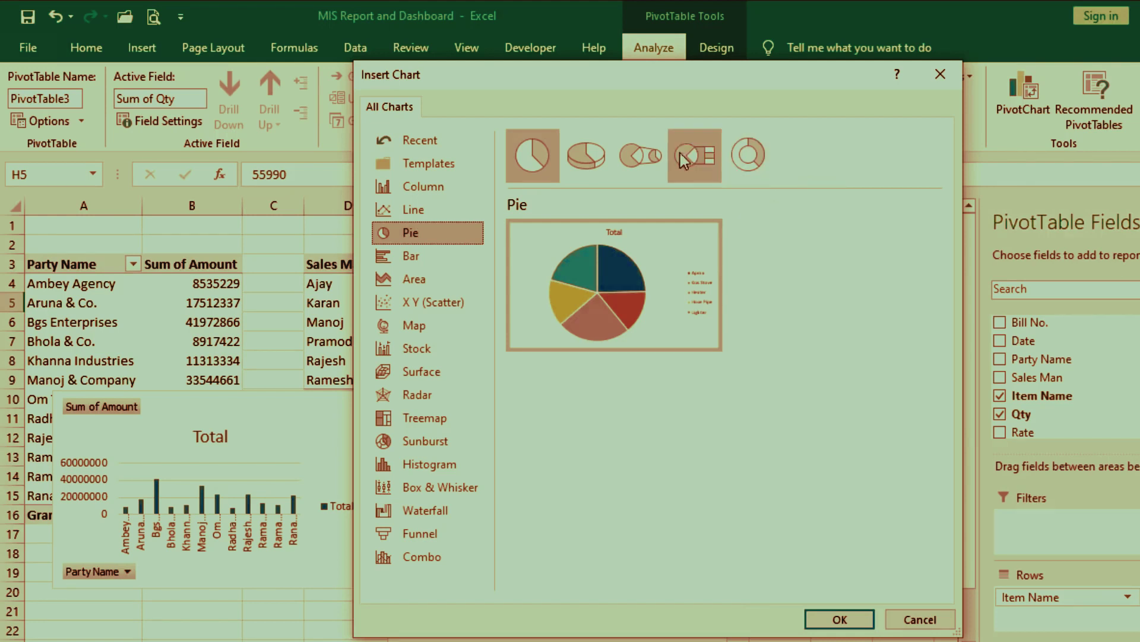
{"action": "left_click", "coordinate": [755, 159]}
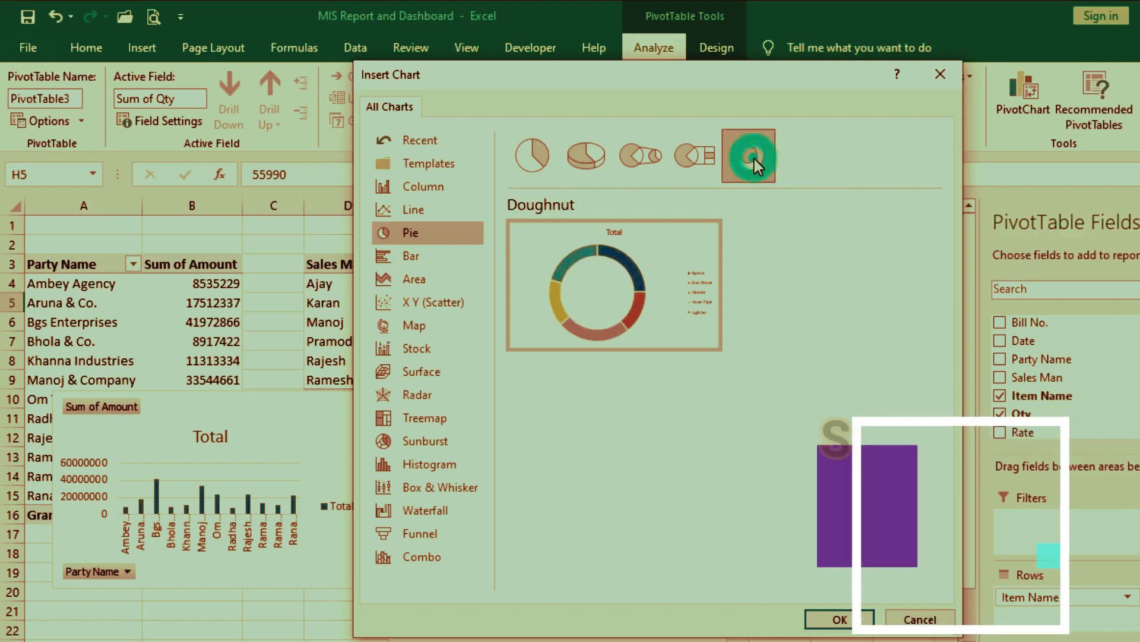
{"action": "left_click", "coordinate": [702, 159]}
{"action": "left_click", "coordinate": [641, 156]}
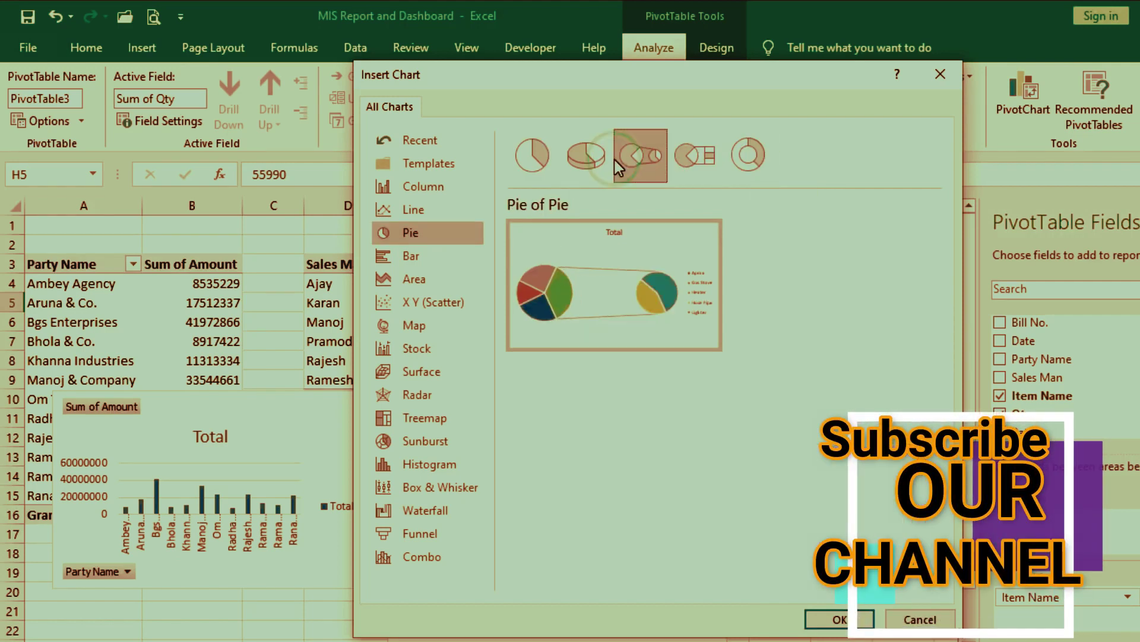
{"action": "left_click", "coordinate": [535, 156]}
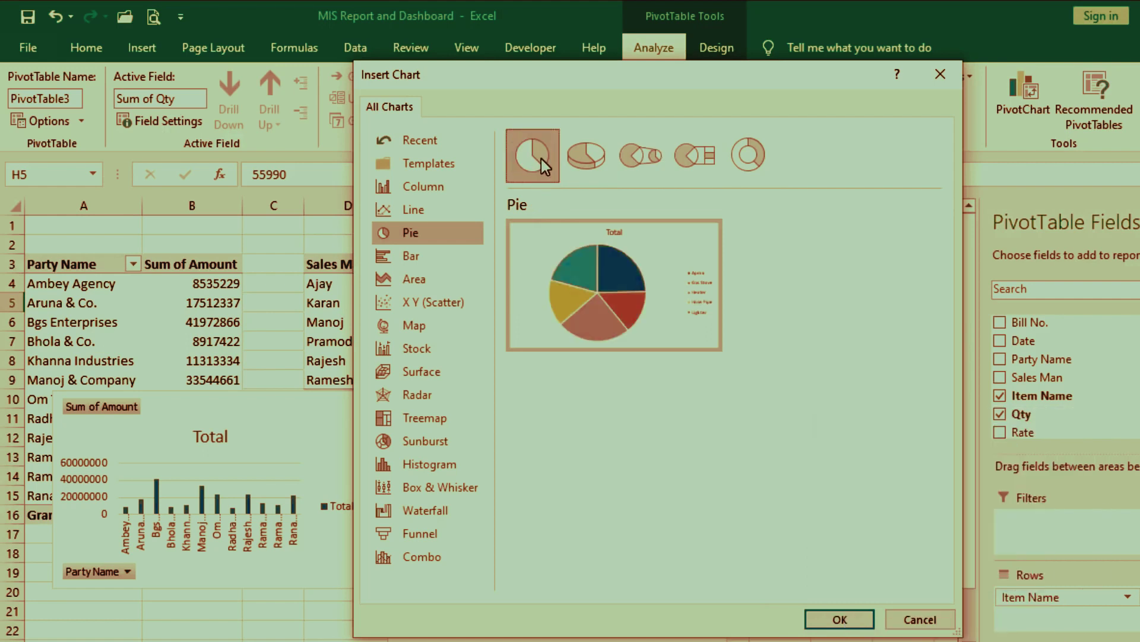
Step: Insert the pie chart, shrink it and place it at the upper right
{"action": "left_click", "coordinate": [836, 618]}
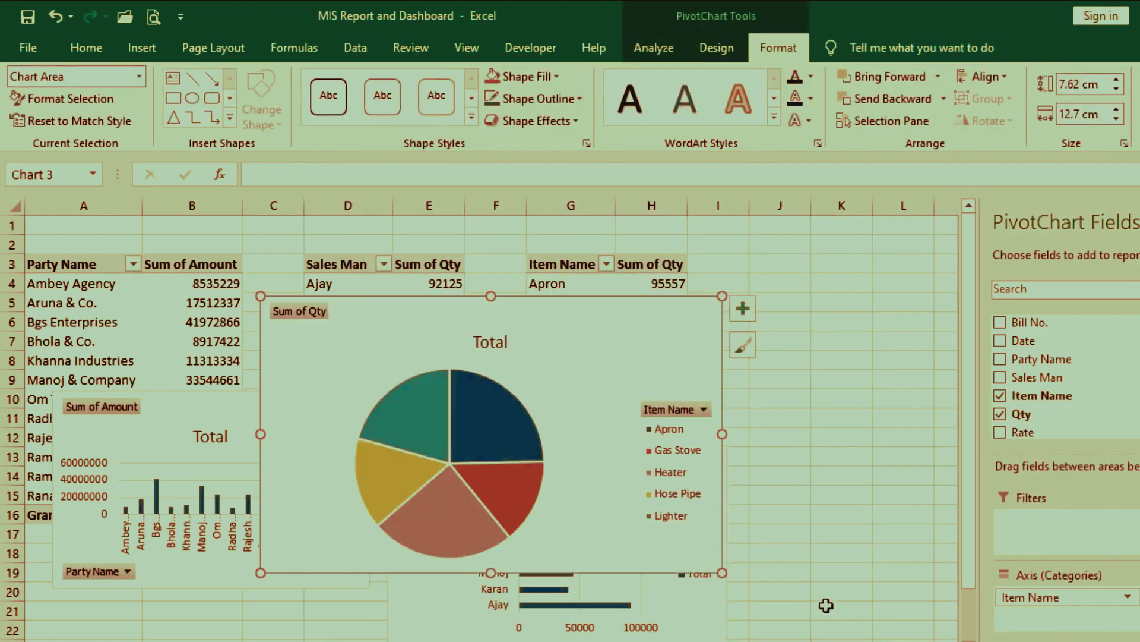
{"action": "left_click_drag", "start_coordinate": [615, 331], "coordinate": [826, 287]}
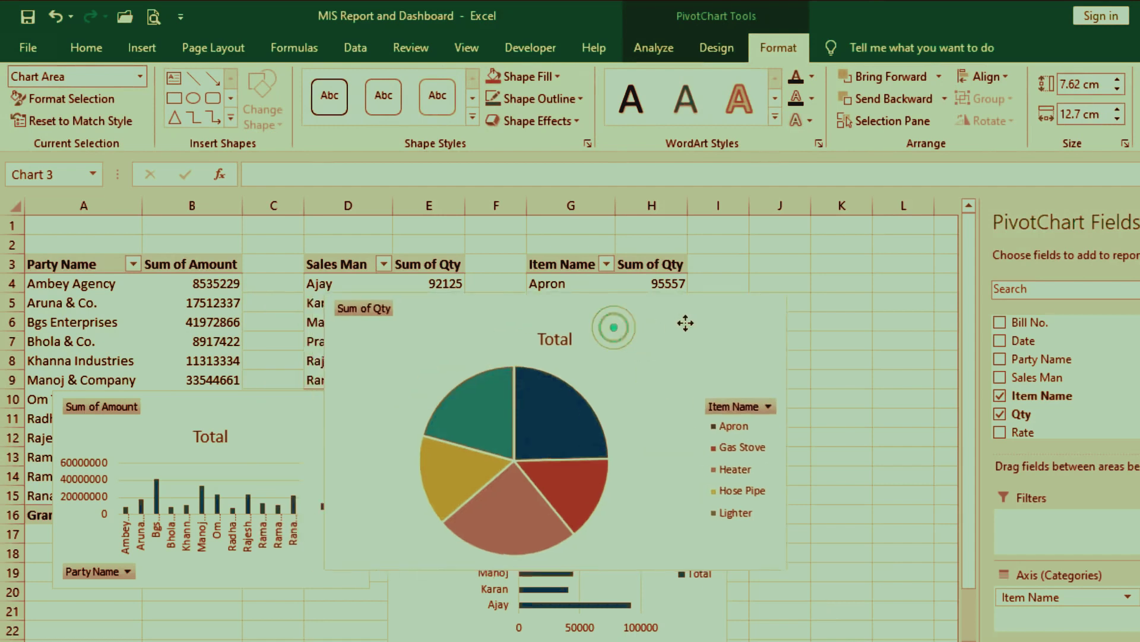
{"action": "left_click_drag", "start_coordinate": [935, 255], "coordinate": [826, 303]}
{"action": "left_click_drag", "start_coordinate": [761, 329], "coordinate": [862, 271]}
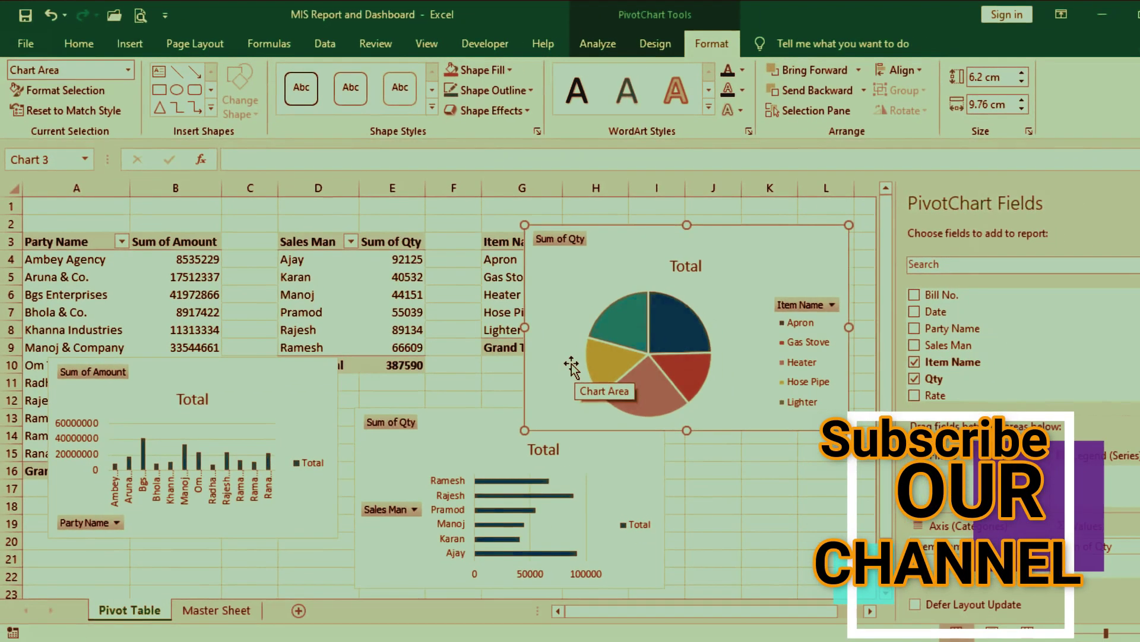
Step: Add a new worksheet named 'Dashboard' and move it to the end of the tabs
{"action": "left_click", "coordinate": [299, 610]}
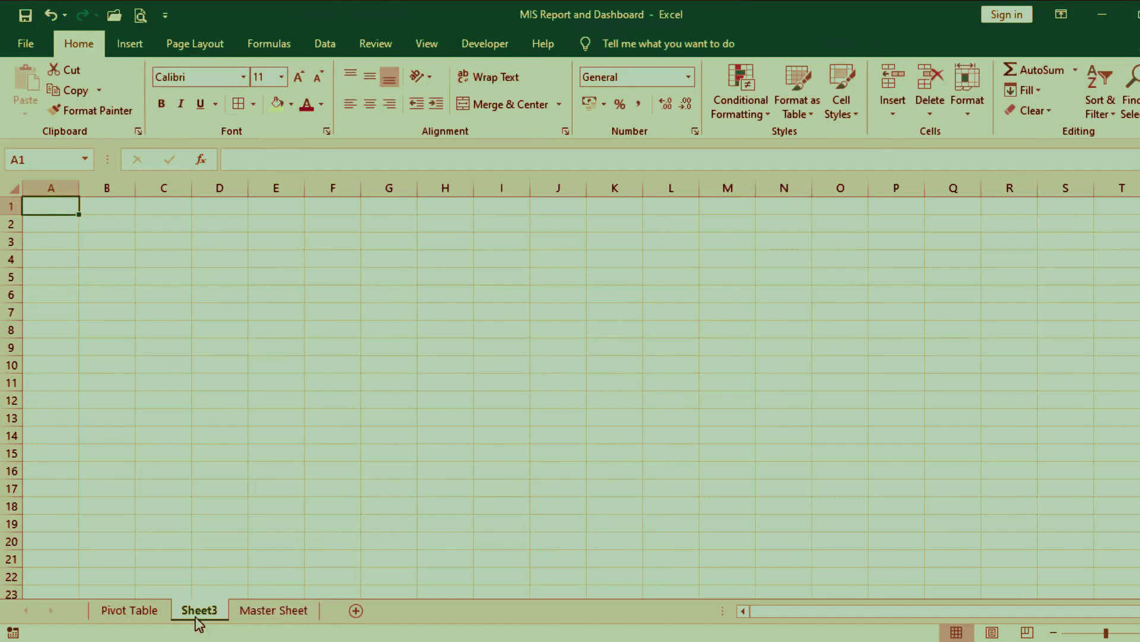
{"action": "right_click", "coordinate": [200, 618]}
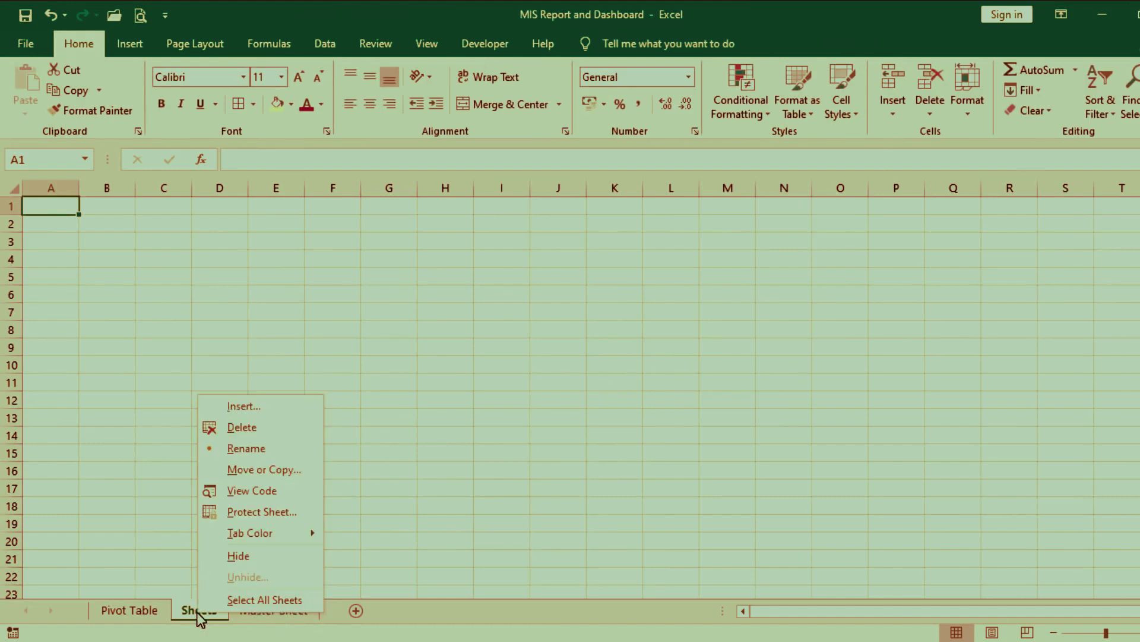
{"action": "left_click", "coordinate": [275, 448]}
{"action": "type", "text": "Dashboard"}
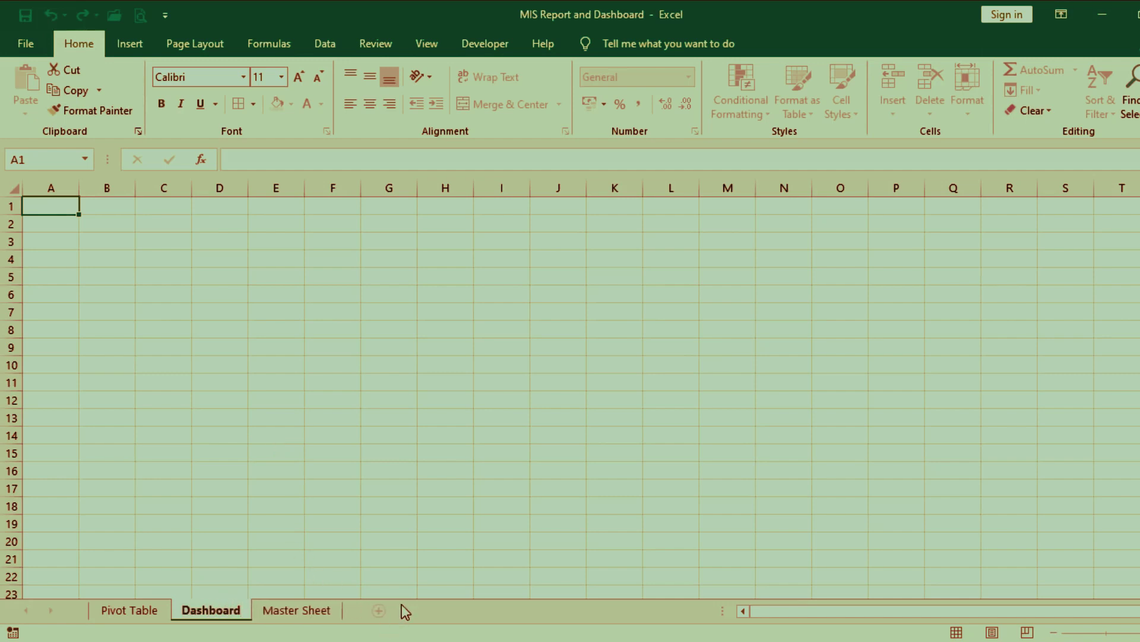
{"action": "key", "text": "Return"}
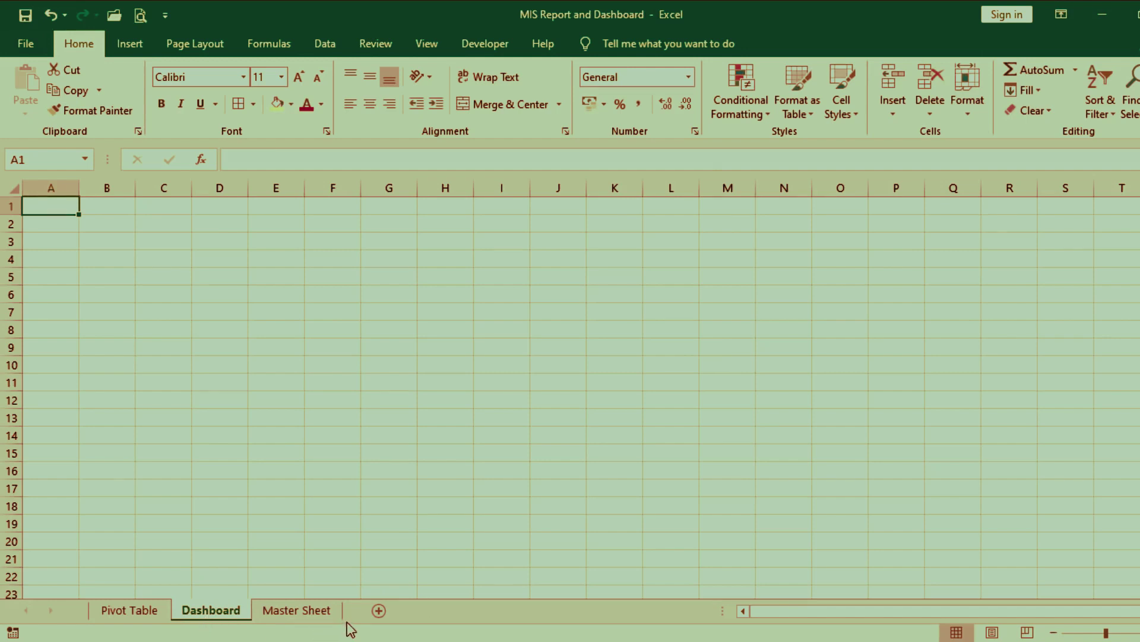
{"action": "left_click_drag", "start_coordinate": [217, 620], "coordinate": [347, 620]}
{"action": "left_click_drag", "start_coordinate": [345, 615], "coordinate": [345, 617]}
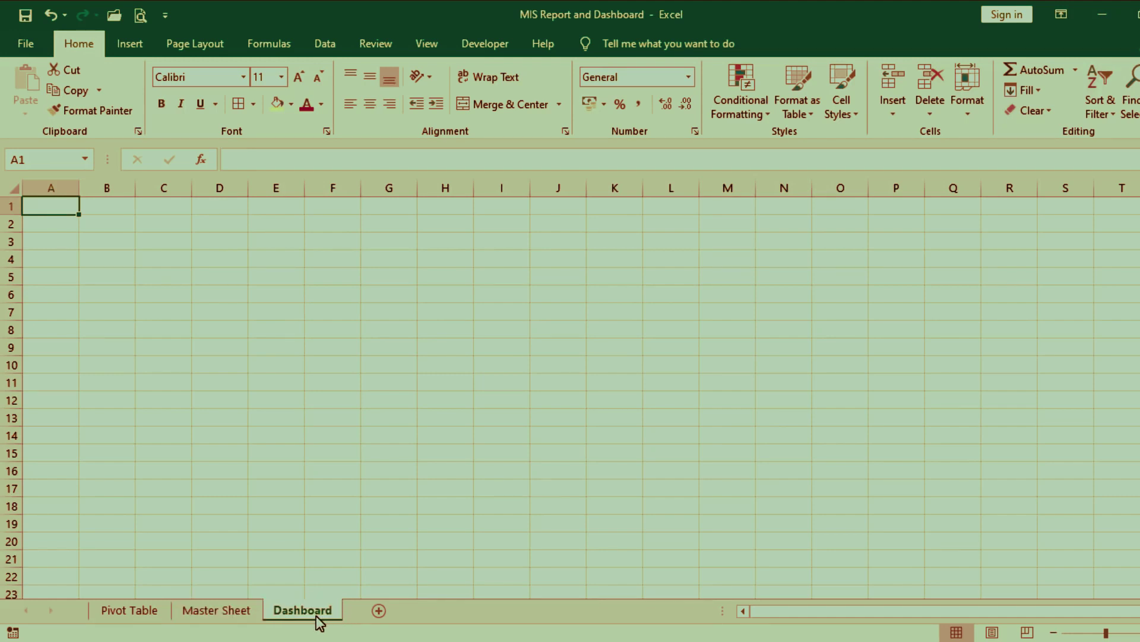
Step: Move Master Sheet to the first tab position, then view the empty Dashboard sheet
{"action": "left_click", "coordinate": [225, 614]}
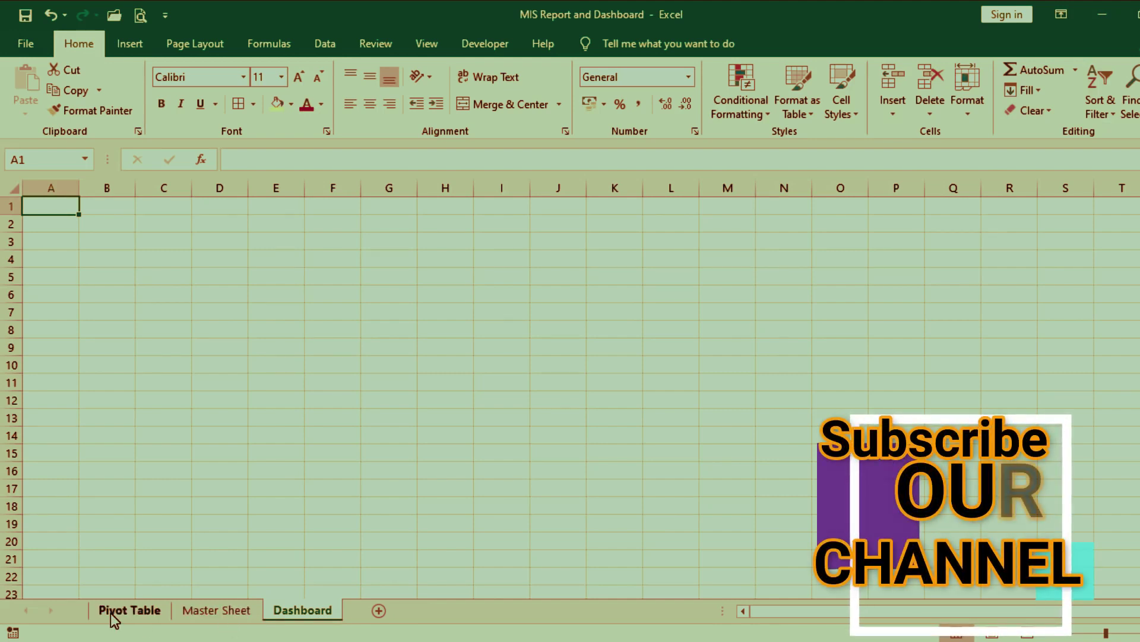
{"action": "left_click", "coordinate": [220, 612]}
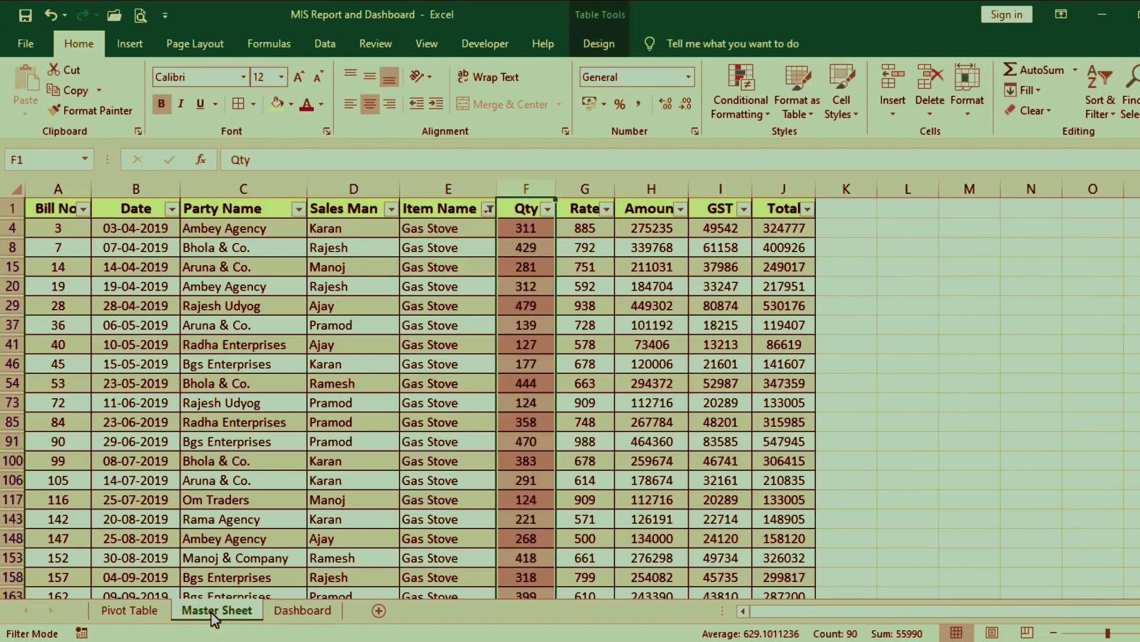
{"action": "left_click_drag", "start_coordinate": [215, 619], "coordinate": [95, 614]}
{"action": "left_click_drag", "start_coordinate": [94, 618], "coordinate": [94, 619]}
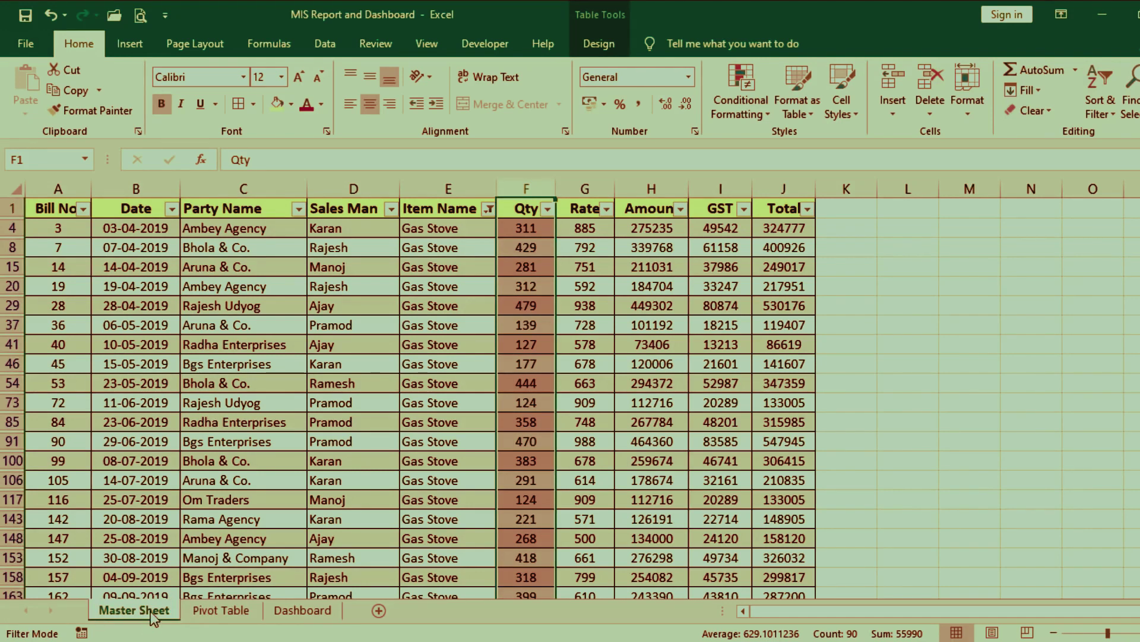
{"action": "left_click", "coordinate": [221, 610]}
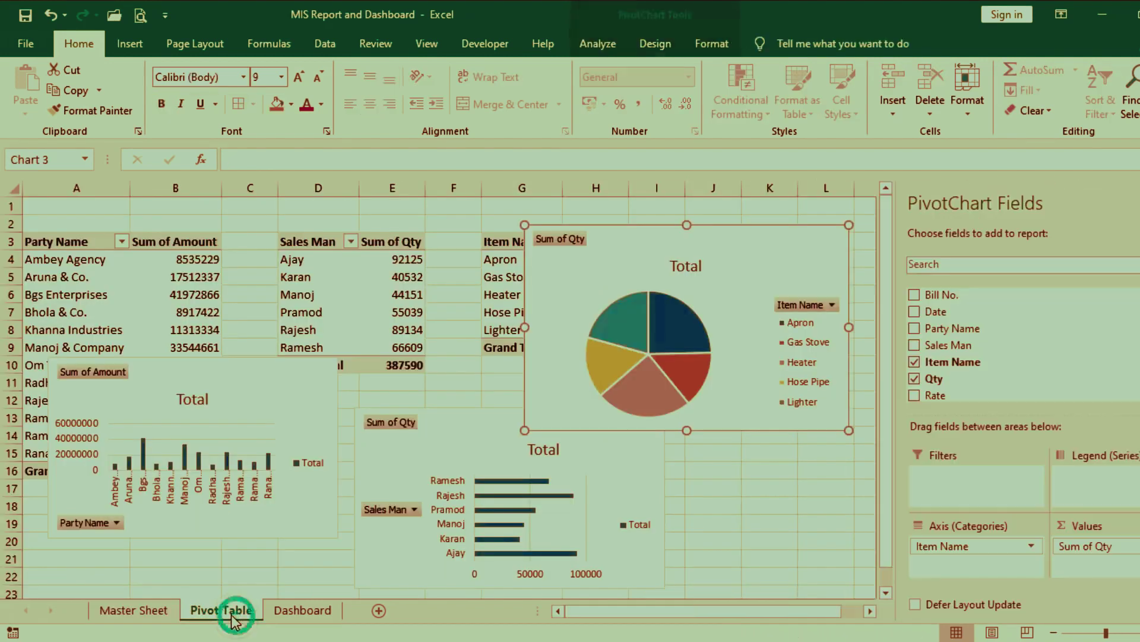
{"action": "left_click", "coordinate": [303, 612]}
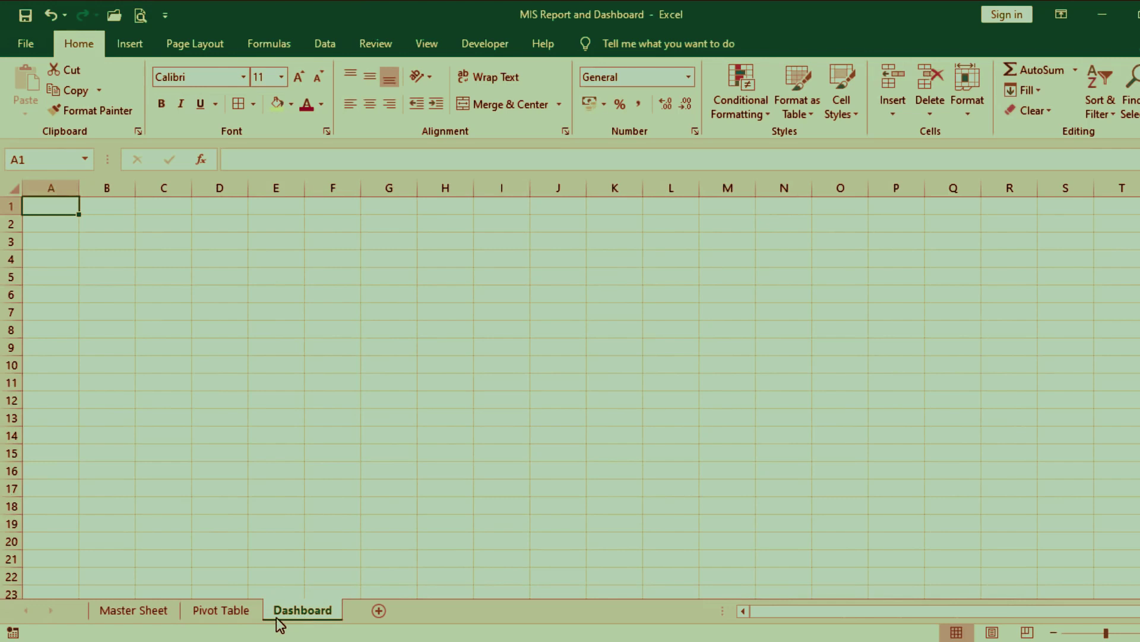
Step: Cut the pie, column and bar pivot charts from the Pivot Table sheet, then go to Dashboard
{"action": "left_click", "coordinate": [221, 611]}
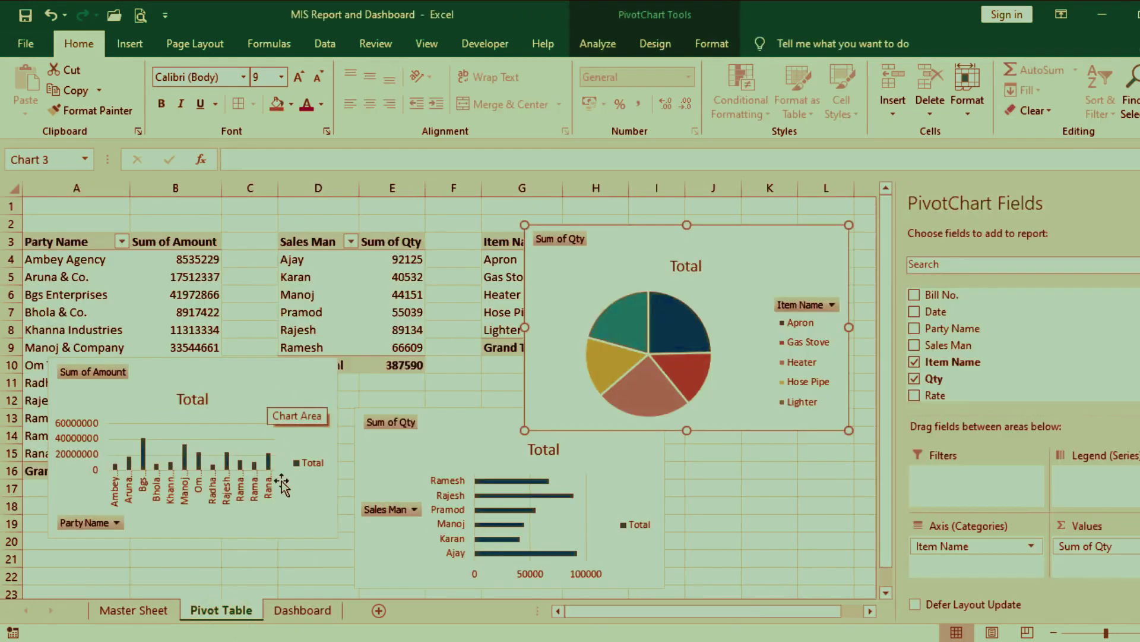
{"action": "left_click", "coordinate": [301, 612]}
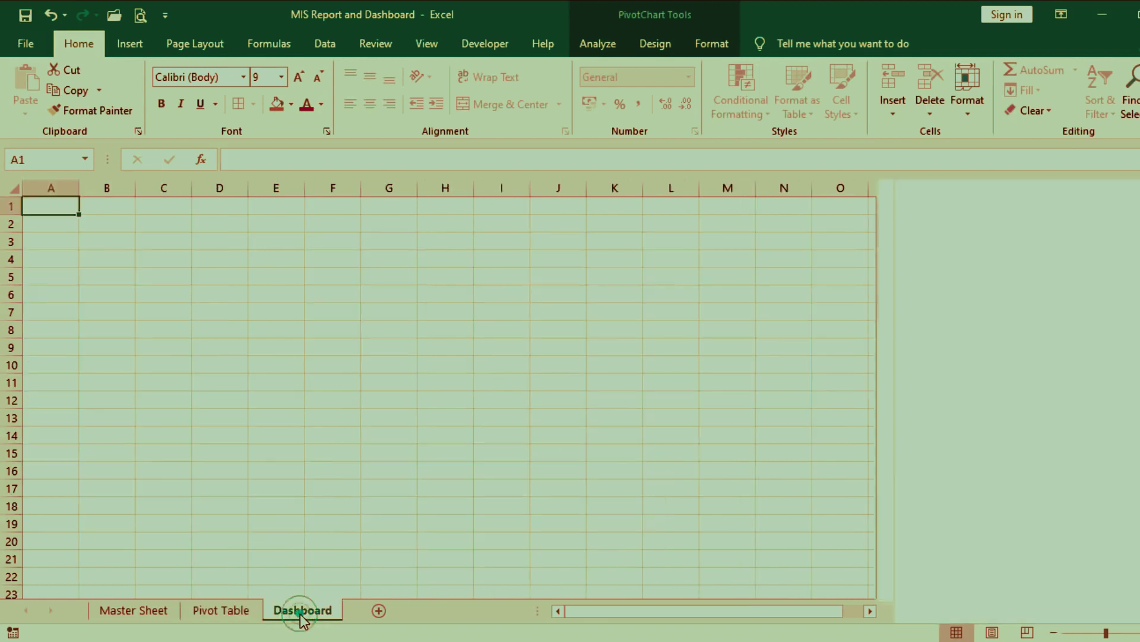
{"action": "left_click", "coordinate": [225, 612]}
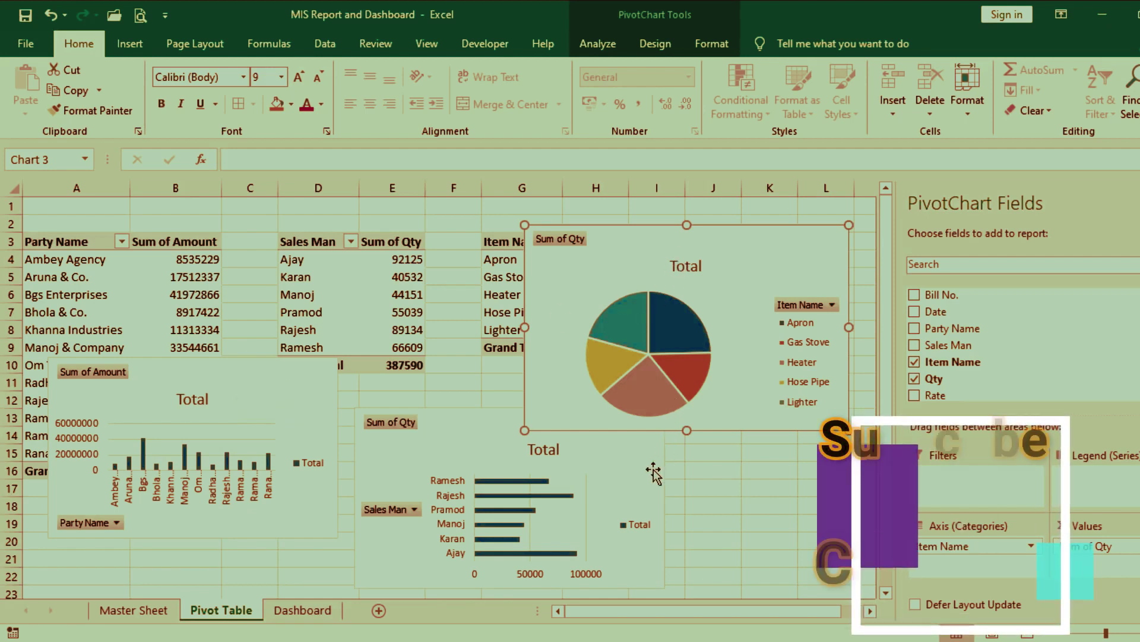
{"action": "left_click", "coordinate": [299, 384], "text": "ctrl"}
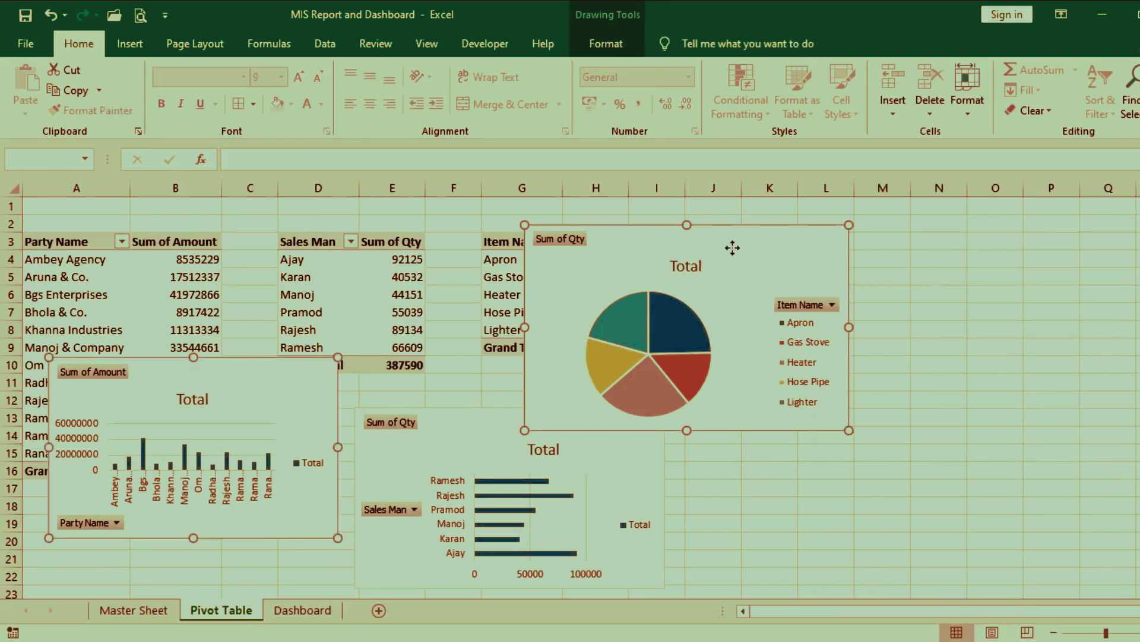
{"action": "left_click", "coordinate": [443, 426], "text": "ctrl"}
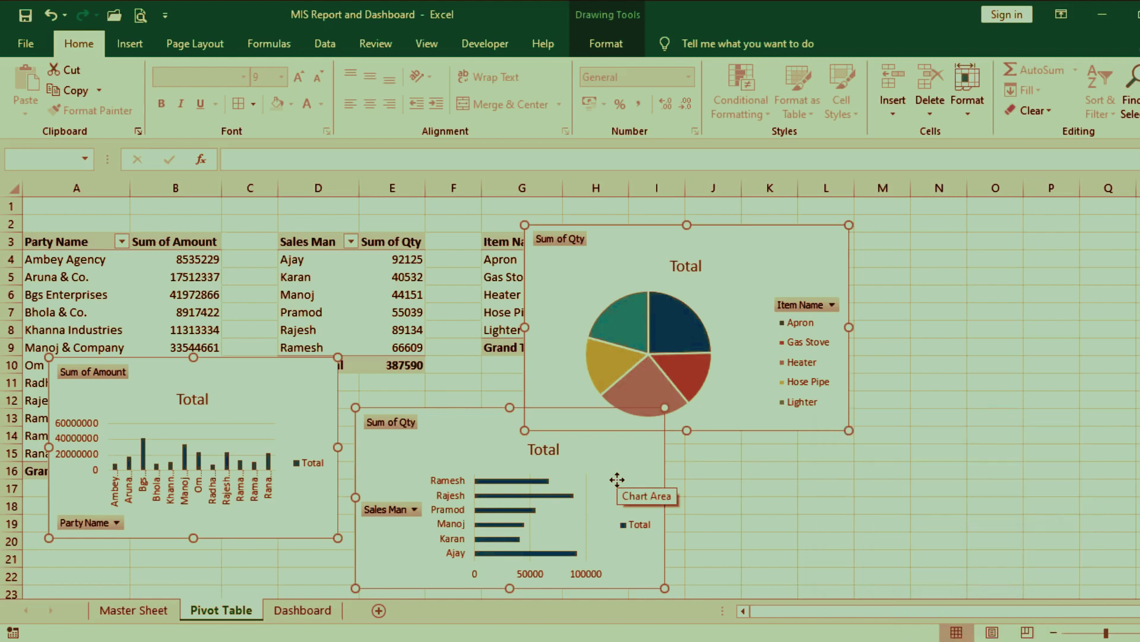
{"action": "key", "text": "Delete"}
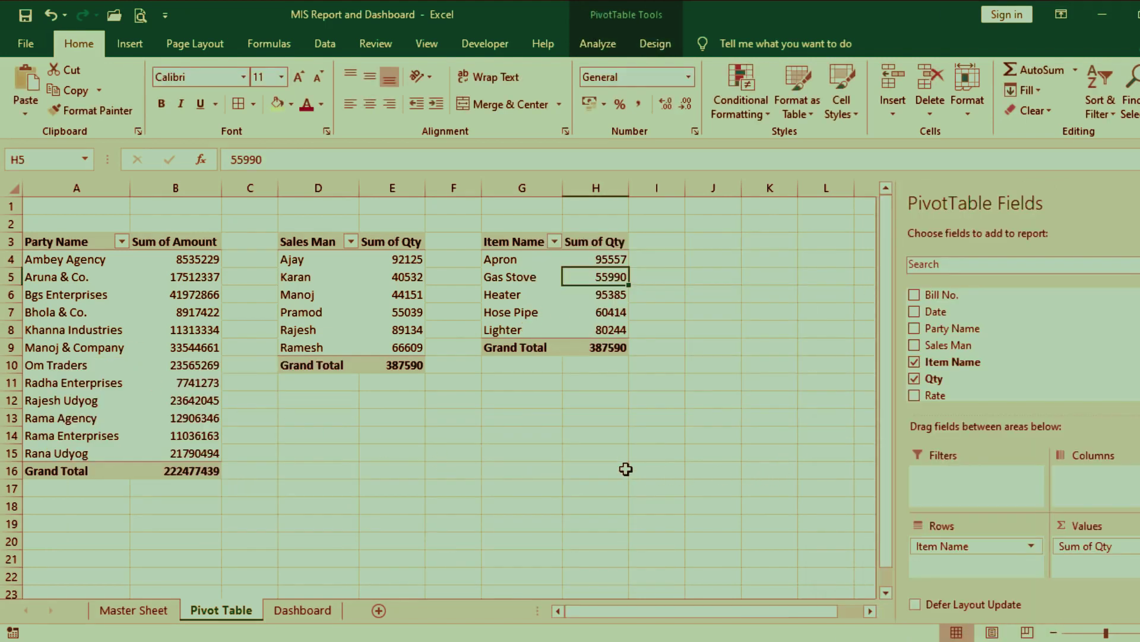
{"action": "left_click", "coordinate": [304, 610]}
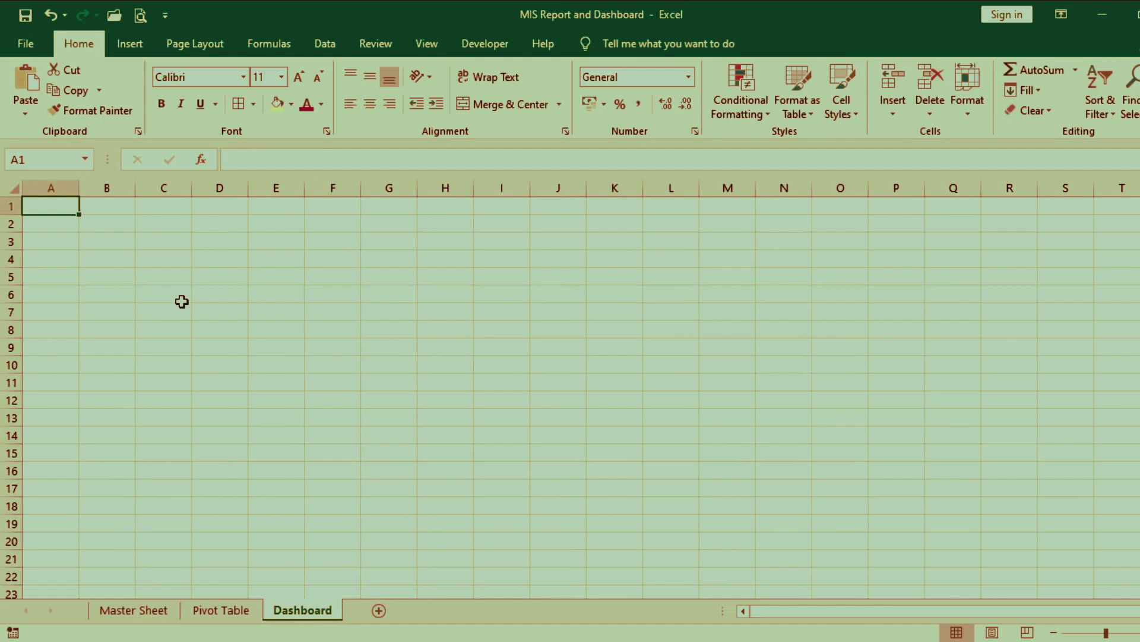
Step: Paste the pie, column and bar pivot charts onto the Dashboard sheet and deselect them
{"action": "key", "text": "ctrl+v"}
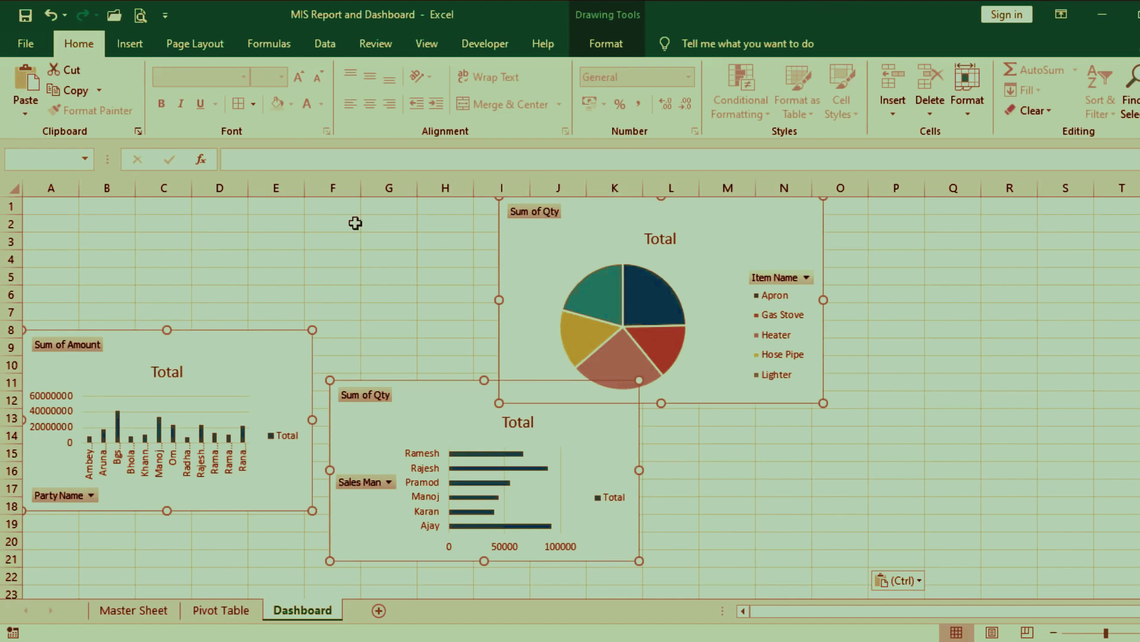
{"action": "left_click", "coordinate": [153, 202]}
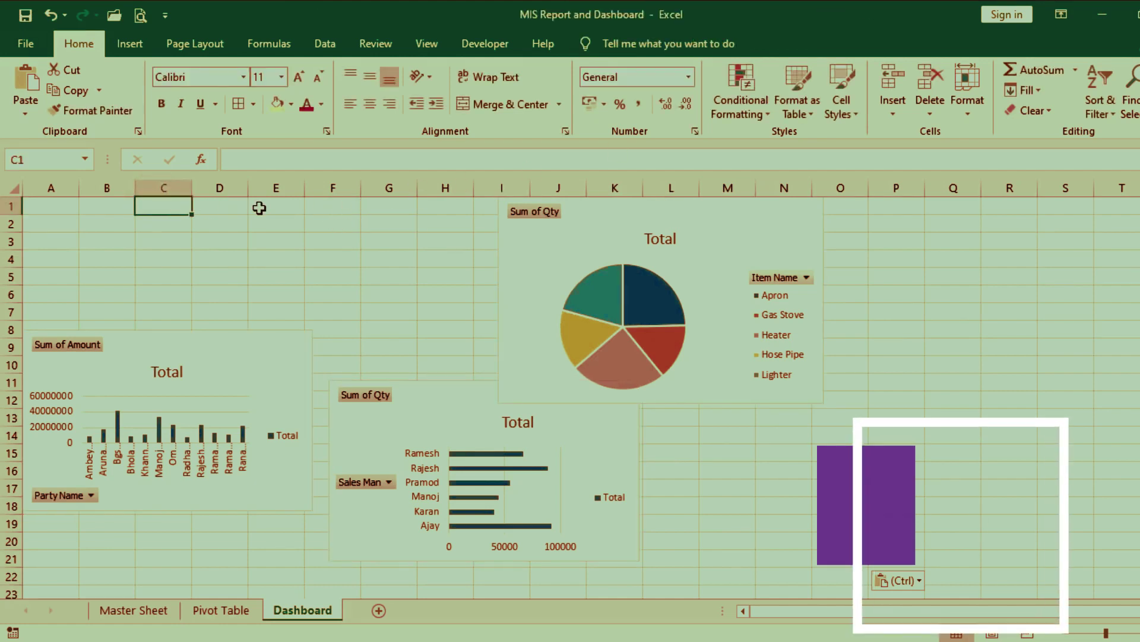
{"action": "left_click_drag", "start_coordinate": [258, 208], "coordinate": [386, 292]}
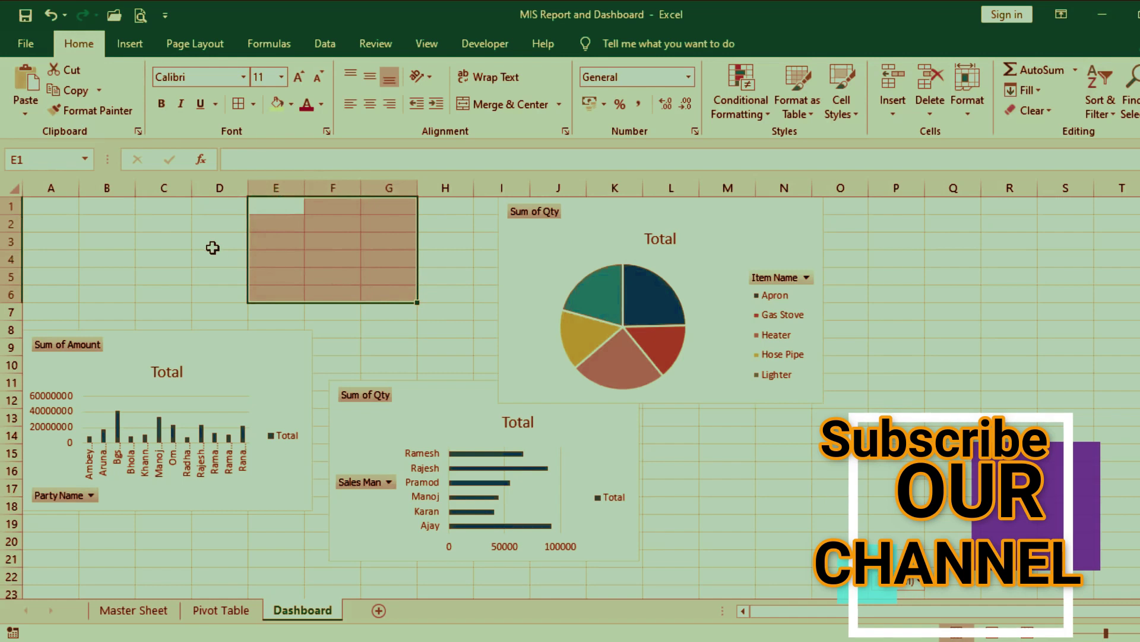
{"action": "left_click", "coordinate": [212, 247]}
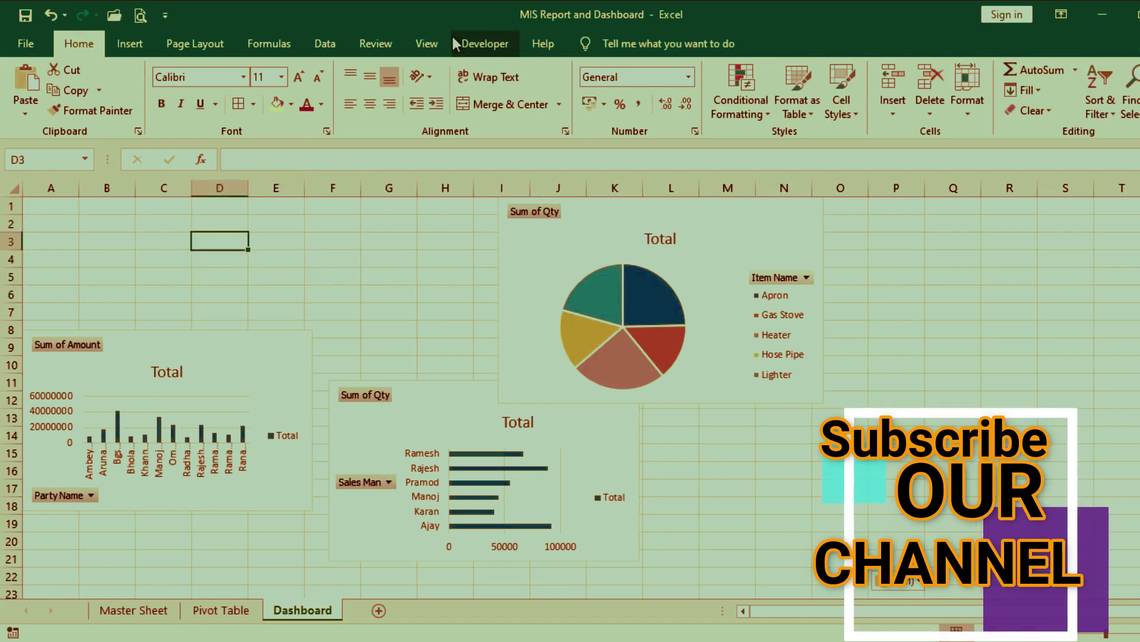
Step: Turn off gridlines on the Dashboard sheet so the charts sit on plain white
{"action": "left_click", "coordinate": [422, 45]}
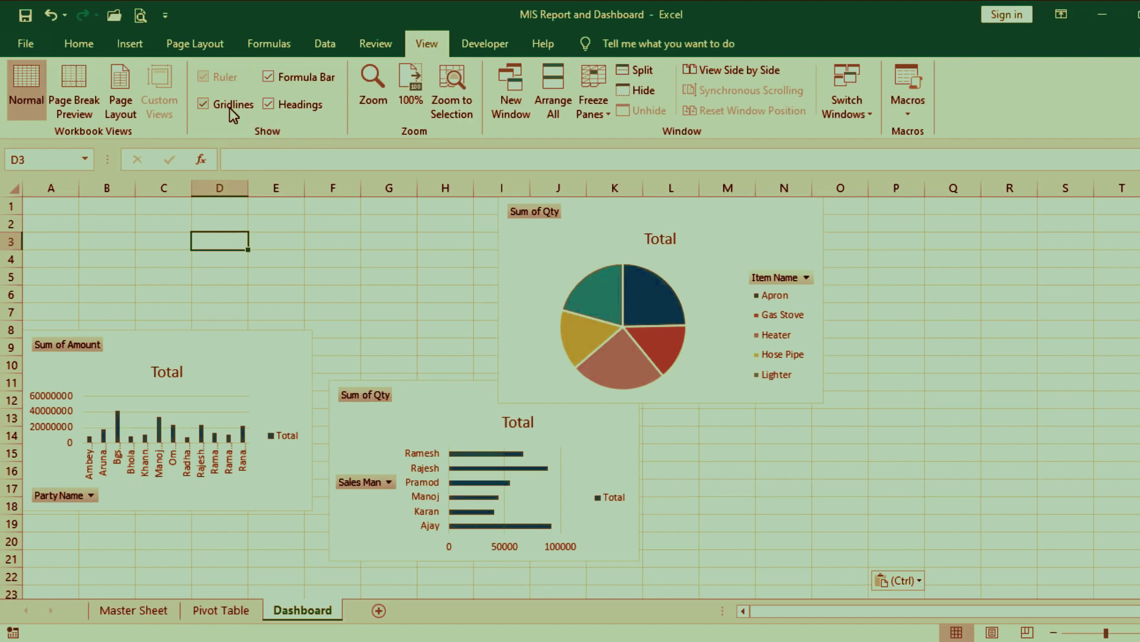
{"action": "left_click", "coordinate": [204, 105]}
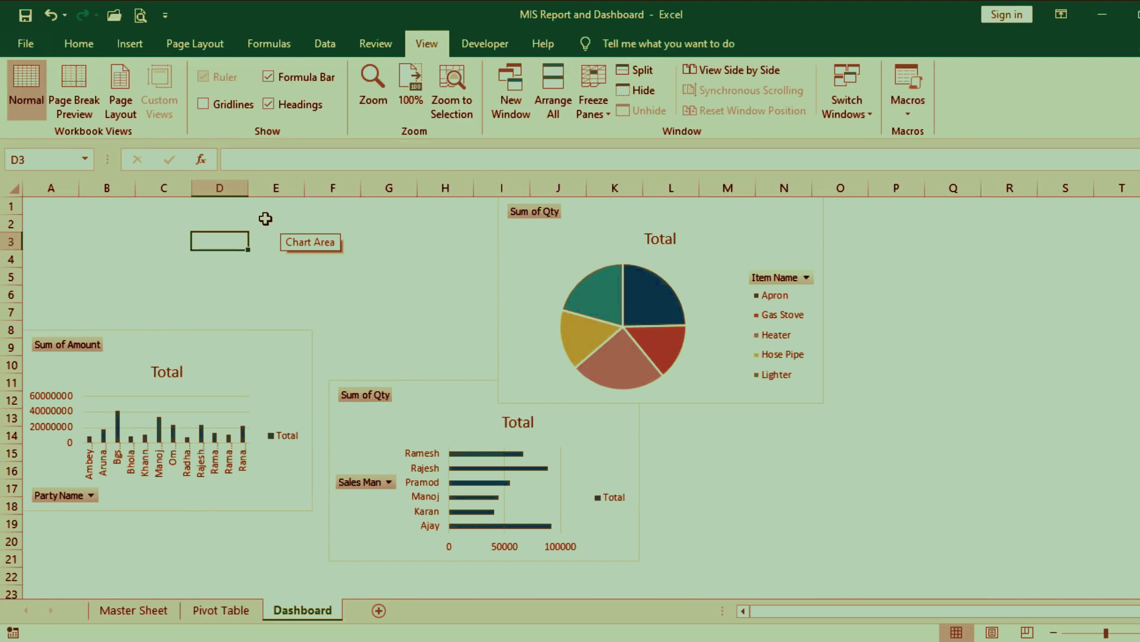
{"action": "left_click_drag", "start_coordinate": [273, 226], "coordinate": [472, 335]}
{"action": "left_click", "coordinate": [147, 259]}
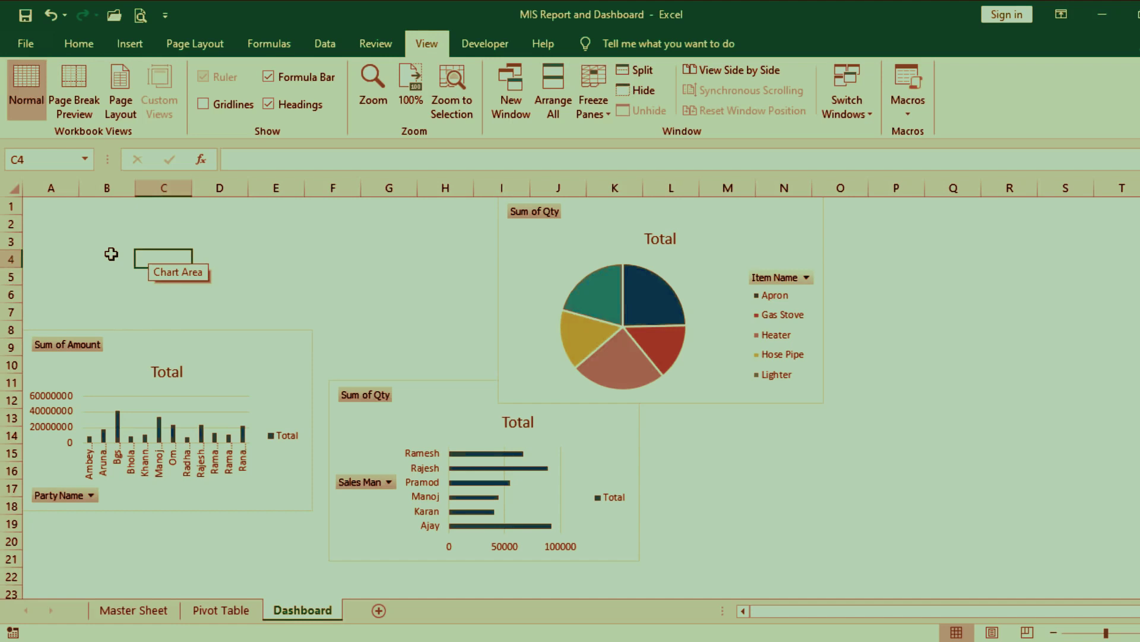
Step: Select the entire Dashboard sheet and fill every cell with Black, Text 1
{"action": "left_click", "coordinate": [15, 191]}
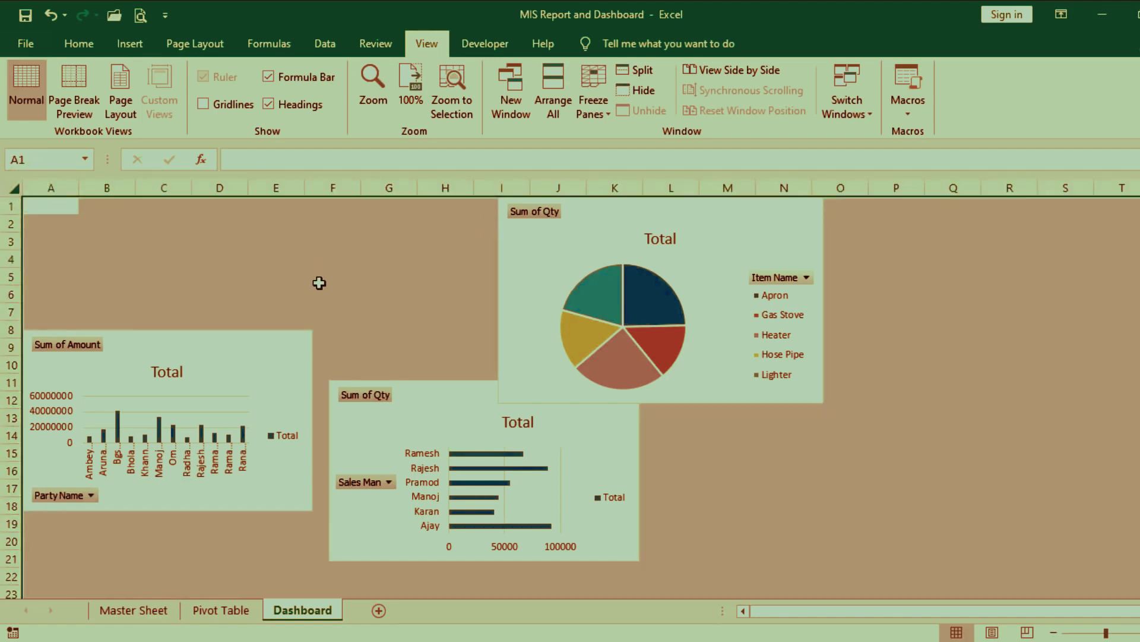
{"action": "left_click", "coordinate": [84, 44]}
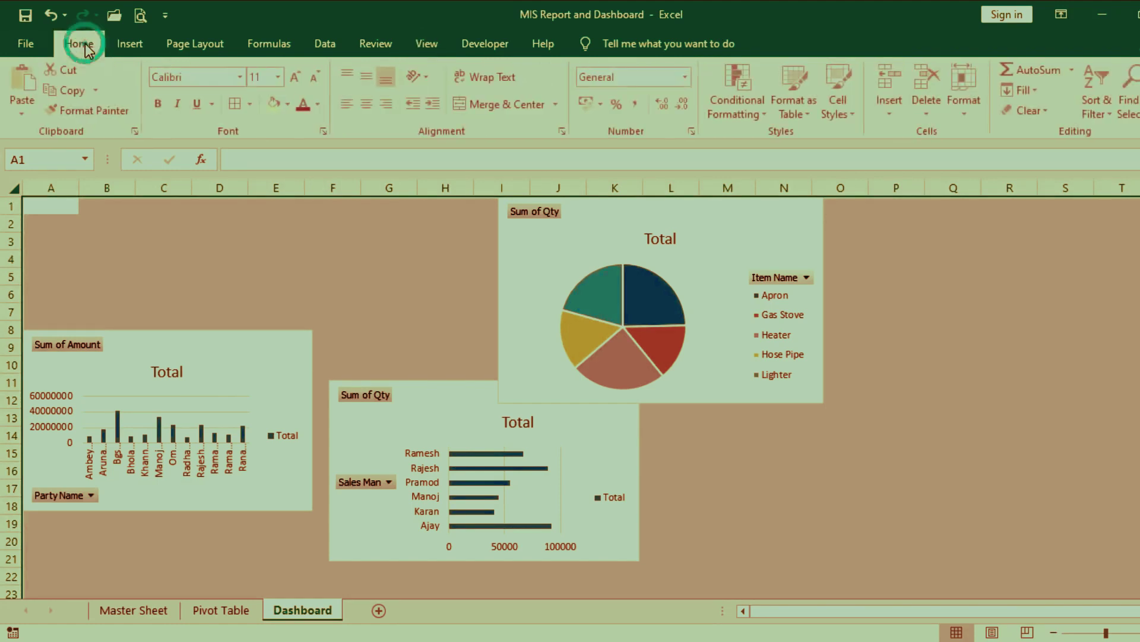
{"action": "left_click", "coordinate": [293, 107]}
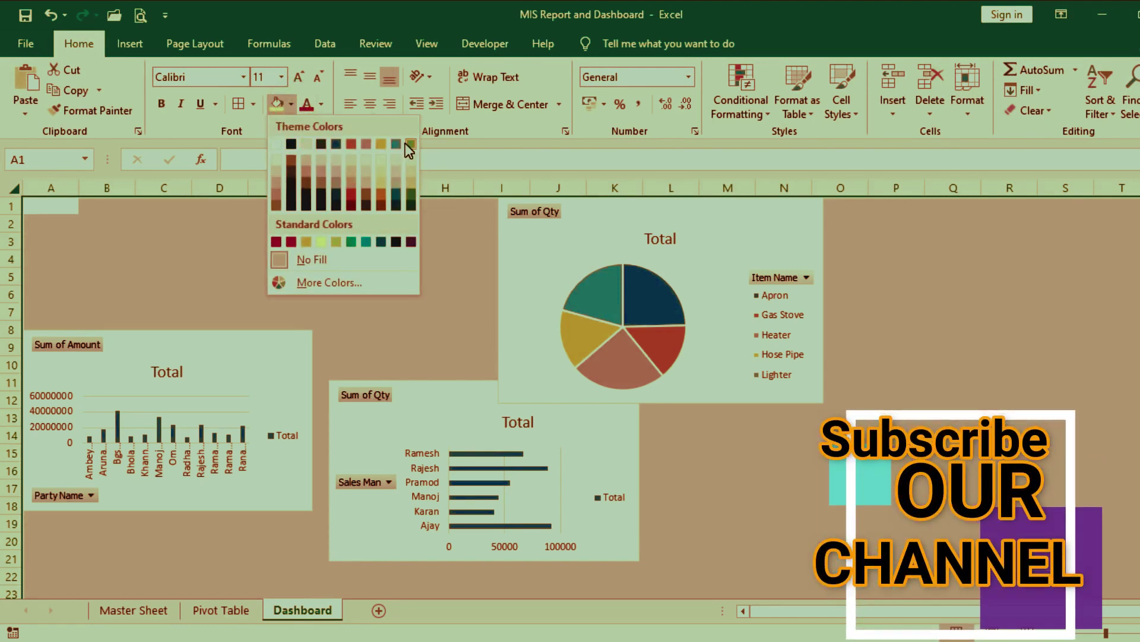
{"action": "left_click", "coordinate": [292, 144]}
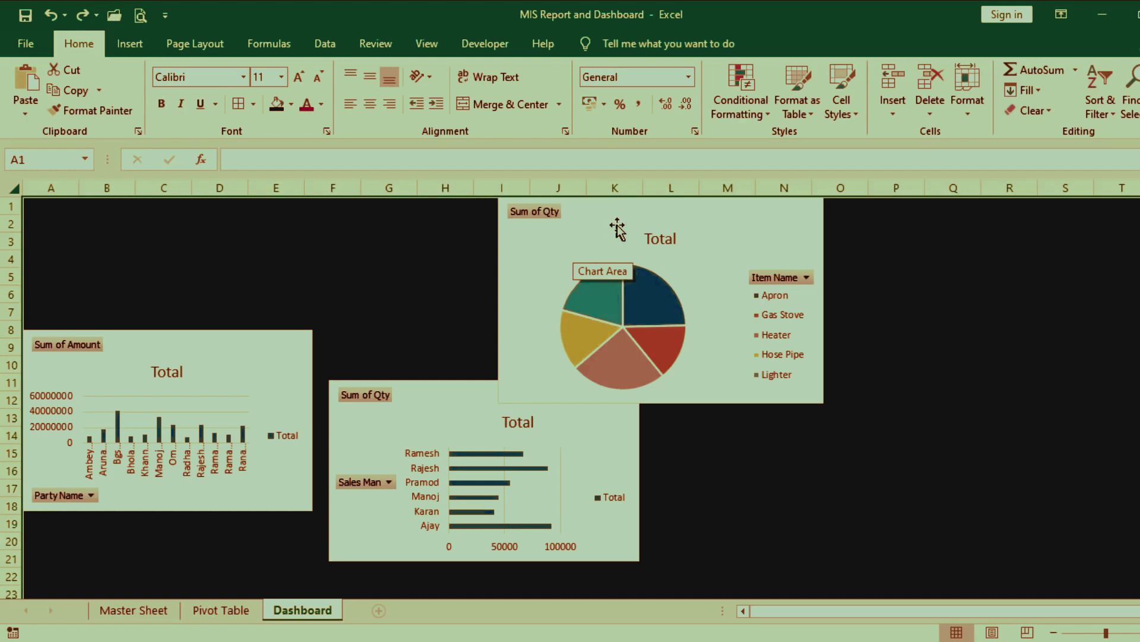
Step: Line up the pie, Sum of Amount column and Sum of Qty bar charts across the top
{"action": "left_click_drag", "start_coordinate": [613, 227], "coordinate": [148, 236]}
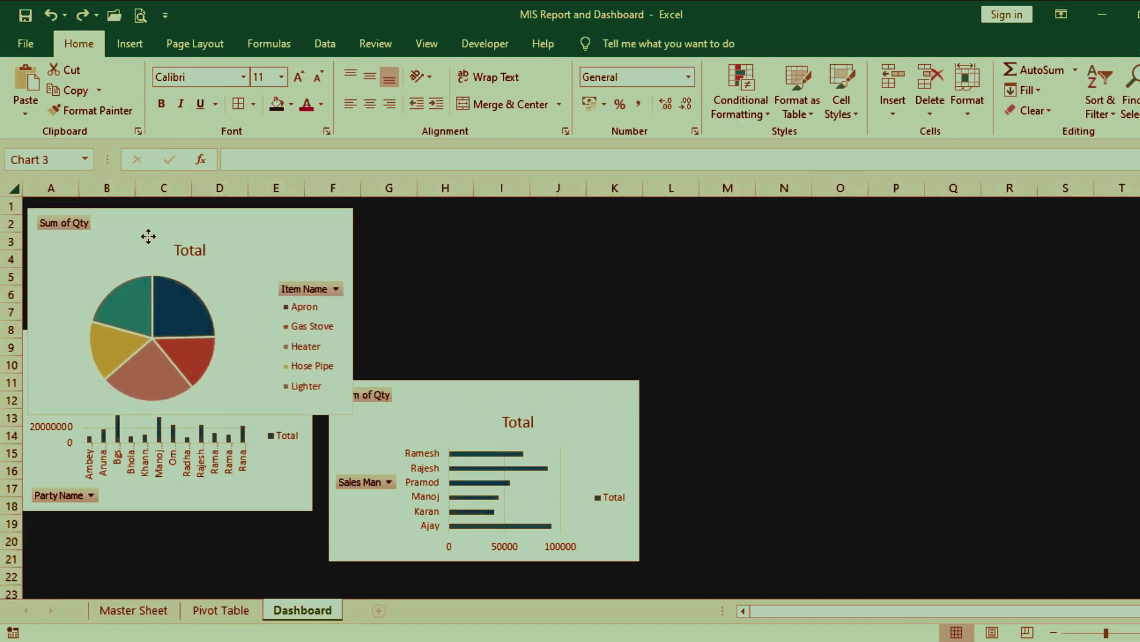
{"action": "left_click", "coordinate": [274, 493]}
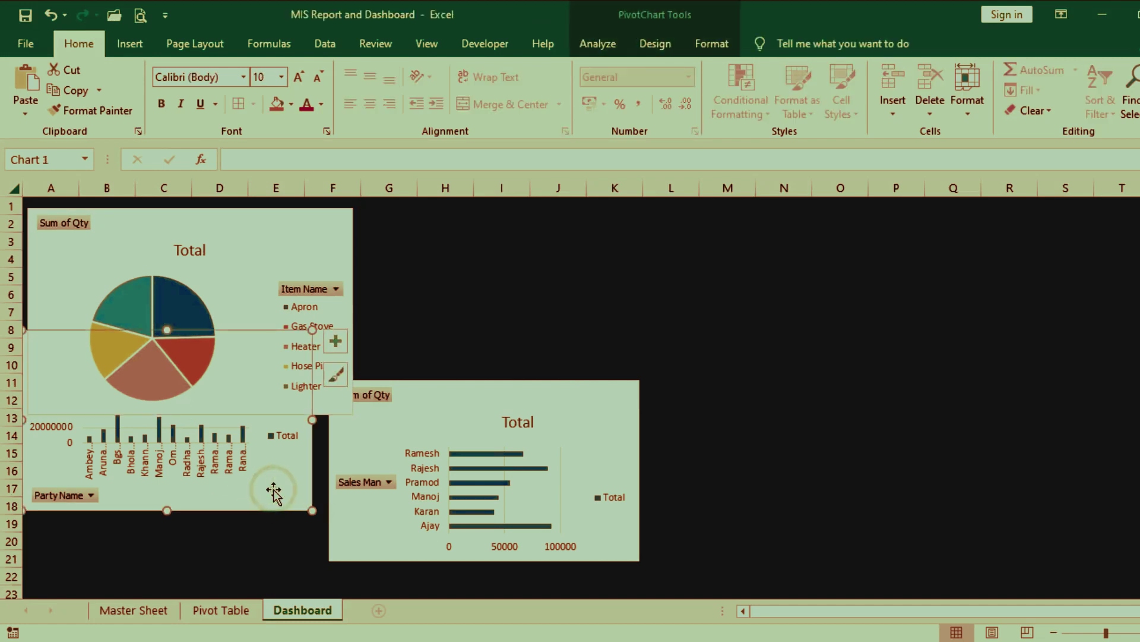
{"action": "left_click_drag", "start_coordinate": [280, 496], "coordinate": [628, 371]}
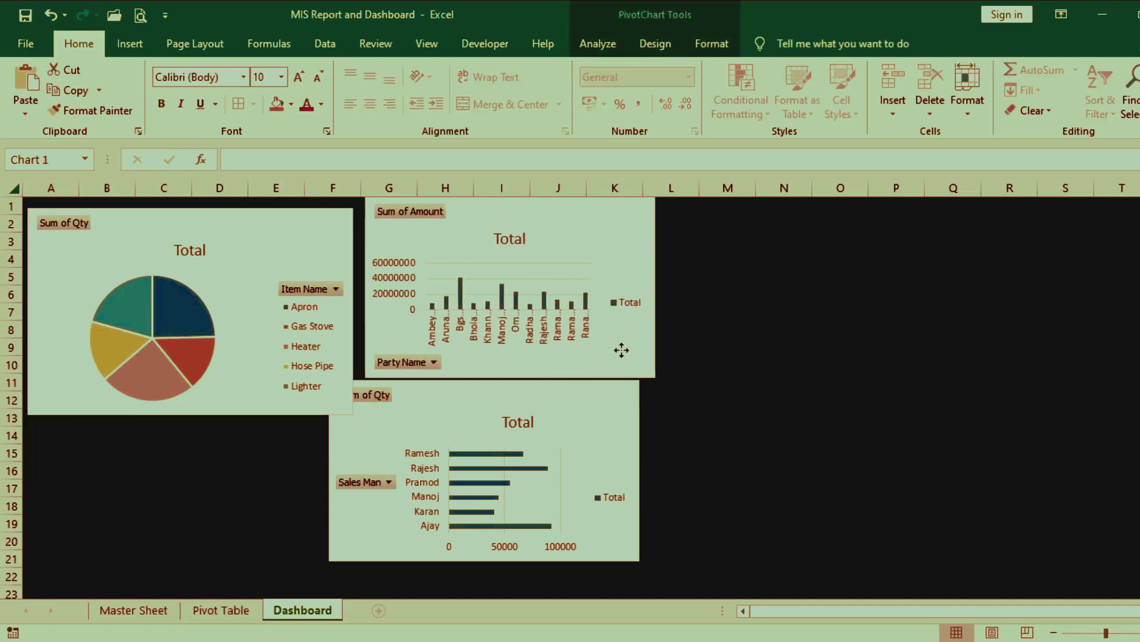
{"action": "mouse_move", "coordinate": [599, 439]}
{"action": "left_mouse_down"}
{"action": "mouse_move", "coordinate": [830, 405]}
{"action": "mouse_move", "coordinate": [990, 265]}
{"action": "left_mouse_up"}
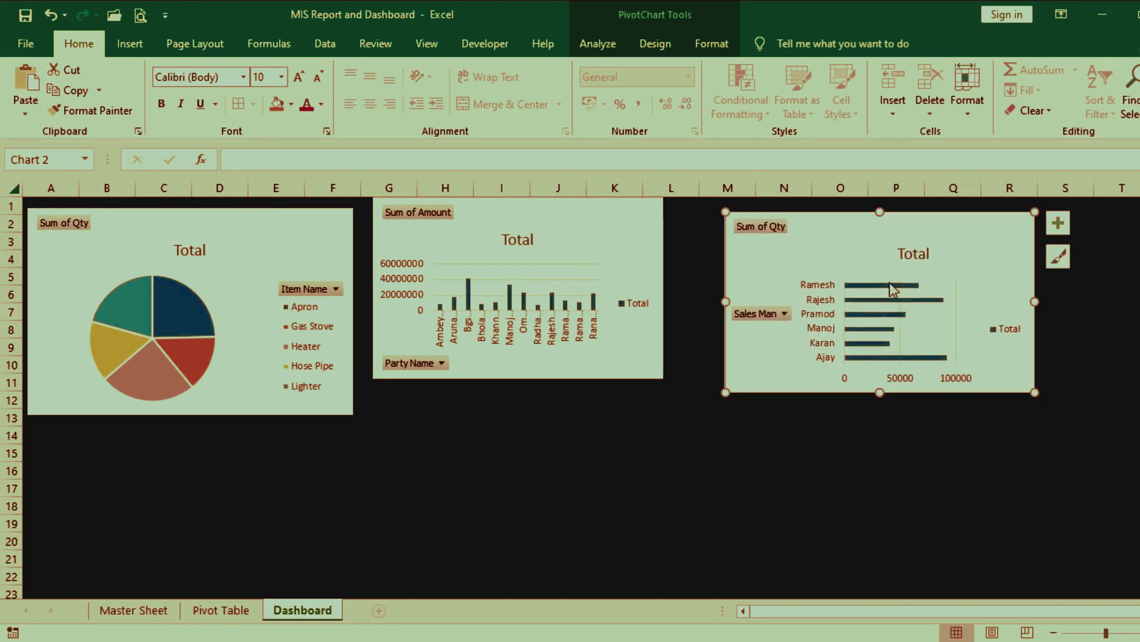
{"action": "left_click_drag", "start_coordinate": [581, 226], "coordinate": [577, 228]}
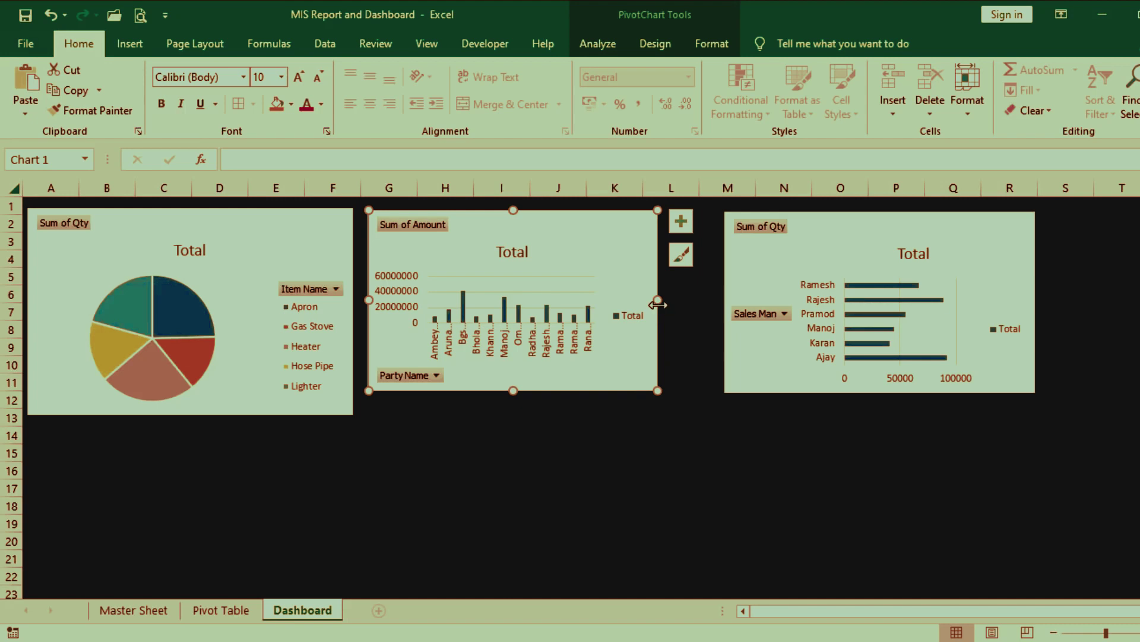
Step: Make the Sum of Amount chart wider and taller, and enlarge the Sales Man bar chart to match
{"action": "left_click_drag", "start_coordinate": [658, 300], "coordinate": [693, 304]}
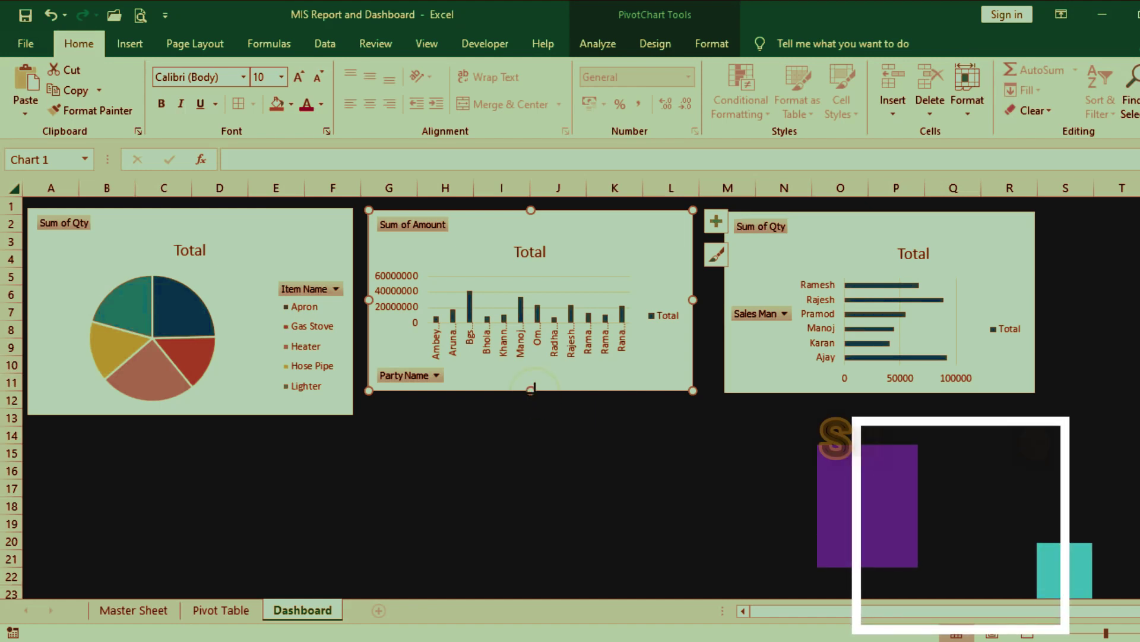
{"action": "left_click_drag", "start_coordinate": [530, 390], "coordinate": [535, 414]}
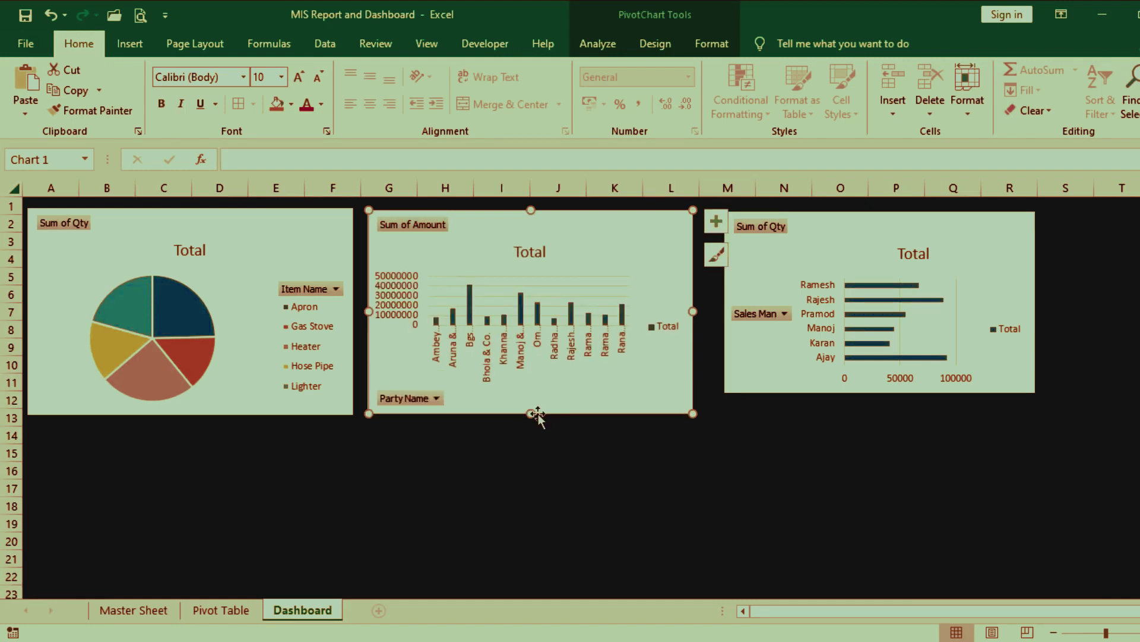
{"action": "left_click", "coordinate": [851, 236]}
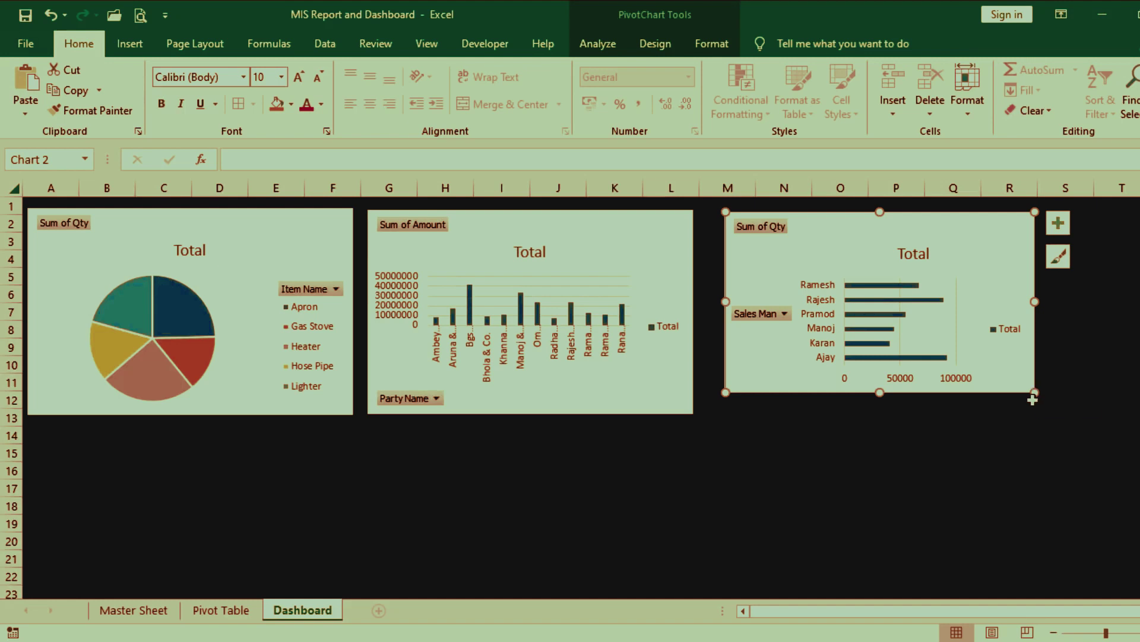
{"action": "left_click_drag", "start_coordinate": [1034, 395], "coordinate": [1062, 413]}
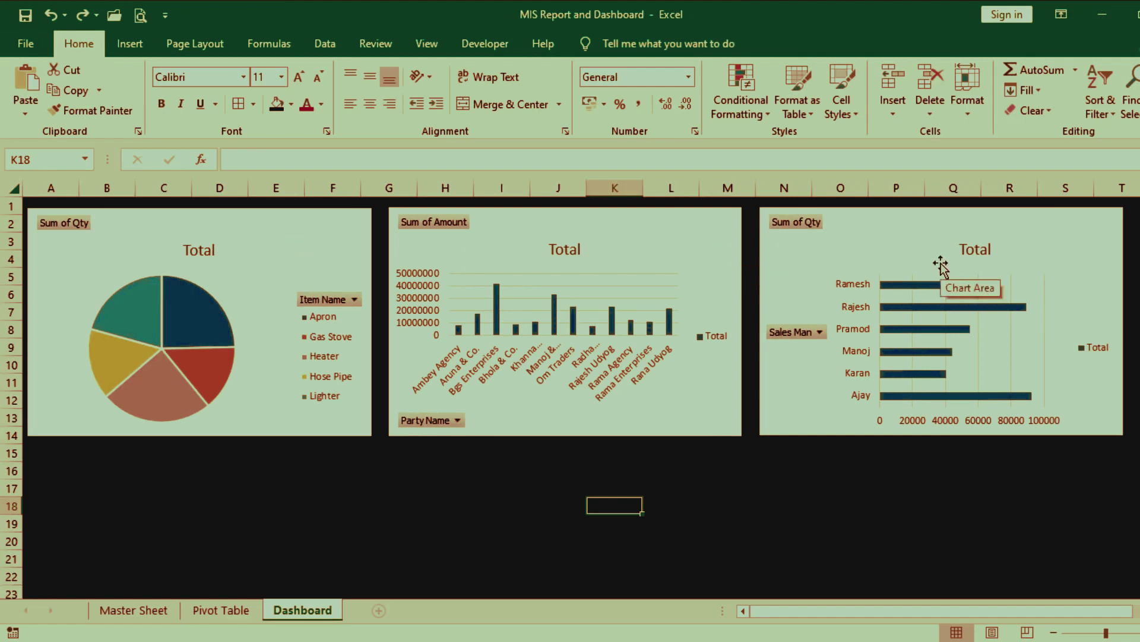
Step: Give the pie chart Colorful Palette 1 and the shaded Style 3 with percentage labels
{"action": "left_click", "coordinate": [269, 241]}
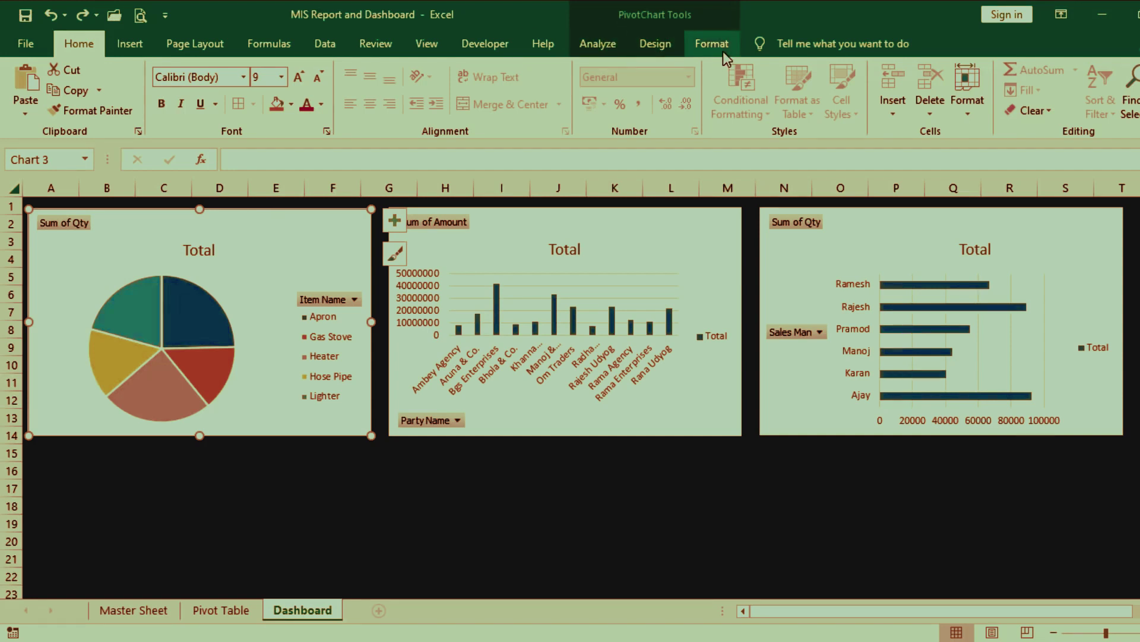
{"action": "left_click", "coordinate": [661, 47]}
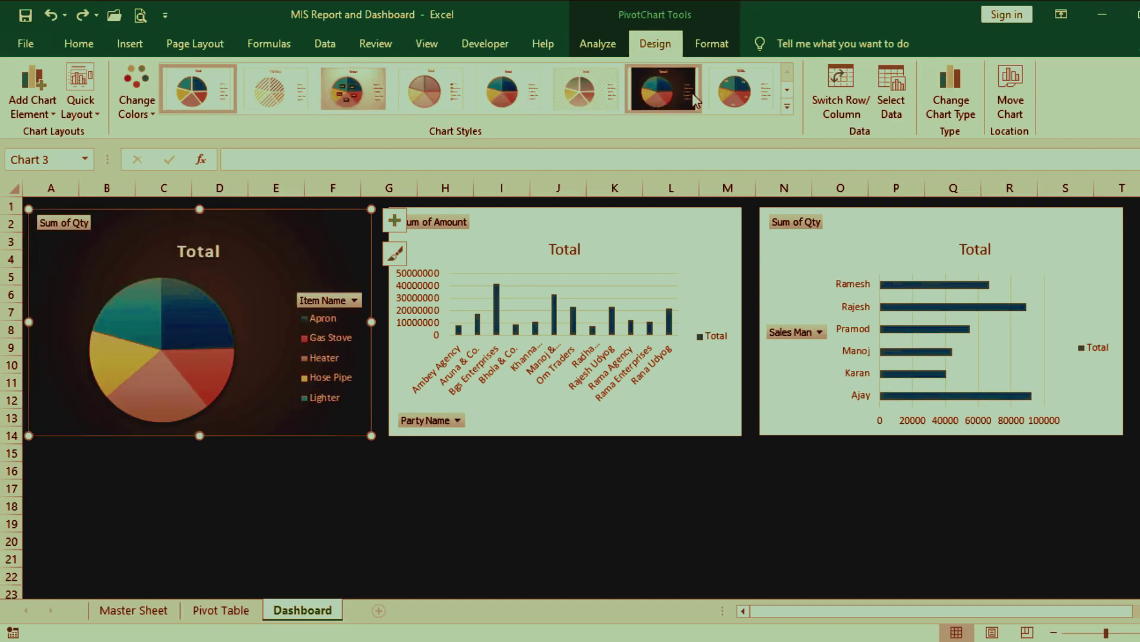
{"action": "left_click", "coordinate": [787, 107]}
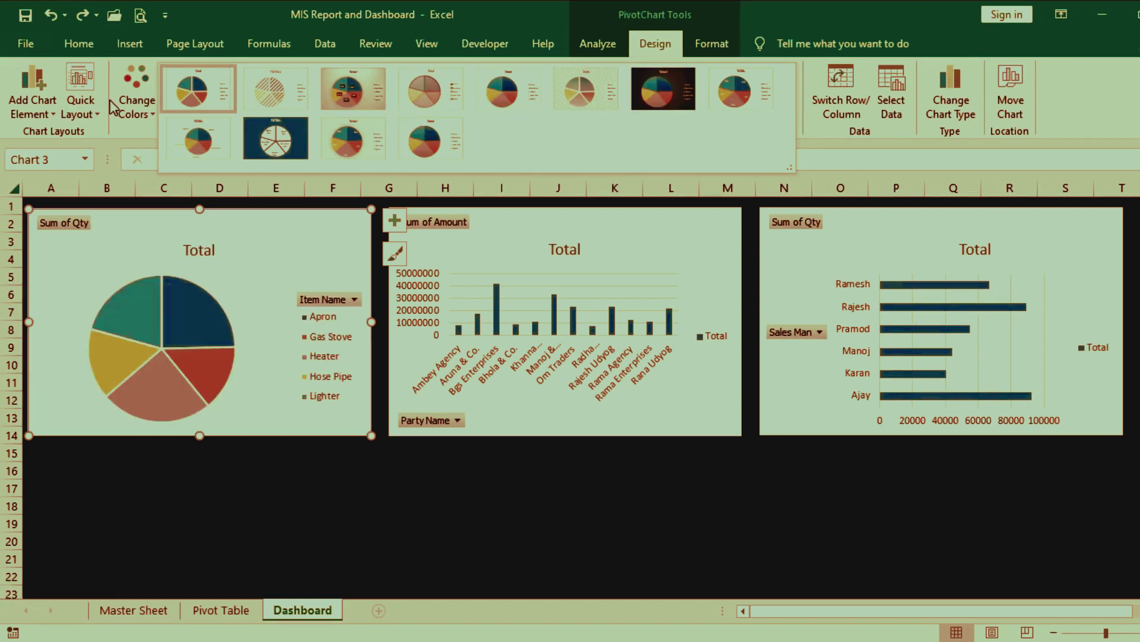
{"action": "left_click", "coordinate": [139, 89]}
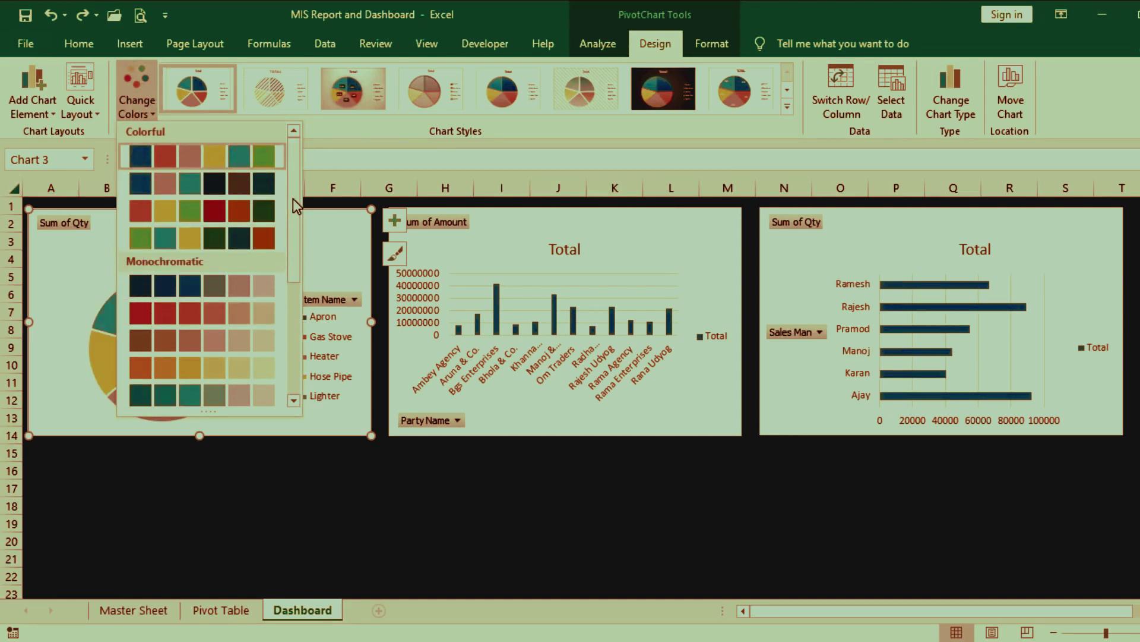
{"action": "left_click_drag", "start_coordinate": [293, 202], "coordinate": [294, 349]}
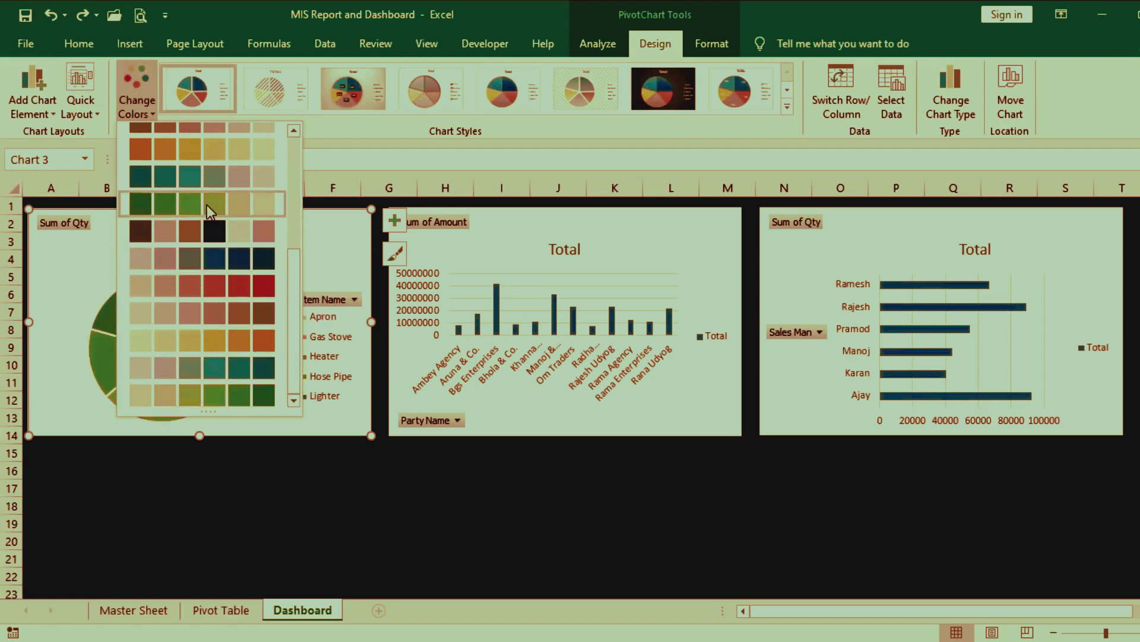
{"action": "scroll", "coordinate": [207, 205], "scroll_direction": "up", "scroll_amount": 5}
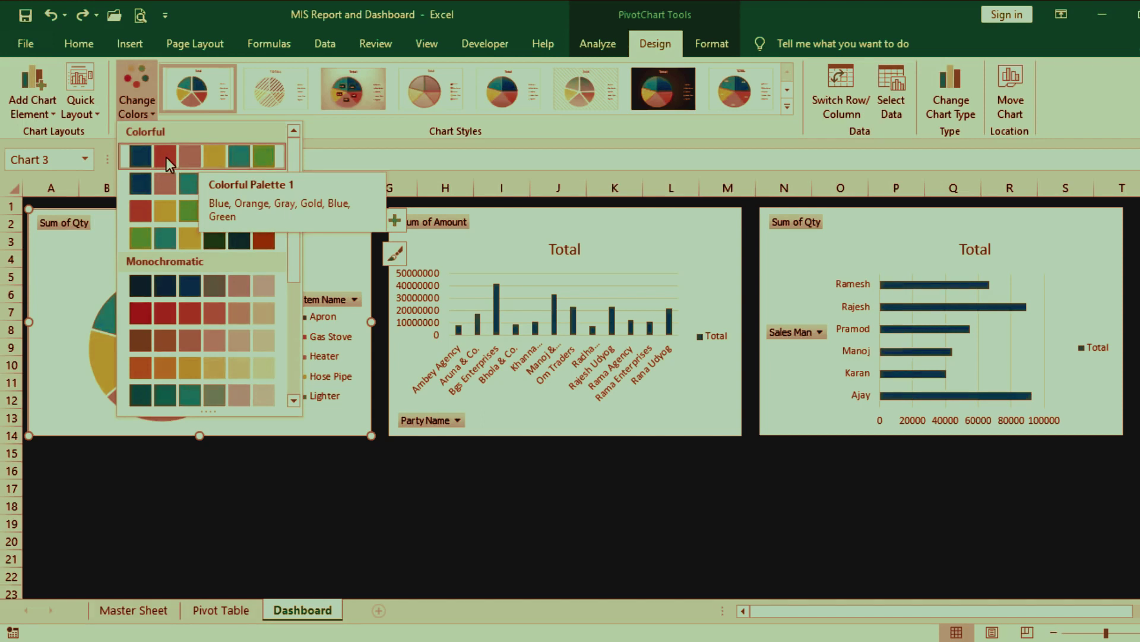
{"action": "left_click", "coordinate": [198, 167]}
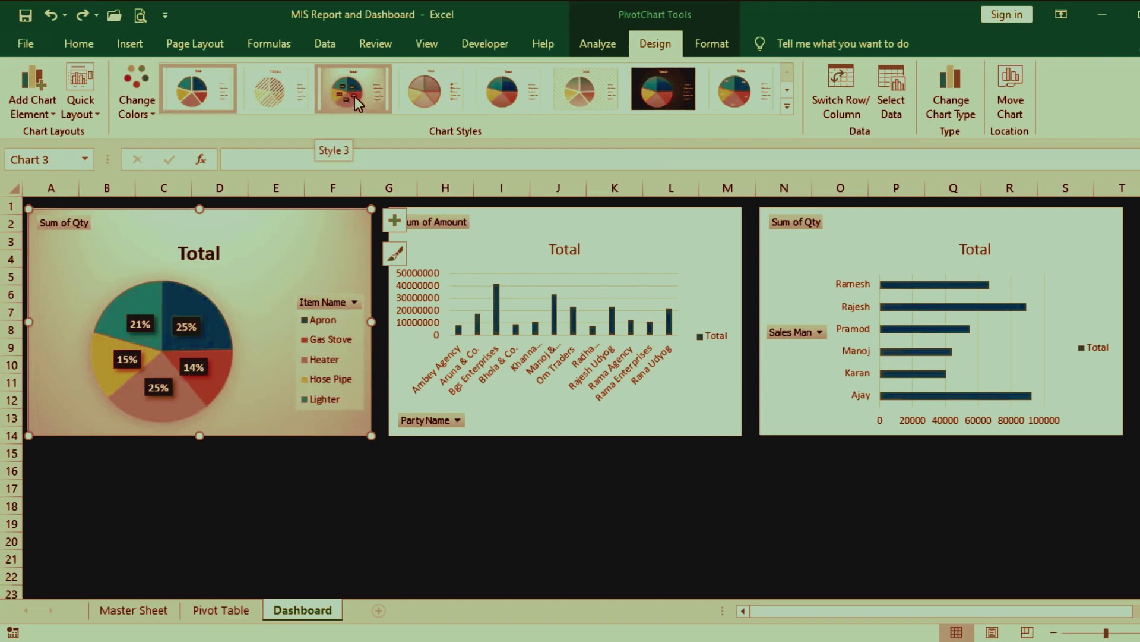
{"action": "left_click", "coordinate": [359, 85]}
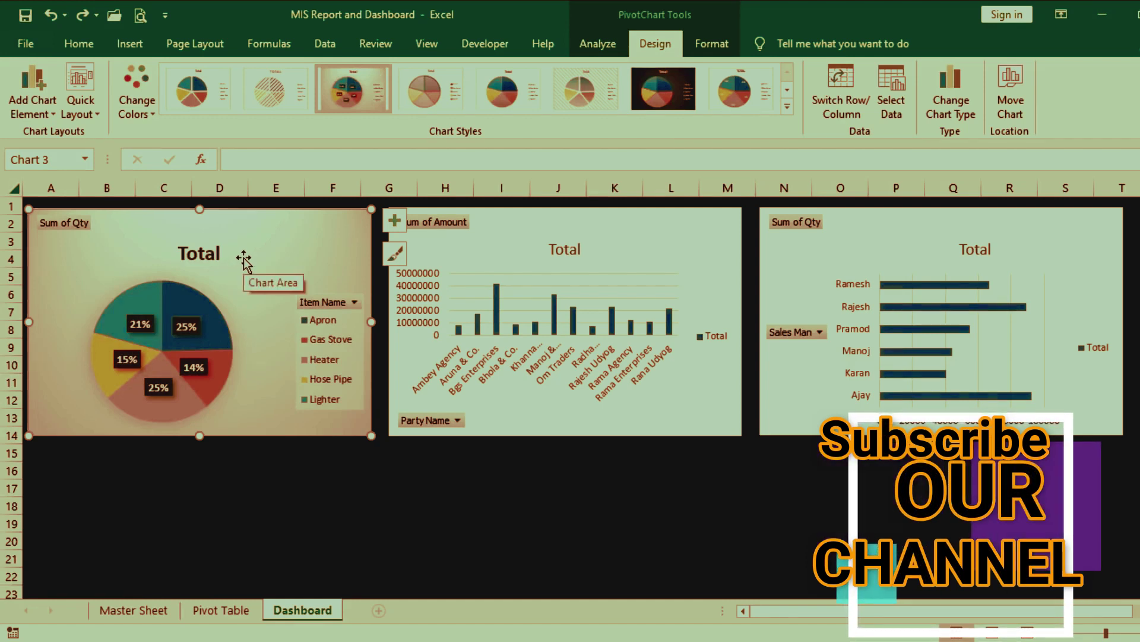
{"action": "left_click", "coordinate": [530, 227]}
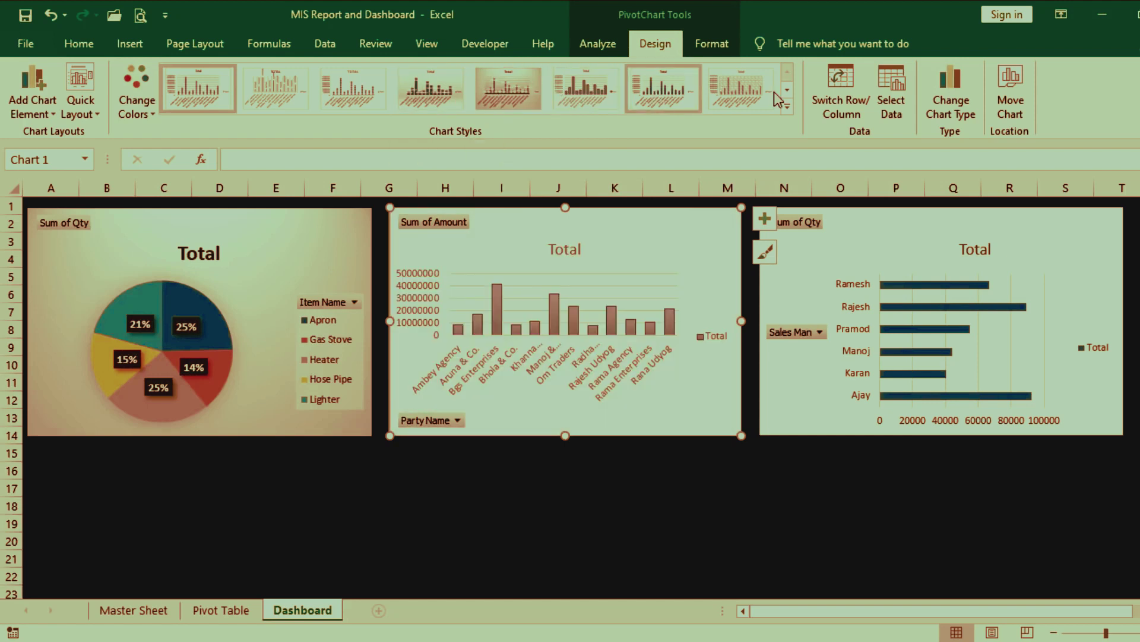
Step: Apply dark Chart Style 9 to the Sum of Amount column chart for blue columns on brown
{"action": "left_click", "coordinate": [787, 108]}
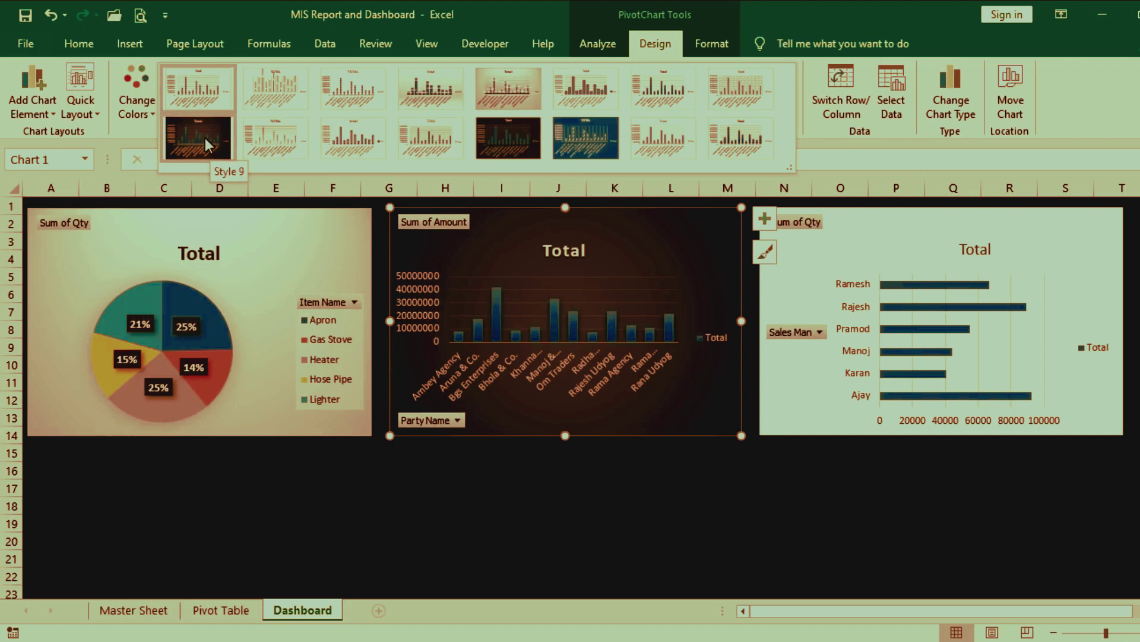
{"action": "left_click", "coordinate": [205, 138]}
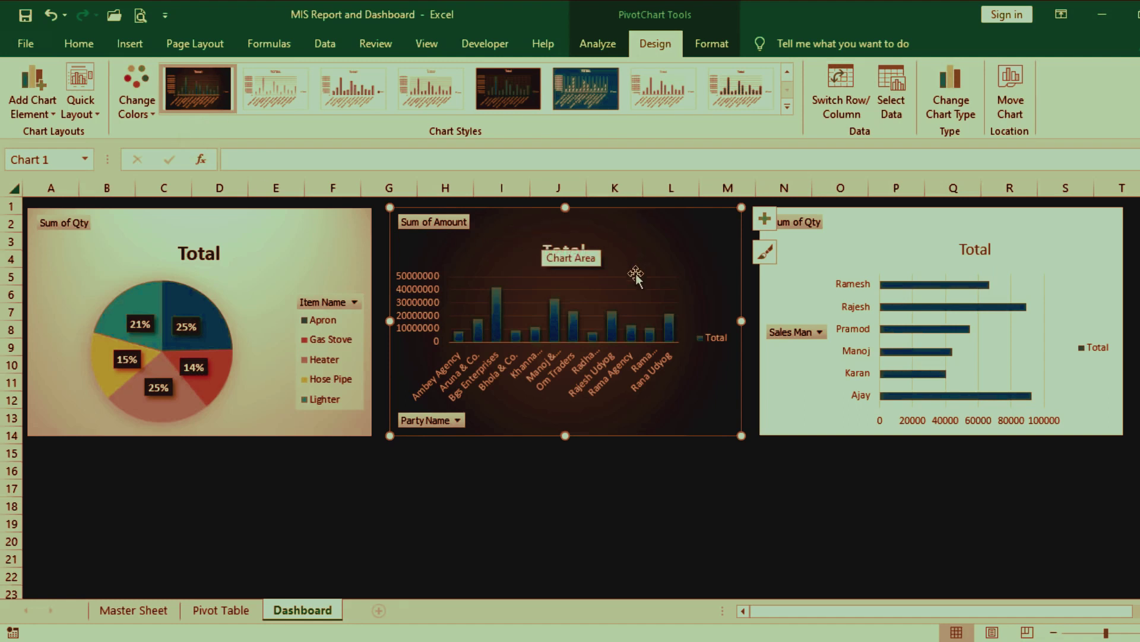
Step: Give the Sales Man bar chart dark Chart Style 11 with an orange monochromatic palette
{"action": "left_click", "coordinate": [930, 231]}
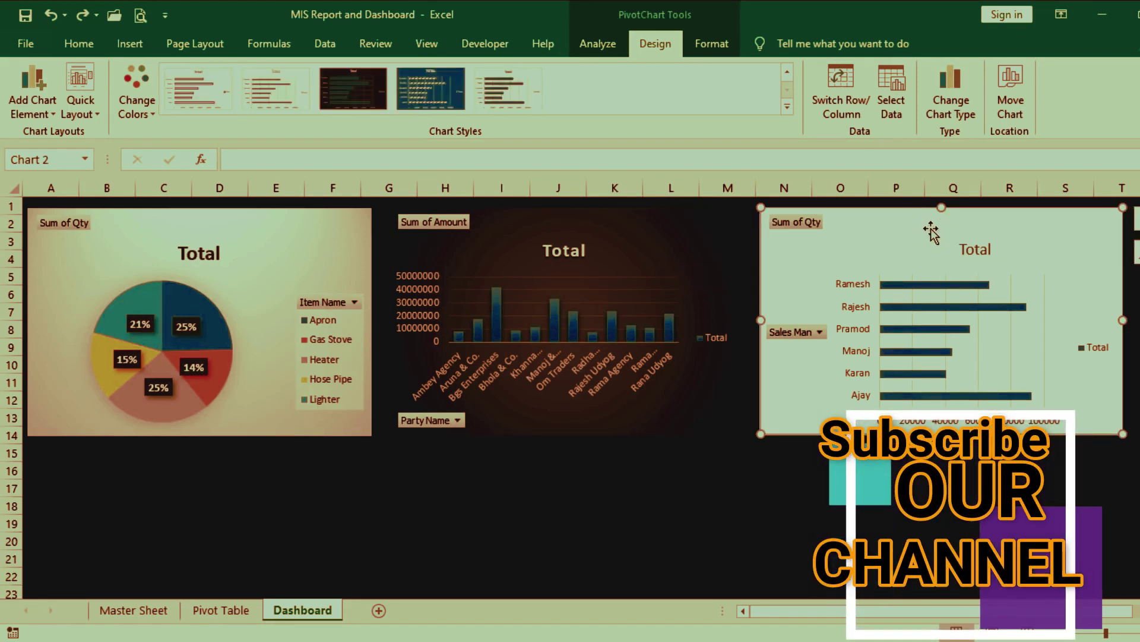
{"action": "left_click", "coordinate": [363, 87]}
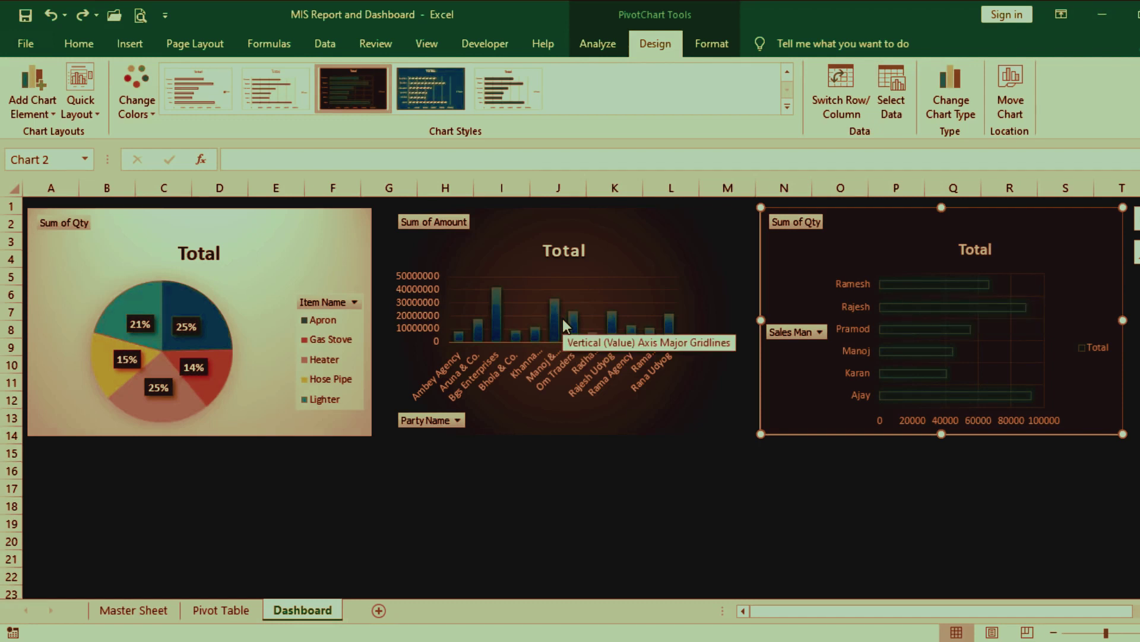
{"action": "left_click", "coordinate": [920, 283]}
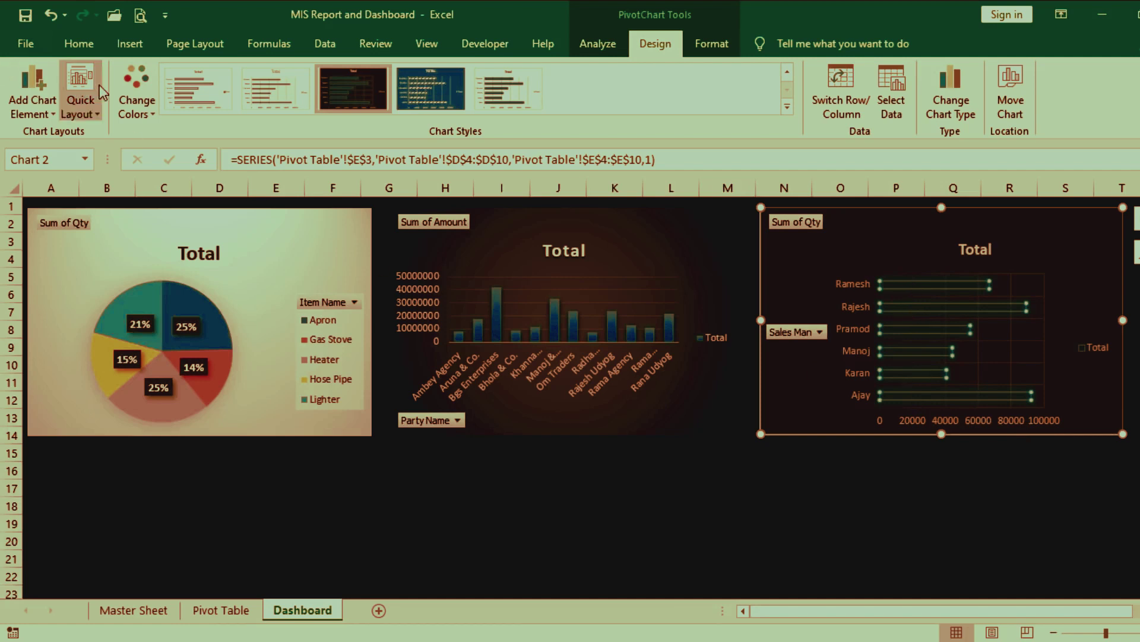
{"action": "left_click", "coordinate": [131, 80]}
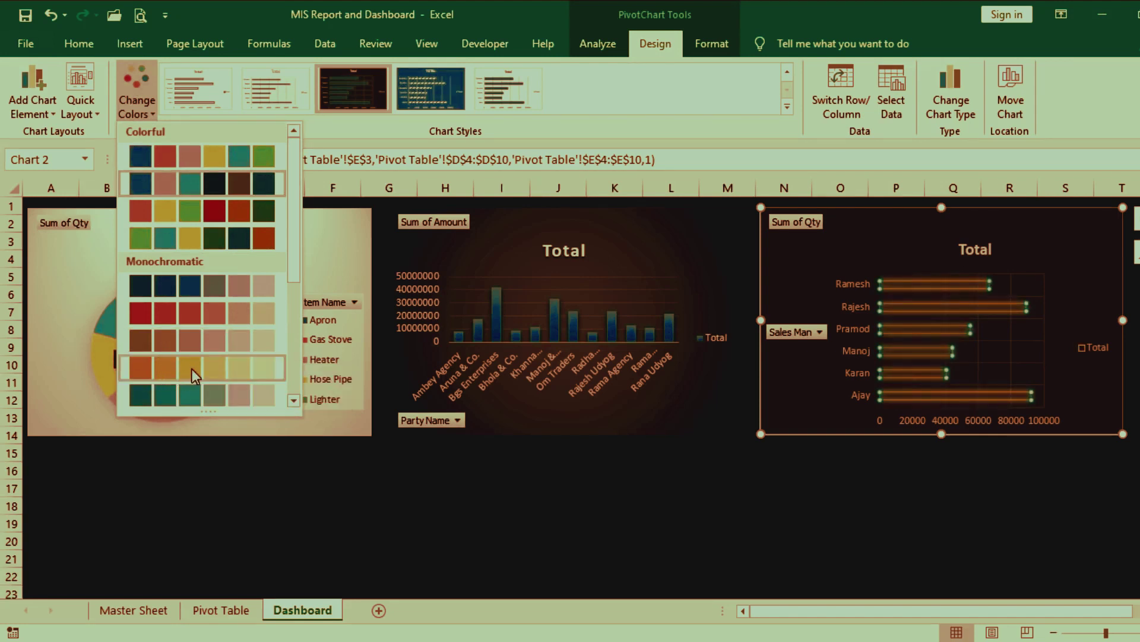
{"action": "left_click", "coordinate": [165, 368]}
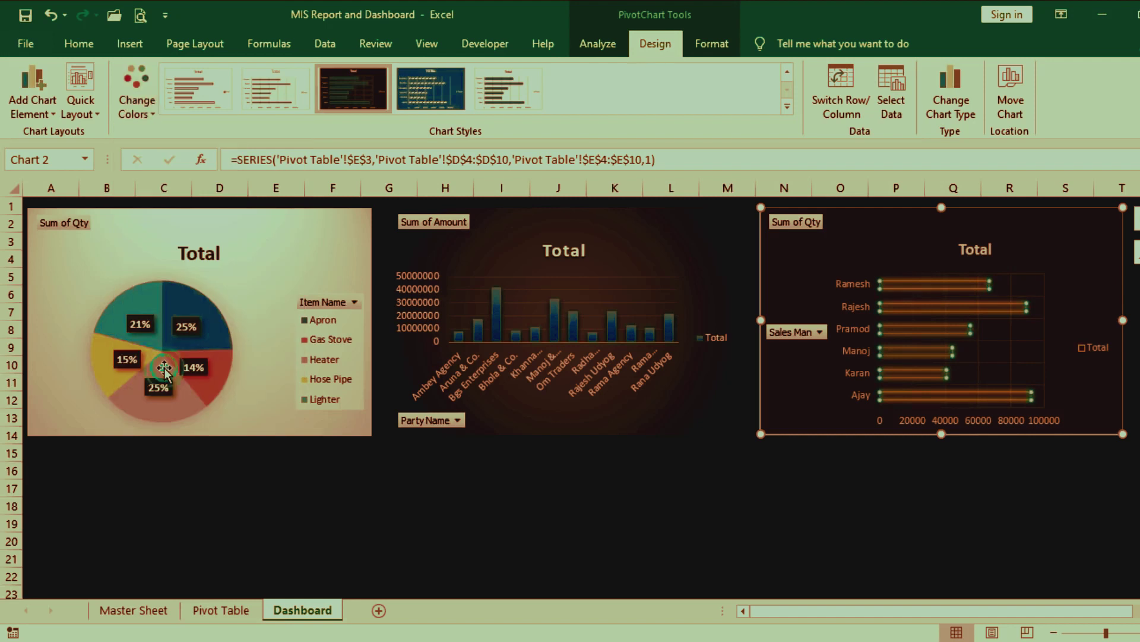
Step: Widen the Sum of Amount column chart to column N and shift the Sales Man chart beside it
{"action": "left_click", "coordinate": [884, 242]}
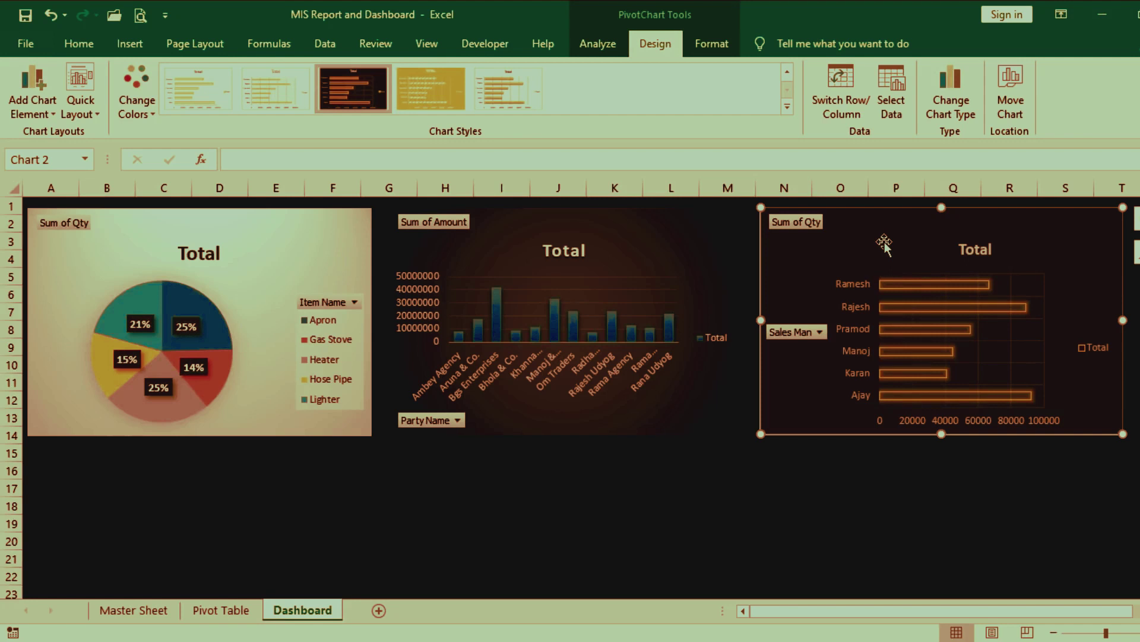
{"action": "left_click", "coordinate": [673, 237]}
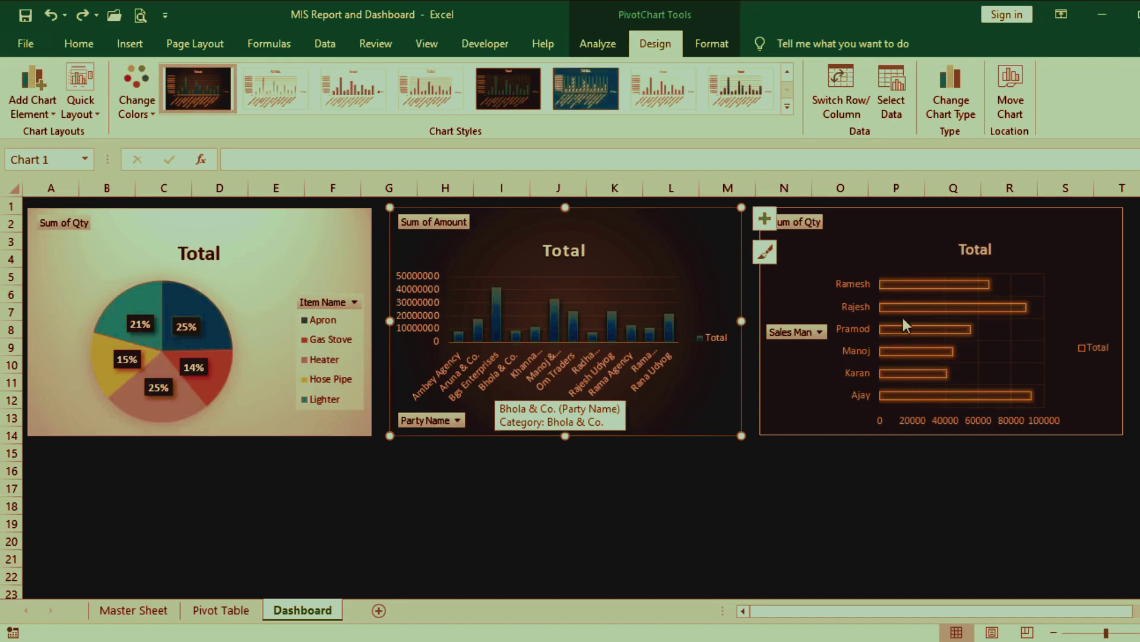
{"action": "left_click_drag", "start_coordinate": [935, 224], "coordinate": [969, 227]}
{"action": "left_click", "coordinate": [724, 280]}
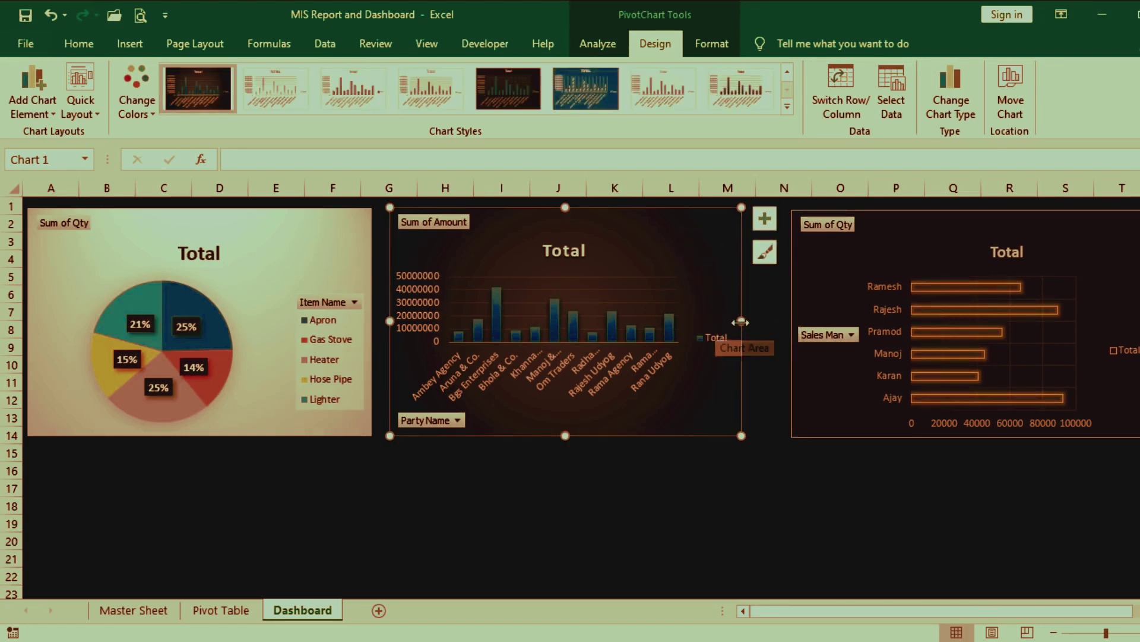
{"action": "left_click_drag", "start_coordinate": [740, 321], "coordinate": [771, 322]}
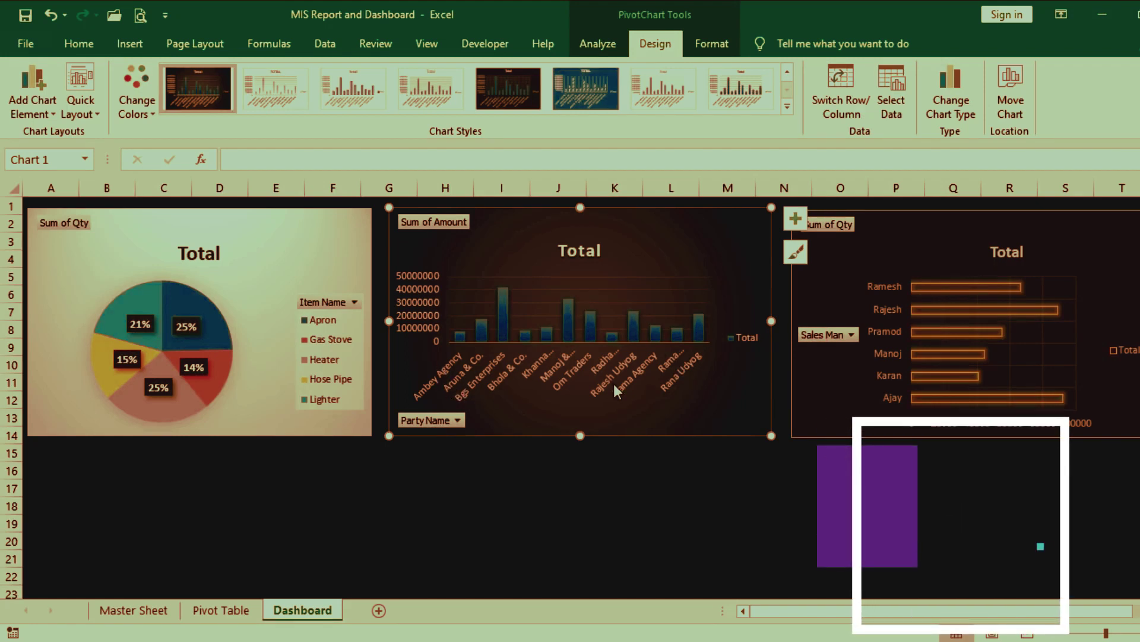
{"action": "left_click", "coordinate": [921, 232]}
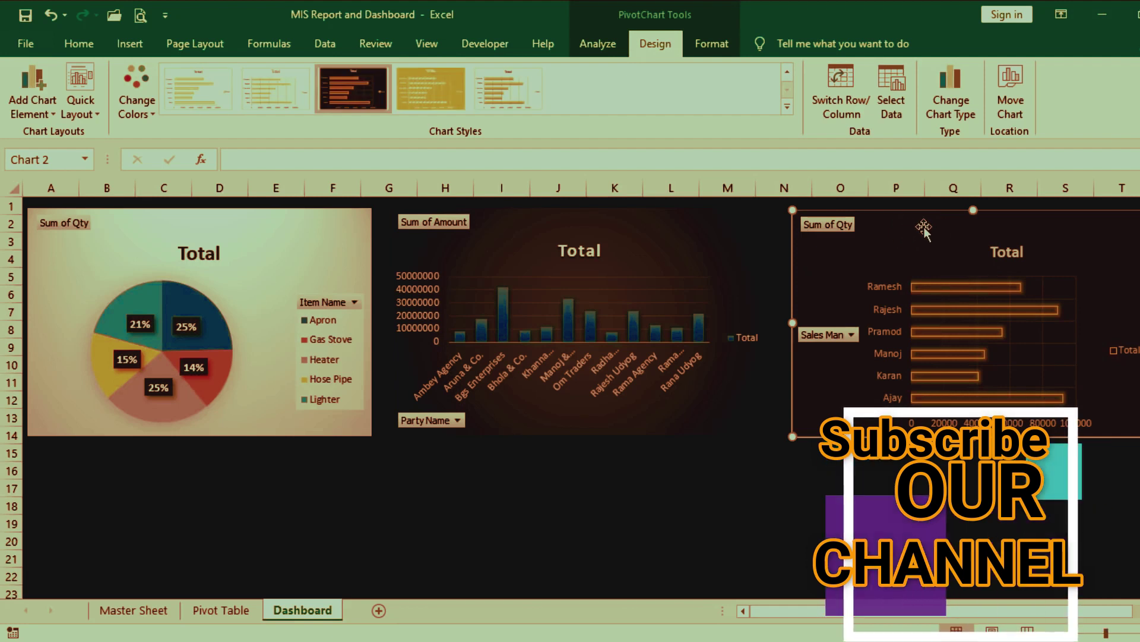
{"action": "left_click_drag", "start_coordinate": [924, 226], "coordinate": [923, 223]}
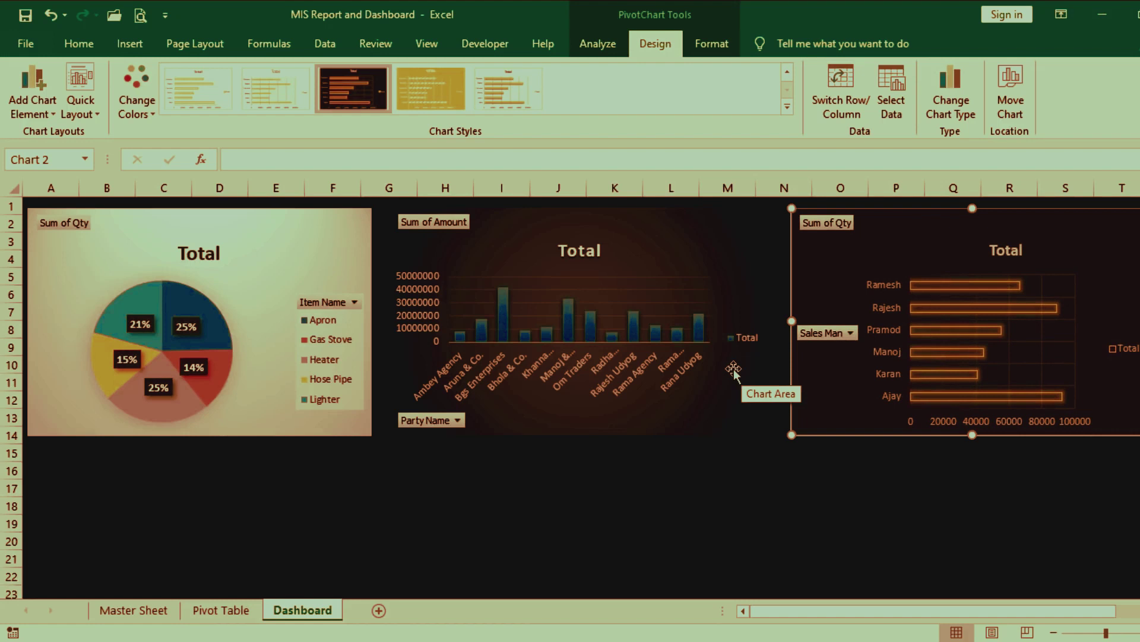
{"action": "left_click", "coordinate": [555, 420]}
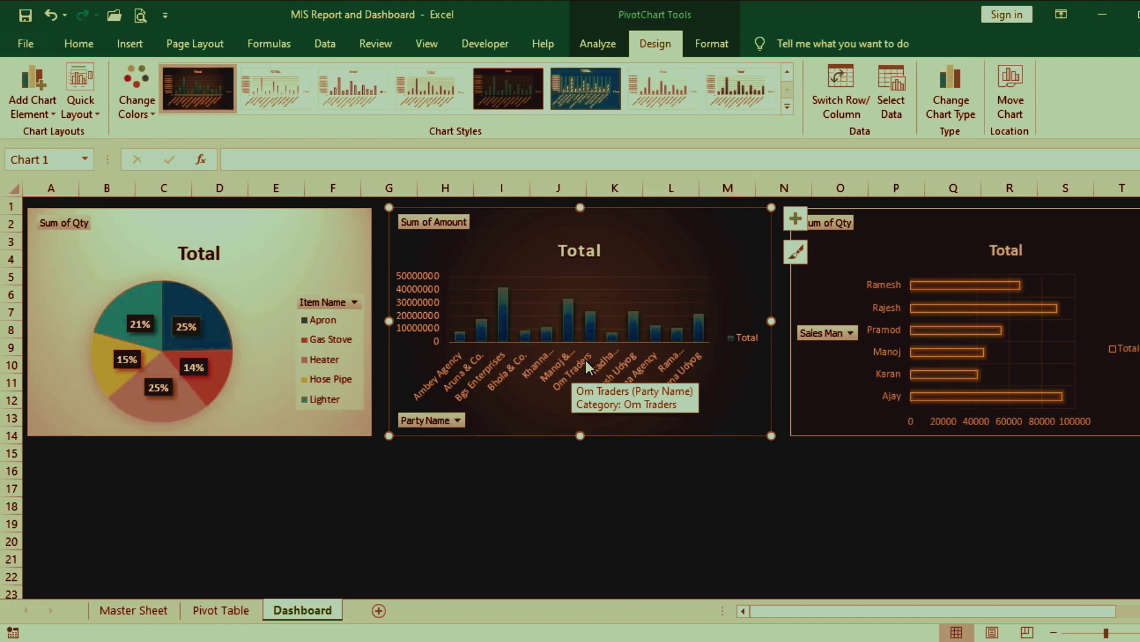
{"action": "left_click", "coordinate": [553, 375]}
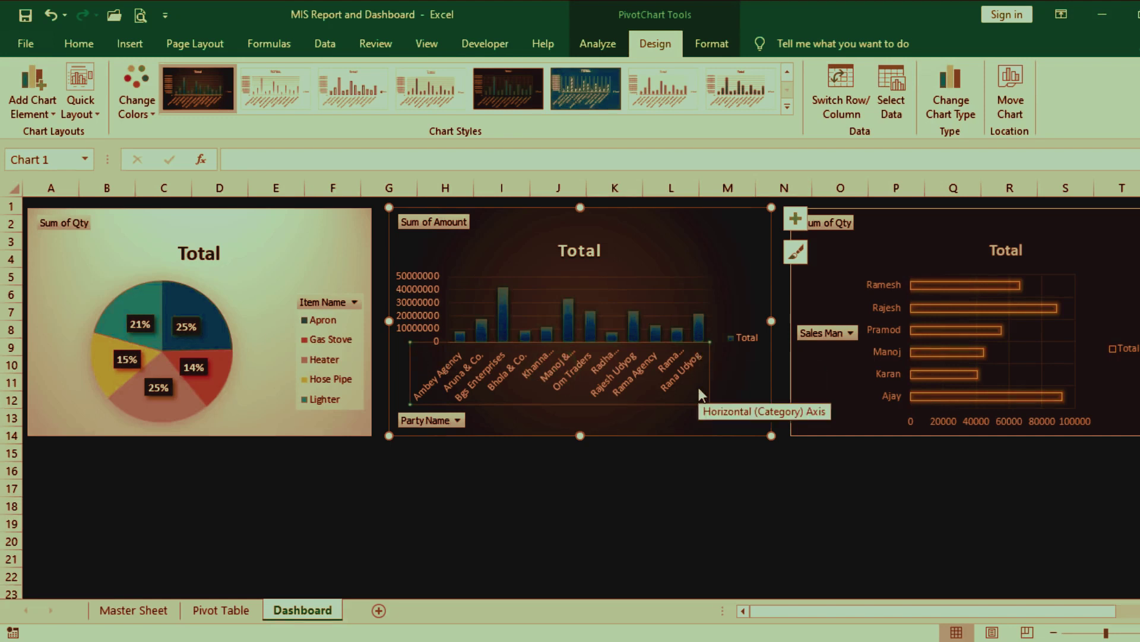
{"action": "left_click", "coordinate": [86, 50]}
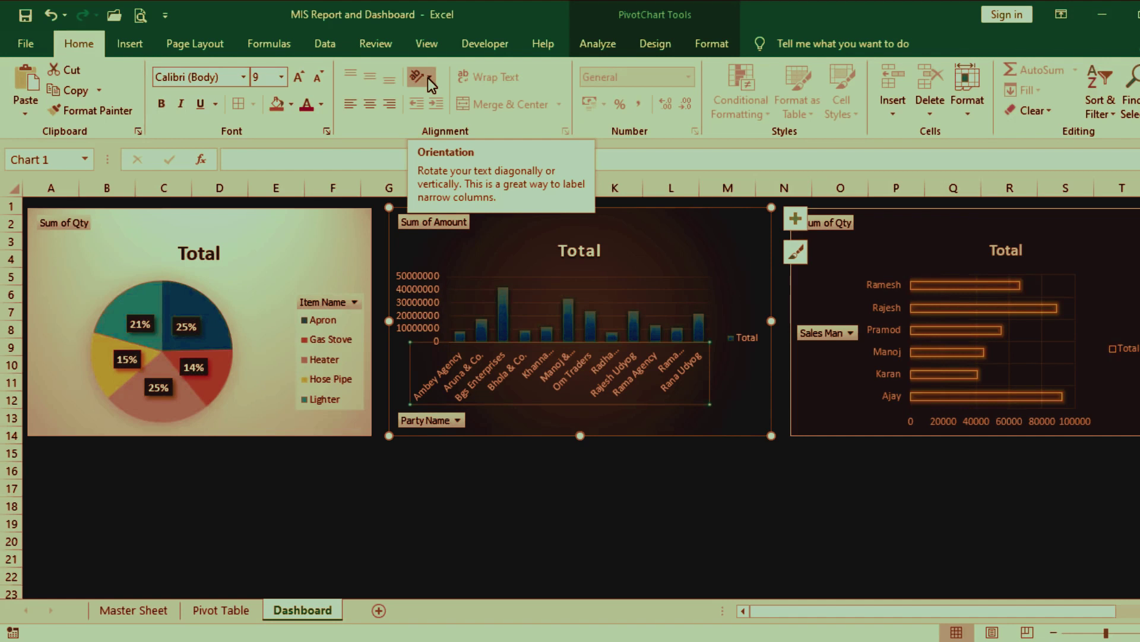
{"action": "left_click", "coordinate": [428, 78]}
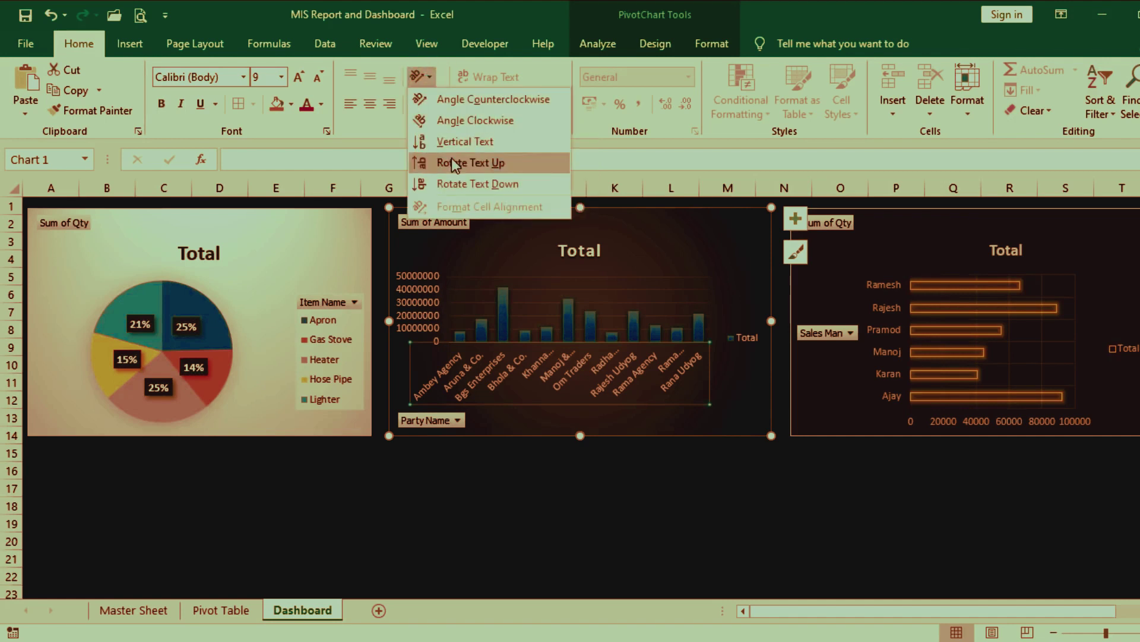
{"action": "left_click", "coordinate": [517, 168]}
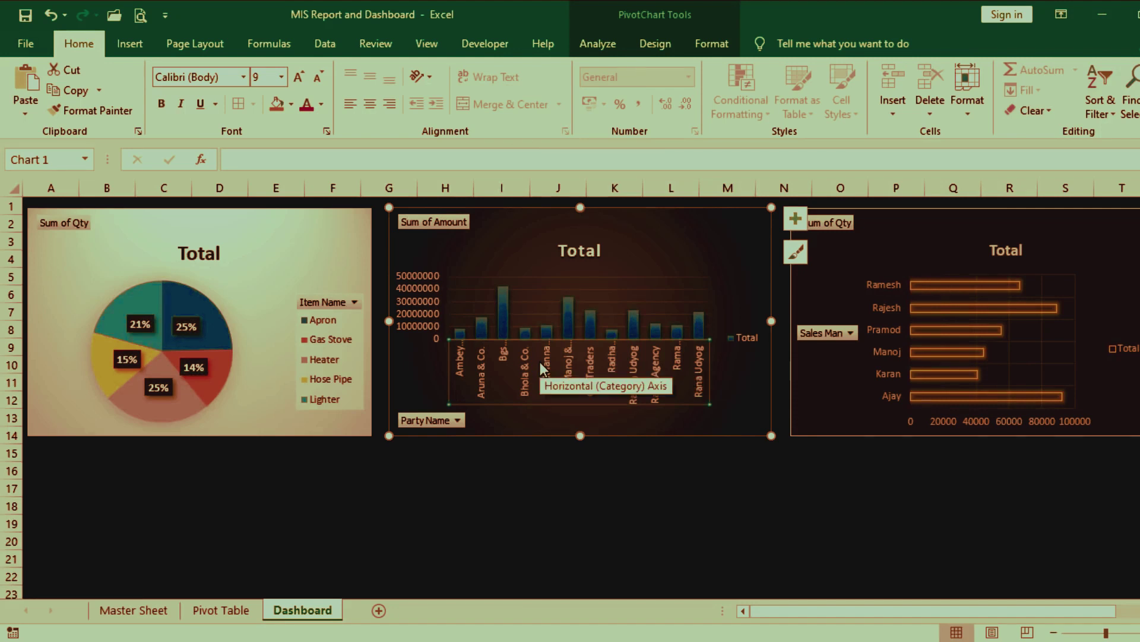
{"action": "left_click", "coordinate": [423, 77]}
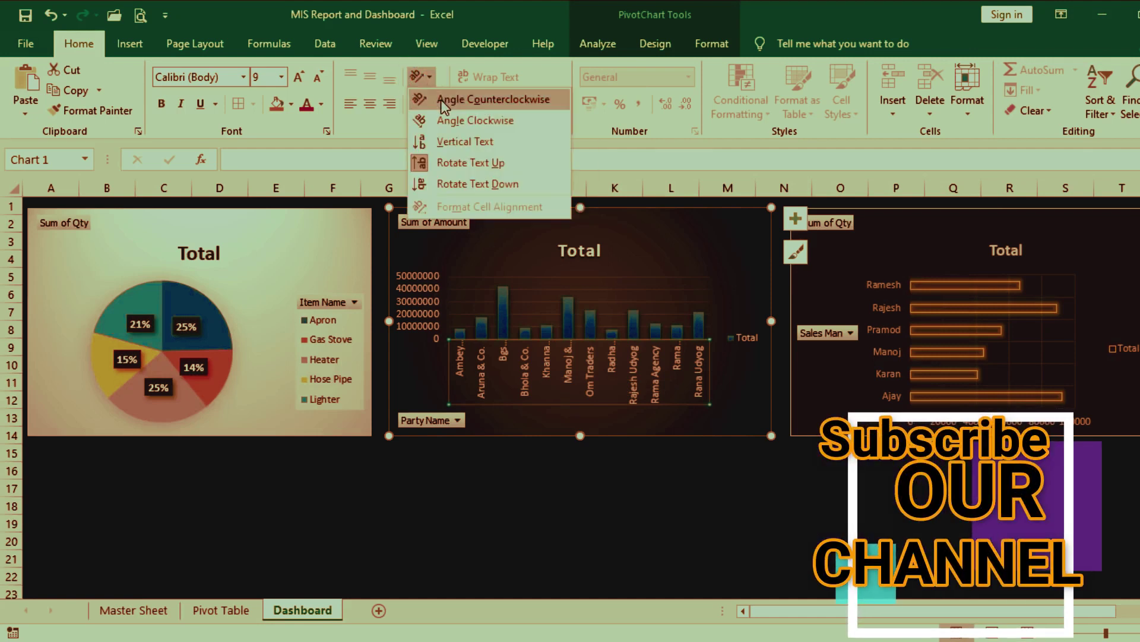
{"action": "left_click", "coordinate": [509, 98]}
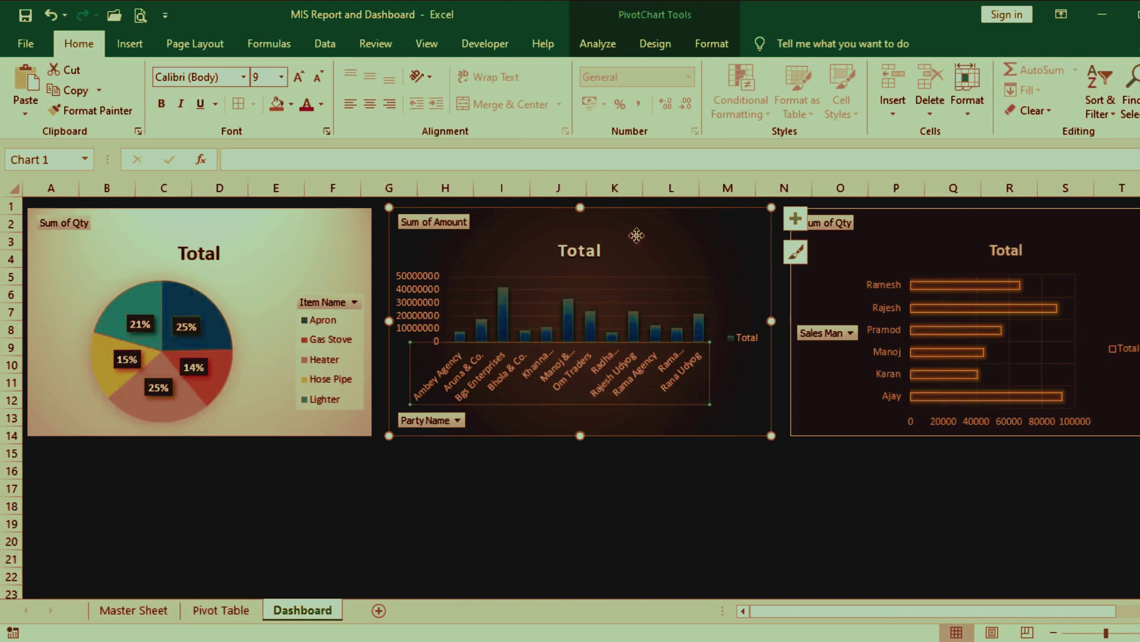
{"action": "left_click", "coordinate": [636, 236]}
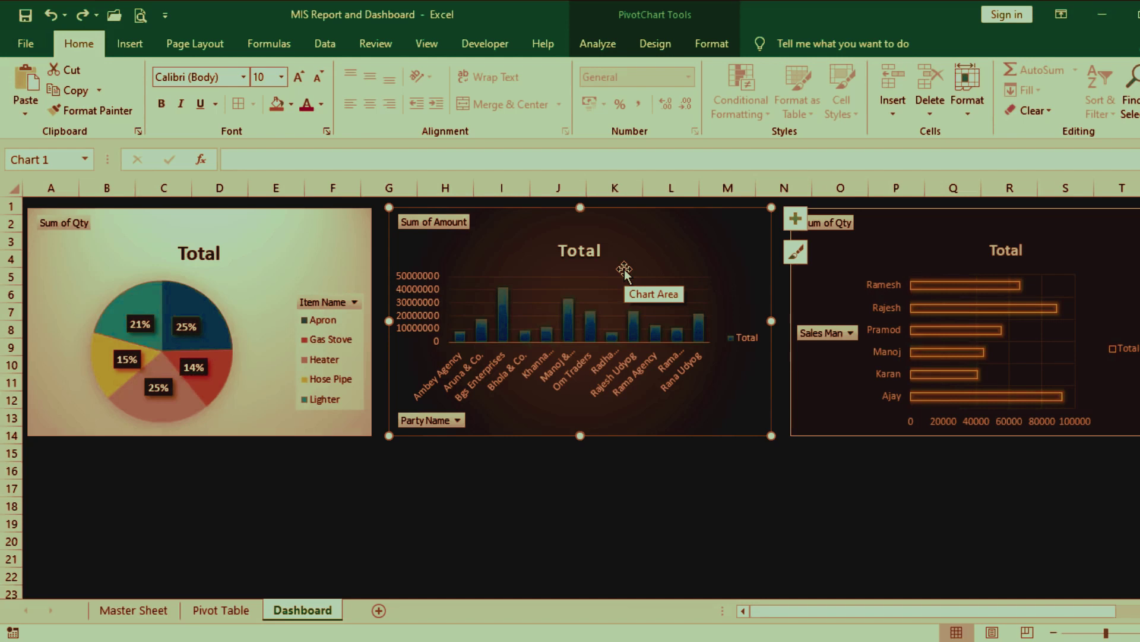
Step: Delete the 'Total' title from the pie chart
{"action": "left_click", "coordinate": [200, 255]}
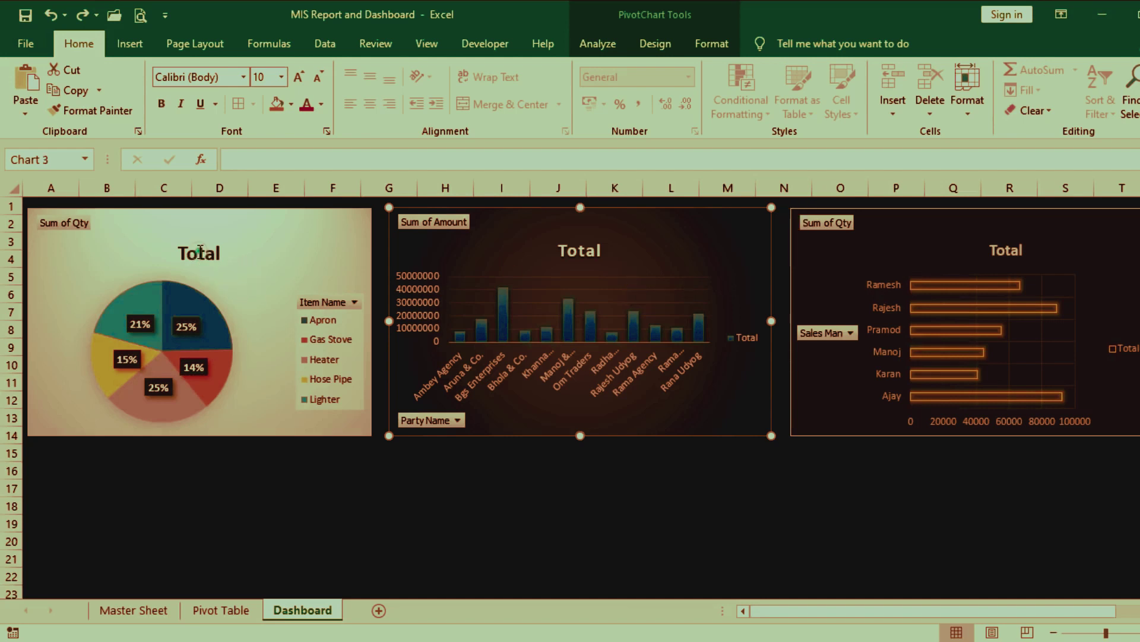
{"action": "left_click", "coordinate": [588, 251]}
{"action": "left_click", "coordinate": [1005, 250]}
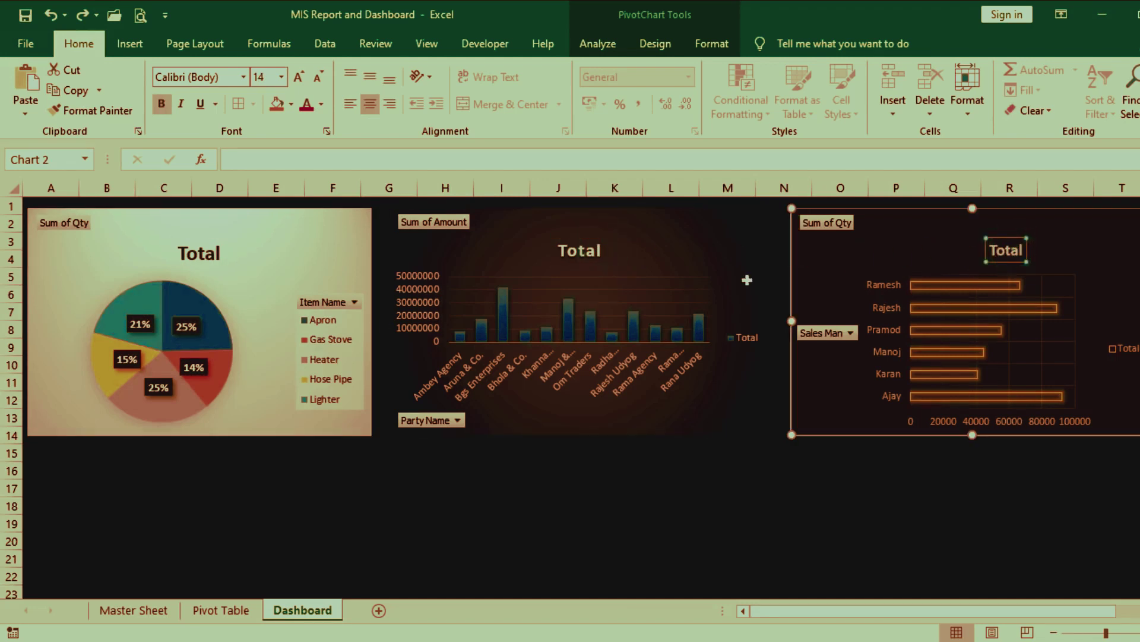
{"action": "left_click", "coordinate": [199, 253]}
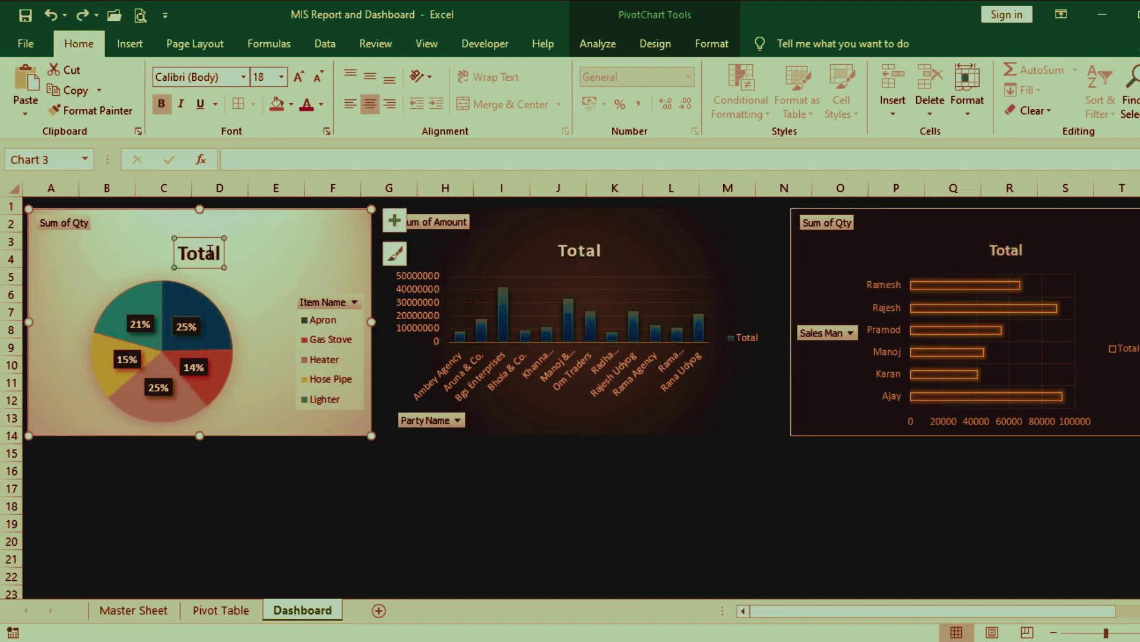
{"action": "right_click", "coordinate": [208, 239]}
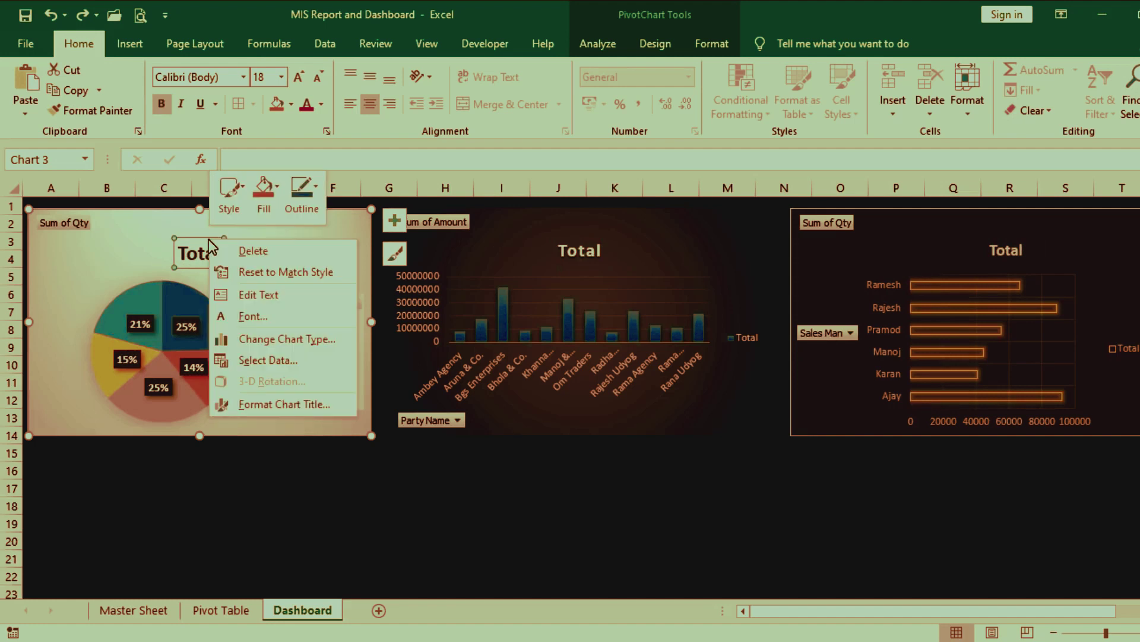
{"action": "left_click", "coordinate": [246, 252]}
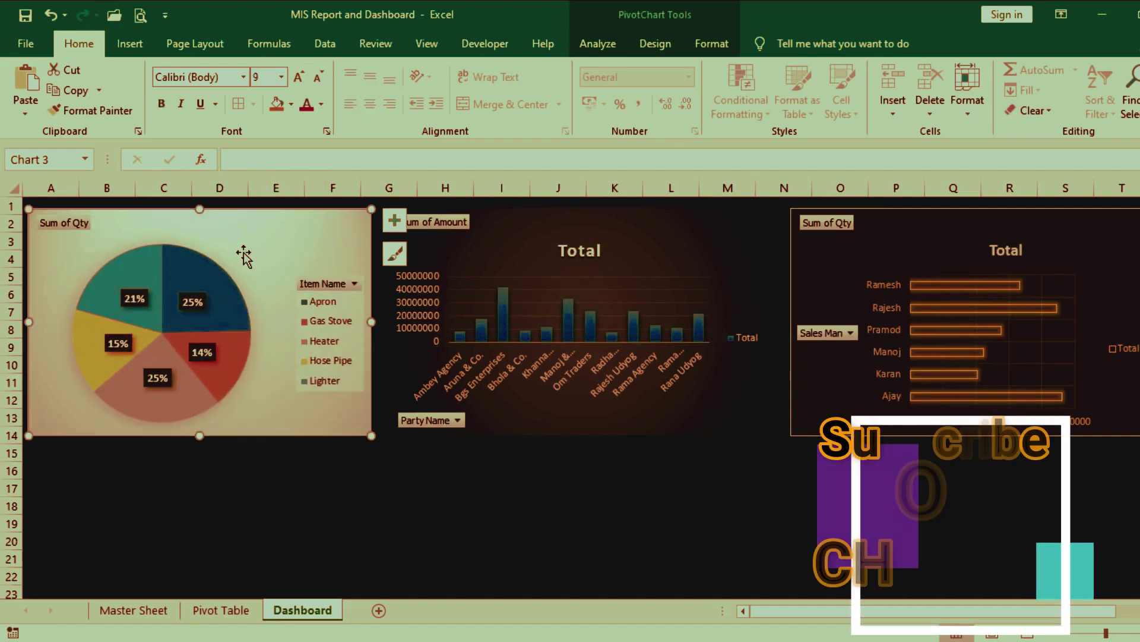
Step: Delete the 'Total' titles from the column and bar charts, and the pie chart's legend
{"action": "left_click", "coordinate": [581, 250]}
{"action": "right_click", "coordinate": [598, 243]}
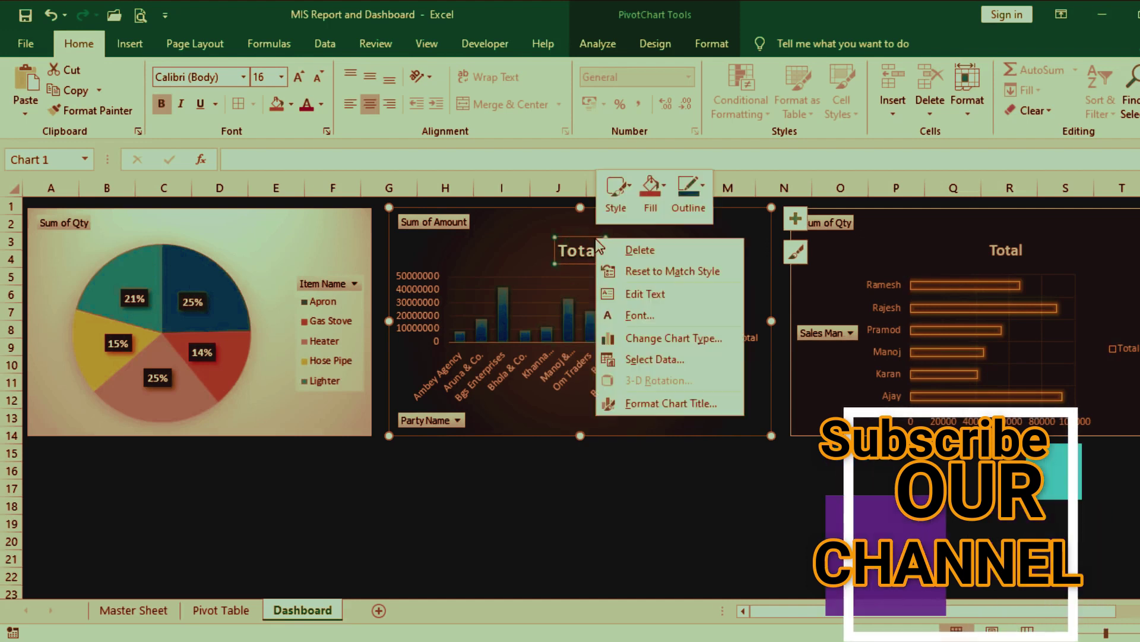
{"action": "left_click", "coordinate": [645, 252]}
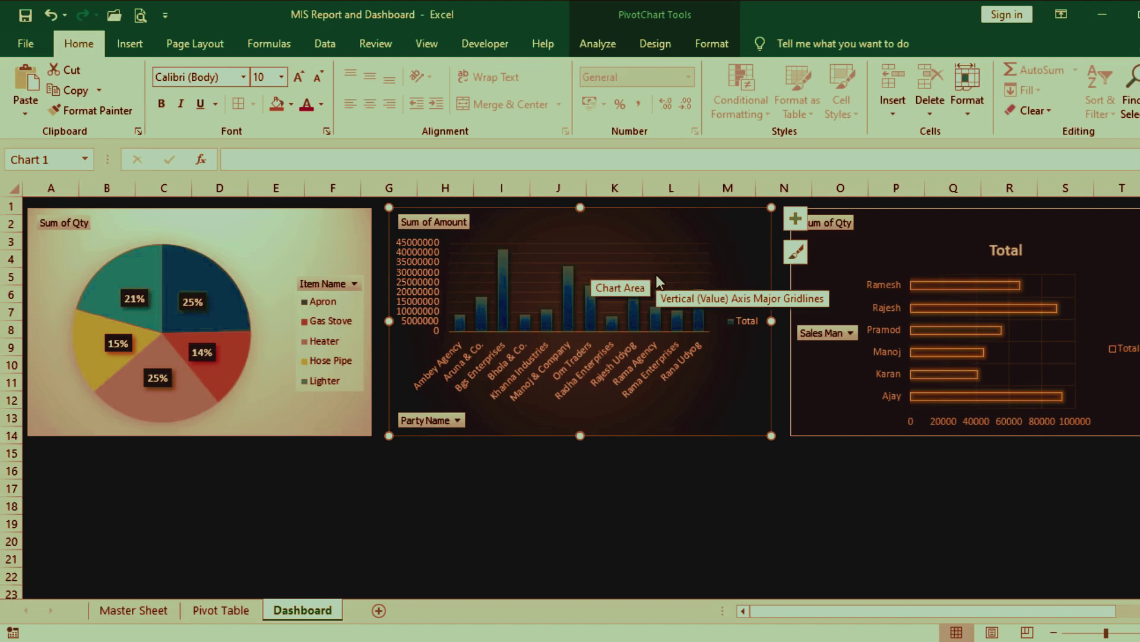
{"action": "left_click", "coordinate": [1026, 252]}
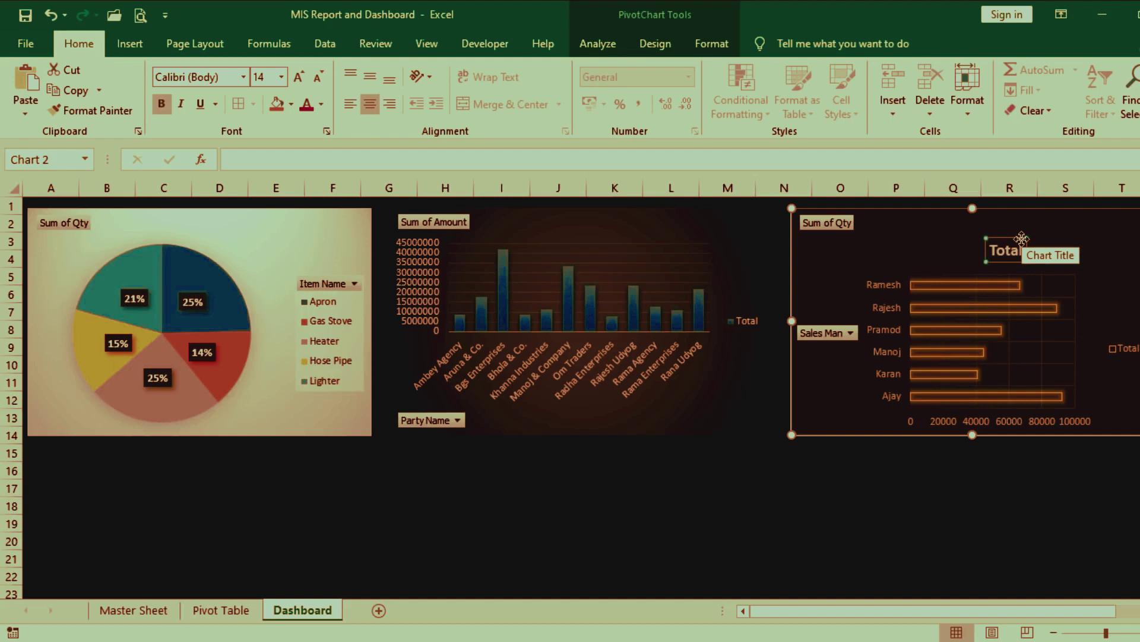
{"action": "key", "text": "Delete"}
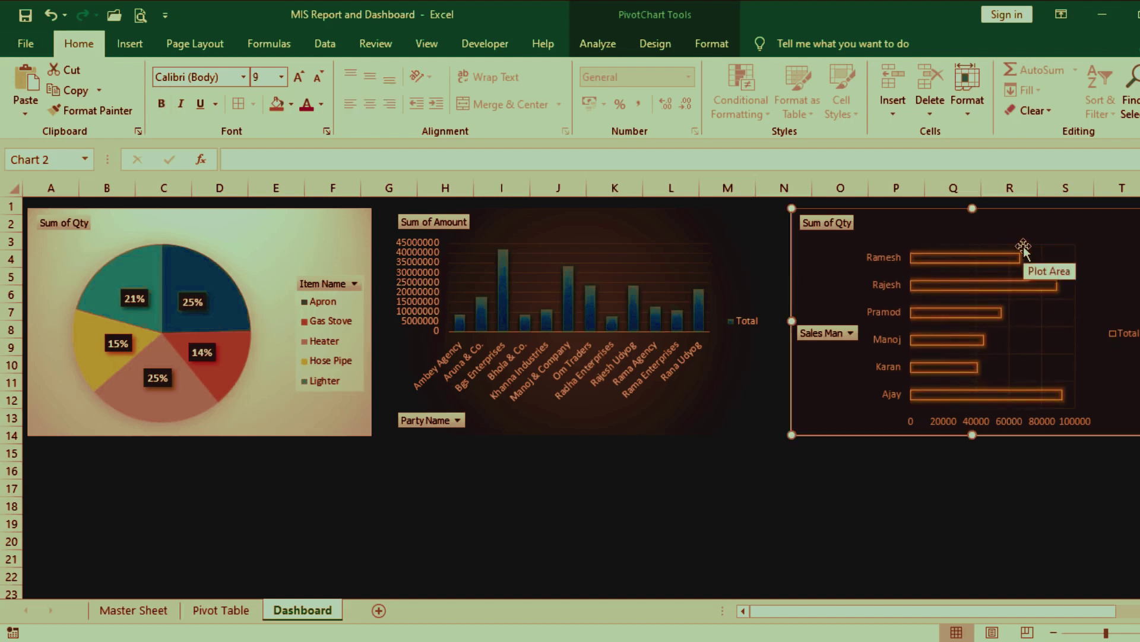
{"action": "left_click", "coordinate": [324, 321]}
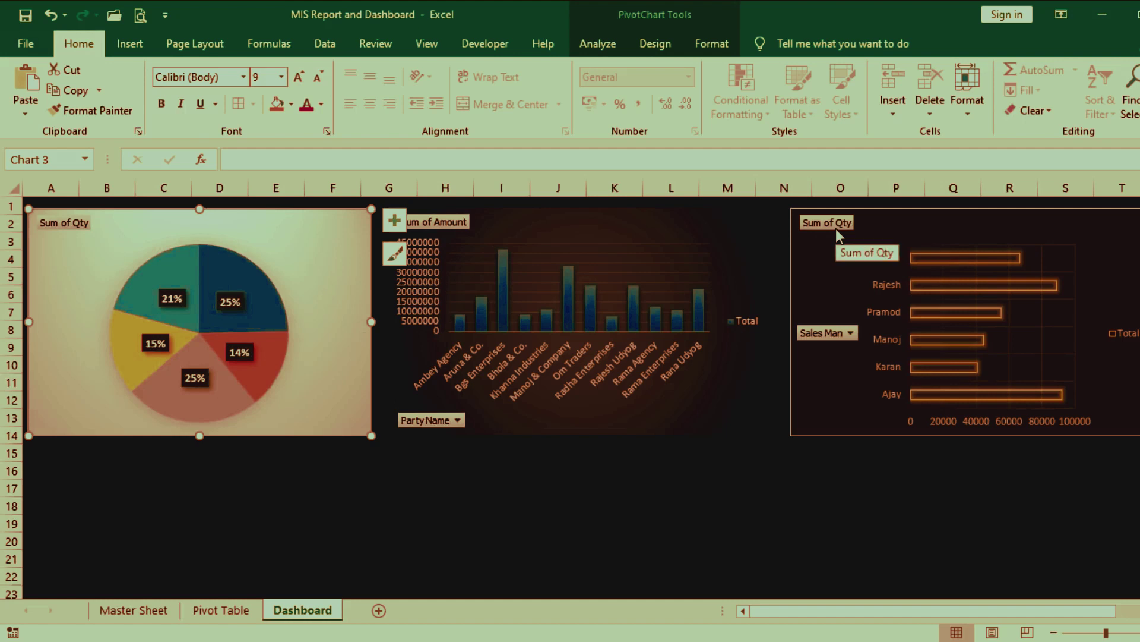
Step: Hide all field buttons on the pie chart and the Sum of Amount column chart
{"action": "left_click", "coordinate": [73, 221]}
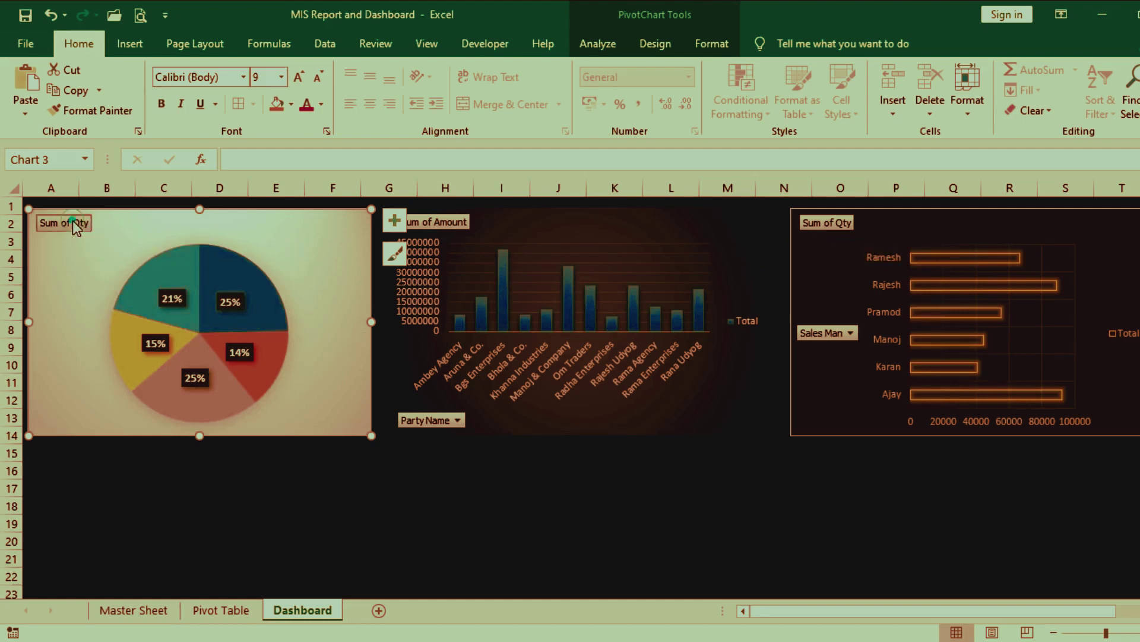
{"action": "right_click", "coordinate": [67, 227]}
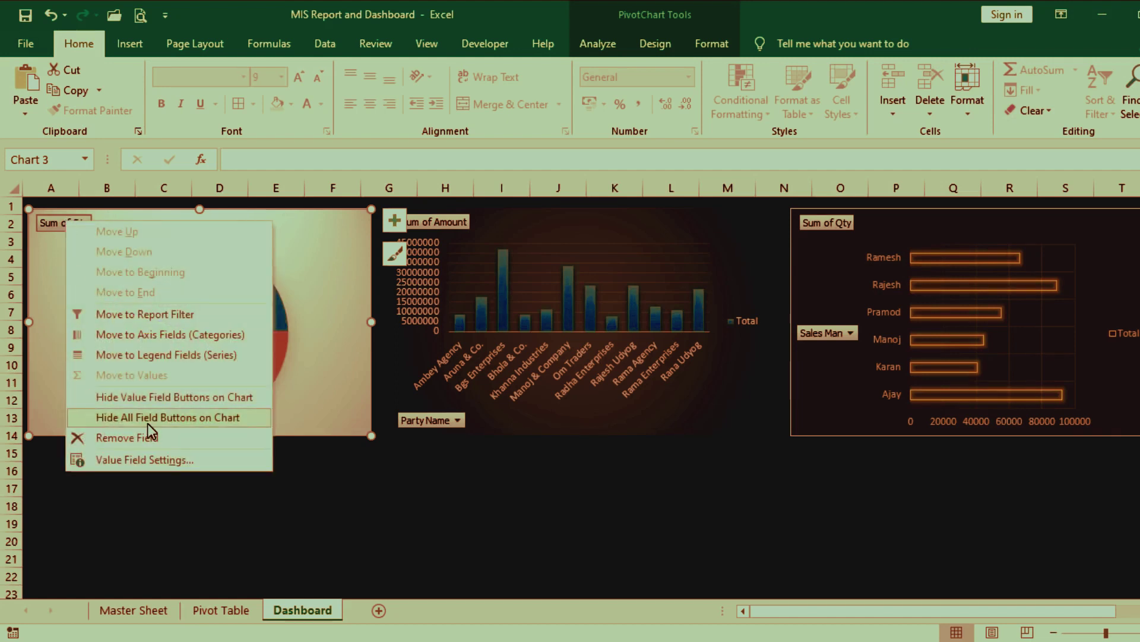
{"action": "left_click", "coordinate": [245, 423]}
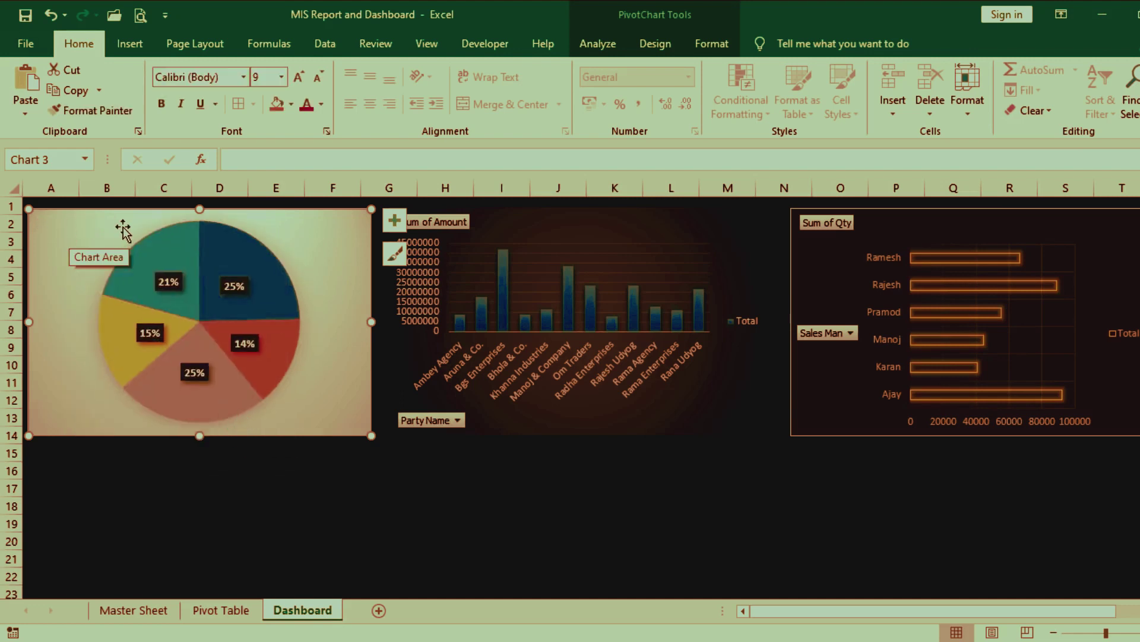
{"action": "left_click", "coordinate": [446, 222]}
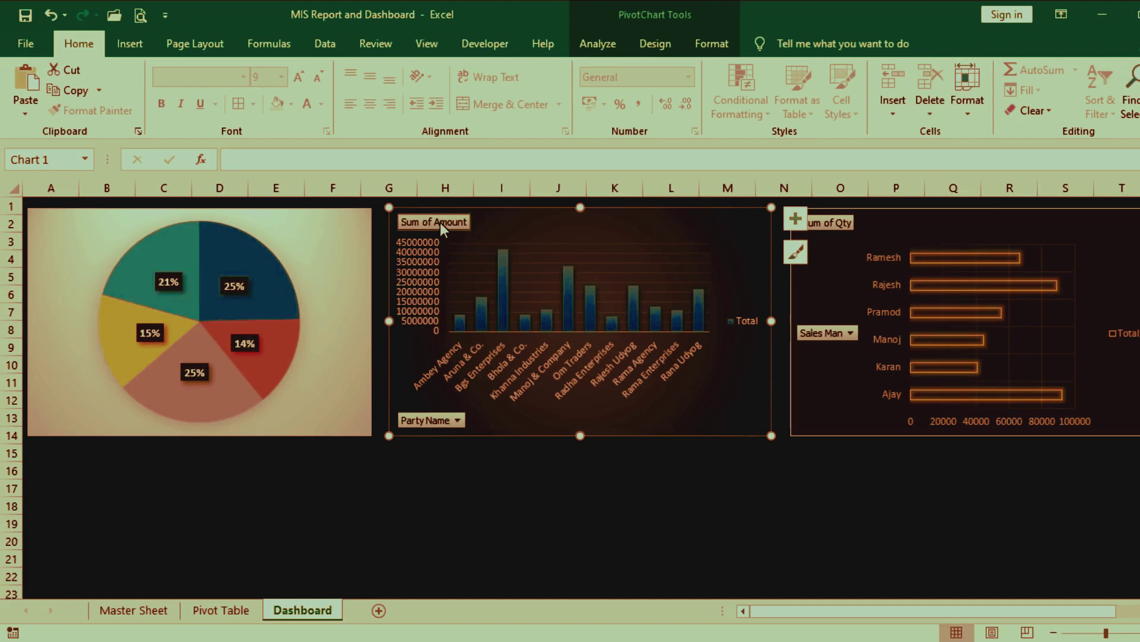
{"action": "right_click", "coordinate": [440, 225]}
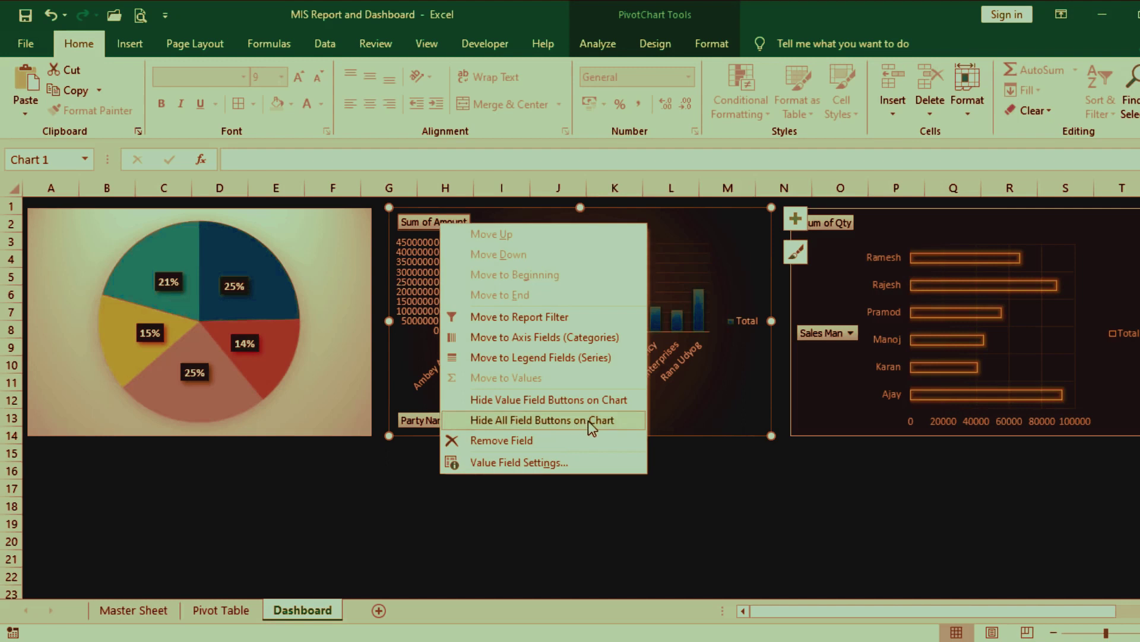
{"action": "left_click", "coordinate": [612, 421]}
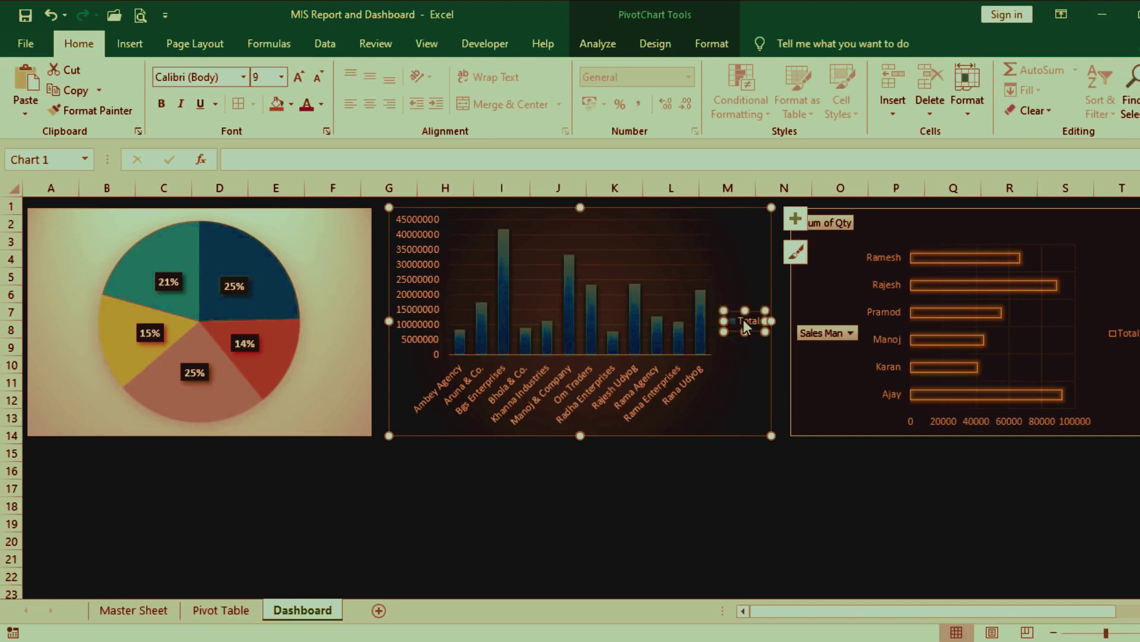
Step: Delete the column and bar charts' Total legends and hide the bar chart's field buttons
{"action": "key", "text": "Delete"}
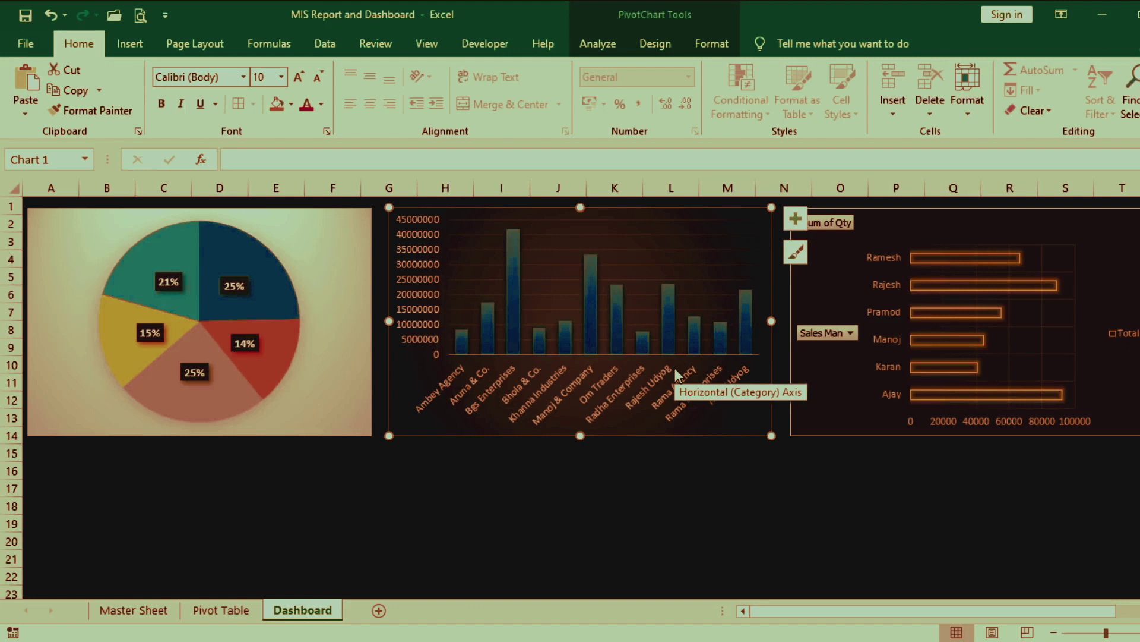
{"action": "left_click", "coordinate": [1121, 337]}
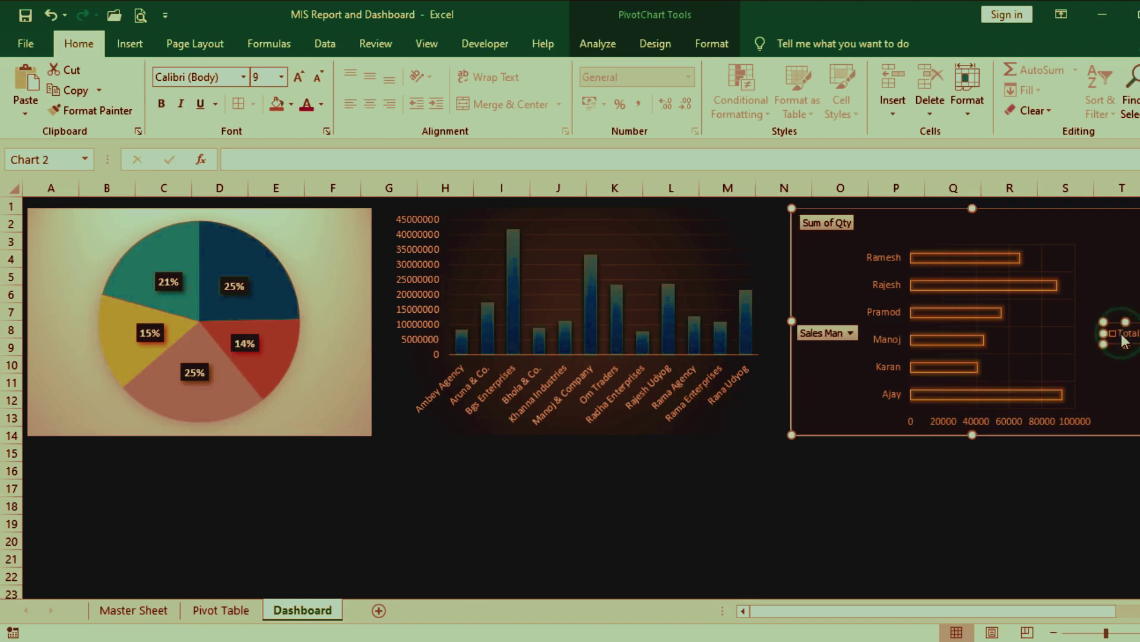
{"action": "key", "text": "Delete"}
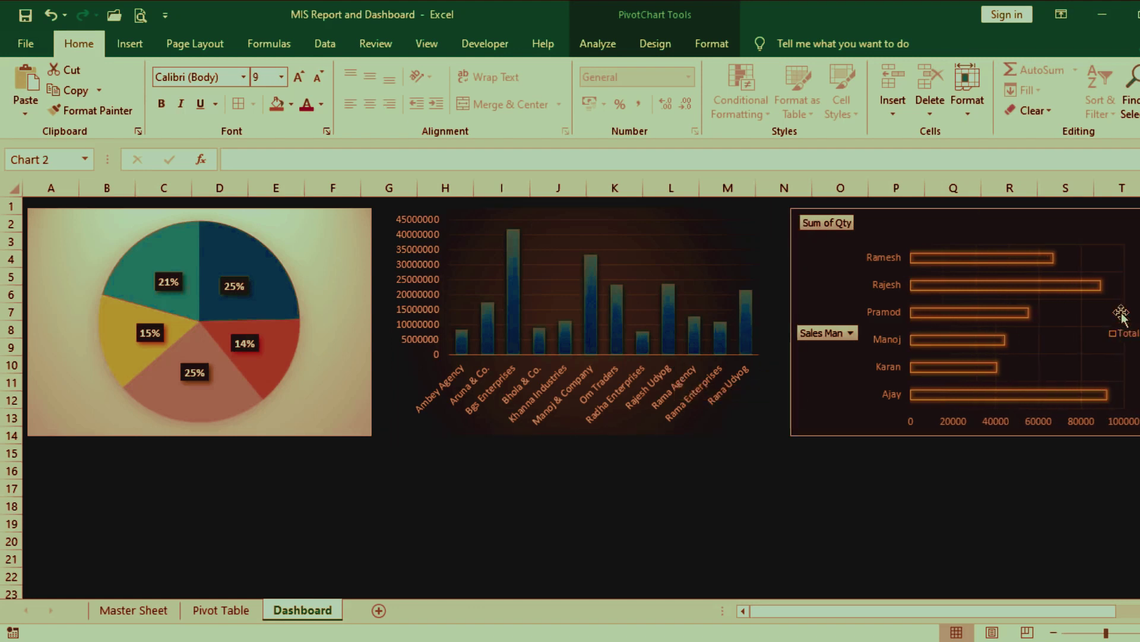
{"action": "left_click", "coordinate": [822, 225]}
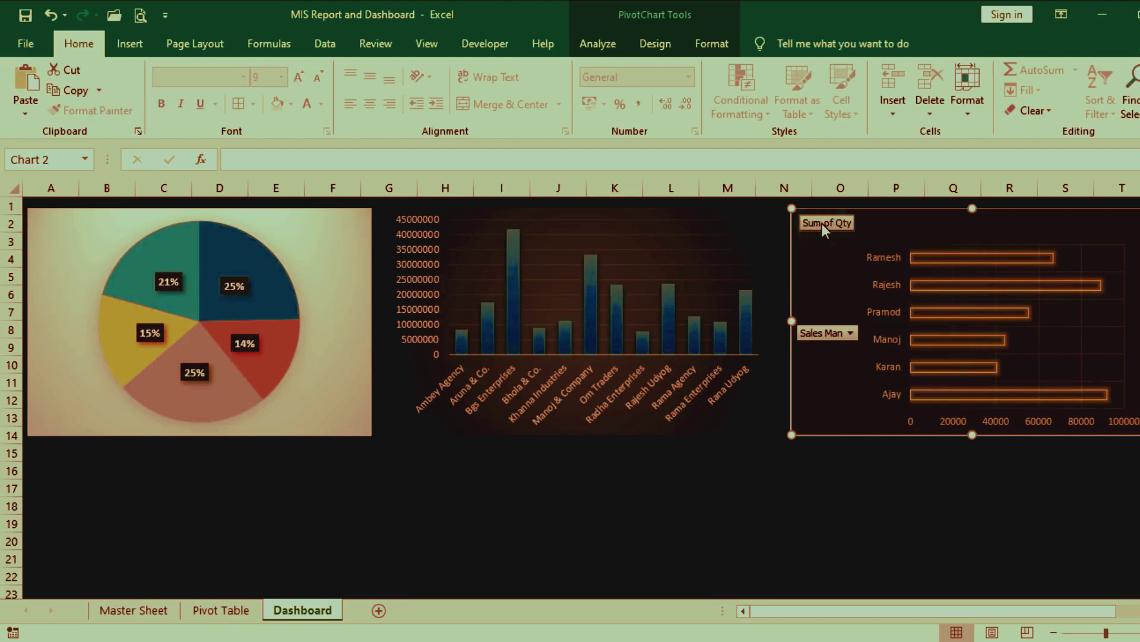
{"action": "right_click", "coordinate": [823, 226]}
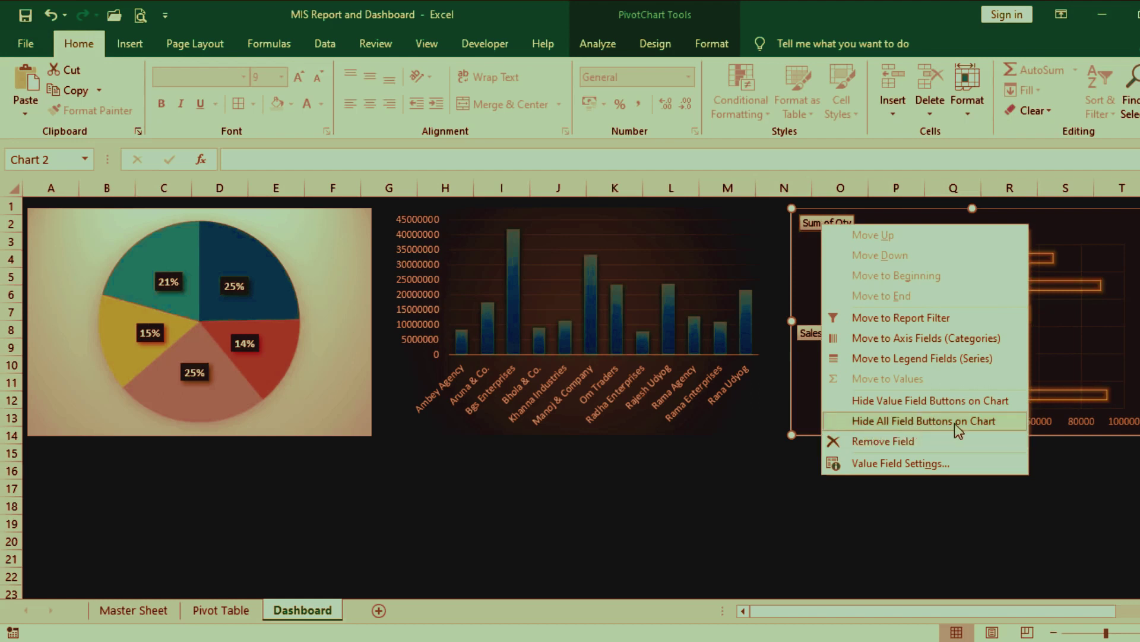
{"action": "left_click", "coordinate": [925, 420]}
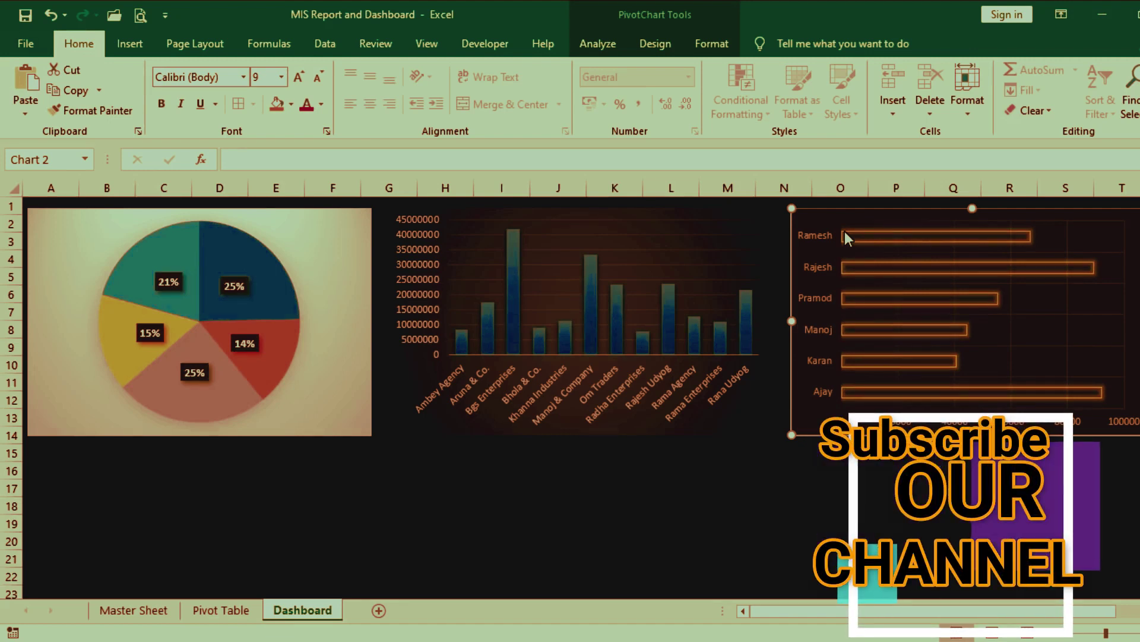
{"action": "left_click", "coordinate": [743, 418]}
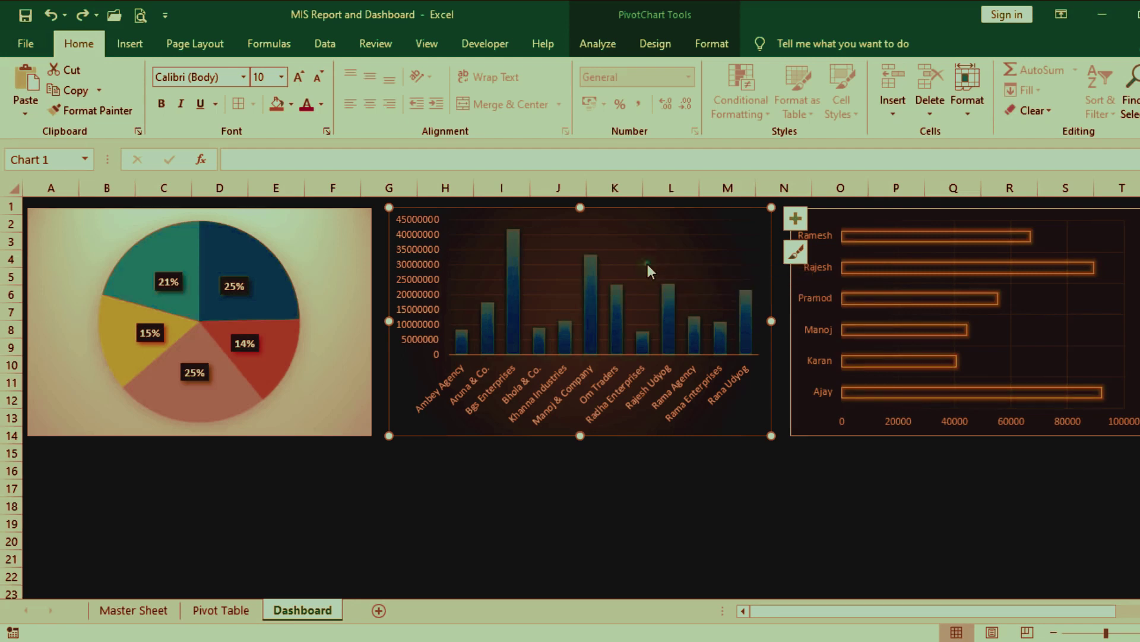
{"action": "left_click", "coordinate": [647, 265]}
{"action": "left_click", "coordinate": [1071, 317]}
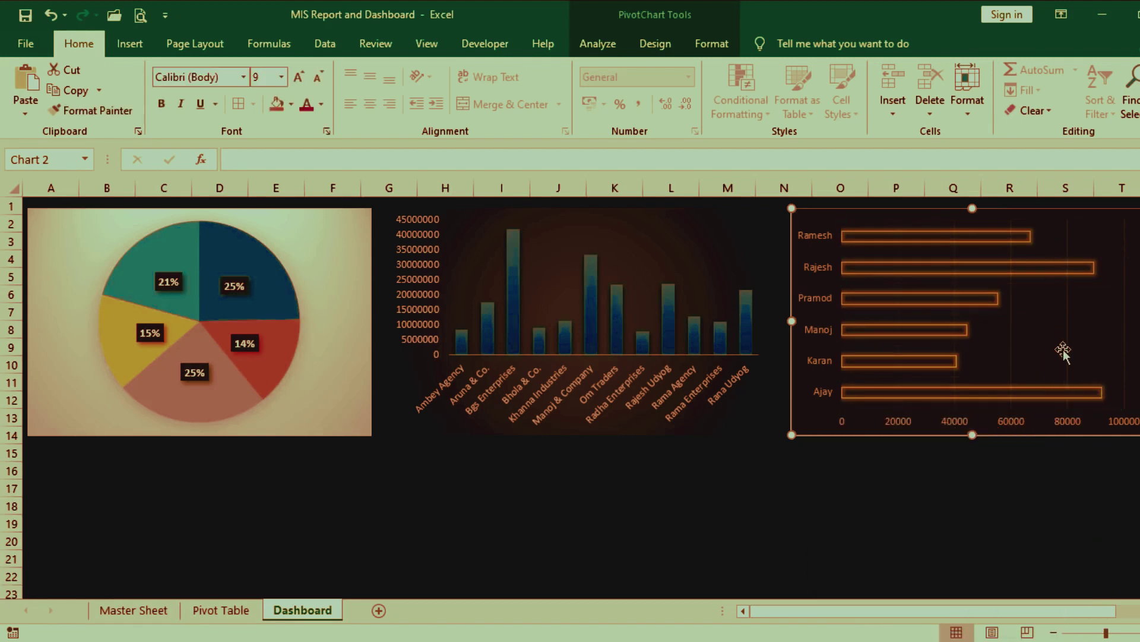
{"action": "left_click", "coordinate": [1068, 316]}
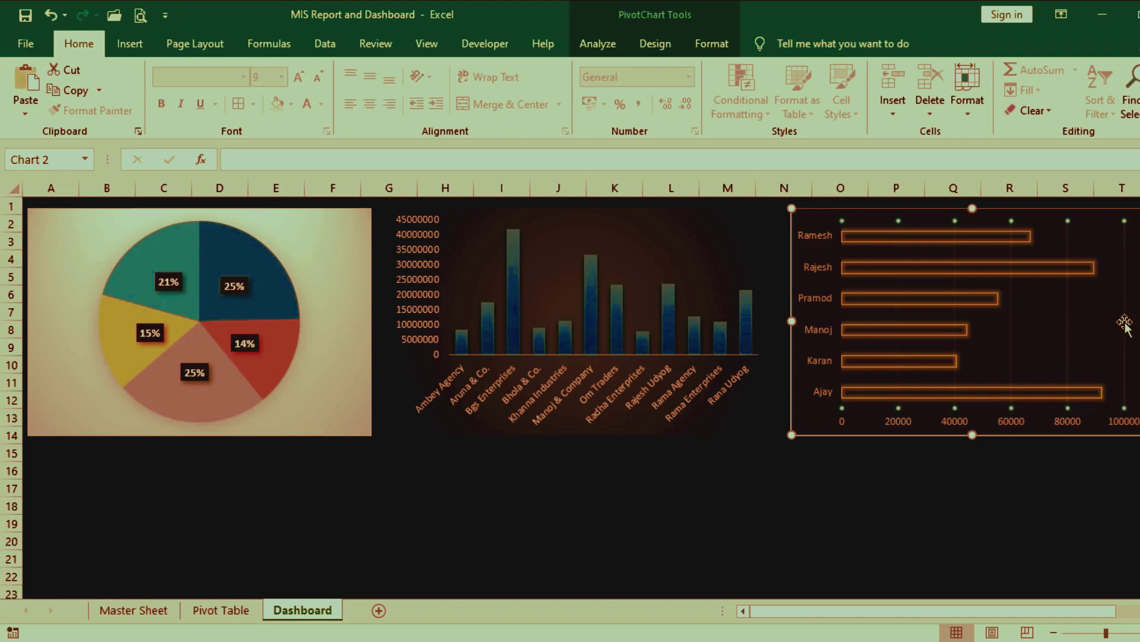
{"action": "left_click", "coordinate": [1067, 317]}
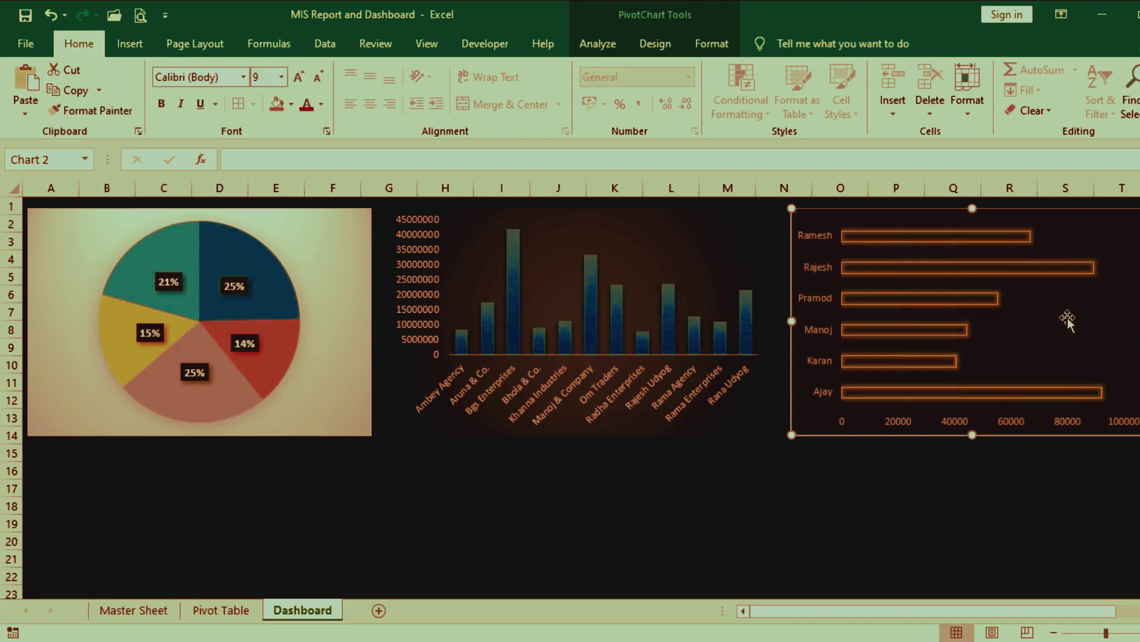
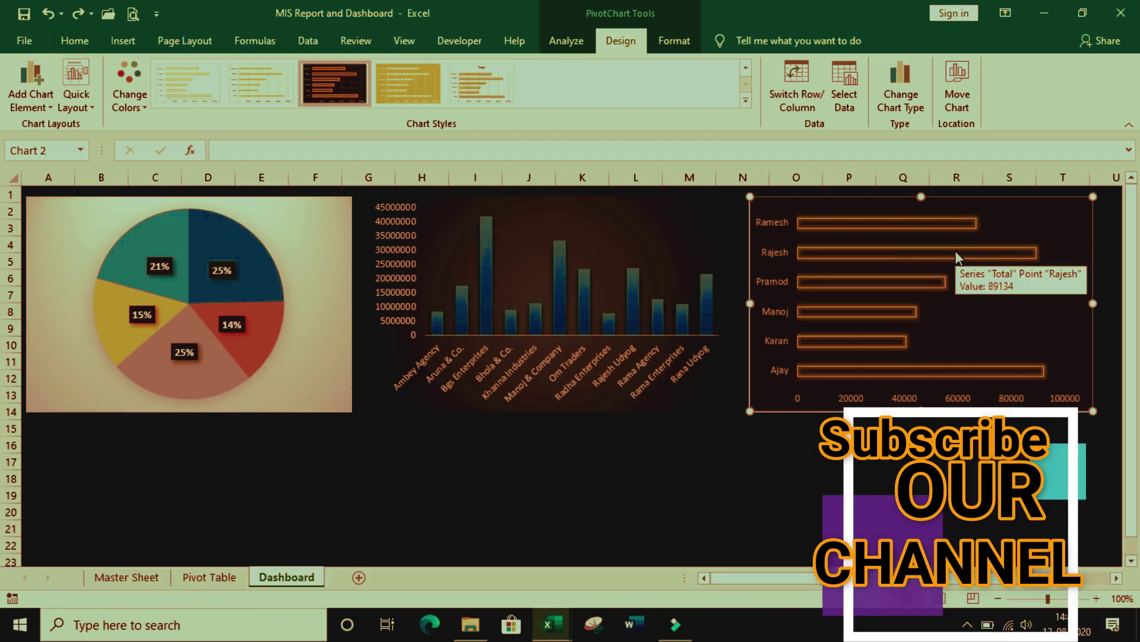
Step: Add data labels to the salesman bar chart so each bar shows its value, such as 66609
{"action": "left_click", "coordinate": [832, 253]}
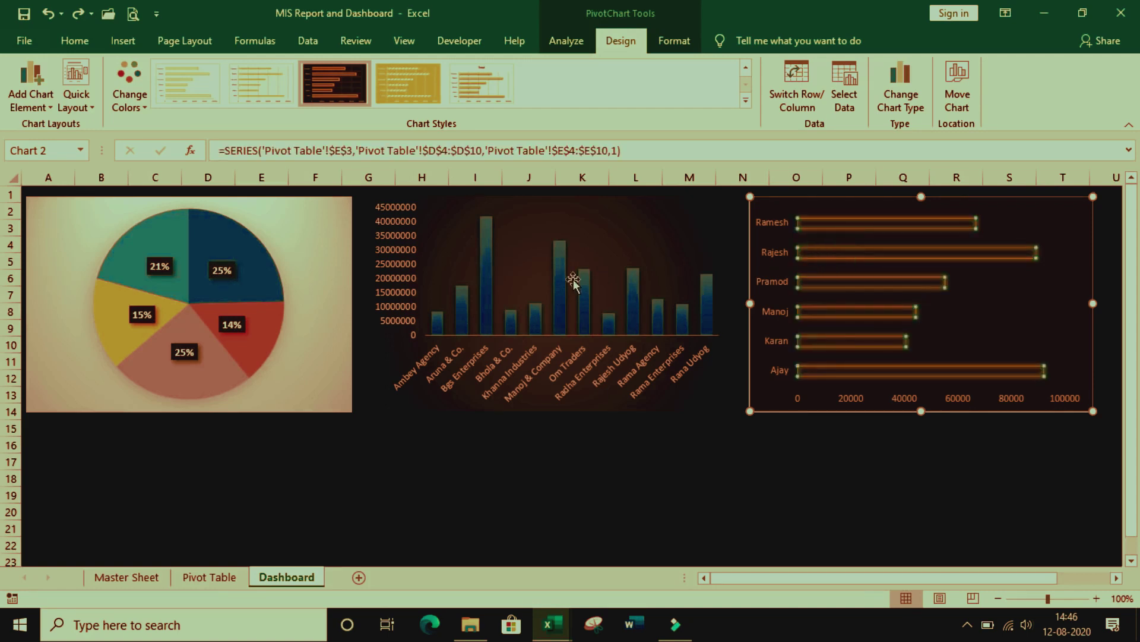
{"action": "mouse_move", "coordinate": [486, 267]}
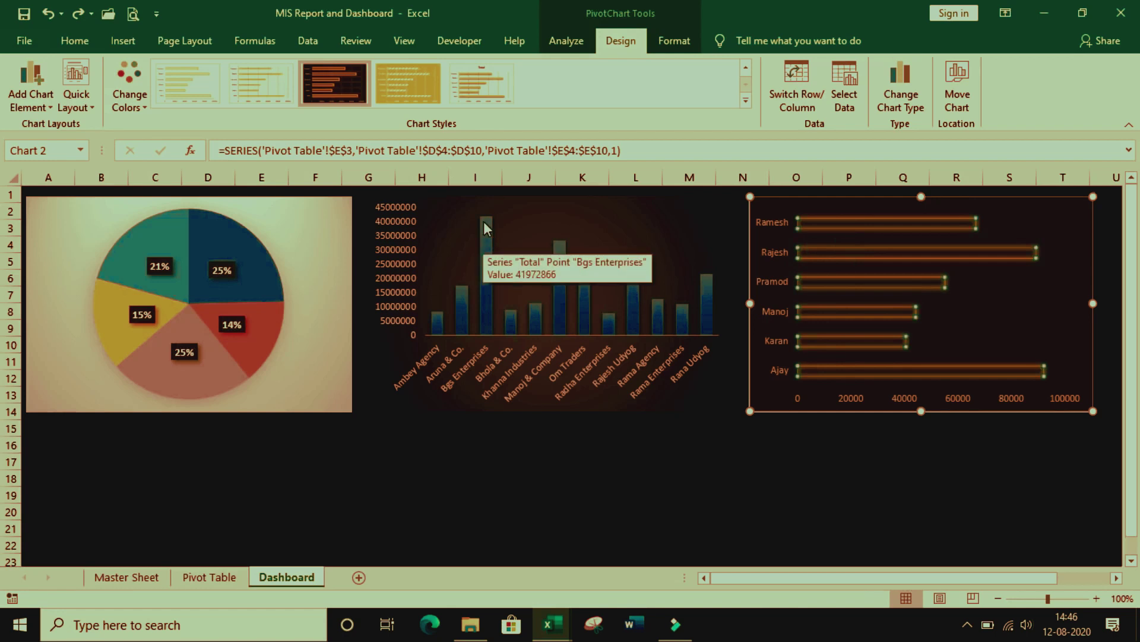
{"action": "left_click", "coordinate": [488, 236]}
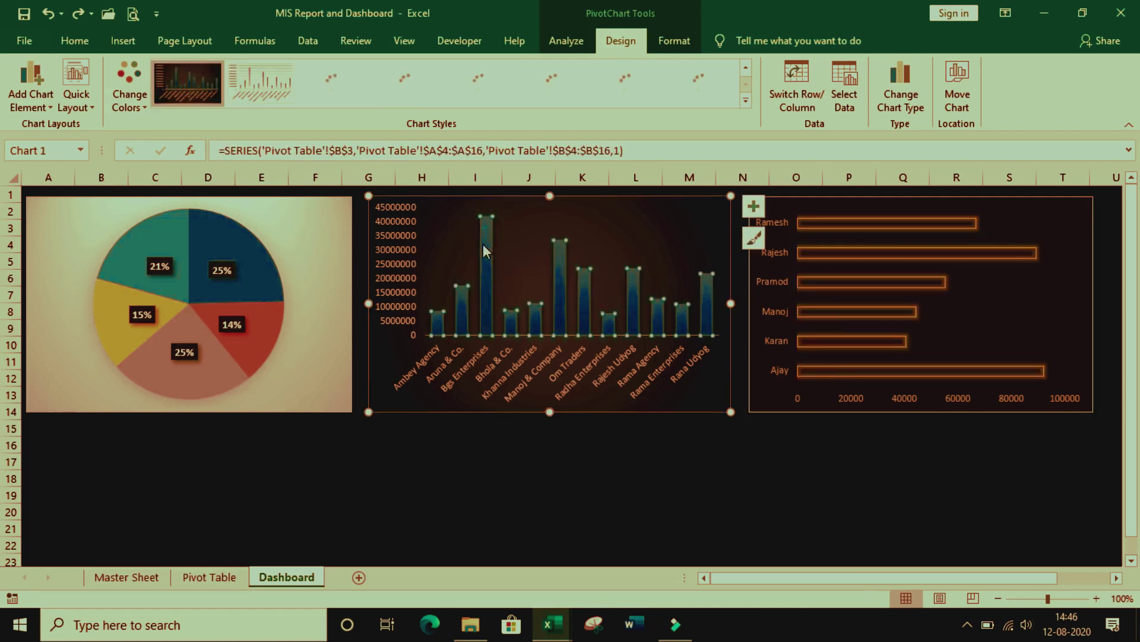
{"action": "left_click", "coordinate": [485, 246]}
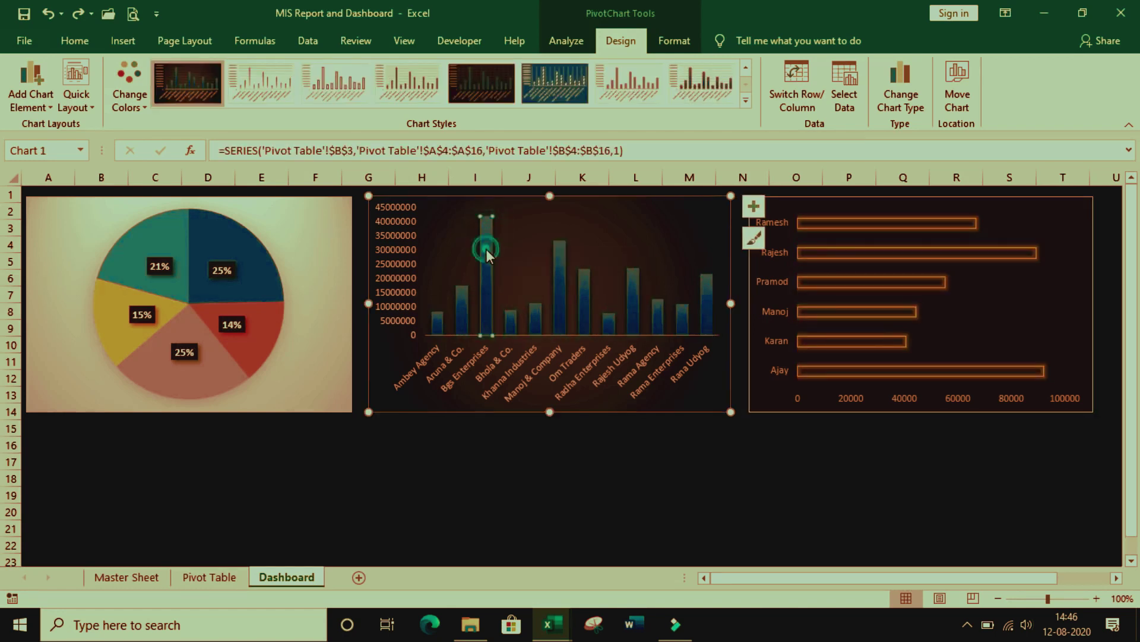
{"action": "left_click", "coordinate": [889, 225]}
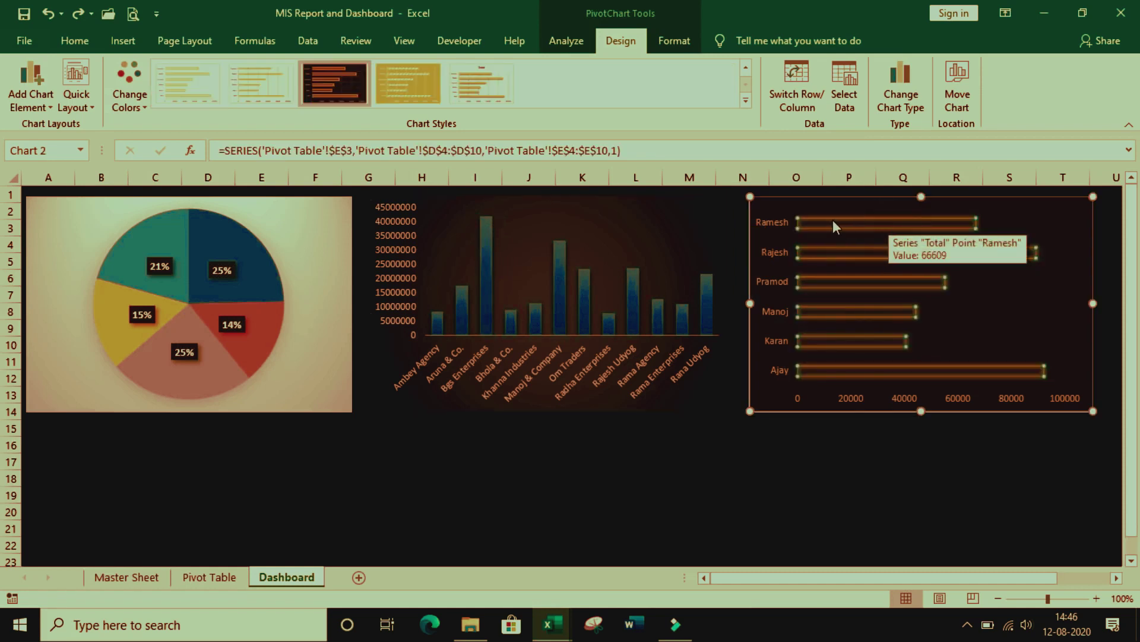
{"action": "right_click", "coordinate": [888, 222]}
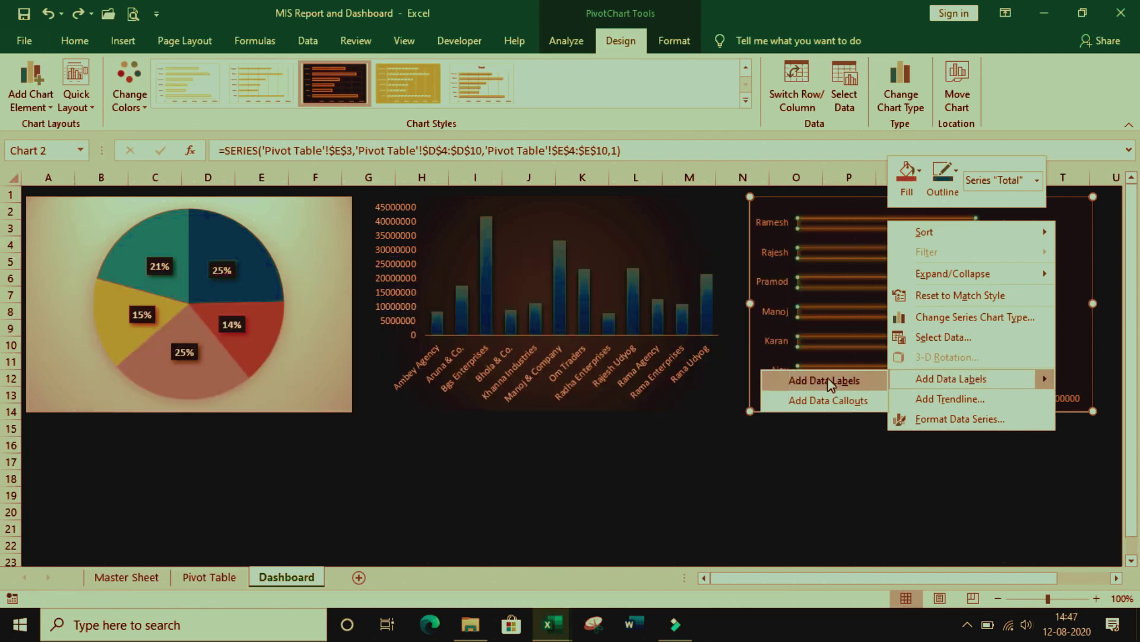
{"action": "left_click", "coordinate": [862, 383]}
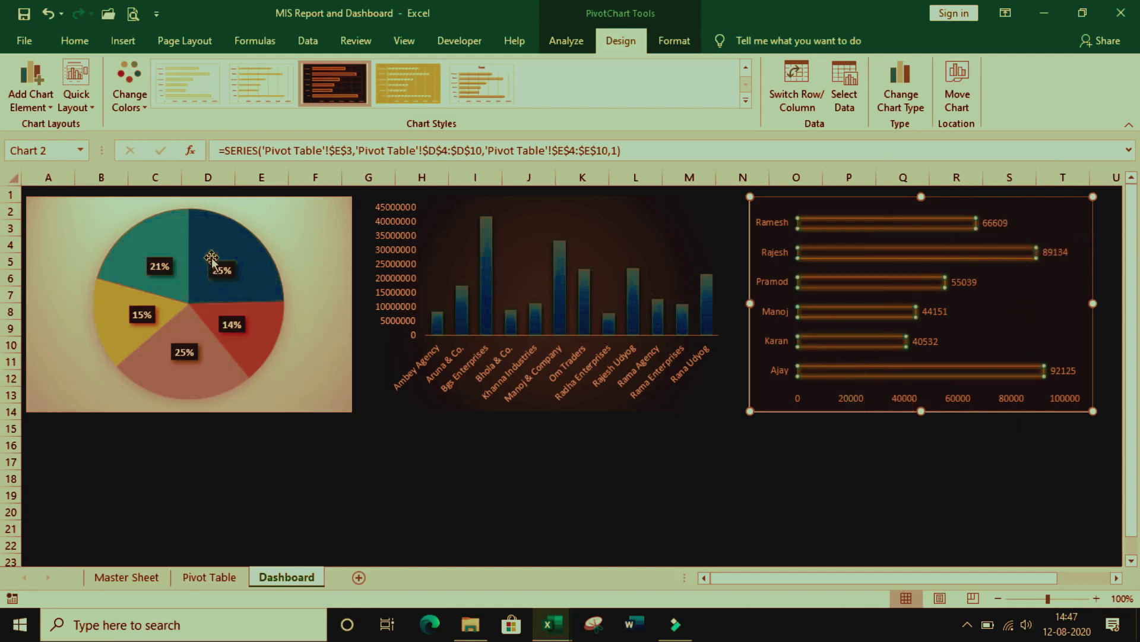
{"action": "mouse_move", "coordinate": [221, 270]}
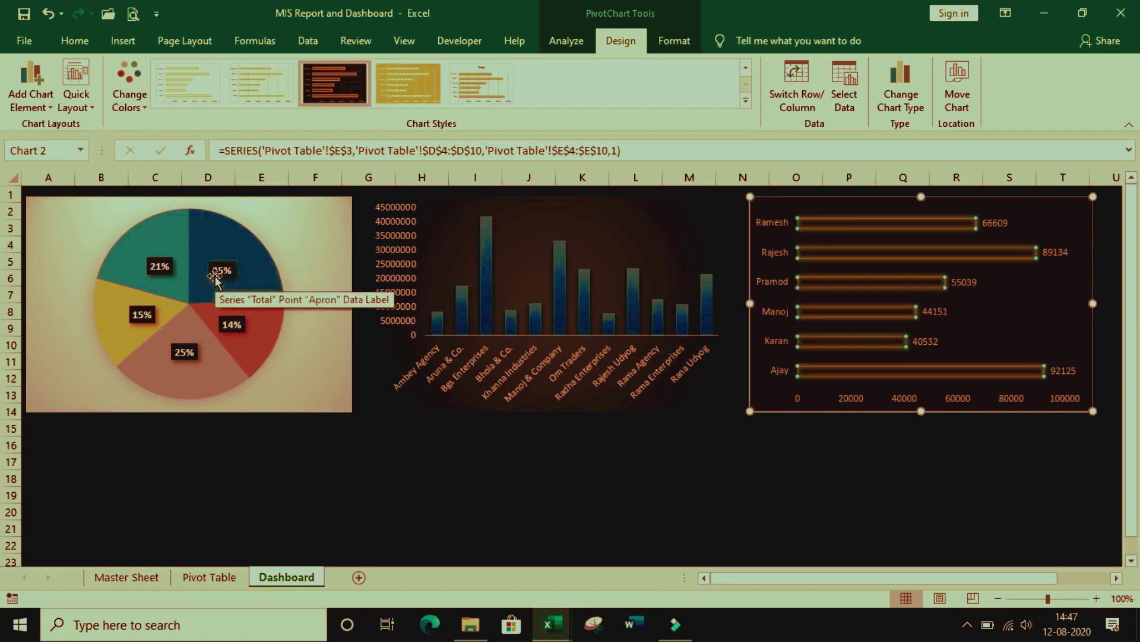
Step: Label each pie slice with item name and percentage, without values, such as Apron 25%
{"action": "left_click", "coordinate": [213, 243]}
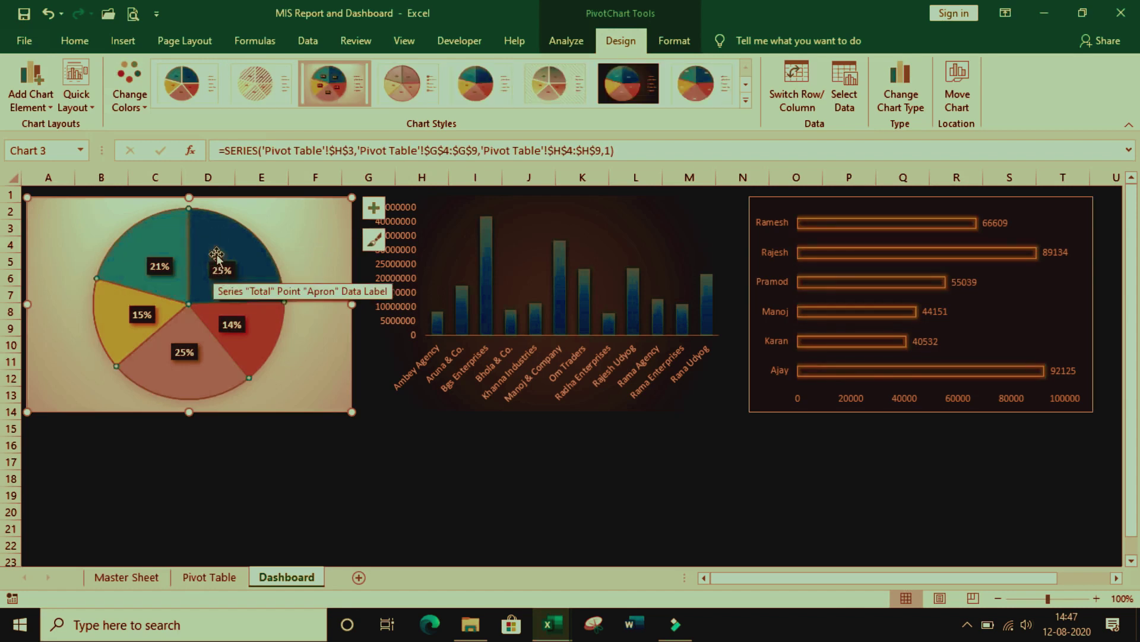
{"action": "right_click", "coordinate": [218, 246]}
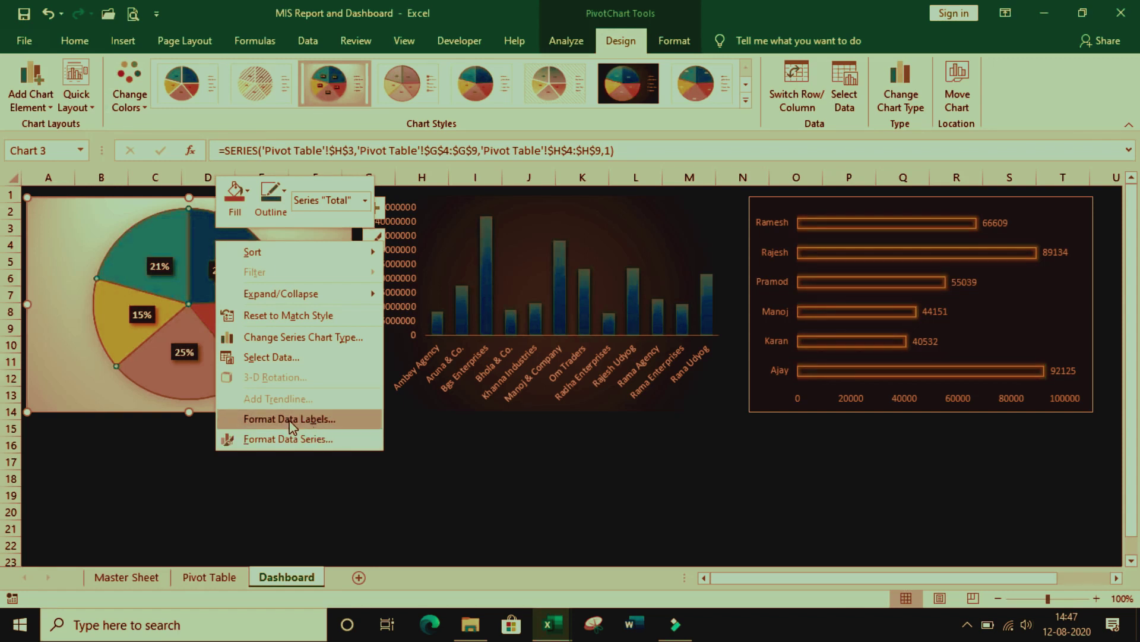
{"action": "left_click", "coordinate": [339, 418]}
{"action": "double_click", "coordinate": [232, 325]}
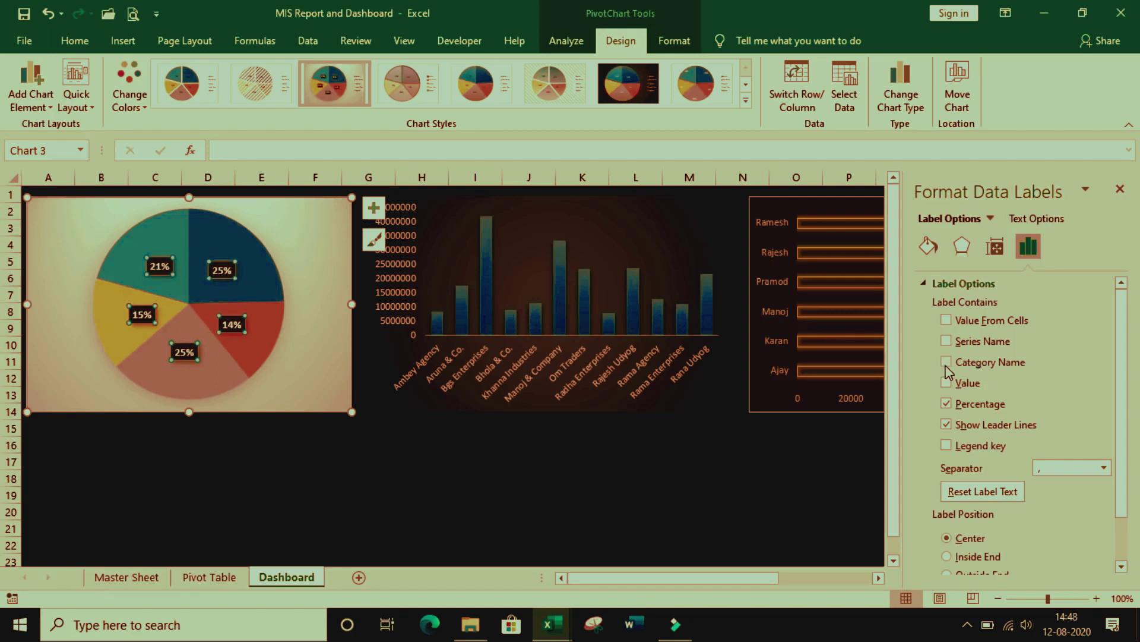
{"action": "left_click", "coordinate": [947, 364]}
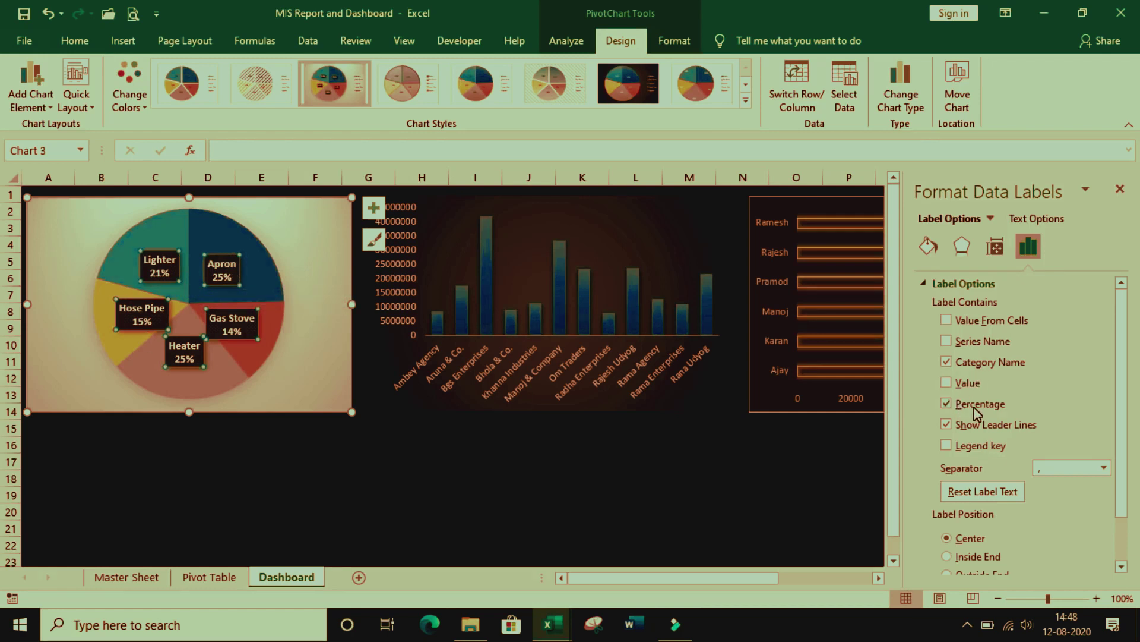
{"action": "left_click", "coordinate": [949, 384]}
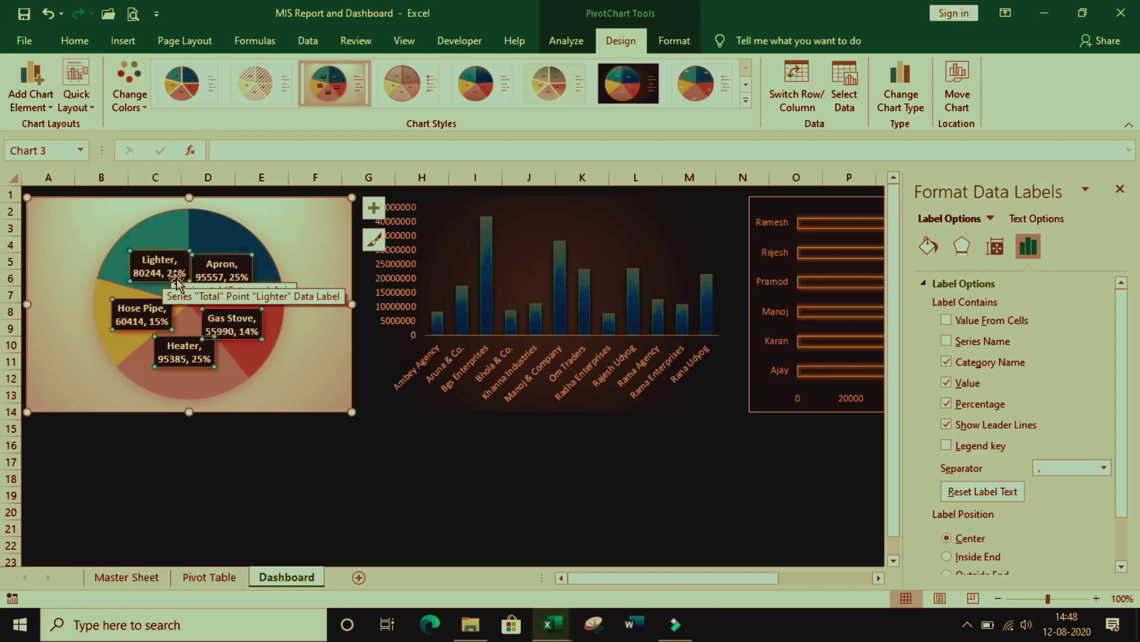
{"action": "left_click", "coordinate": [946, 404]}
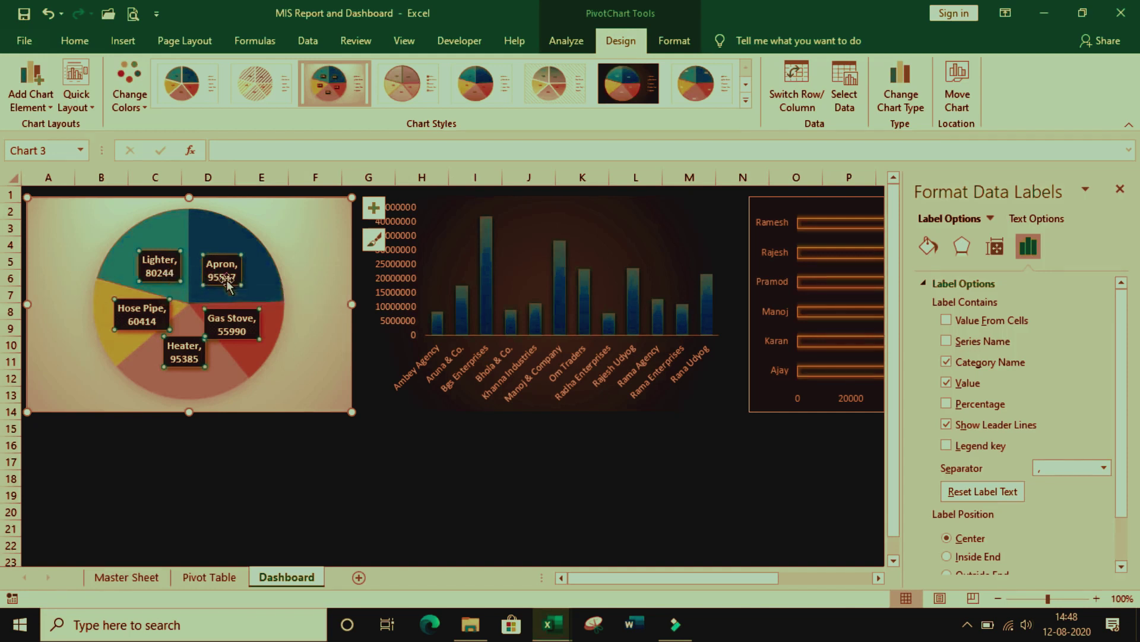
{"action": "left_click", "coordinate": [946, 383]}
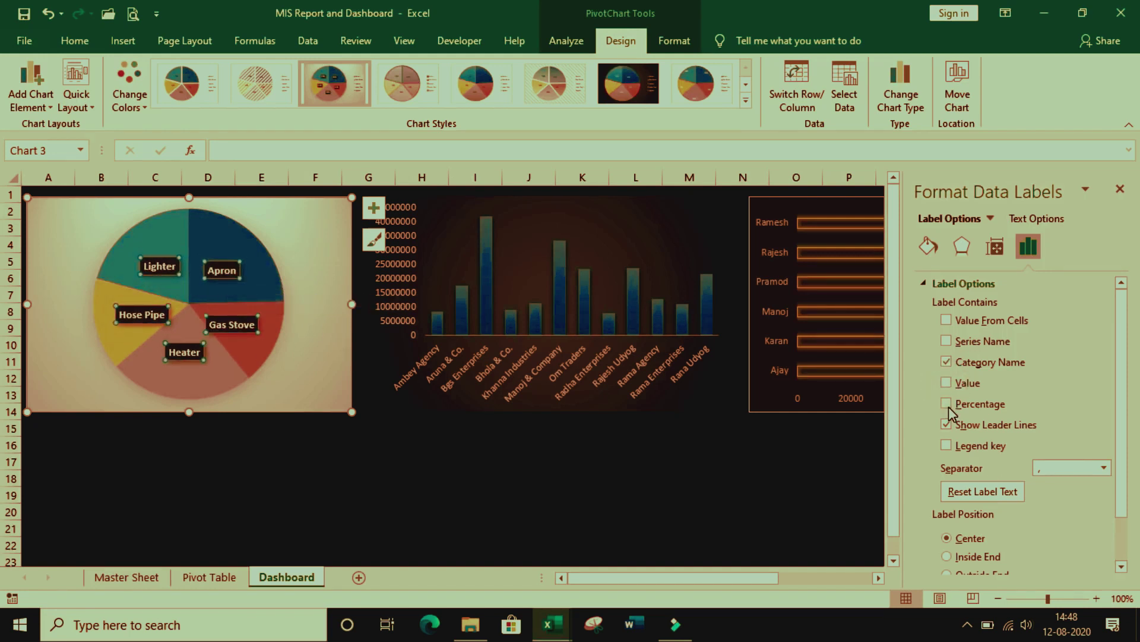
{"action": "left_click", "coordinate": [947, 404]}
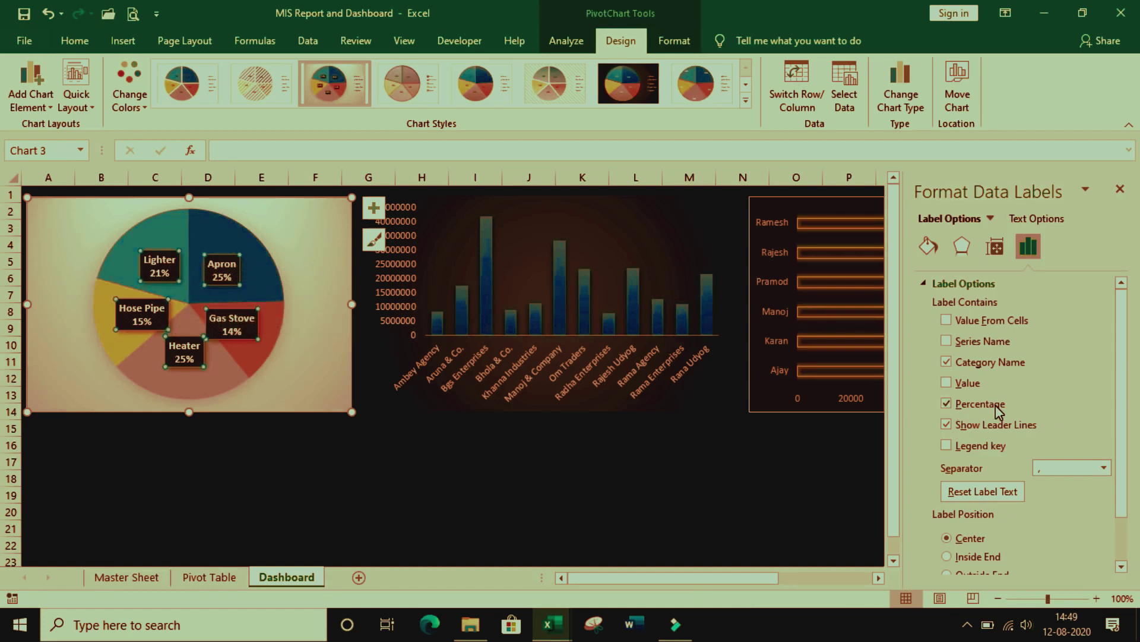
{"action": "left_click", "coordinate": [1121, 190]}
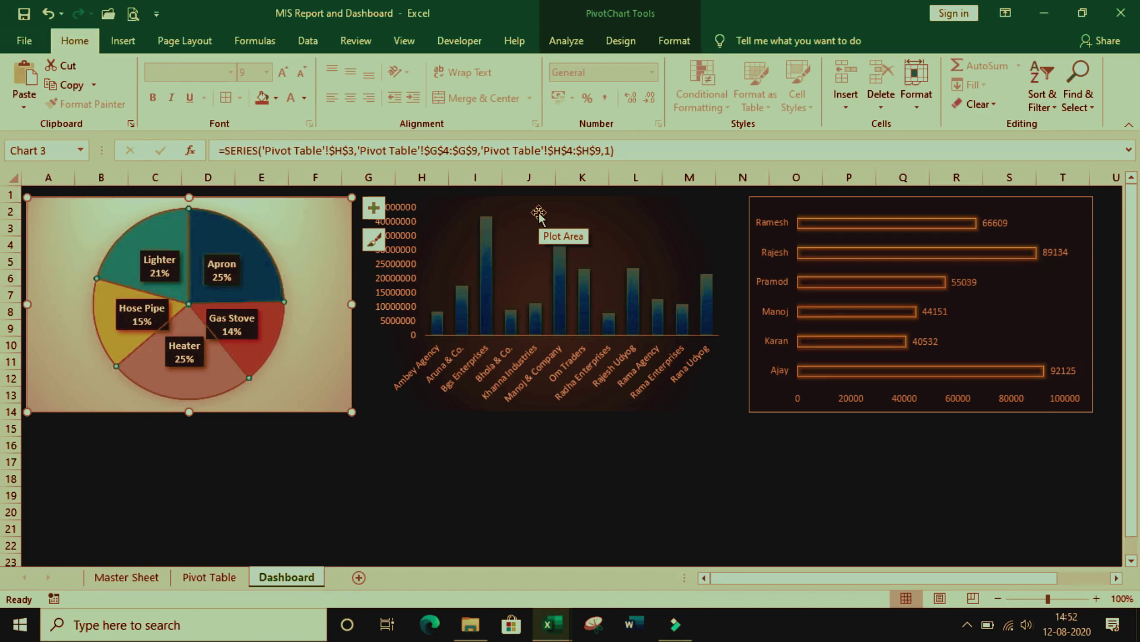
Step: Insert Party Name, Sales Man and Item Name slicers from the column pivot chart
{"action": "left_click", "coordinate": [539, 205]}
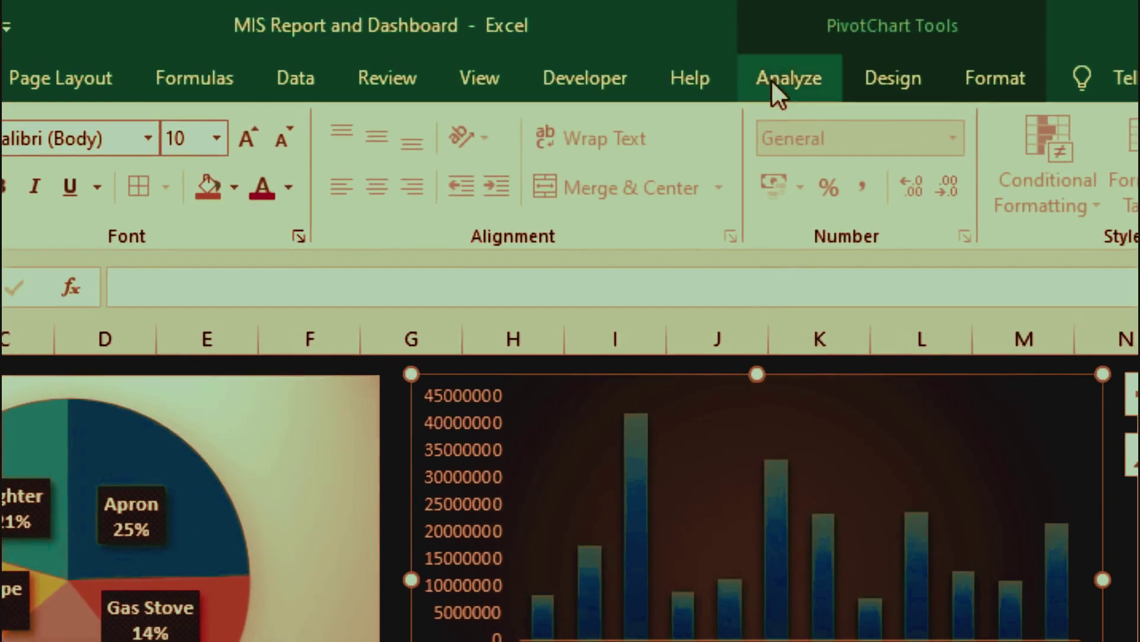
{"action": "left_click", "coordinate": [819, 73]}
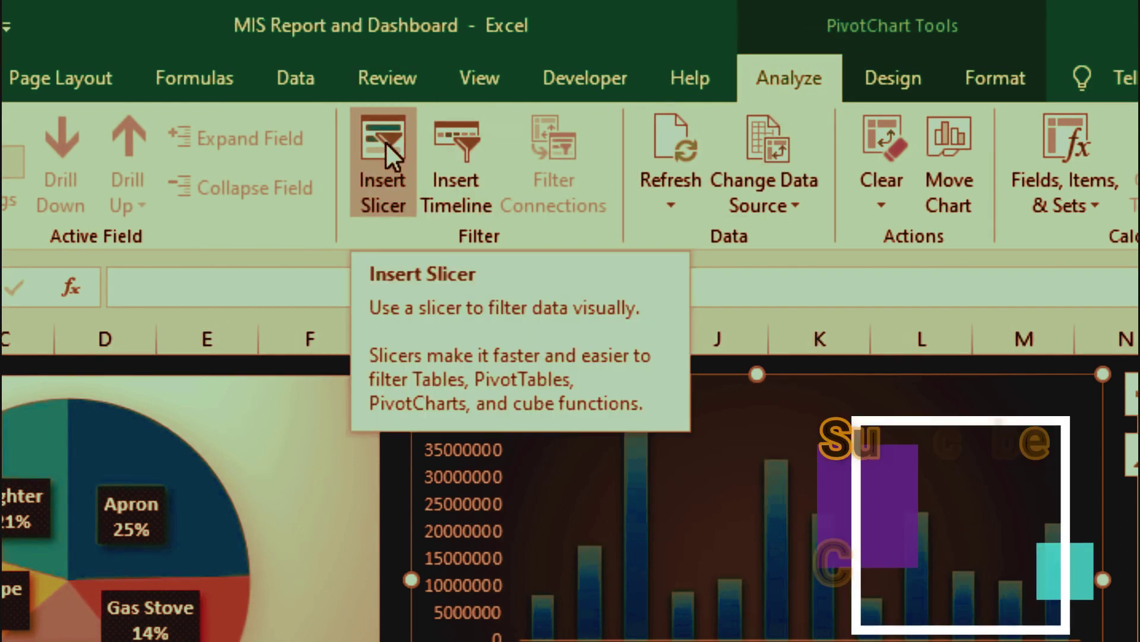
{"action": "left_click", "coordinate": [386, 141]}
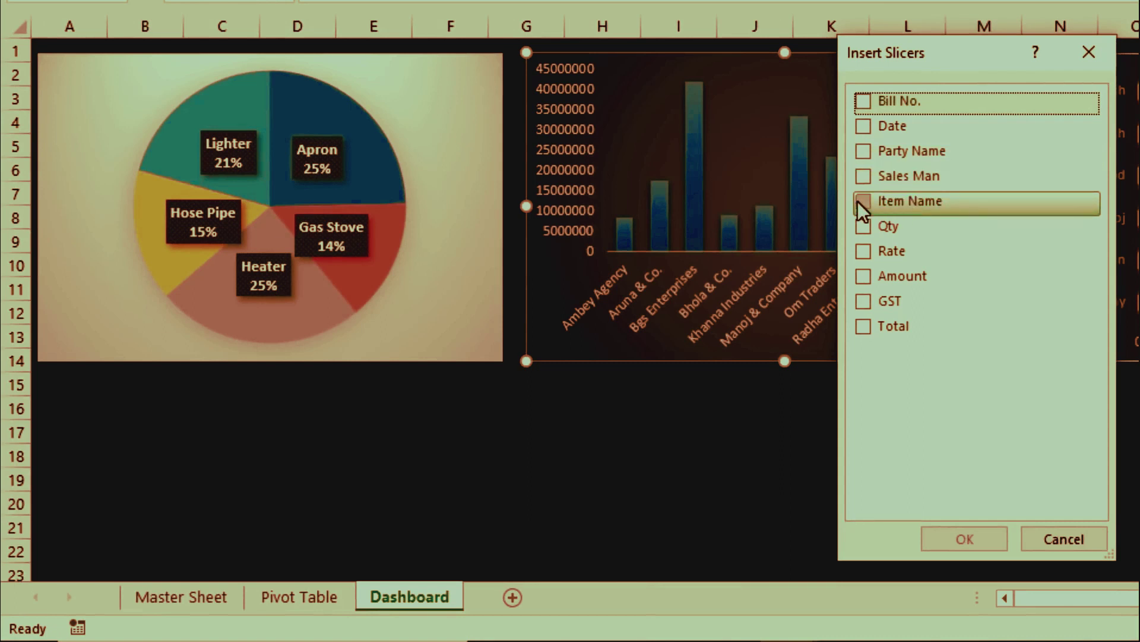
{"action": "left_click", "coordinate": [864, 151]}
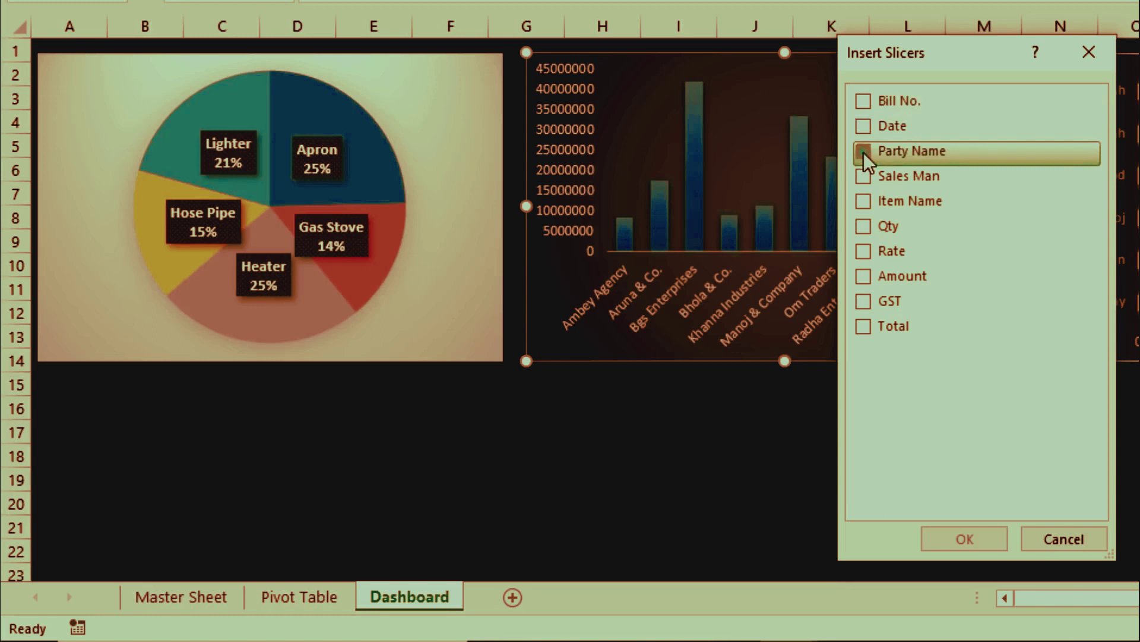
{"action": "left_click", "coordinate": [862, 178]}
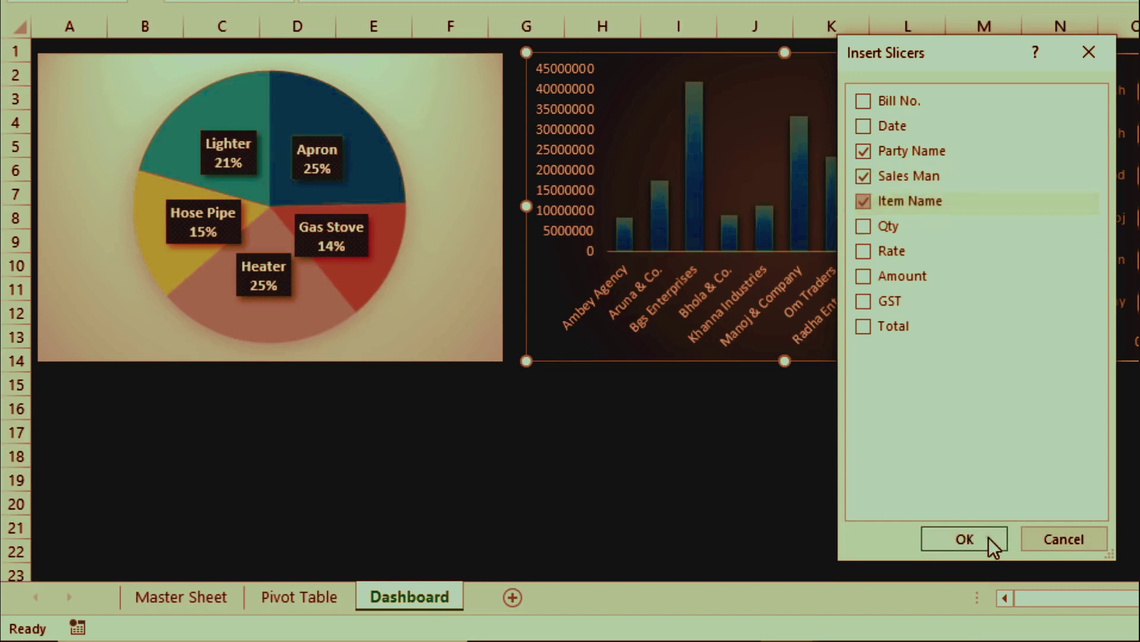
{"action": "left_click", "coordinate": [964, 538]}
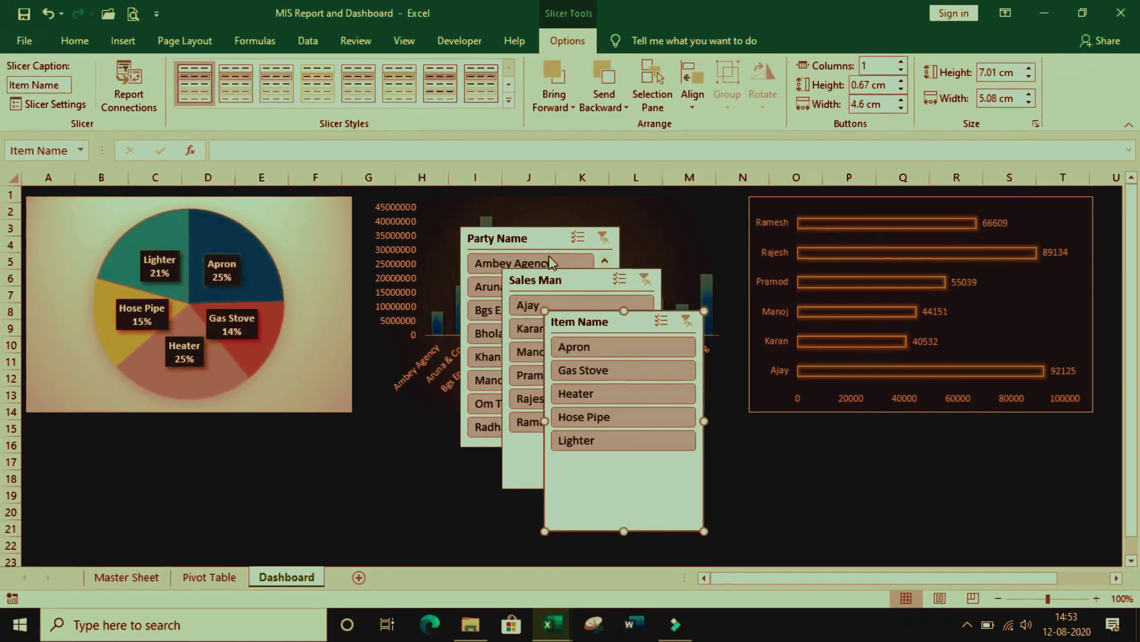
Step: Move the Party Name slicer over the pie chart's lower left and shift Sales Man left
{"action": "left_click", "coordinate": [547, 239]}
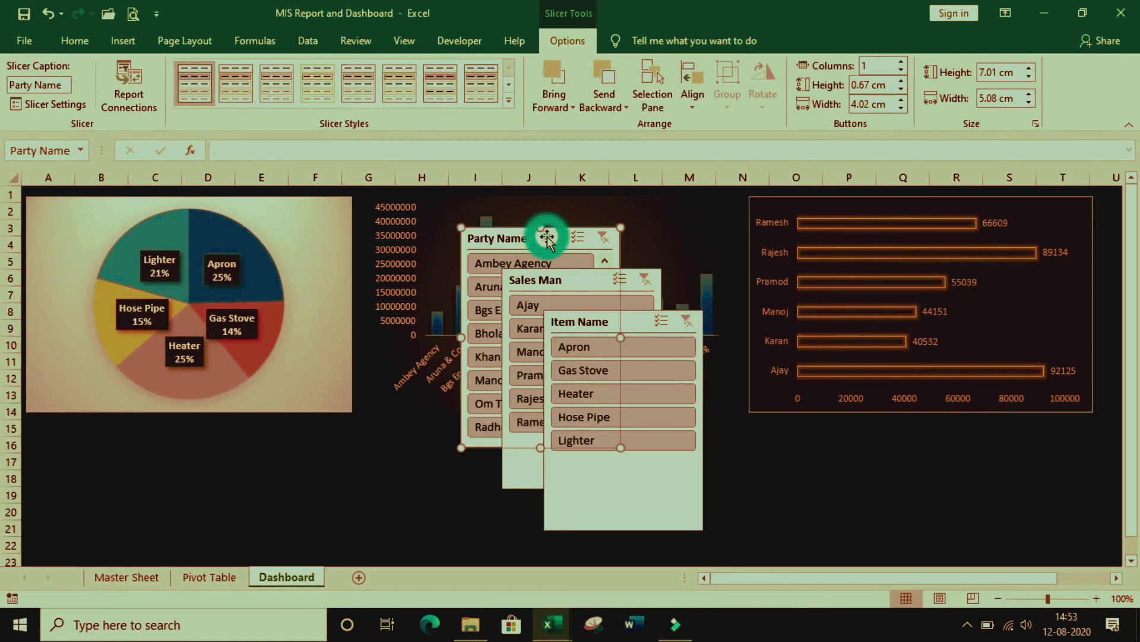
{"action": "left_click_drag", "start_coordinate": [556, 239], "coordinate": [177, 338]}
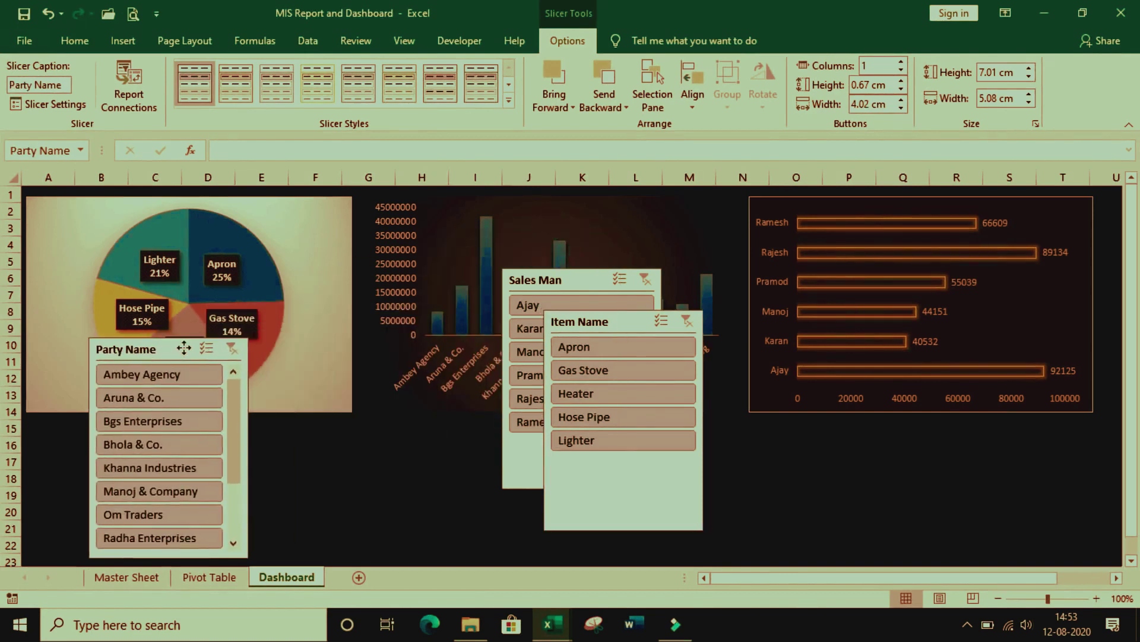
{"action": "left_click_drag", "start_coordinate": [567, 285], "coordinate": [494, 308]}
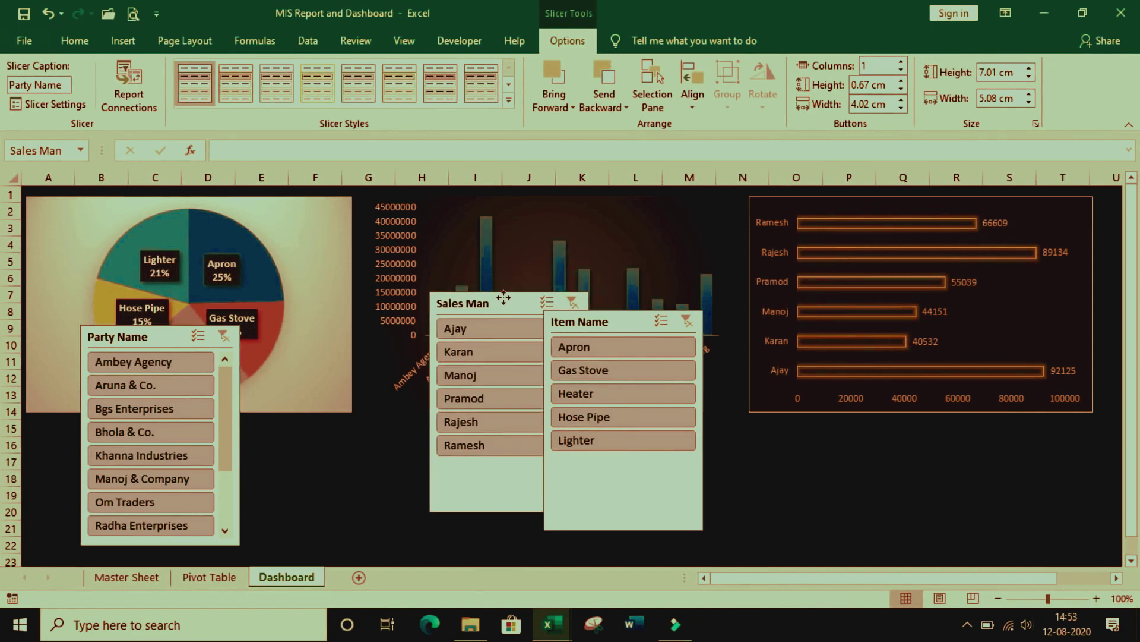
{"action": "left_click", "coordinate": [159, 340]}
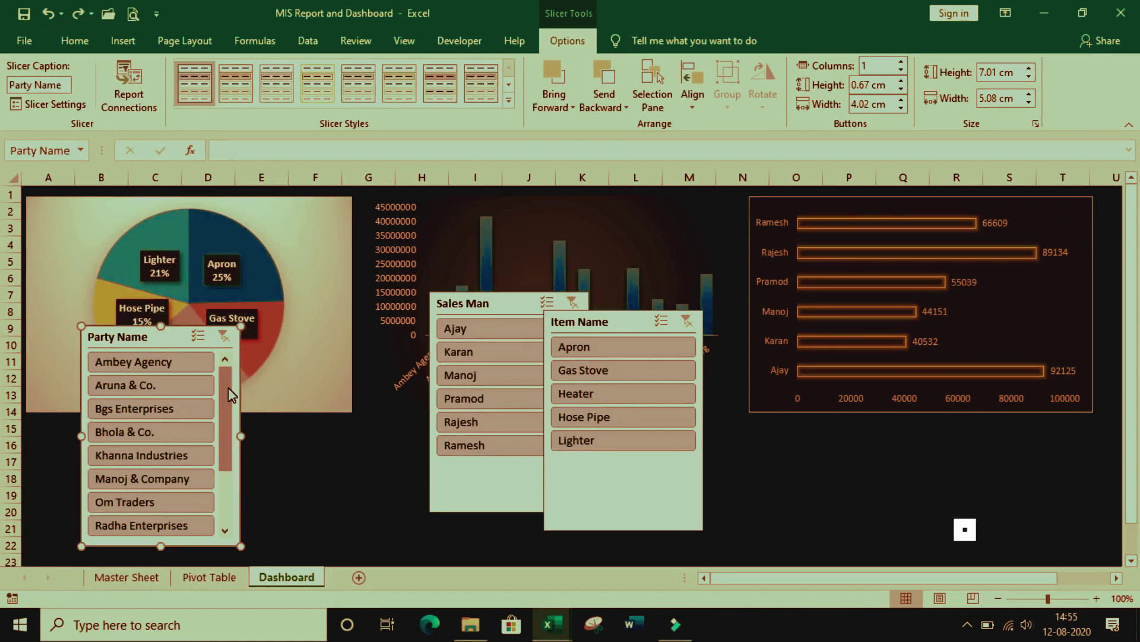
{"action": "scroll", "coordinate": [226, 379], "scroll_direction": "down", "scroll_amount": 2}
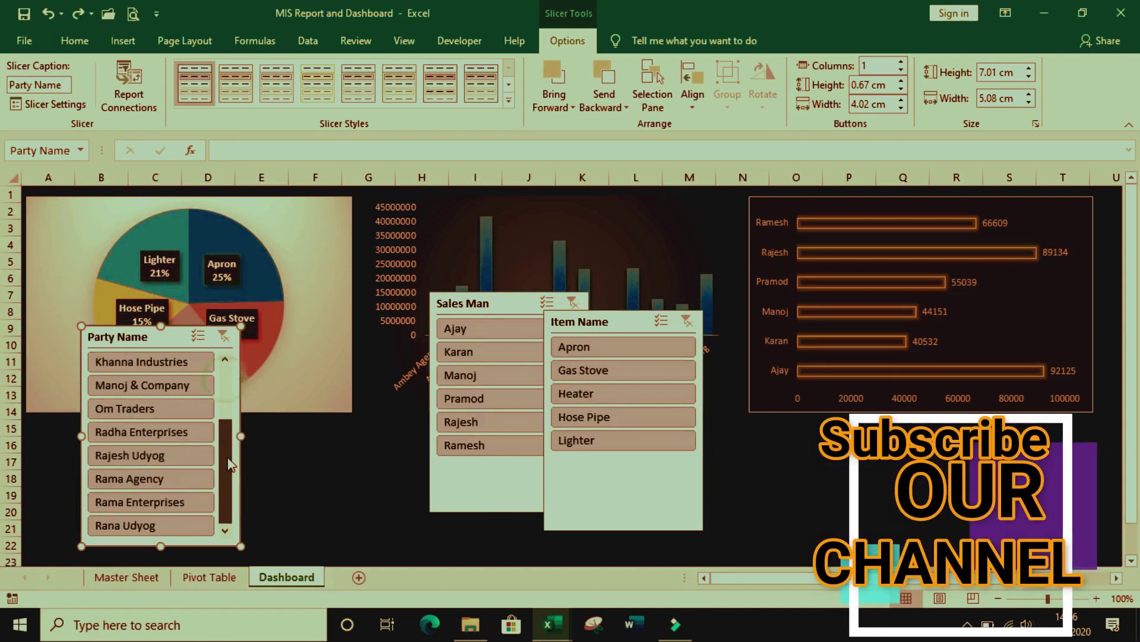
{"action": "scroll", "coordinate": [220, 392], "scroll_direction": "up", "scroll_amount": 2}
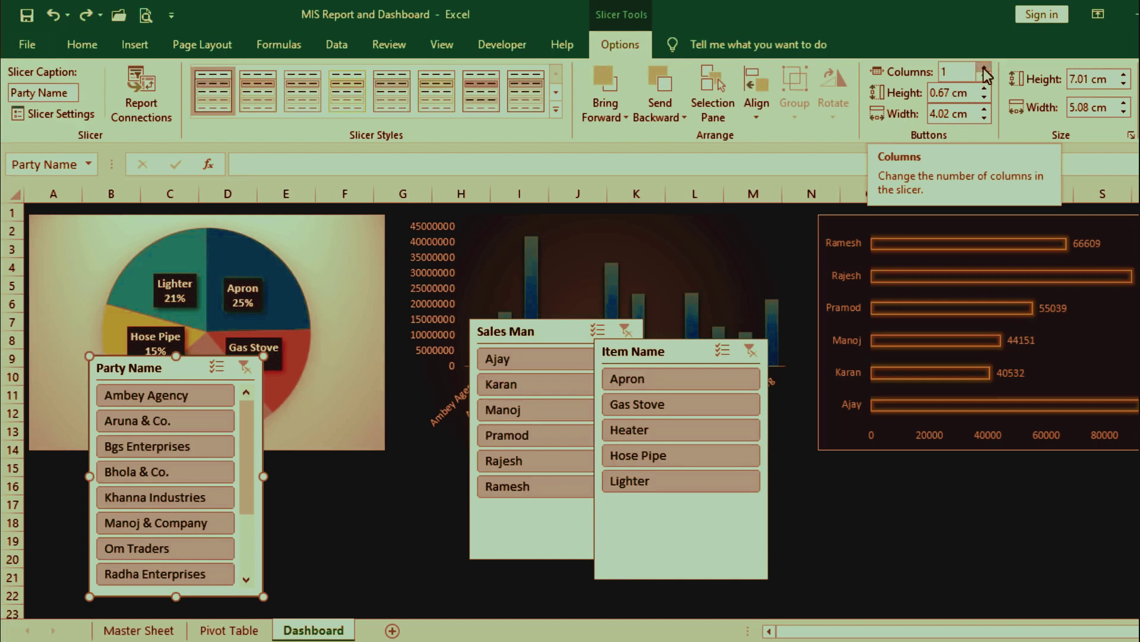
Step: Give Party Name three columns, widen it for full names, and move Item Name right of Sales Man
{"action": "left_click", "coordinate": [984, 68]}
{"action": "left_click", "coordinate": [985, 68]}
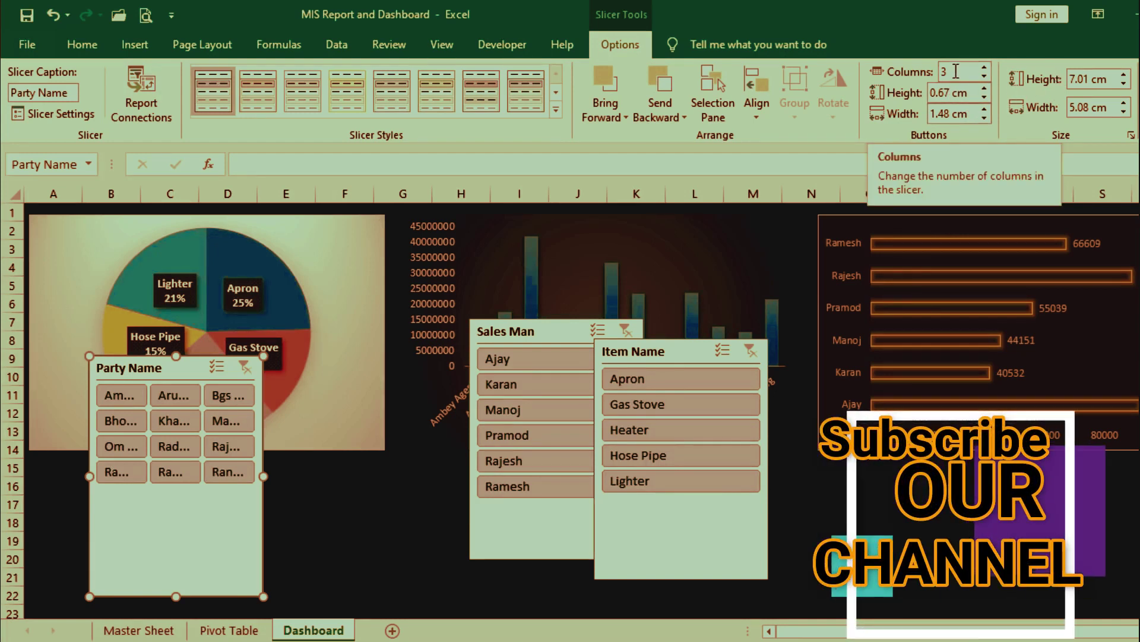
{"action": "left_click", "coordinate": [154, 370]}
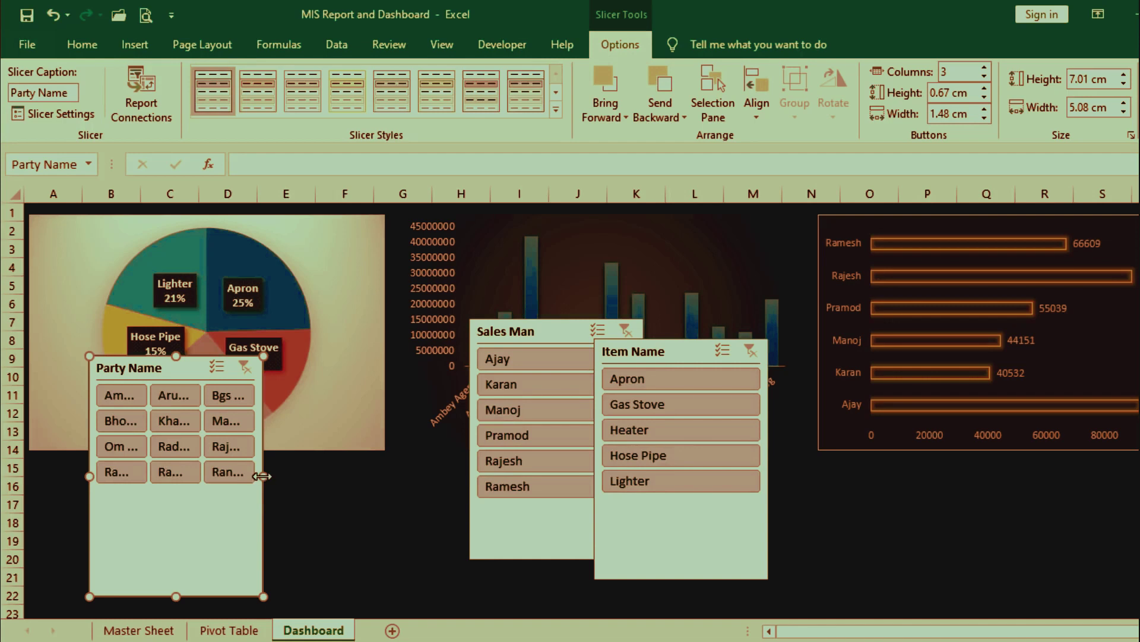
{"action": "left_click_drag", "start_coordinate": [262, 476], "coordinate": [422, 476]}
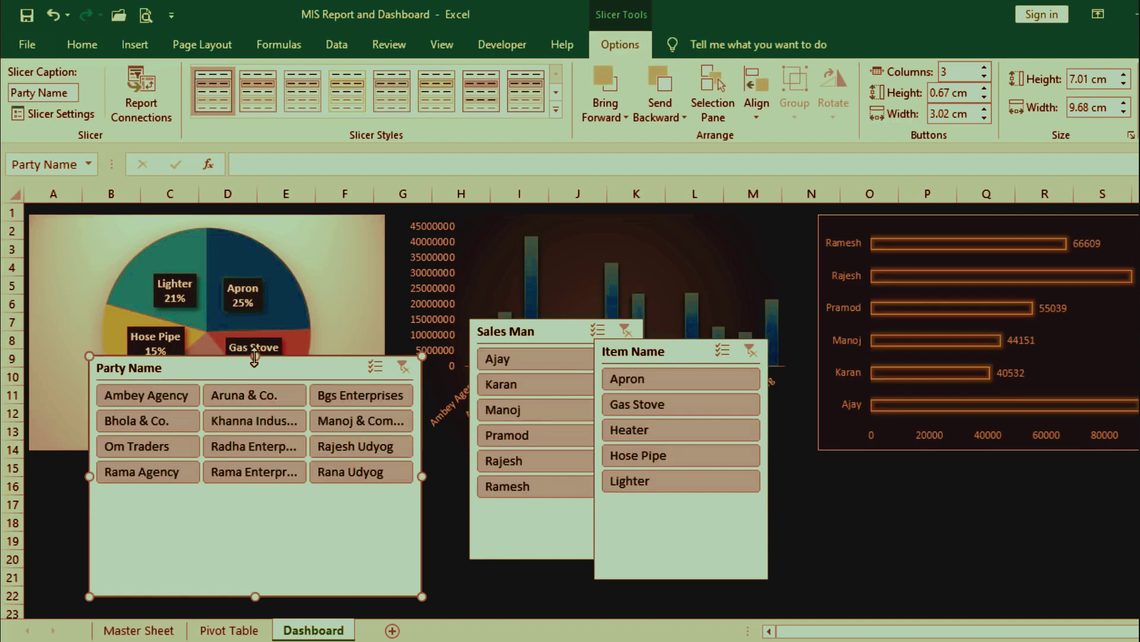
{"action": "mouse_move", "coordinate": [255, 356]}
{"action": "left_mouse_down"}
{"action": "mouse_move", "coordinate": [255, 467]}
{"action": "mouse_move", "coordinate": [202, 472]}
{"action": "left_mouse_up"}
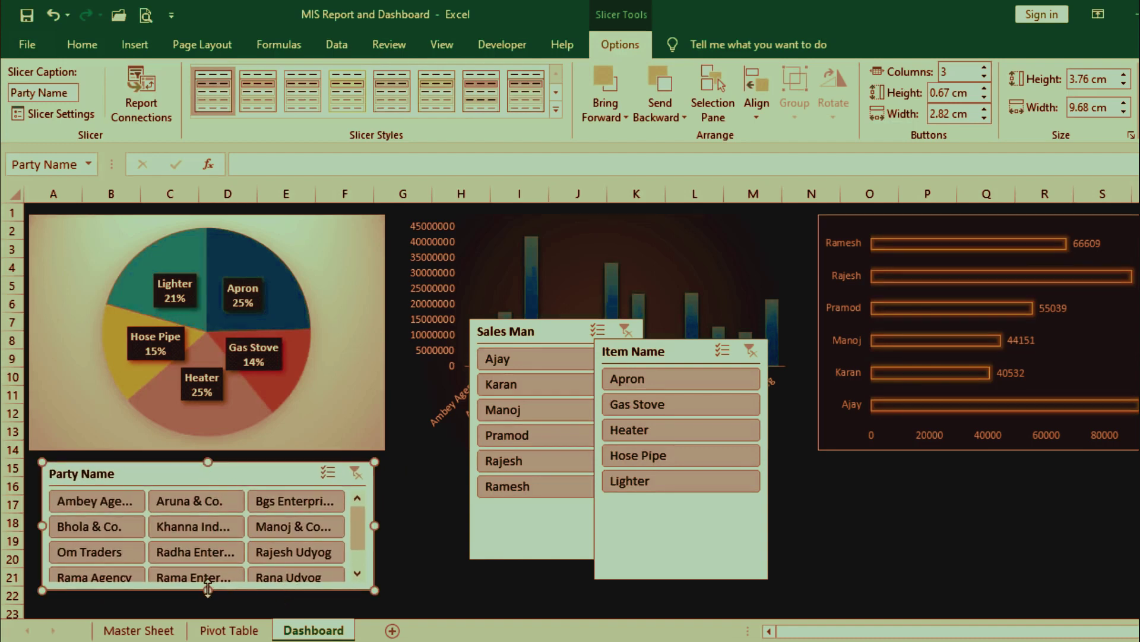
{"action": "left_click_drag", "start_coordinate": [207, 597], "coordinate": [208, 605]}
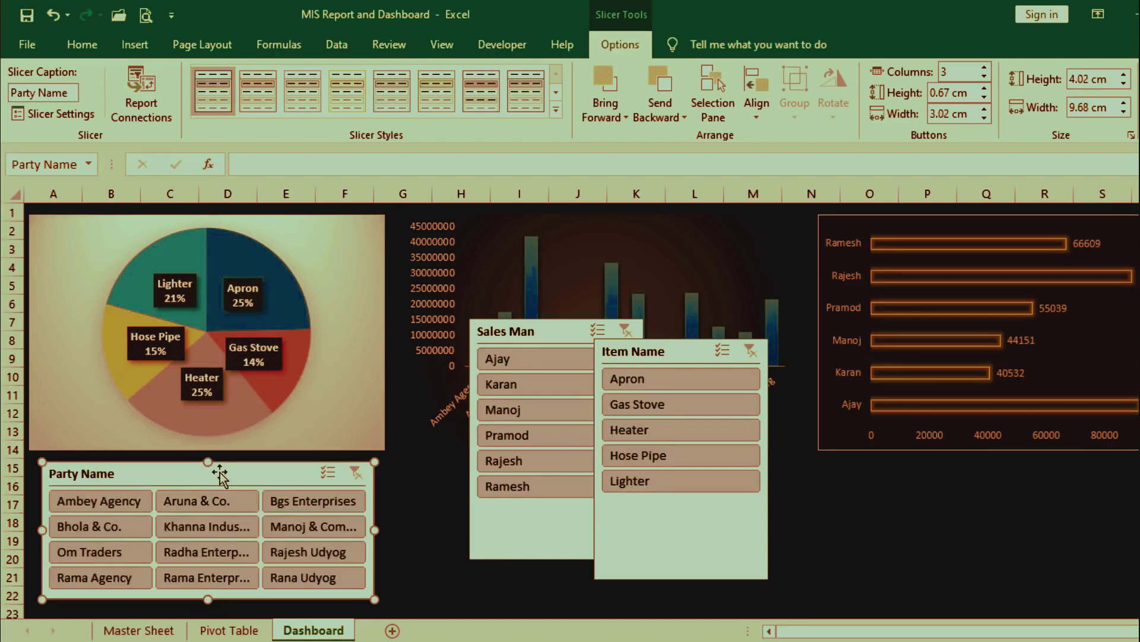
{"action": "left_click_drag", "start_coordinate": [219, 474], "coordinate": [209, 472]}
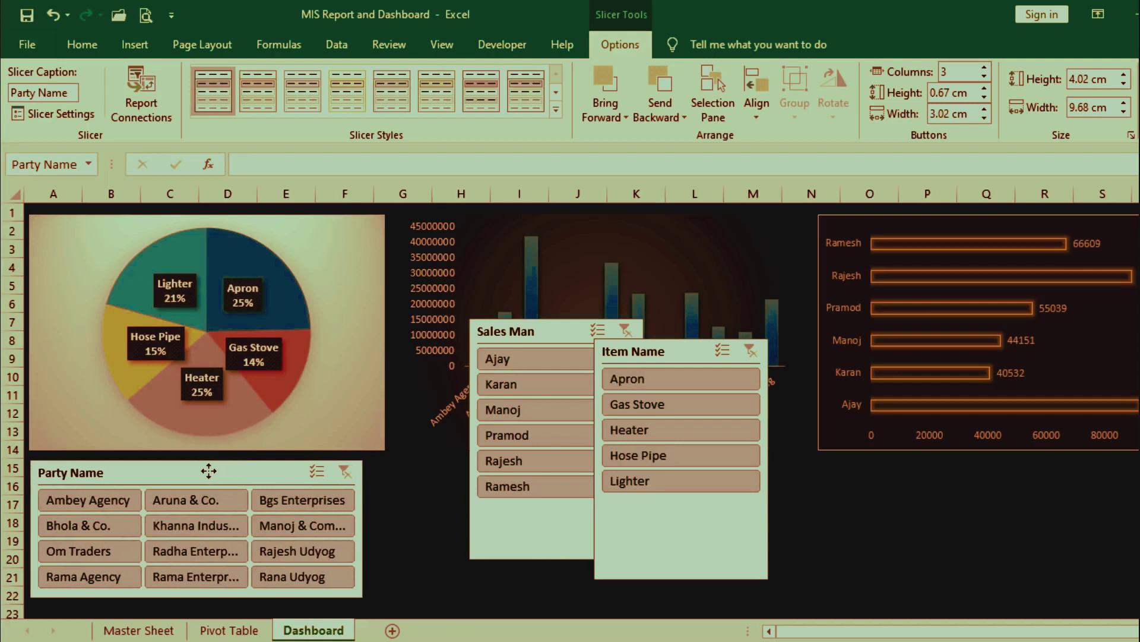
{"action": "left_click_drag", "start_coordinate": [365, 530], "coordinate": [381, 531]}
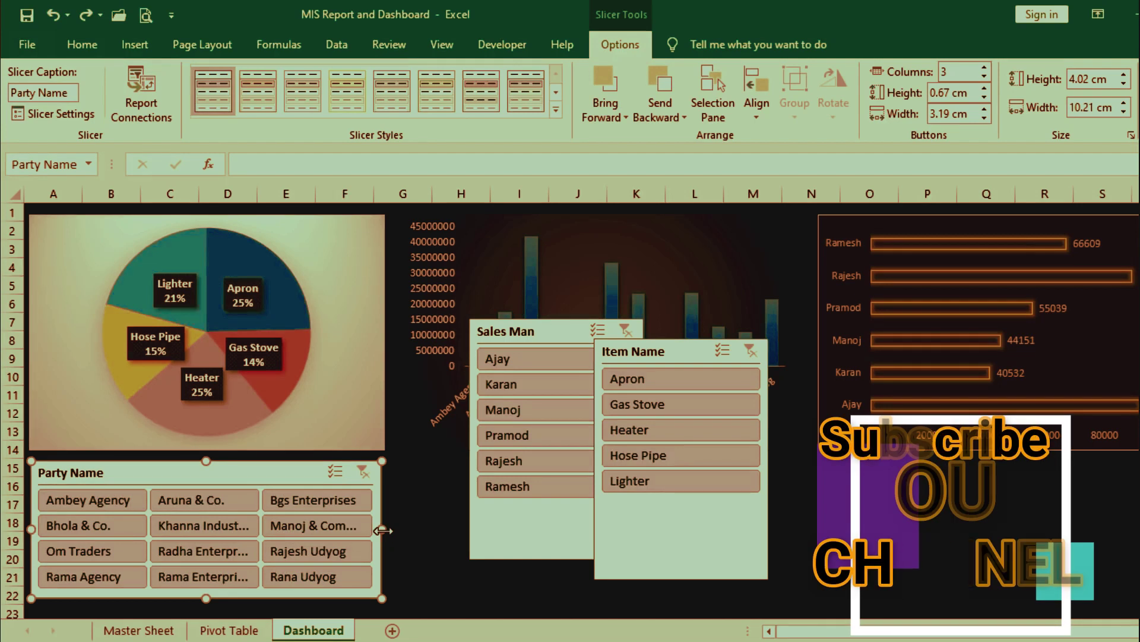
{"action": "left_click_drag", "start_coordinate": [381, 528], "coordinate": [447, 531]}
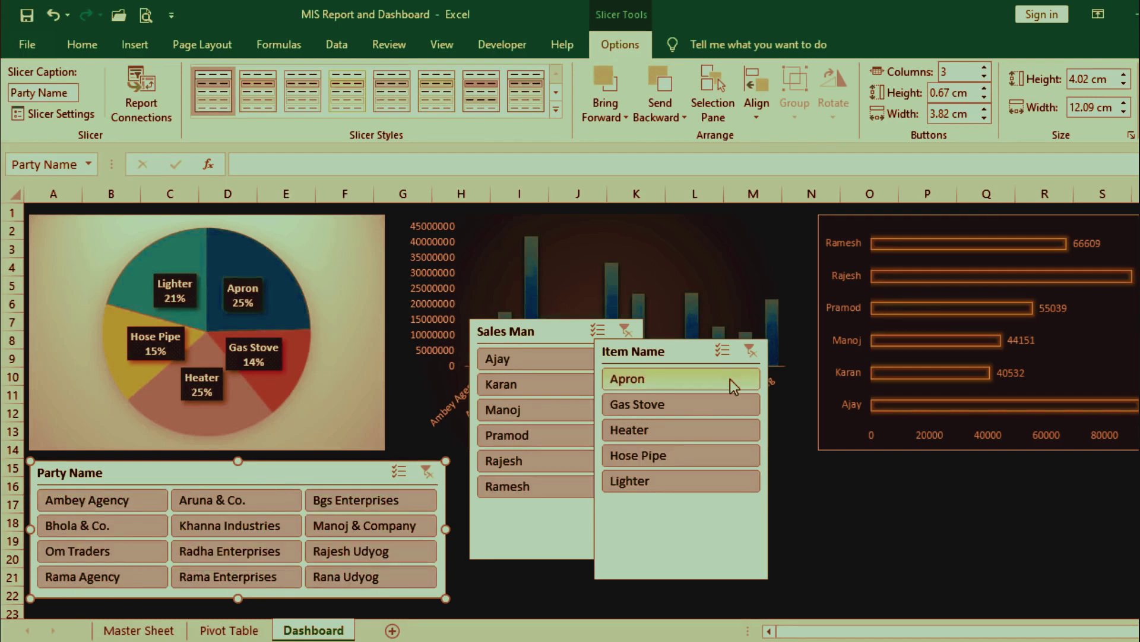
{"action": "left_click_drag", "start_coordinate": [715, 352], "coordinate": [827, 353]}
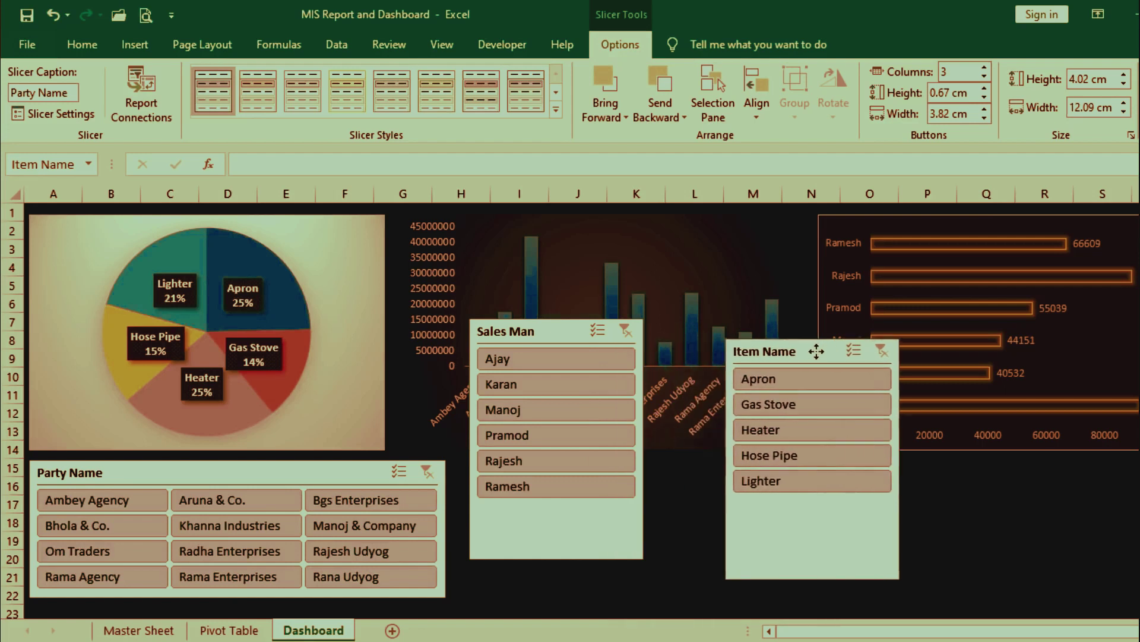
{"action": "mouse_move", "coordinate": [545, 332]}
{"action": "left_mouse_down"}
{"action": "mouse_move", "coordinate": [566, 335]}
{"action": "mouse_move", "coordinate": [551, 355]}
{"action": "left_mouse_up"}
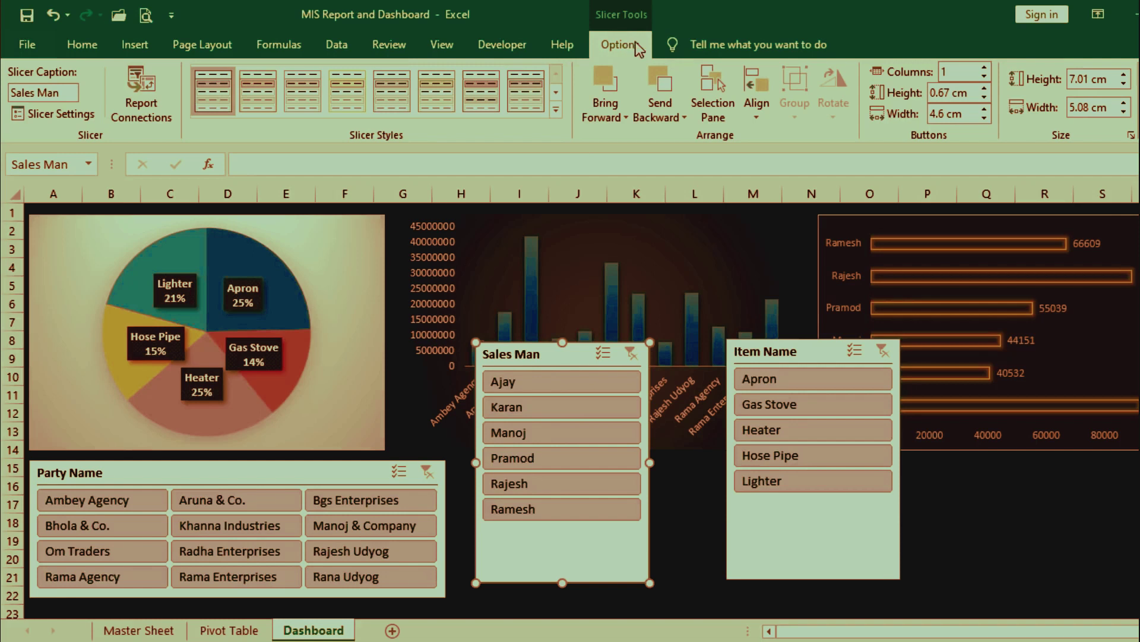
Step: Set the Sales Man slicer to two columns, shorten it, and place it below the column chart
{"action": "left_click", "coordinate": [921, 71]}
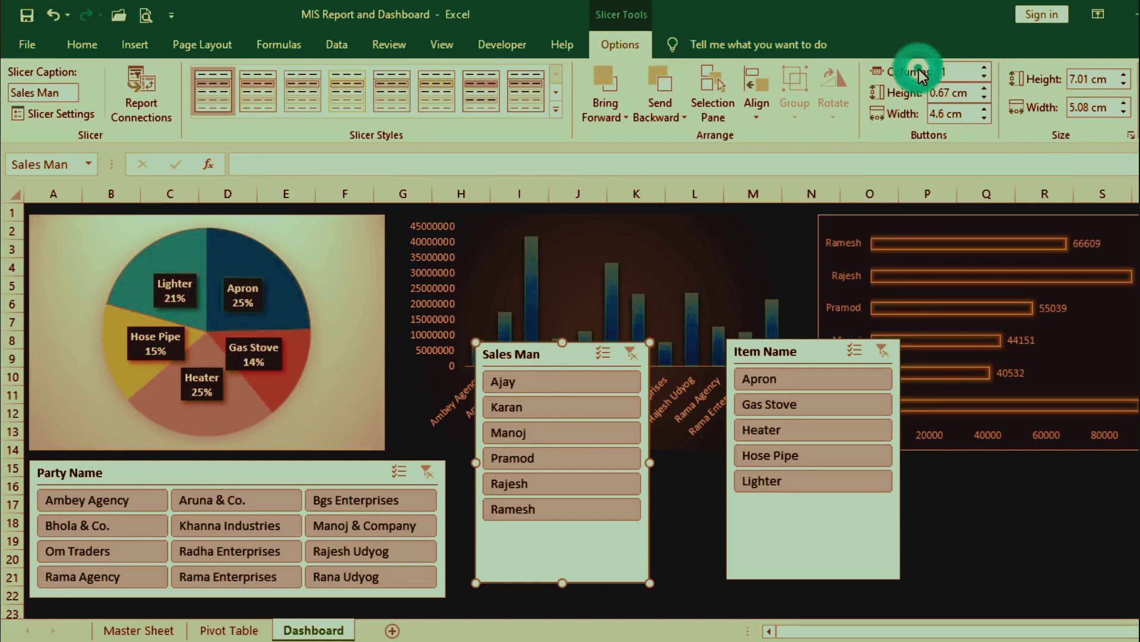
{"action": "left_click", "coordinate": [984, 68]}
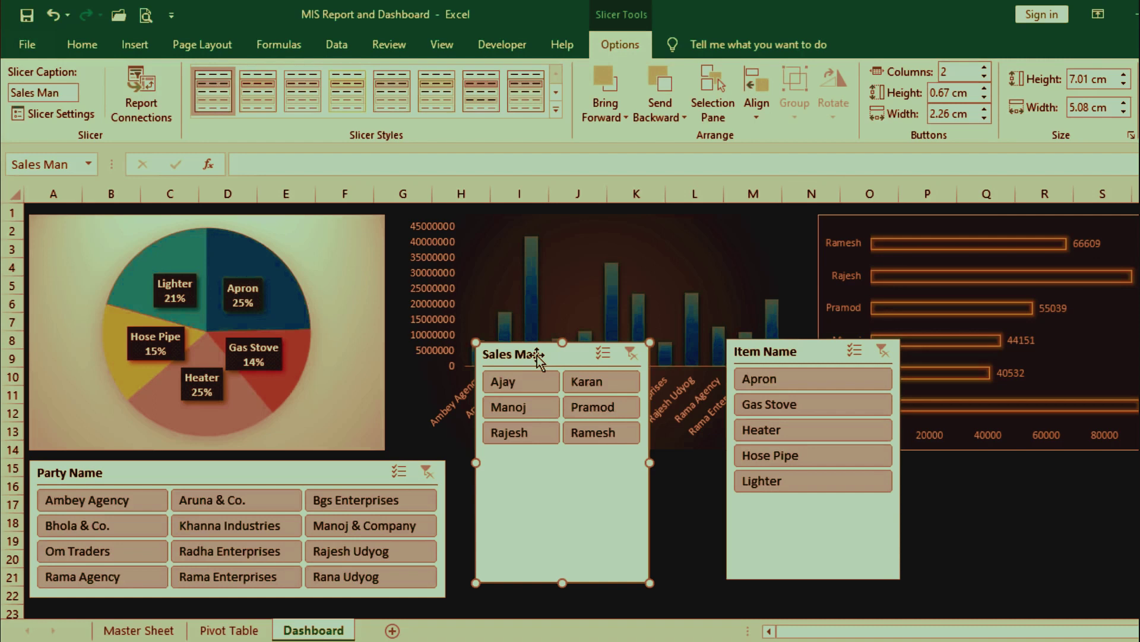
{"action": "left_click_drag", "start_coordinate": [562, 582], "coordinate": [564, 477]}
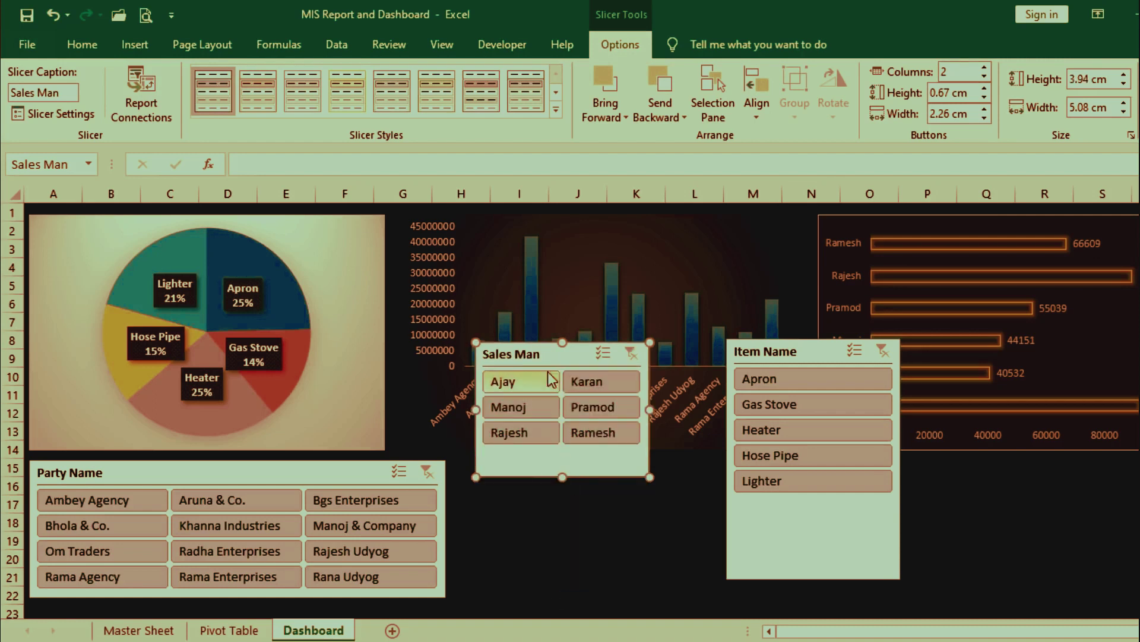
{"action": "left_click_drag", "start_coordinate": [551, 352], "coordinate": [537, 468]}
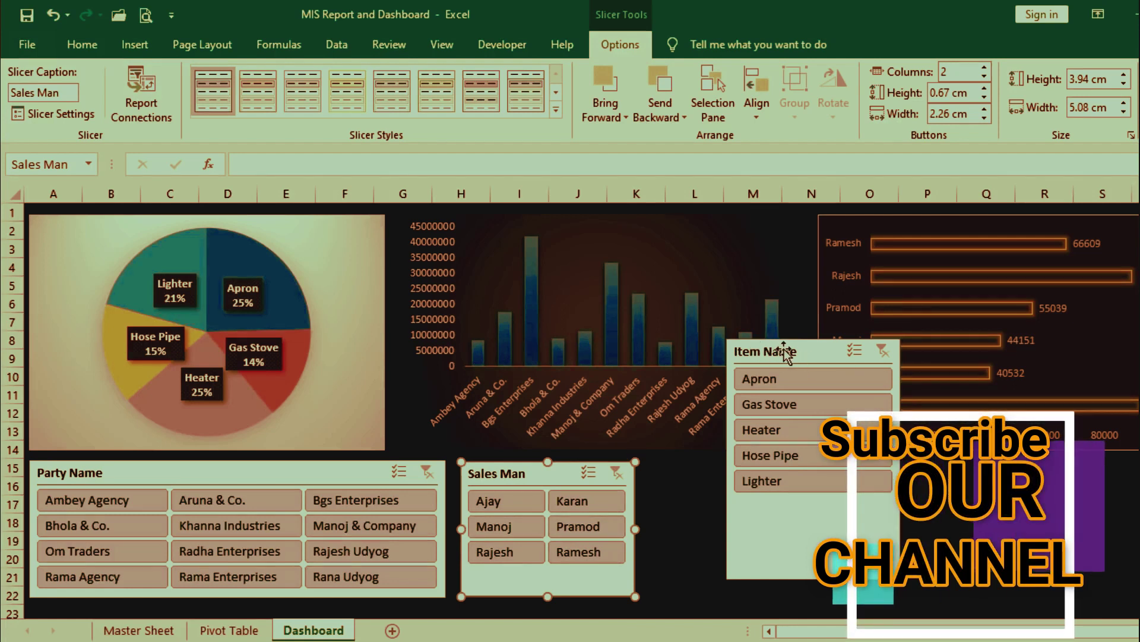
{"action": "left_click", "coordinate": [808, 347]}
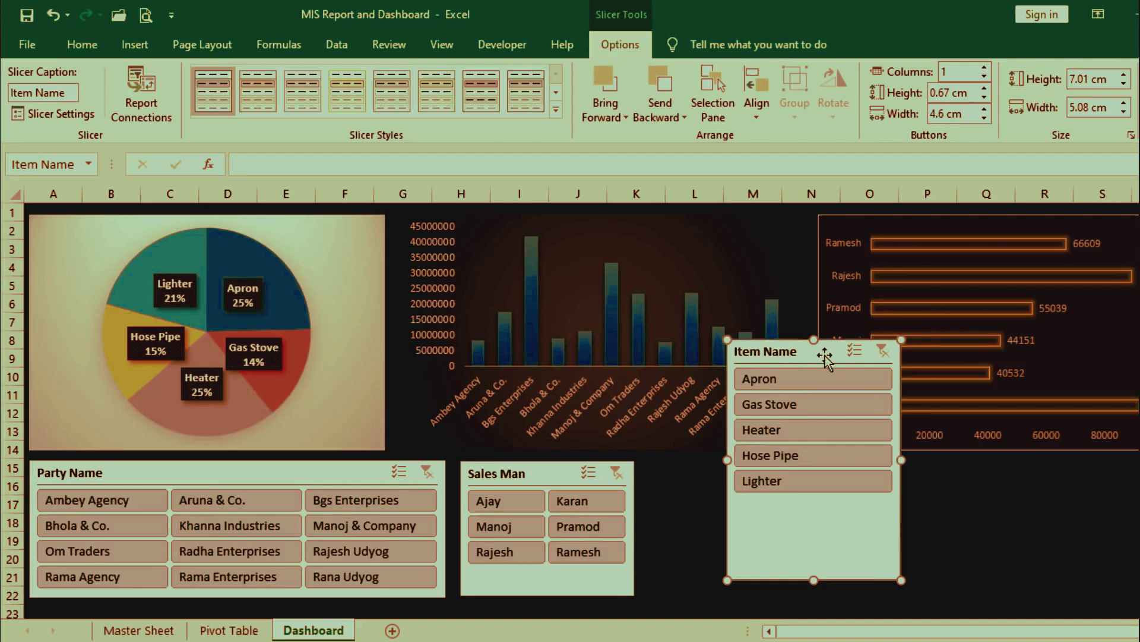
Step: Give the Item Name slicer two columns, shorten it, and place it beside Sales Man
{"action": "left_click", "coordinate": [620, 46]}
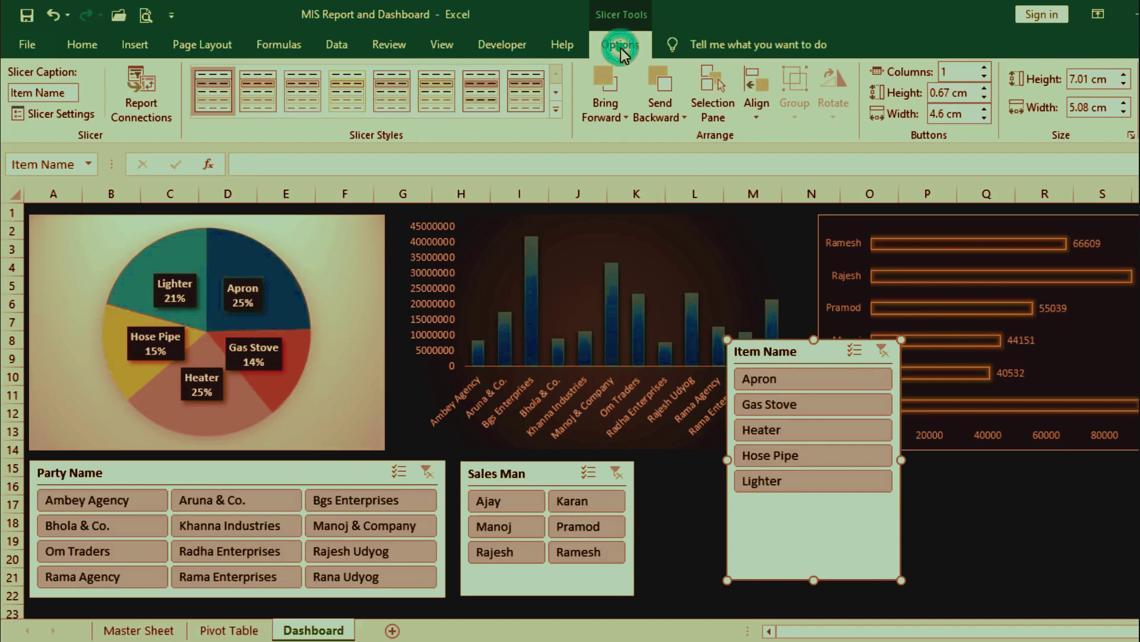
{"action": "left_click", "coordinate": [984, 68]}
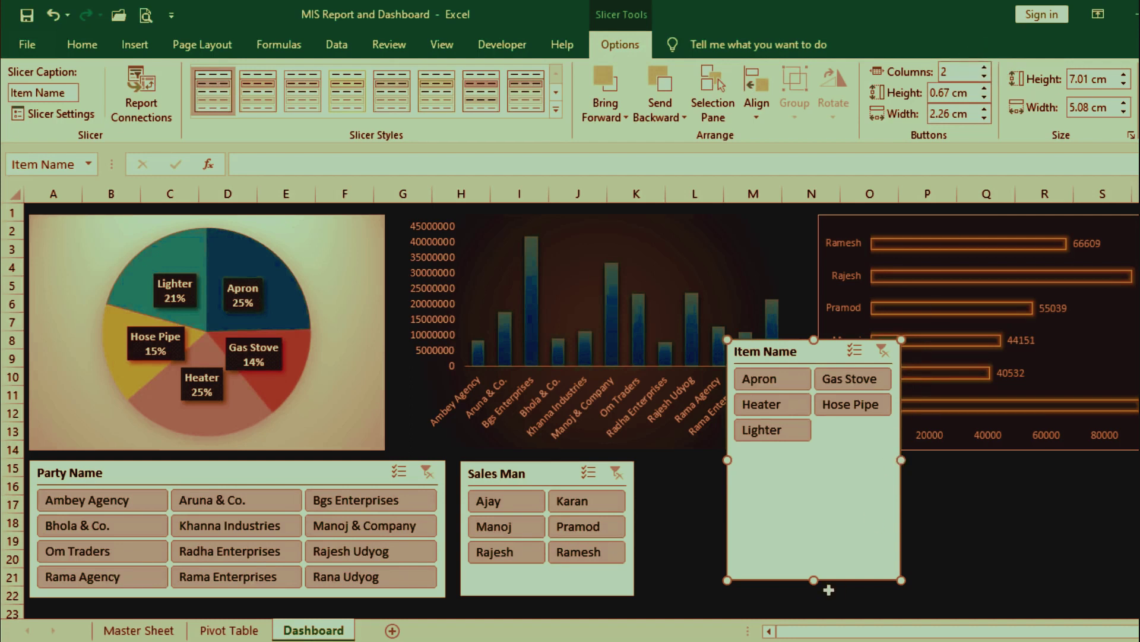
{"action": "left_click_drag", "start_coordinate": [815, 579], "coordinate": [820, 517]}
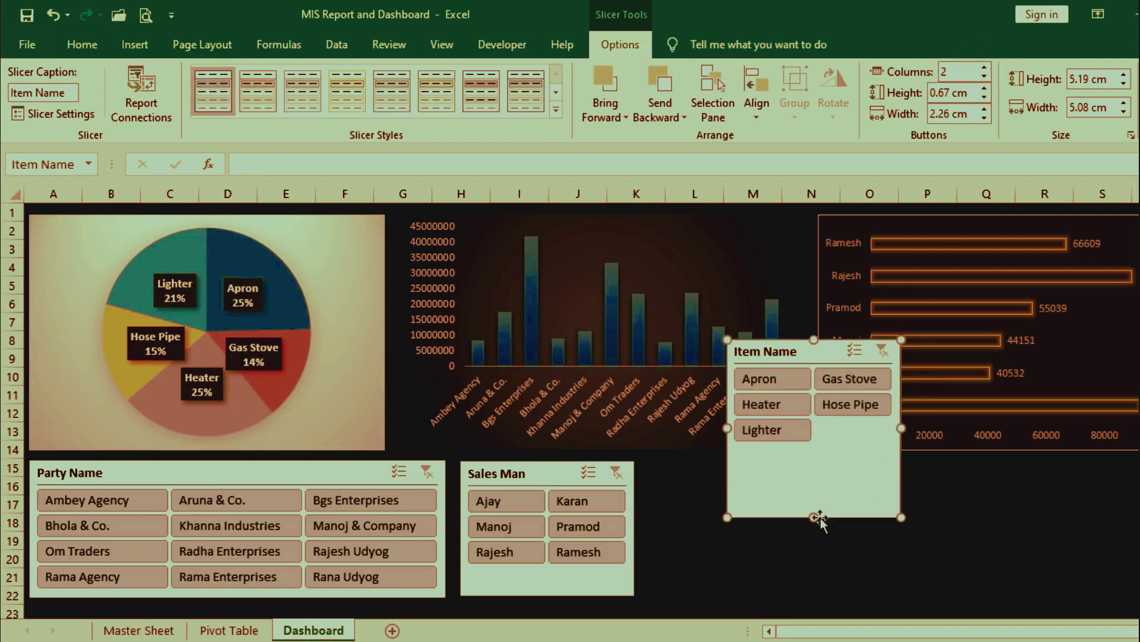
{"action": "left_click_drag", "start_coordinate": [815, 347], "coordinate": [736, 462]}
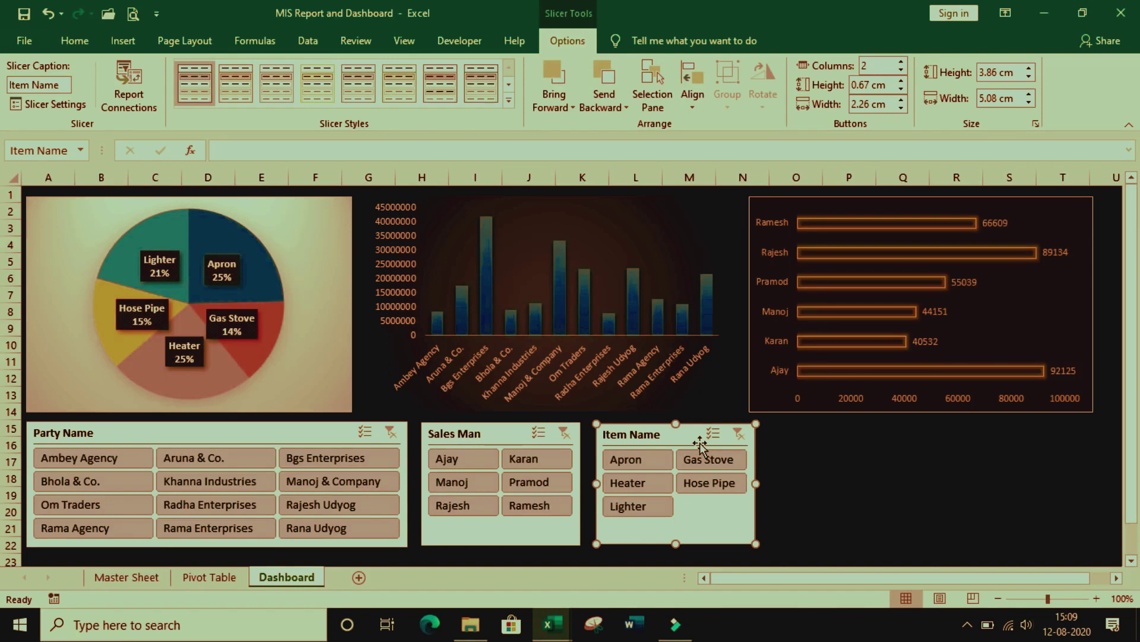
{"action": "left_click", "coordinate": [723, 203]}
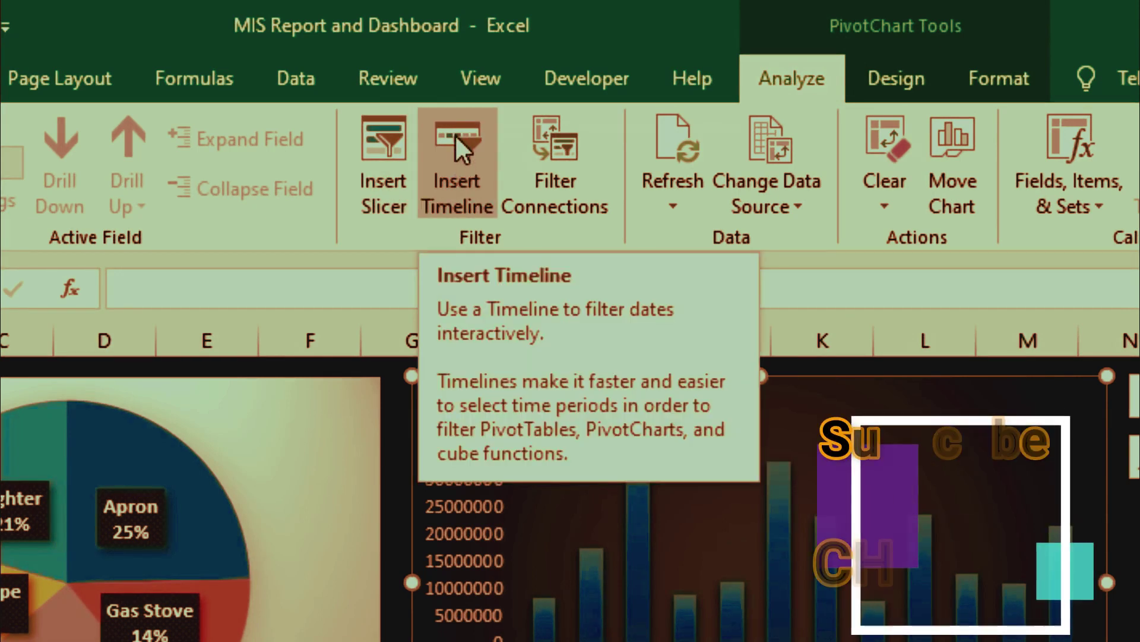
Step: Insert a Date timeline and drag it to the lower right beside the Item Name slicer
{"action": "left_click", "coordinate": [455, 142]}
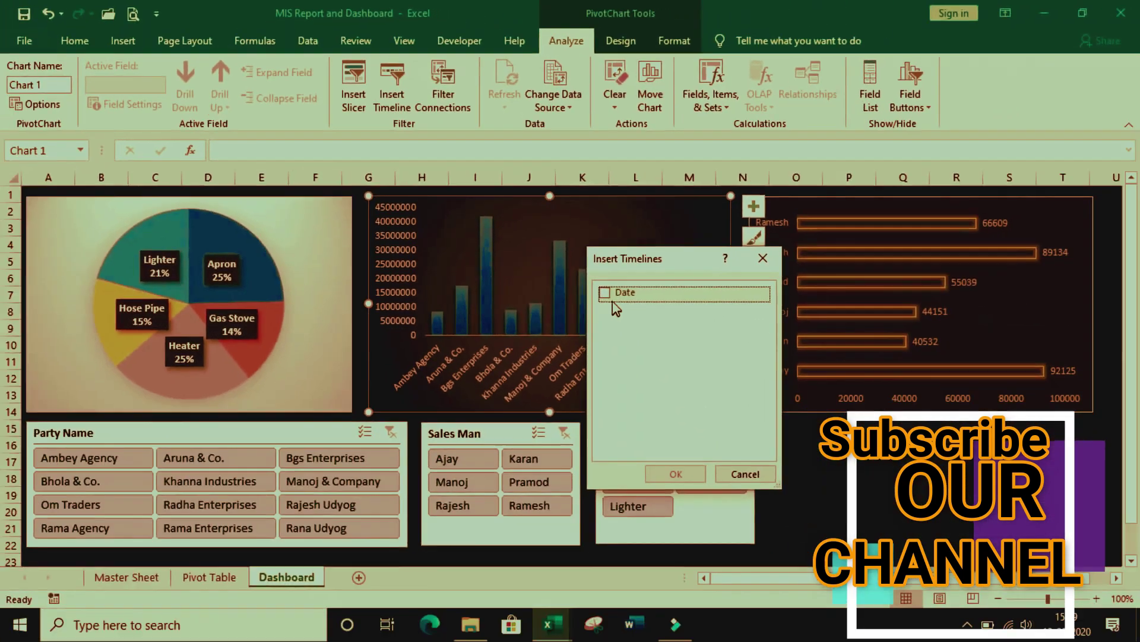
{"action": "left_click", "coordinate": [606, 300]}
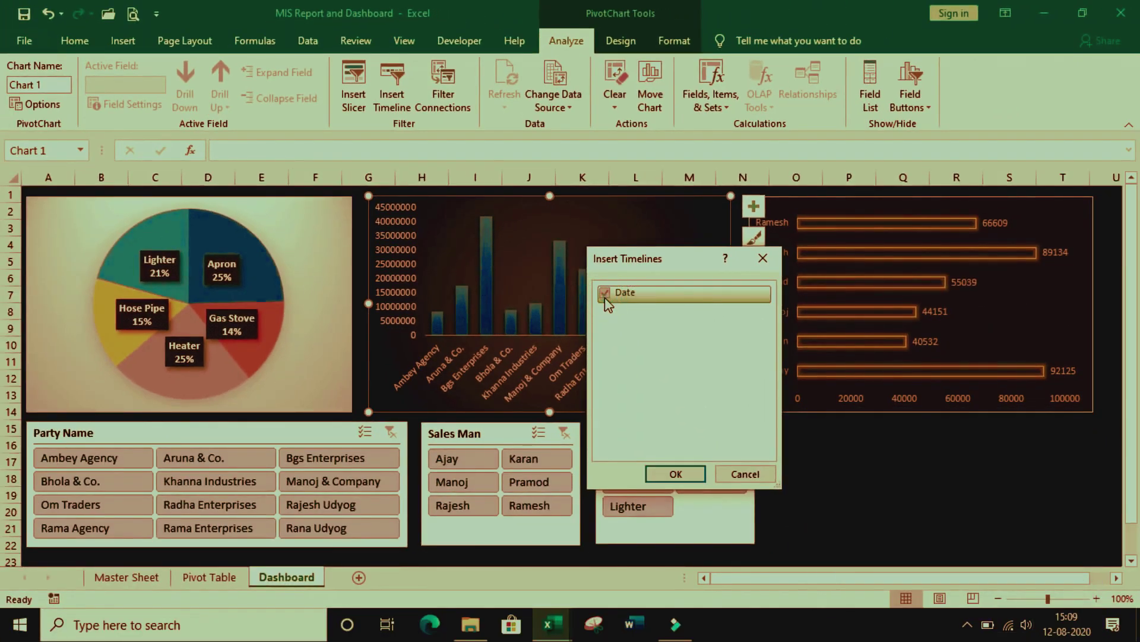
{"action": "left_click", "coordinate": [680, 475]}
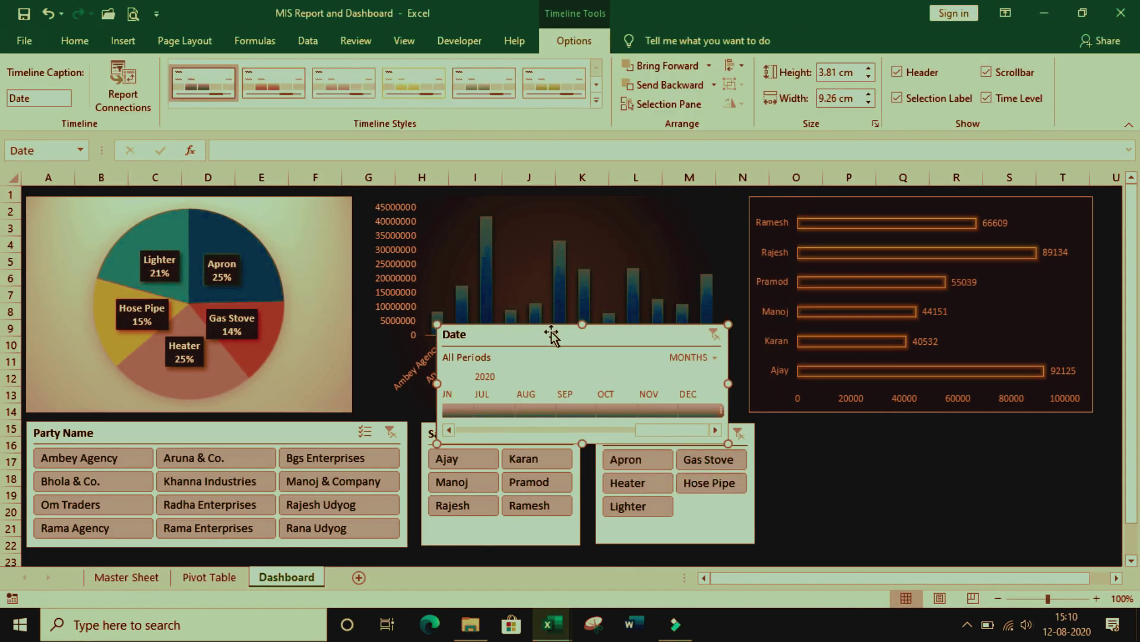
{"action": "left_click_drag", "start_coordinate": [550, 335], "coordinate": [887, 433]}
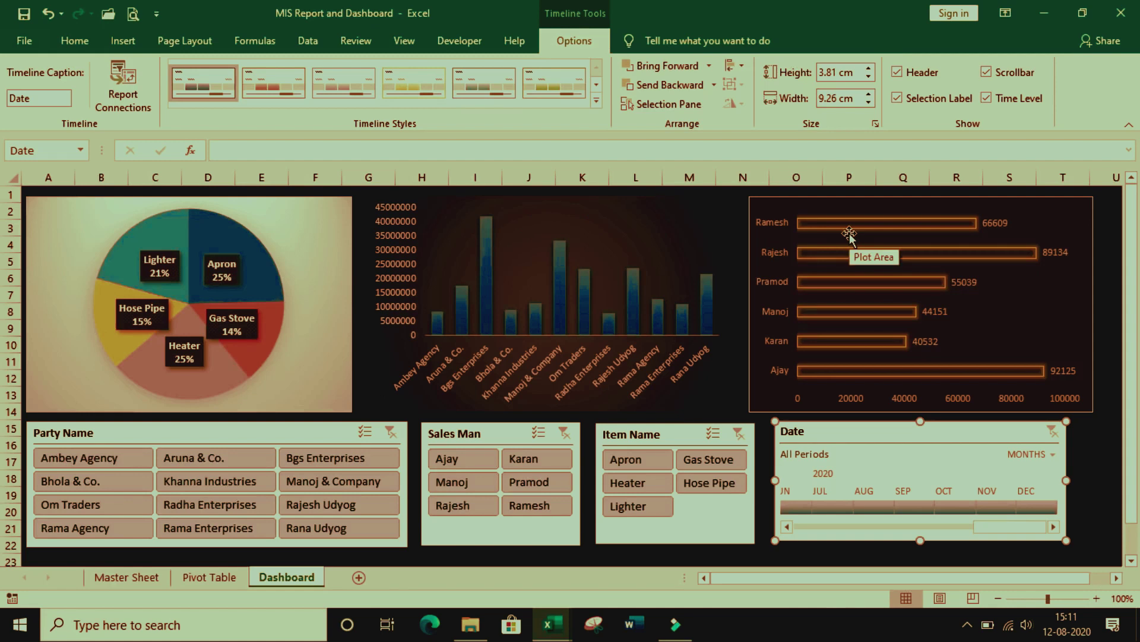
{"action": "left_click", "coordinate": [132, 469]}
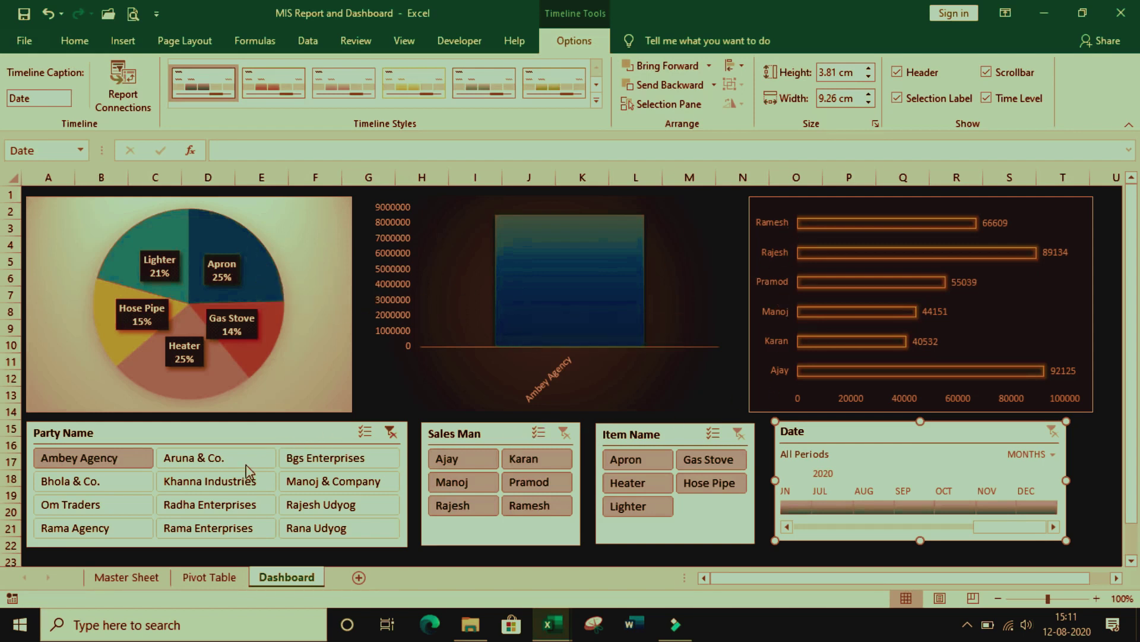
{"action": "left_click", "coordinate": [214, 469]}
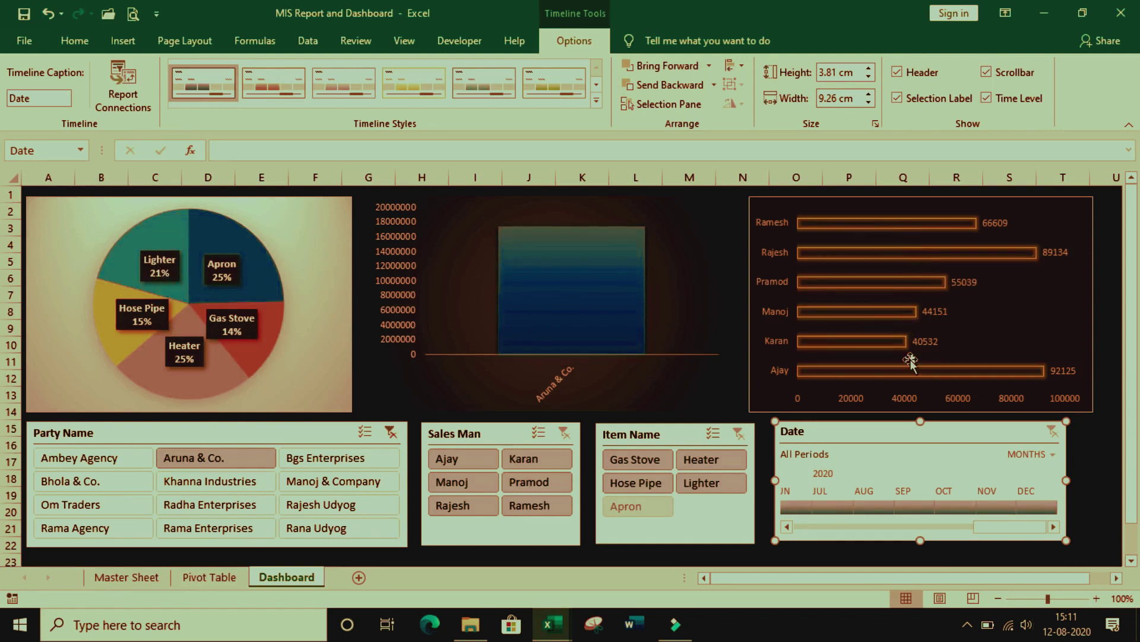
{"action": "left_click", "coordinate": [132, 462], "text": "ctrl"}
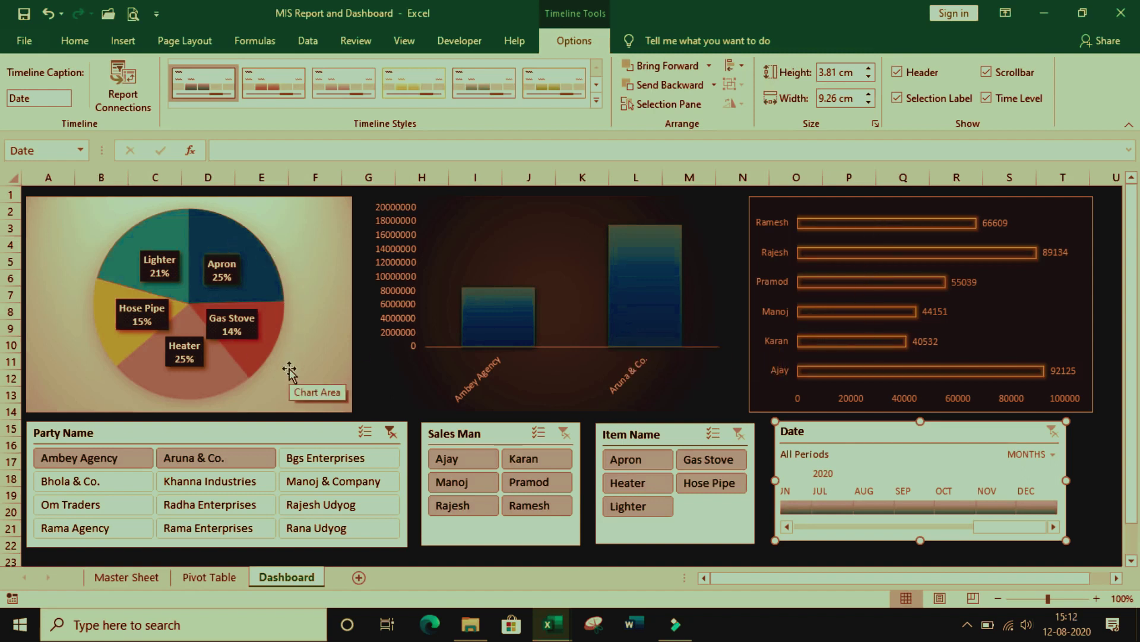
{"action": "left_click", "coordinate": [389, 432]}
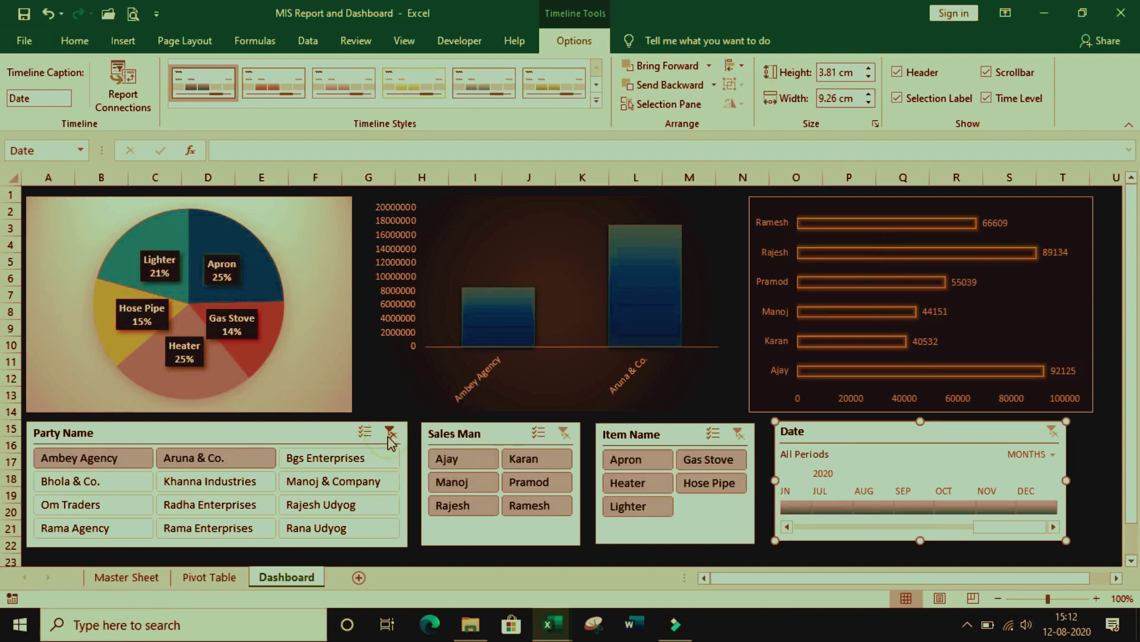
{"action": "left_click", "coordinate": [301, 433]}
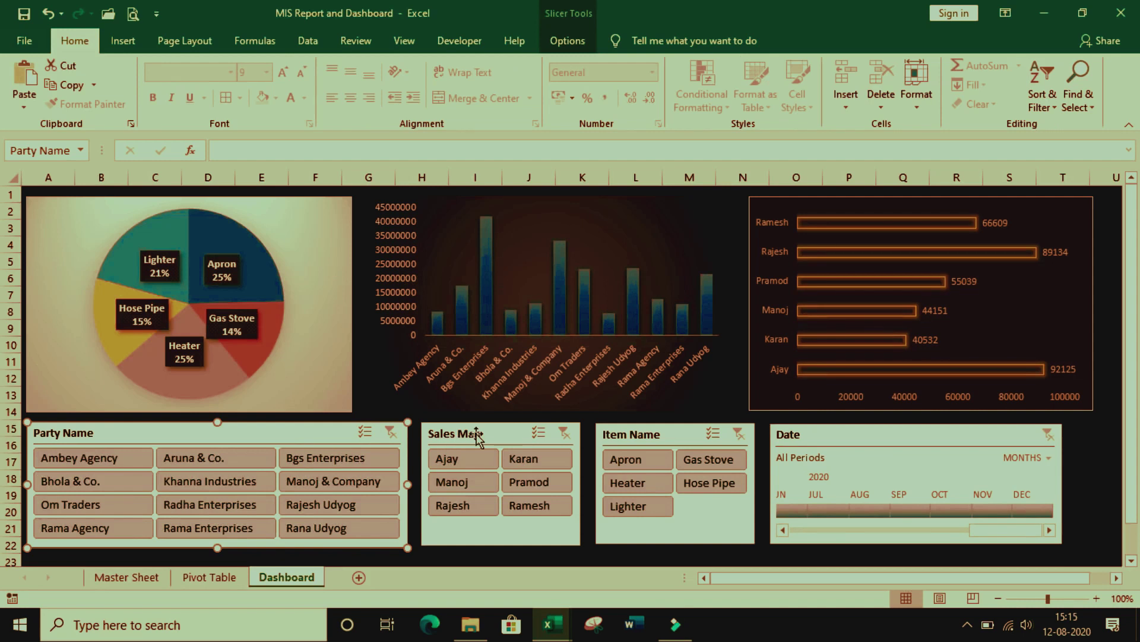
{"action": "left_click", "coordinate": [499, 435]}
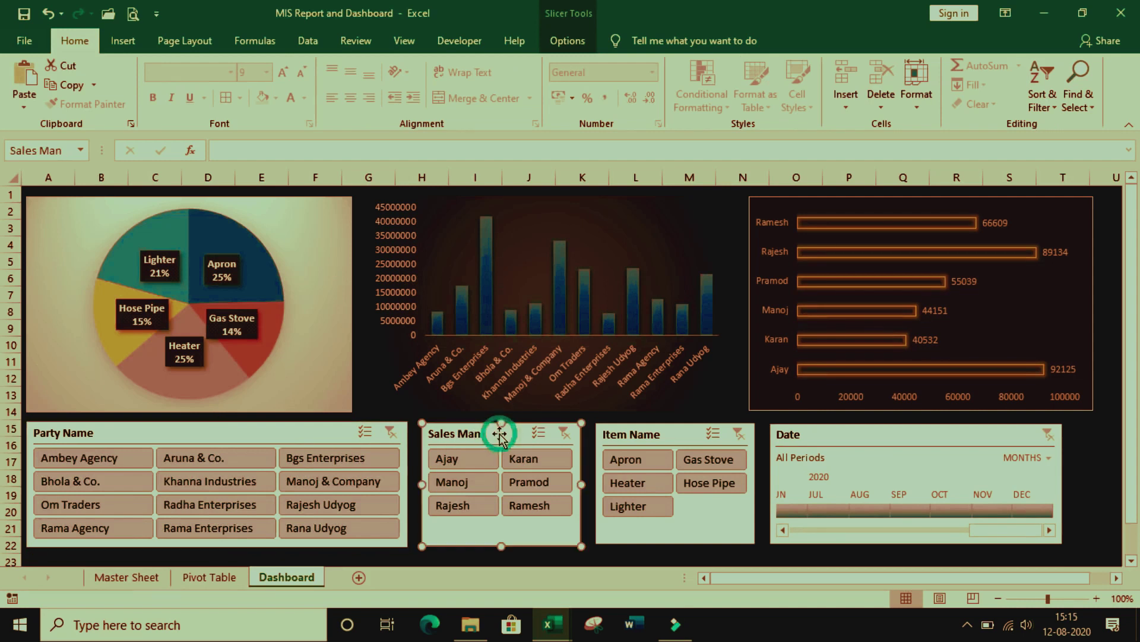
{"action": "left_click", "coordinate": [489, 461]}
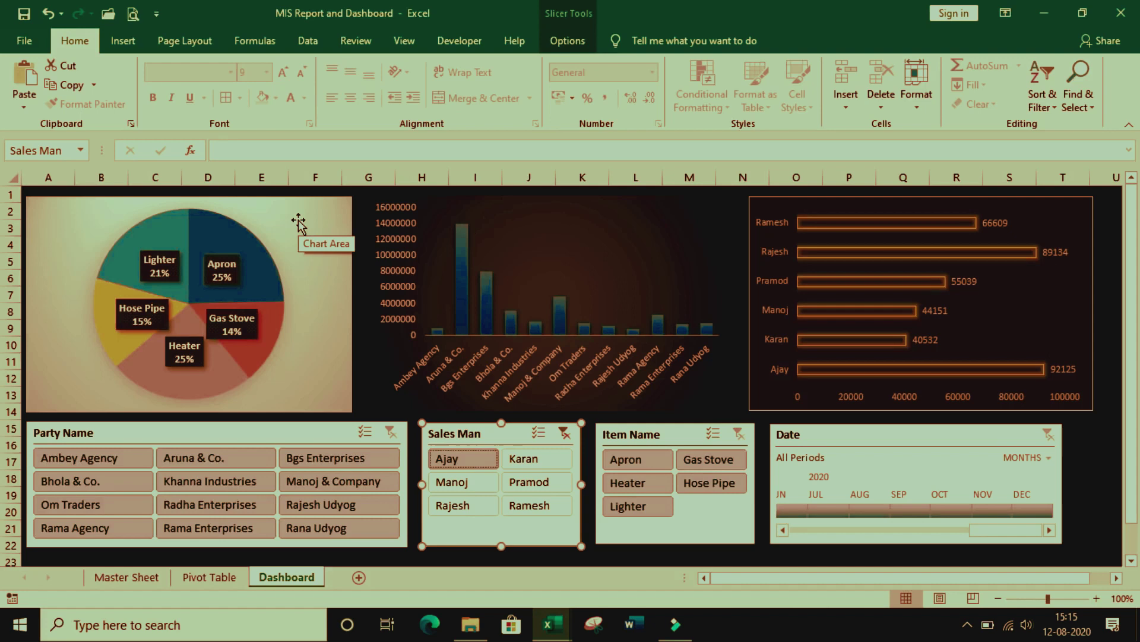
{"action": "left_click", "coordinate": [465, 482]}
{"action": "left_click", "coordinate": [528, 486]}
{"action": "left_click", "coordinate": [525, 506]}
{"action": "left_click", "coordinate": [469, 510]}
{"action": "left_click", "coordinate": [525, 461]}
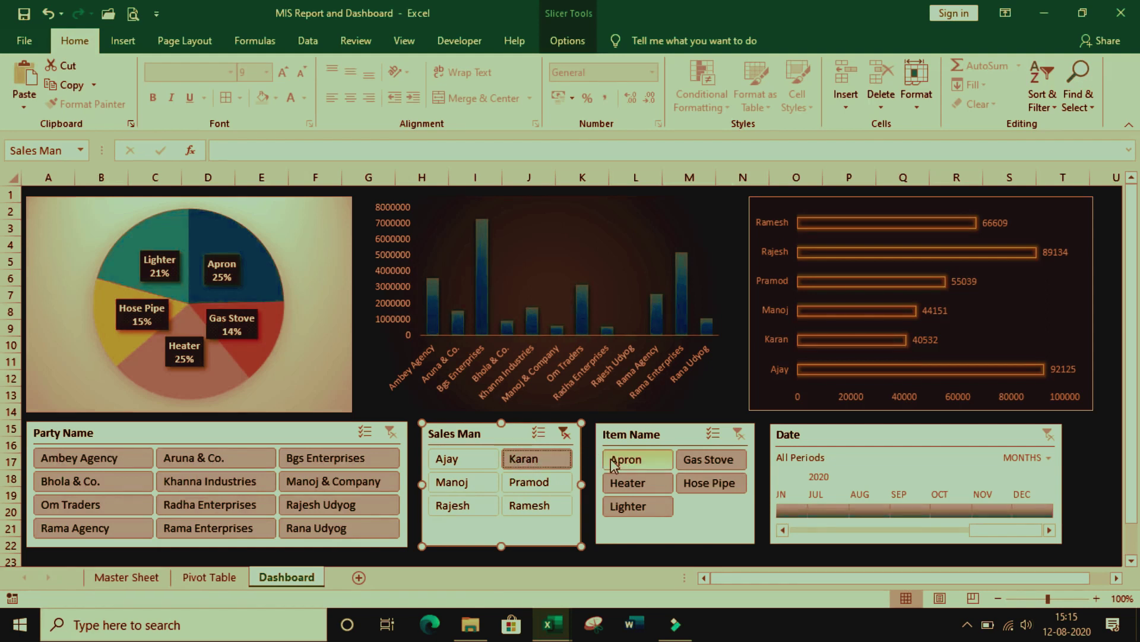
{"action": "left_click", "coordinate": [572, 208]}
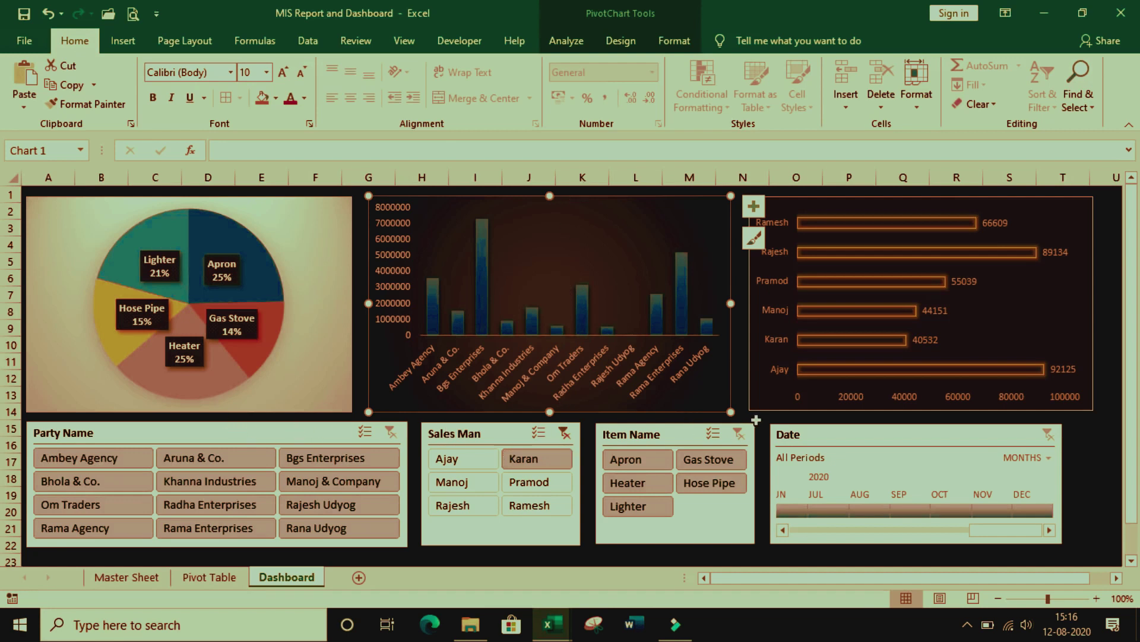
{"action": "left_click", "coordinate": [564, 436]}
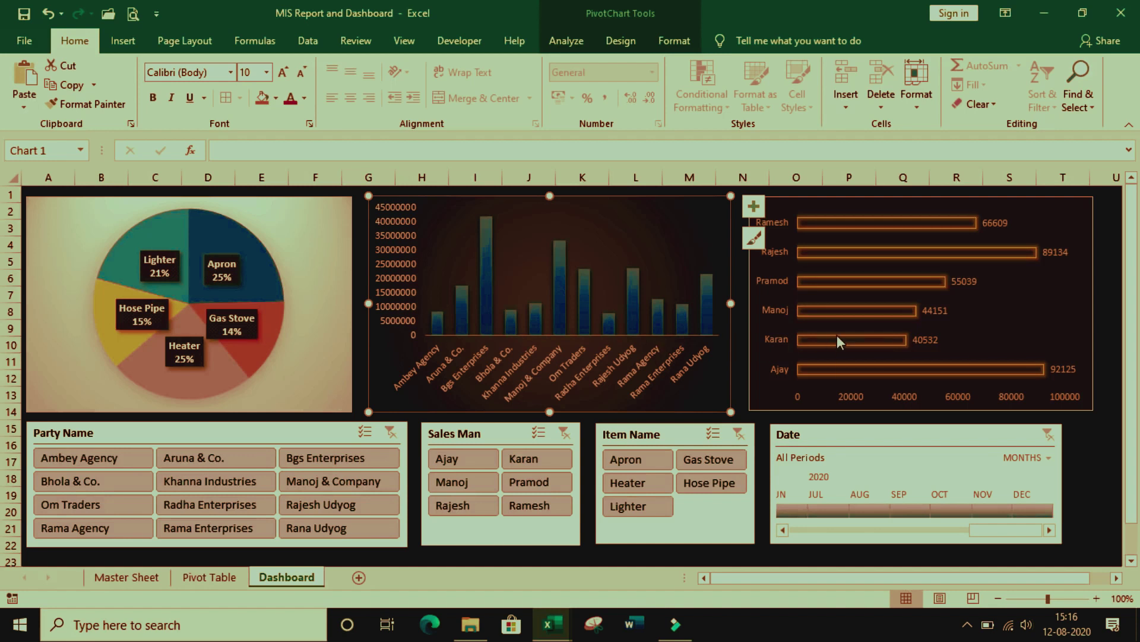
{"action": "left_click", "coordinate": [252, 438]}
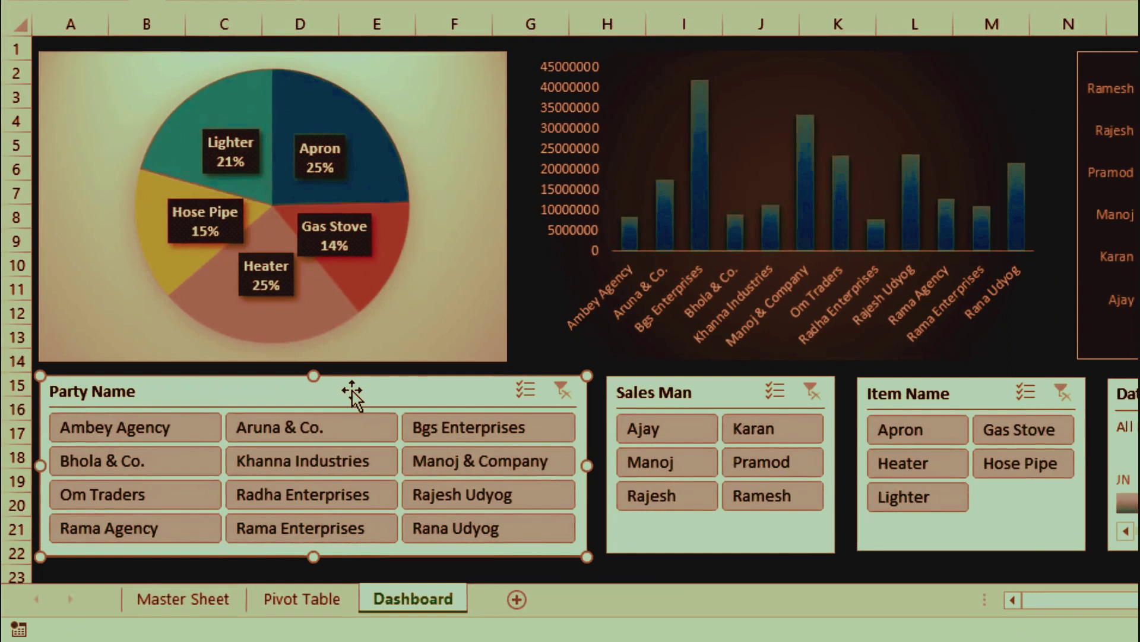
Step: Connect the Party Name slicer to PivotTable2 and PivotTable3 through Report Connections
{"action": "right_click", "coordinate": [352, 392]}
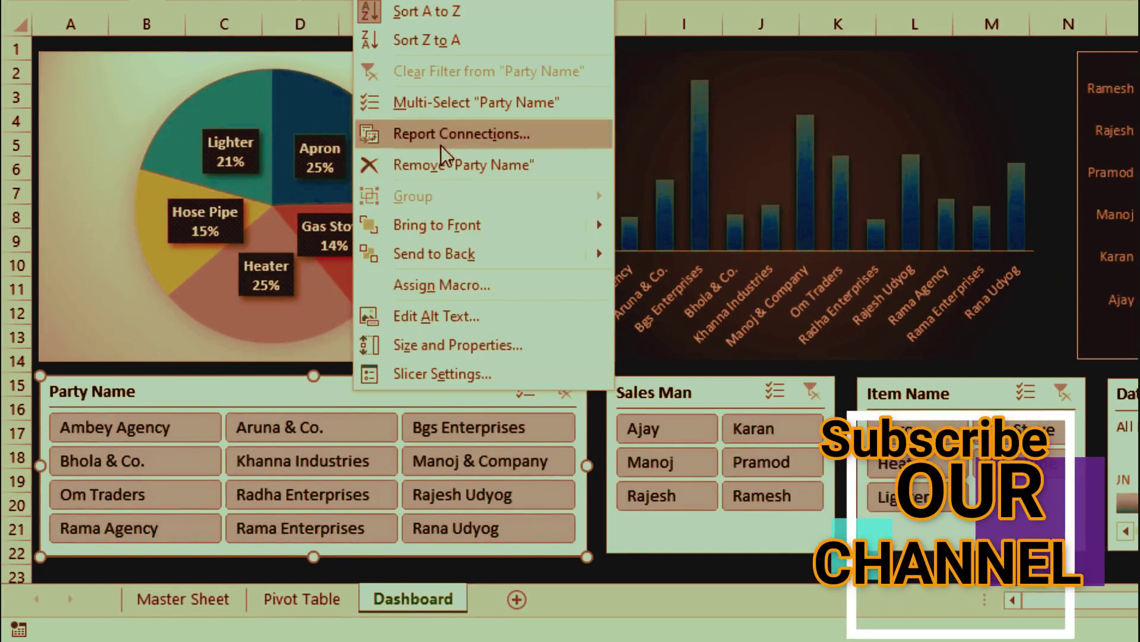
{"action": "left_click", "coordinate": [556, 134]}
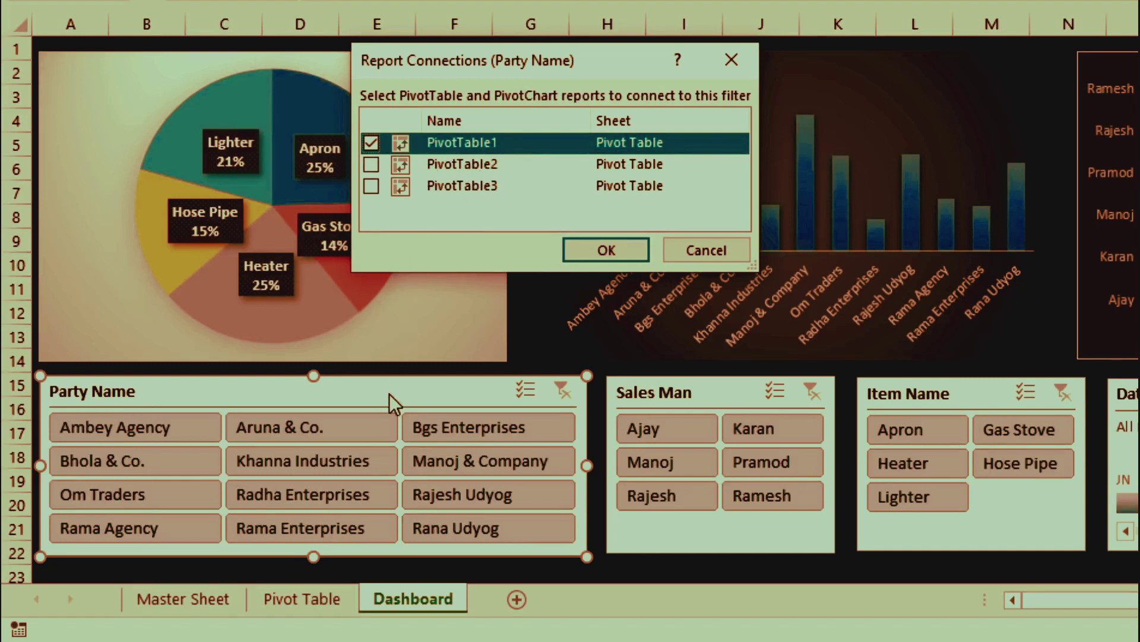
{"action": "left_click", "coordinate": [370, 165]}
{"action": "left_click", "coordinate": [372, 186]}
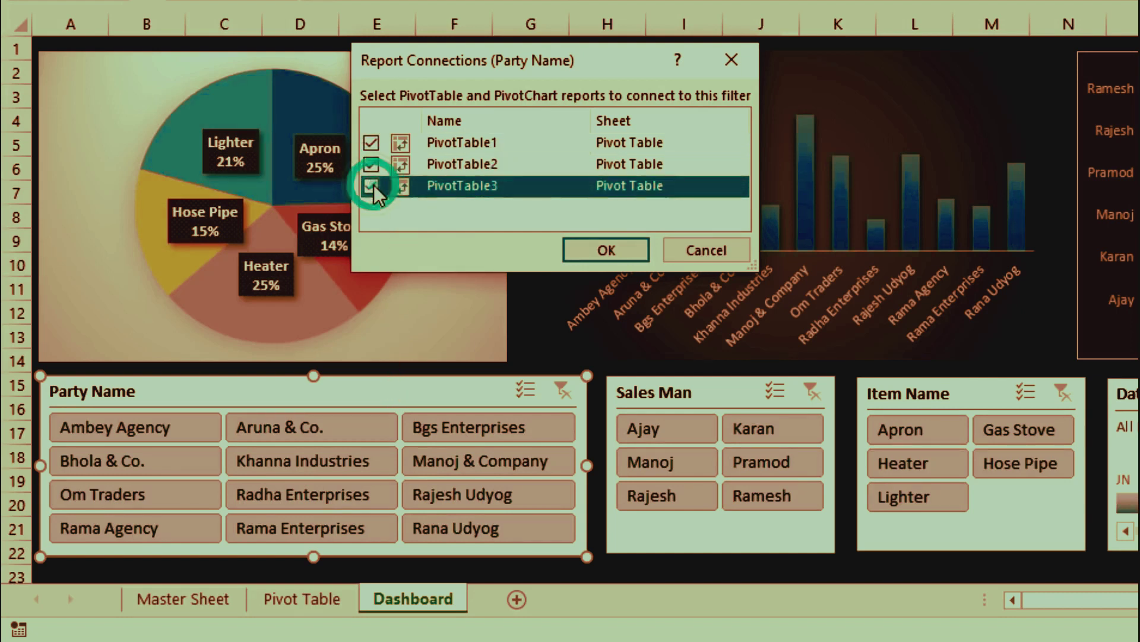
{"action": "left_click", "coordinate": [626, 250]}
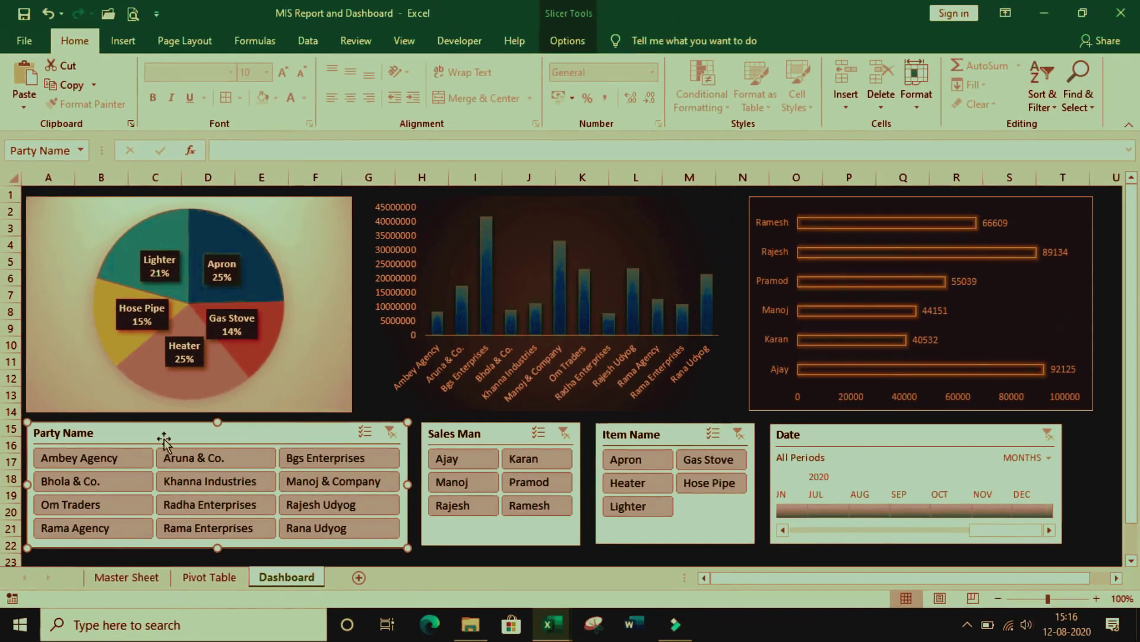
Step: Test the party filter with Ambey Agency, Aruna & Co. and Bgs Enterprises, then clear it
{"action": "left_click", "coordinate": [102, 462]}
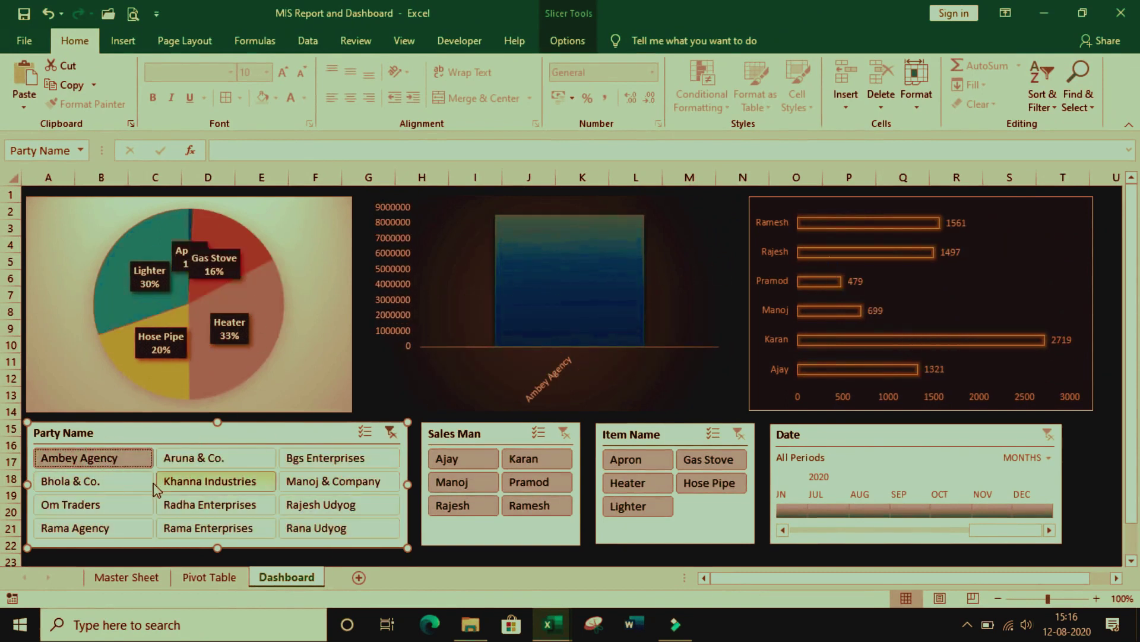
{"action": "left_click", "coordinate": [261, 462]}
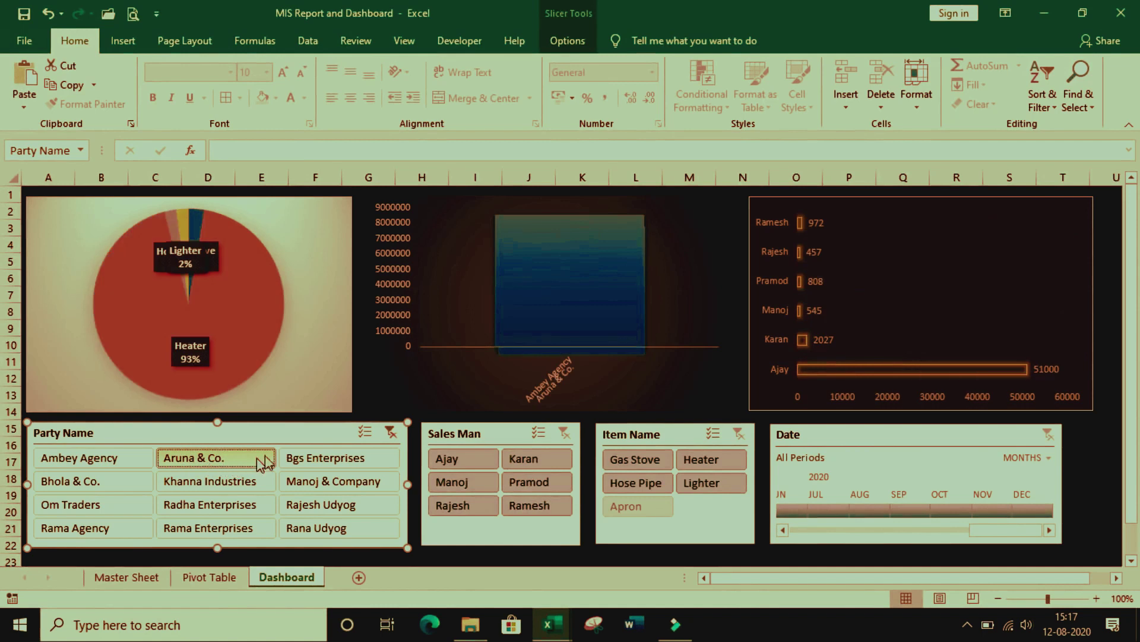
{"action": "left_click", "coordinate": [366, 466], "text": "ctrl"}
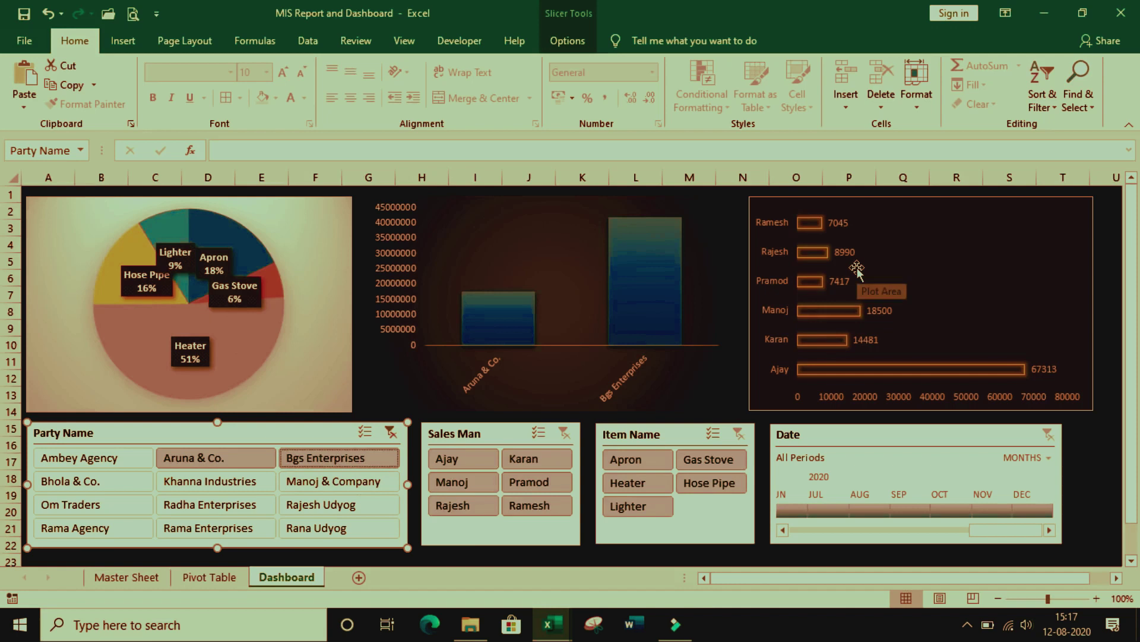
{"action": "left_click", "coordinate": [390, 432]}
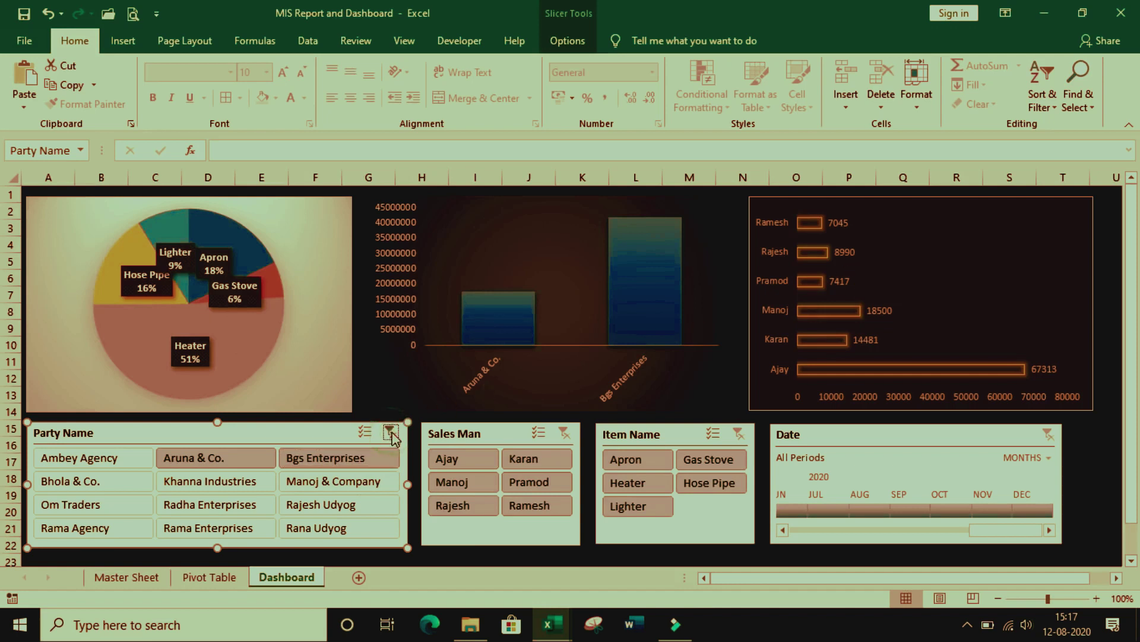
{"action": "left_click", "coordinate": [501, 434]}
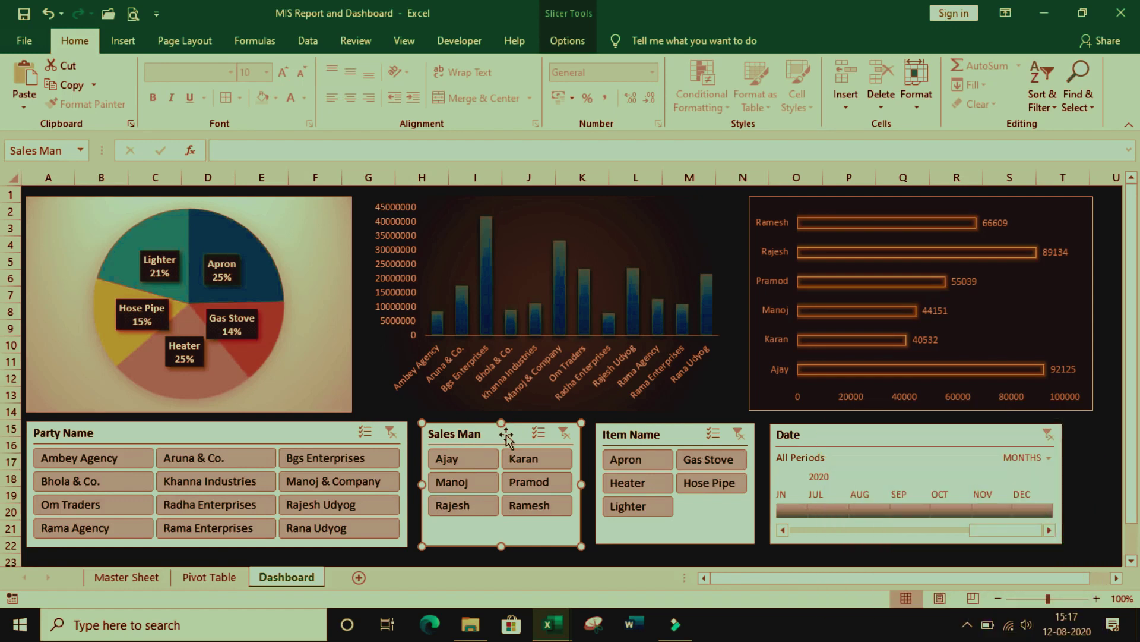
Step: Connect the Sales Man slicer to PivotTable2 and PivotTable3 through Report Connections
{"action": "right_click", "coordinate": [506, 440]}
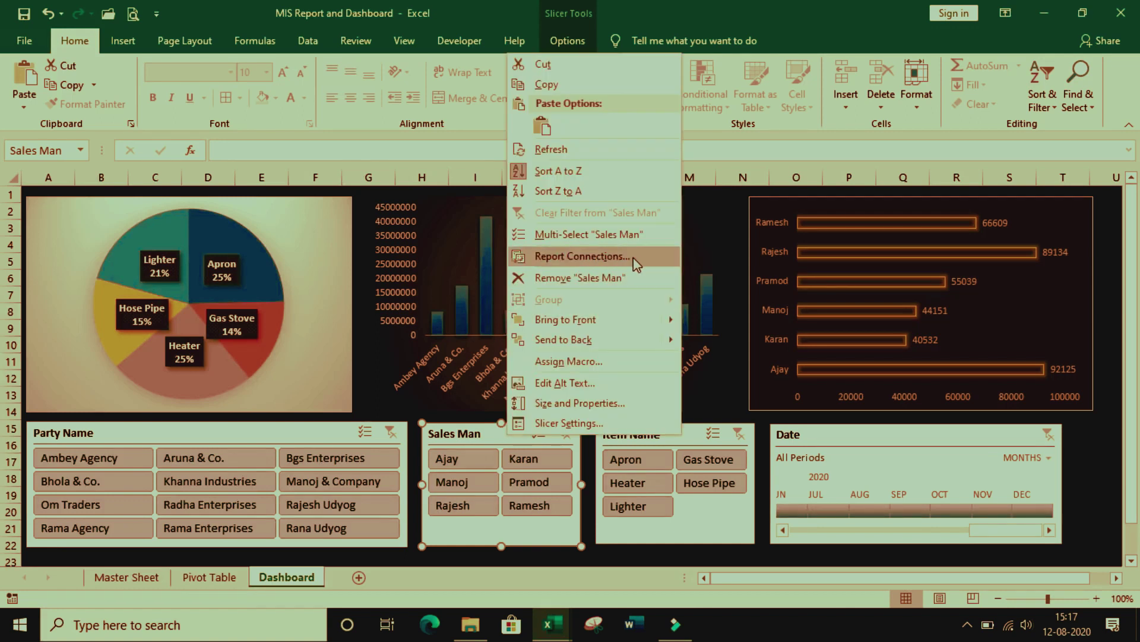
{"action": "left_click", "coordinate": [653, 263]}
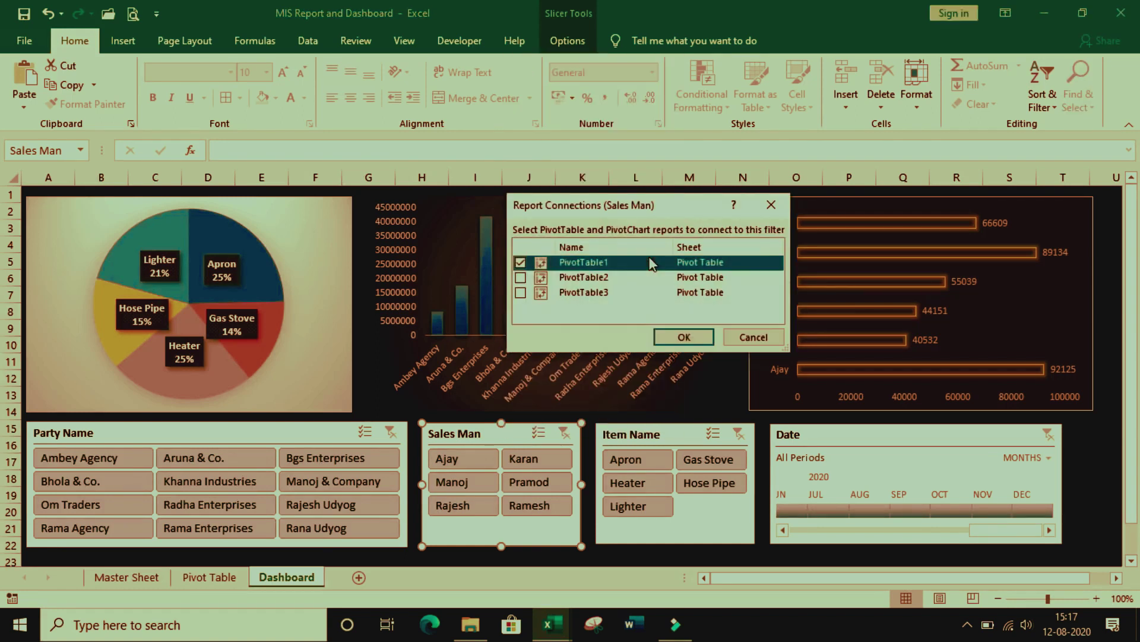
{"action": "left_click", "coordinate": [521, 277]}
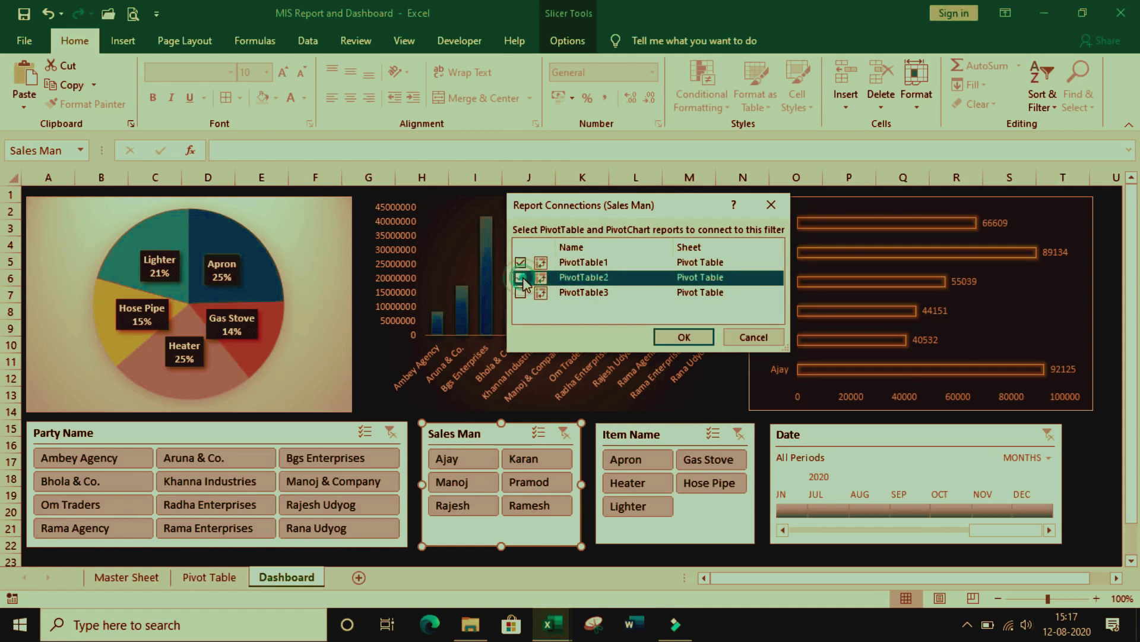
{"action": "left_click", "coordinate": [521, 293]}
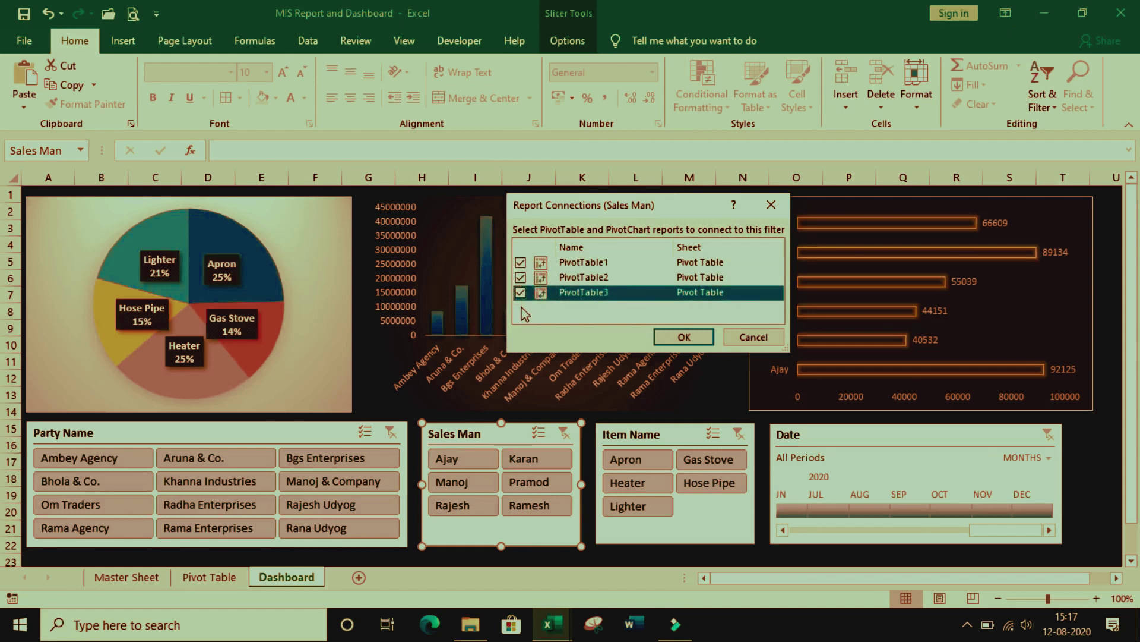
{"action": "left_click", "coordinate": [696, 339]}
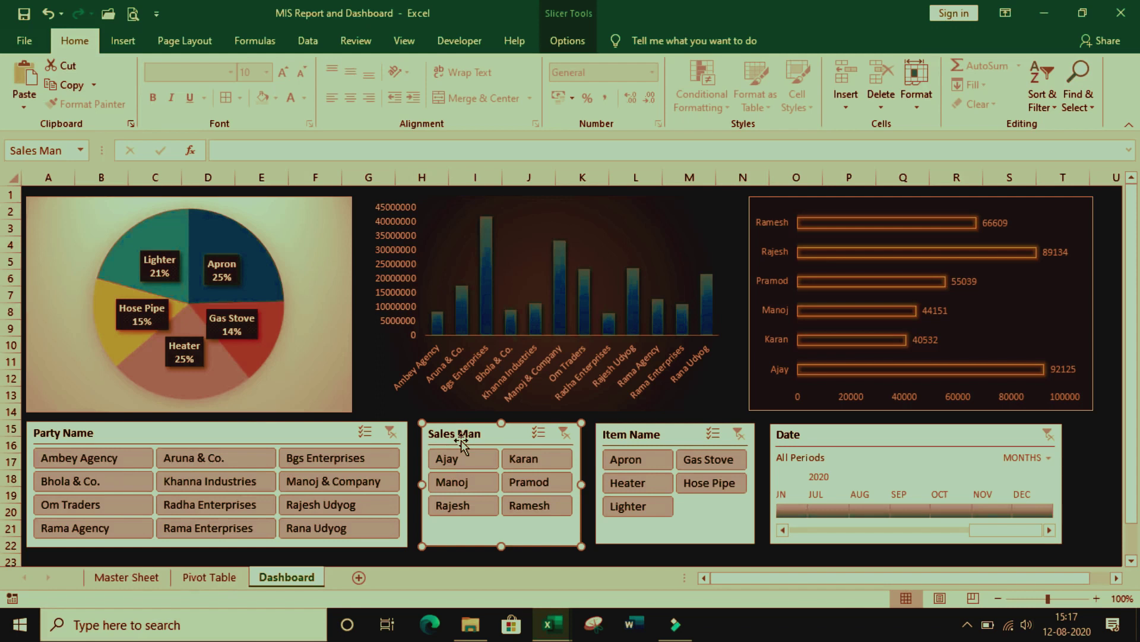
Step: Test the salesman filter on several individual salesmen, then clear it to show everyone
{"action": "left_click", "coordinate": [467, 460]}
{"action": "left_click", "coordinate": [556, 462]}
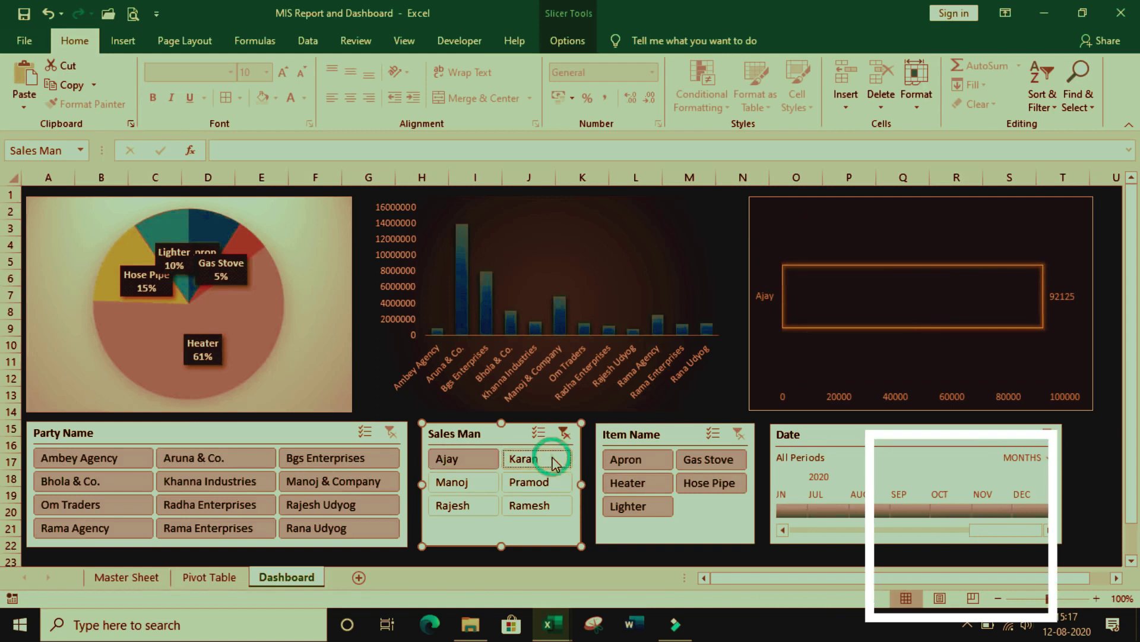
{"action": "left_click", "coordinate": [545, 491]}
{"action": "left_click", "coordinate": [453, 484]}
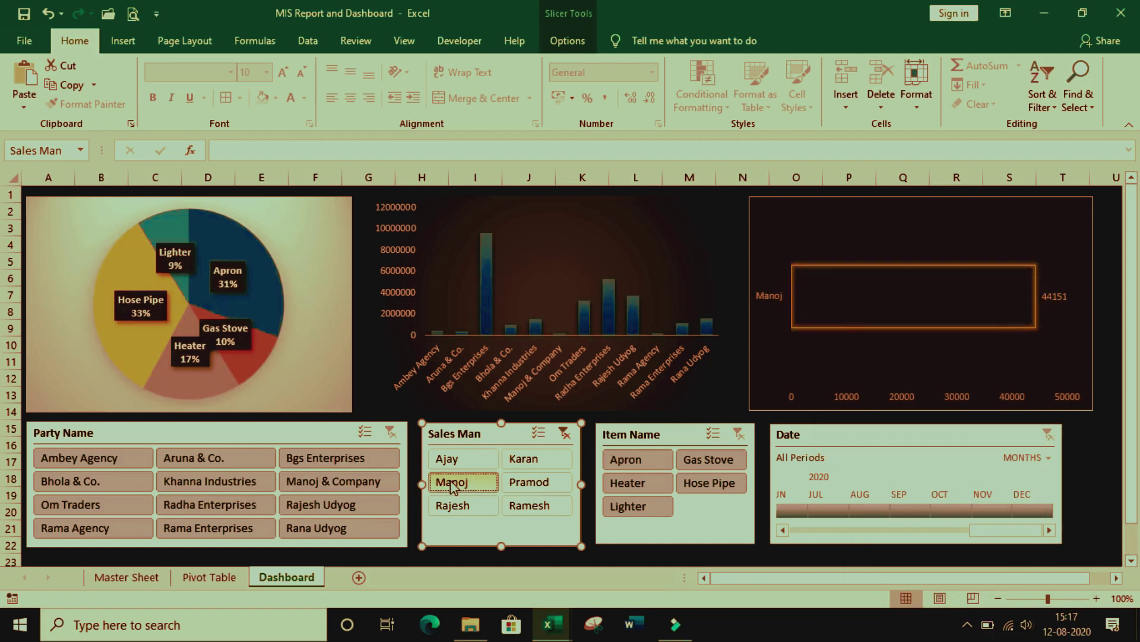
{"action": "left_click", "coordinate": [453, 484], "text": "ctrl"}
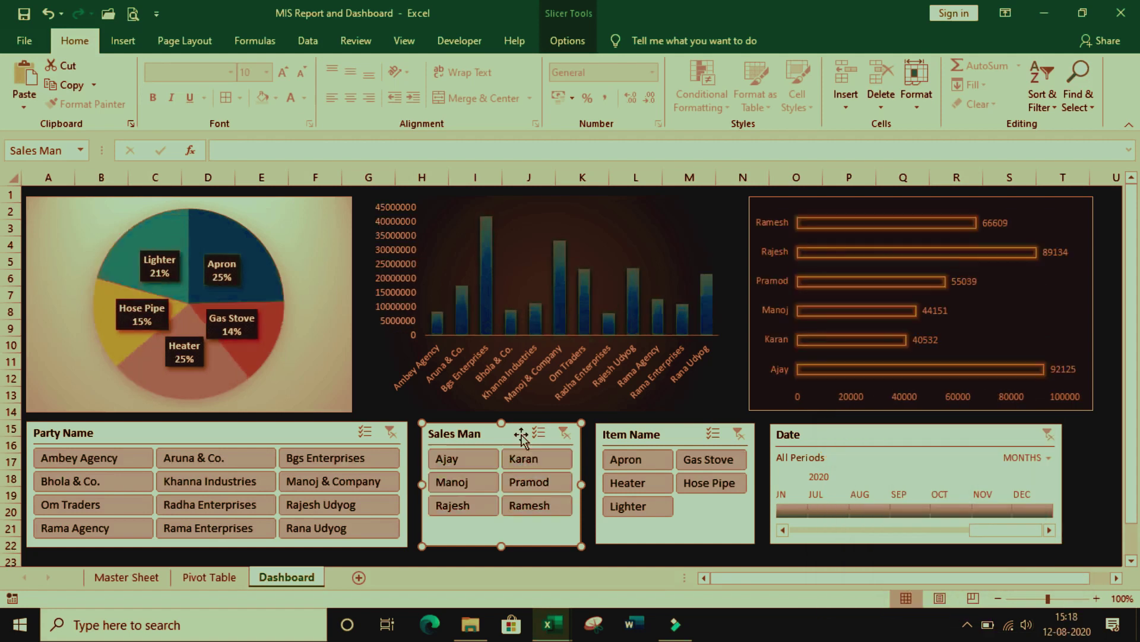
{"action": "left_click", "coordinate": [685, 436]}
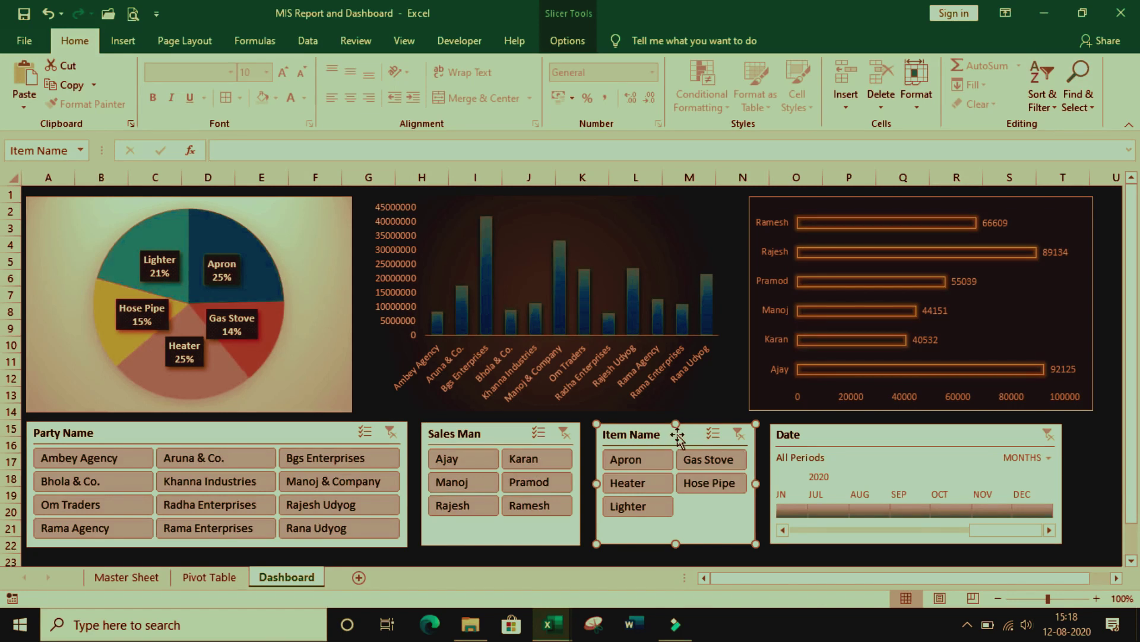
Step: Link the Item Name slicer to PivotTable2 and PivotTable3 through Report Connections
{"action": "right_click", "coordinate": [677, 437]}
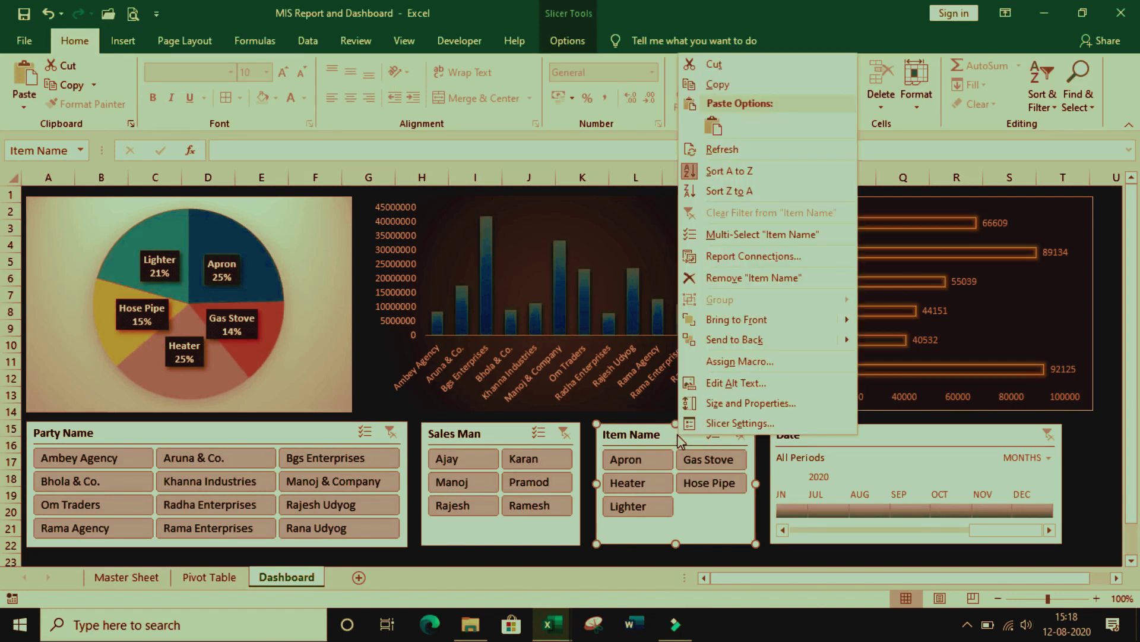
{"action": "left_click", "coordinate": [735, 262]}
{"action": "left_click", "coordinate": [602, 277]}
{"action": "left_click", "coordinate": [602, 292]}
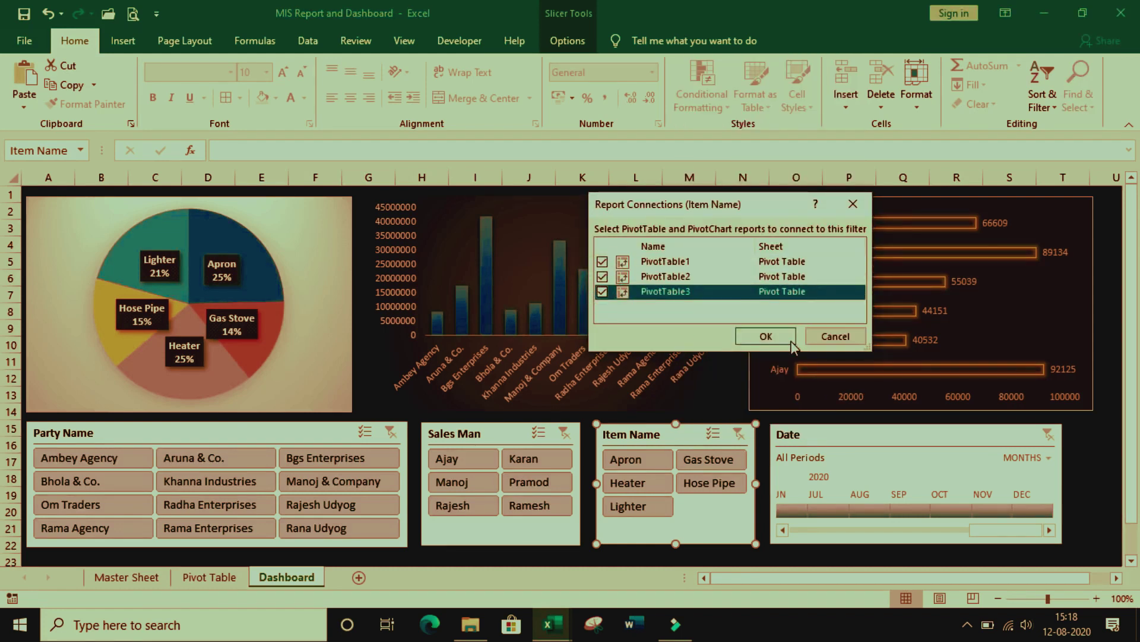
{"action": "left_click", "coordinate": [766, 337]}
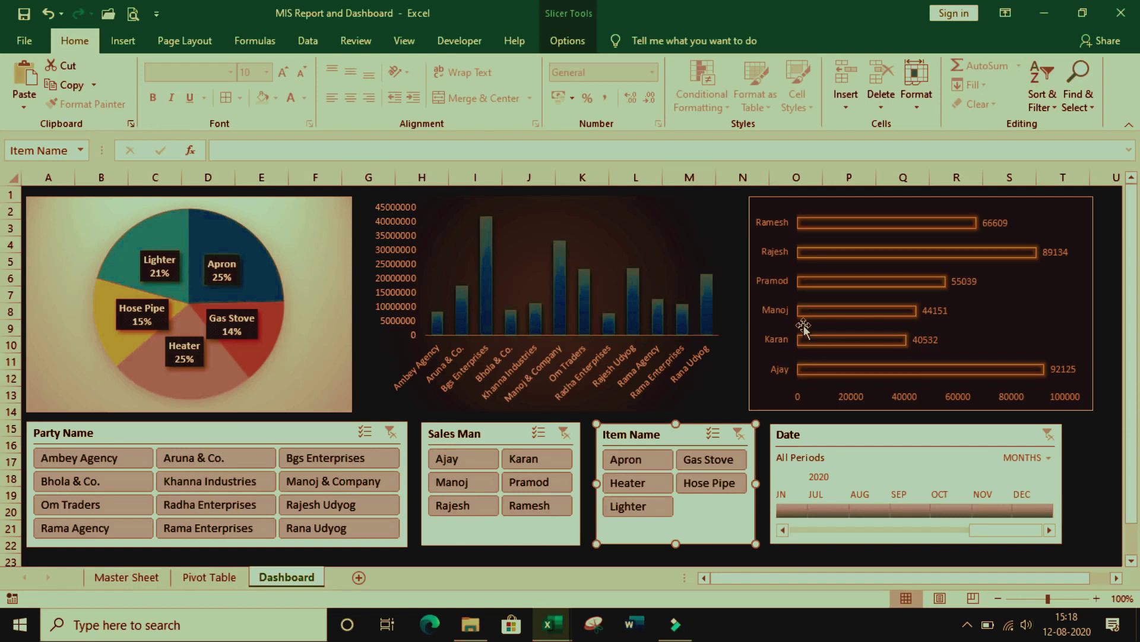
{"action": "left_click", "coordinate": [820, 437]}
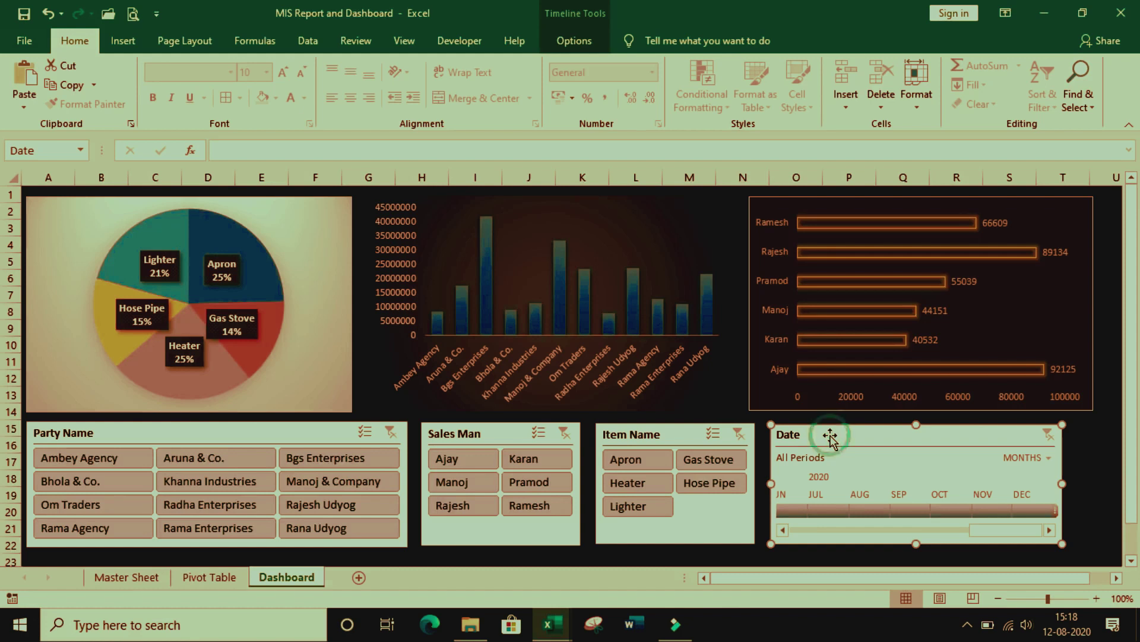
Step: Add PivotTable2 and PivotTable3 to the Date timeline's Report Connections alongside PivotTable1
{"action": "right_click", "coordinate": [831, 440]}
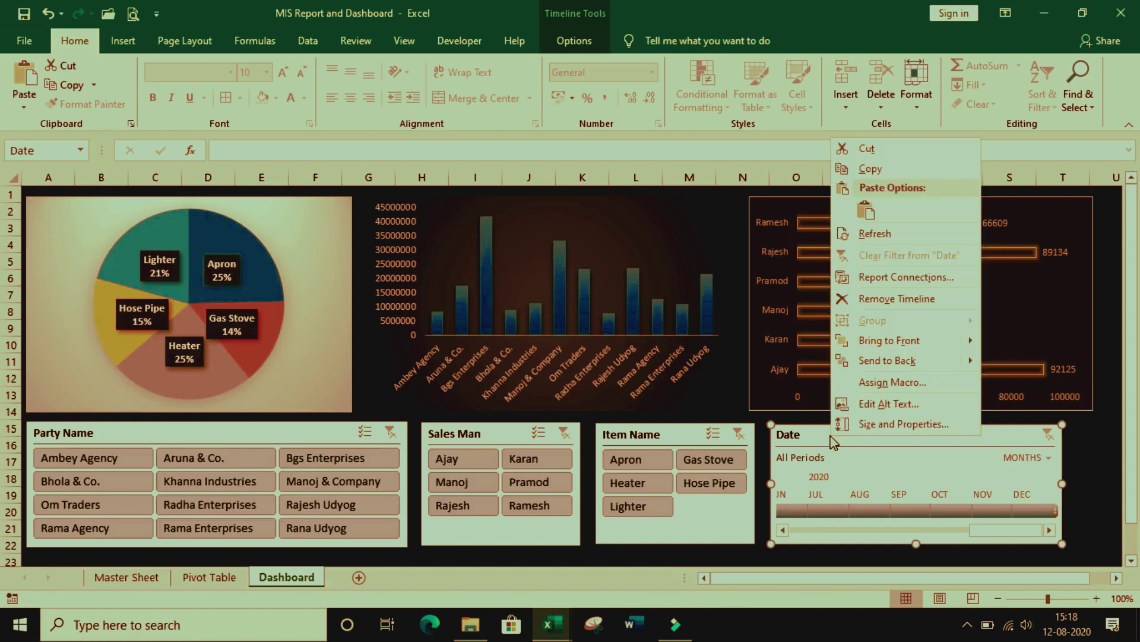
{"action": "left_click", "coordinate": [951, 277]}
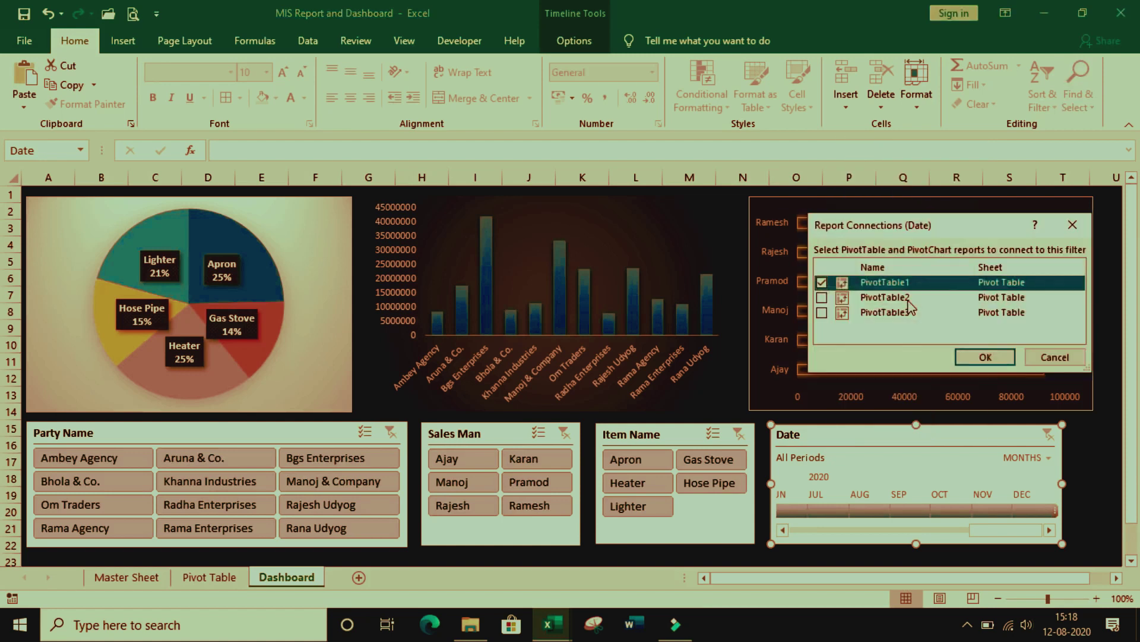
{"action": "left_click", "coordinate": [822, 297]}
{"action": "left_click", "coordinate": [822, 313]}
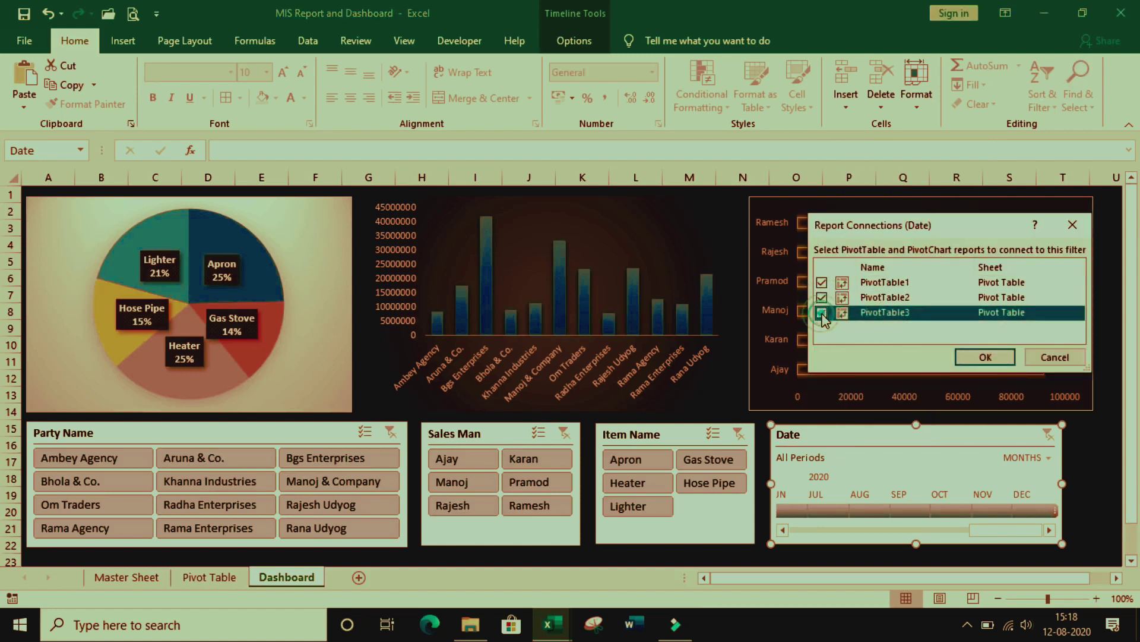
{"action": "left_click", "coordinate": [985, 356]}
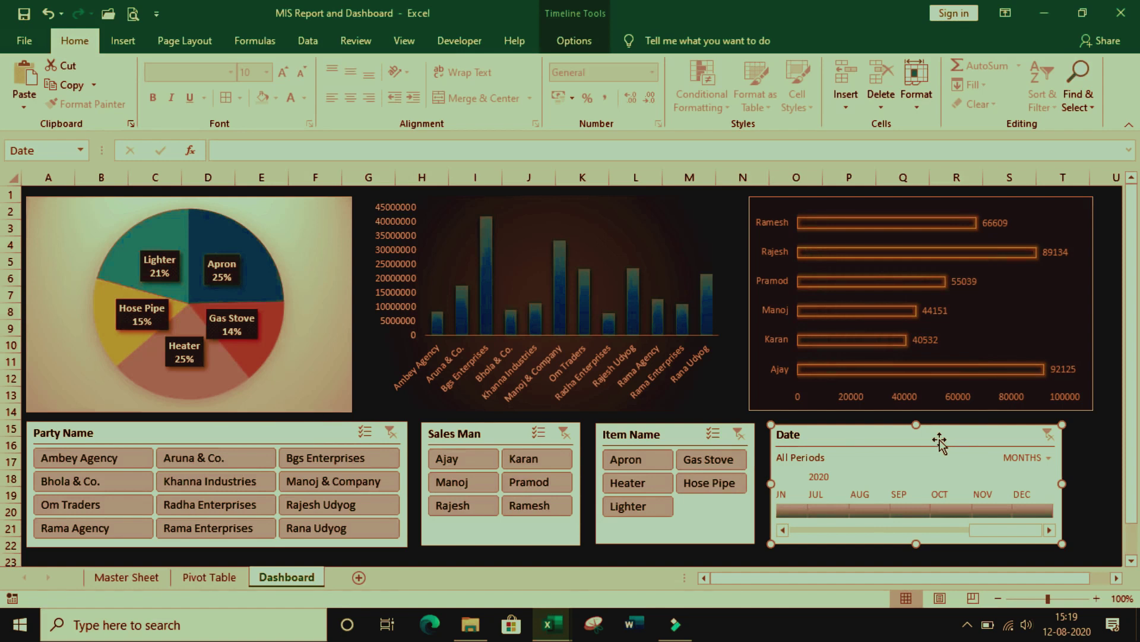
Step: Filter the slicers to Ambey Agency, Manoj & Company, Om Traders, Radha Enterprises and salesman Ajay
{"action": "left_click", "coordinate": [137, 465]}
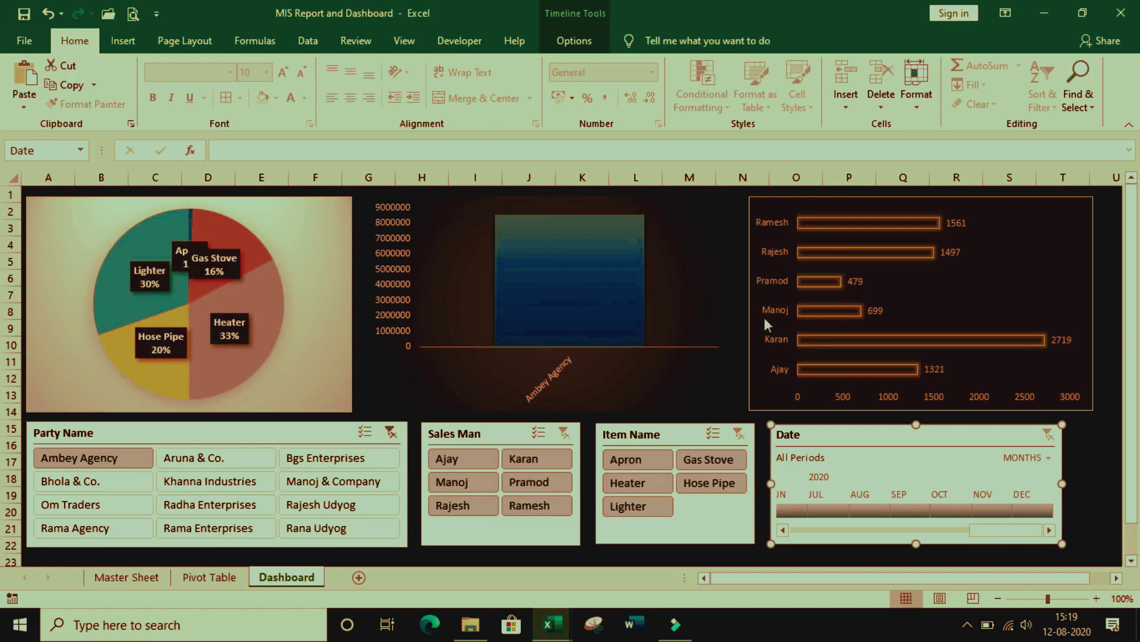
{"action": "left_click", "coordinate": [333, 486]}
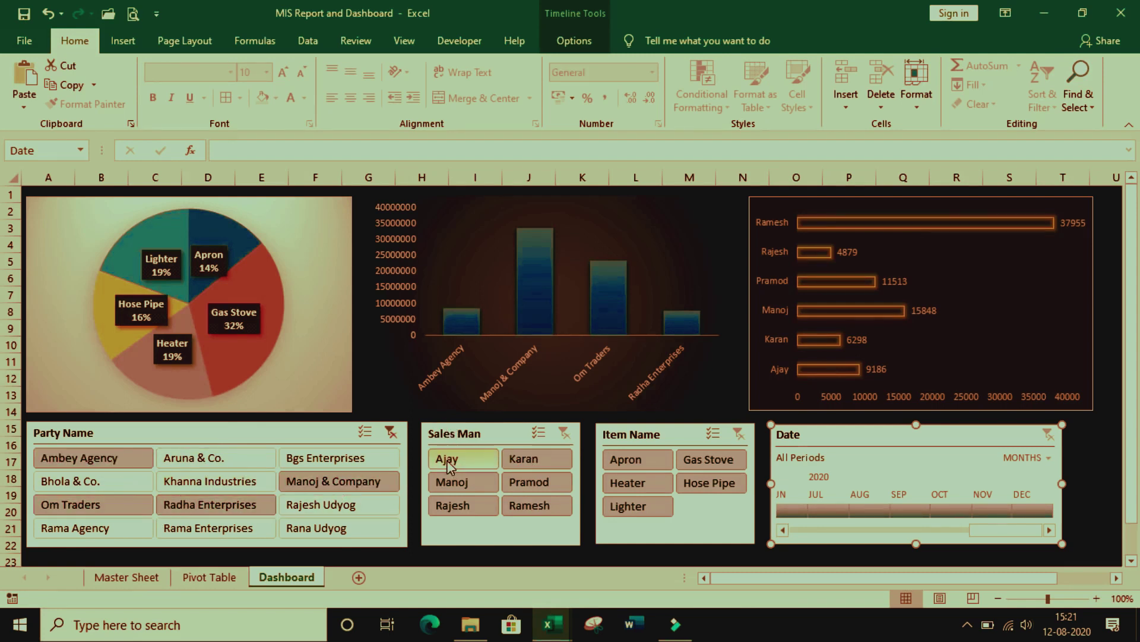
{"action": "left_click", "coordinate": [473, 457]}
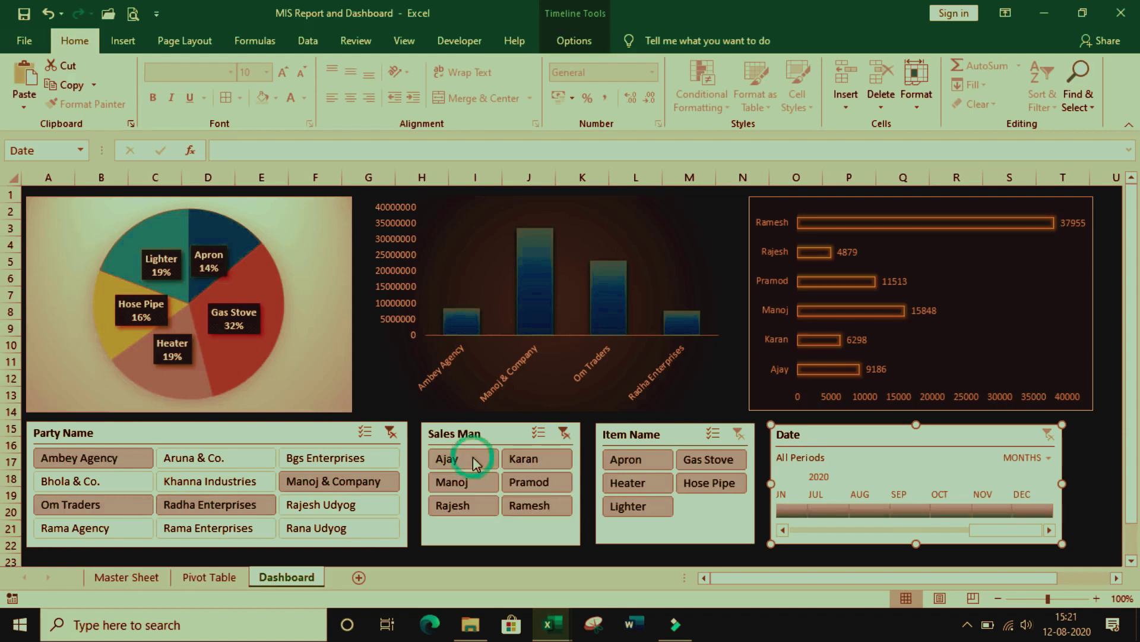